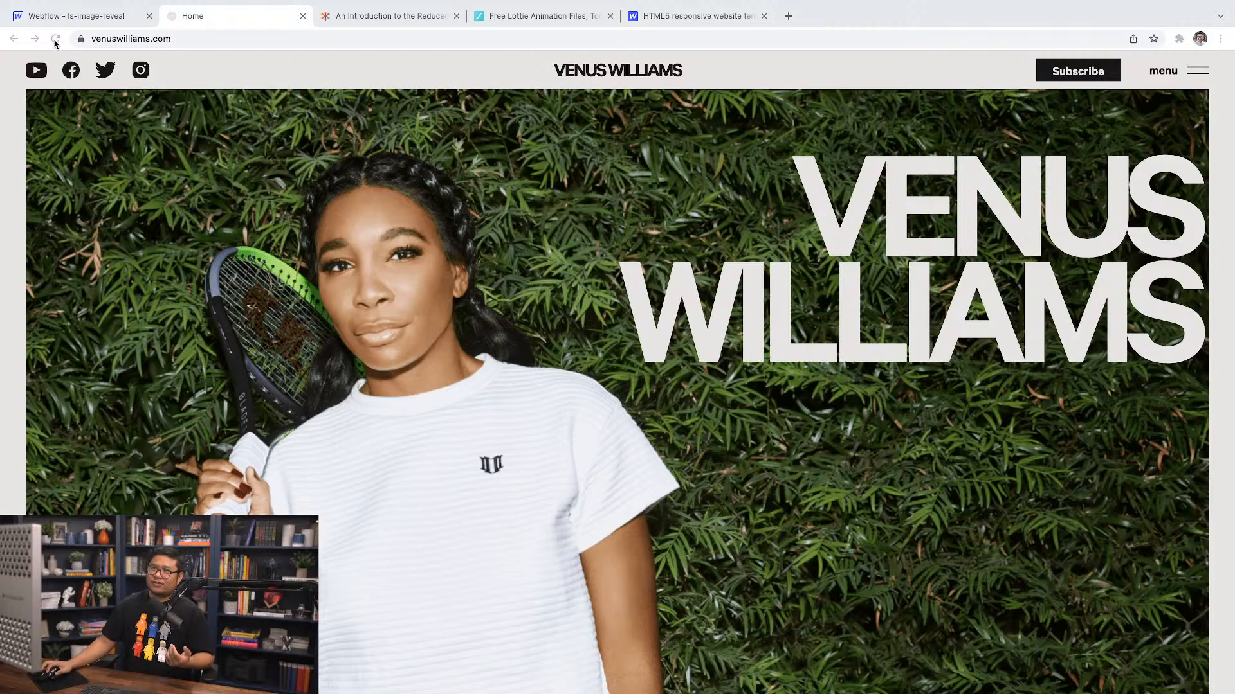
Step: Reload the Venus Williams homepage and examine its image reveals and scroll animations from the hero down to the blog section
left_click(55, 40)
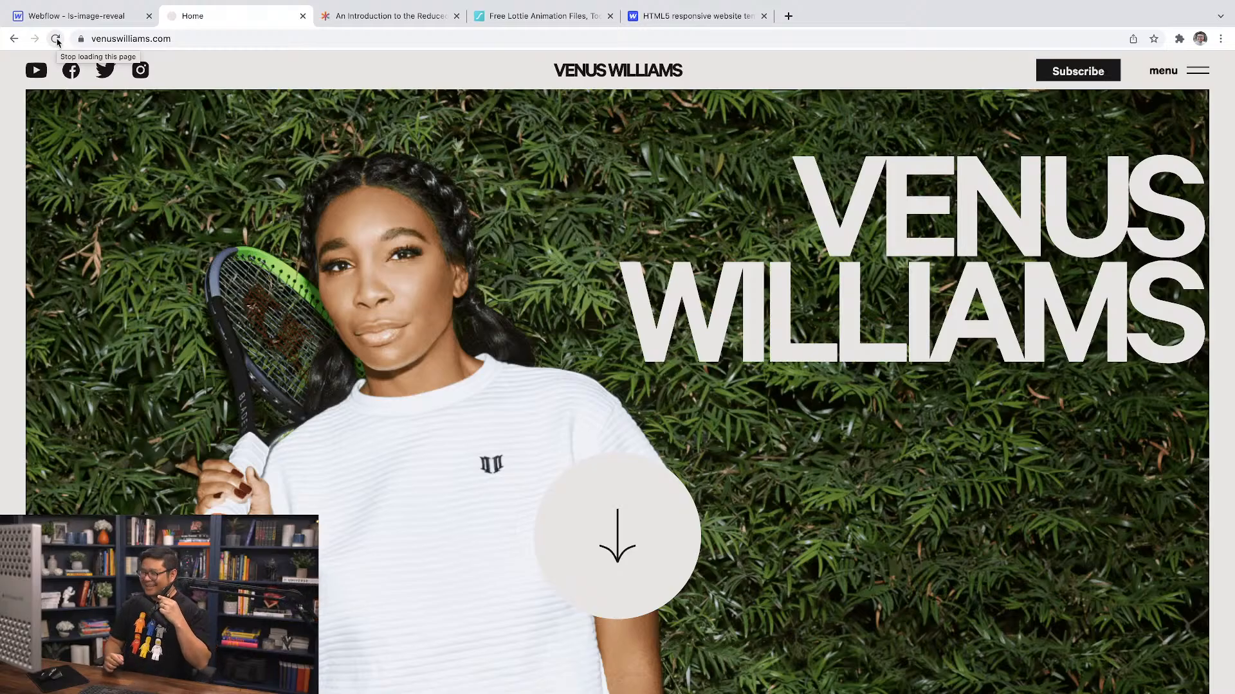
scroll(492, 499, "down", 10)
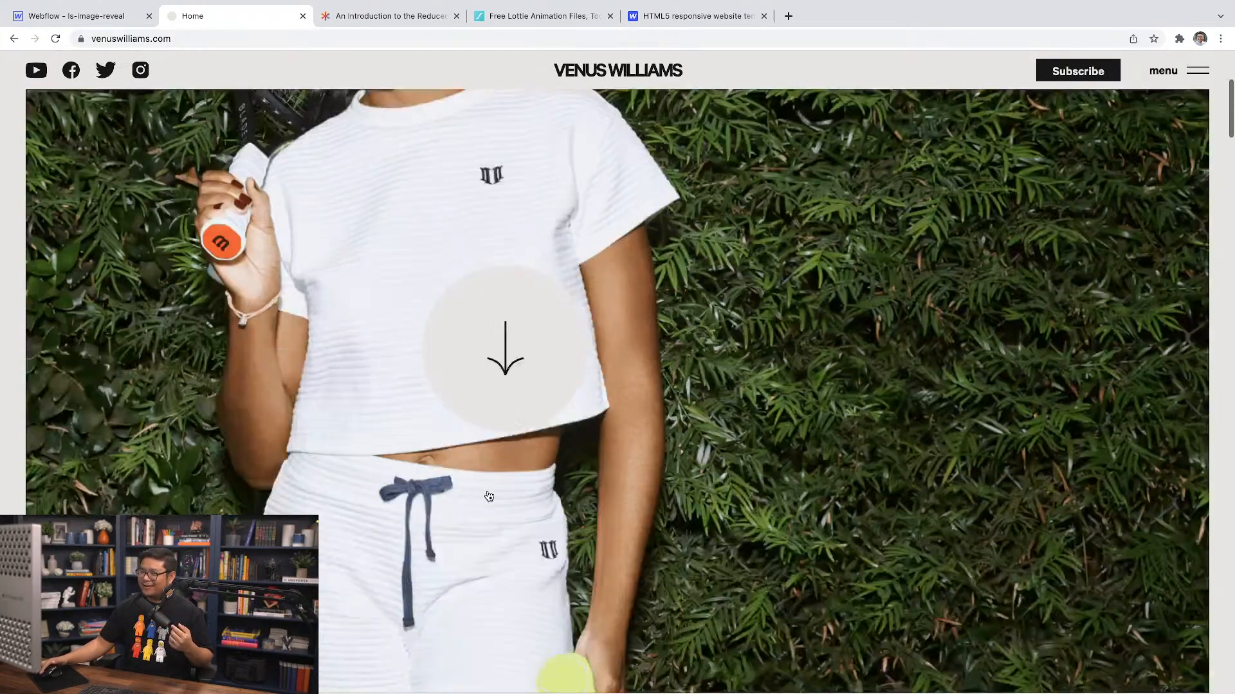
scroll(489, 497, "down", 8)
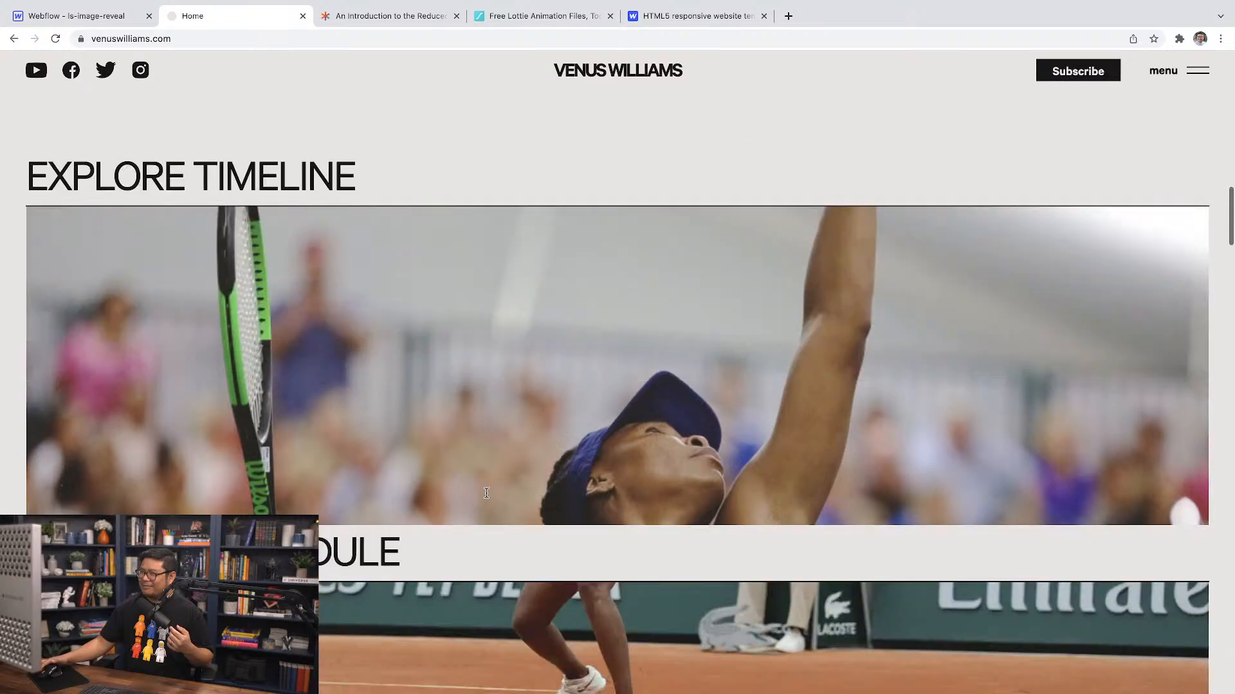
scroll(487, 500, "down", 10)
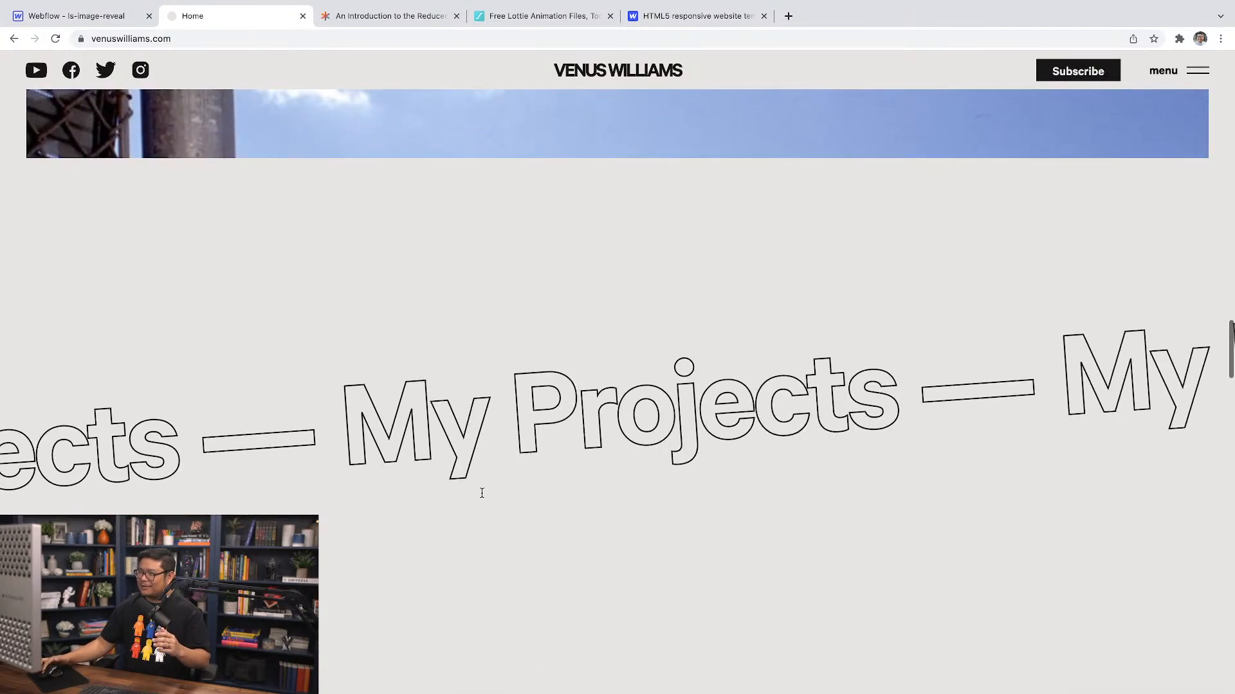
scroll(483, 497, "down", 8)
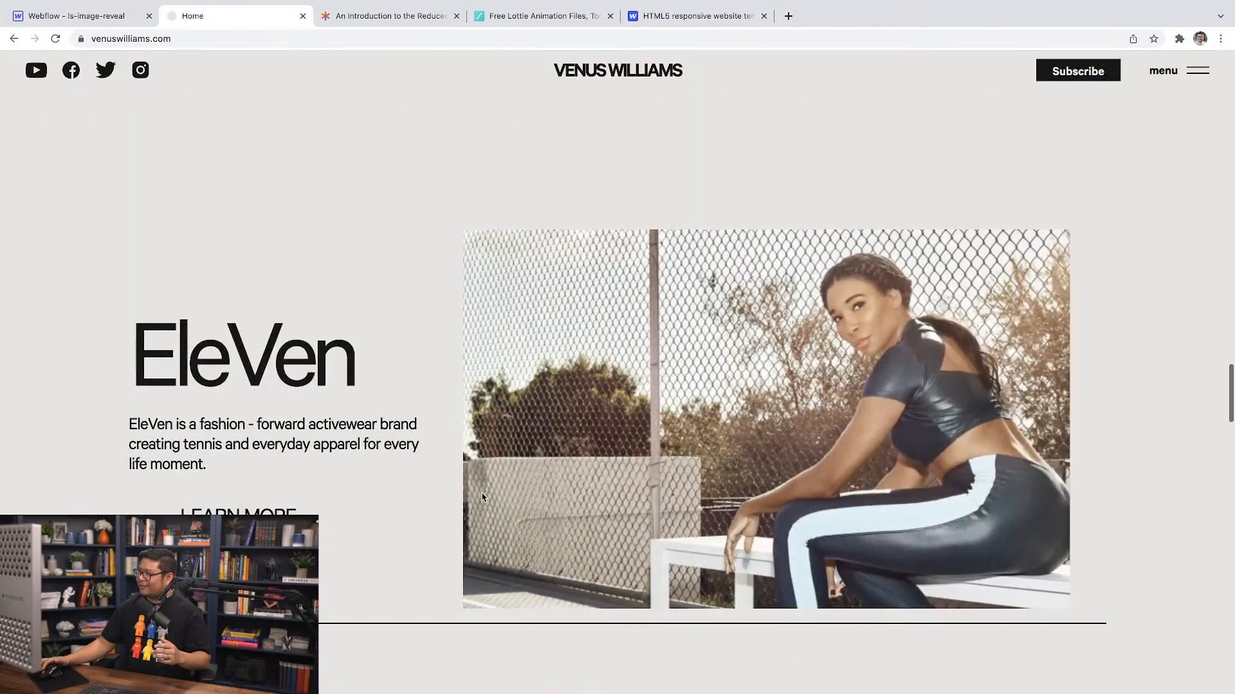
scroll(483, 497, "down", 4)
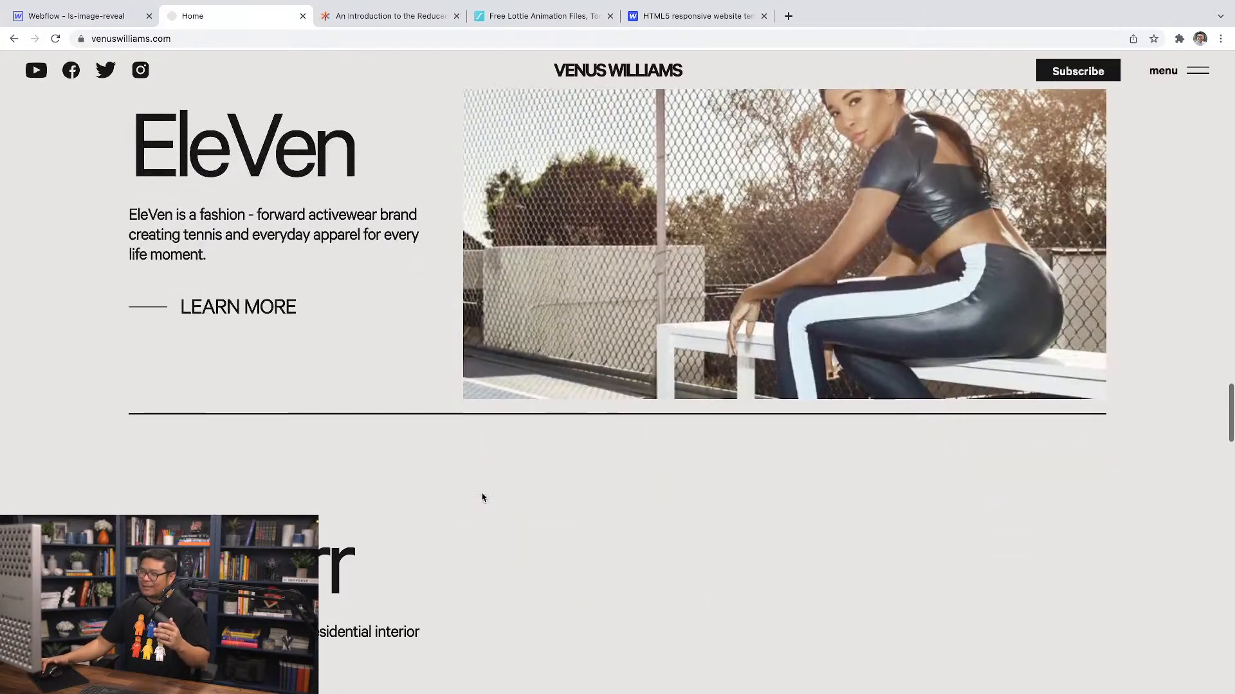
scroll(482, 497, "down", 3)
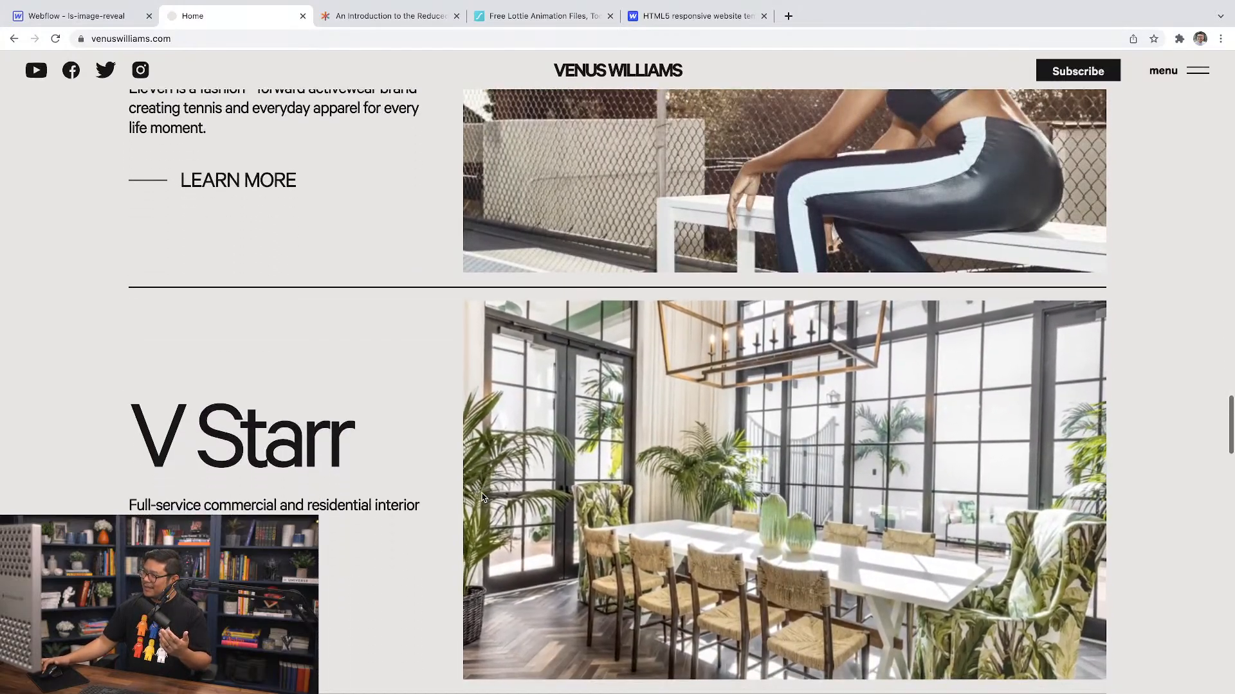
scroll(484, 497, "down", 1)
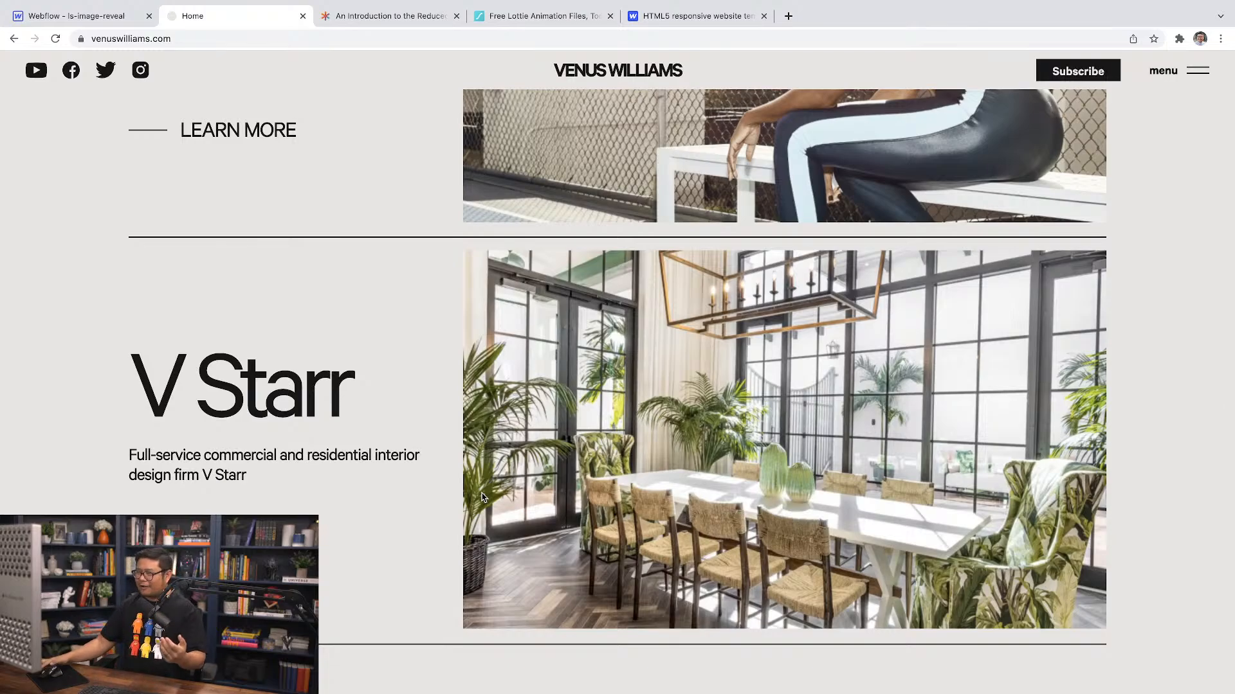
scroll(475, 511, "down", 1)
scroll(476, 512, "down", 1)
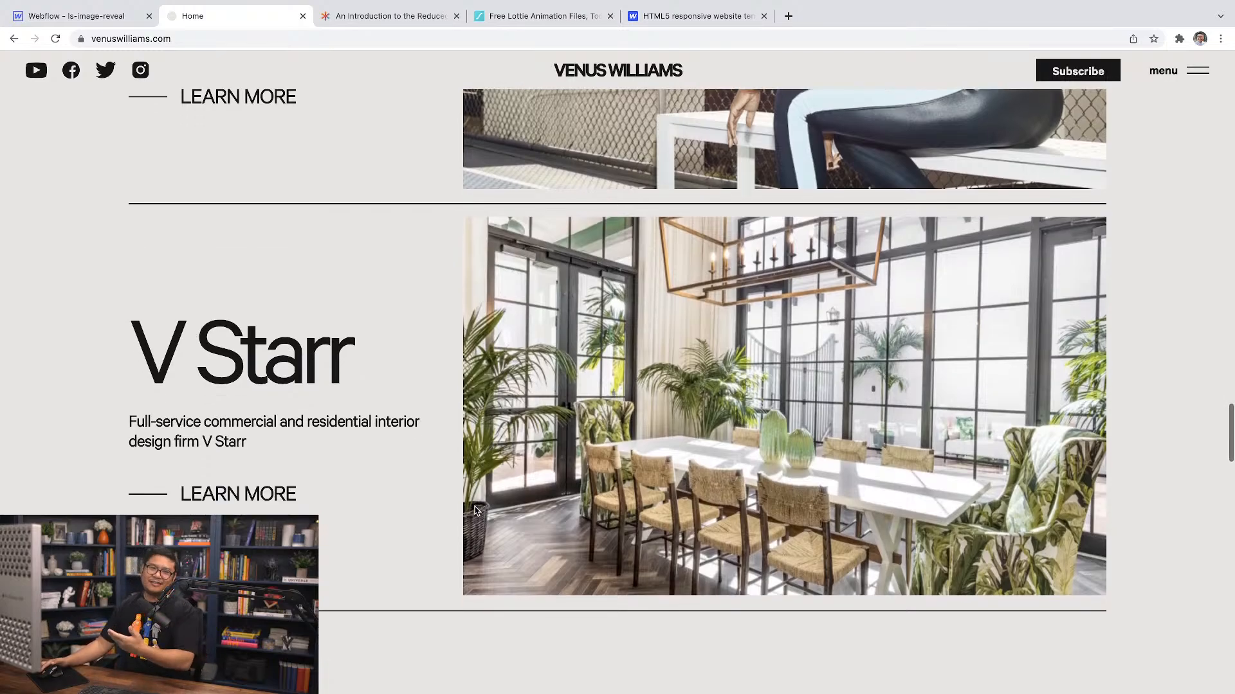
scroll(475, 512, "down", 10)
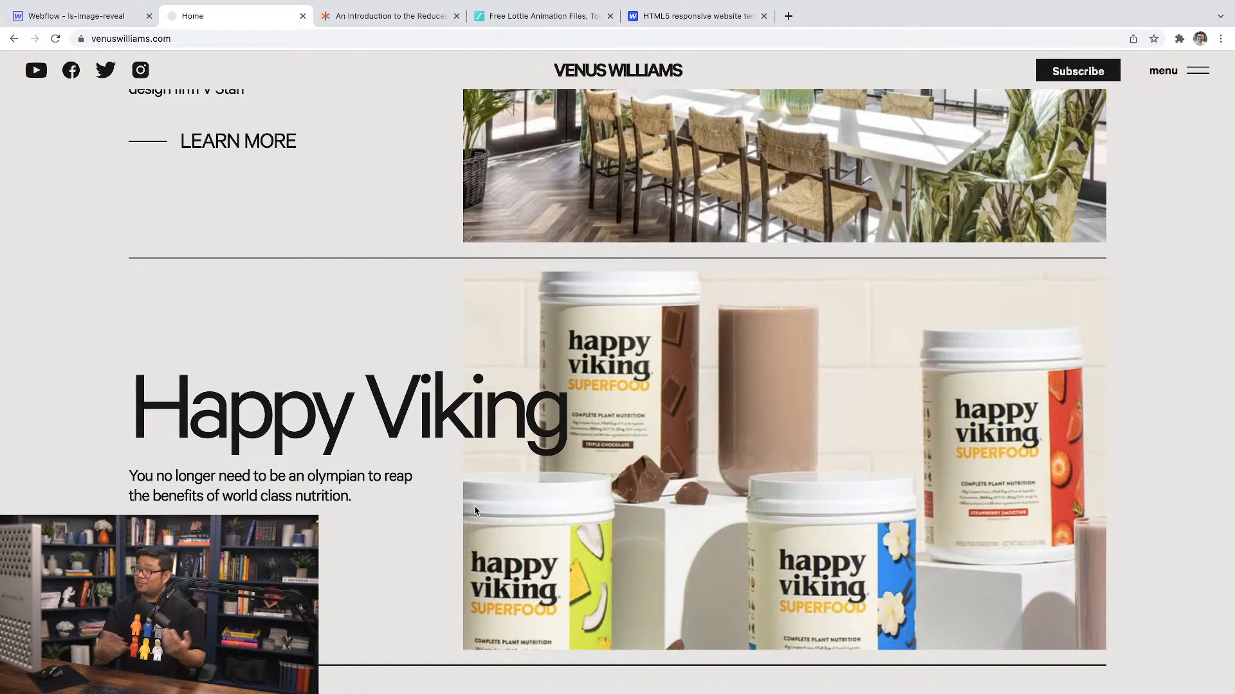
scroll(399, 462, "down", 6)
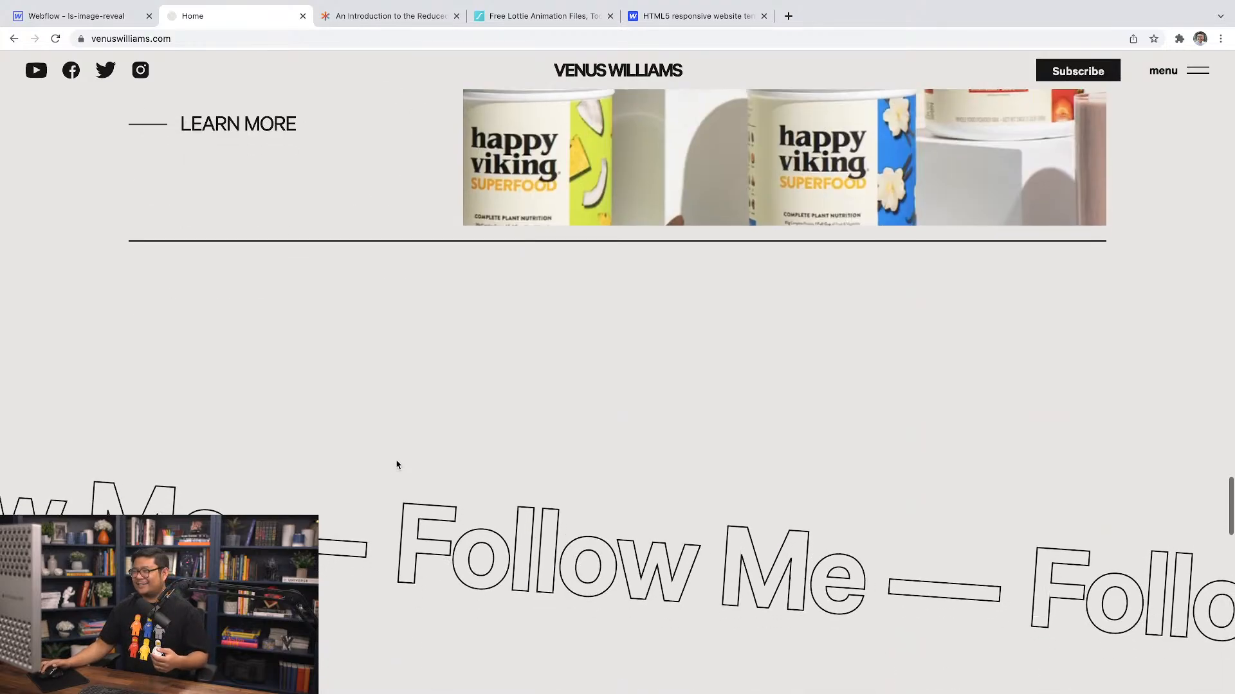
scroll(397, 464, "down", 8)
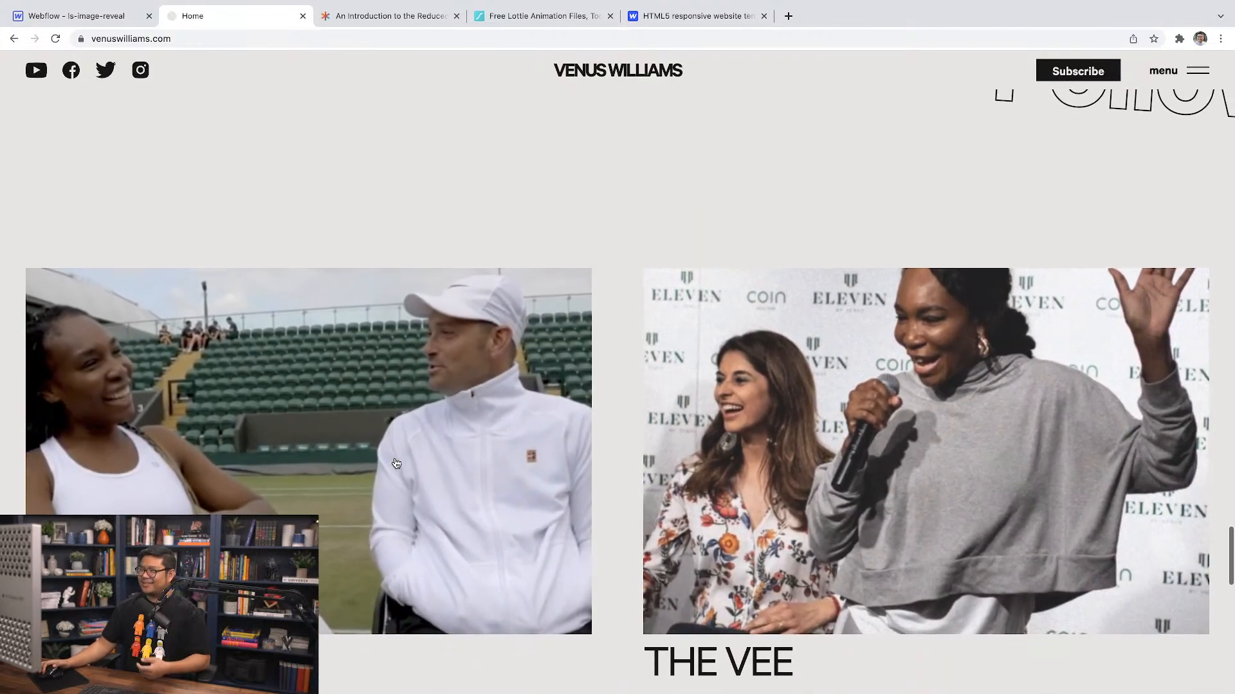
scroll(396, 464, "down", 5)
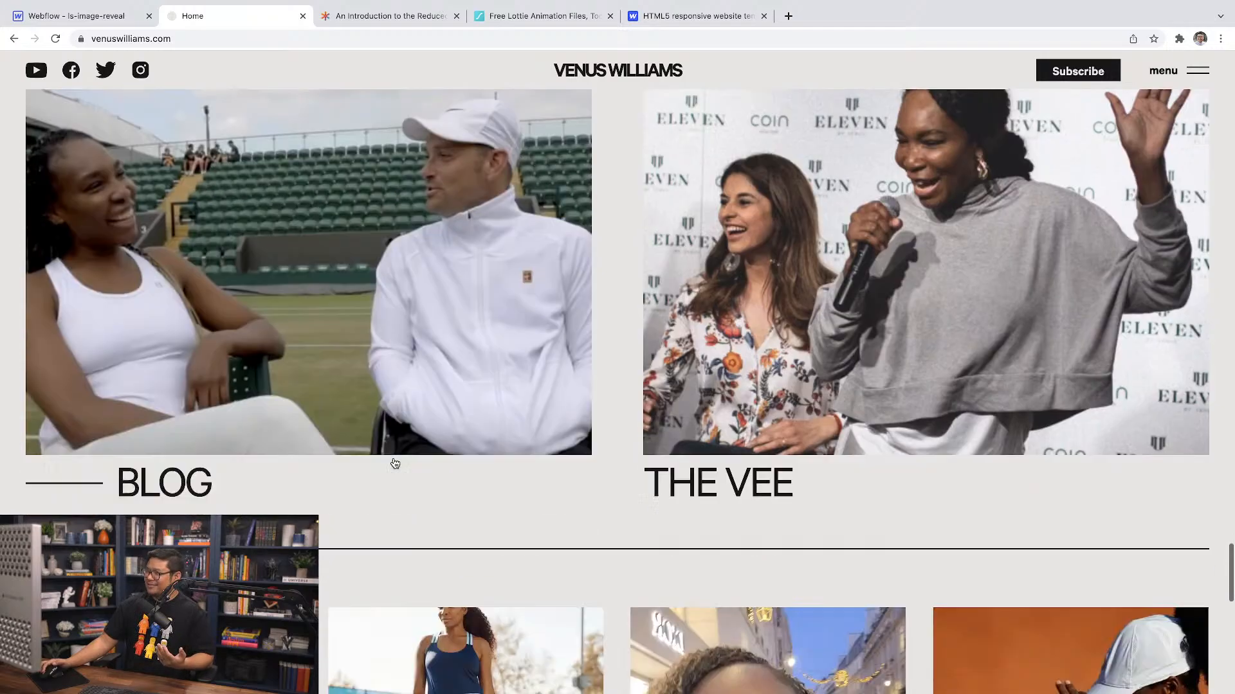
scroll(395, 464, "down", 2)
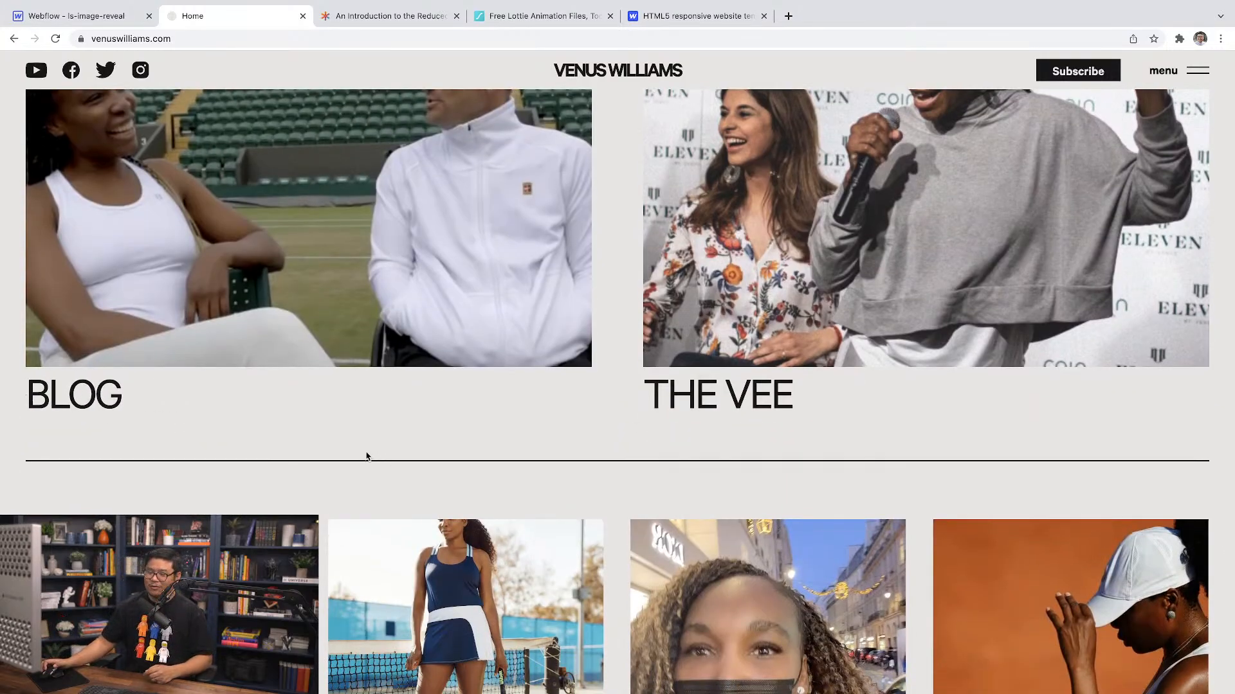
scroll(365, 457, "up", 20)
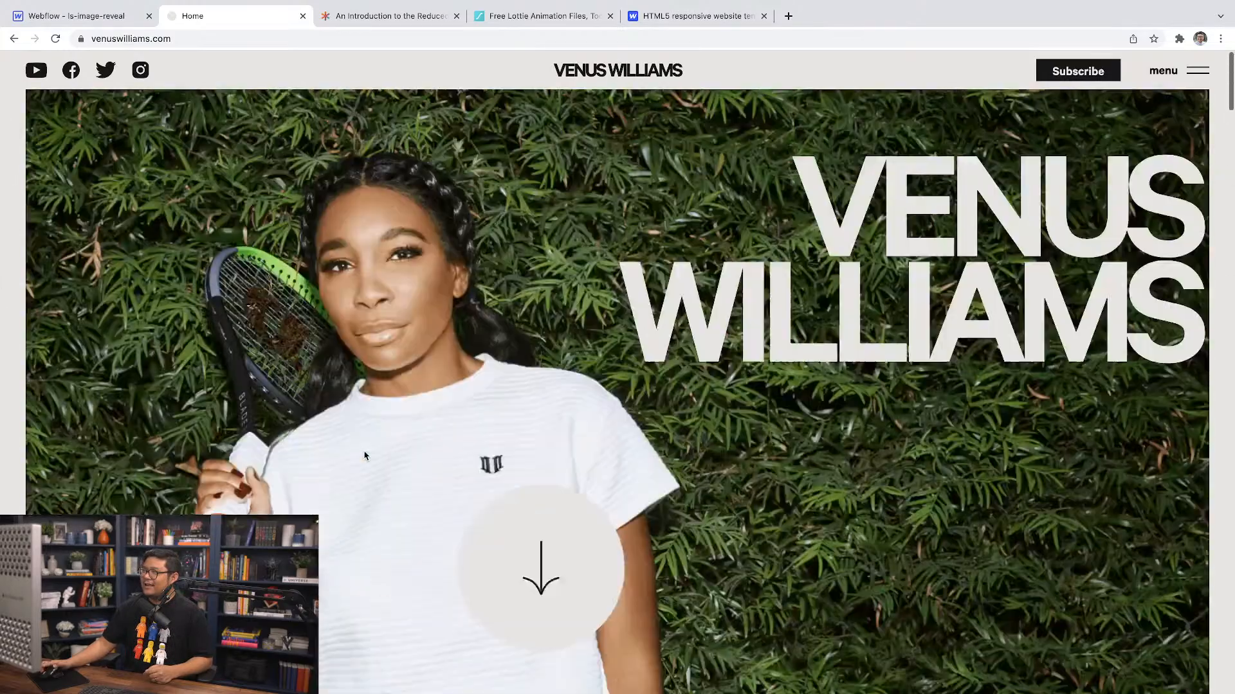
Step: View the homepage's source code at enlarged size and examine the opening comment about how the site was created, closing the source afterward
right_click(276, 71)
left_click(303, 284)
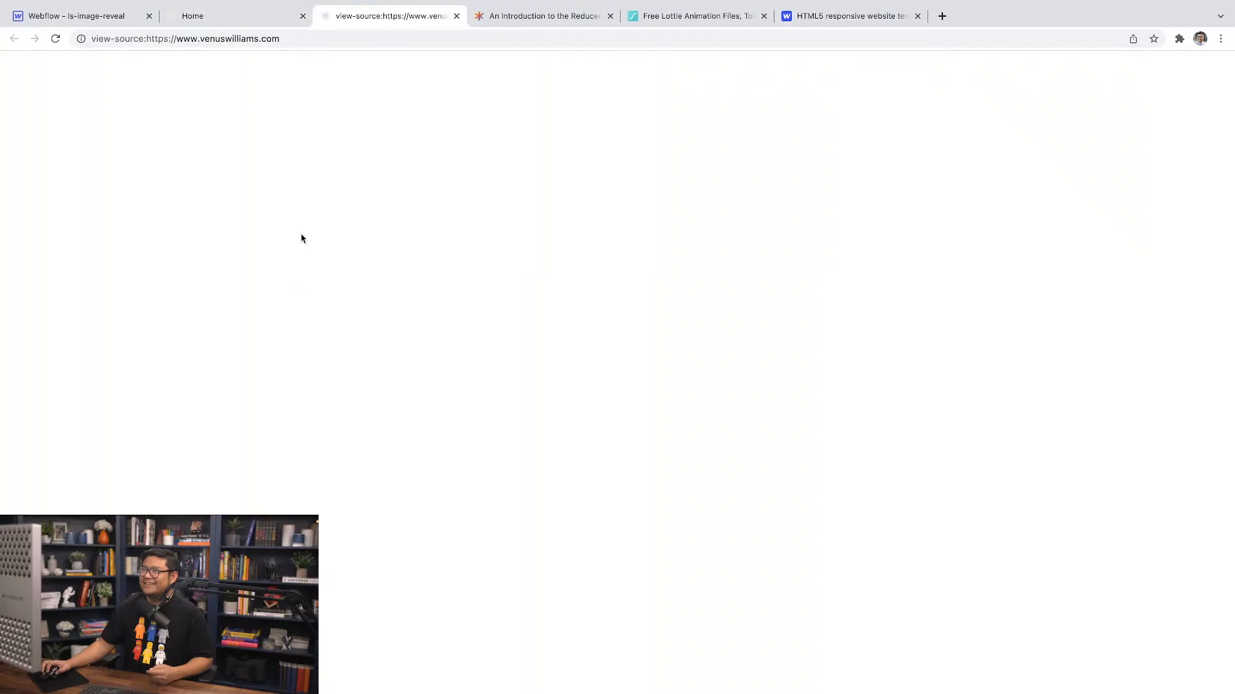
key("super+plus")
key("super+plus")
key("super+plus")
key("super+plus")
key("super+plus")
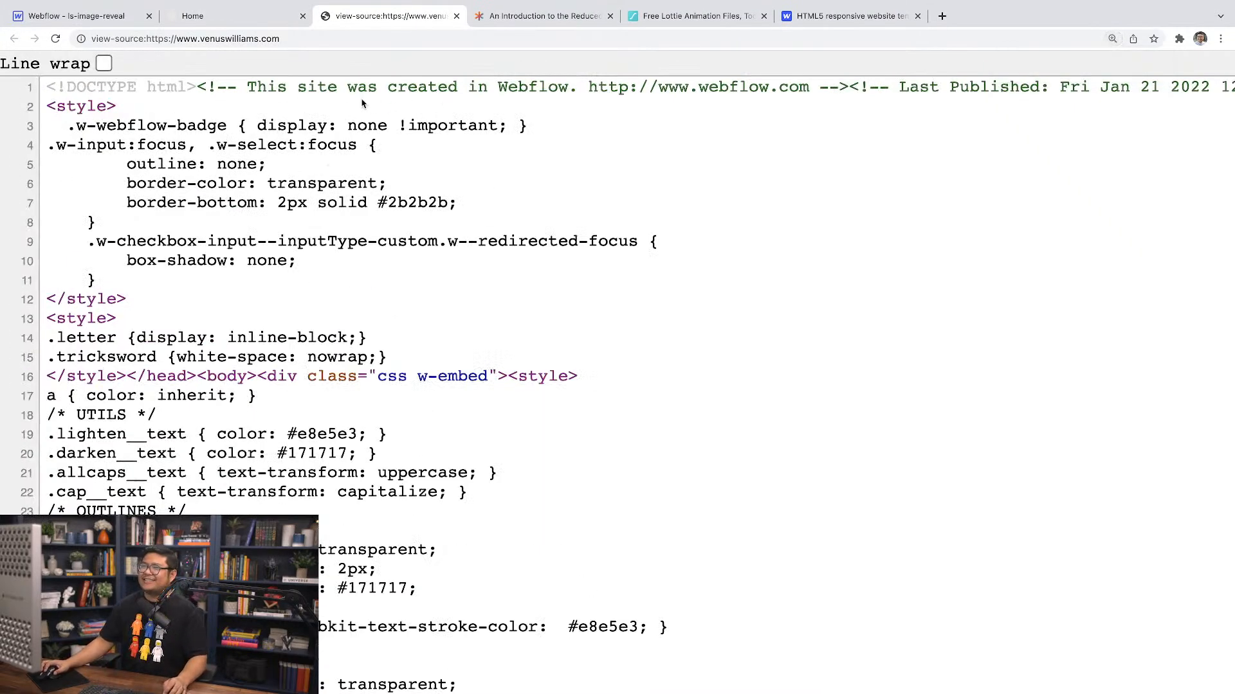
left_click_drag(298, 84, 550, 89)
double_click(546, 90)
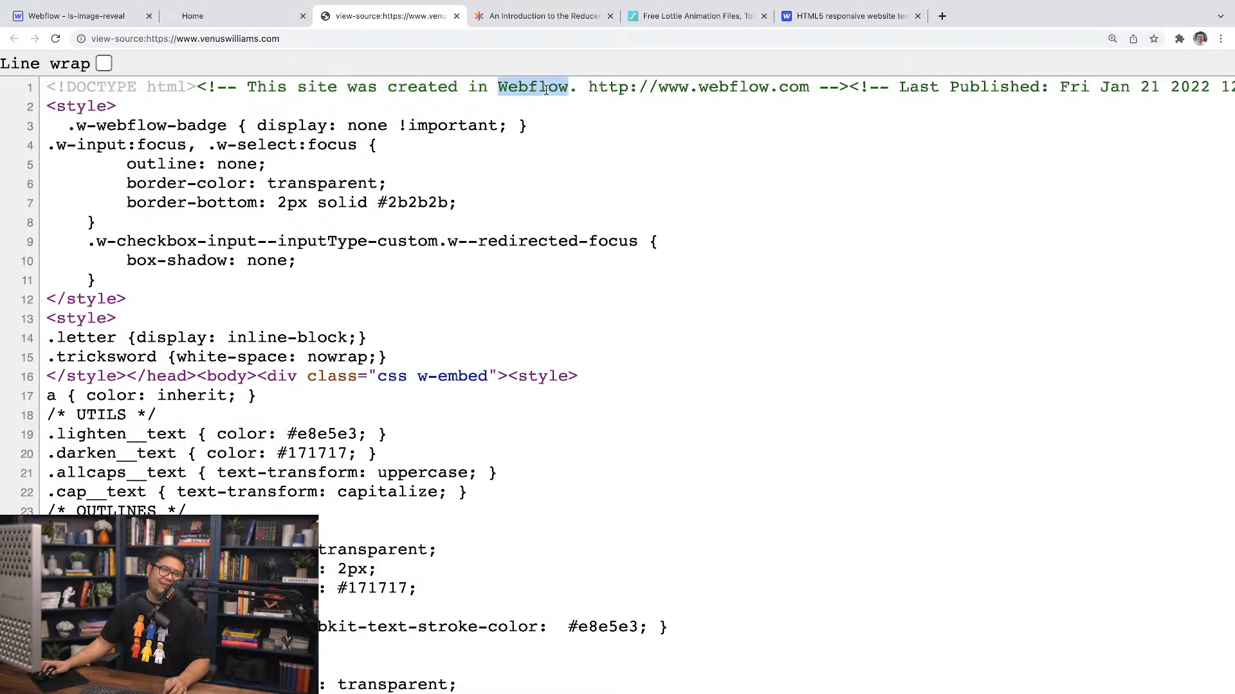
left_click(546, 90)
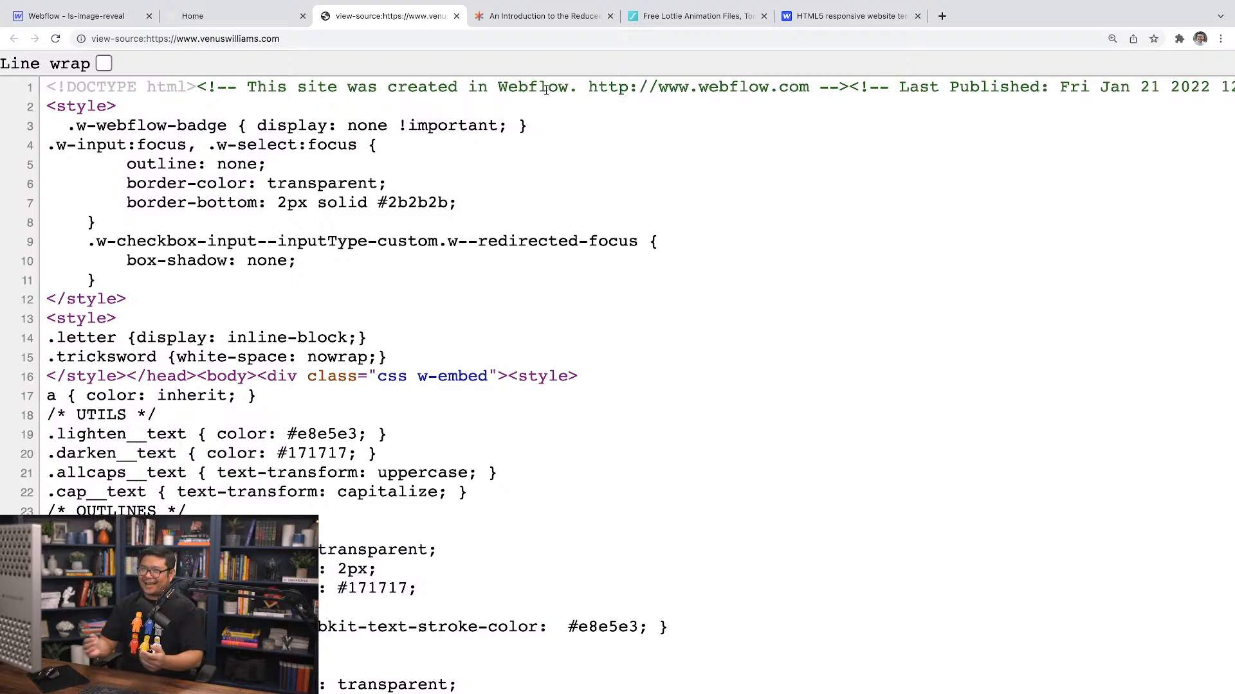
key("super+w")
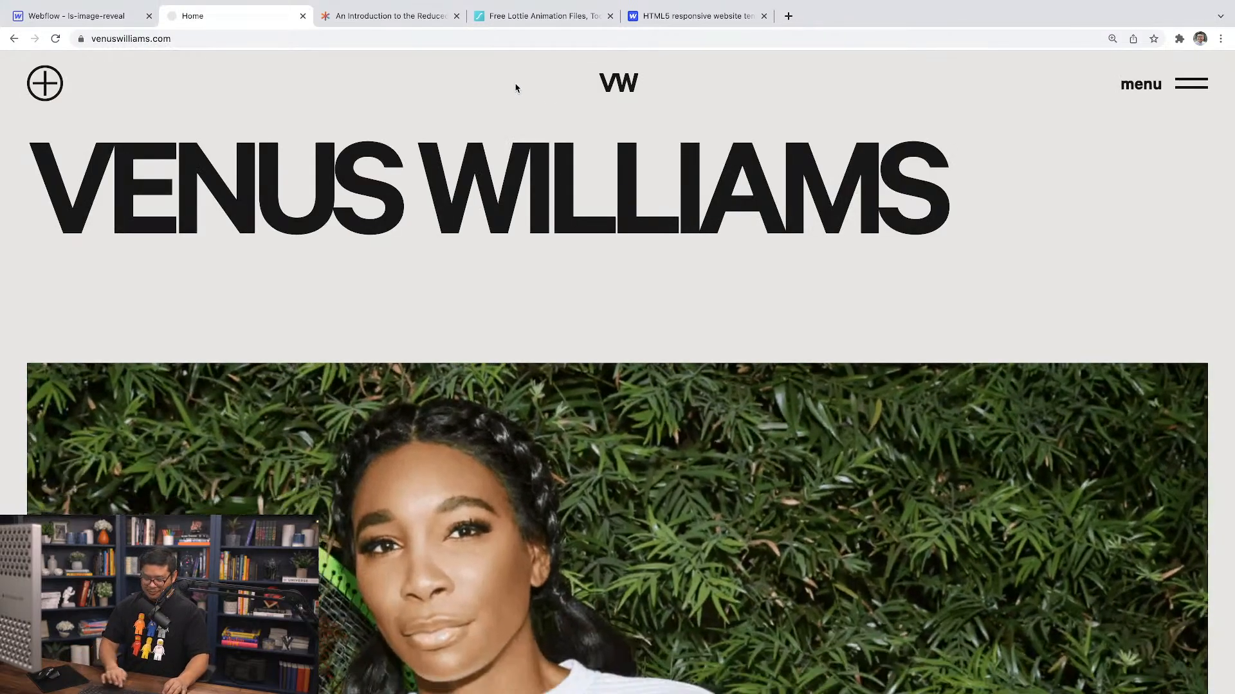
key("super+minus")
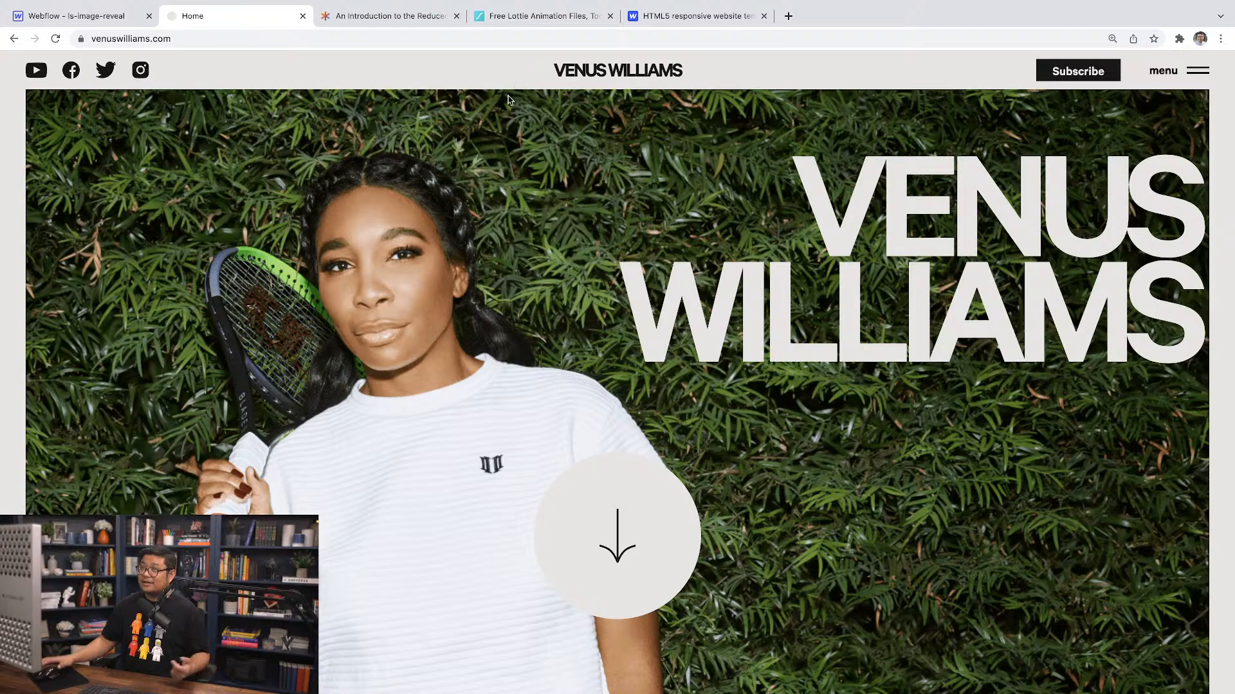
Step: Switch to the ls-image-reveal project in Webflow and delete the HTML Embed element from the page body
left_click(53, 16)
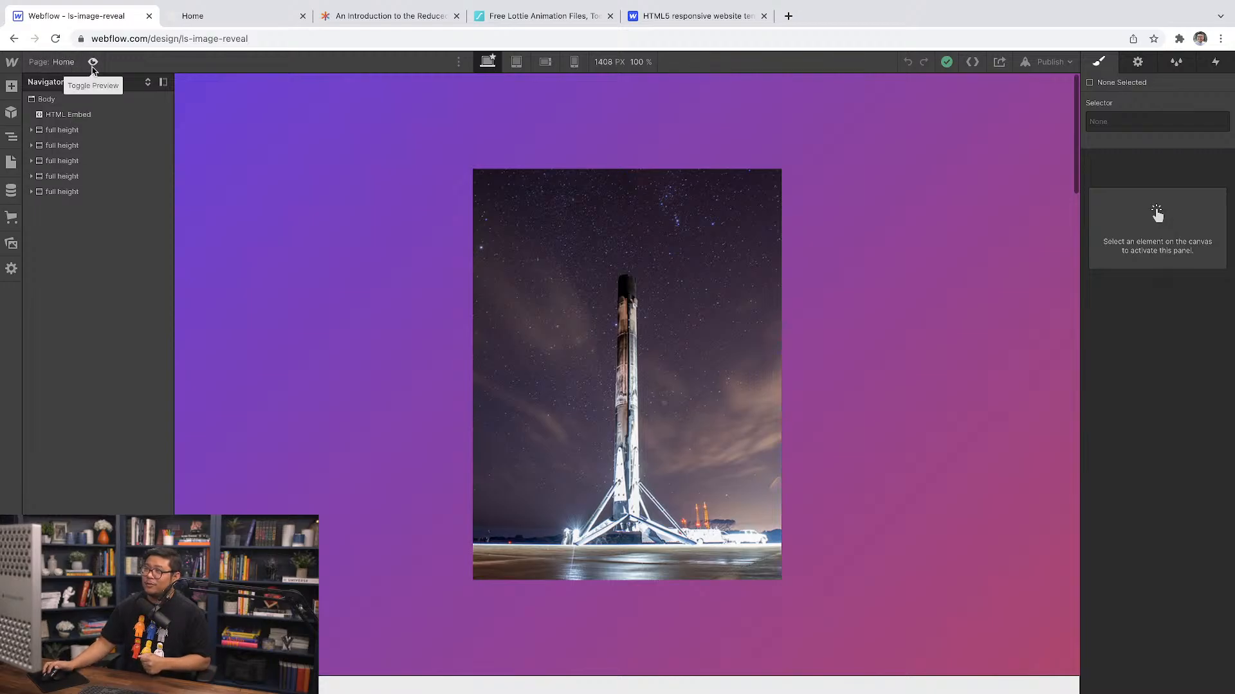
left_click(77, 115)
key("Delete")
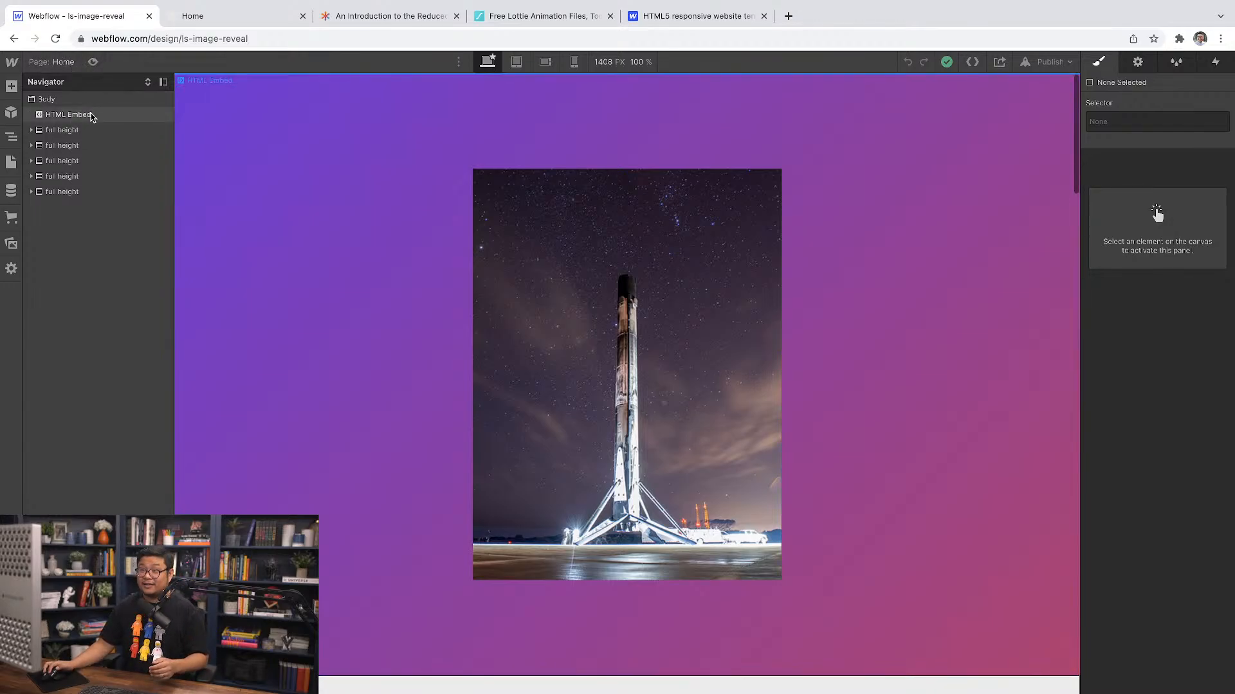
left_click(90, 116)
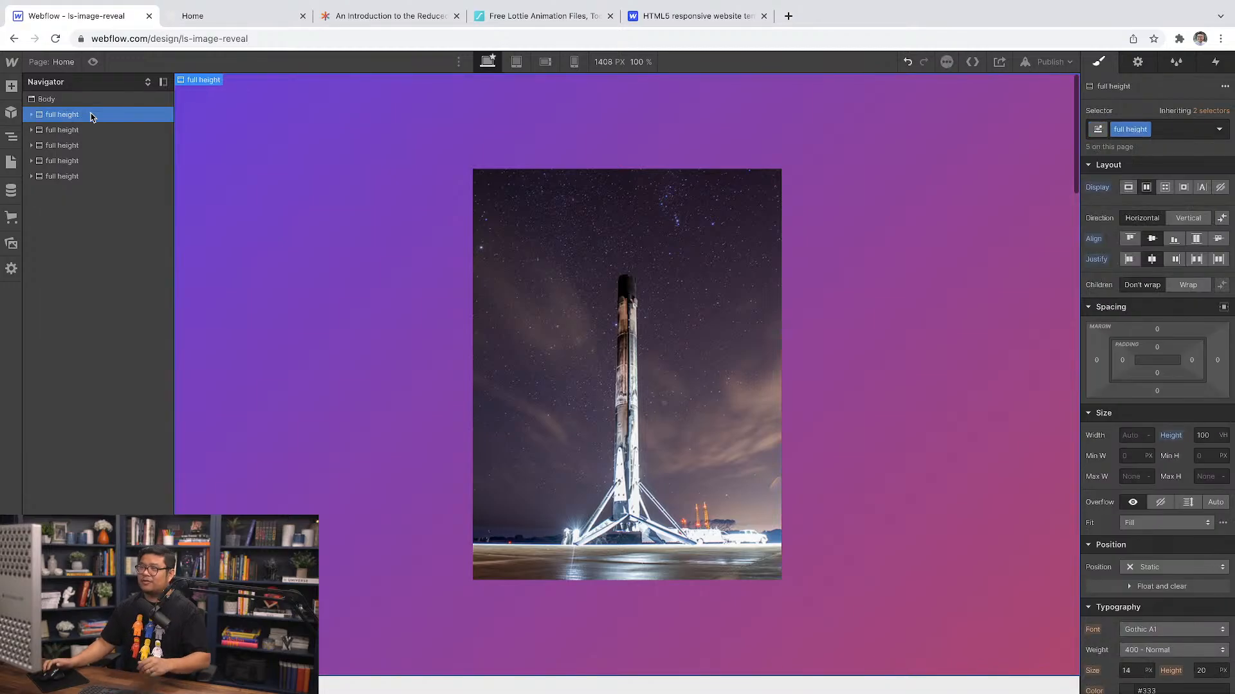
Step: Preview the Home page and examine how the rocket images appear while scrolling through the full height sections
left_click(94, 62)
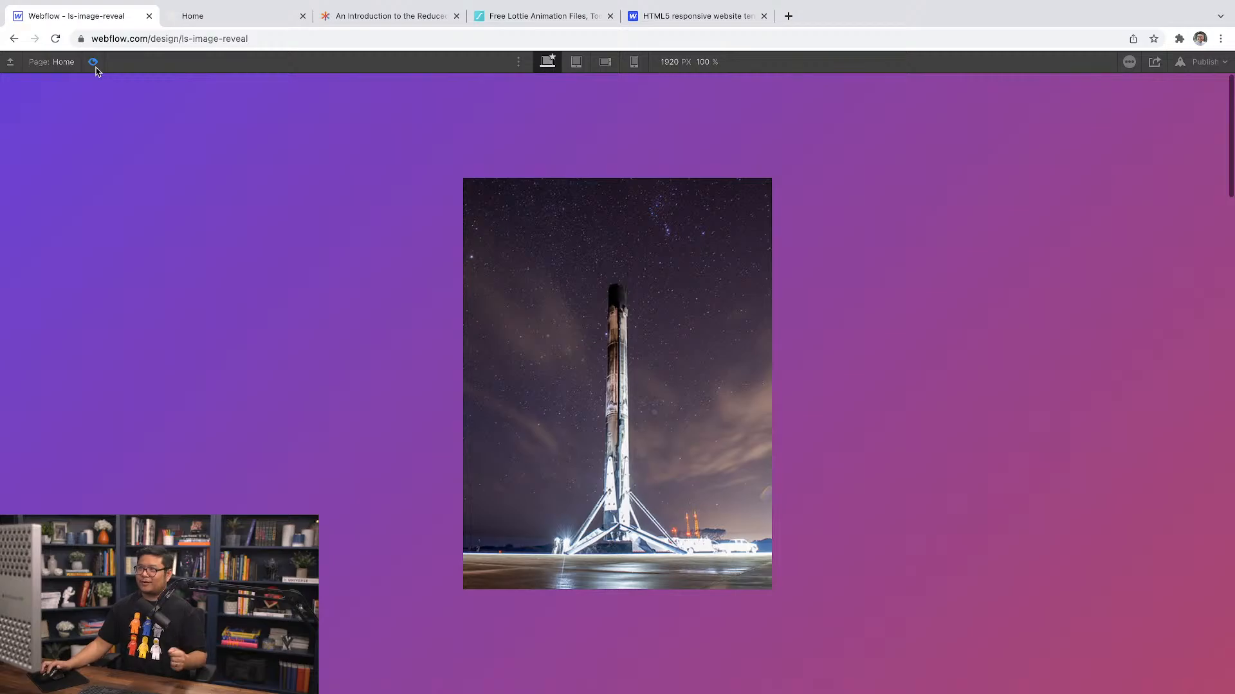
left_click(94, 62)
left_click(93, 62)
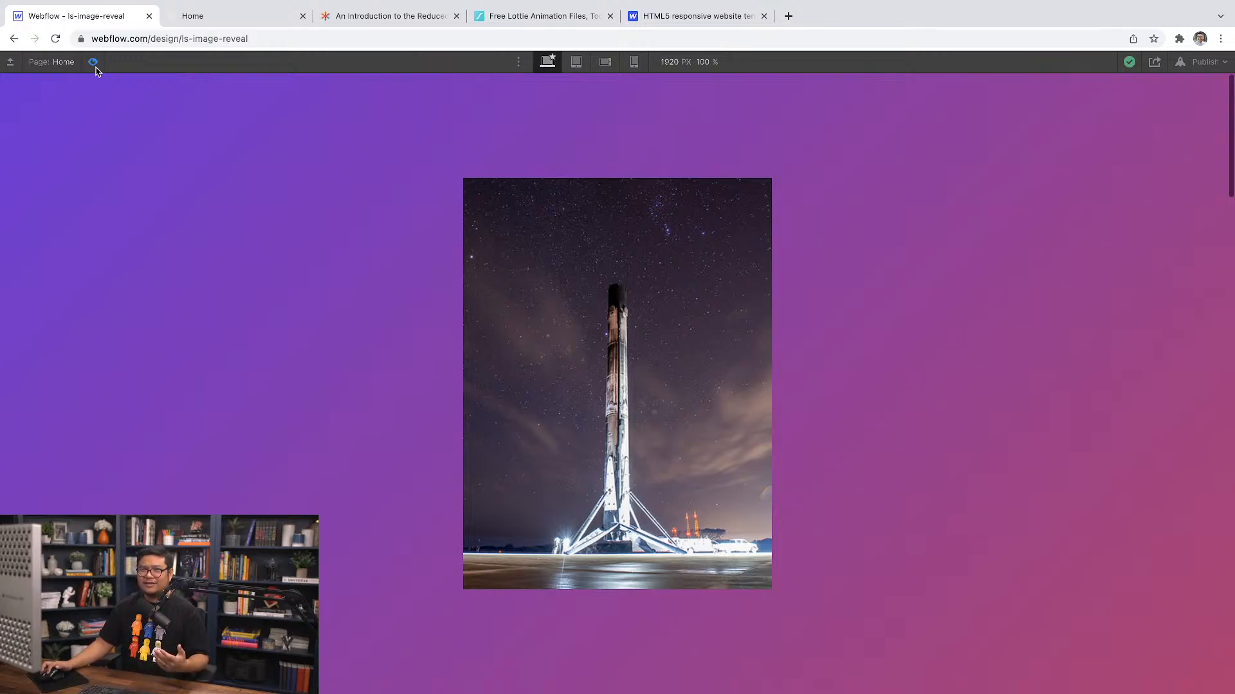
left_click(93, 62)
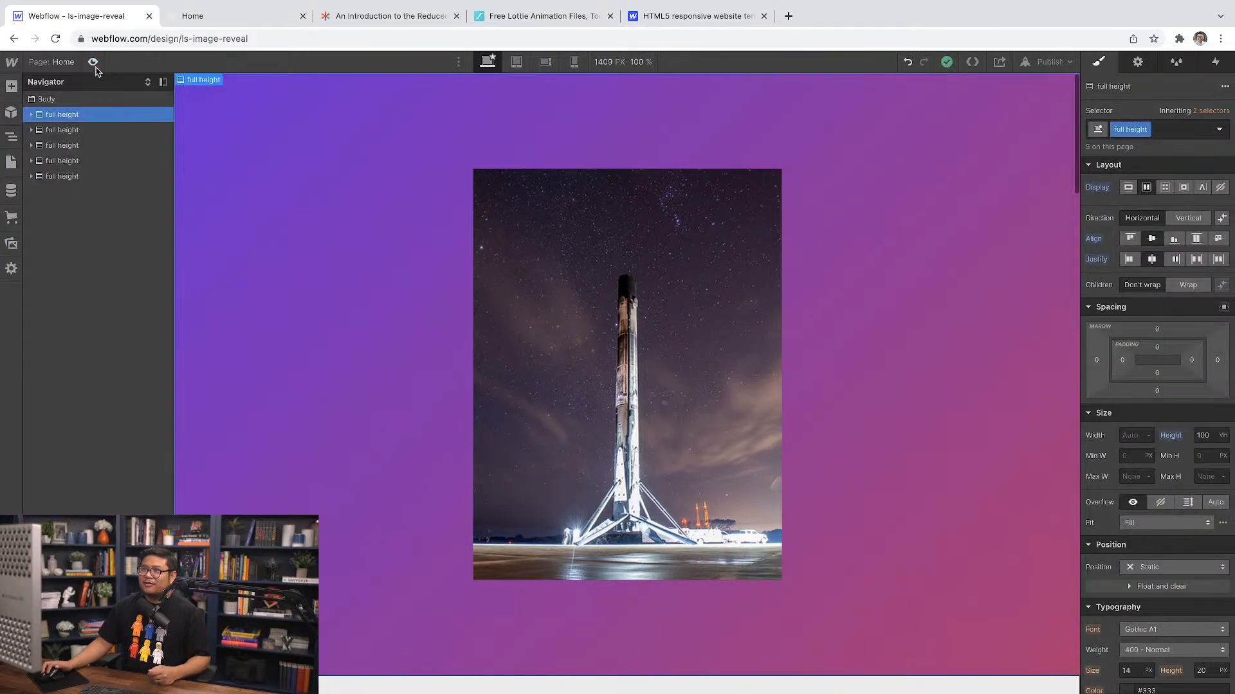
left_click(94, 63)
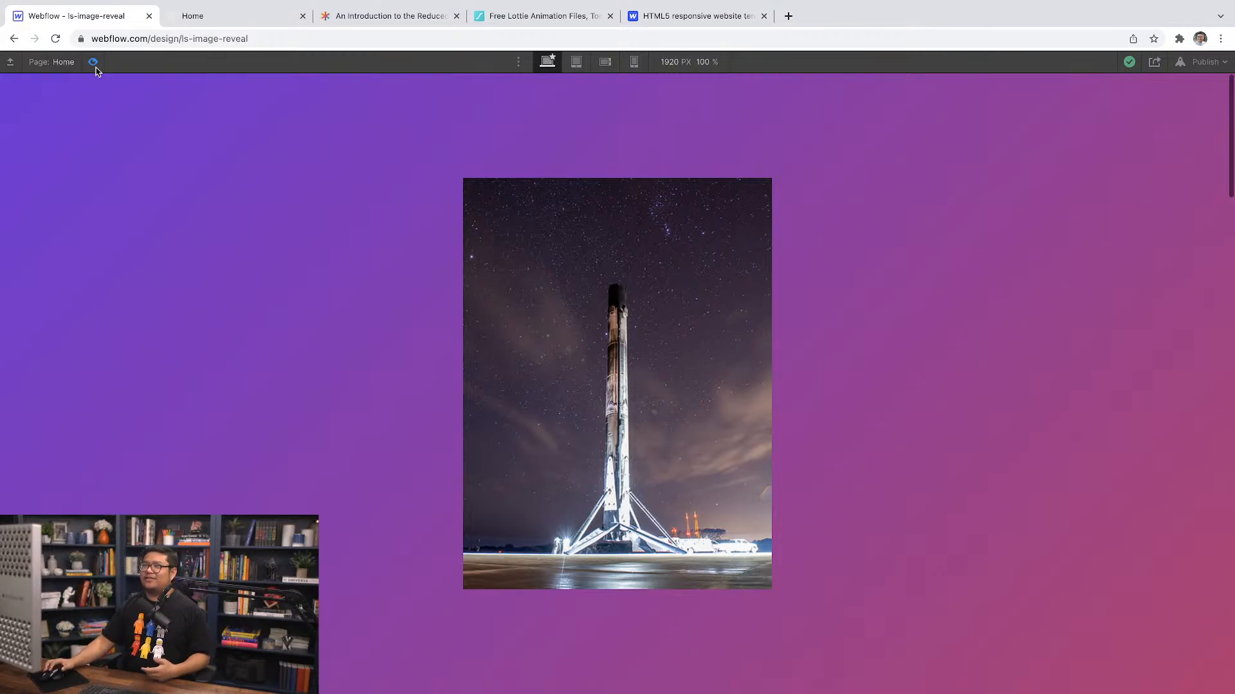
scroll(272, 486, "down", 5)
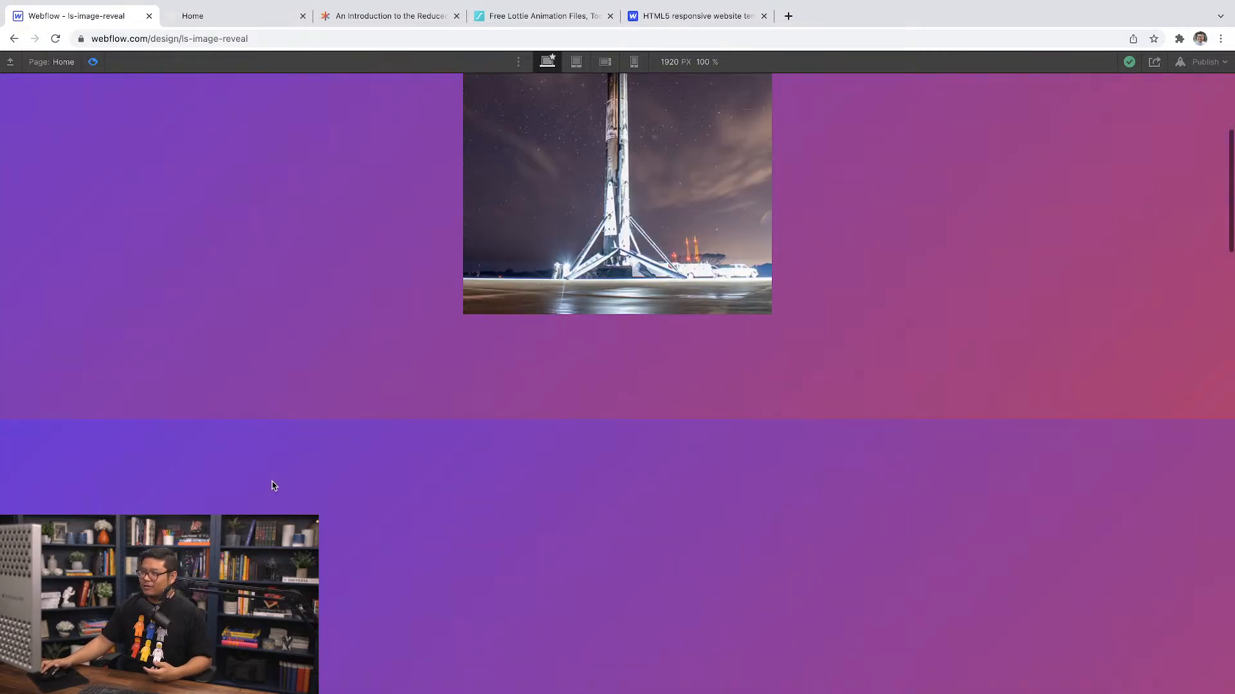
scroll(272, 486, "down", 5)
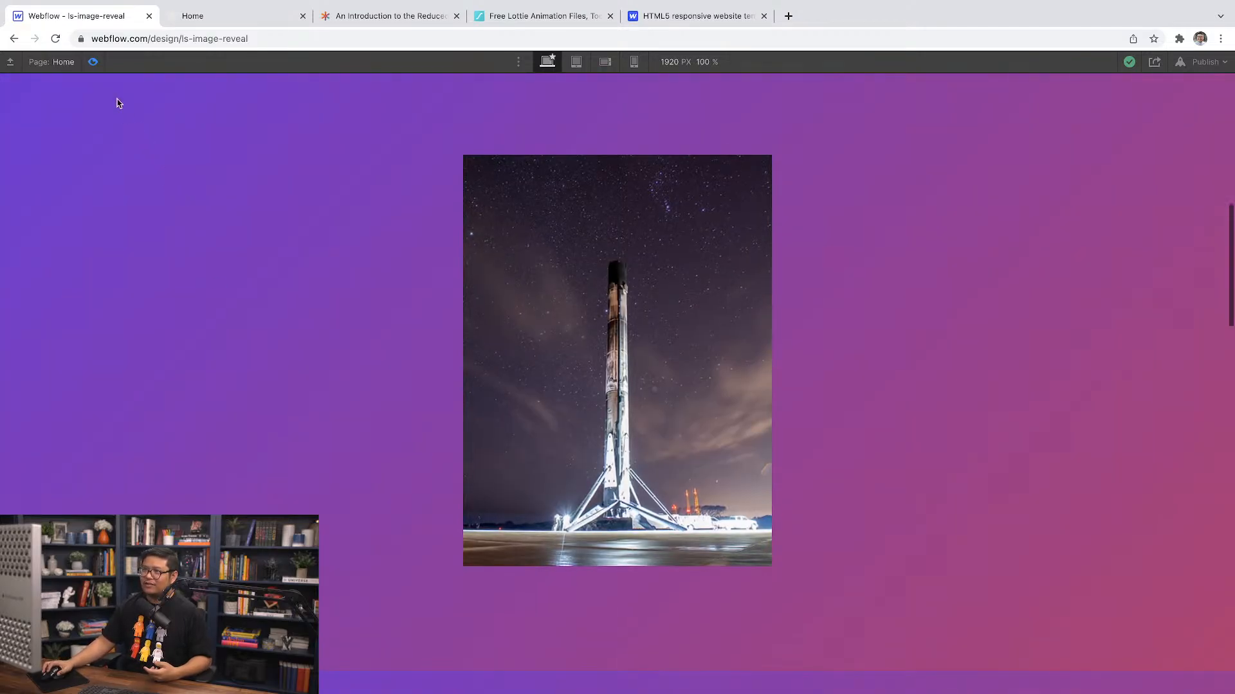
left_click(93, 62)
left_click(93, 61)
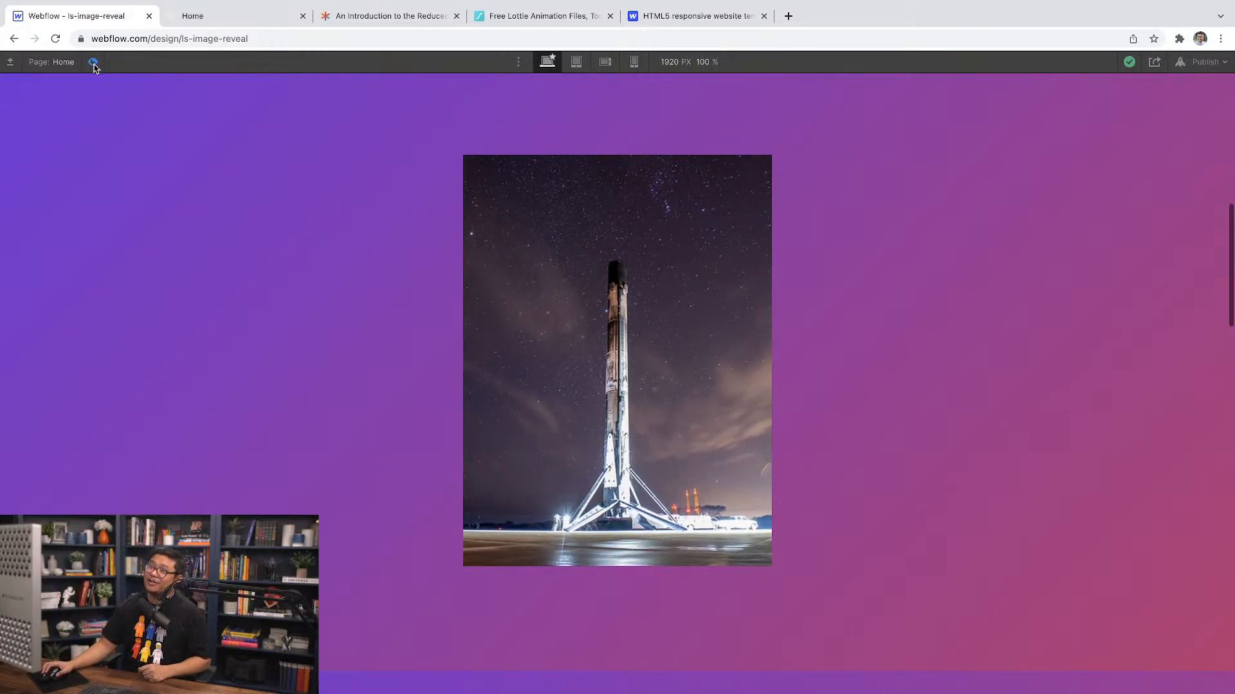
scroll(133, 239, "up", 5)
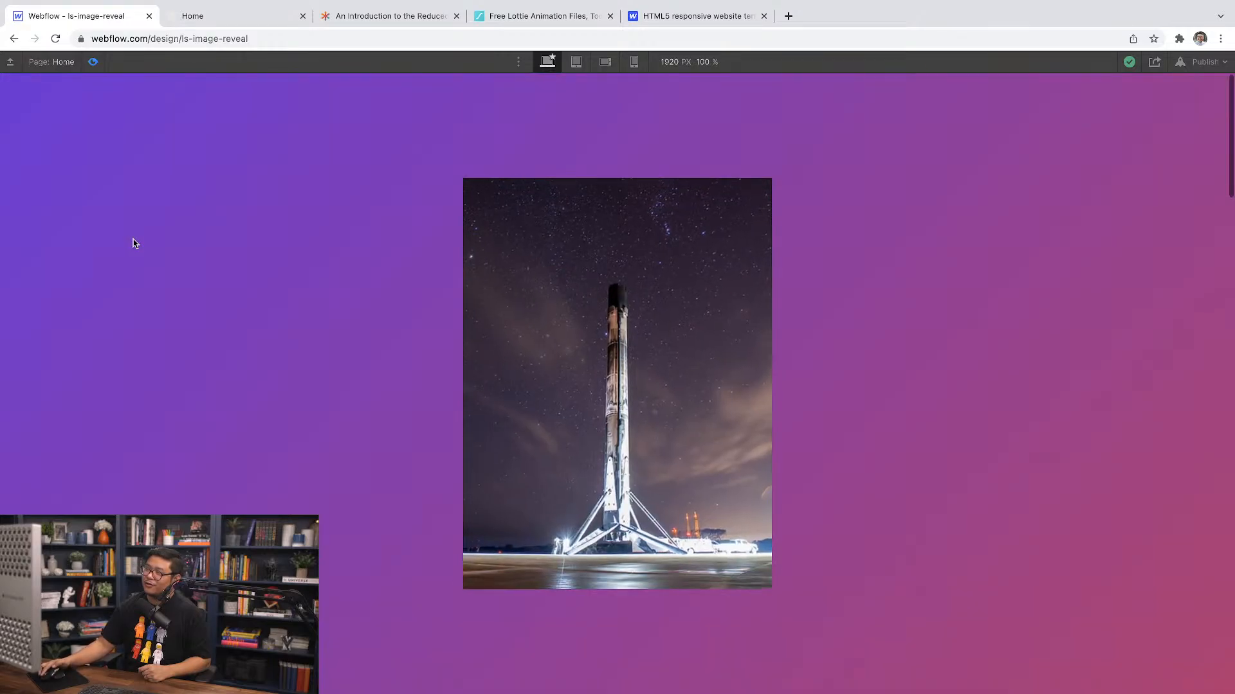
scroll(133, 242, "down", 5)
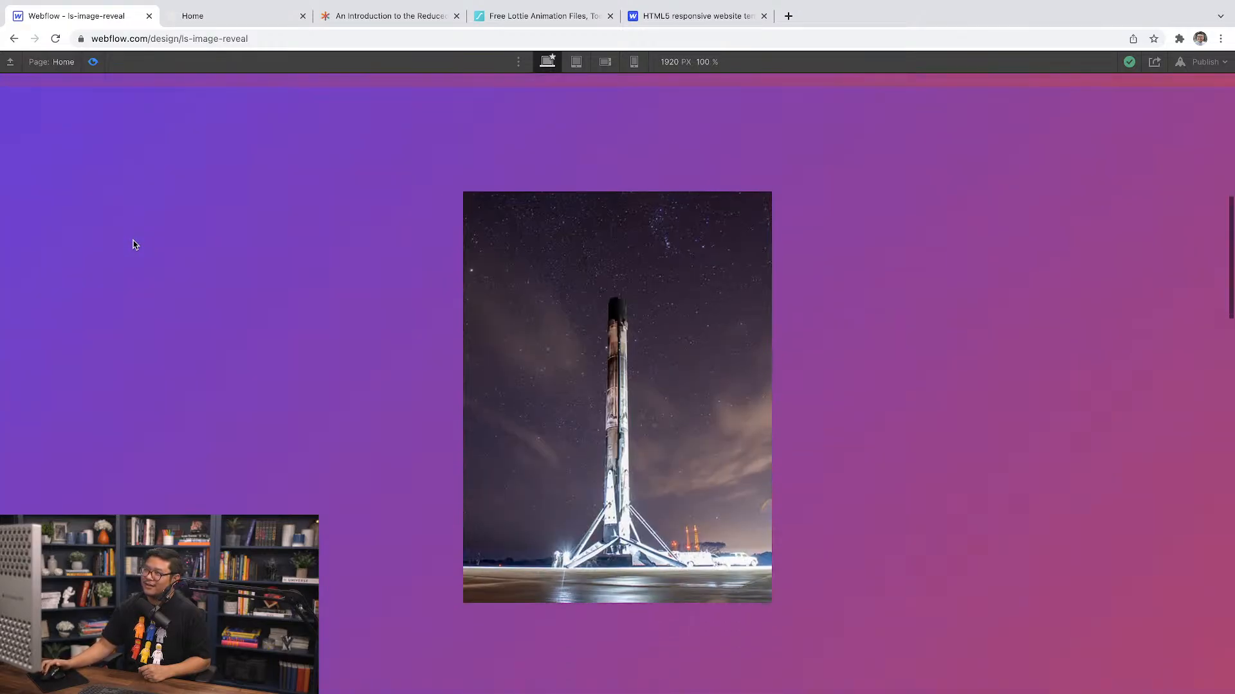
scroll(135, 244, "down", 3)
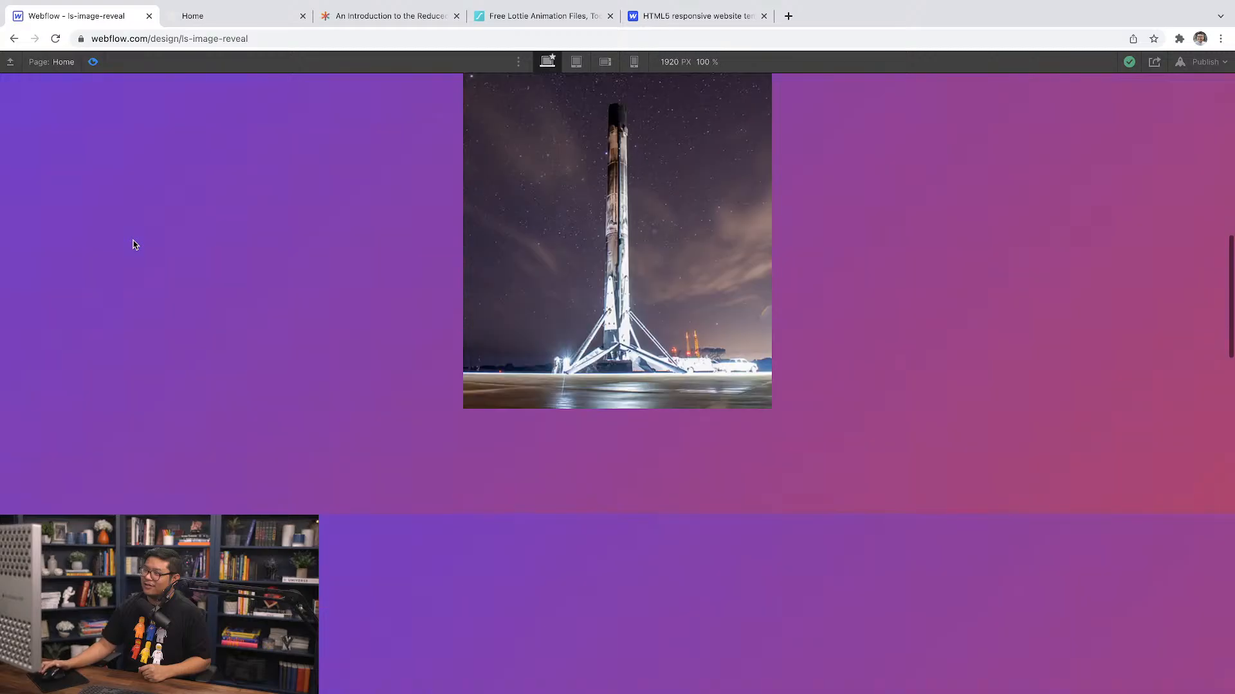
scroll(135, 244, "down", 5)
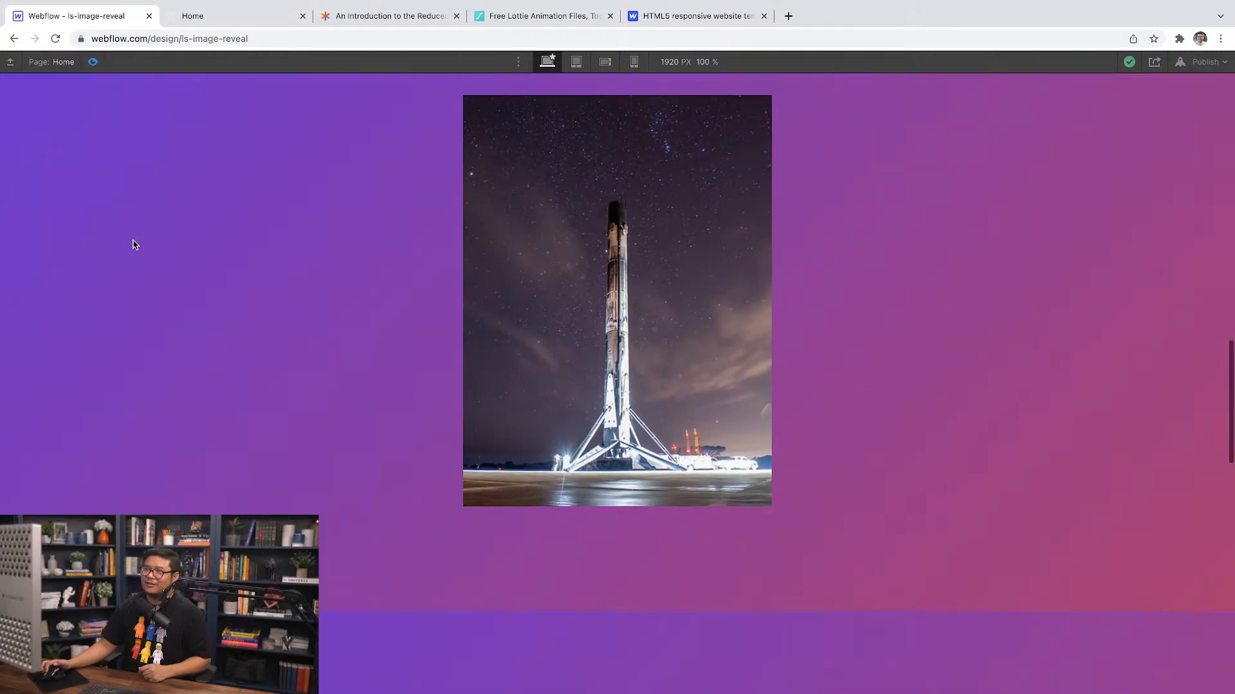
Step: Switch to the Venus Williams homepage and examine its scroll animations from the Tennis section down to the My Projects section
scroll(135, 245, "up", 1)
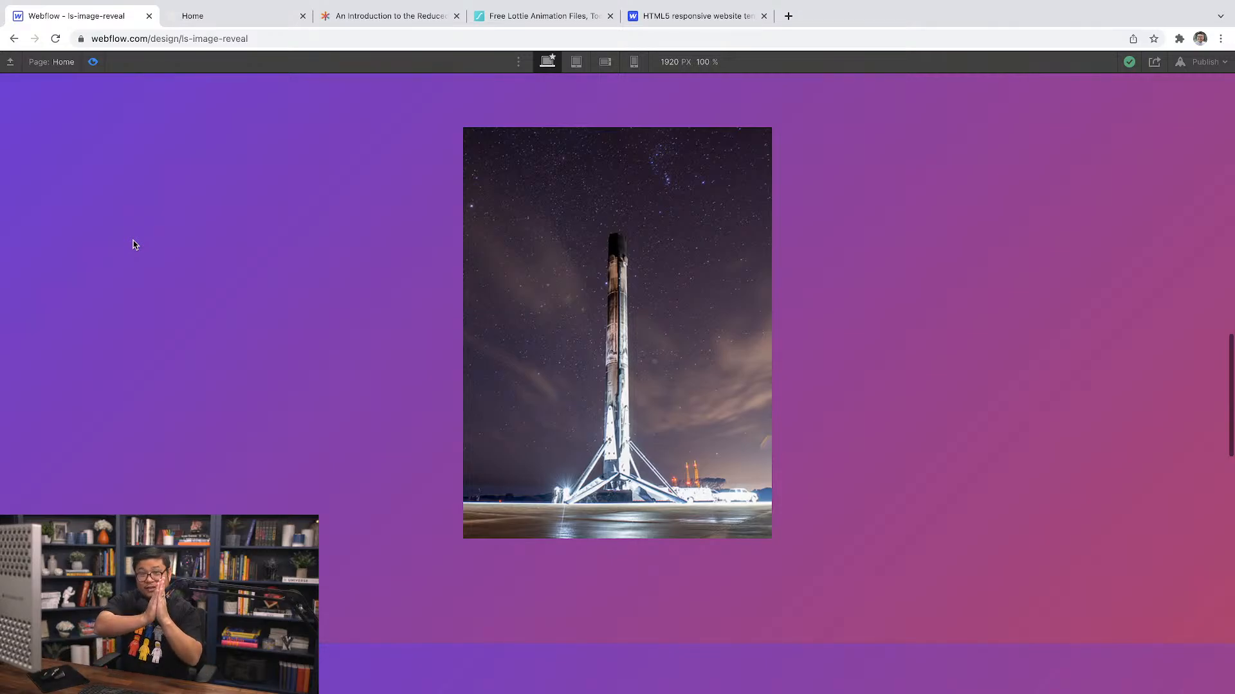
left_click(245, 18)
scroll(406, 419, "down", 10)
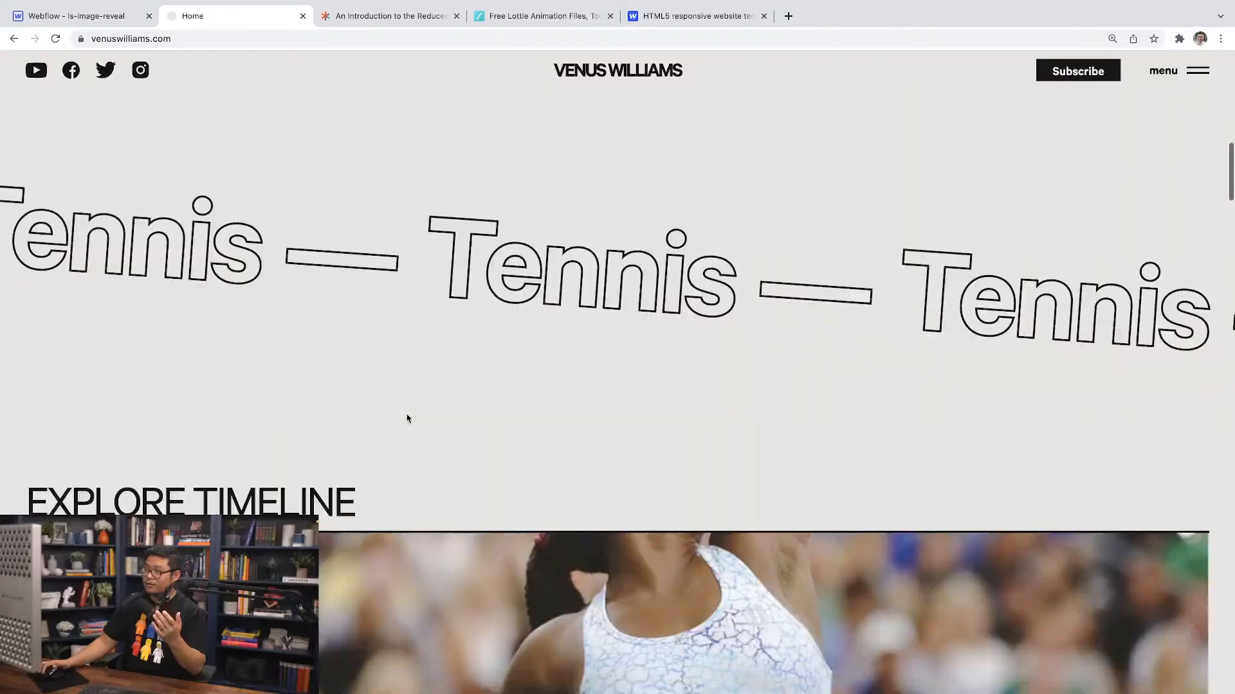
scroll(406, 419, "down", 15)
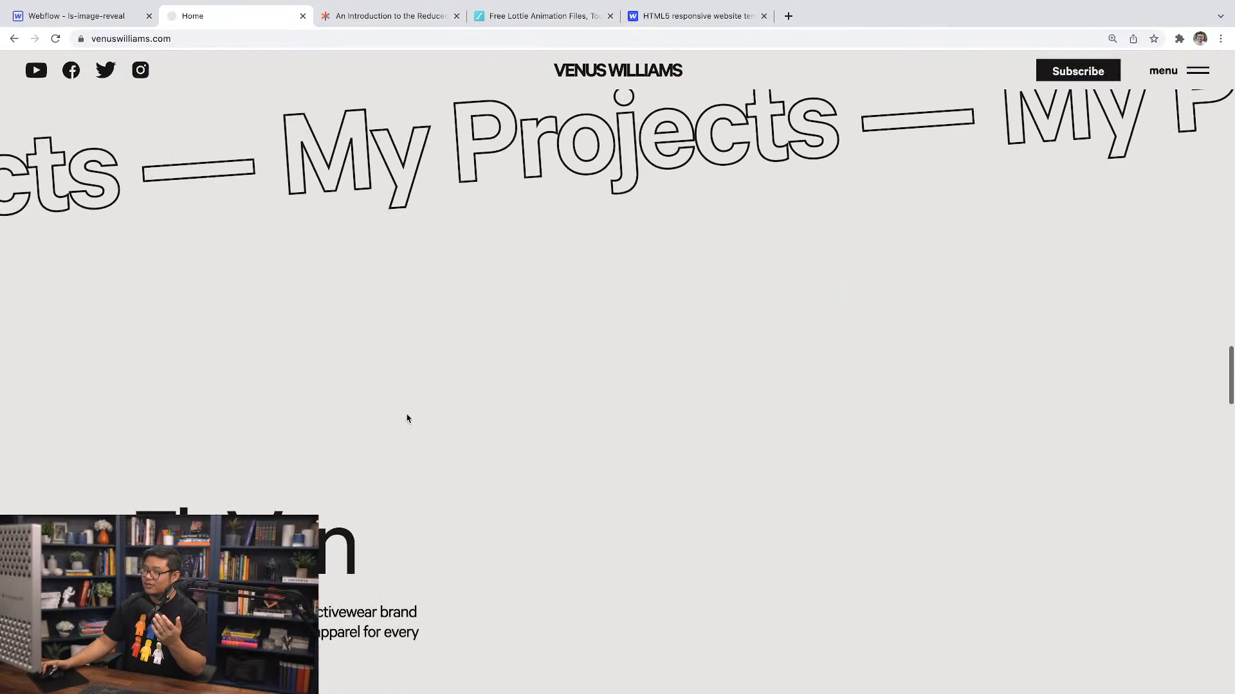
Step: Return to the ls-image-reveal project and replay the Home page preview repeatedly, examining the reveal on the last rocket image, then exit preview
left_click(109, 17)
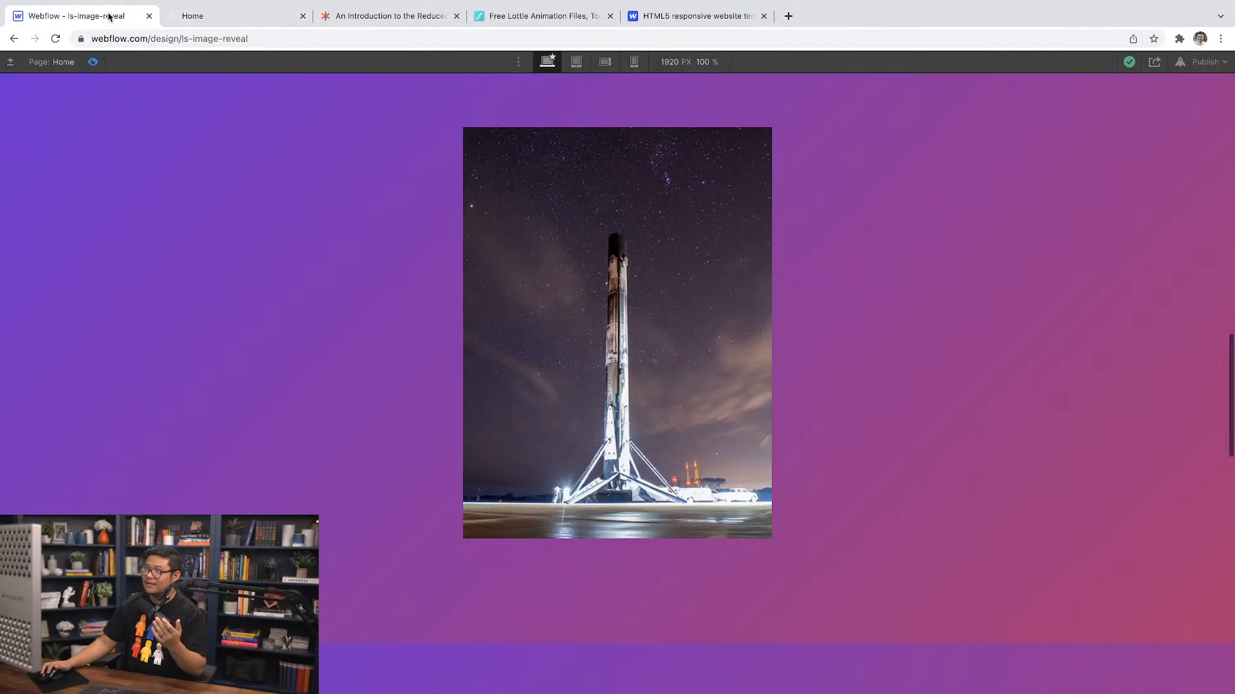
left_click(94, 61)
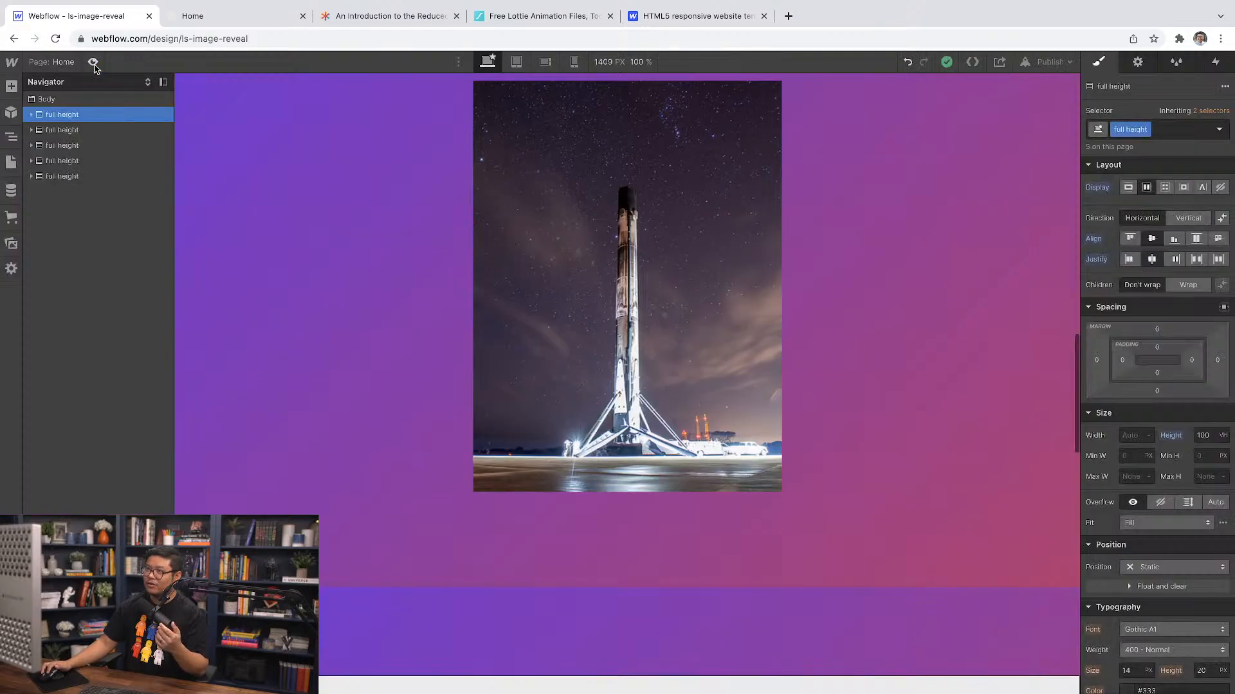
left_click(93, 61)
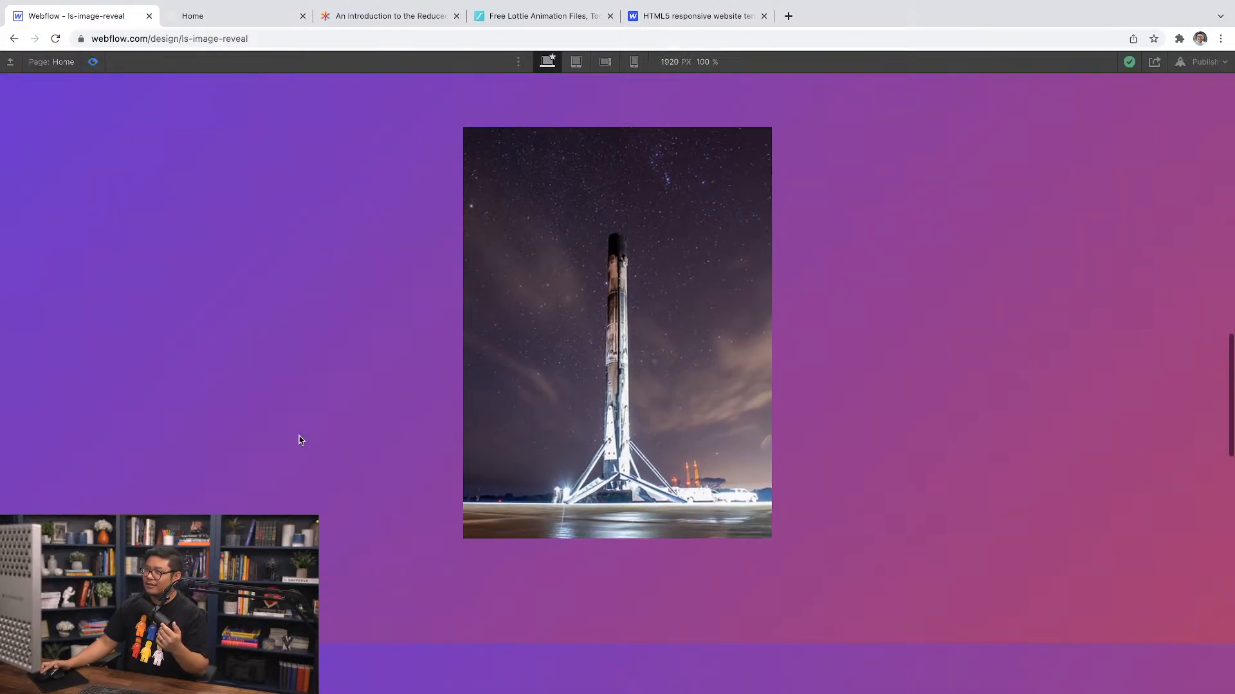
scroll(301, 441, "down", 8)
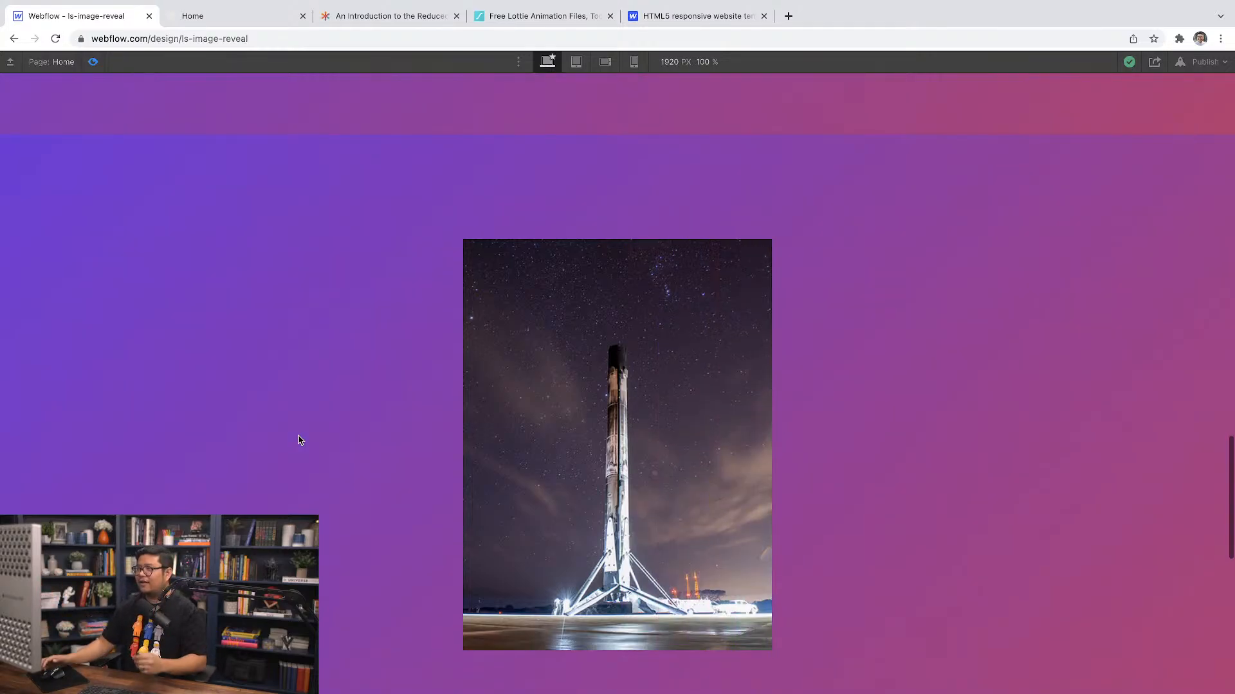
scroll(301, 443, "down", 1)
scroll(300, 444, "down", 10)
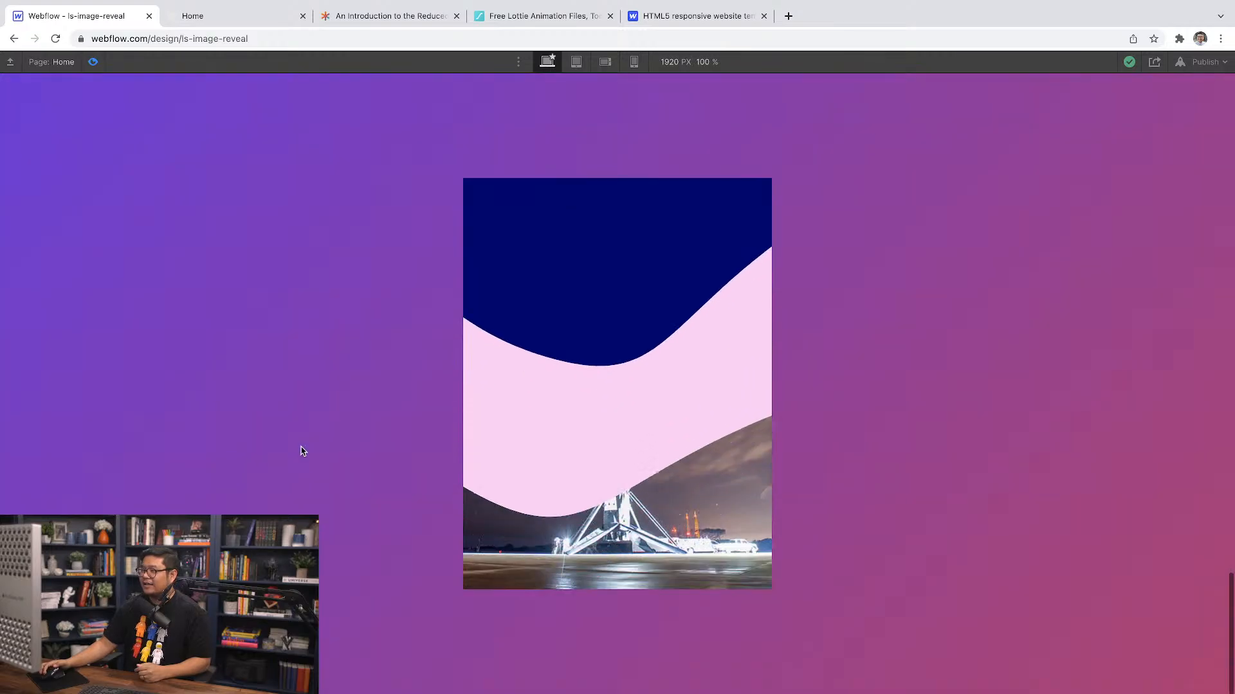
left_click(93, 61)
left_click(93, 61)
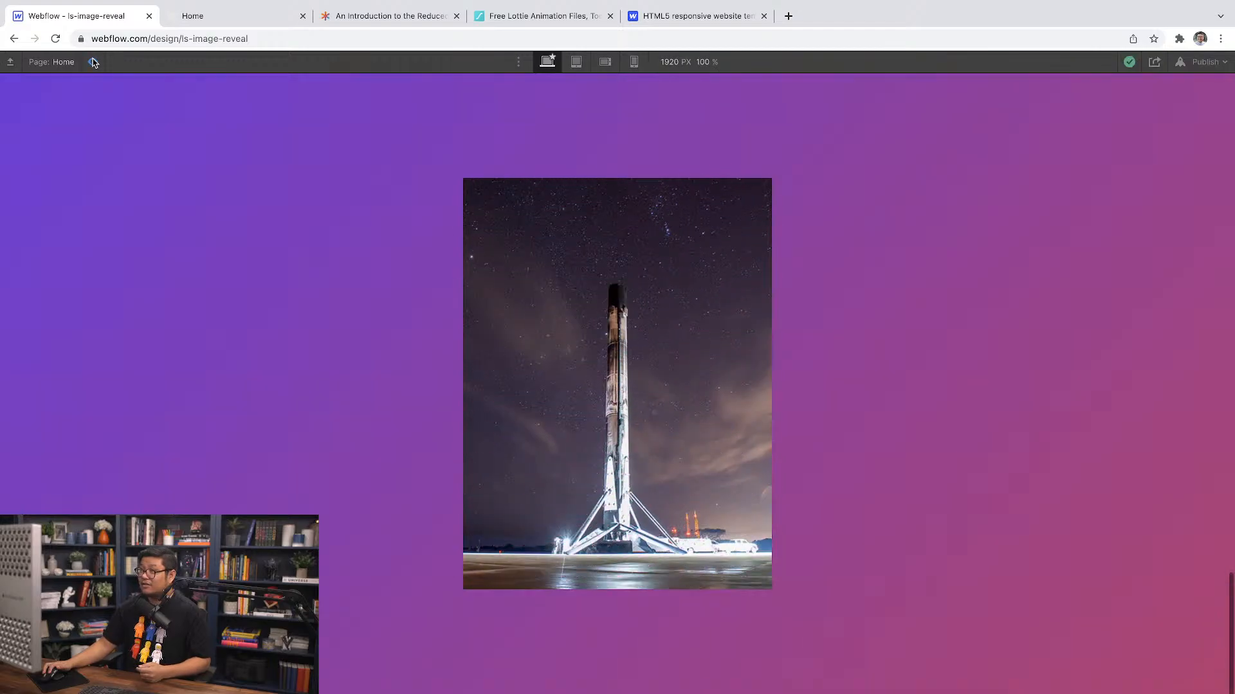
left_click(93, 62)
left_click(93, 61)
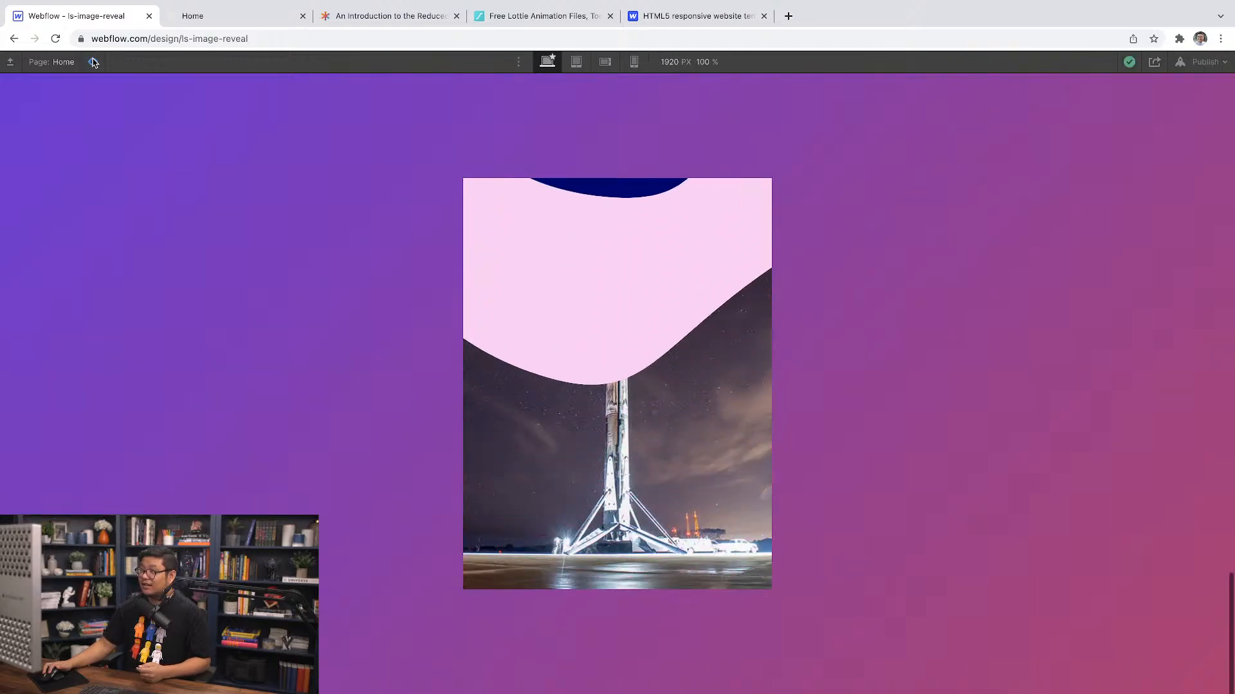
left_click(93, 62)
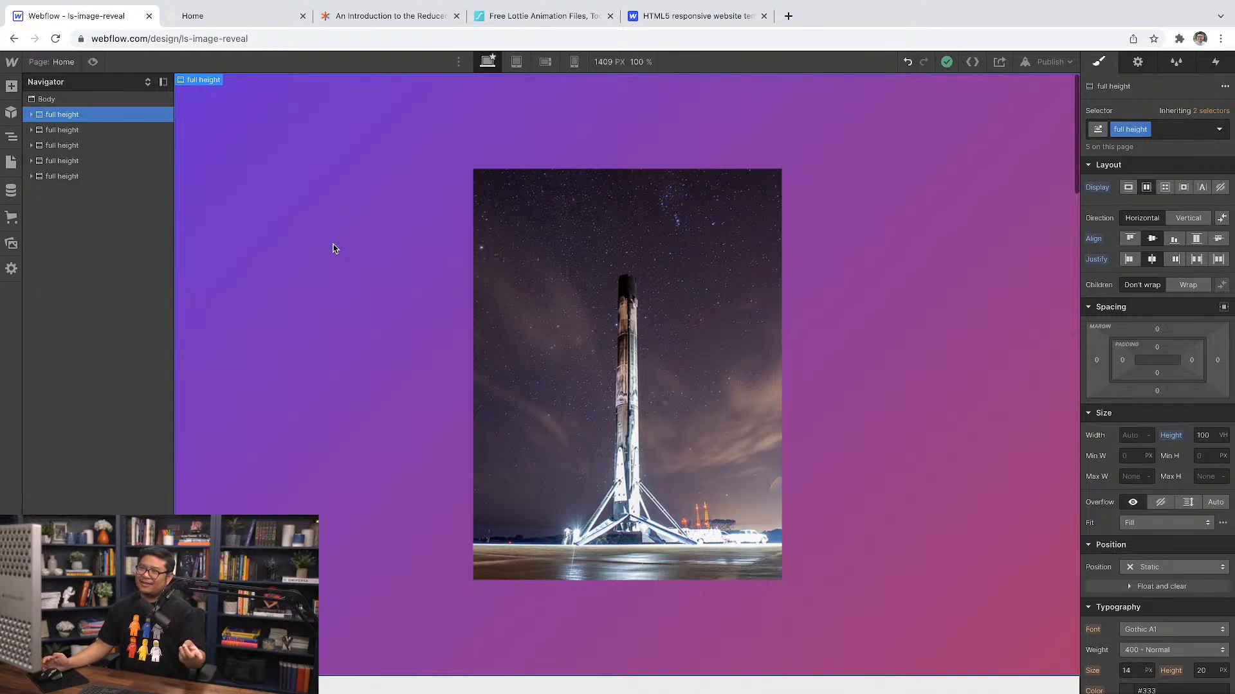
Step: Open the static demo page of the project and select its body
scroll(395, 249, "down", 4)
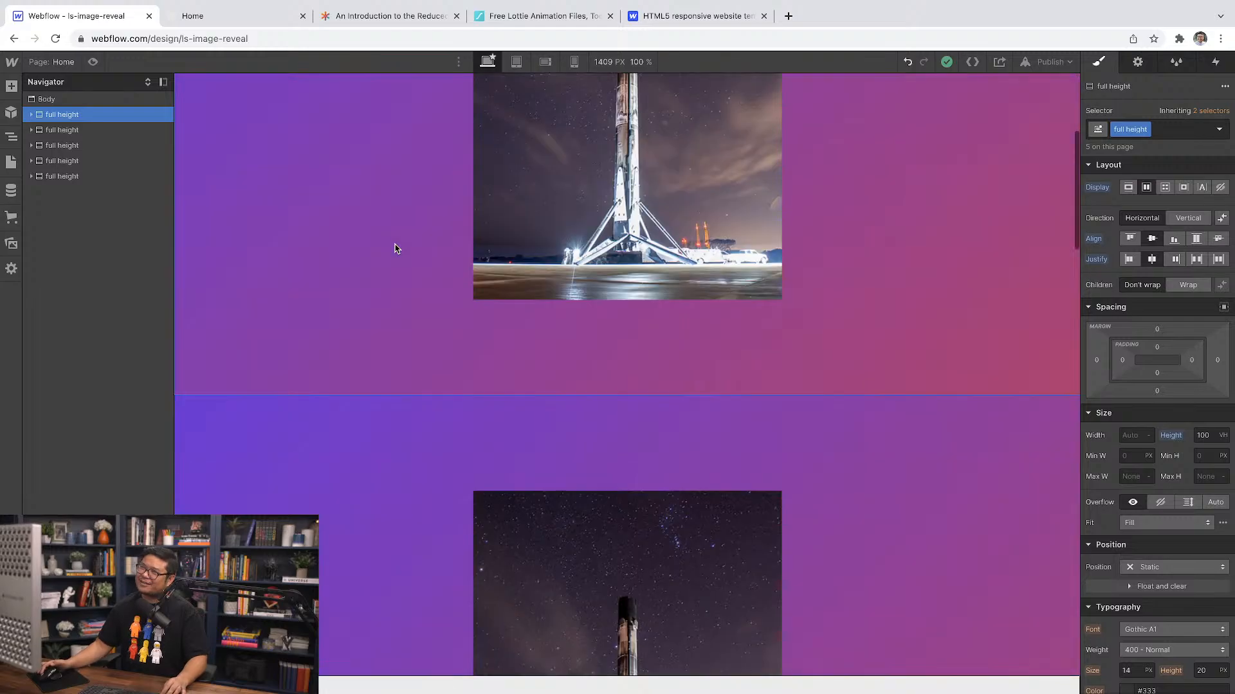
scroll(395, 249, "up", 4)
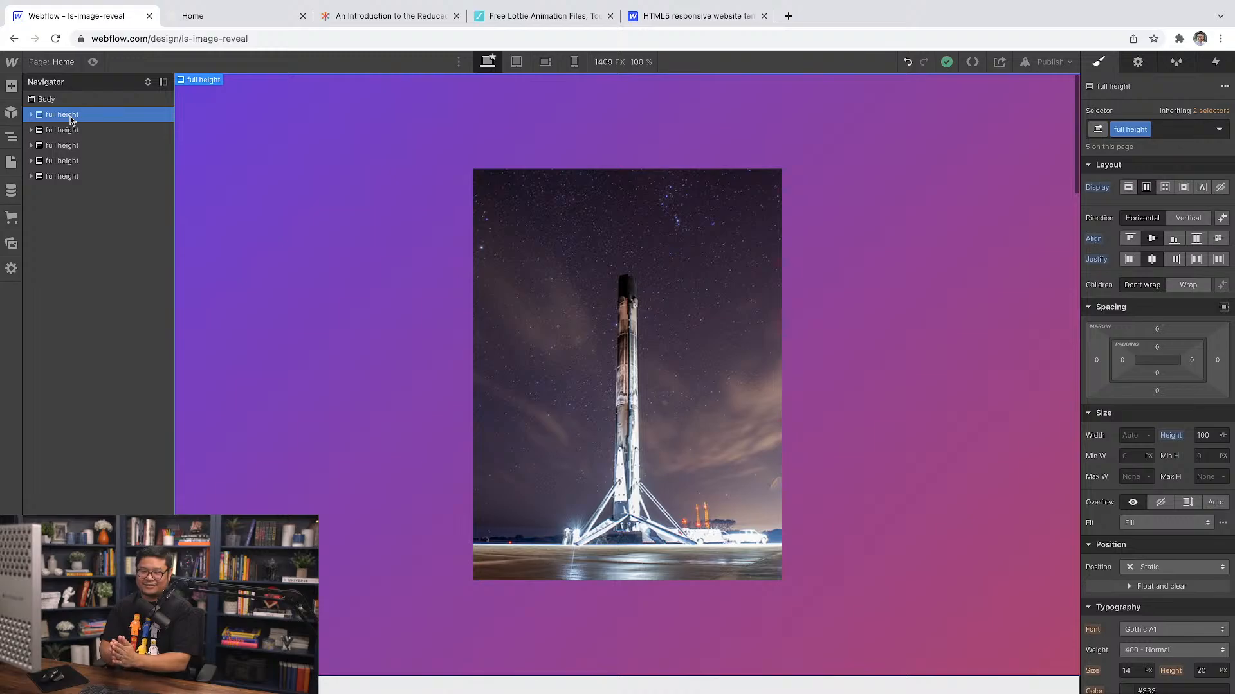
left_click(58, 61)
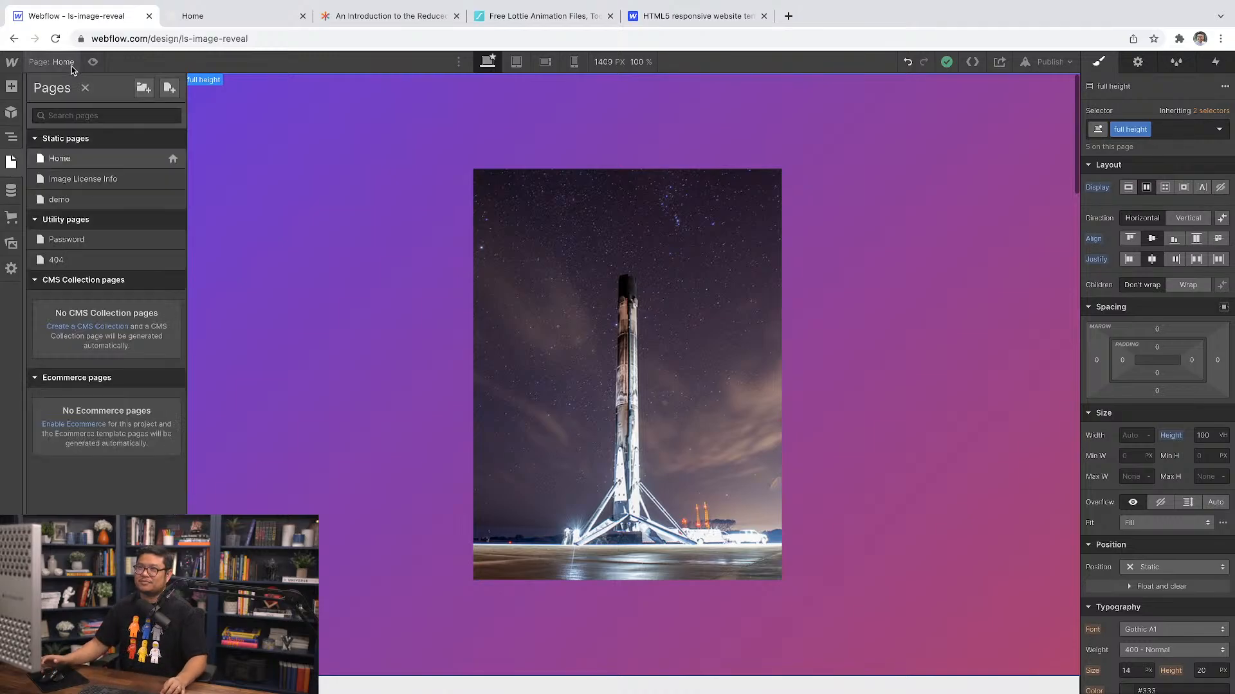
left_click(73, 205)
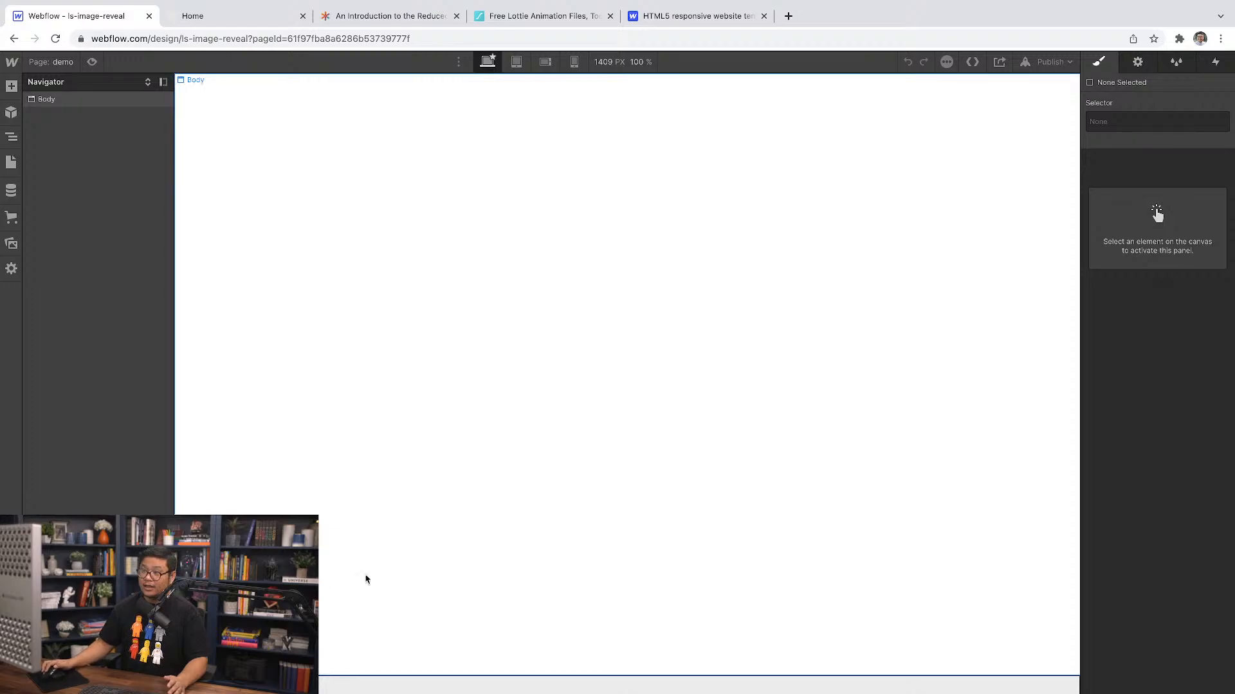
left_click(509, 388)
Step: Switch to the Webflow Templates site, browse the free website templates and examine the Momentum template's thumbnail at enlarged size
left_click(657, 15)
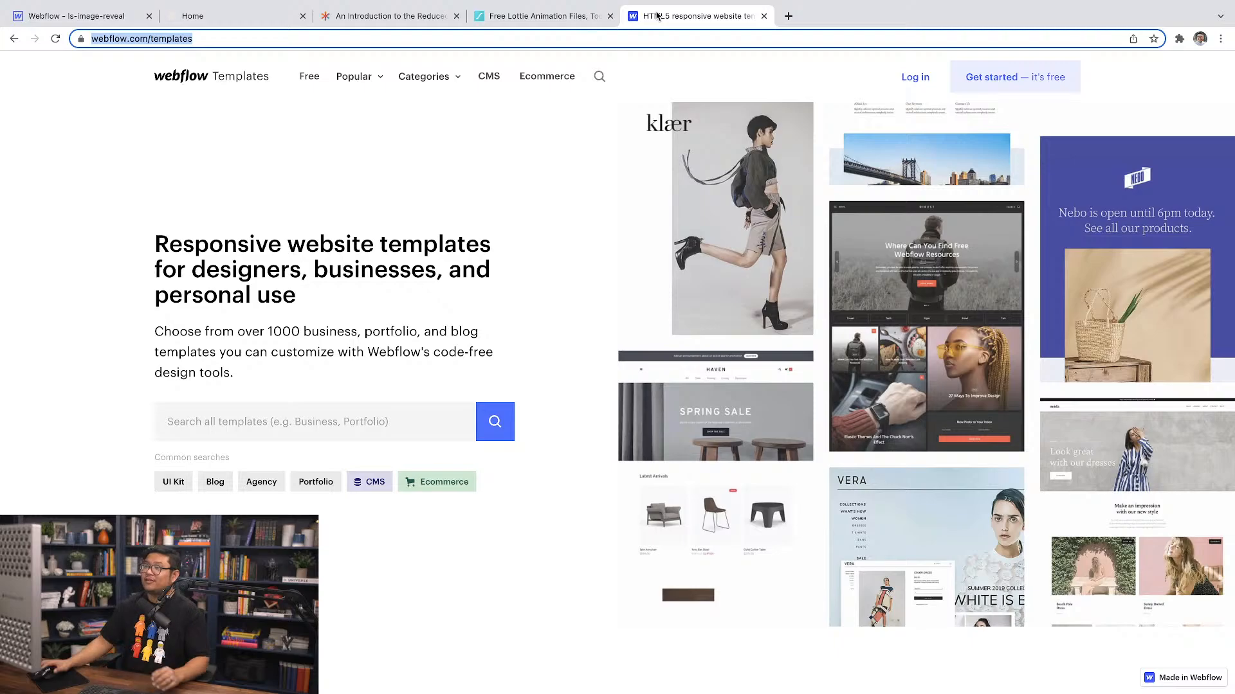
left_click(310, 79)
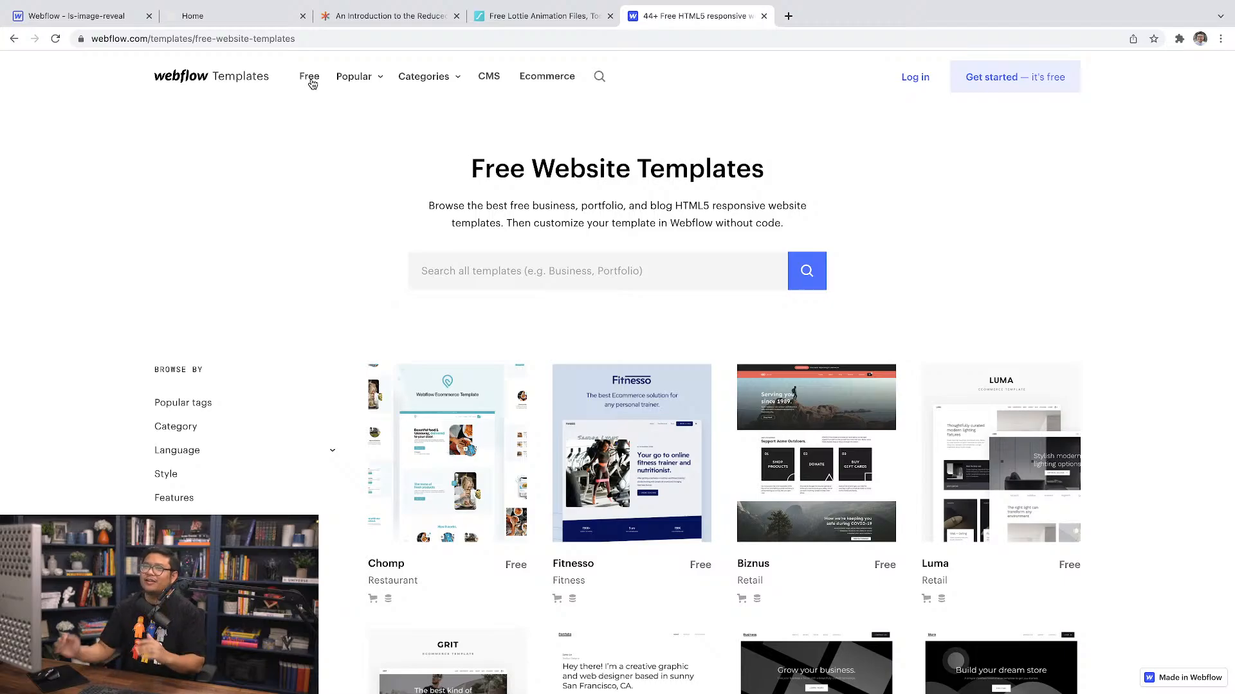
scroll(389, 244, "down", 1)
scroll(389, 244, "down", 9)
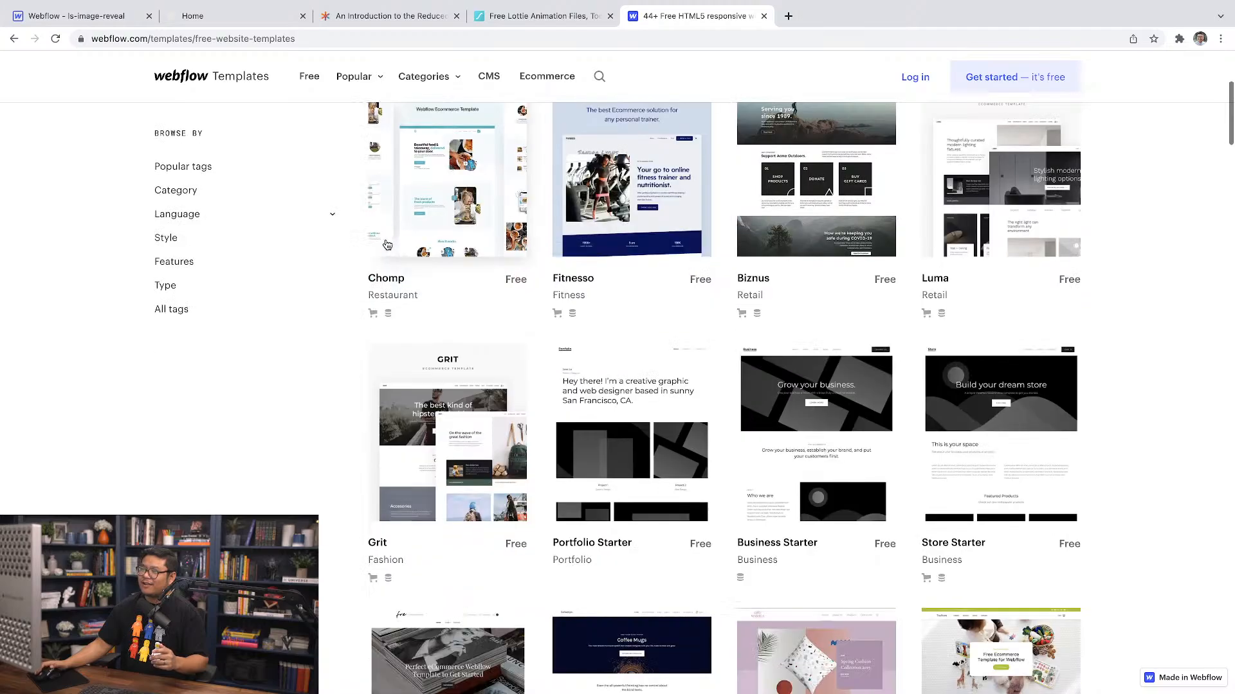
scroll(386, 244, "down", 5)
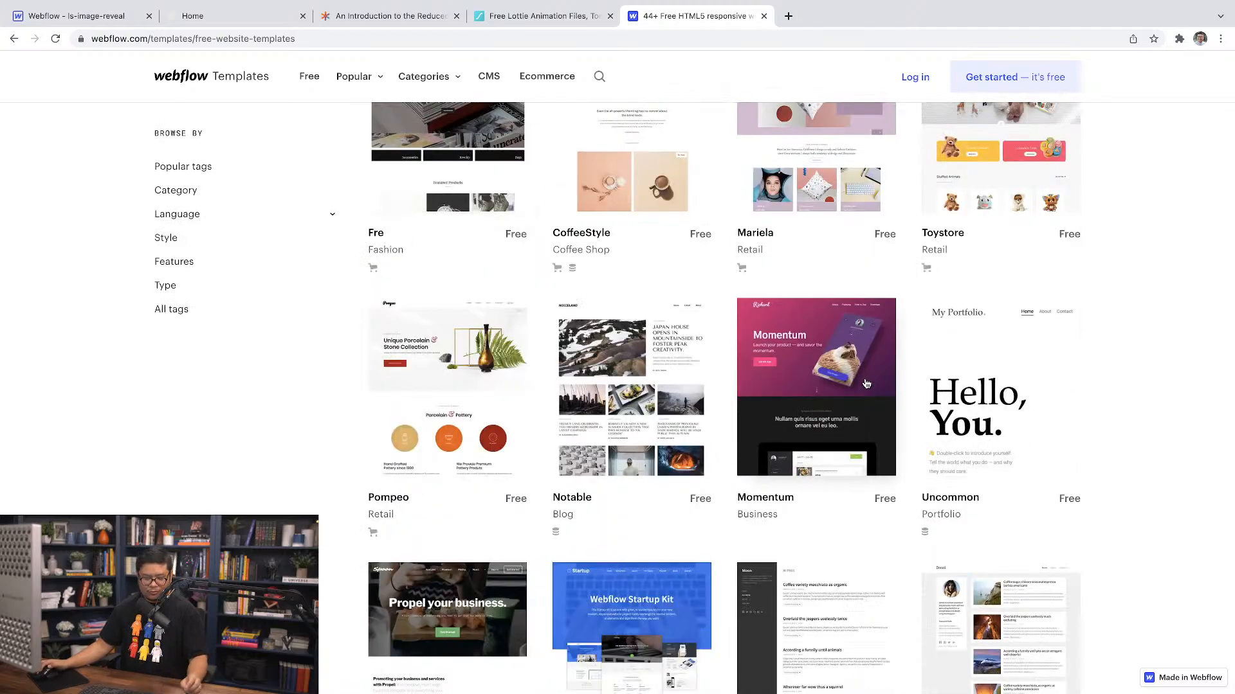
scroll(867, 384, "up", 5, "ctrl")
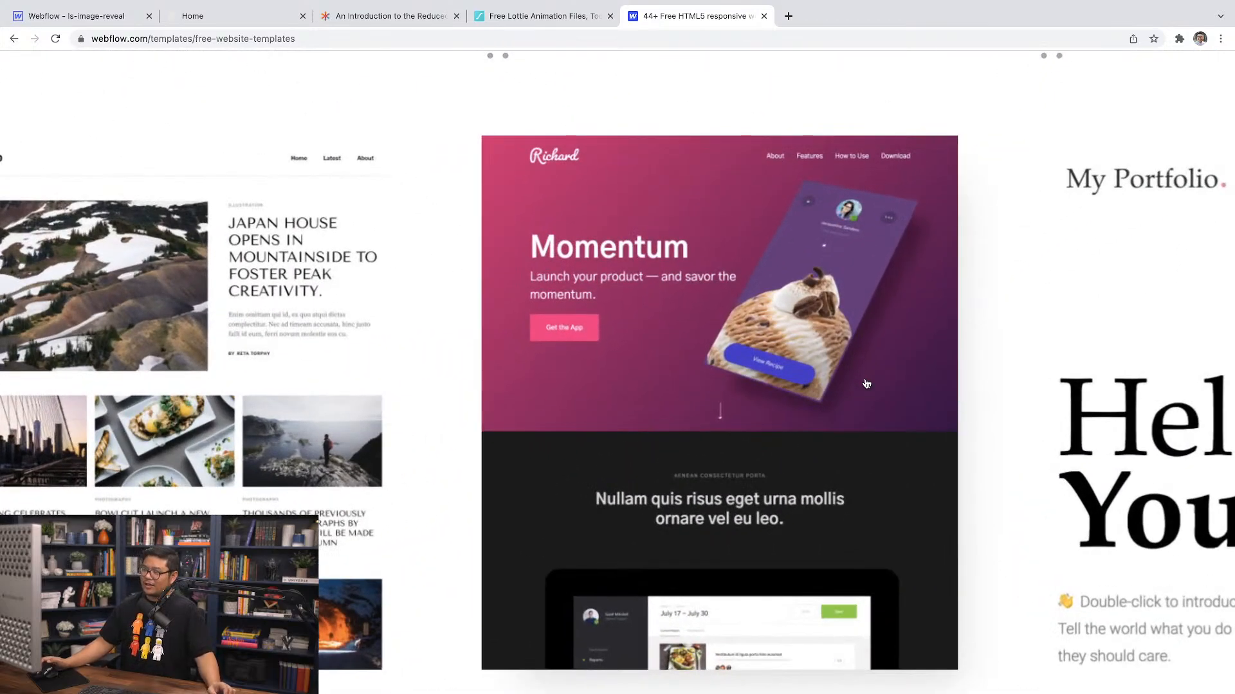
scroll(866, 383, "down", 2)
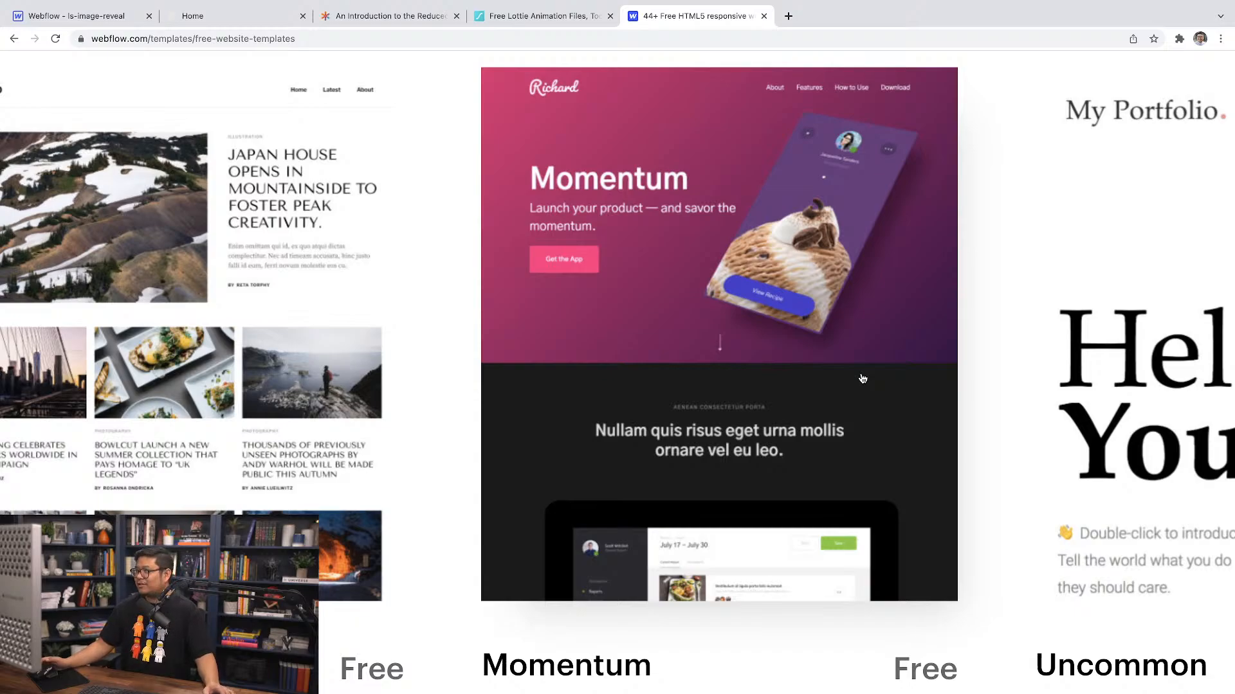
scroll(862, 379, "down", 5, "ctrl")
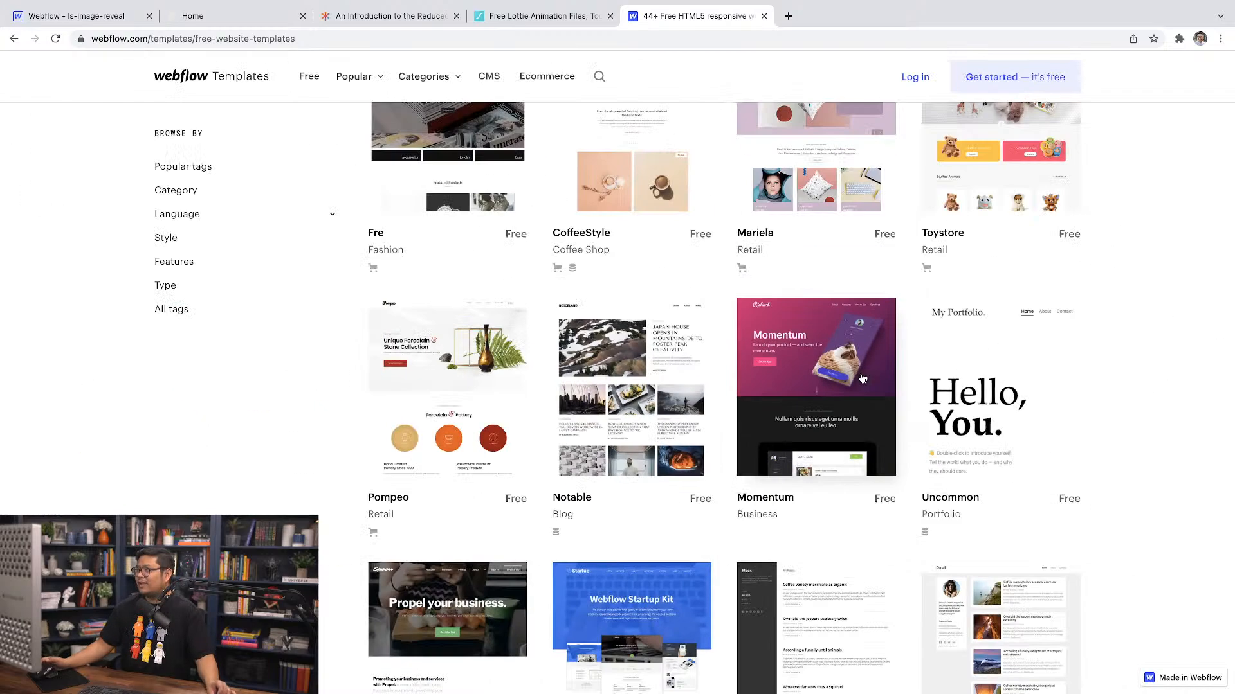
Step: Return to the ls-image-reveal project and add a Section element to the demo page's body
left_click(129, 17)
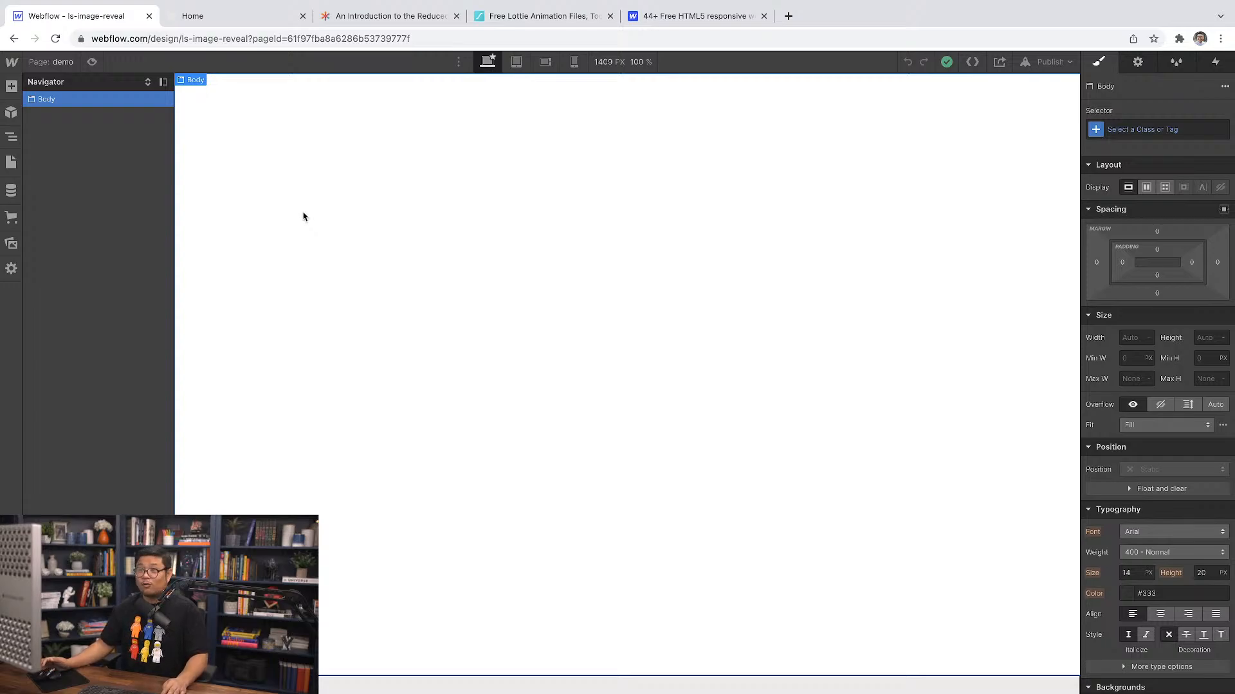
key("super+k")
type("sec")
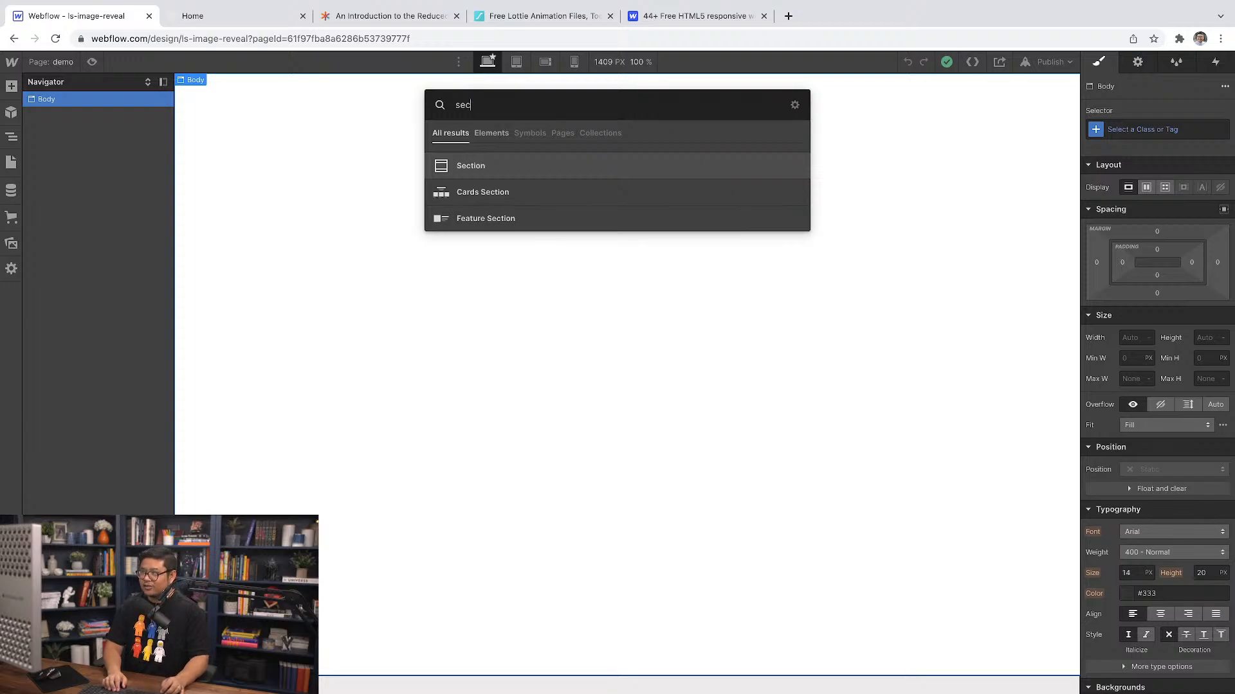
key("Return")
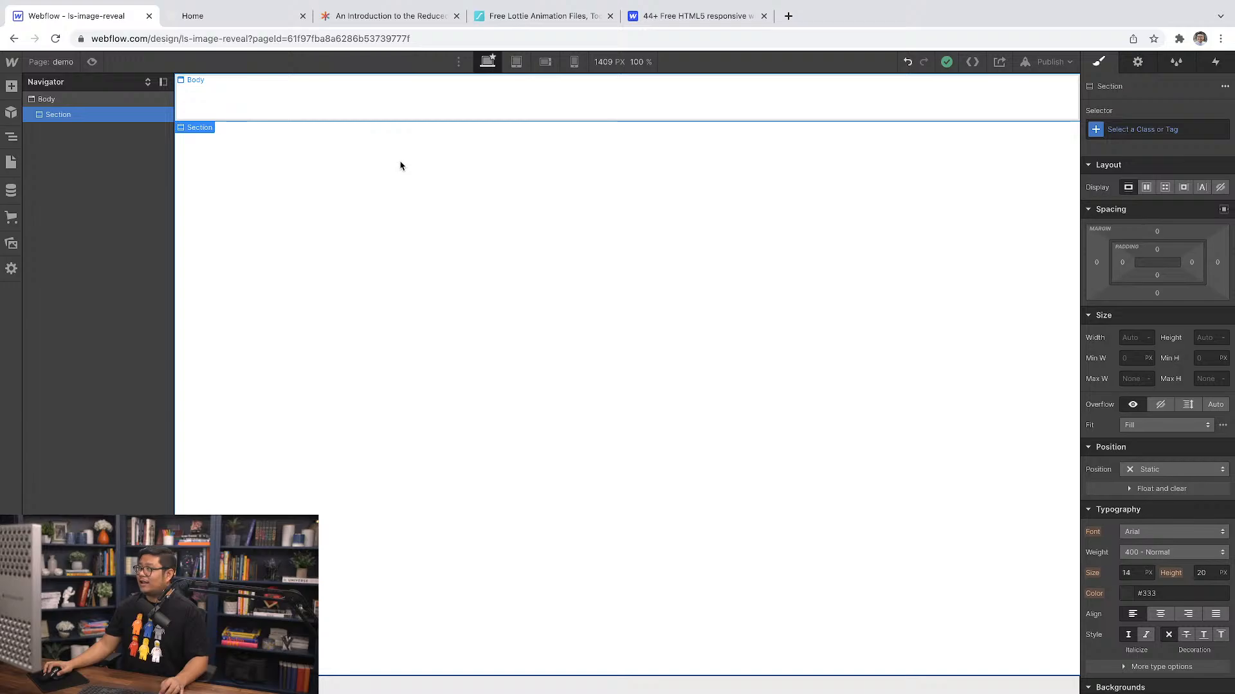
Step: Create the class "the section" on the new Section element
left_click(1145, 130)
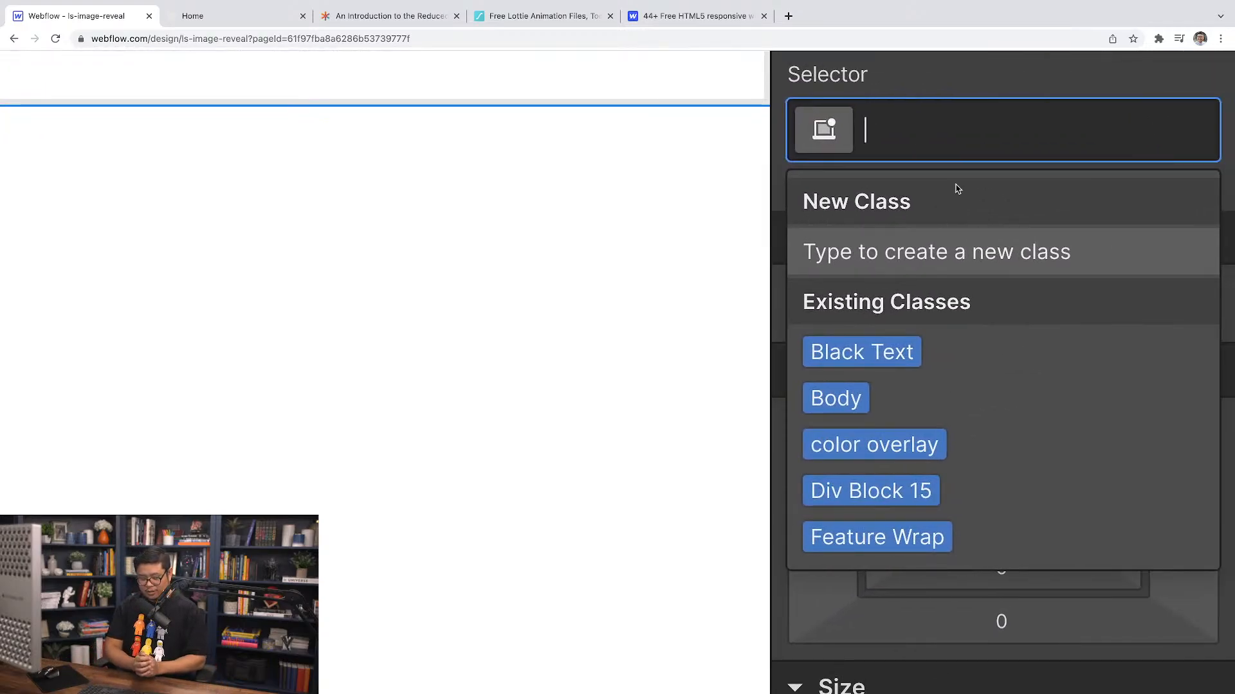
type("t")
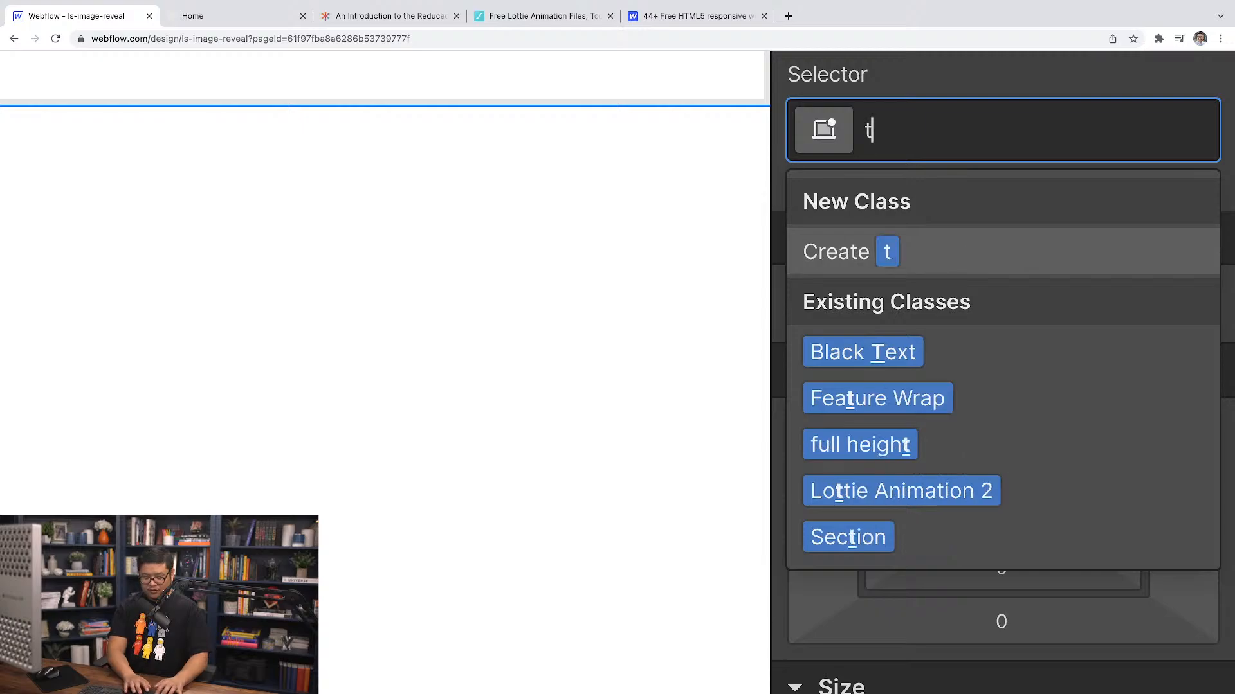
type("h e")
key("BackSpace")
key("BackSpace")
type("e ")
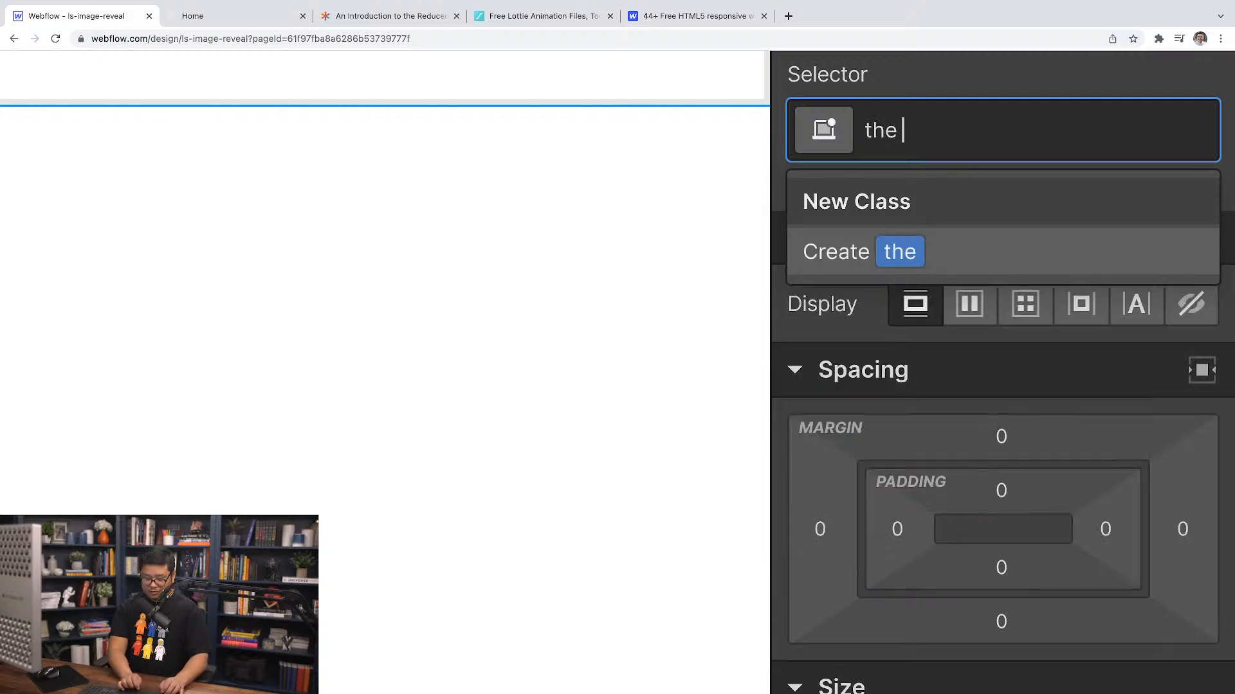
type("s")
key("BackSpace")
type("ec")
key("BackSpace")
key("BackSpace")
type("sectio")
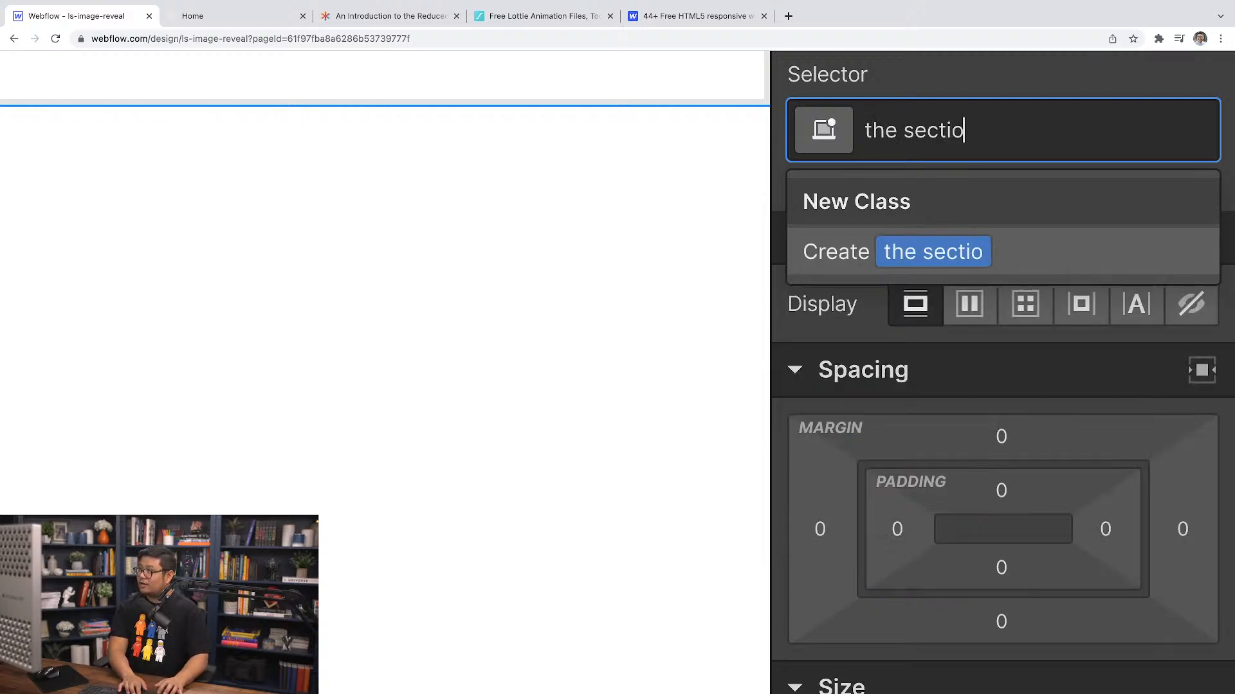
type("n")
key("Return")
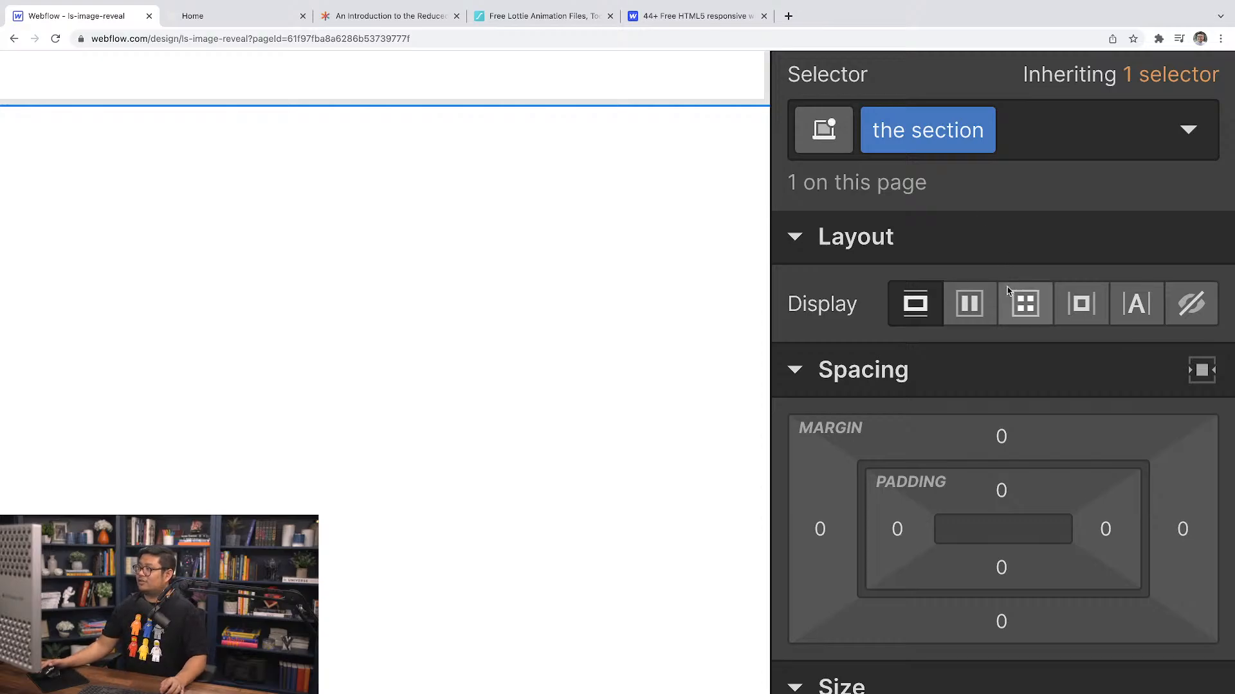
Step: Set the minimum height of the section to 100 VH
scroll(1008, 291, "down", 2)
scroll(1008, 291, "down", 3)
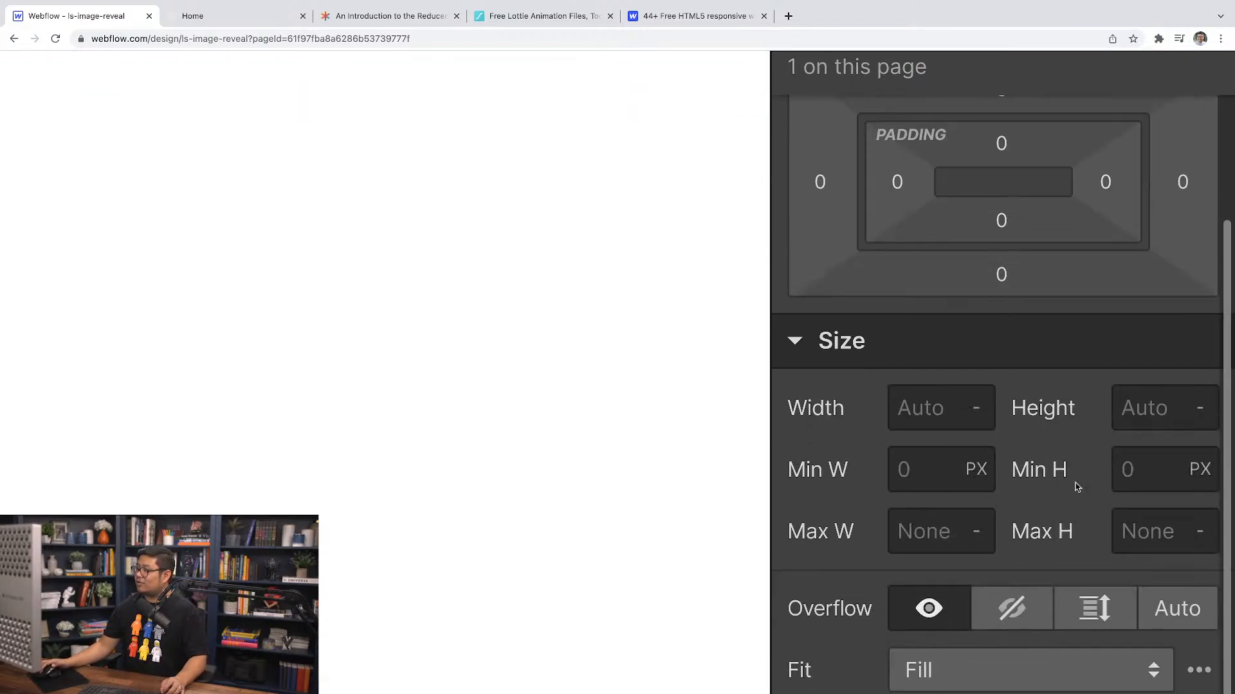
left_click(1136, 476)
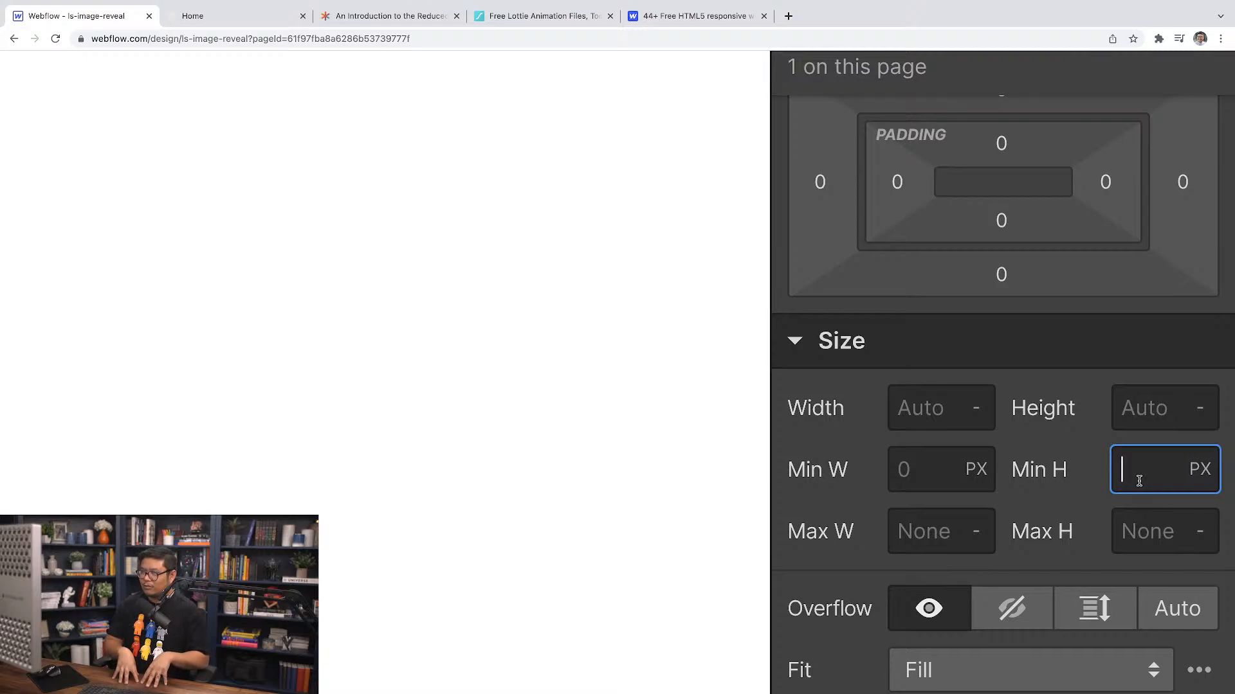
type("10")
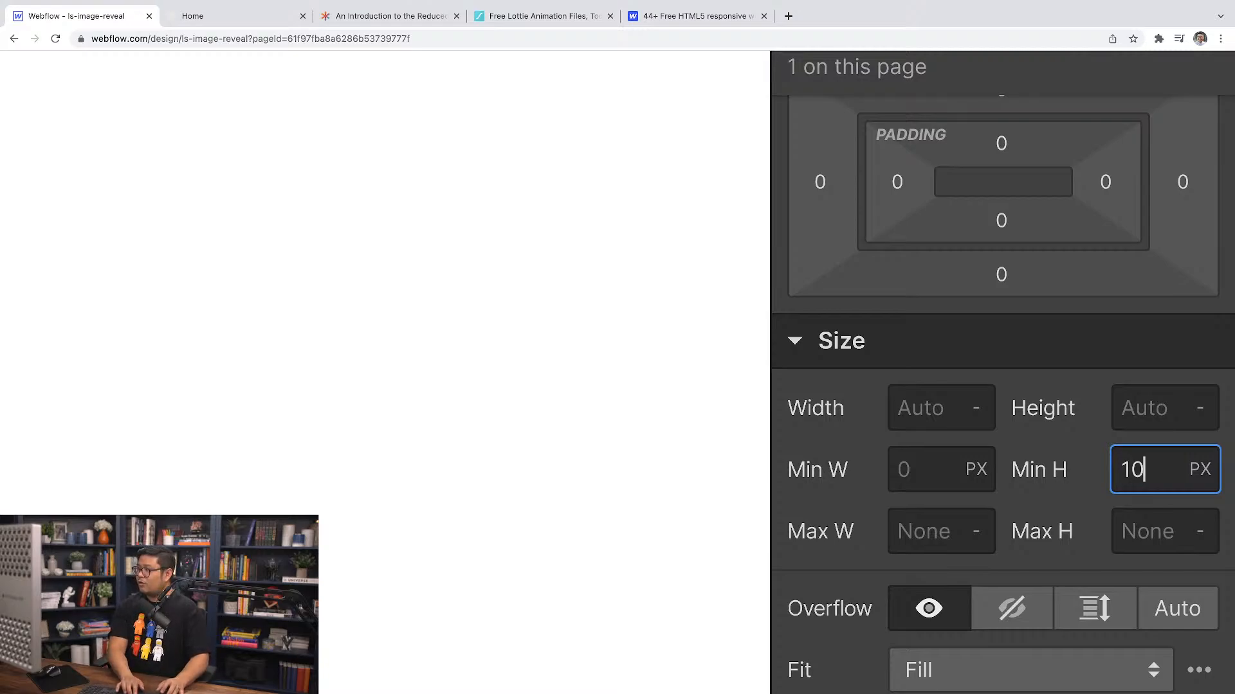
type("0vh")
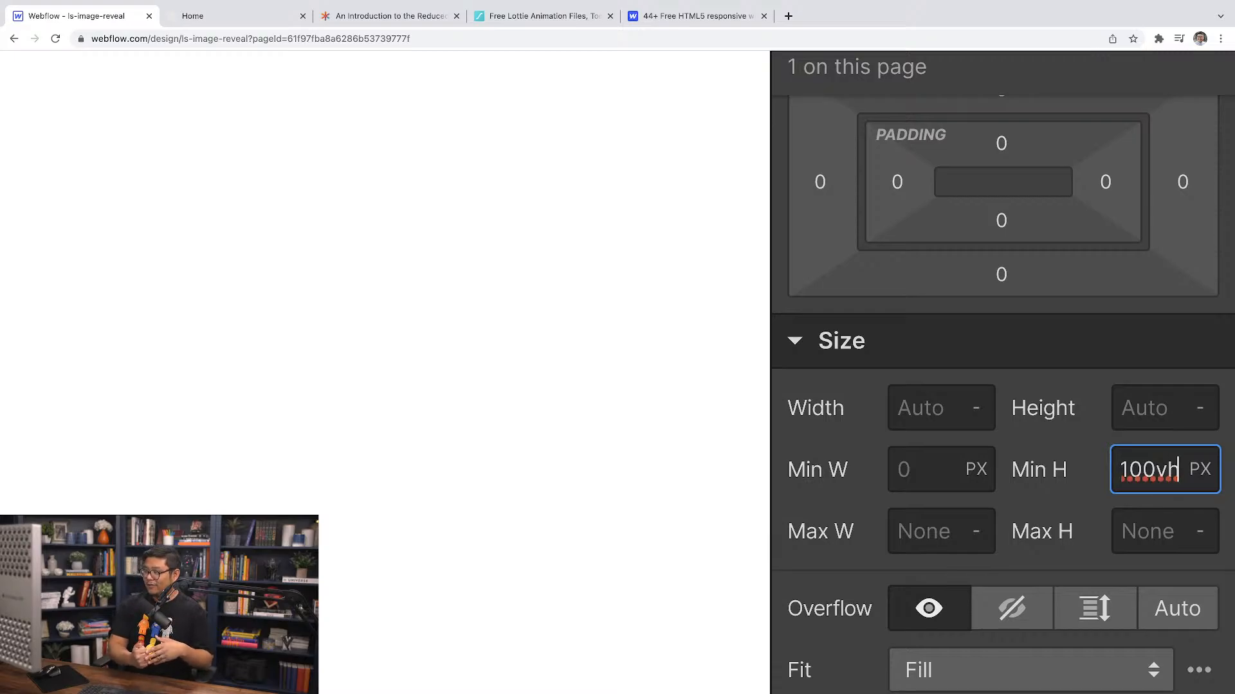
scroll(1142, 483, "down", 5)
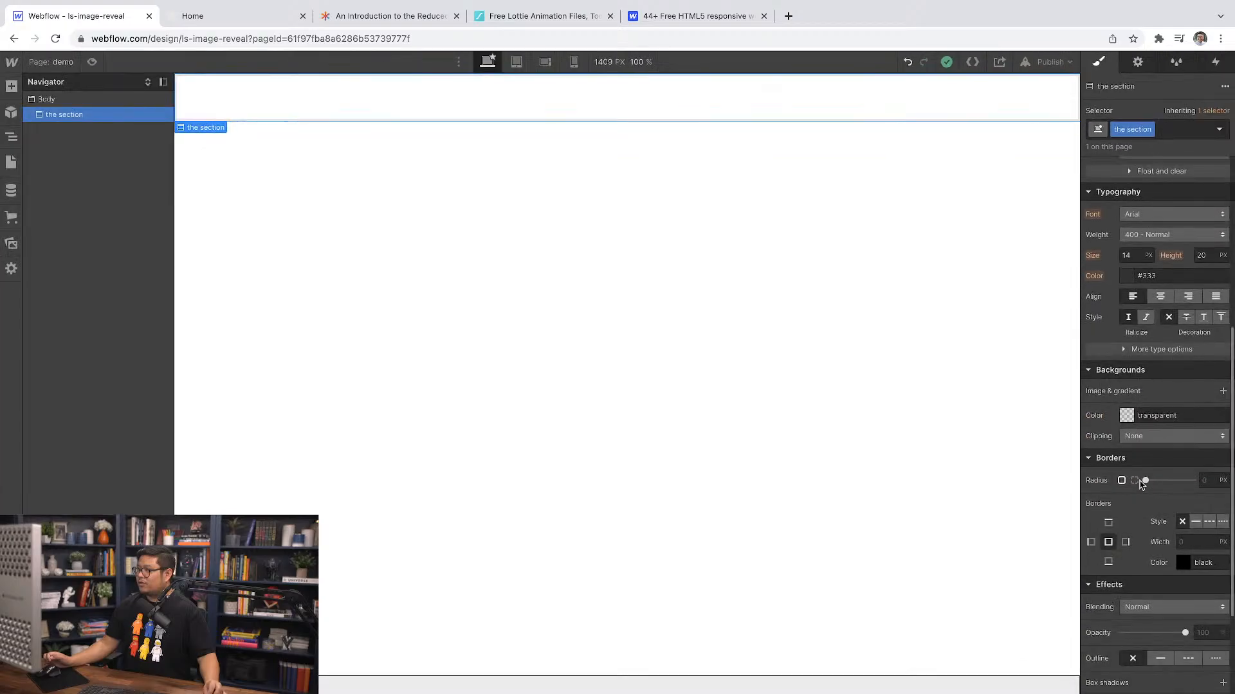
scroll(1150, 473, "up", 5)
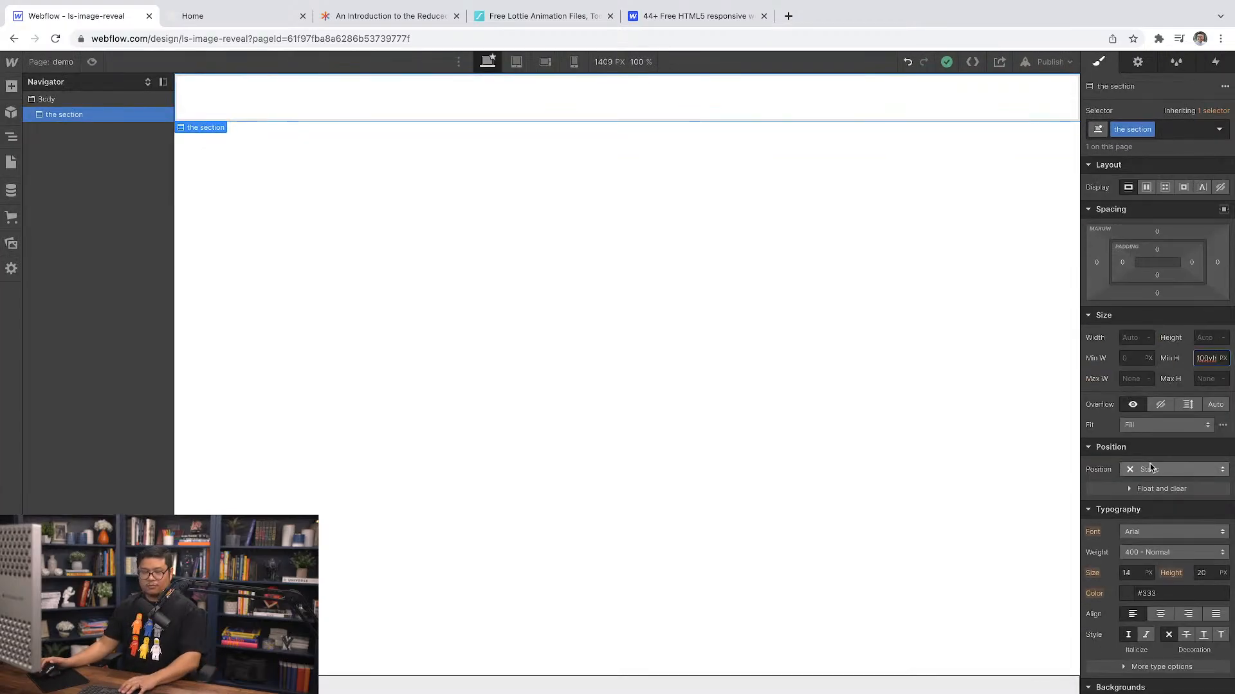
key("Return")
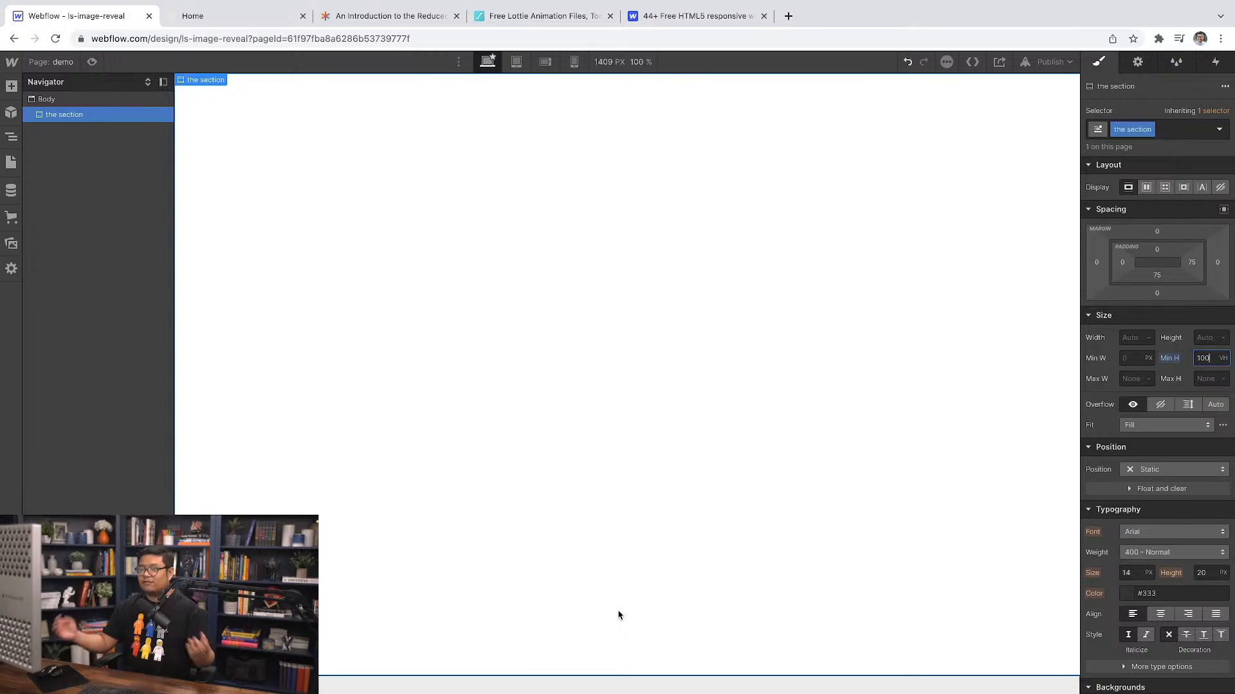
Step: Add a background to the section and make it a linear gradient
scroll(1111, 479, "down", 2)
scroll(1110, 482, "down", 8)
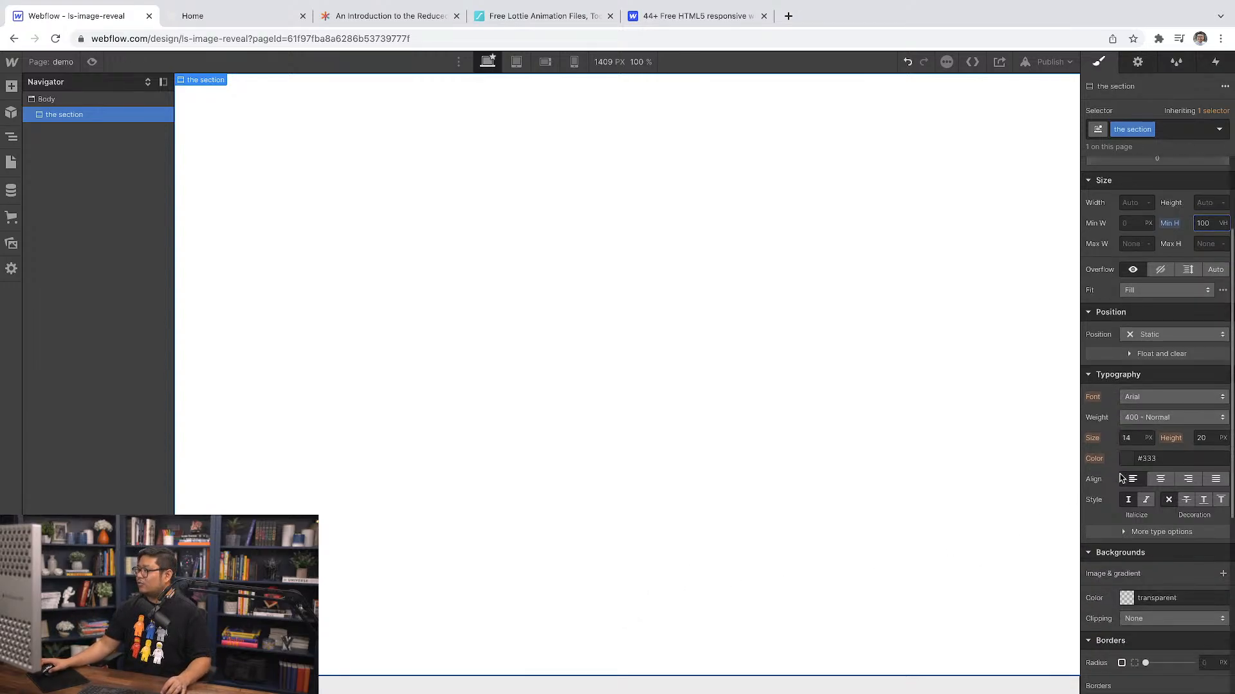
scroll(1169, 551, "up", 1)
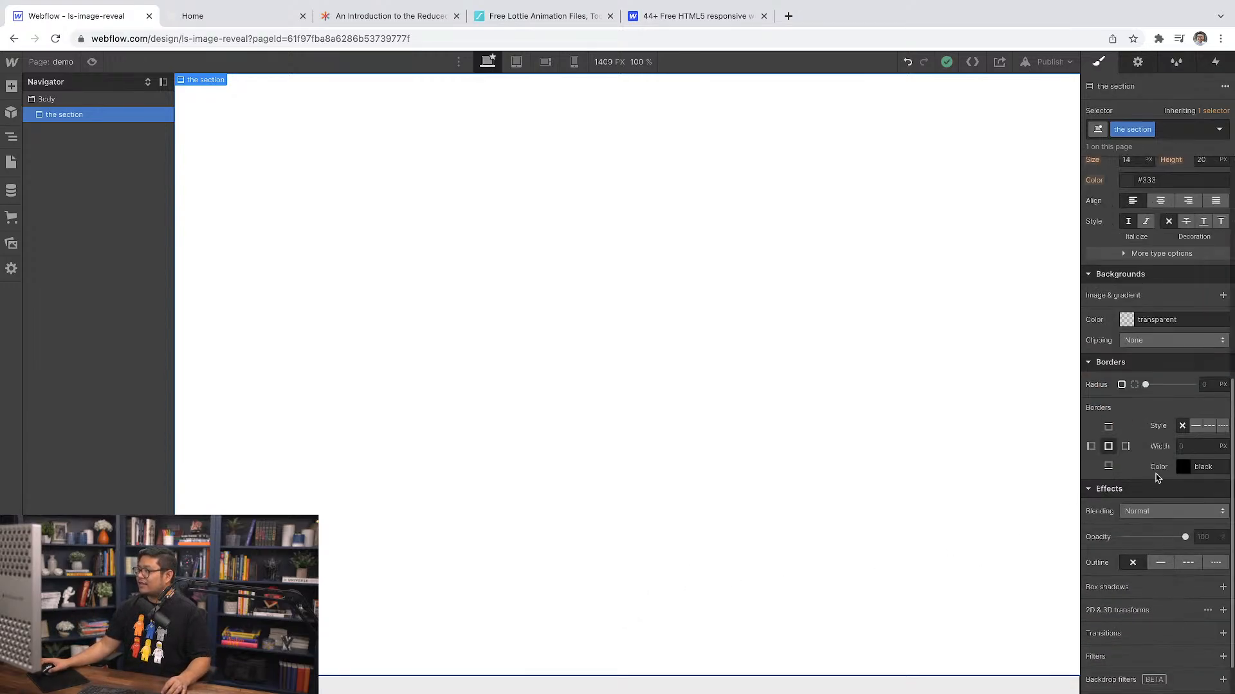
scroll(1167, 405, "up", 1)
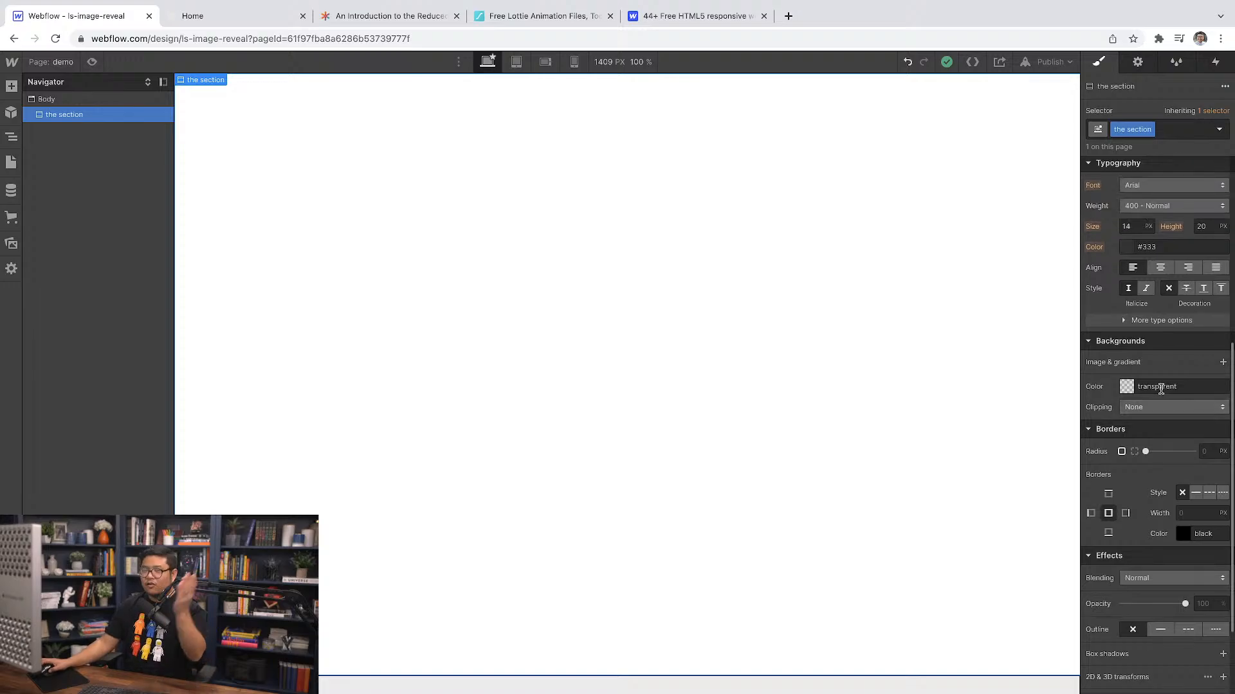
left_click(1223, 363)
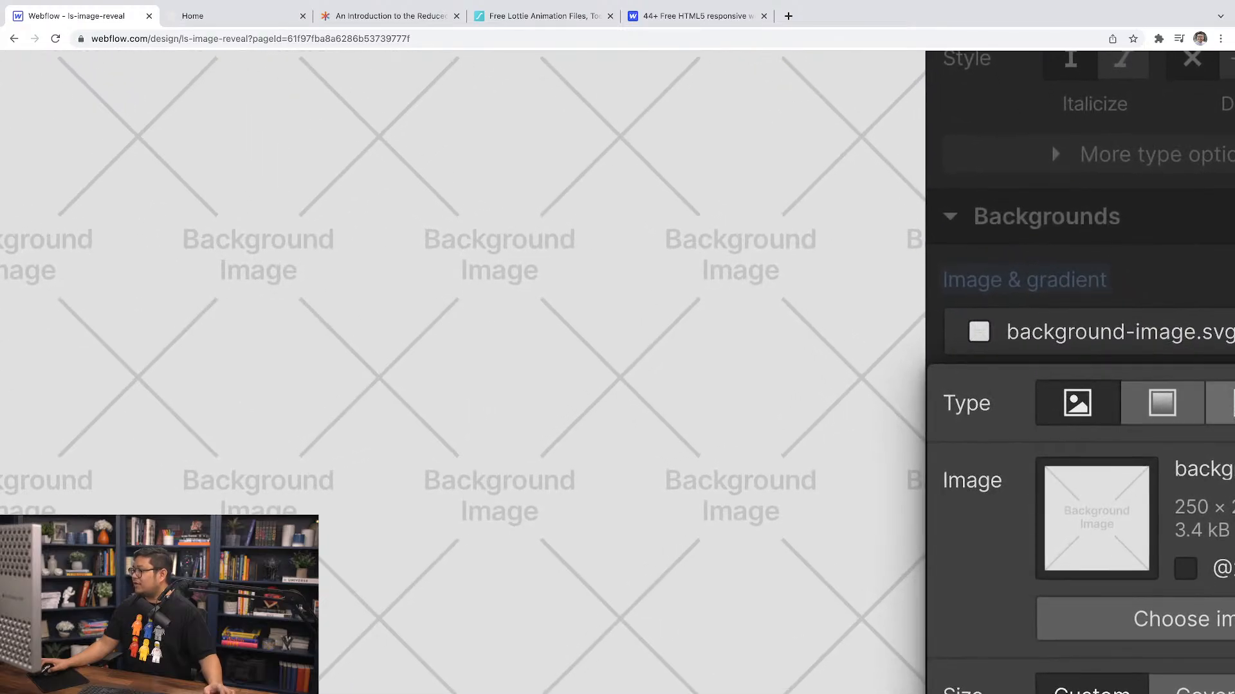
scroll(1166, 415, "right", 2)
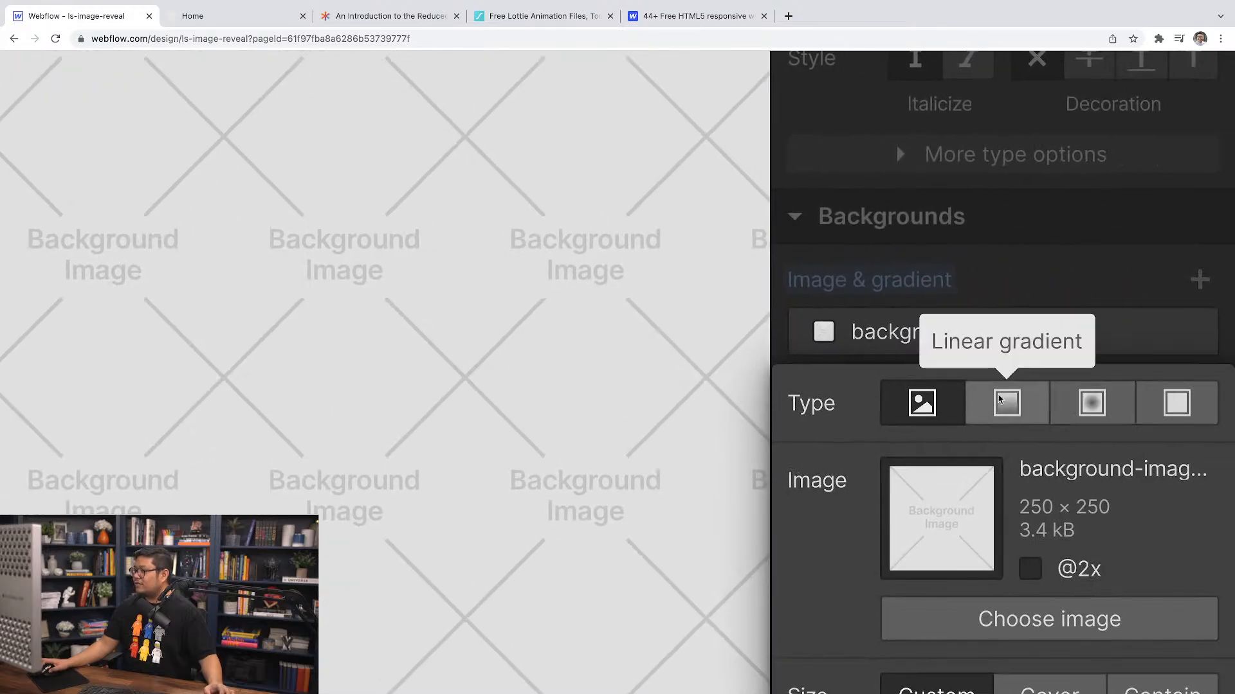
left_click(1042, 404)
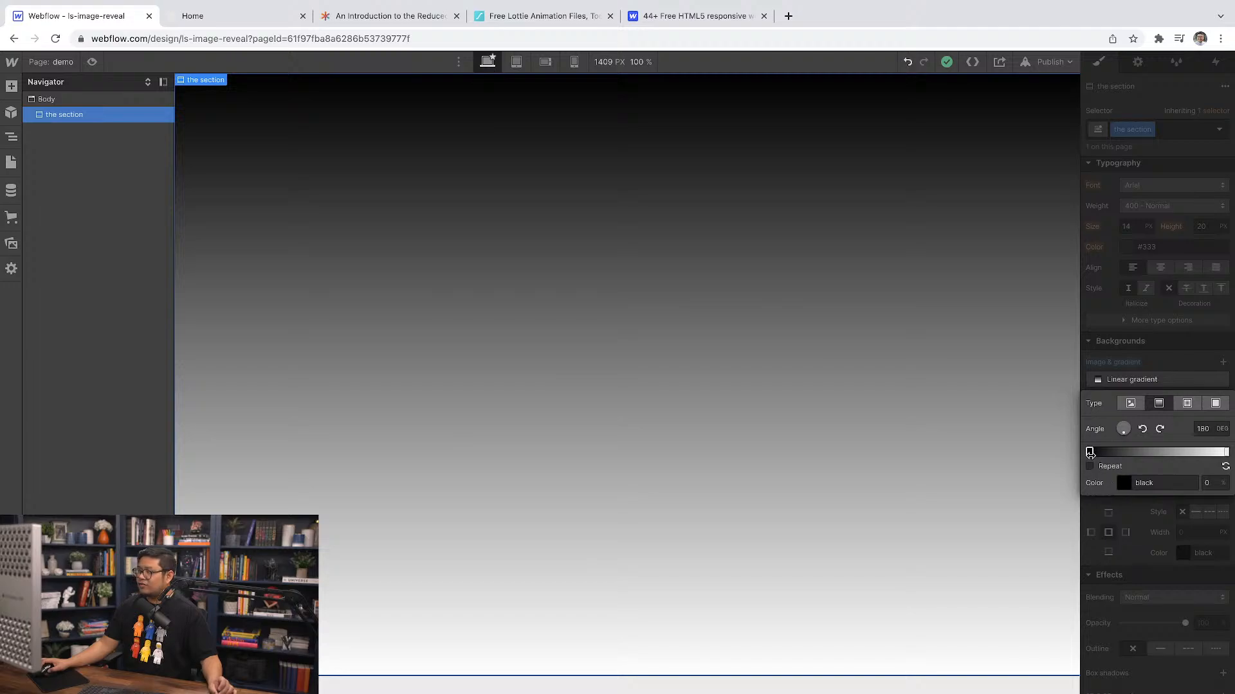
Step: Colour the gradient's first stop with the rebeccapurple swatch and its last stop with the Medium Violet Red swatch
left_click(1124, 483)
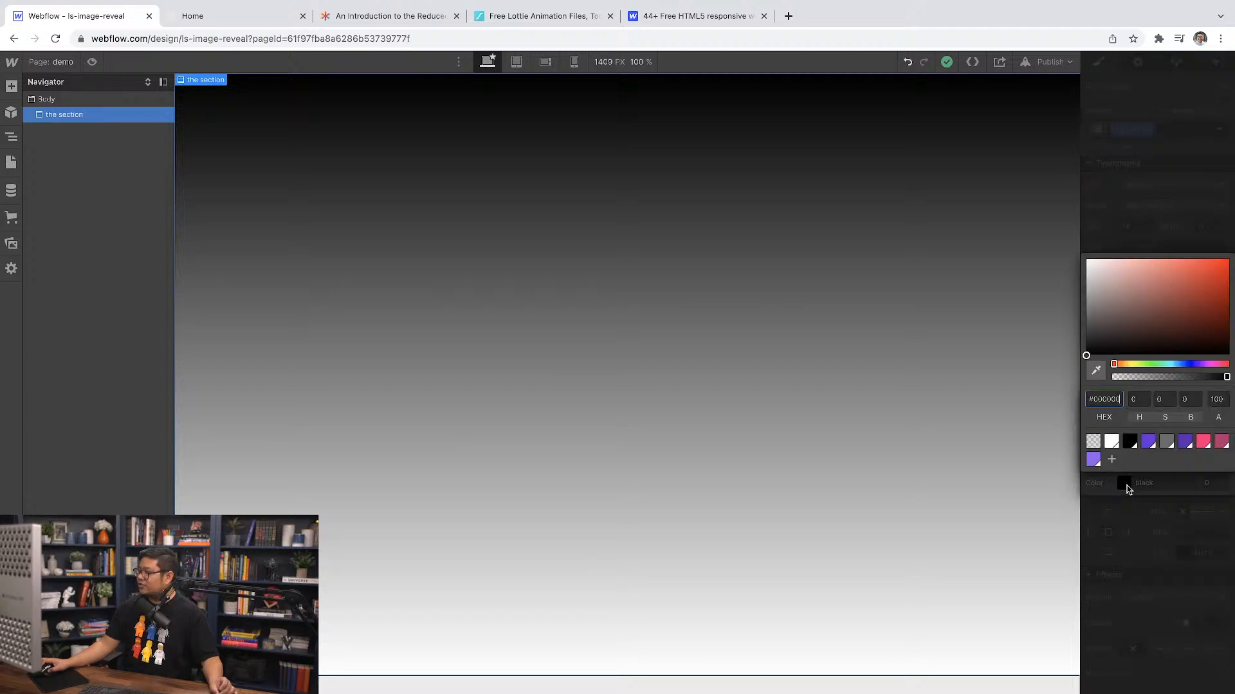
left_click(1185, 442)
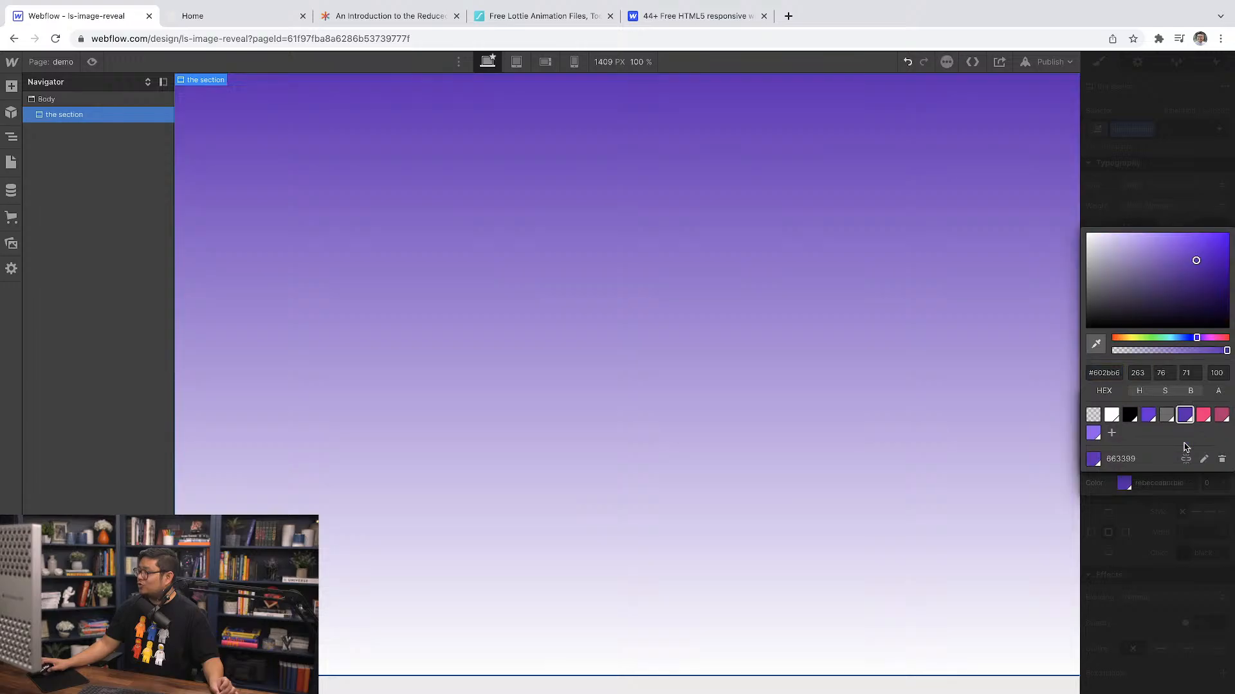
left_click(1167, 489)
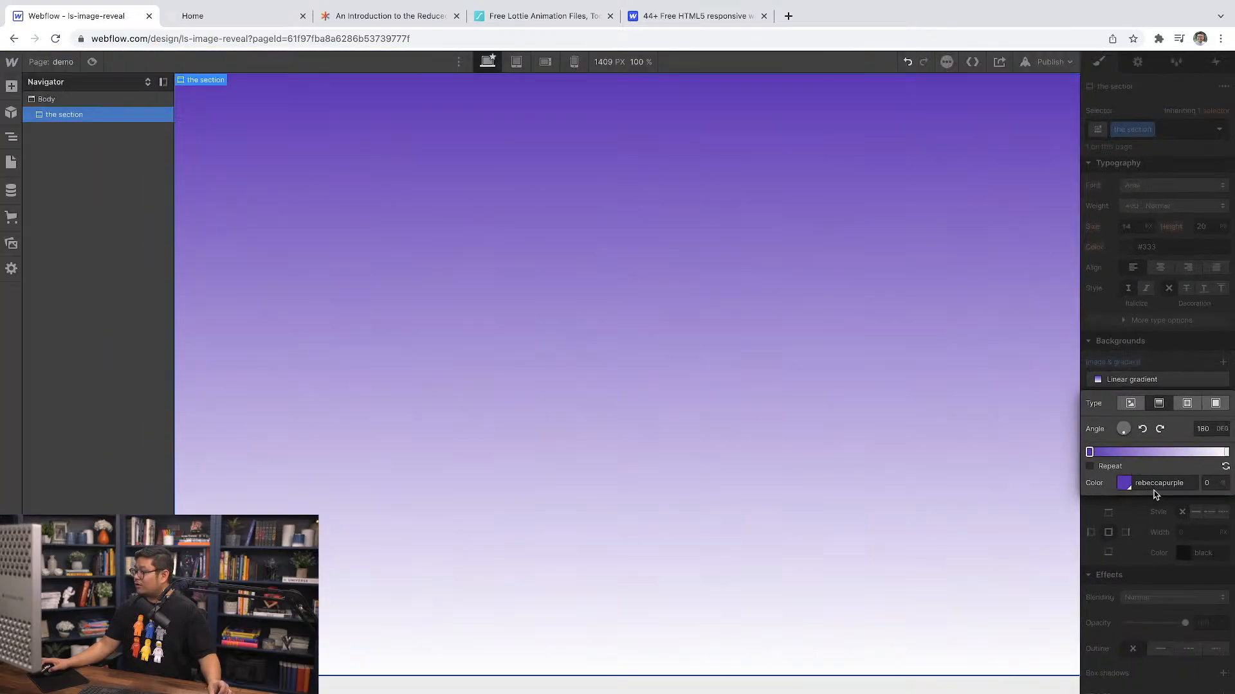
left_click(1226, 452)
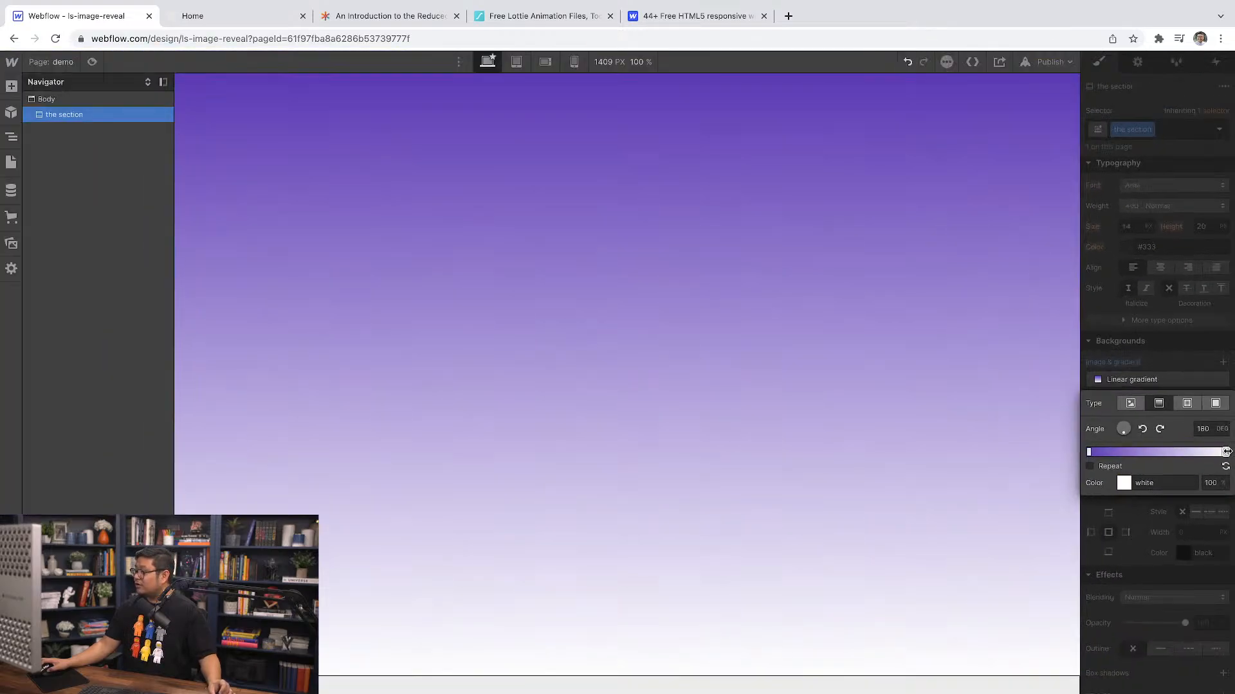
left_click(1125, 484)
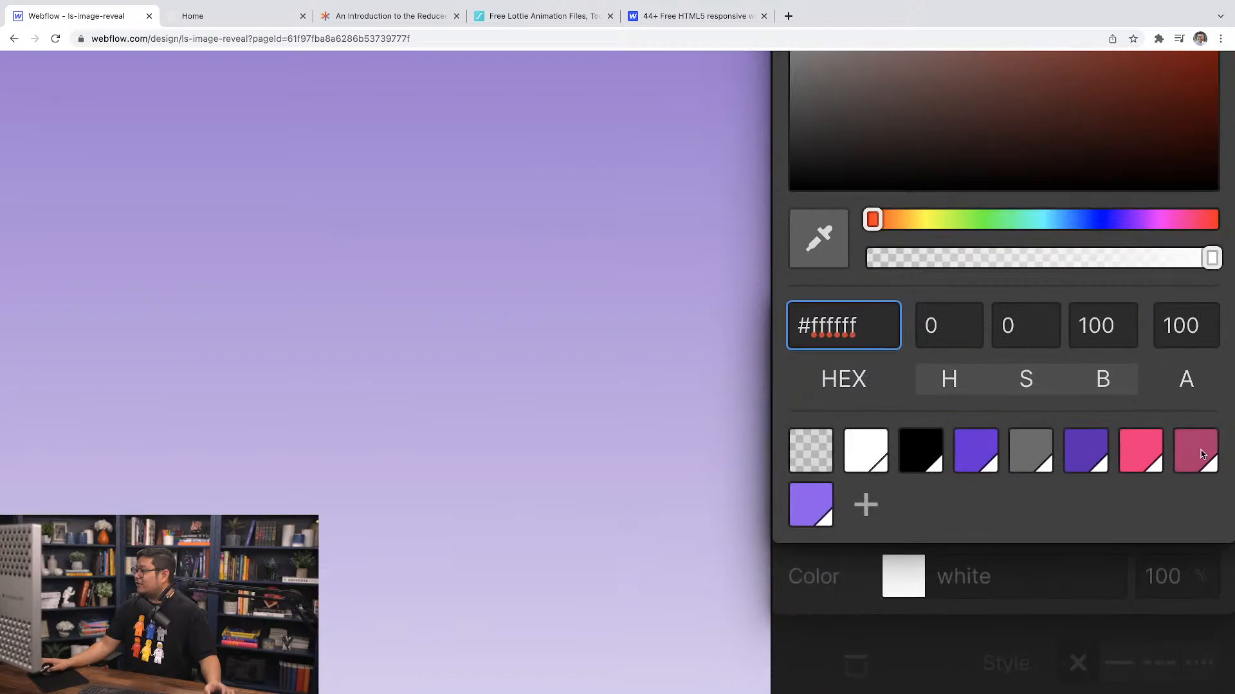
left_click(1201, 454)
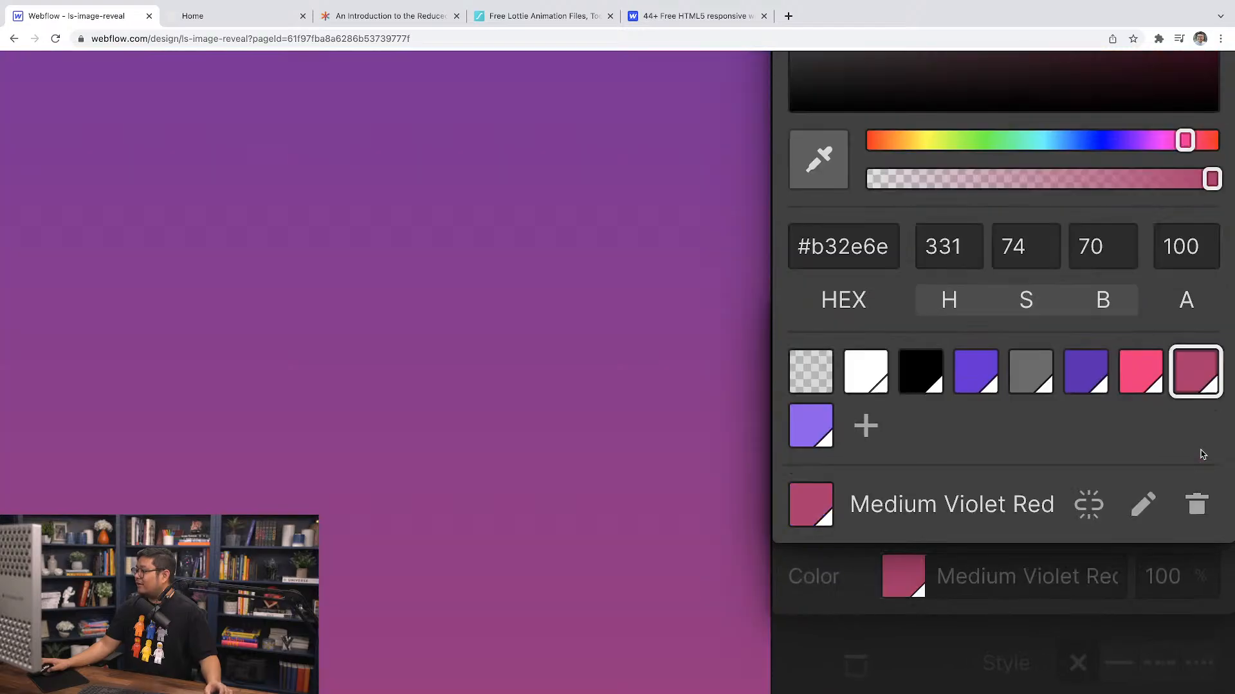
key("z")
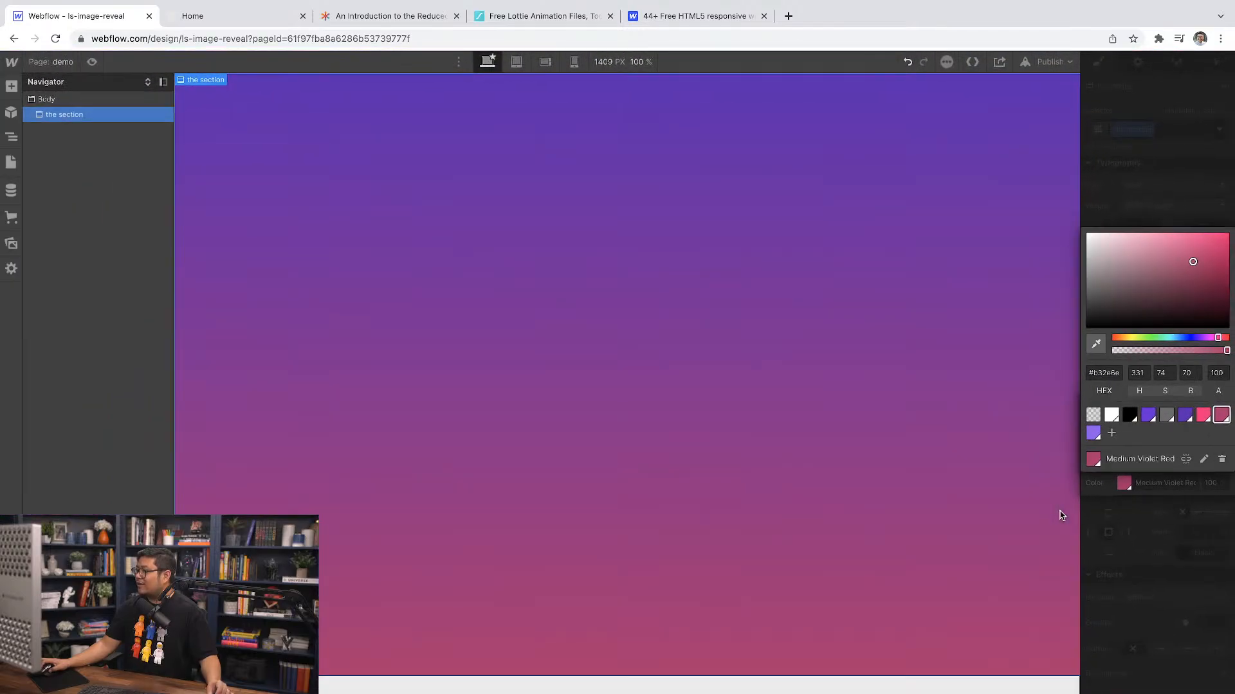
left_click(1155, 207)
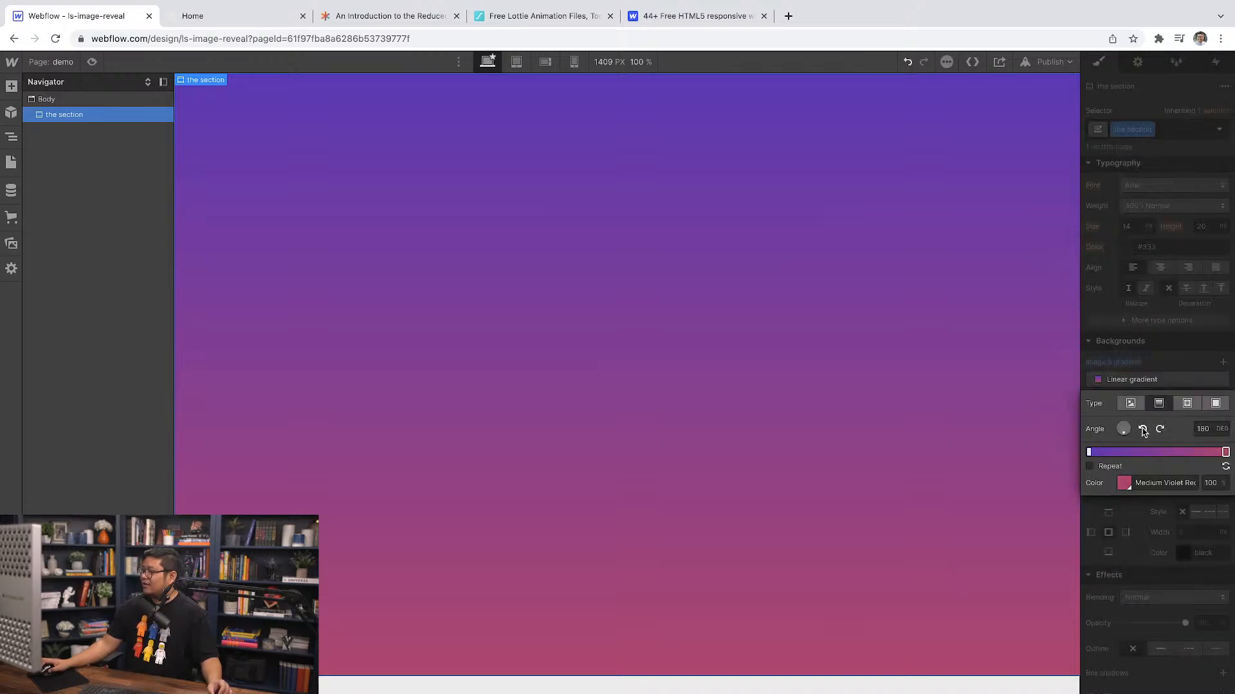
Step: Rotate the section's linear gradient to an angle of 270 degrees and close the gradient settings
left_click(1143, 429)
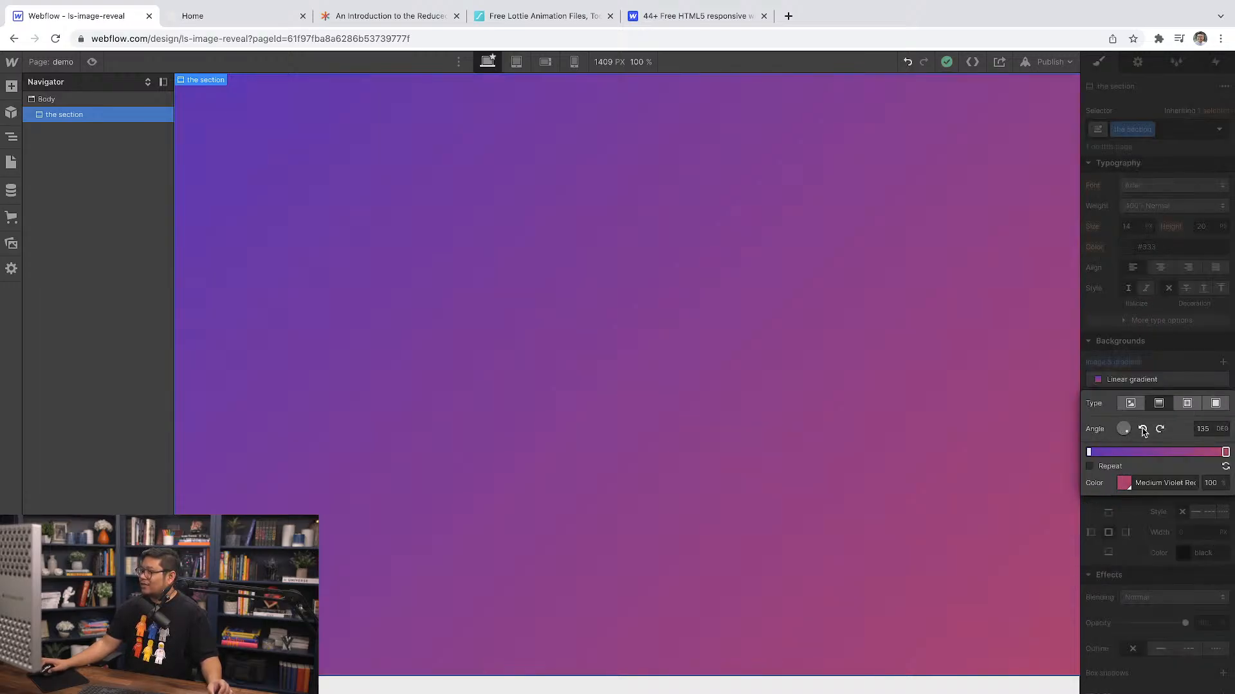
left_click(1143, 429)
left_click(1142, 430)
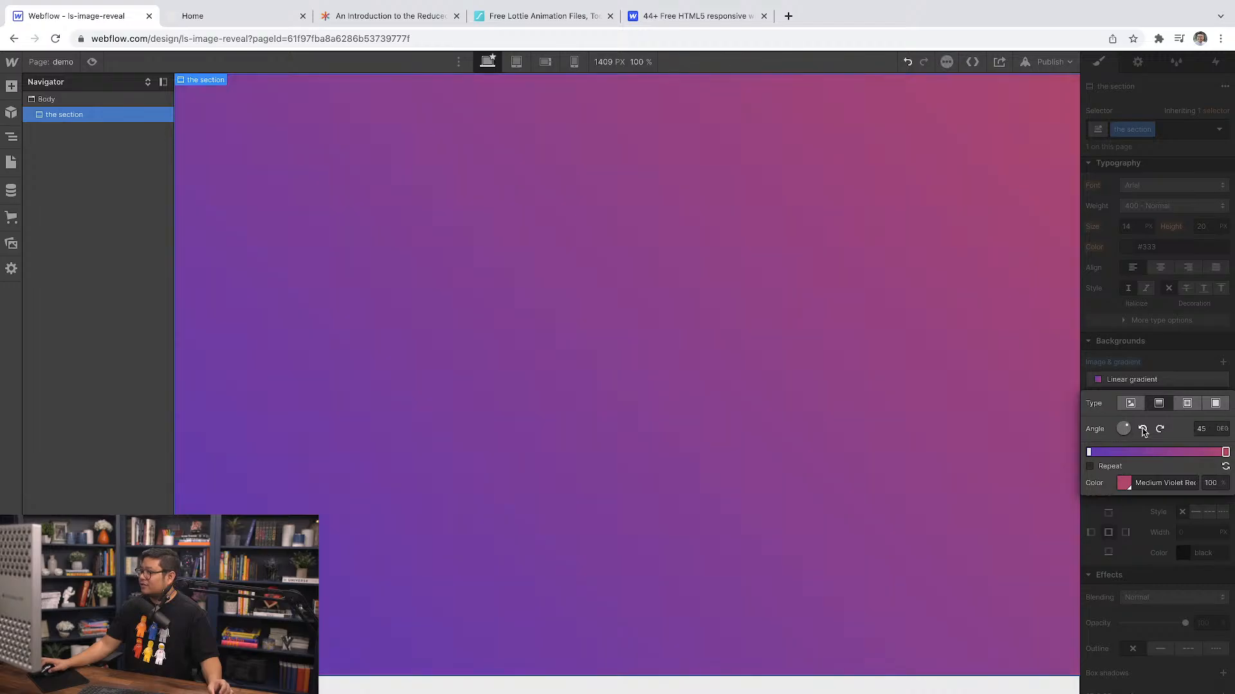
left_click(1143, 429)
left_click(1143, 429)
left_click(1143, 429)
left_click(1142, 429)
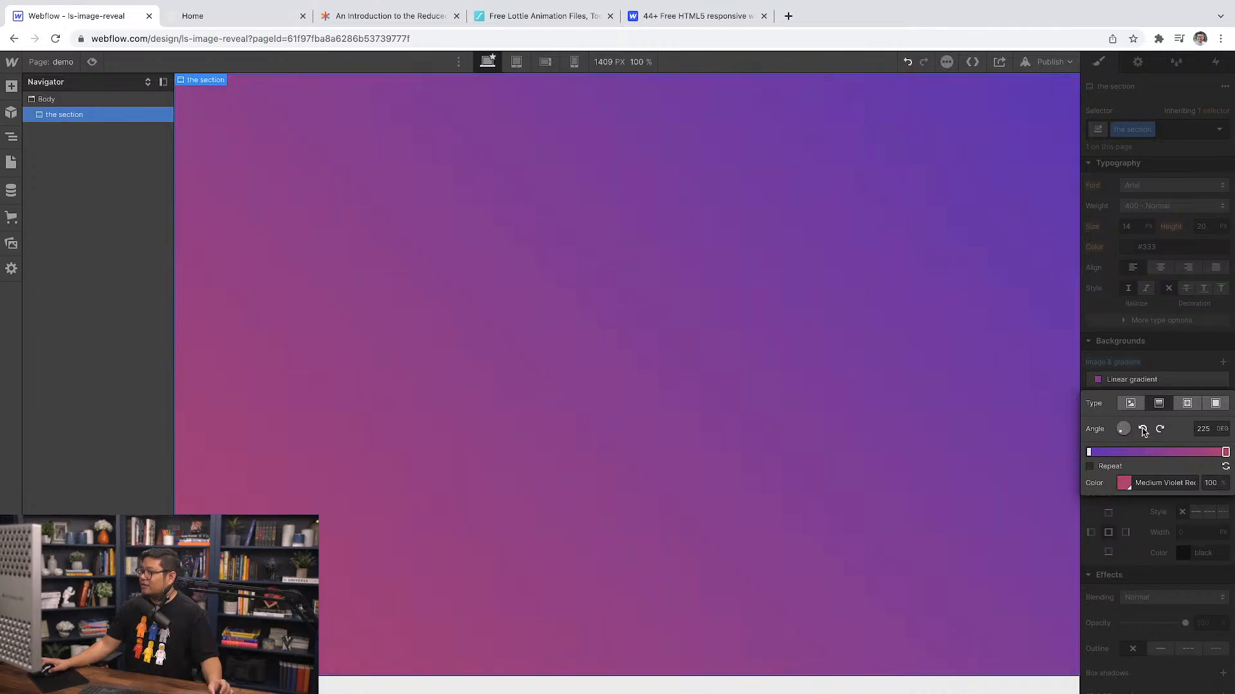
left_click(1143, 430)
left_click(1160, 430)
left_click(1160, 430)
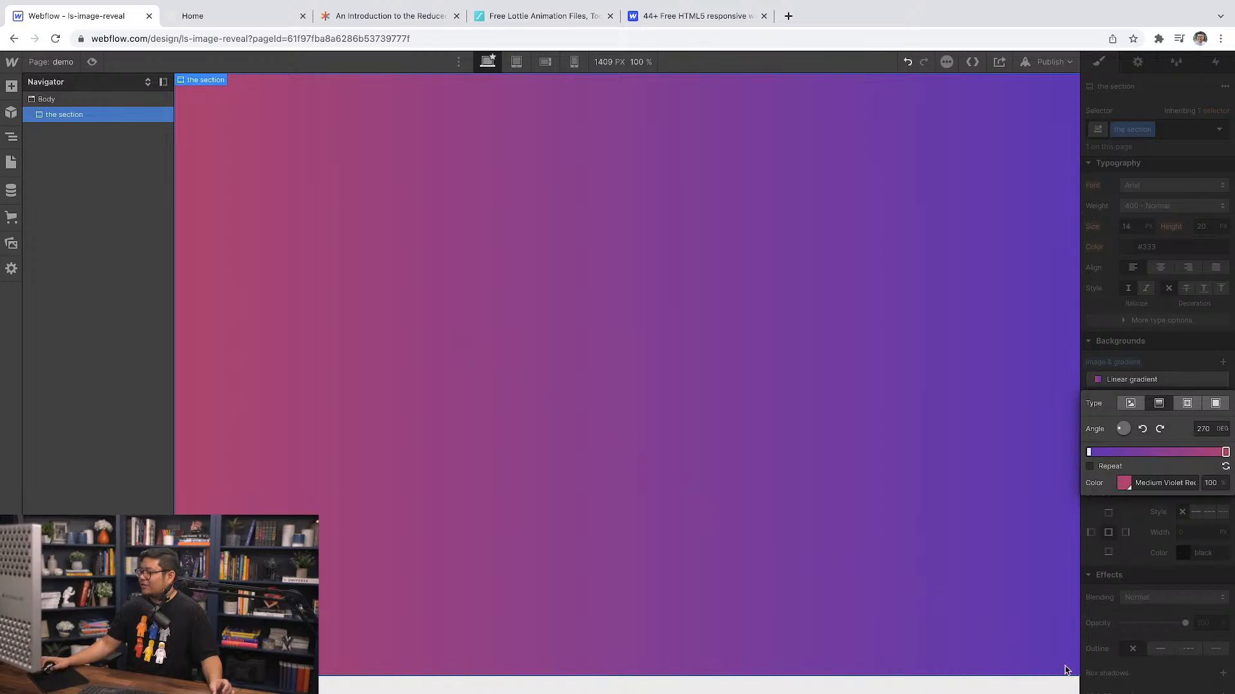
left_click(1176, 363)
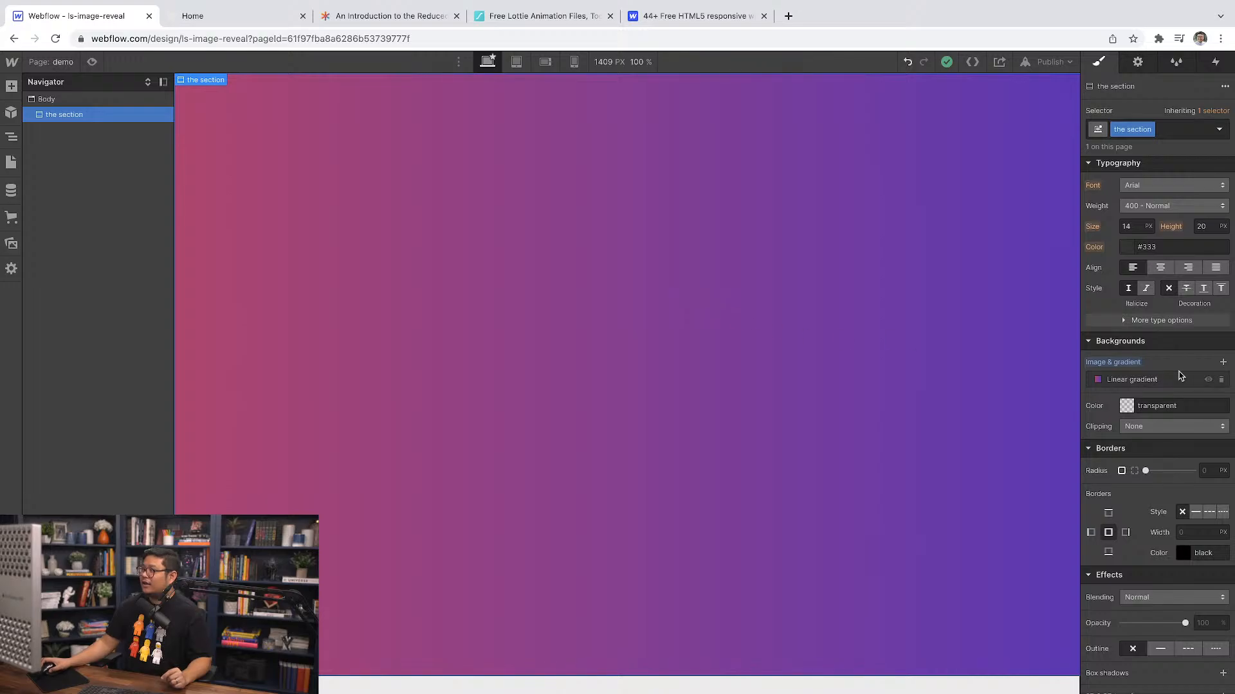
Step: Add a Div Block inside the section and give it the new class "the image wrapper"
scroll(1181, 376, "up", 5)
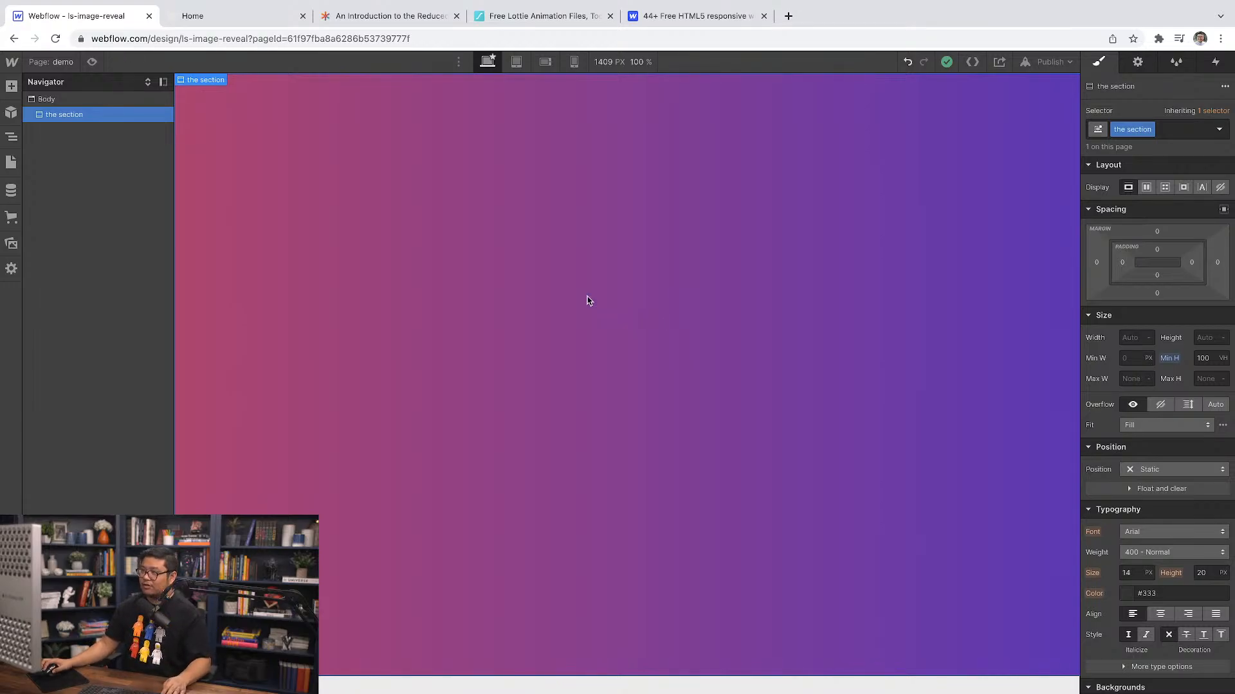
key("super+k")
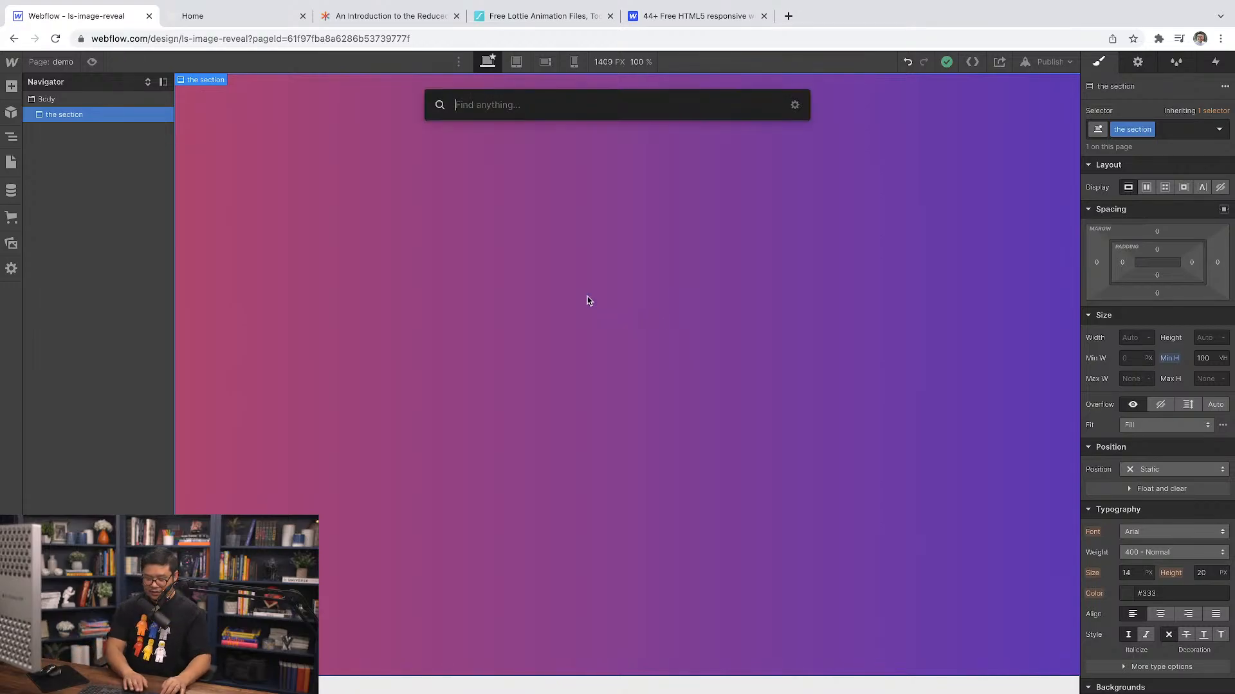
type("div")
key("Return")
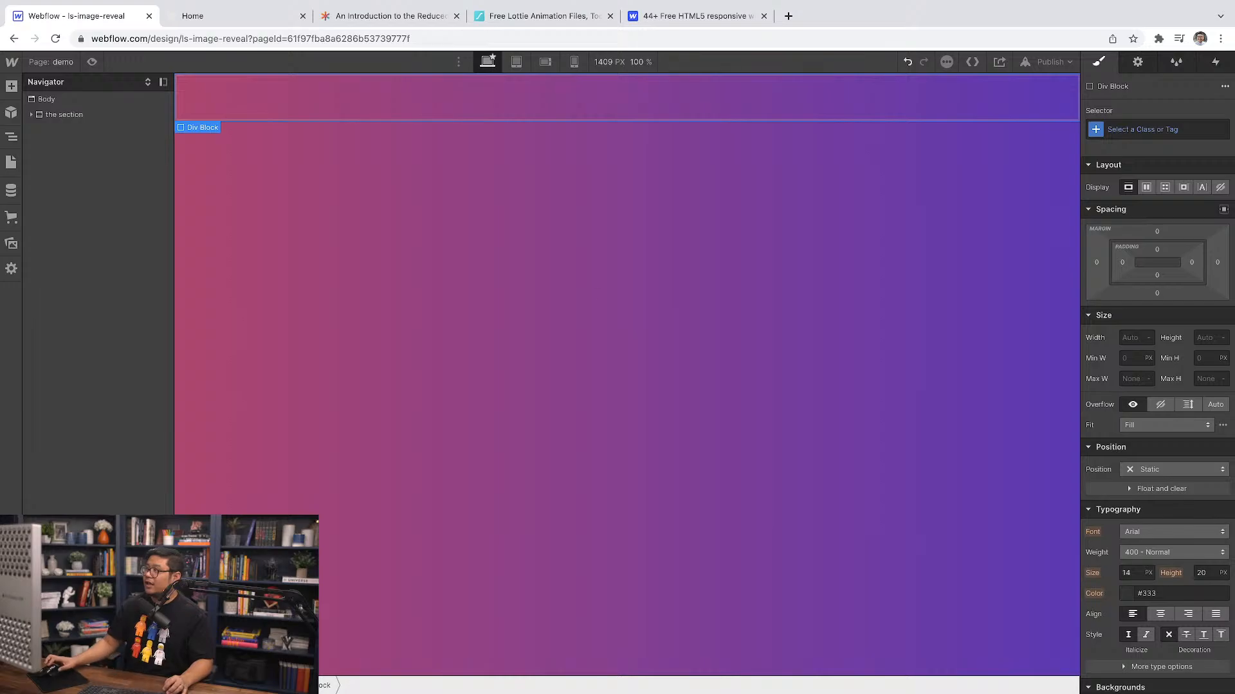
left_click(1169, 128)
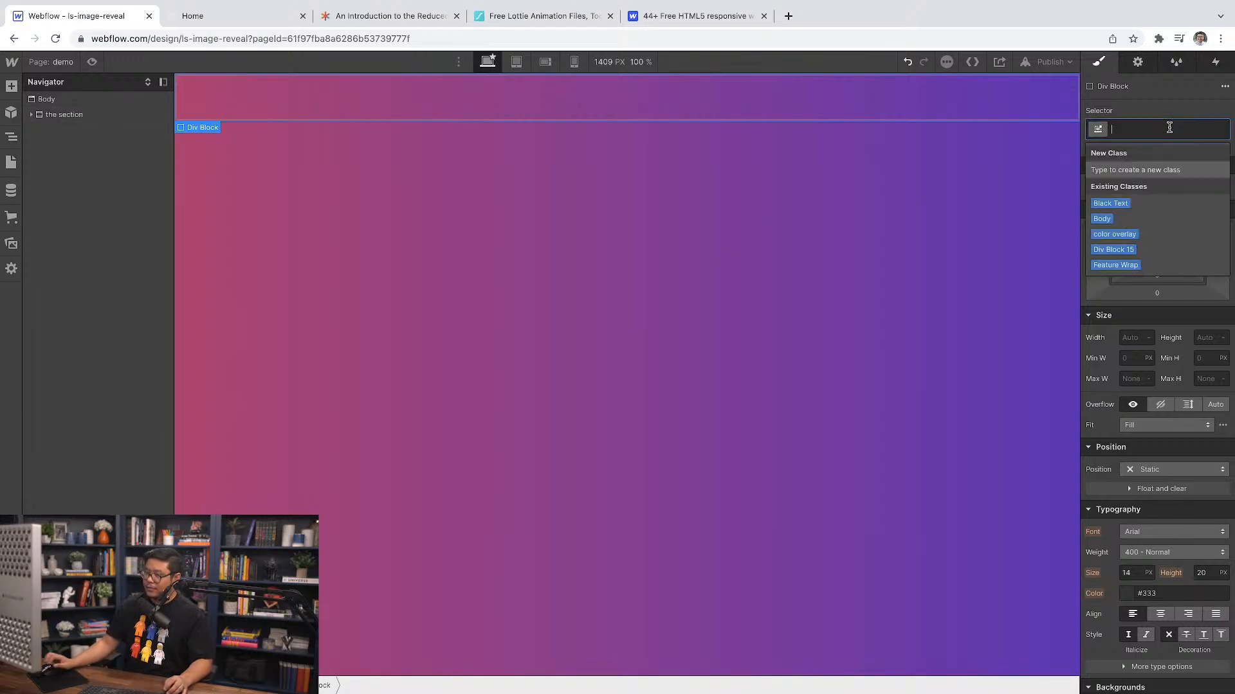
type("the image wrapper")
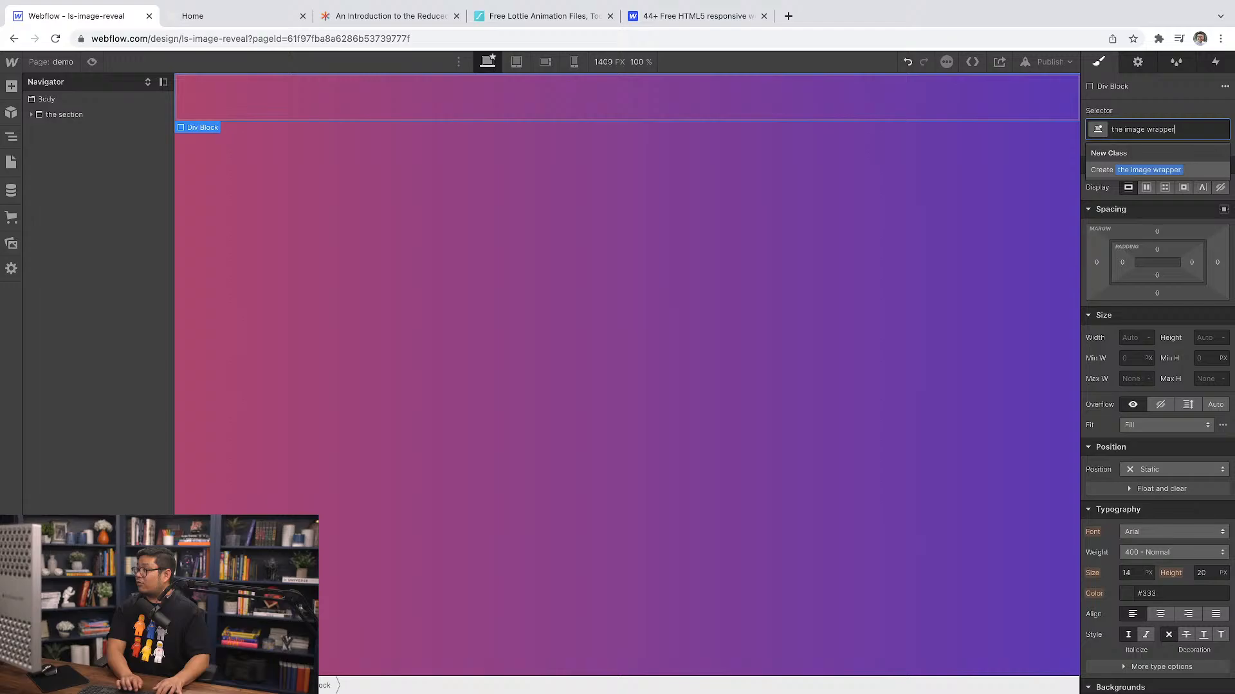
key("Return")
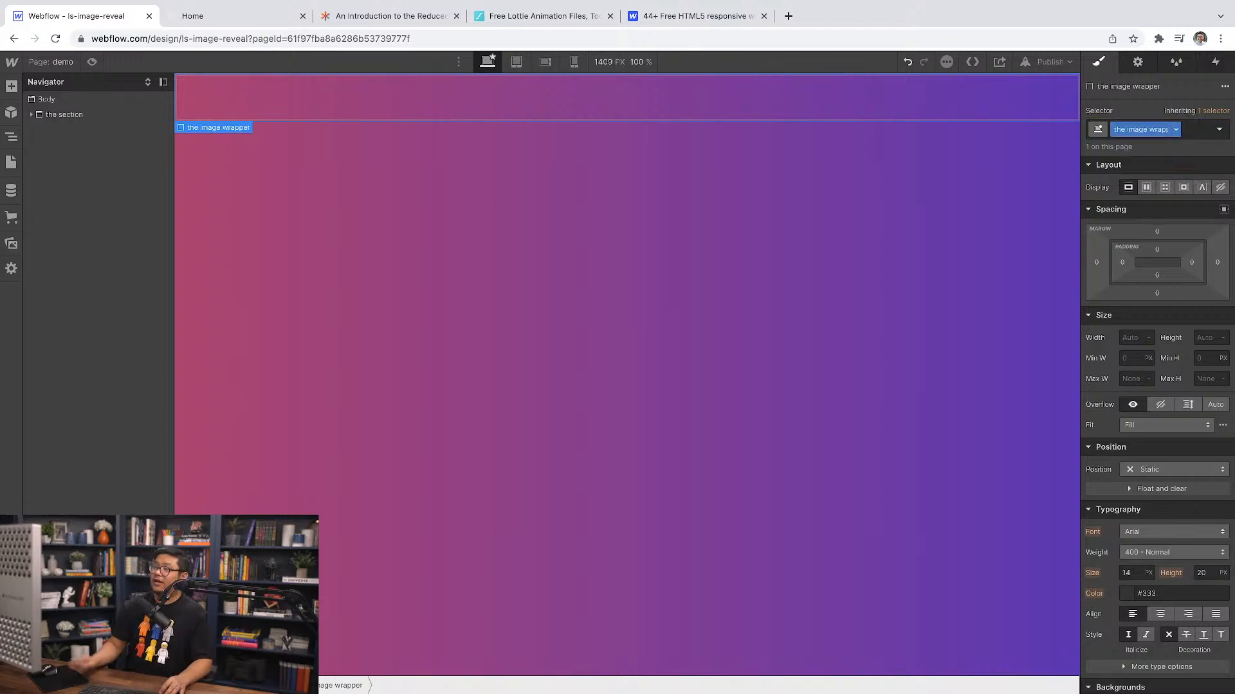
Step: Select the section, expand its children in the element tree, and set its display to Flex
left_click(655, 310)
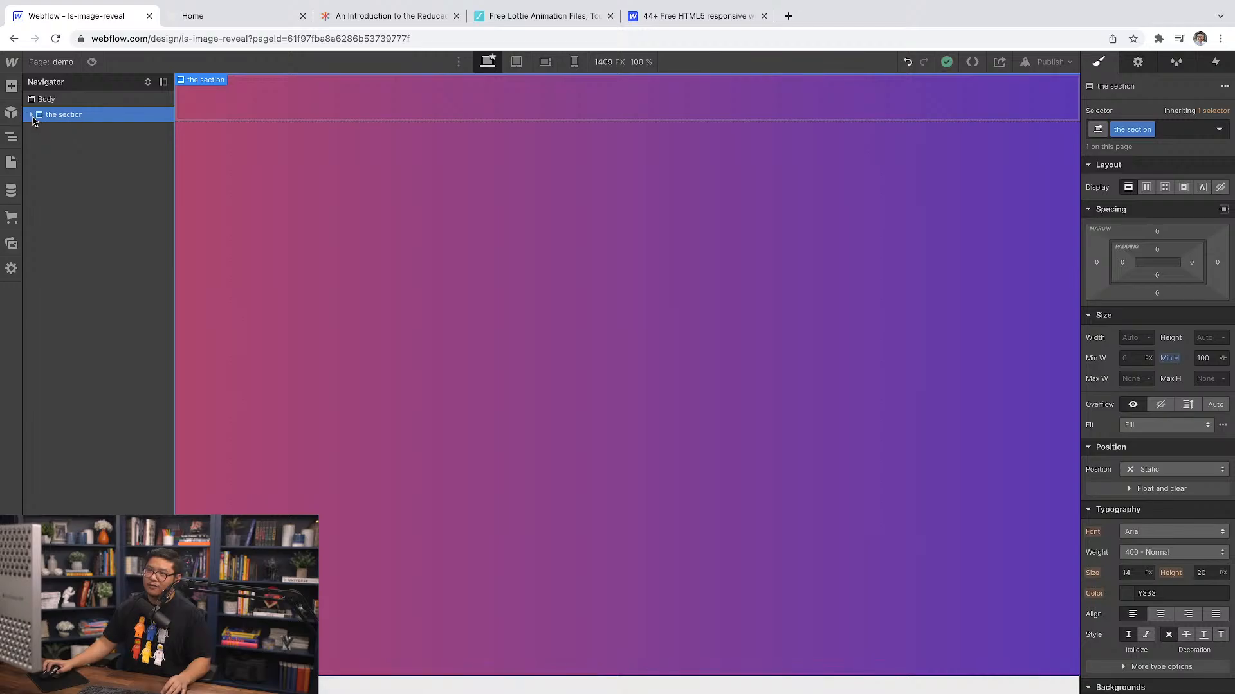
left_click(31, 114)
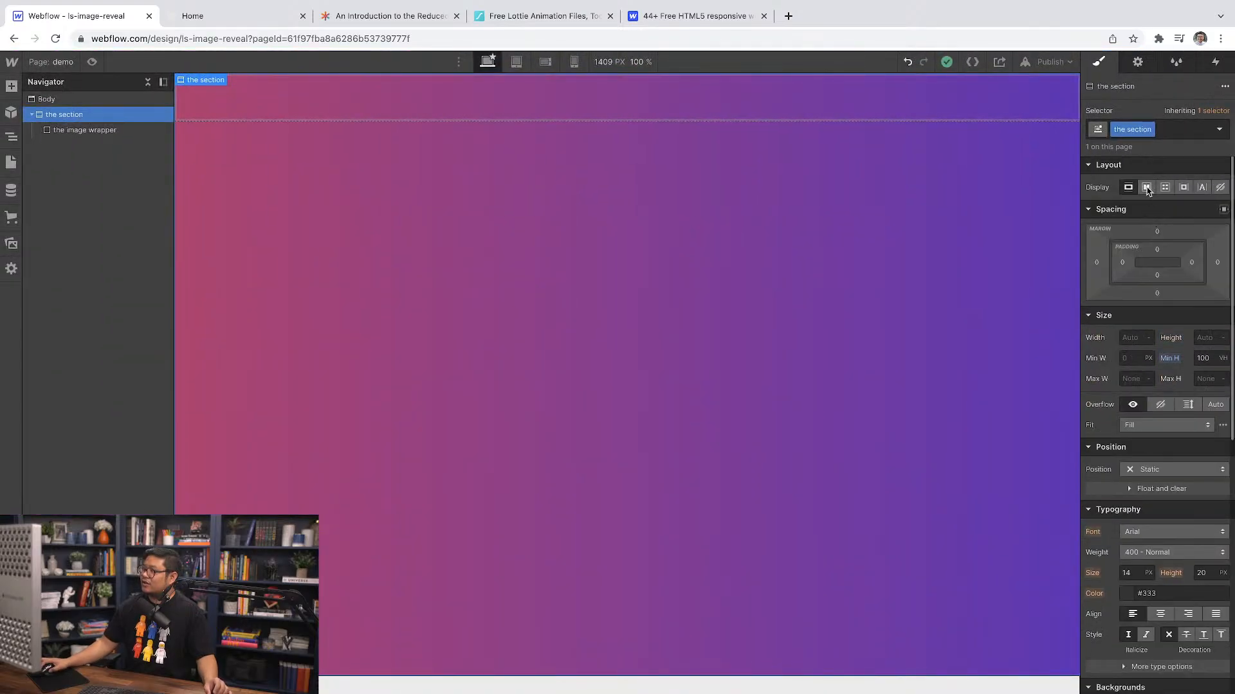
left_click(1146, 188)
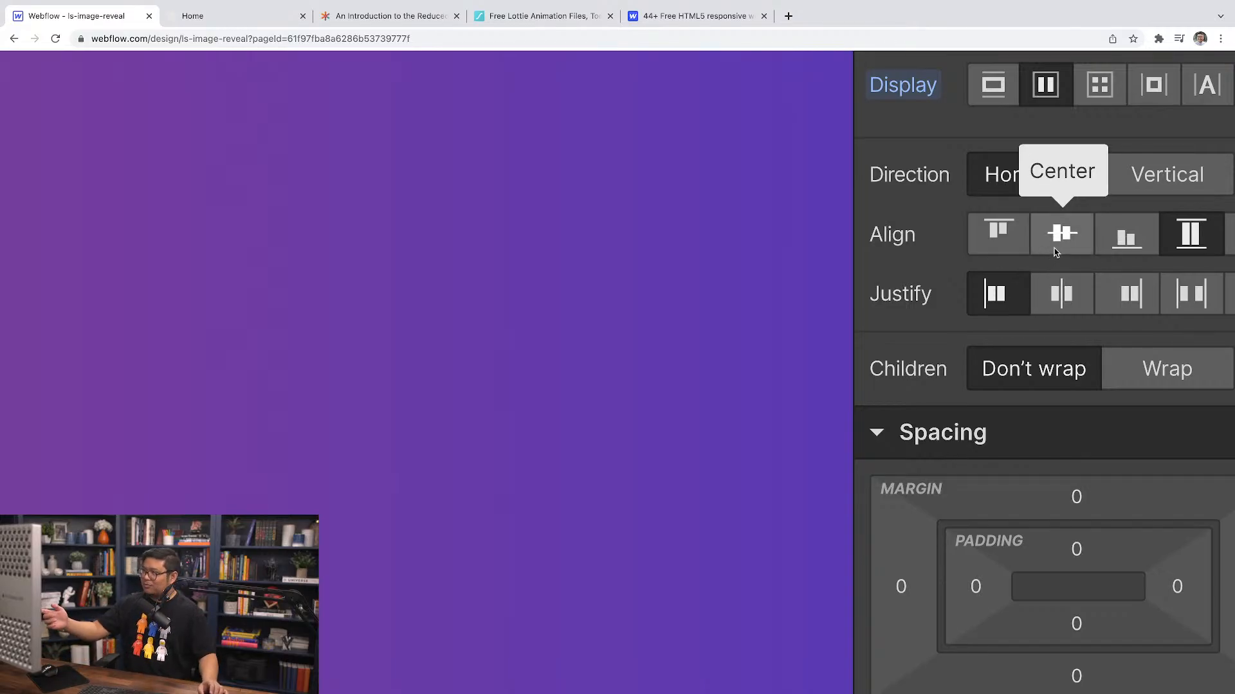
Step: Centre the section's content along both axes by setting its flex Align and Justify to Center
key("super+0")
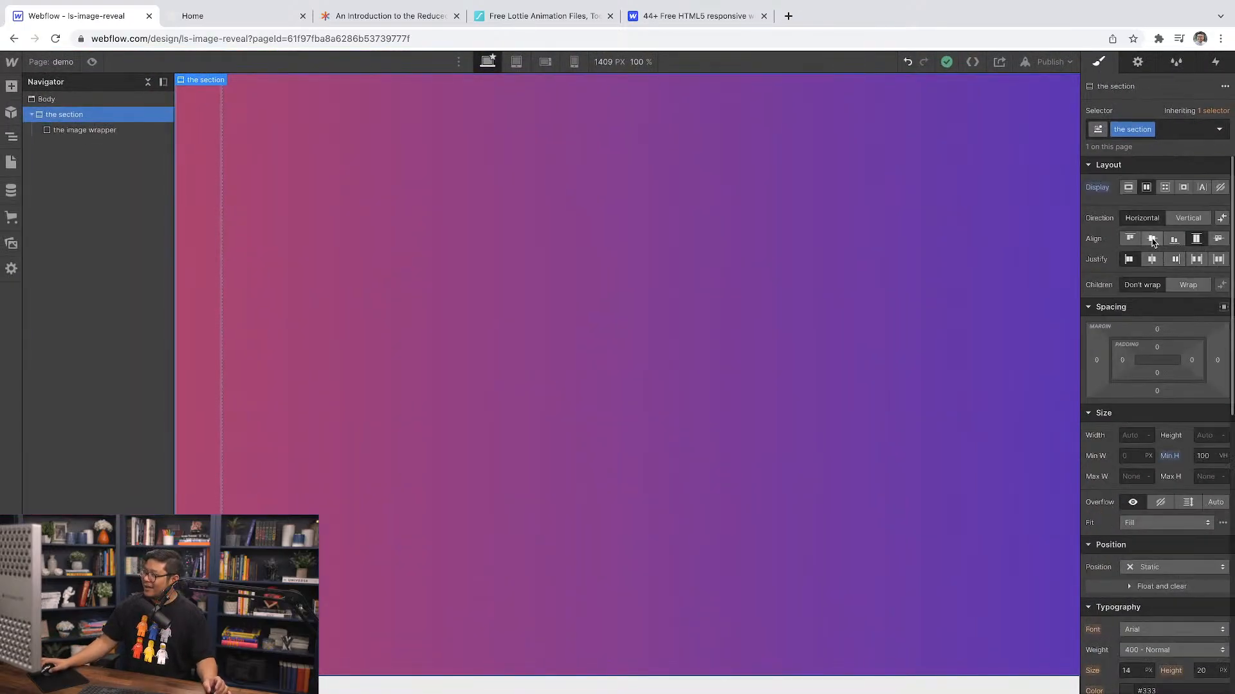
left_click(1153, 240)
left_click(1153, 260)
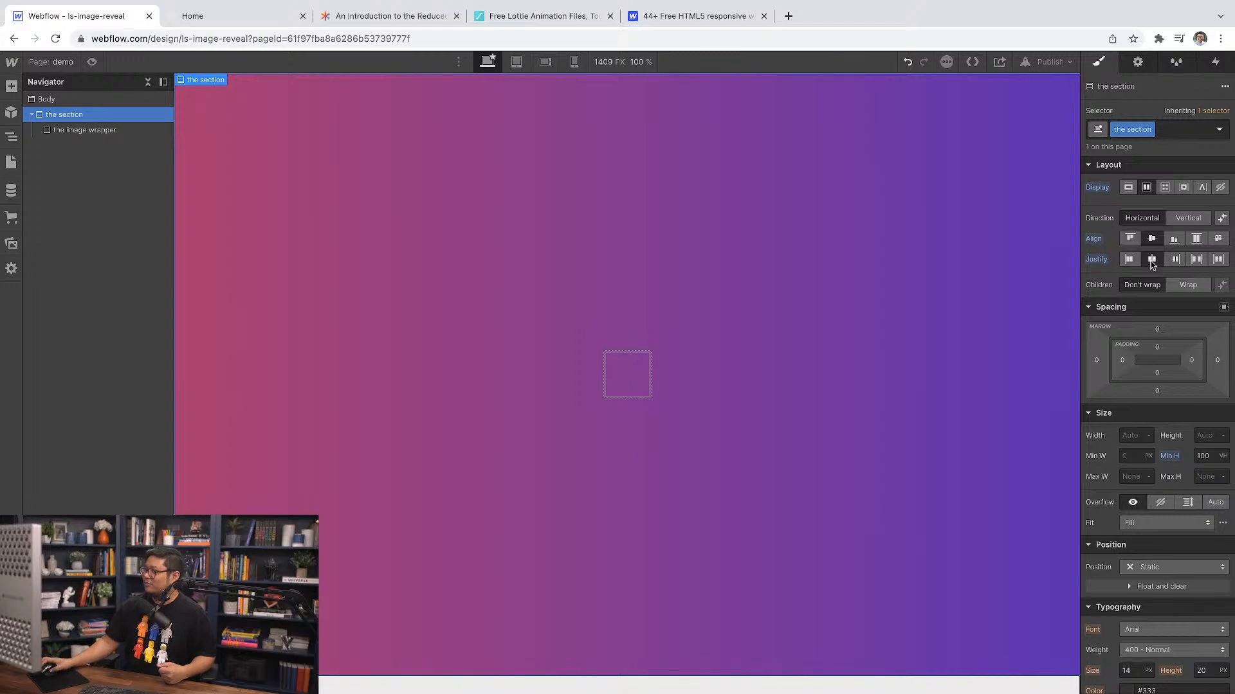
Step: Add an Image element inside the image wrapper and assign it the night-time rocket JPG from the site assets
left_click(625, 389)
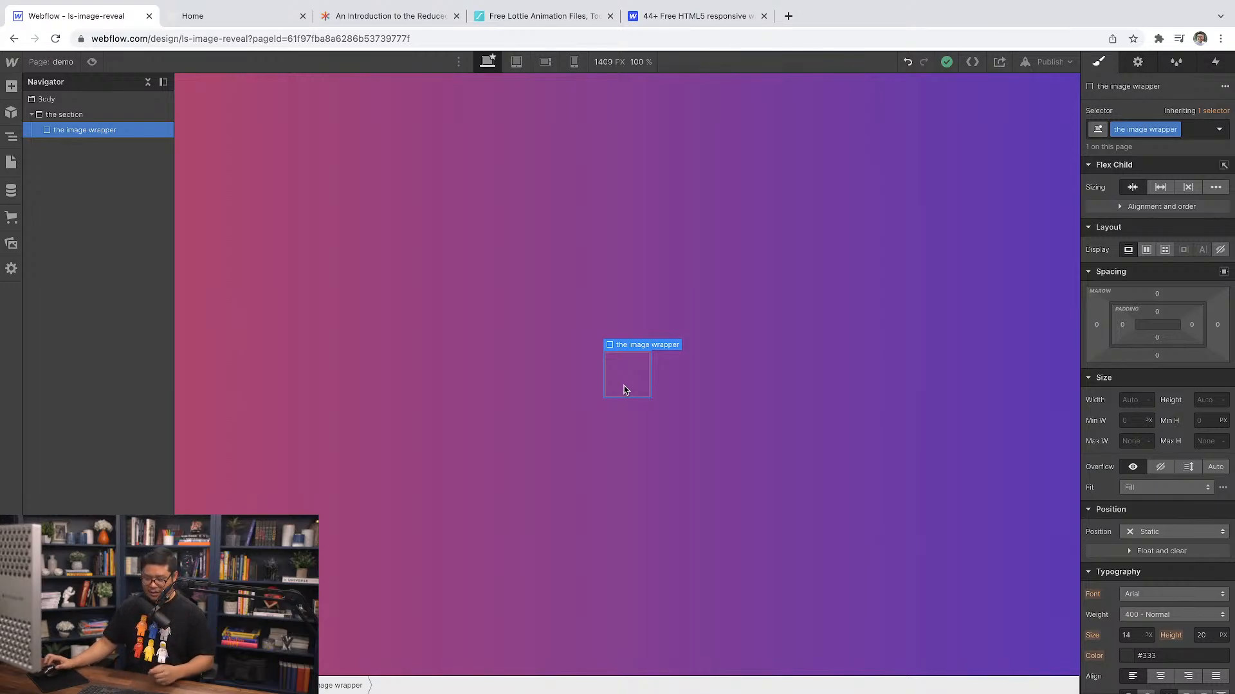
key("super+e")
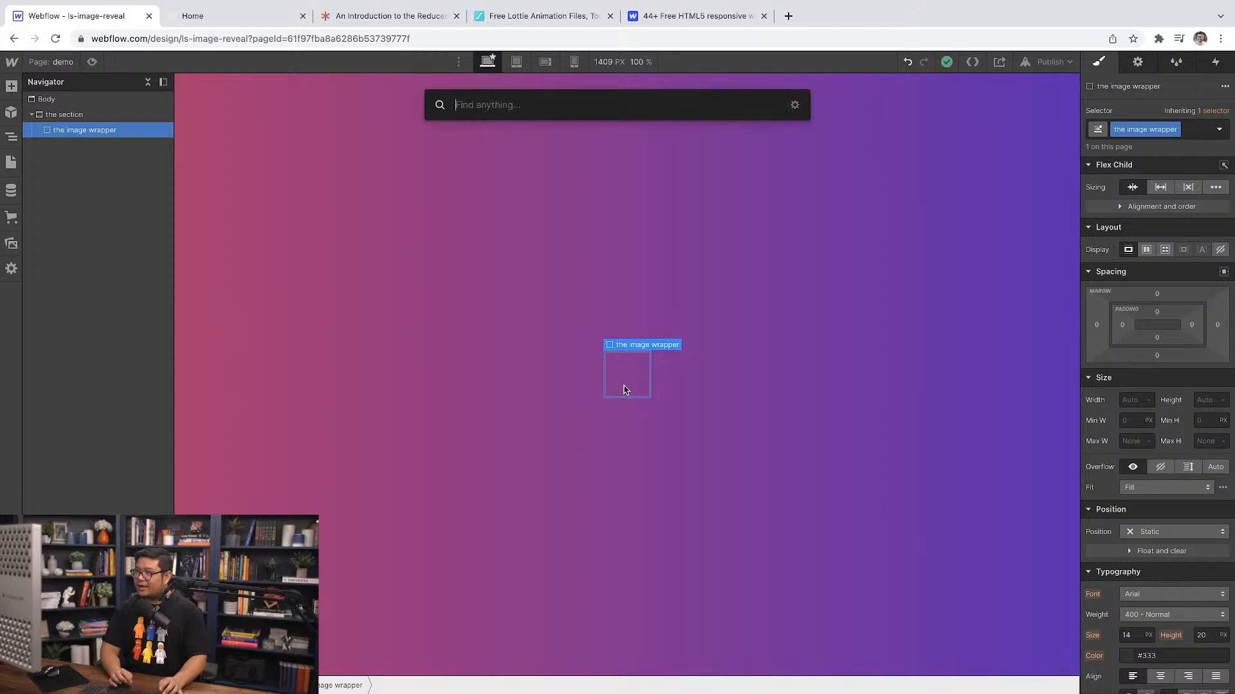
type("image")
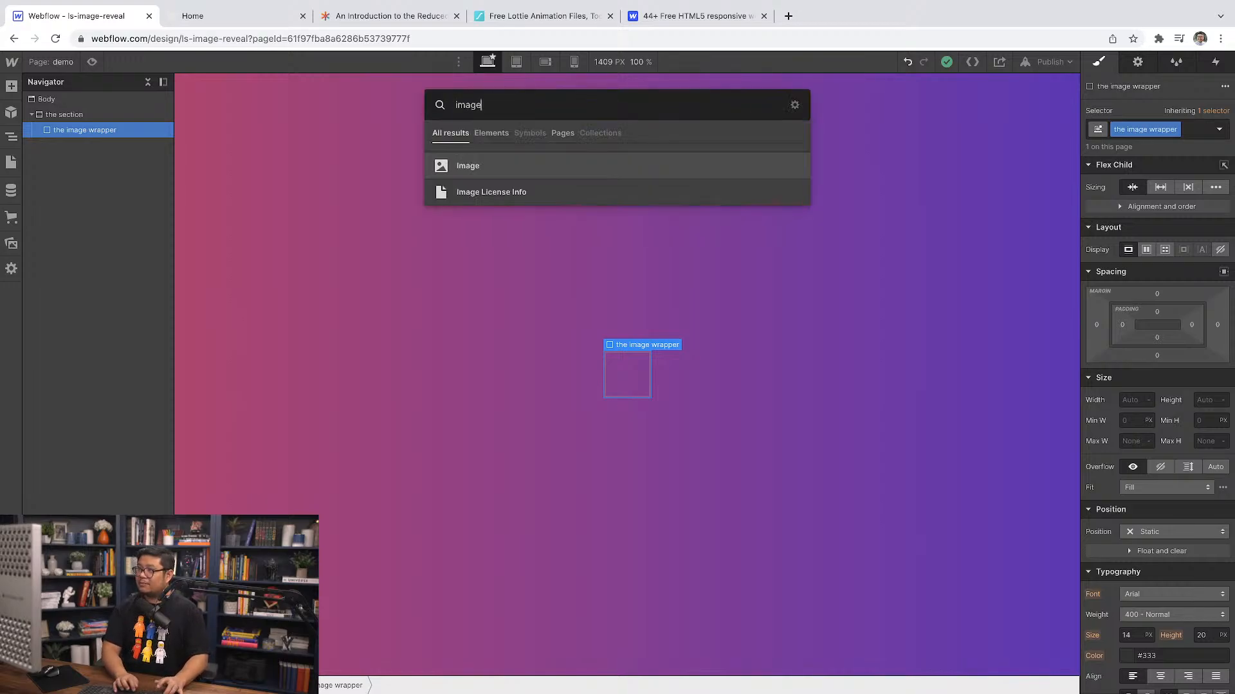
key("Return")
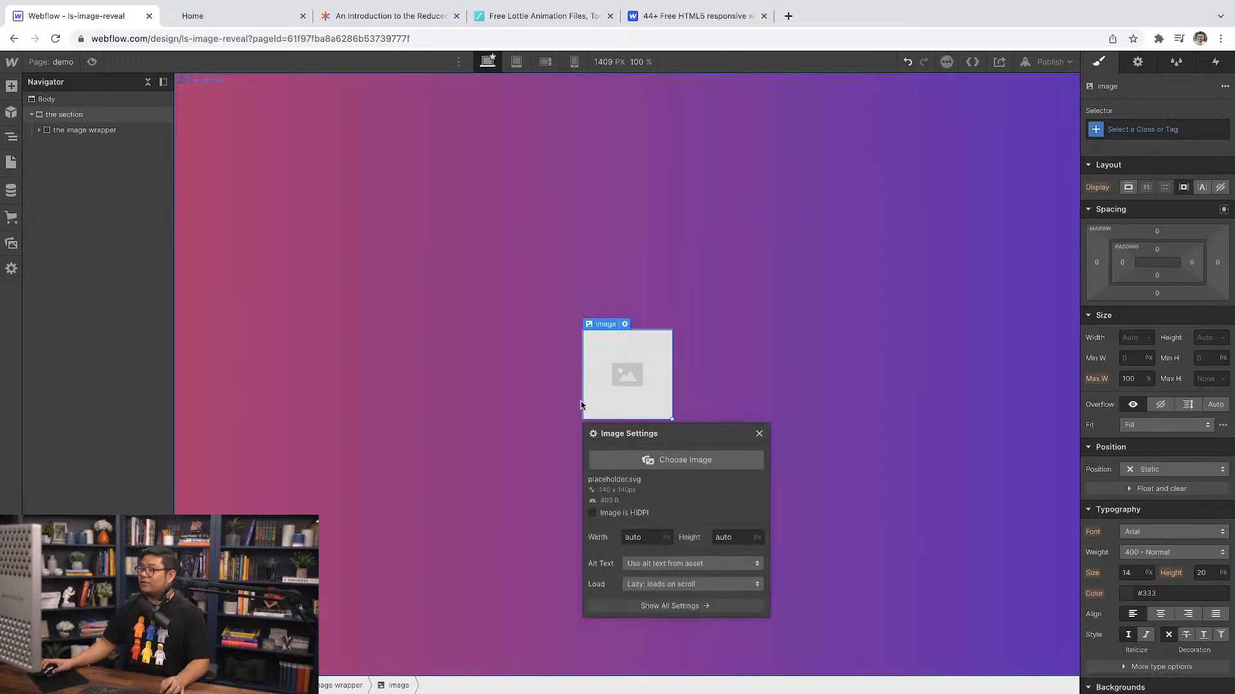
left_click(683, 460)
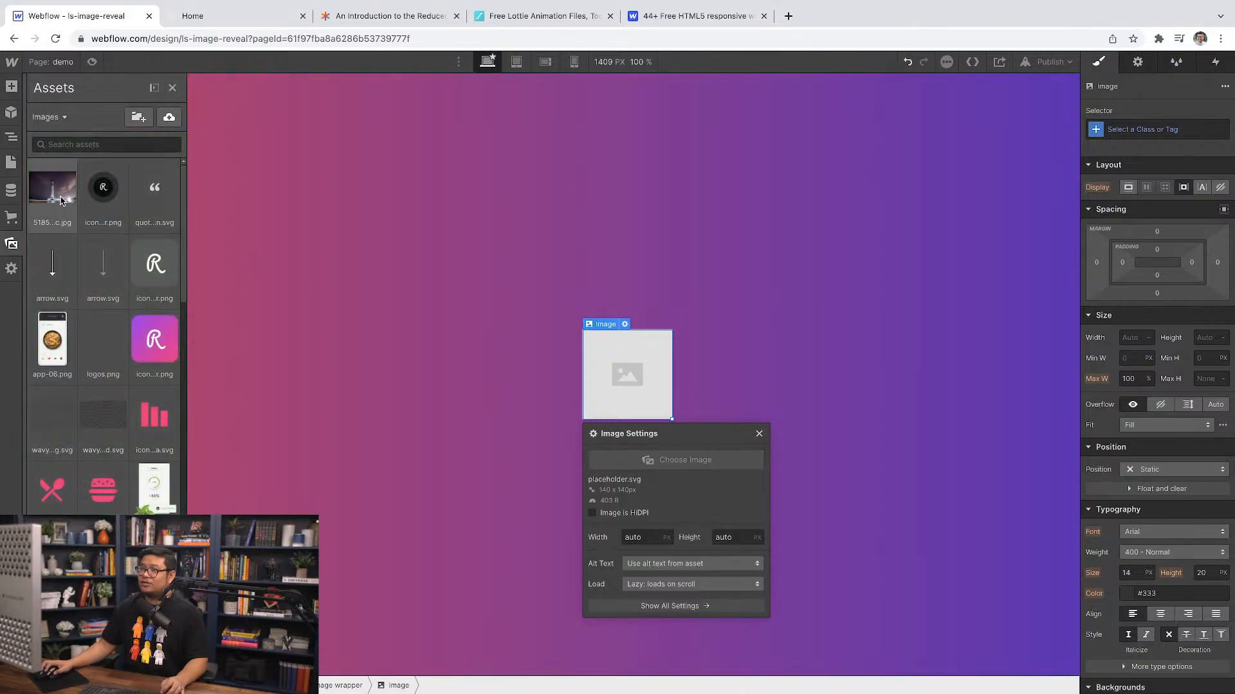
left_click(59, 200)
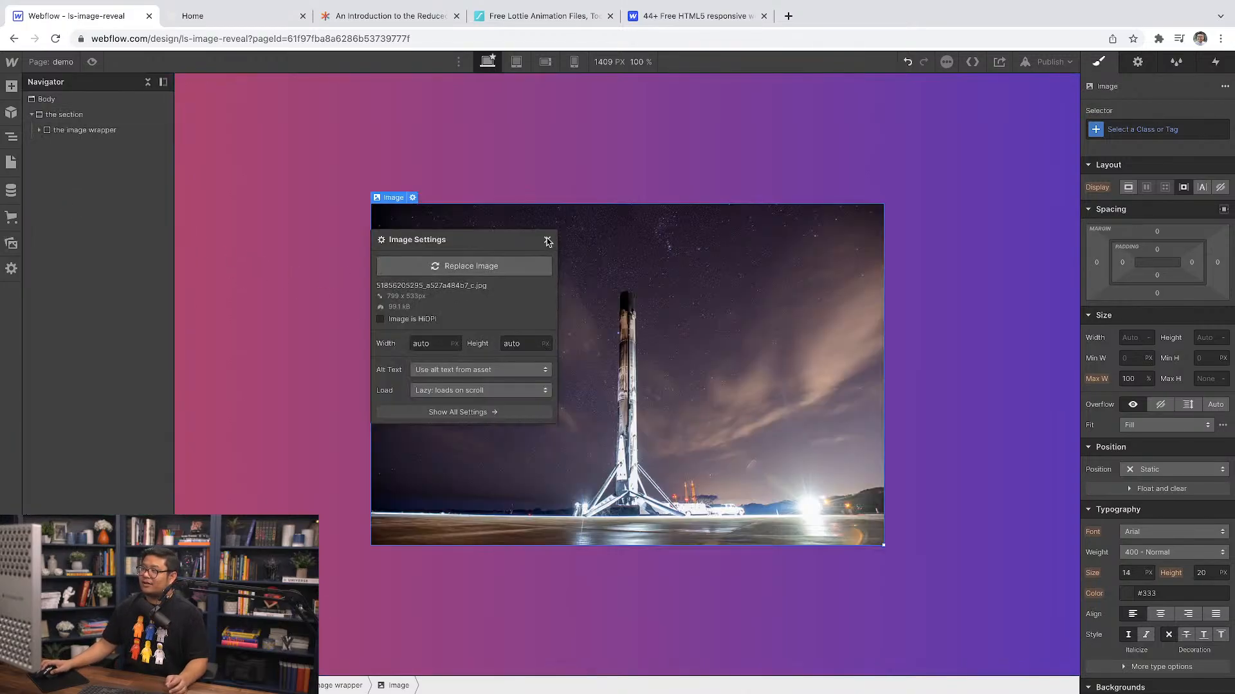
left_click(547, 240)
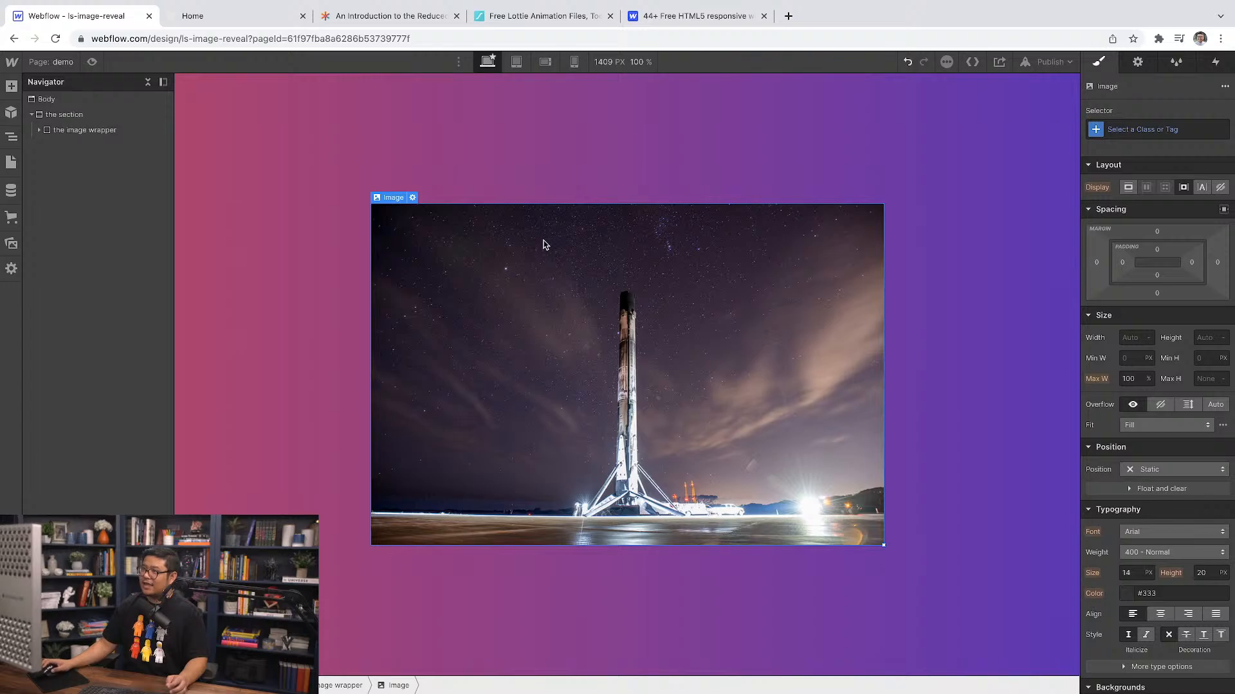
Step: Give the rocket image the new class "the image"
left_click(529, 301)
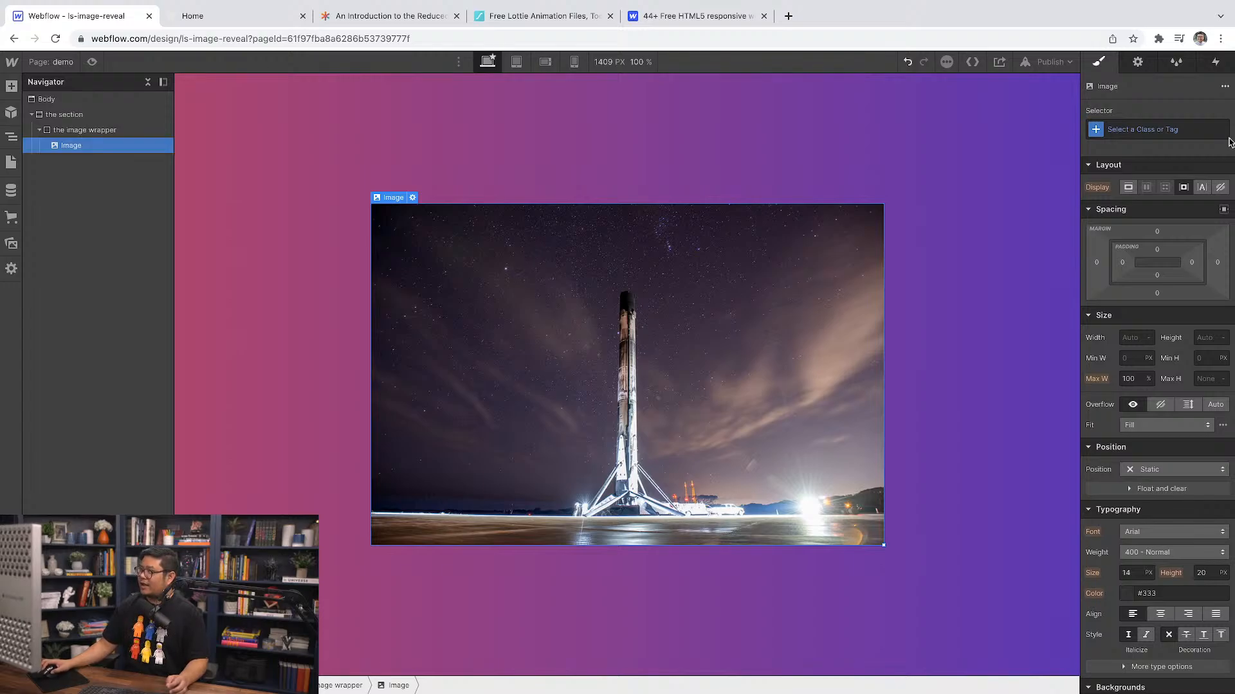
left_click(1154, 130)
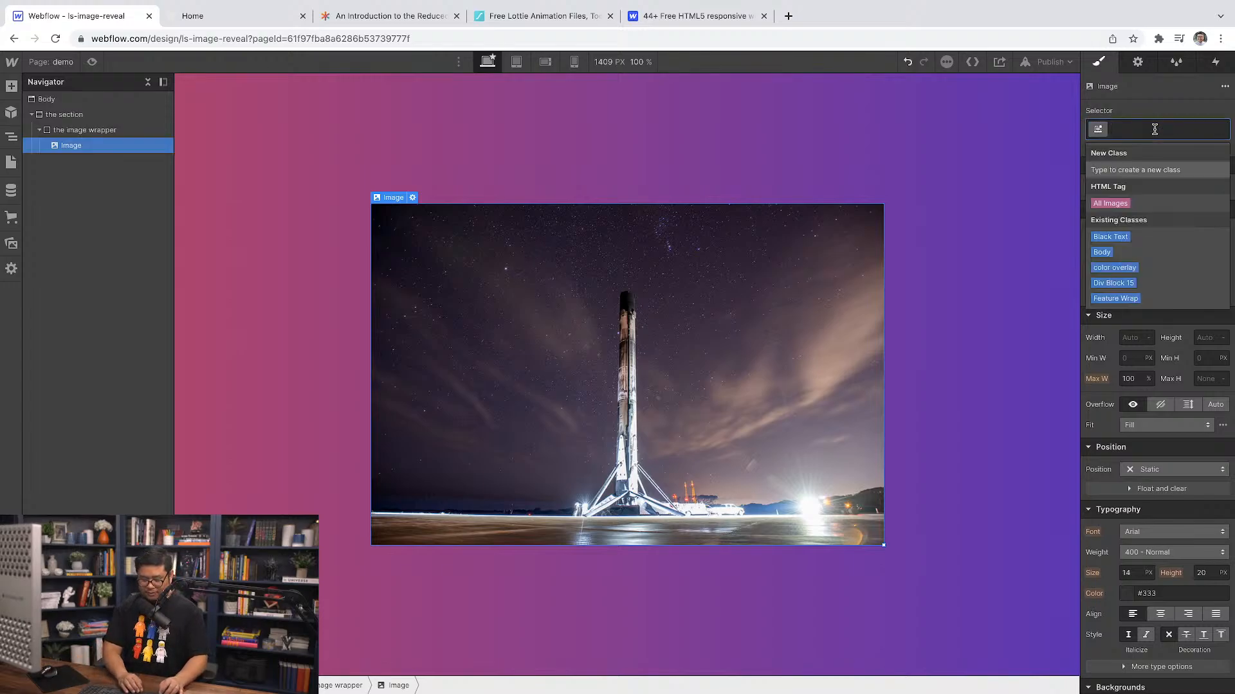
type("the image")
key("Return")
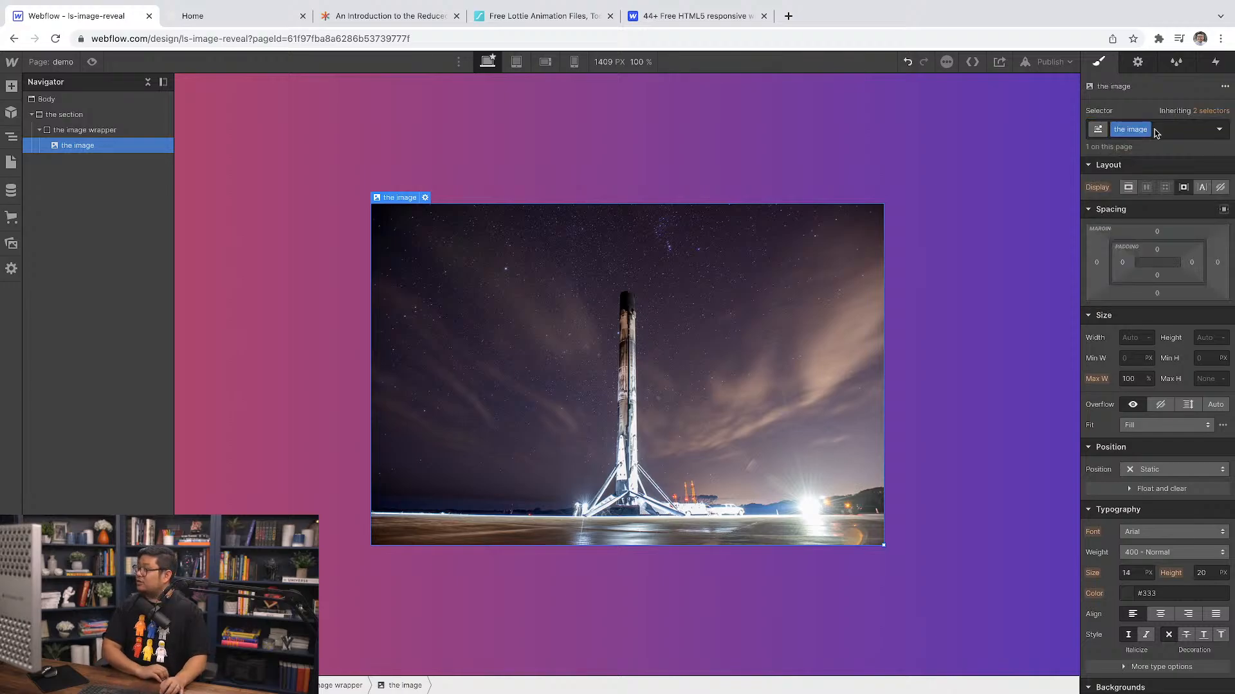
Step: Set the rocket image's width to 480 px and its height to 640 px
left_click(1128, 338)
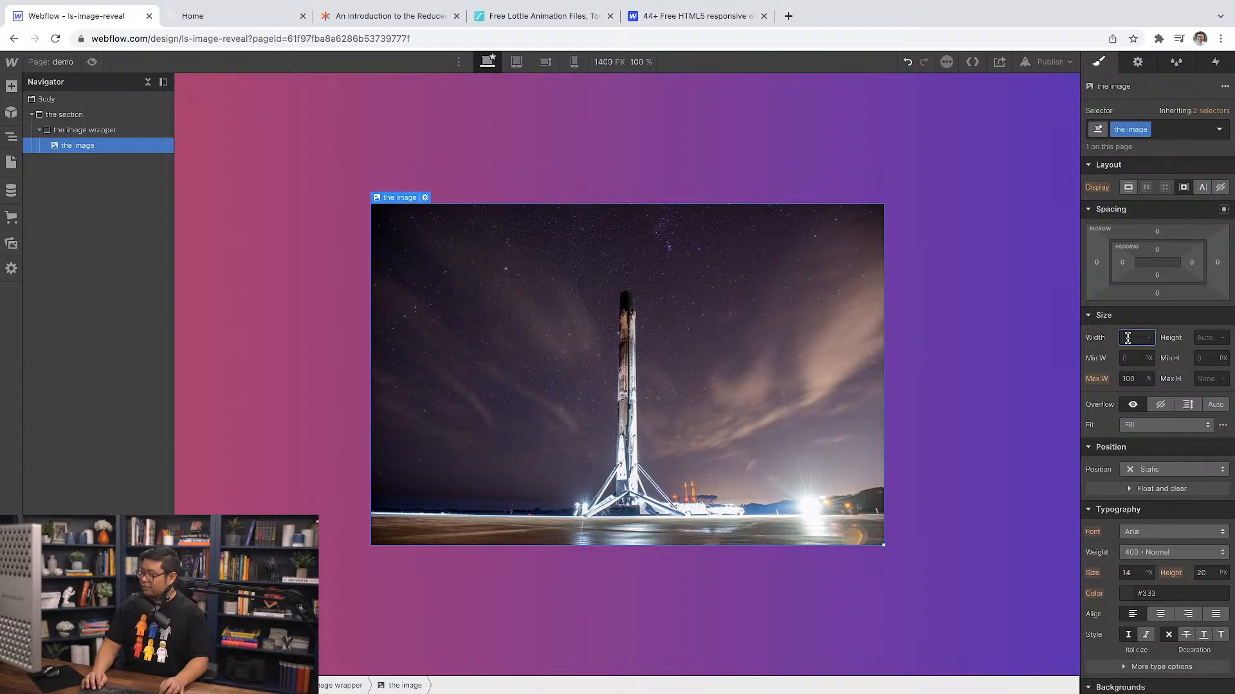
type("480")
key("Tab")
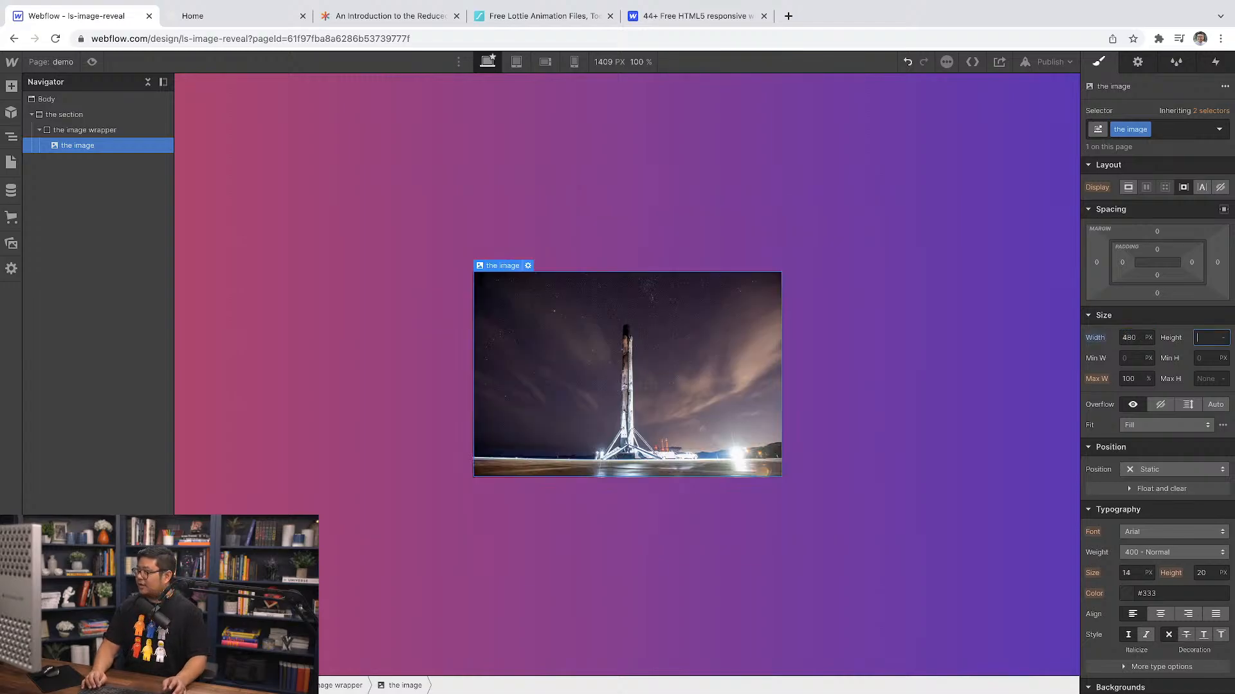
type("640")
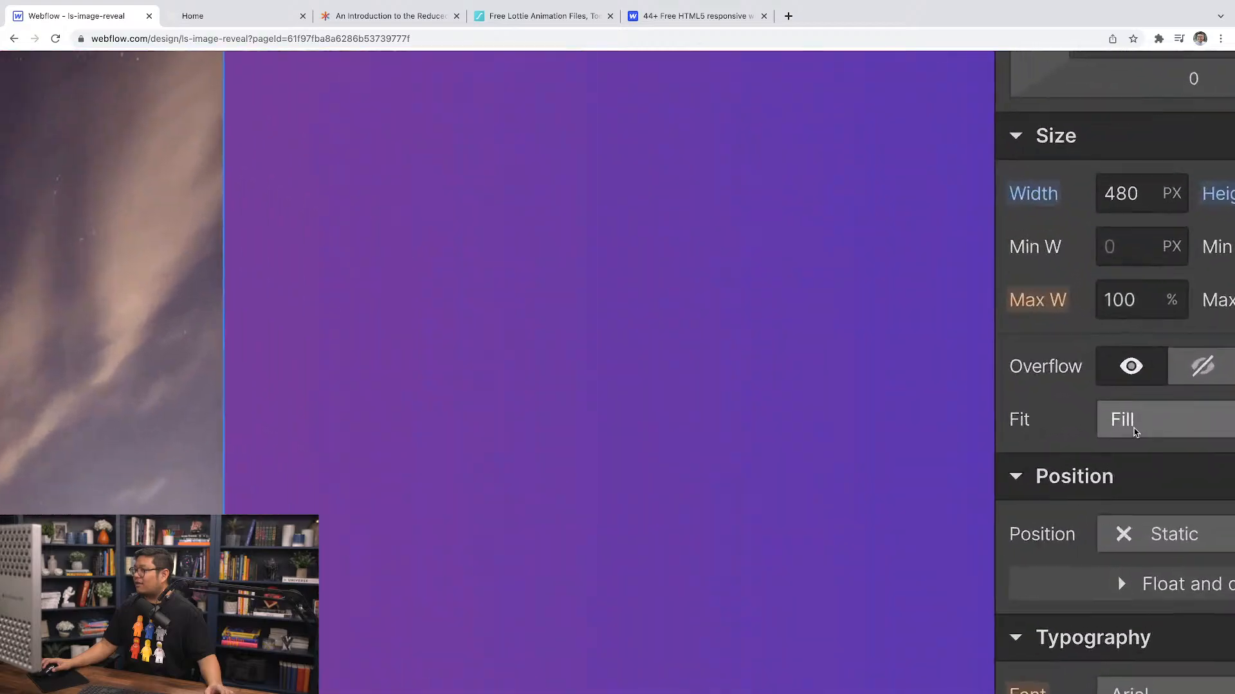
Step: Set the rocket image's fit to Cover
scroll(1129, 437, "right", 5)
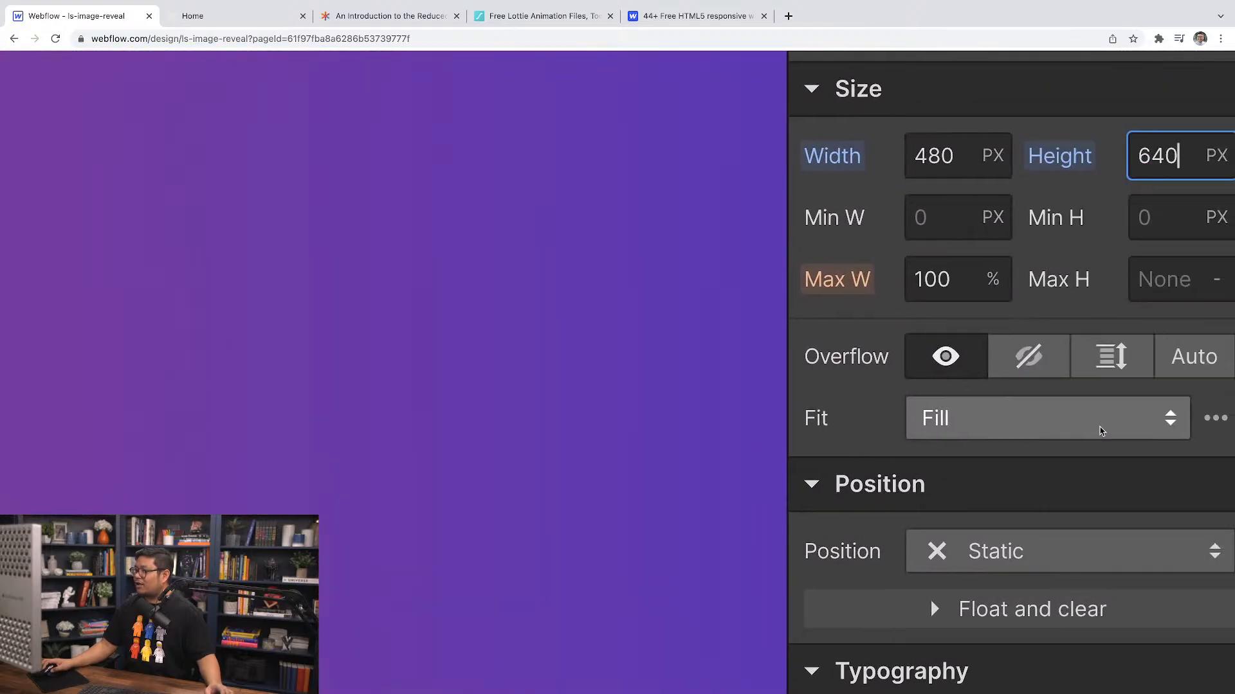
scroll(1101, 431, "down", 1)
scroll(1101, 430, "down", 6)
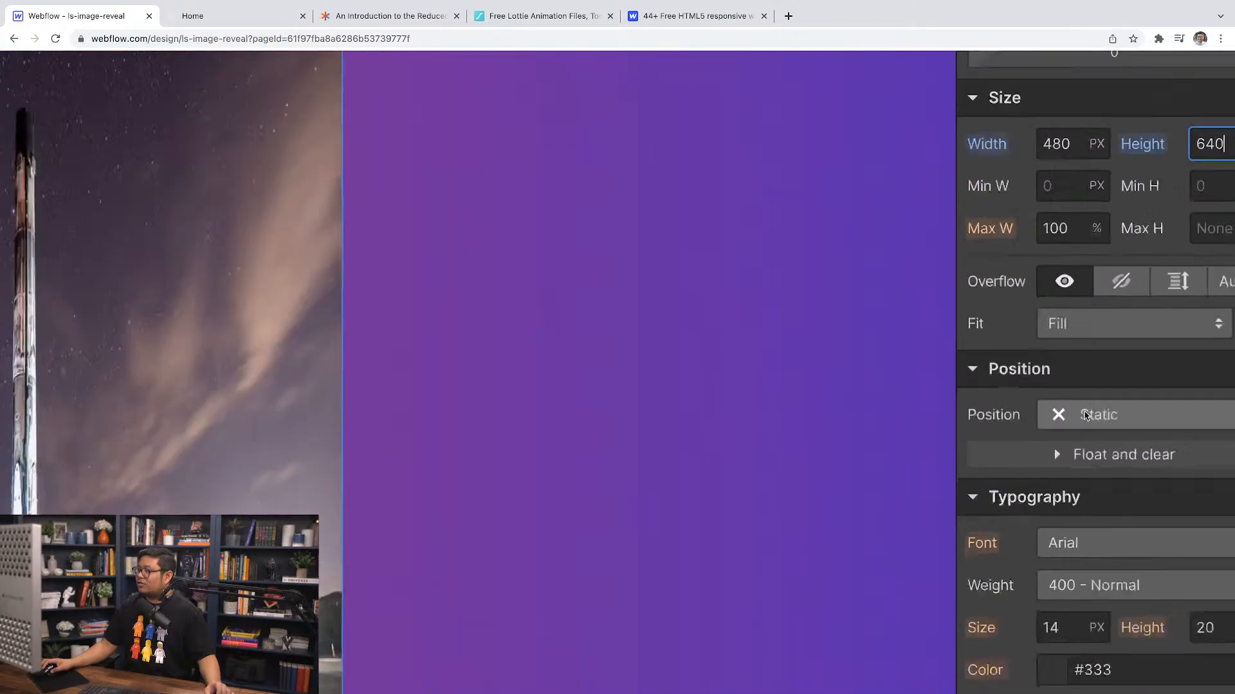
right_click(1080, 402)
key("Escape")
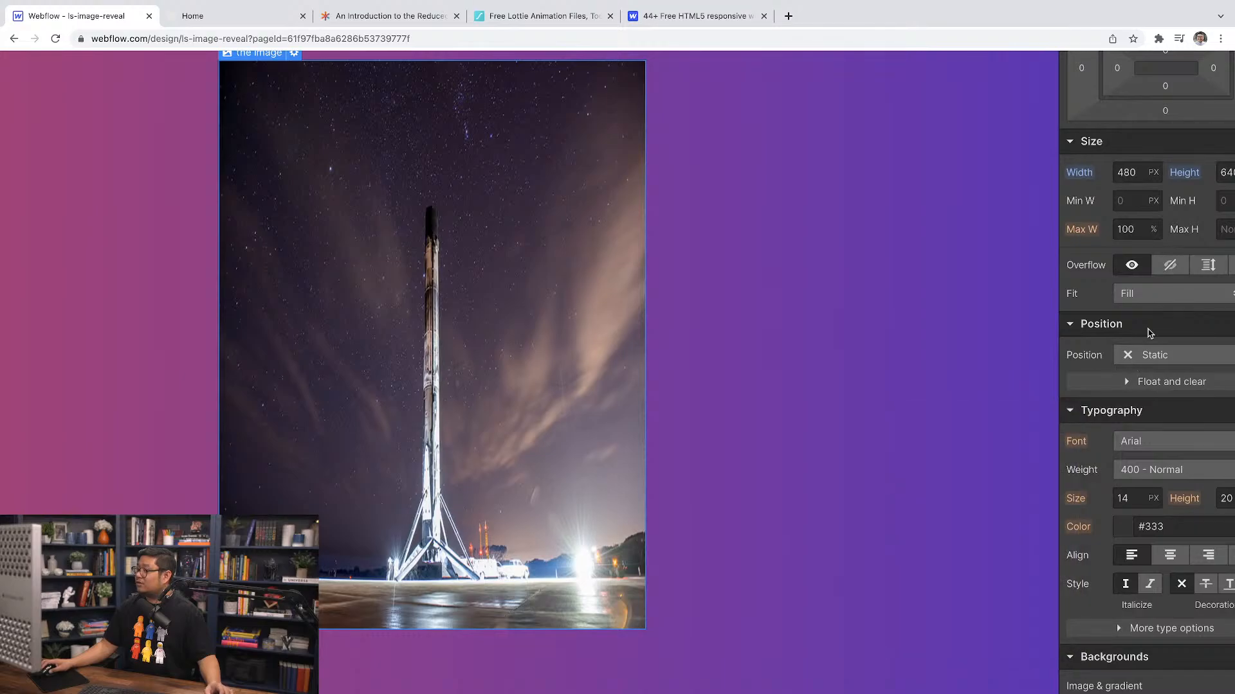
scroll(1149, 331, "down", 5)
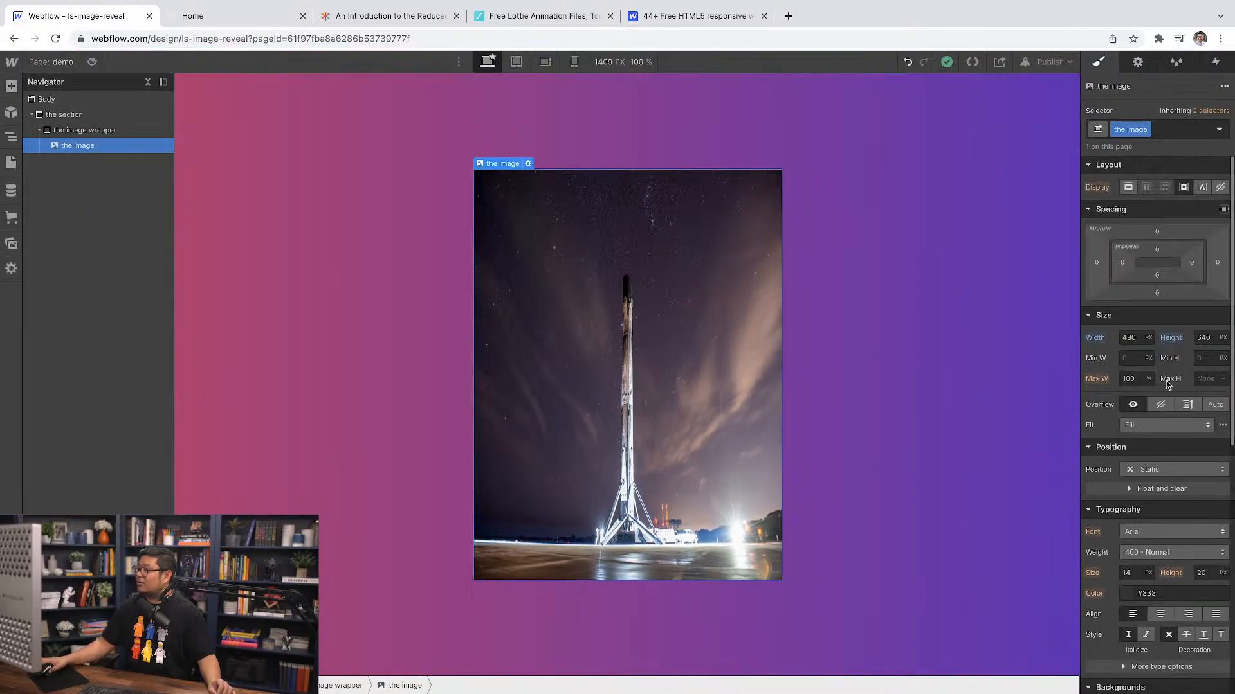
left_click(1157, 426)
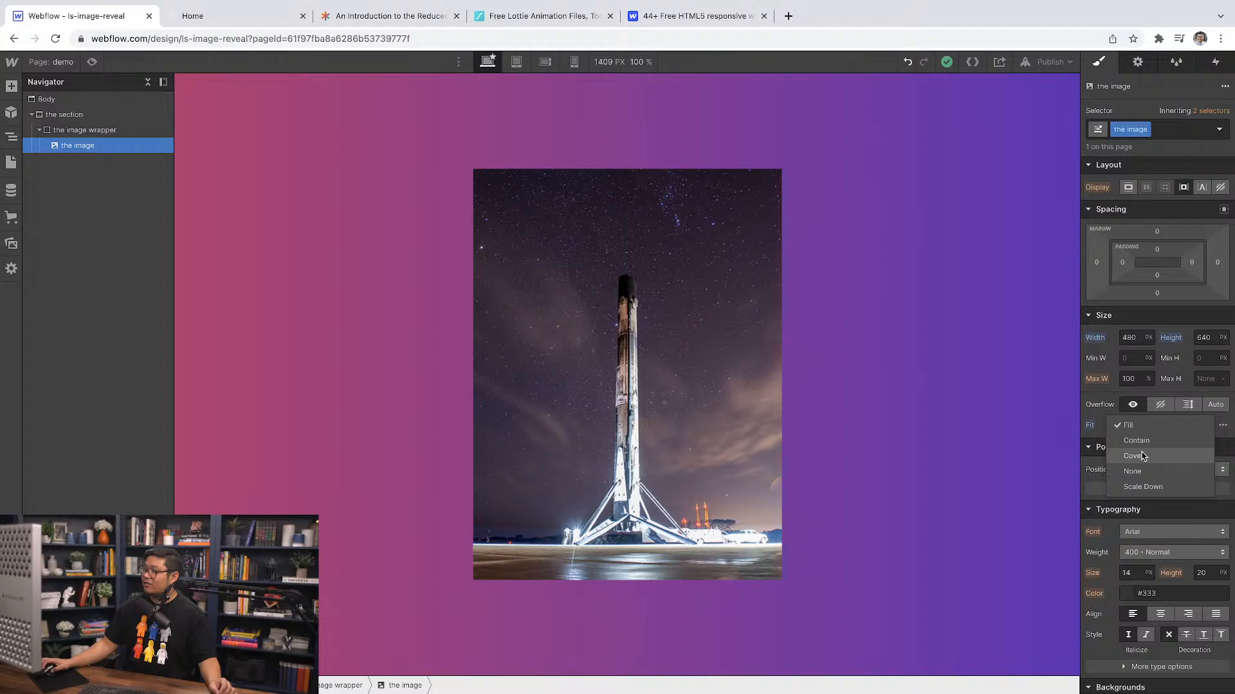
left_click(1134, 456)
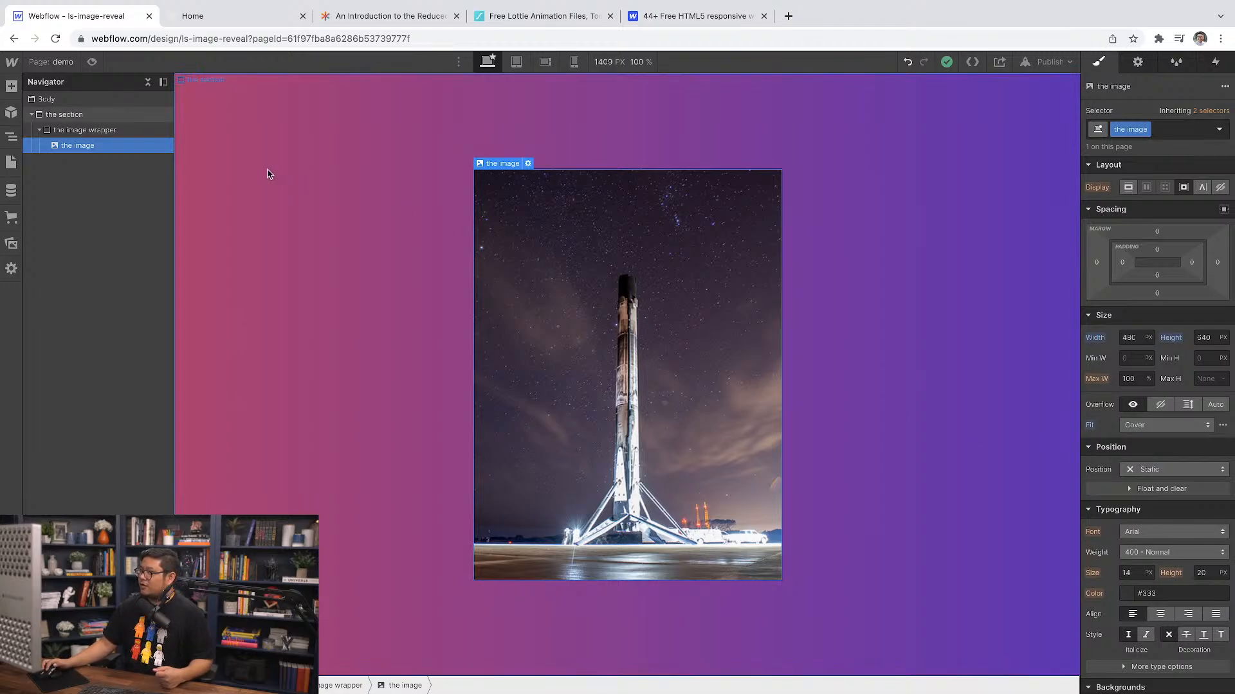
Step: Set the image wrapper's height to 0 px and its overflow to Hidden
left_click(103, 133)
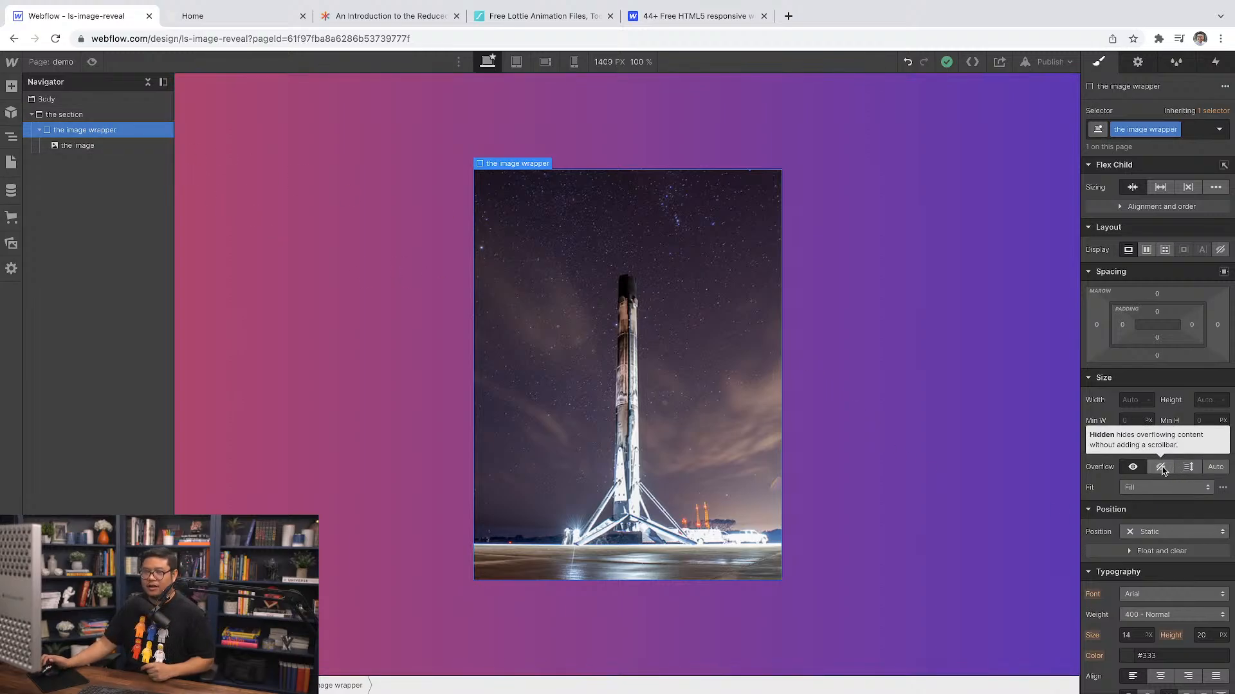
left_click(1205, 399)
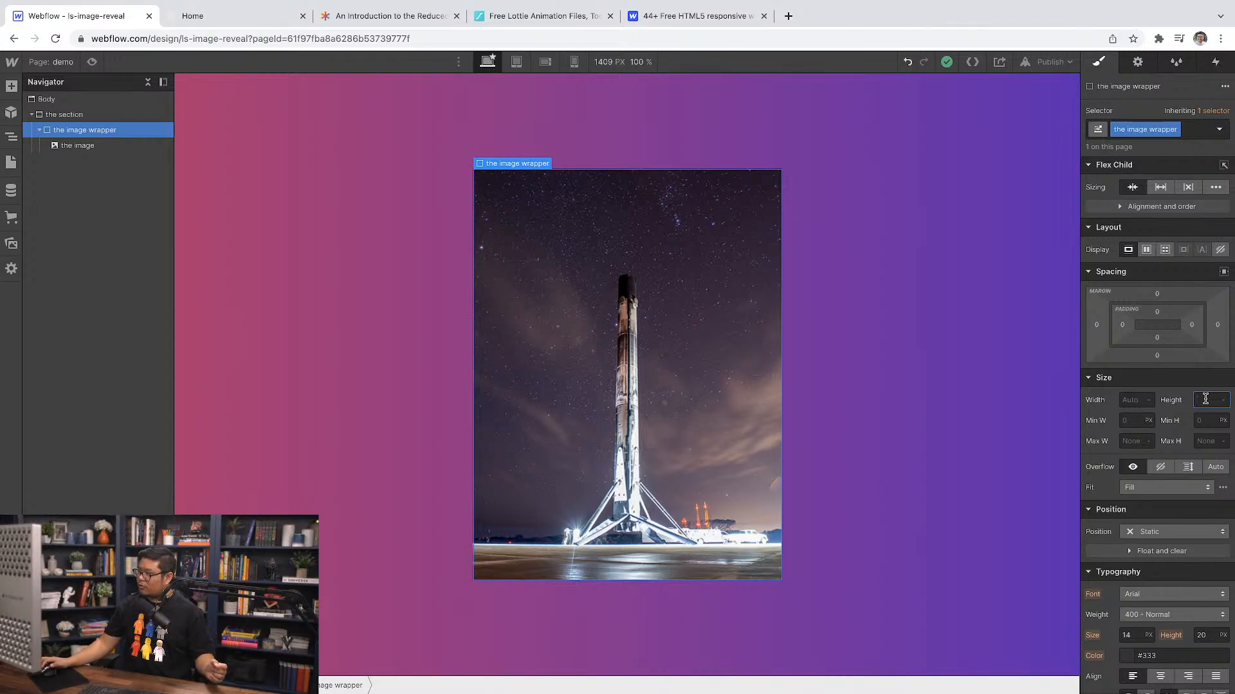
type("0")
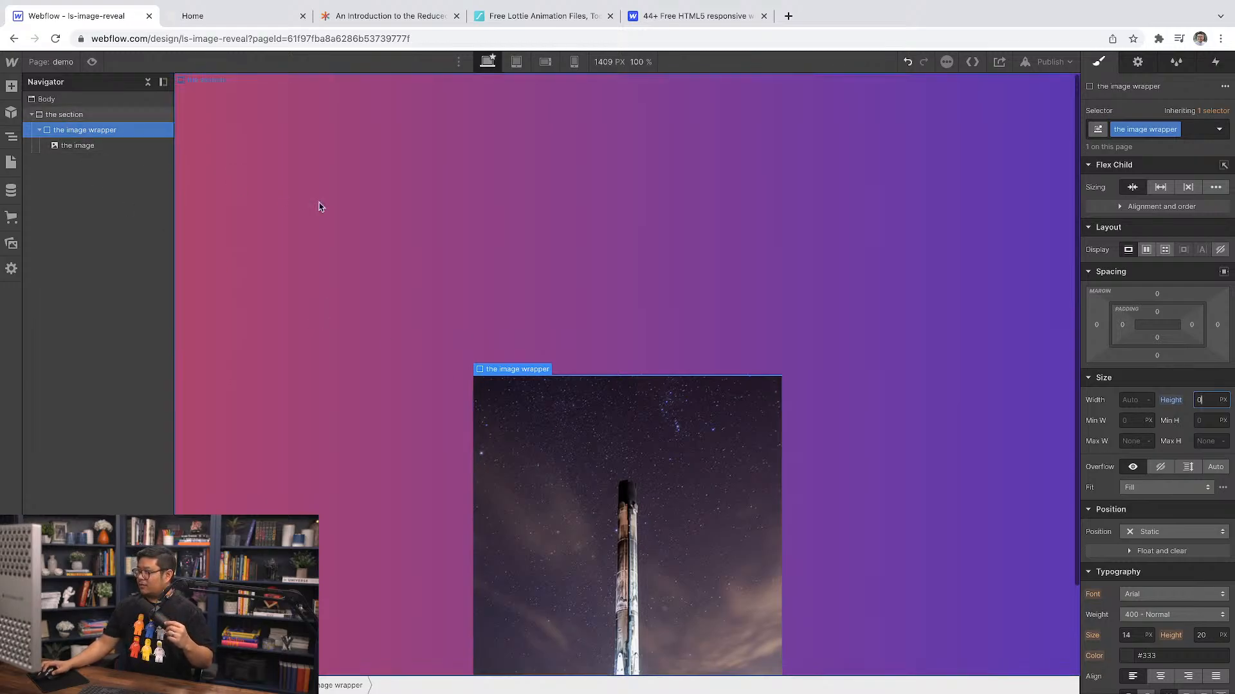
left_click(1160, 468)
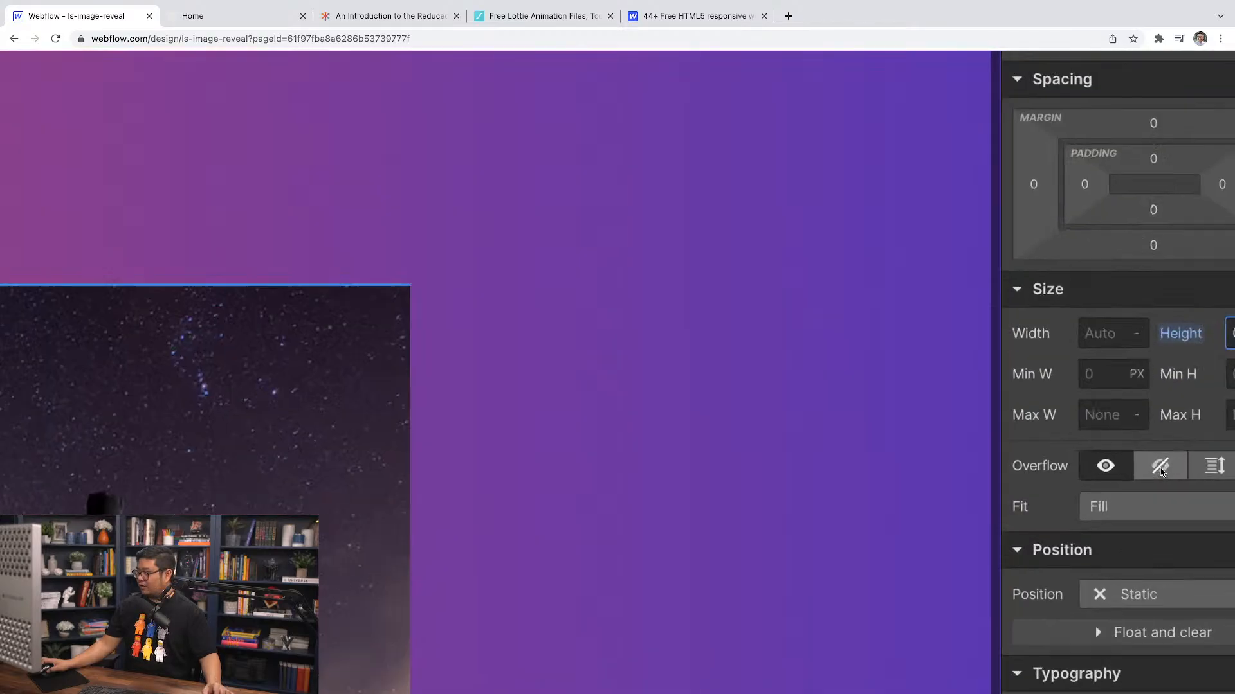
scroll(1161, 473, "down", 5)
scroll(1161, 473, "down", 1)
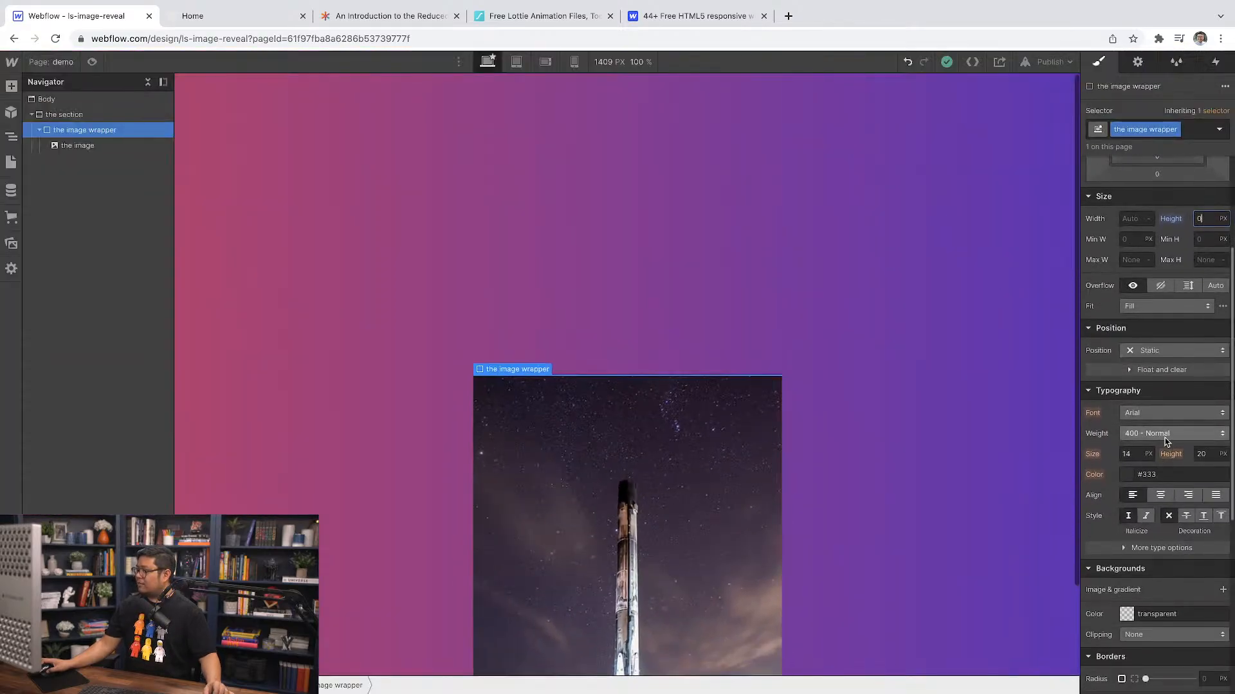
scroll(1165, 440, "up", 2)
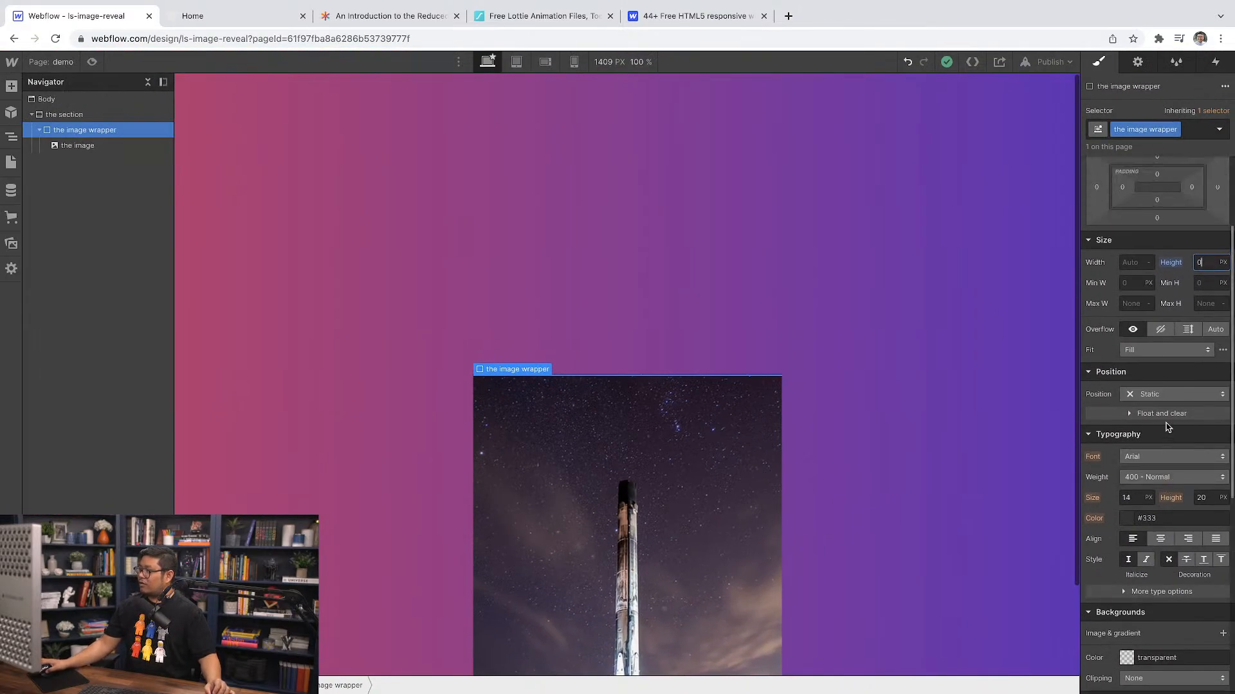
left_click(1162, 332)
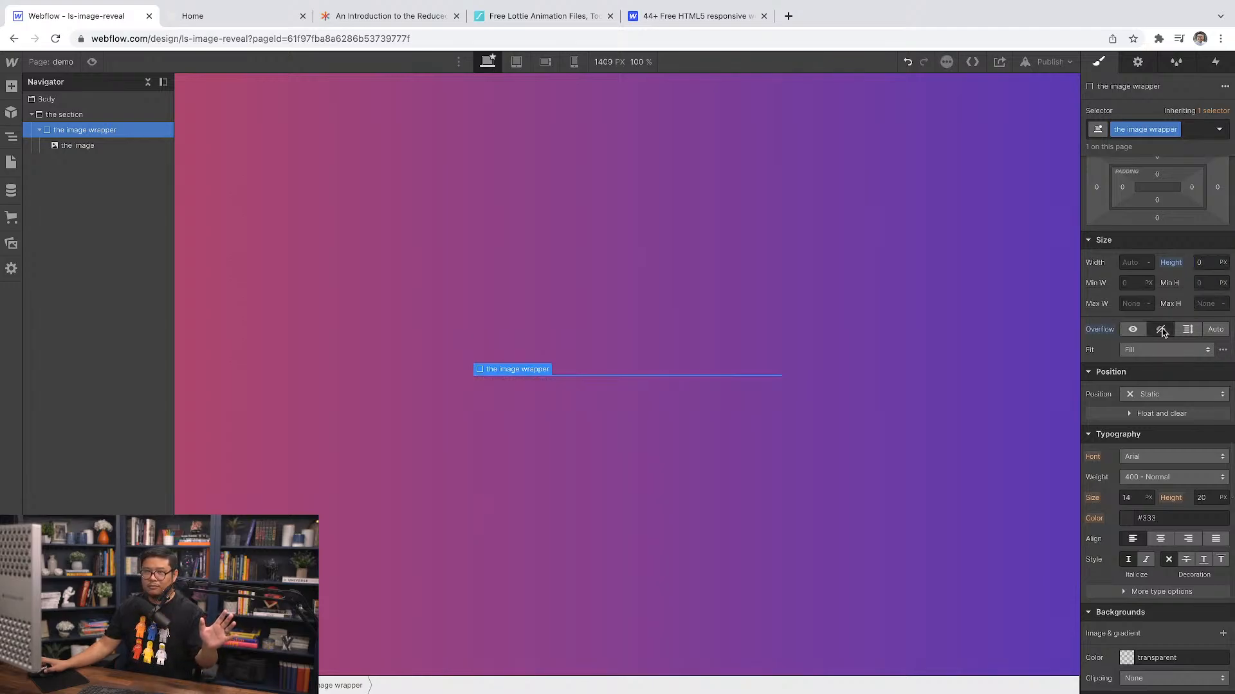
Step: Set the image wrapper's height to 50 px and raise it gradually to 420 px to preview the reveal
scroll(1162, 332, "up", 3)
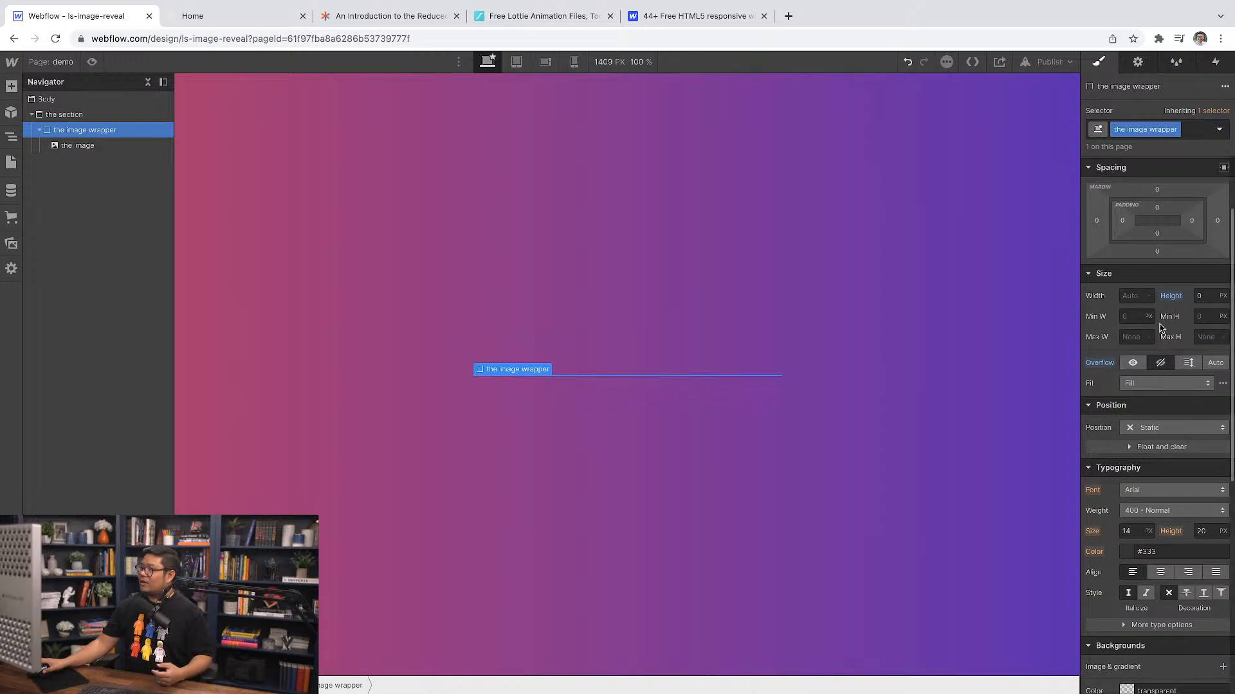
left_click(1196, 362)
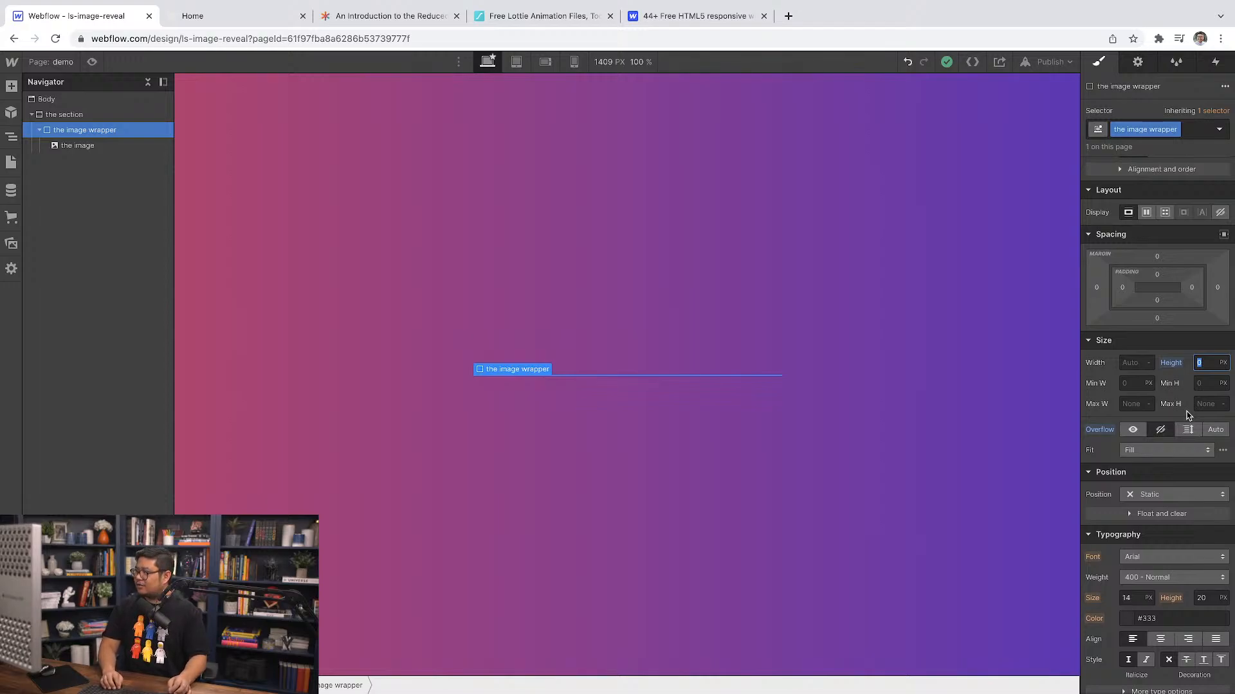
type("90")
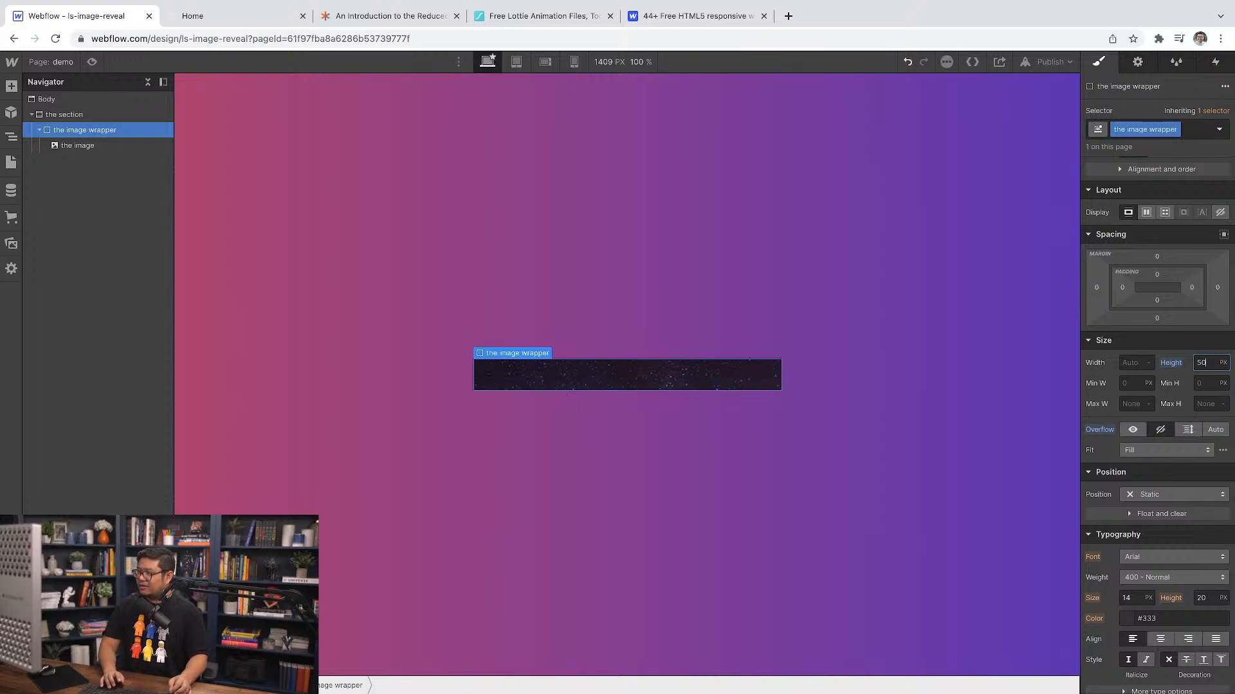
key("BackSpace")
key("BackSpace")
type("210")
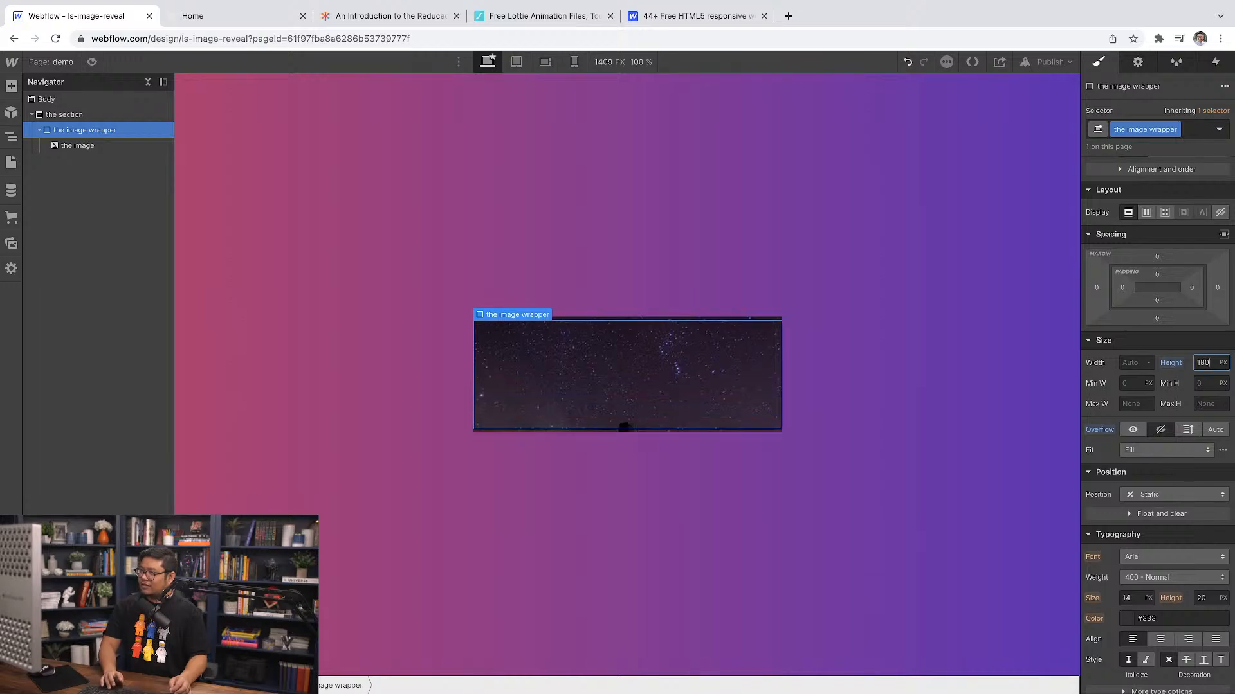
key("shift+Up")
key("shift+Up")
key("shift+Up")
key("shift+Up")
key("shift+Up")
key("shift+Up")
key("shift+Up")
key("shift+Up")
key("shift+Up")
key("shift+Up")
key("shift+Up")
key("shift+Up")
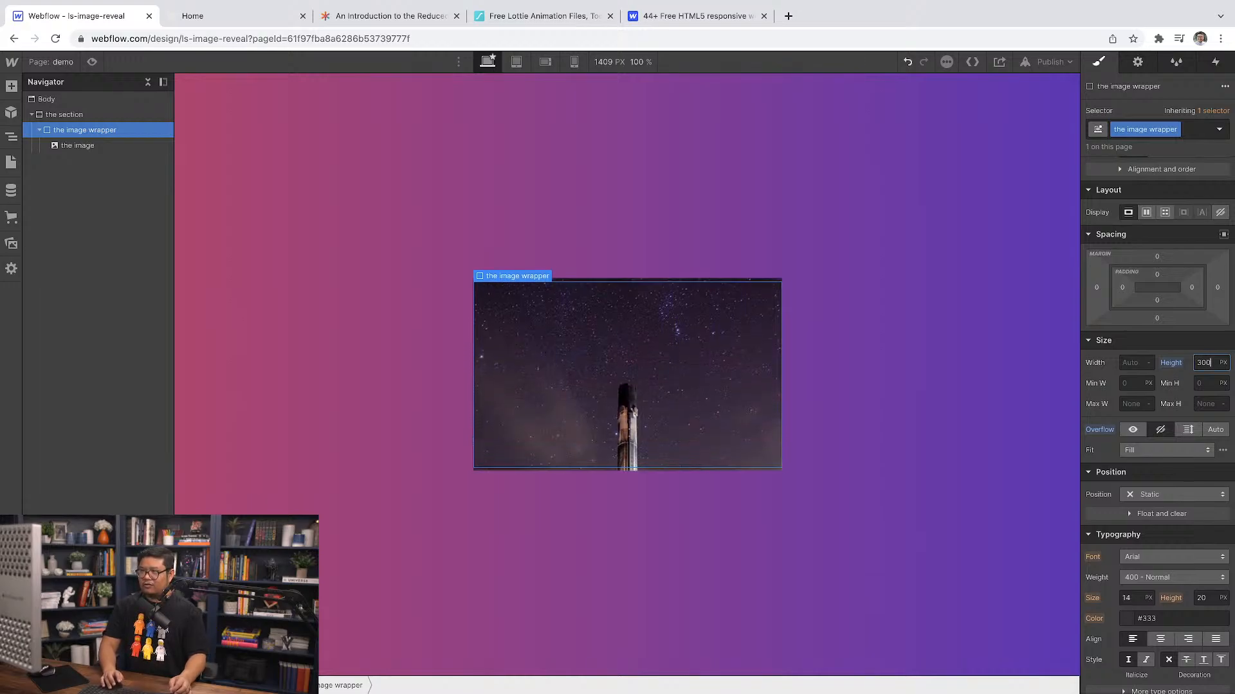
key("shift+Up")
key("shift+Up")
key("shift+Up")
key("shift+Up")
key("shift+Up")
key("shift+Up")
key("shift+Up")
key("shift+Up")
key("shift+Up")
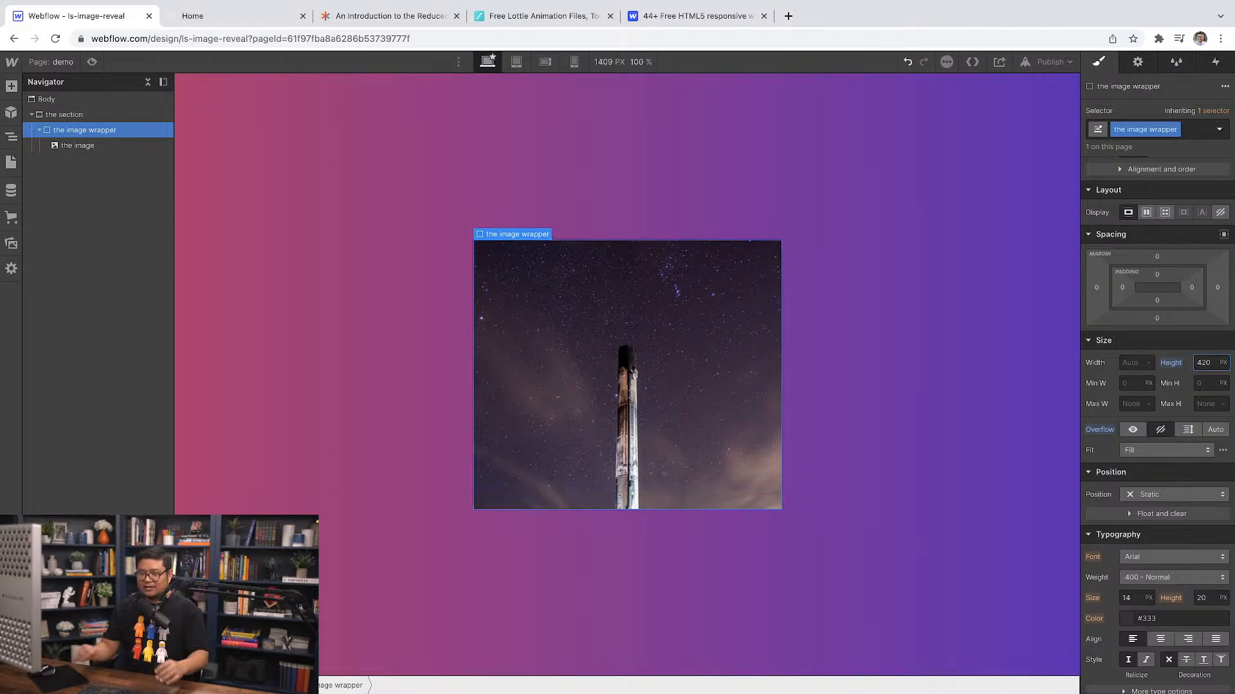
Step: Reset the image wrapper's height to its initial value
left_click(1176, 363)
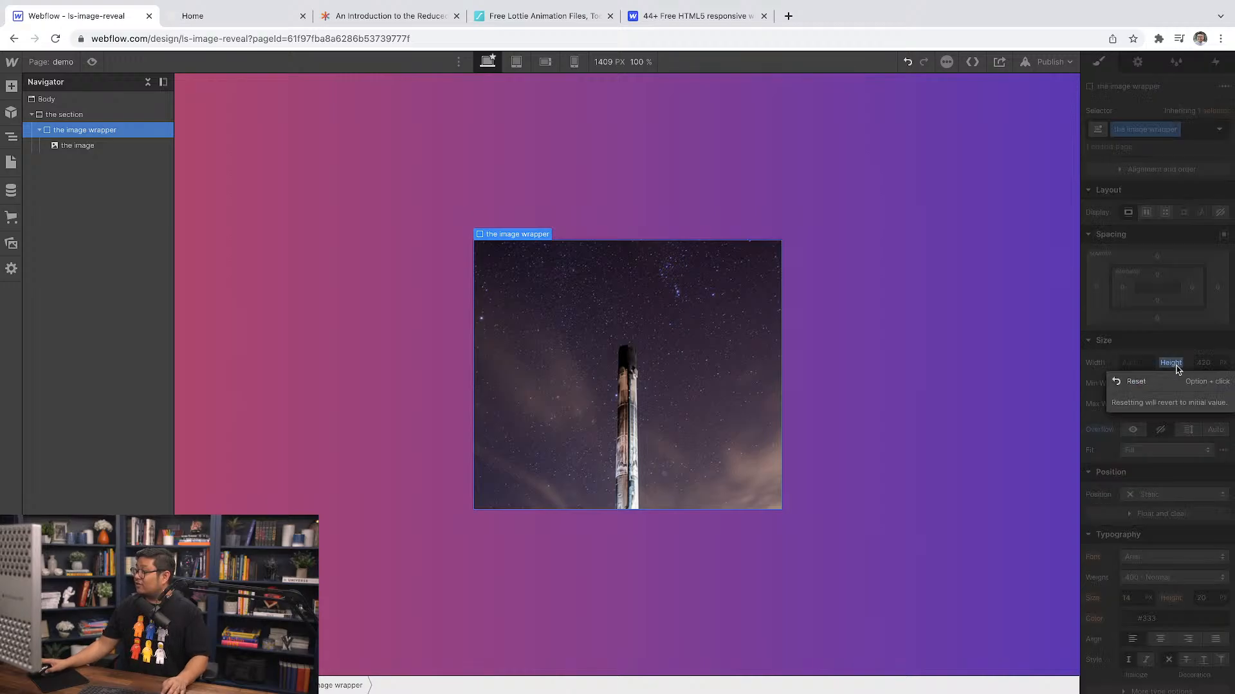
left_click(1135, 382)
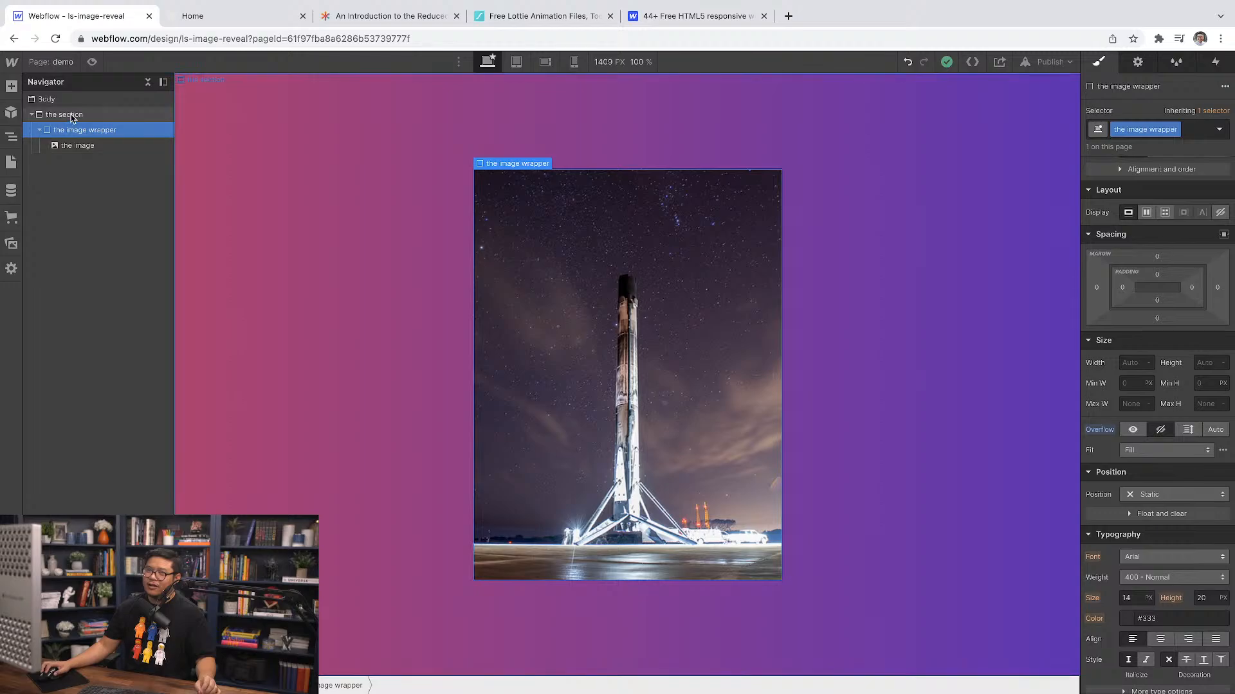
Step: Add a Scroll into view element trigger to the section, with Start an animation as the action when scrolled into view
left_click(117, 121)
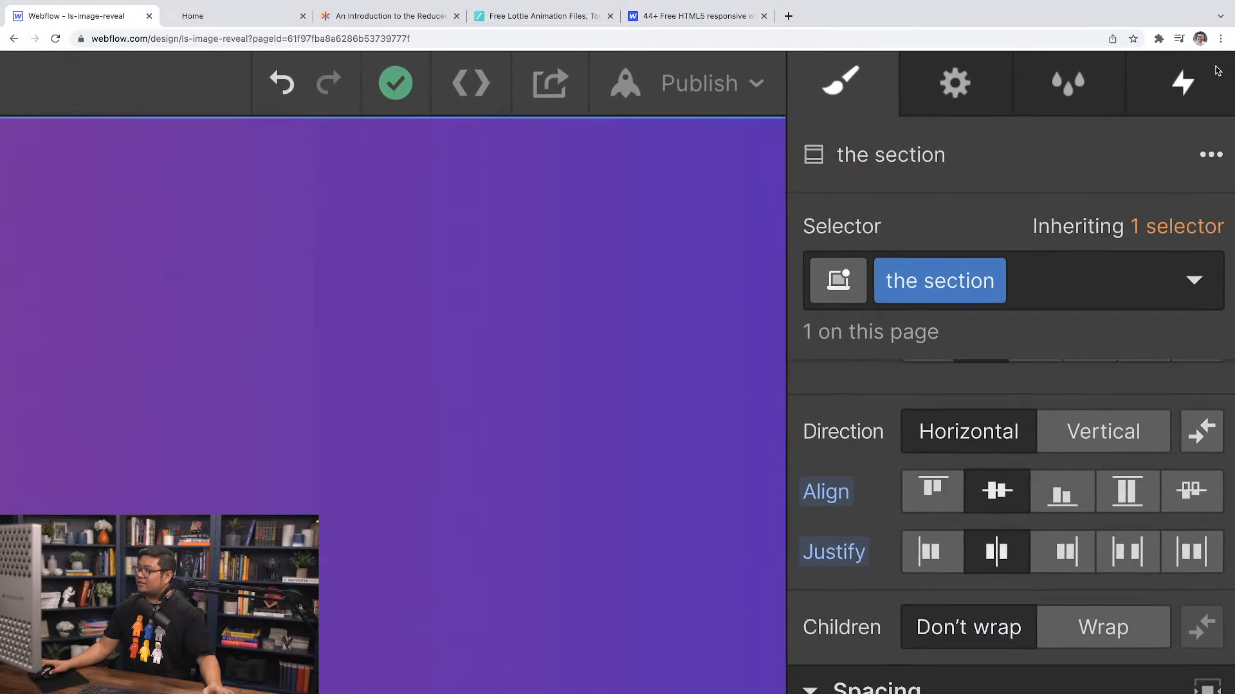
left_click(1206, 80)
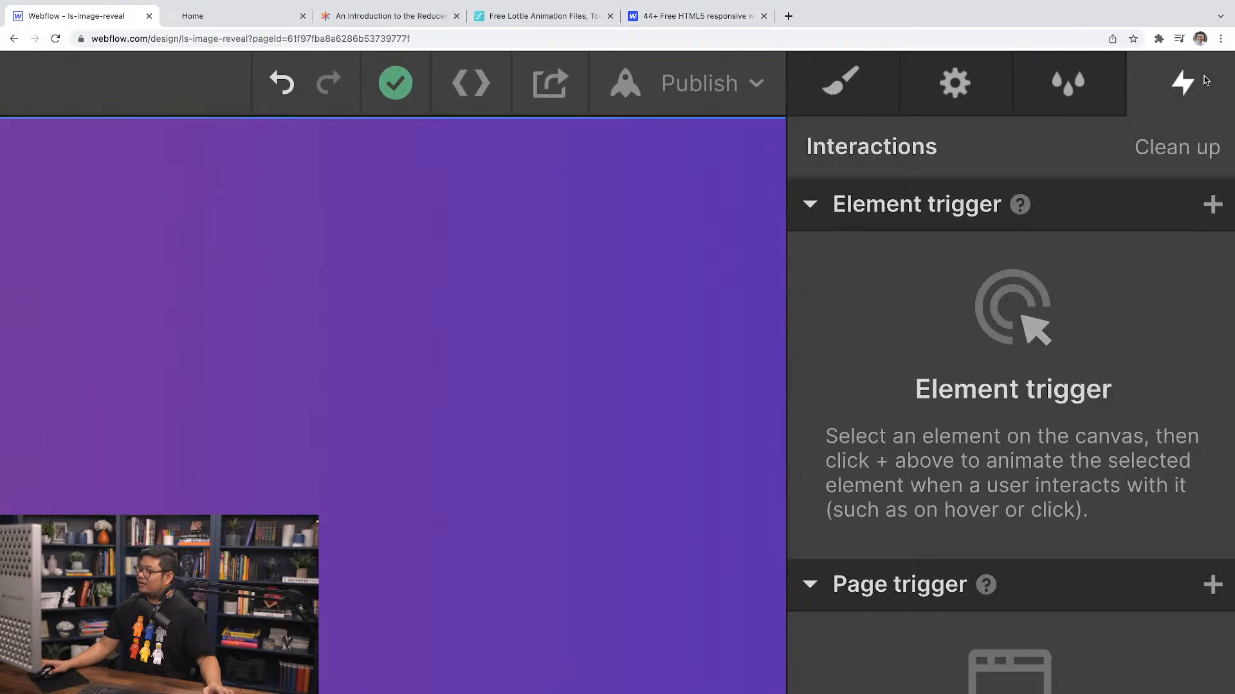
left_click(1212, 207)
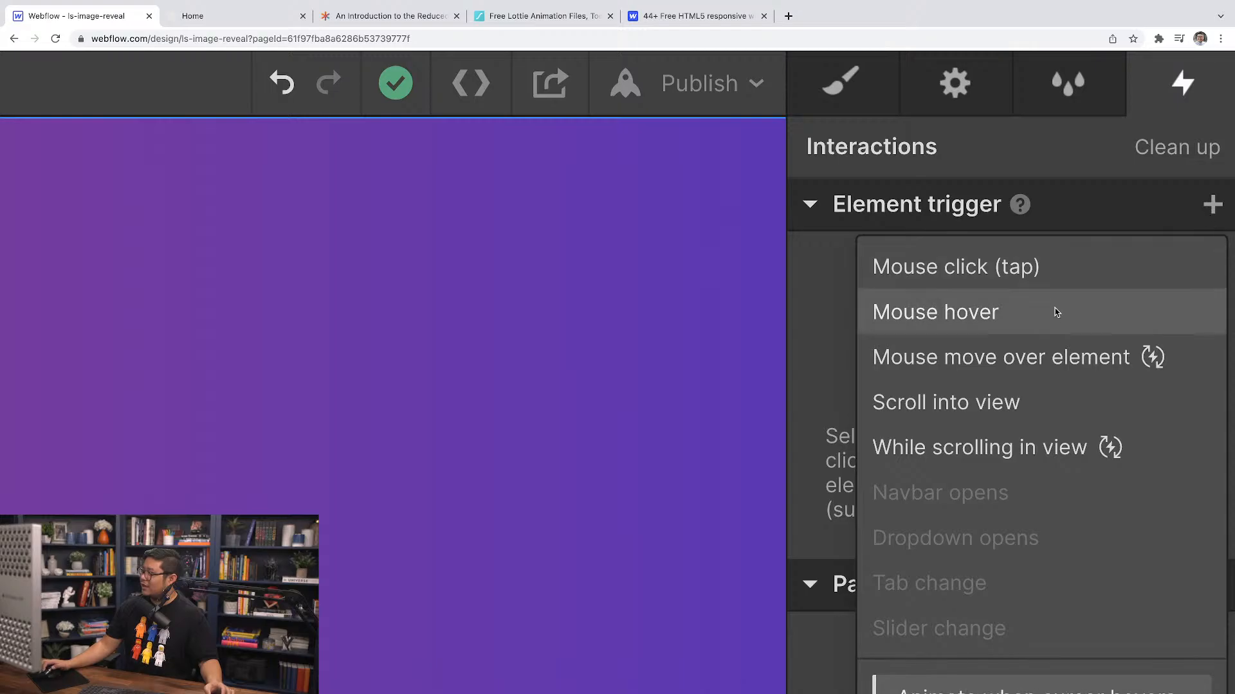
left_click(993, 408)
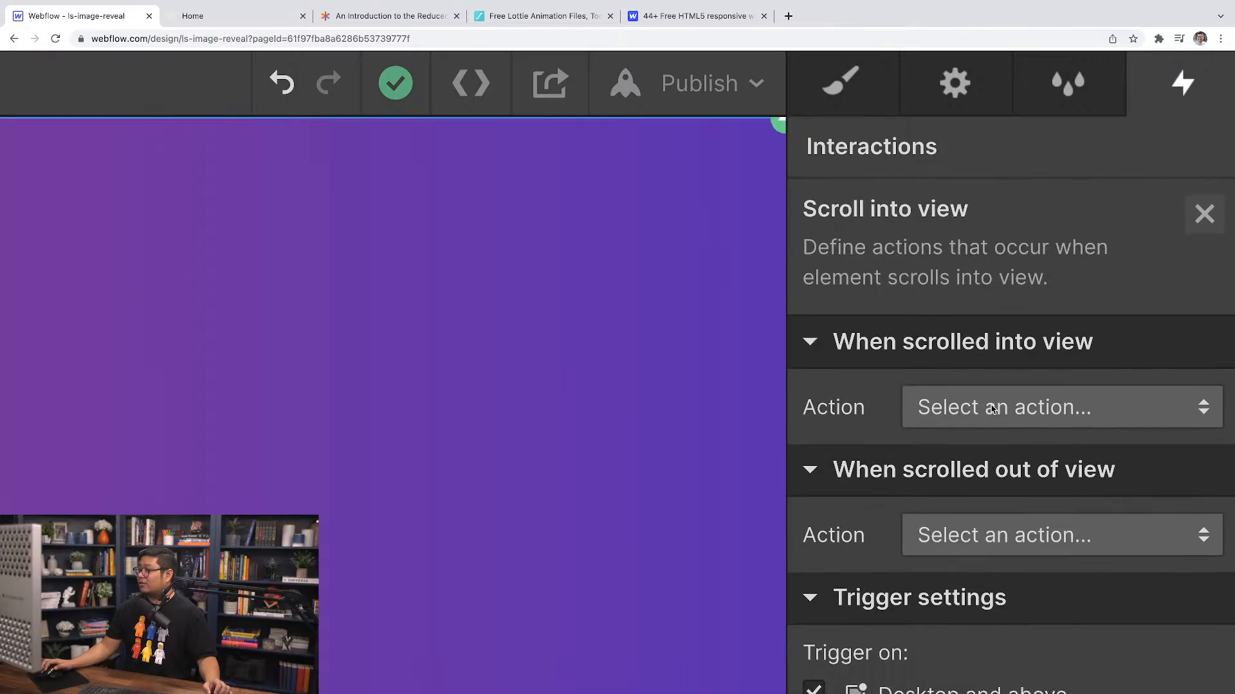
left_click(993, 408)
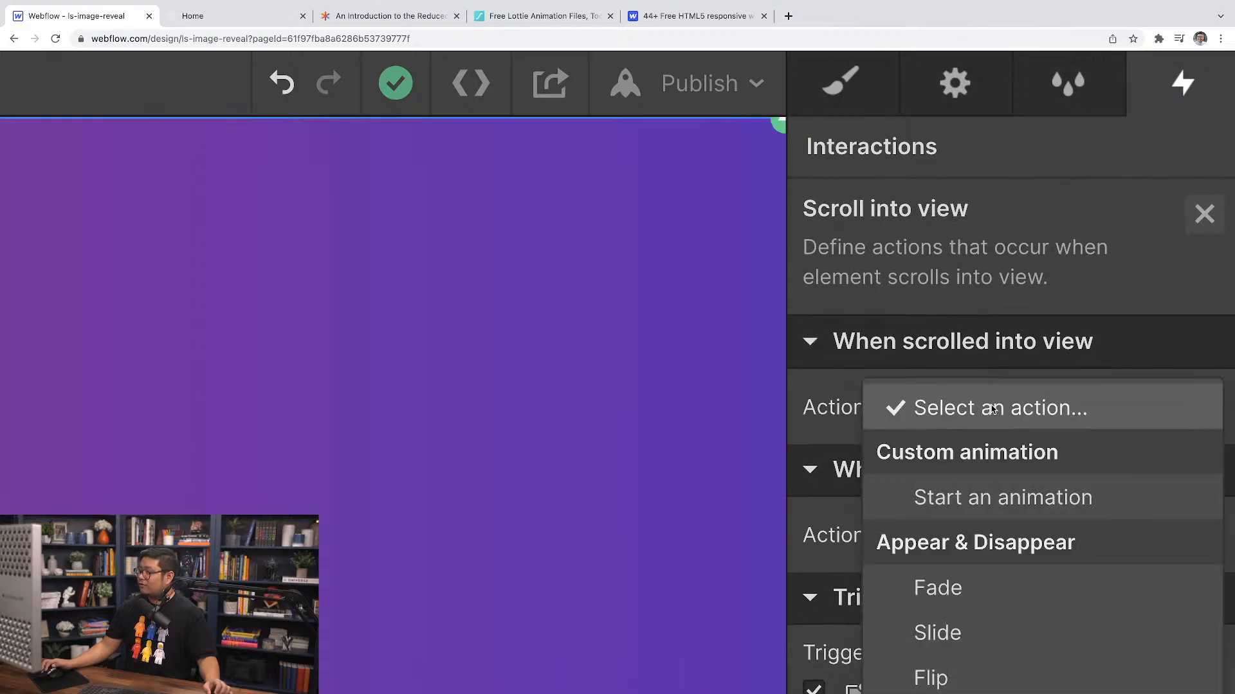
left_click(970, 507)
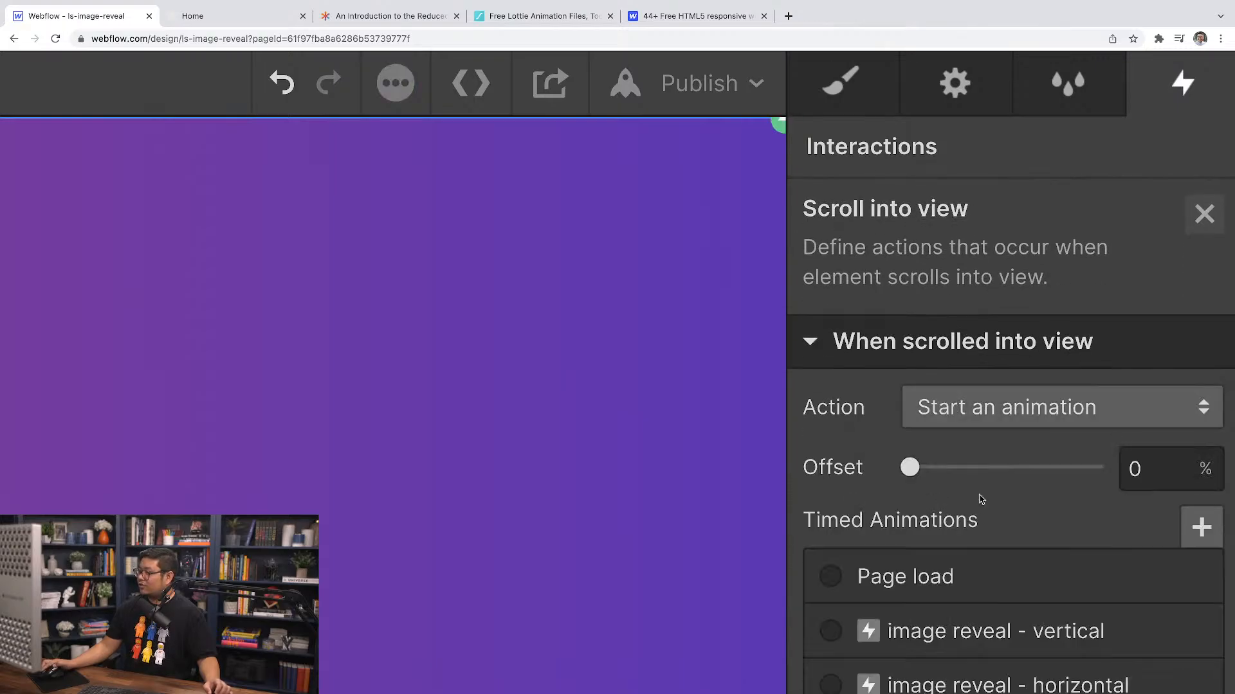
Step: Create a new timed animation for the trigger and name it "image reveal 1"
scroll(984, 499, "down", 3)
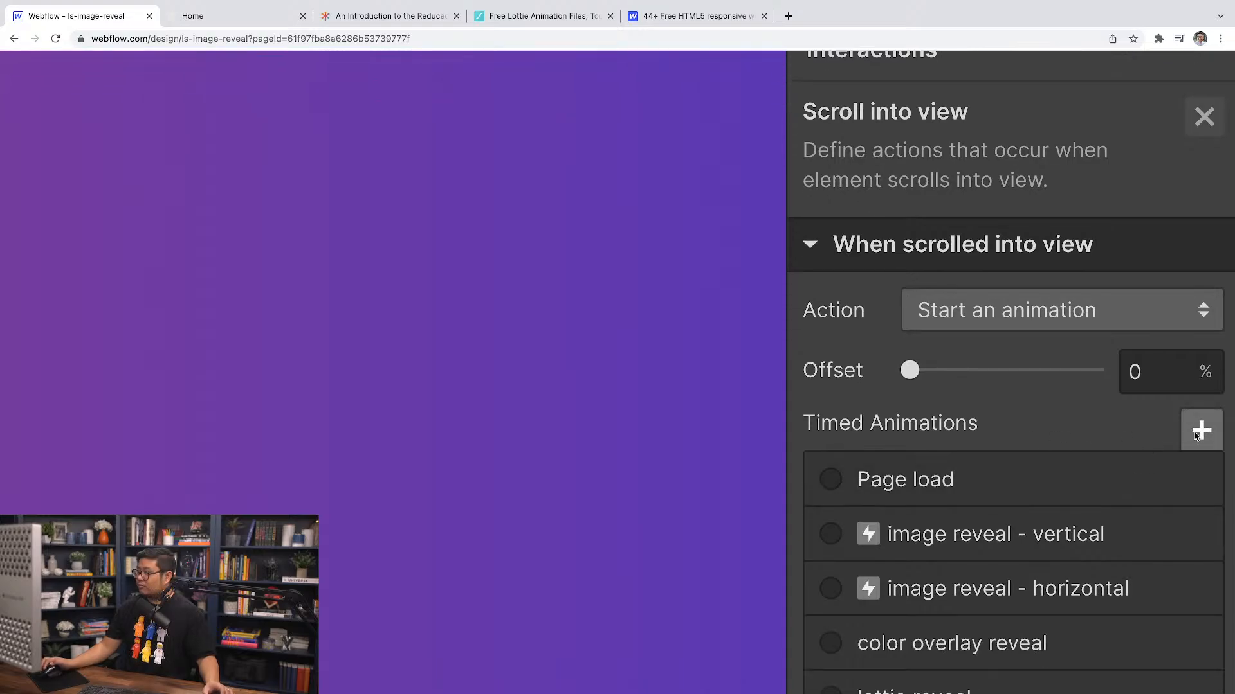
left_click(1200, 431)
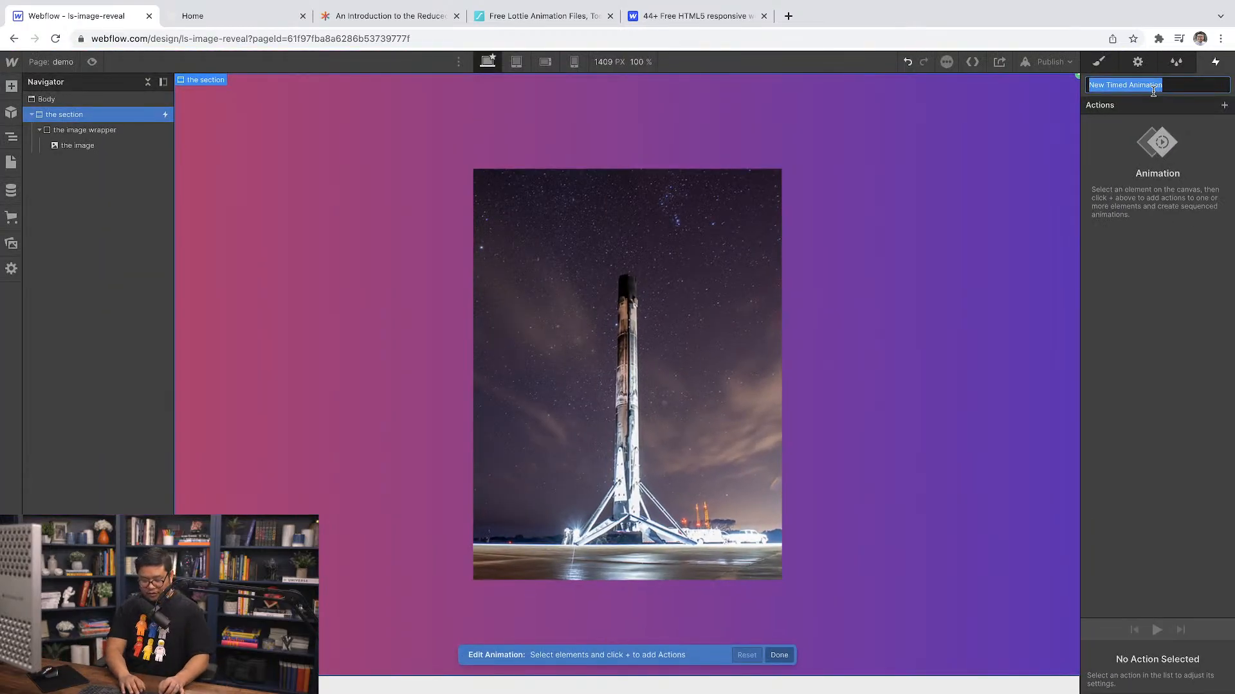
type("image reveal 1")
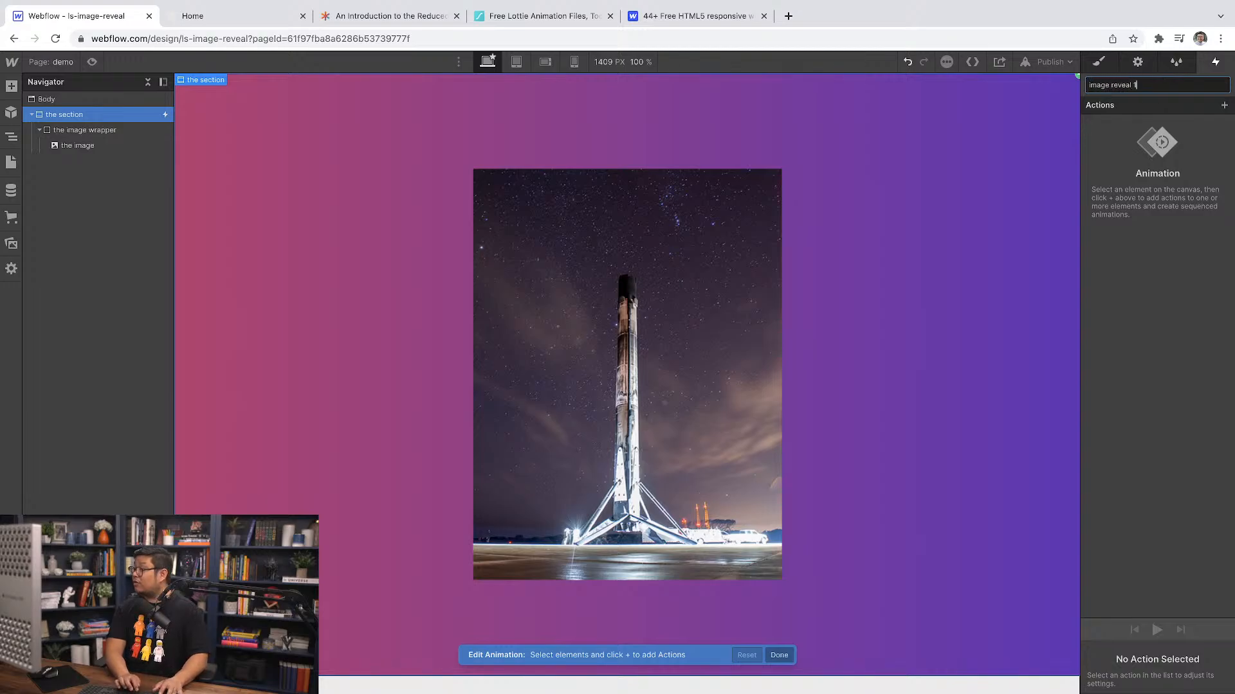
key("Return")
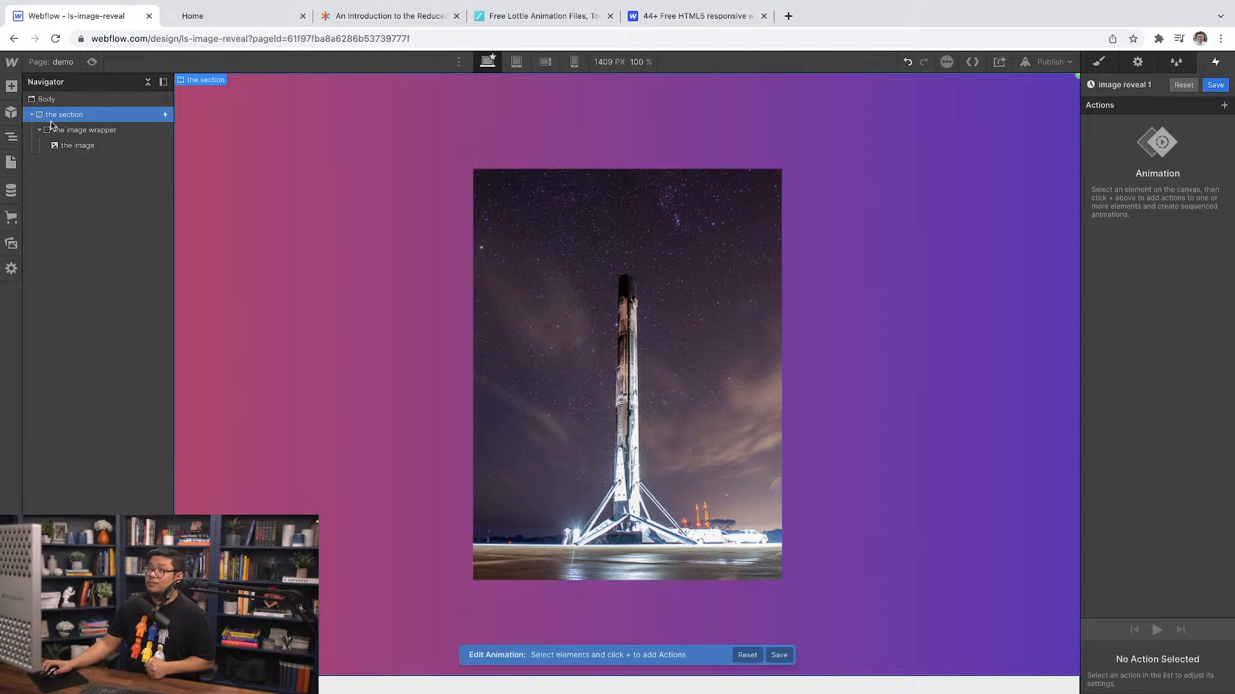
Step: Add a Size action for the image wrapper, set it as initial state, and give it a height of 0 px
left_click(101, 134)
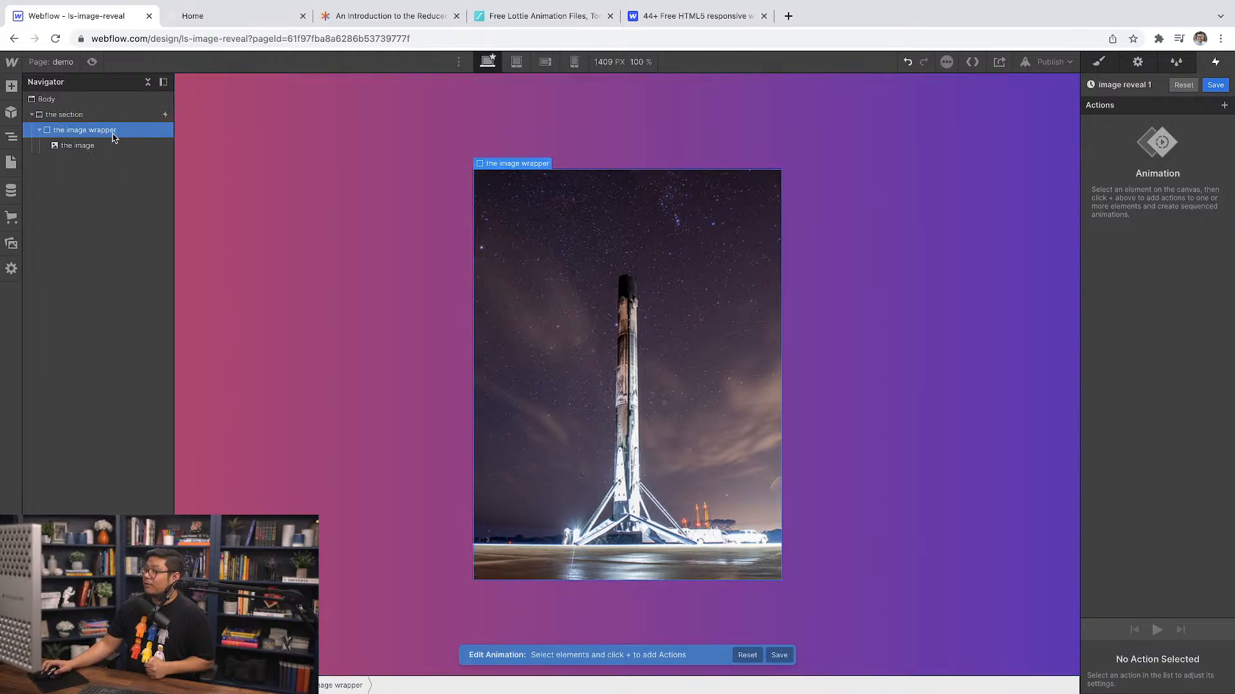
left_click(1224, 106)
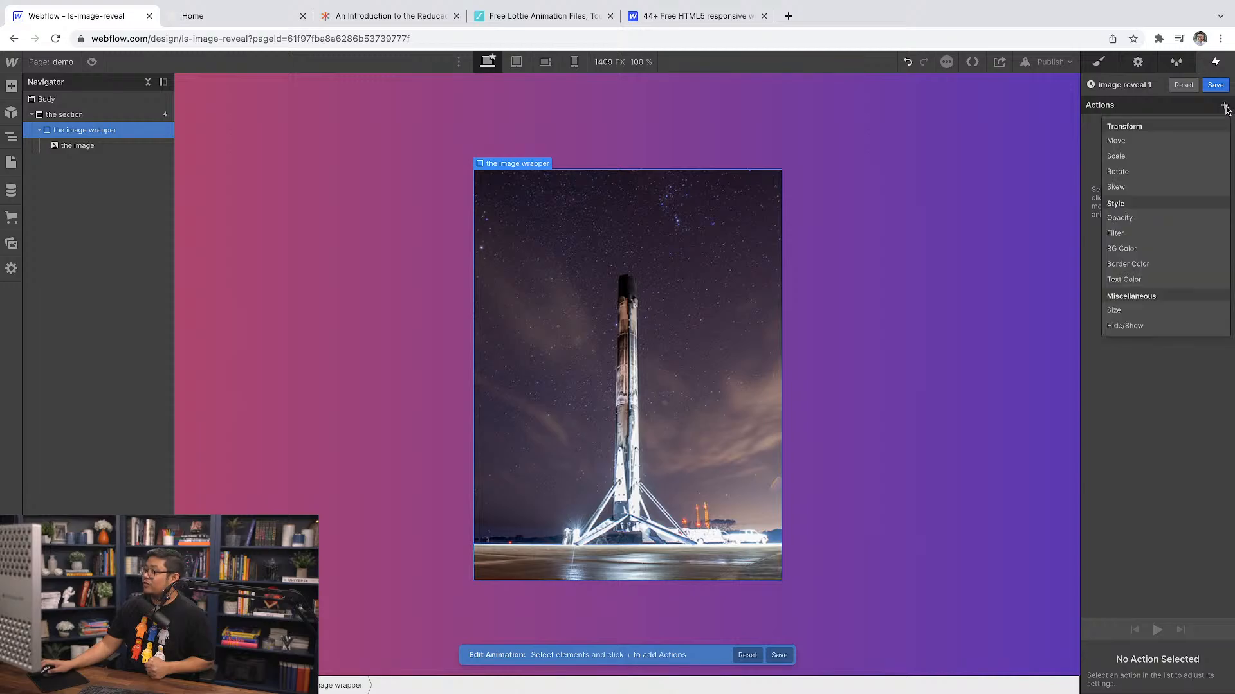
left_click(1140, 312)
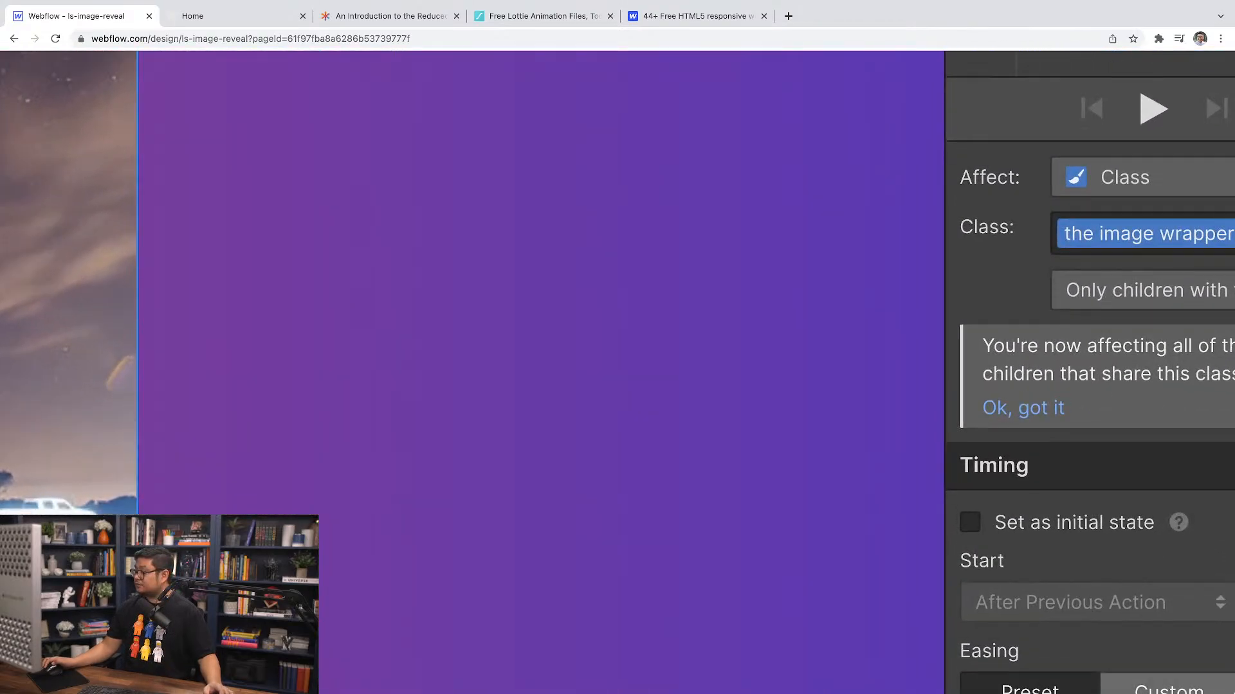
scroll(1077, 511, "down", 3)
left_click(989, 397)
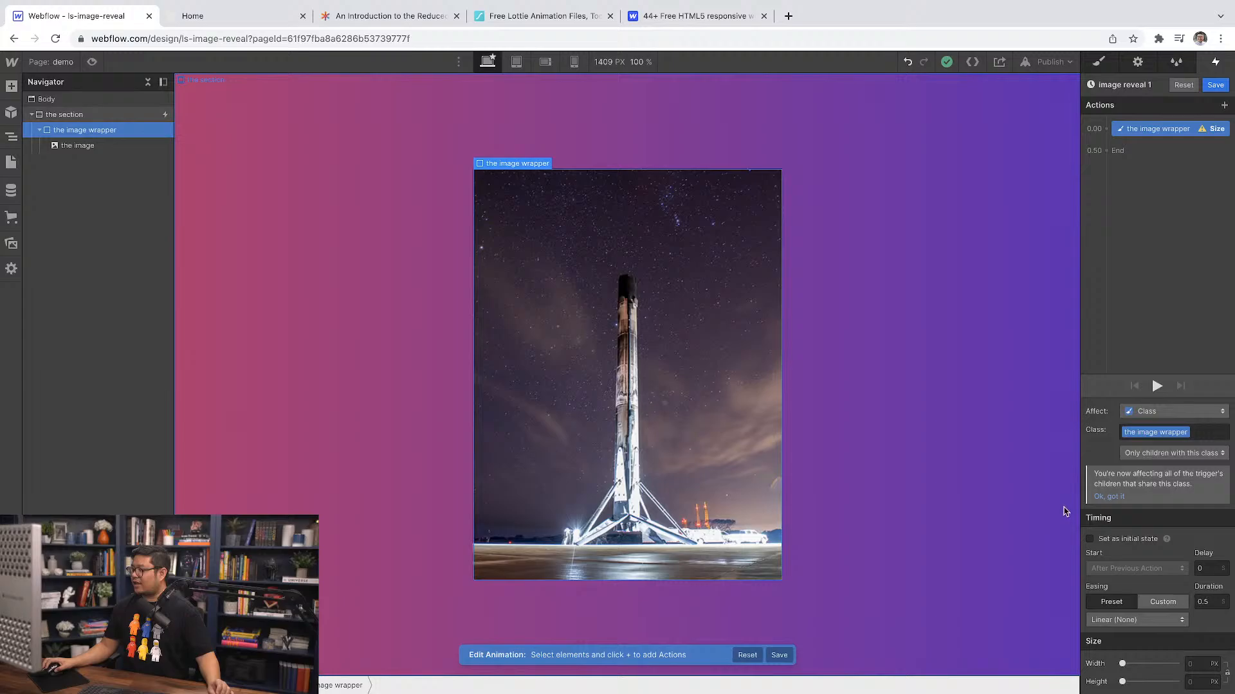
left_click(1106, 540)
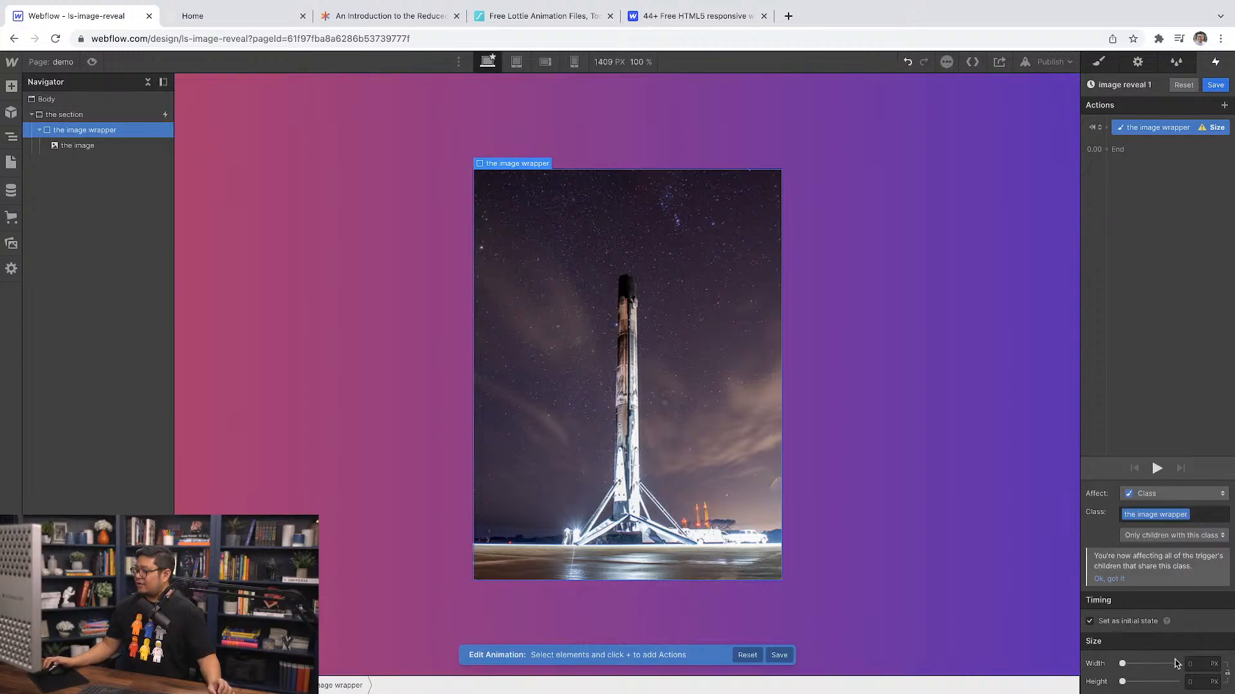
left_click(1195, 681)
type("0")
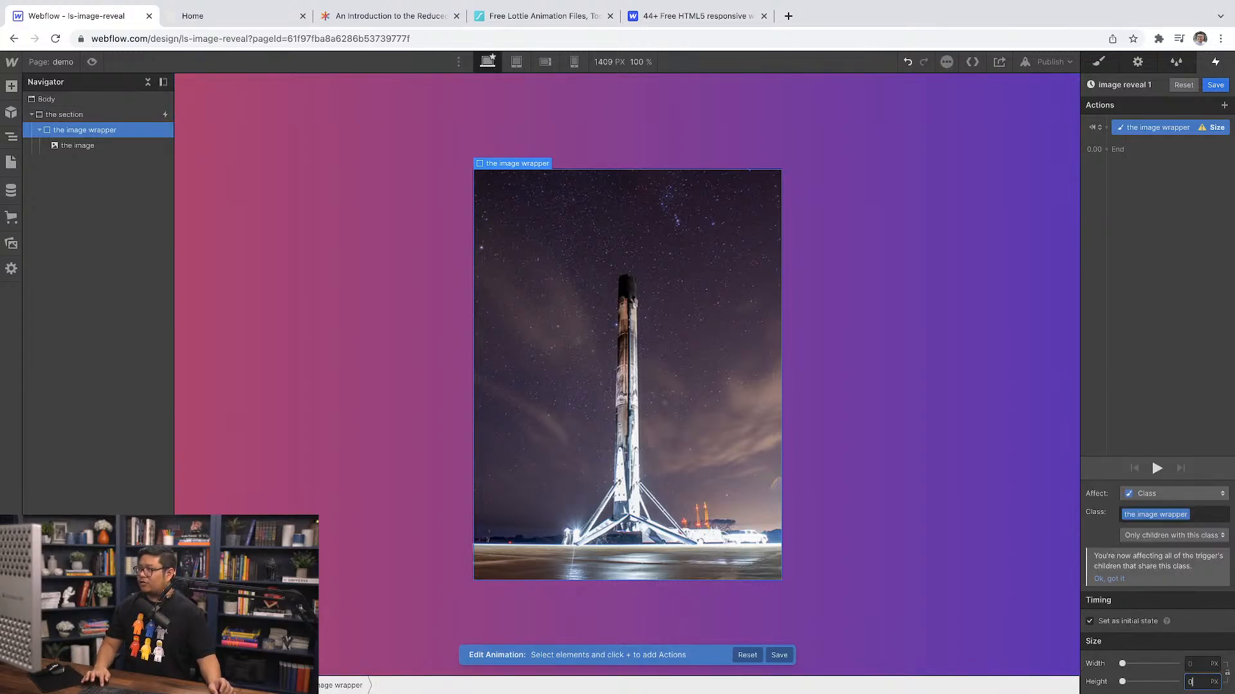
key("Return")
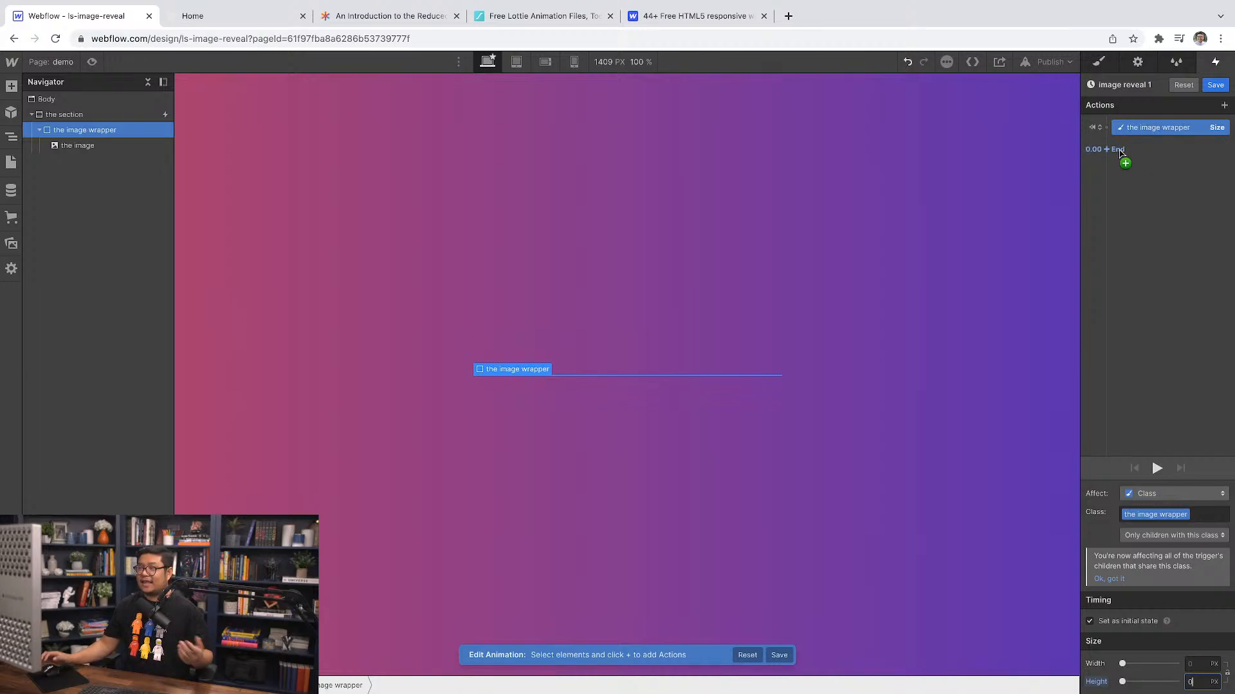
Step: Add a second Size action for the image wrapper after the initial state, with a height of 640 px
left_click(1120, 152)
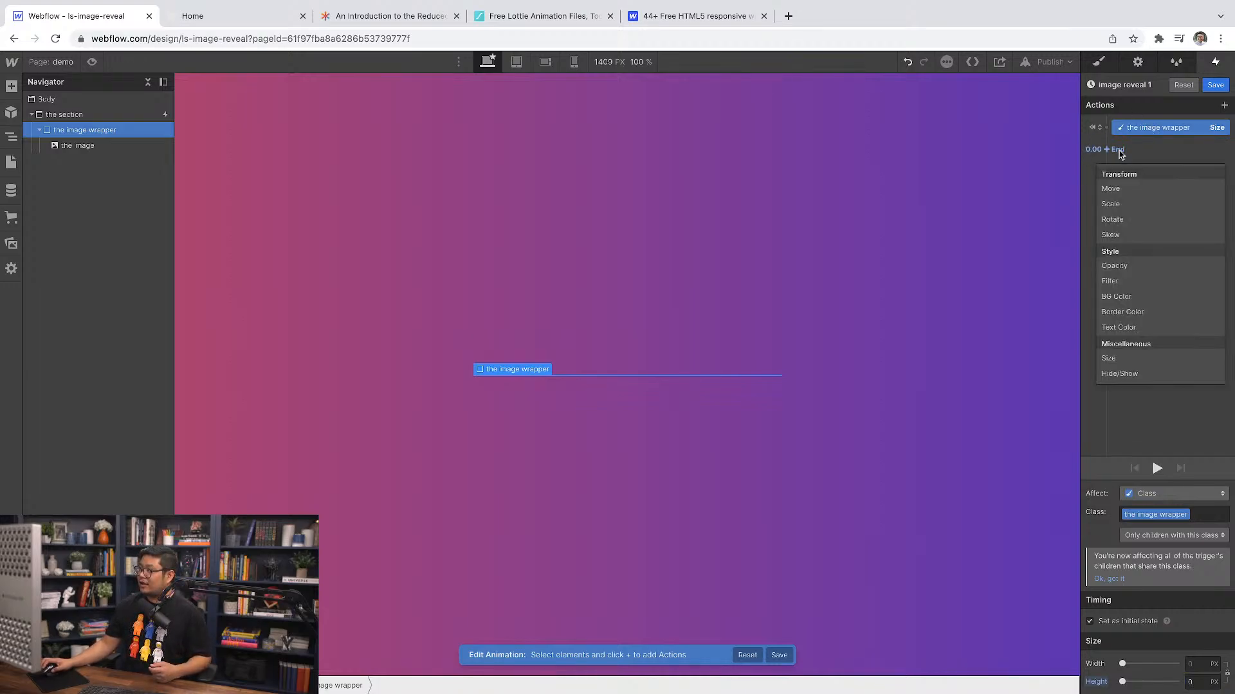
left_click(1119, 362)
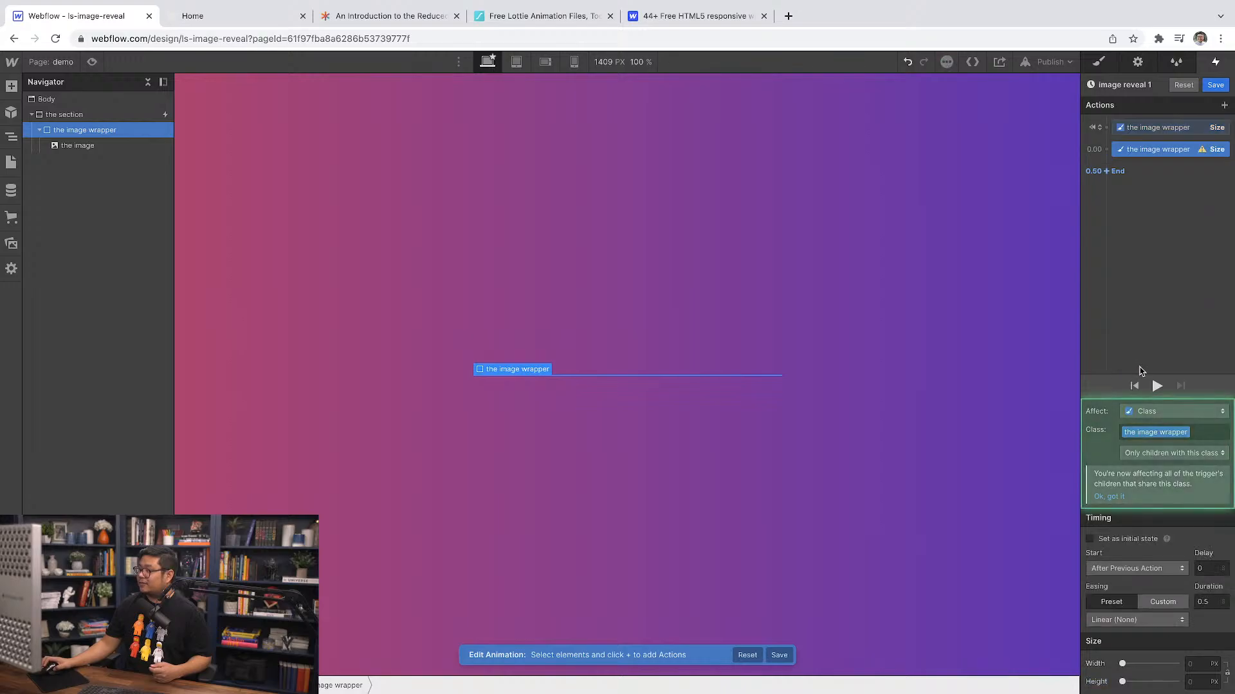
left_click(1194, 682)
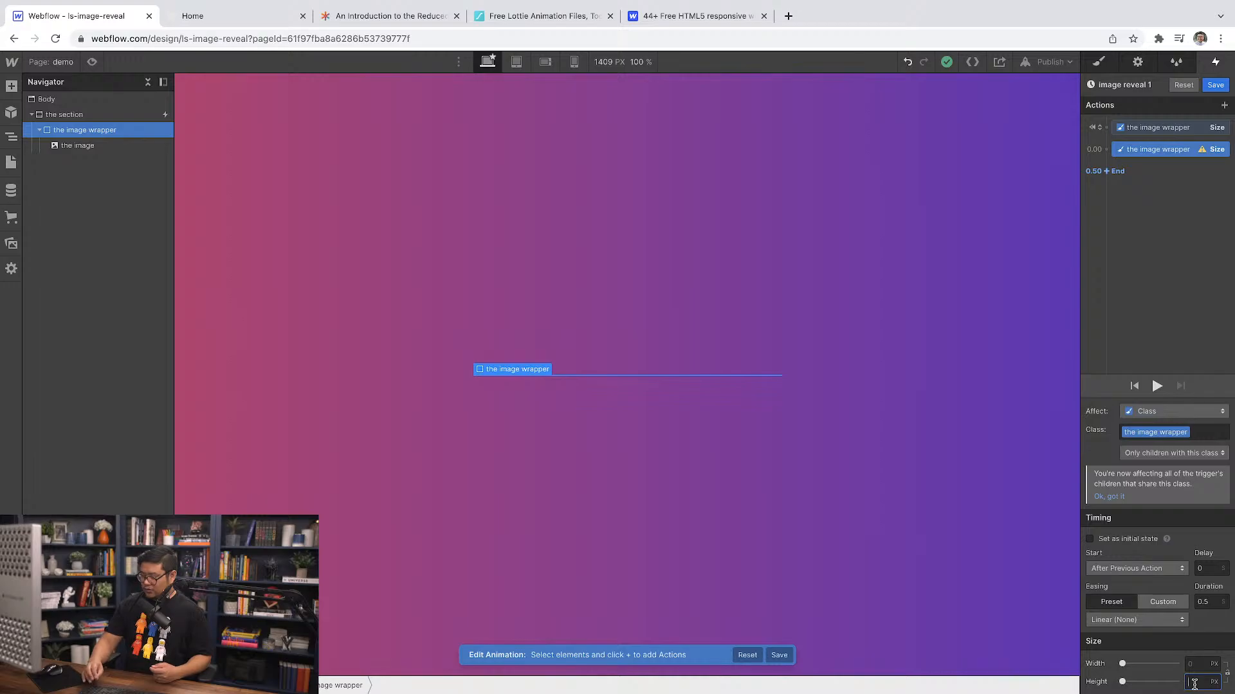
type("640")
key("Return")
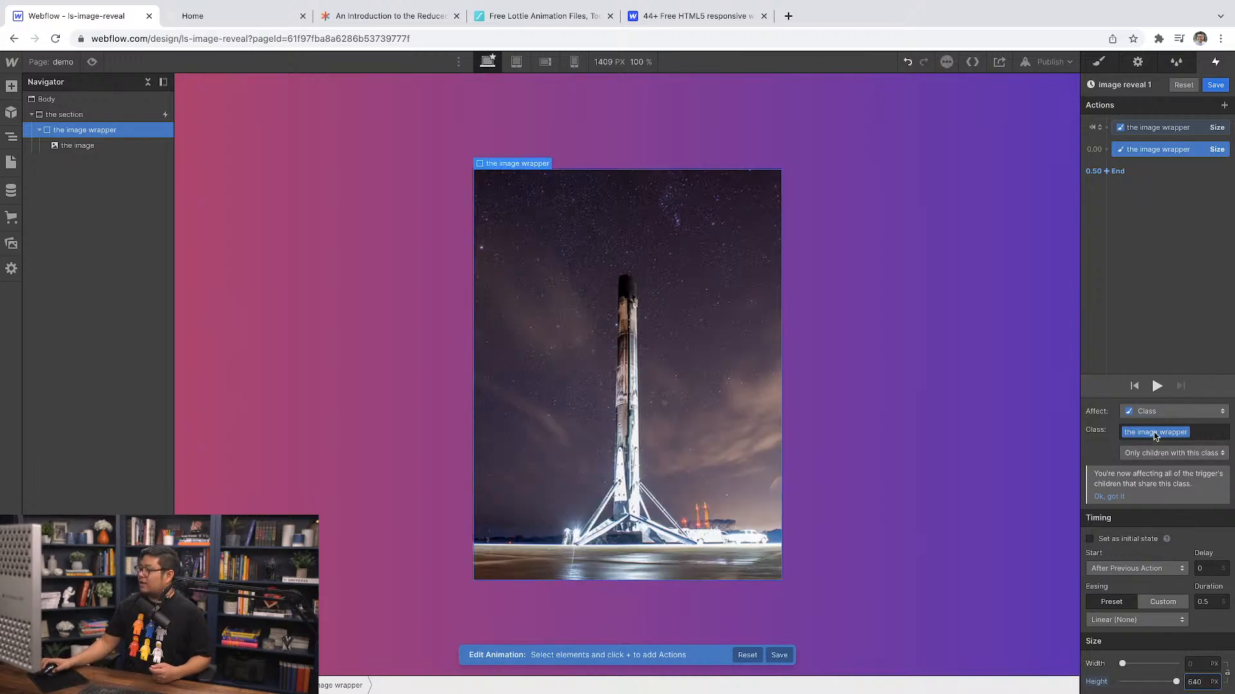
Step: Play the image reveal animation several times to preview it
left_click(1156, 386)
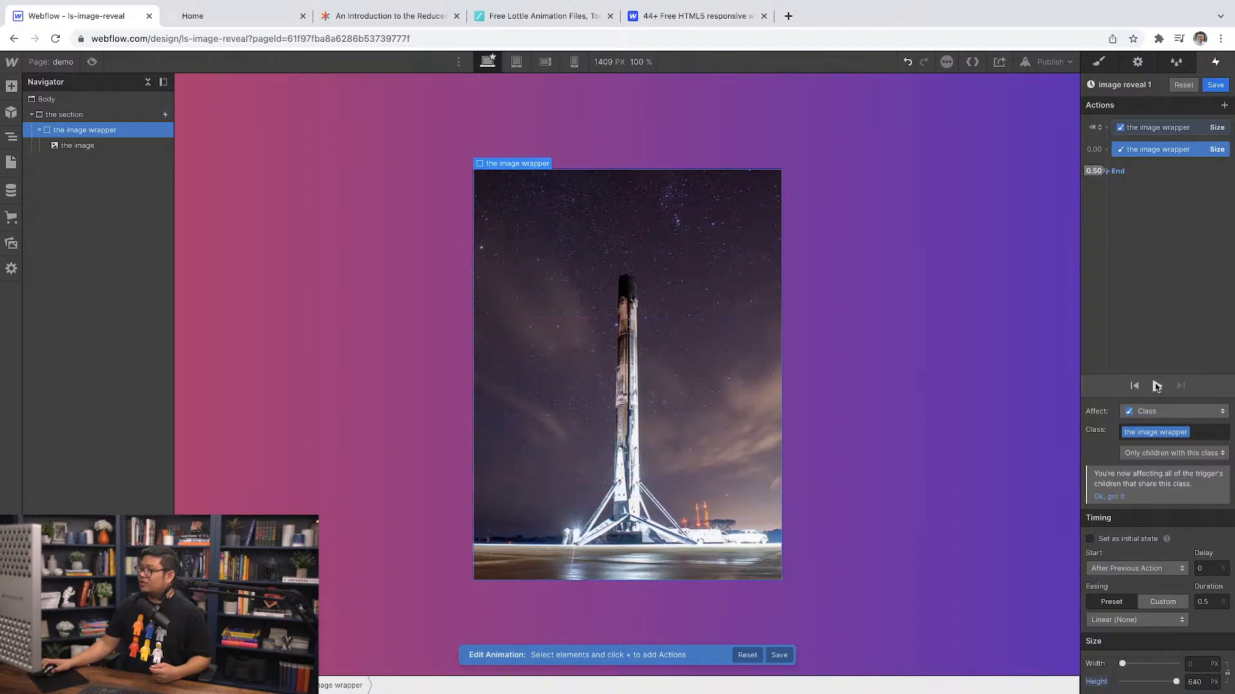
left_click(1157, 387)
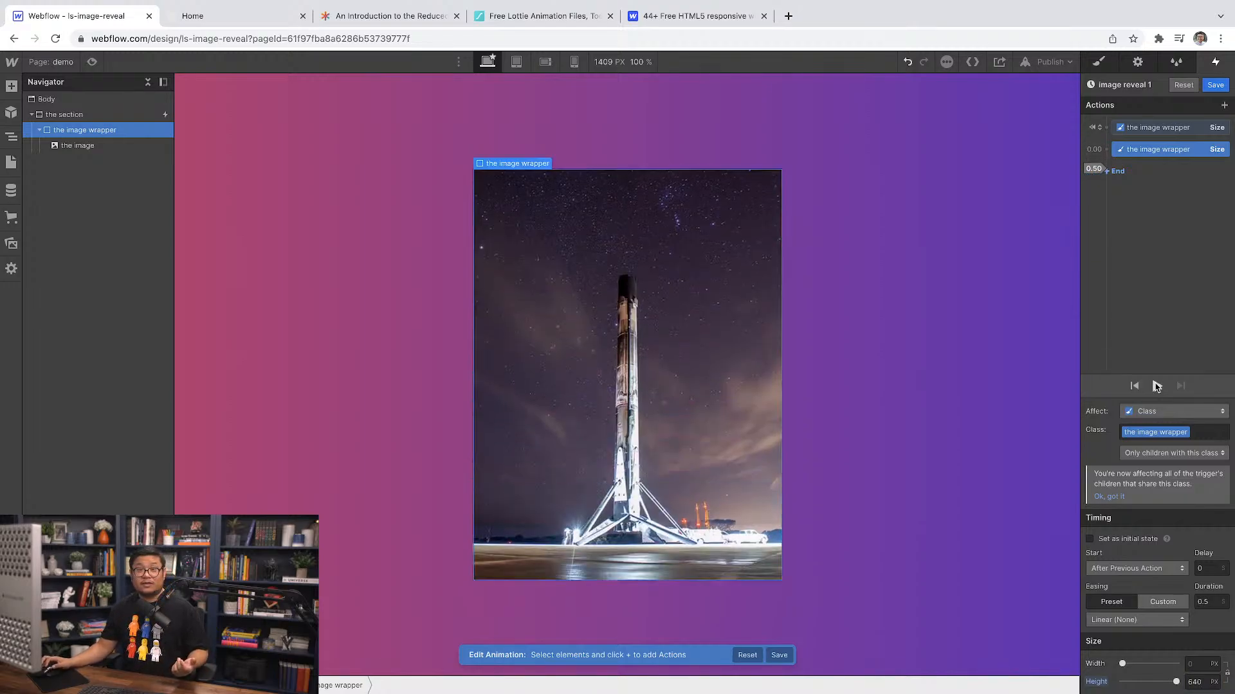
left_click(1156, 387)
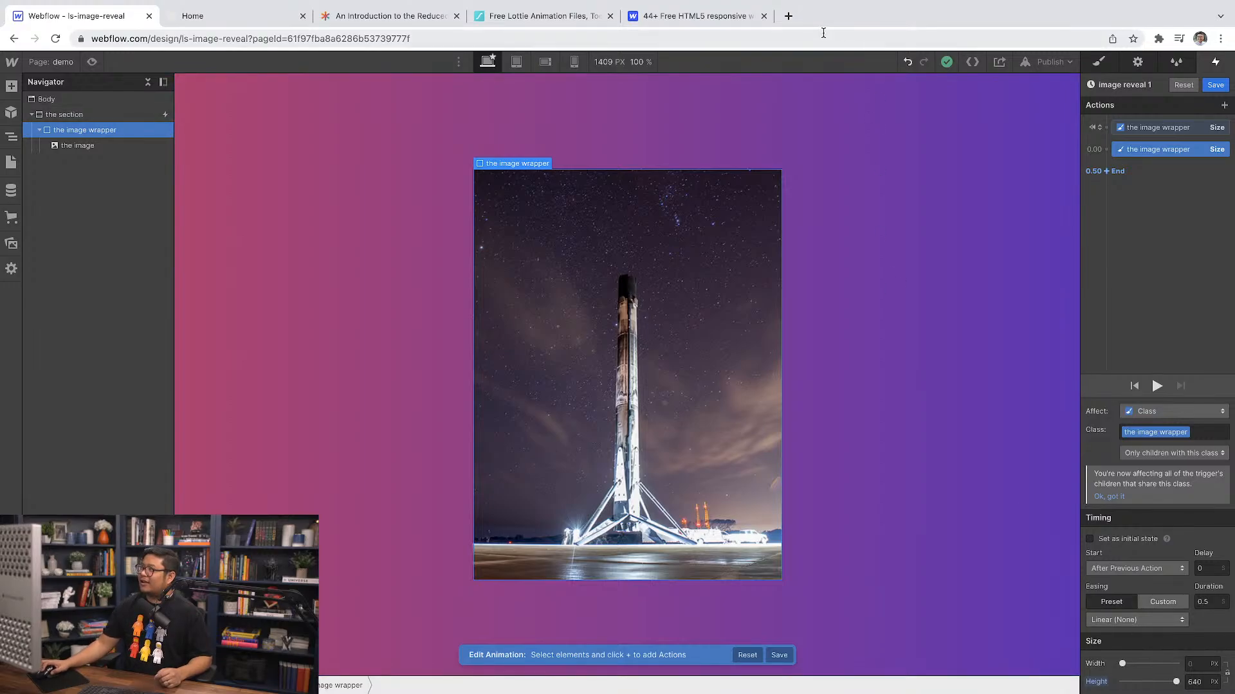
Step: Open easings.net in a new browser tab and examine the easing curves, such as easeInSine and easeInOutCubic
left_click(786, 18)
type("easings")
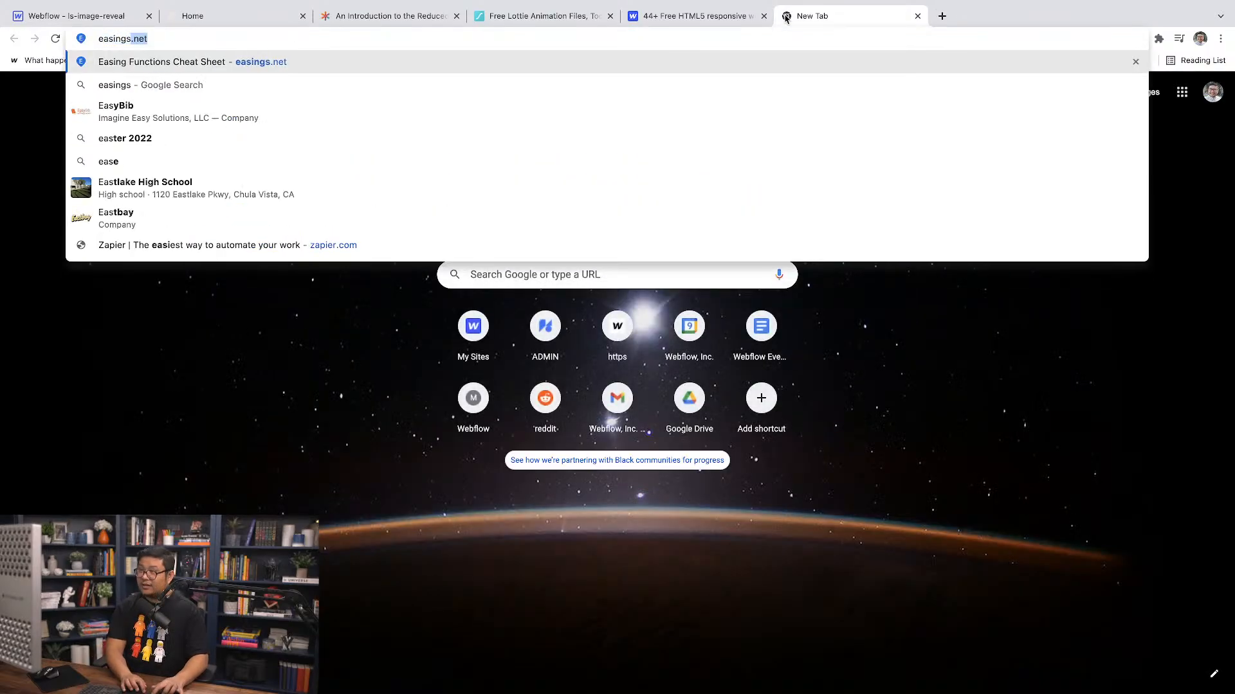
key("Return")
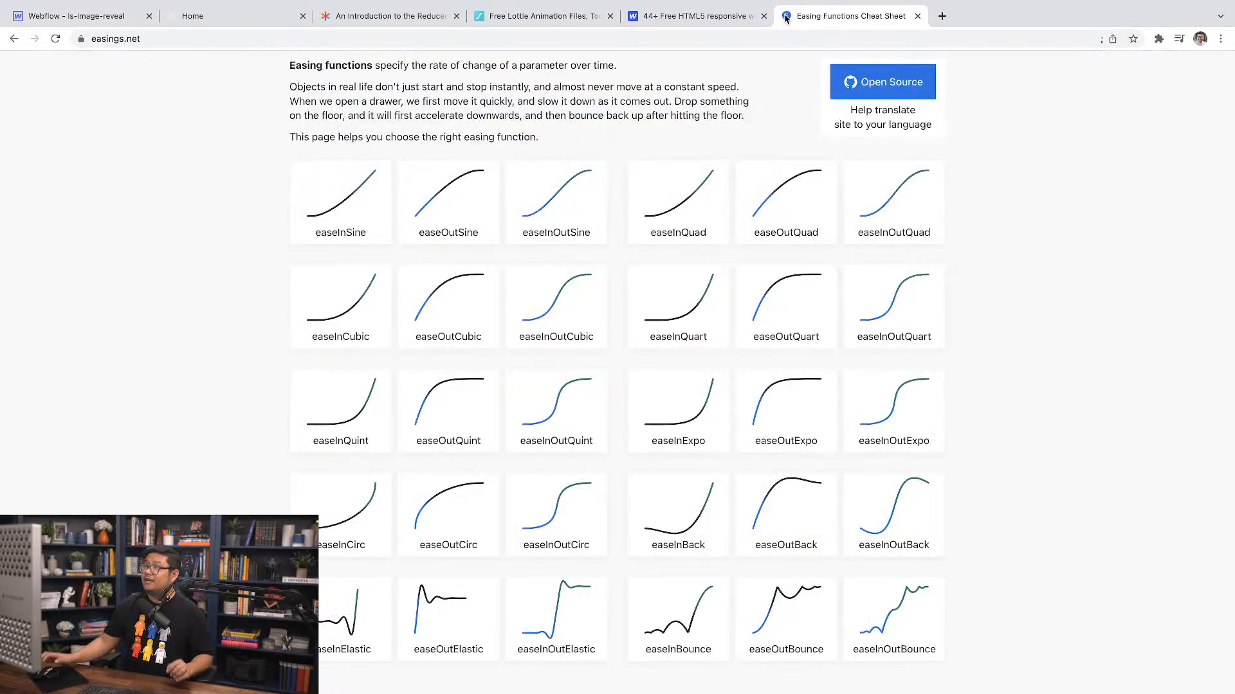
left_click(636, 40)
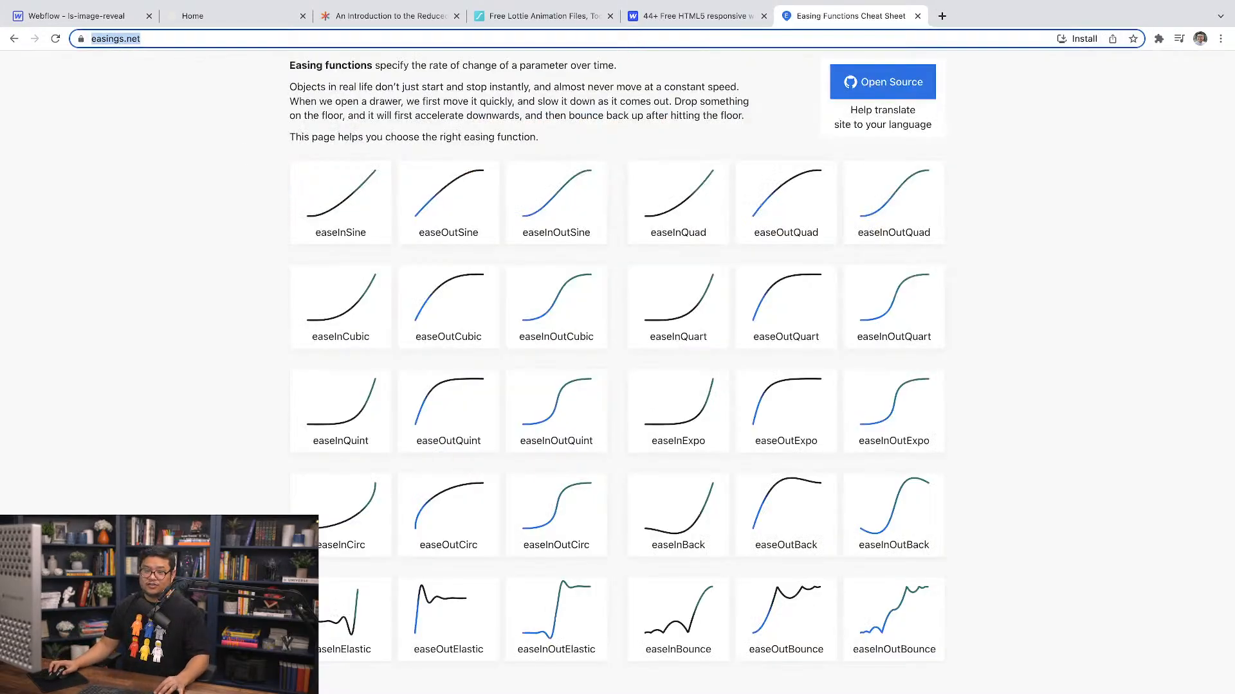
key("super+Tab")
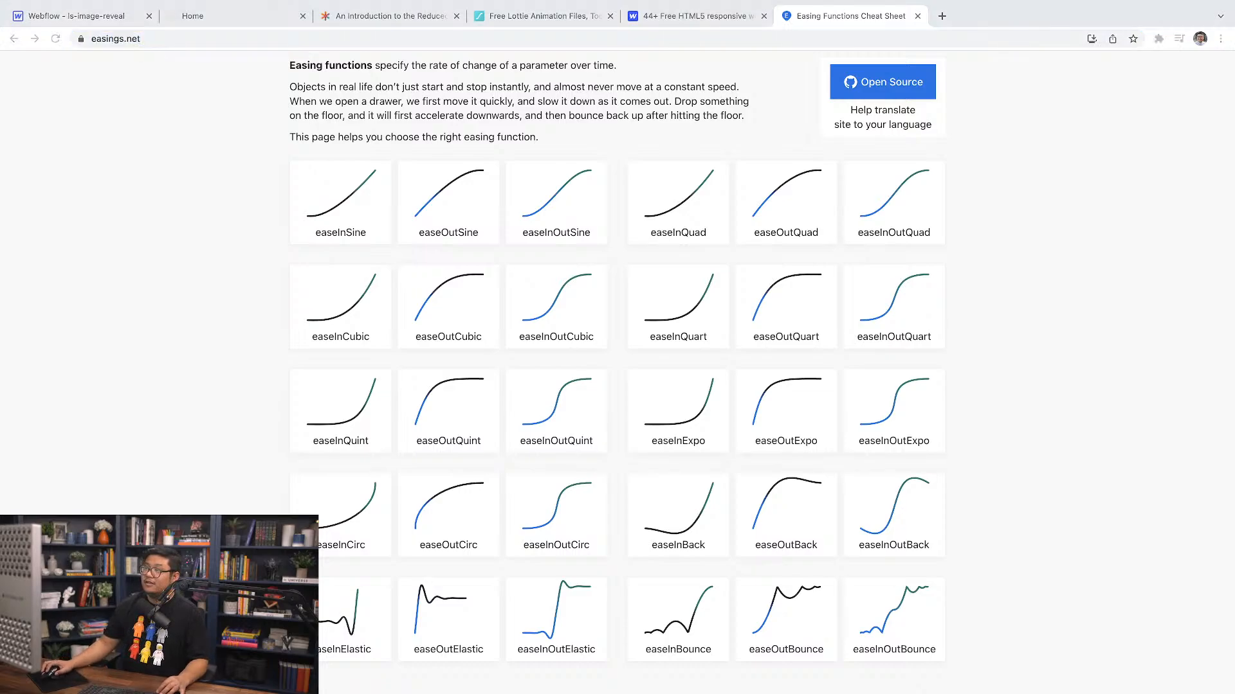
key("super+Tab")
left_click(230, 215)
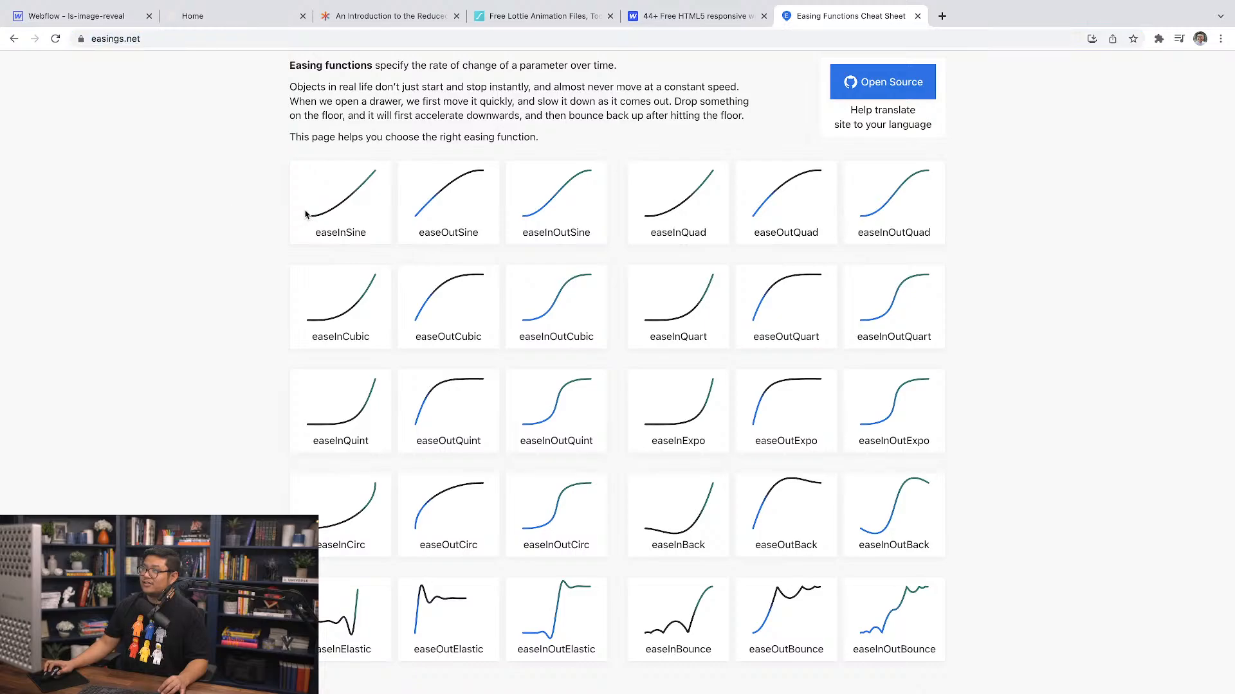
mouse_move(330, 210)
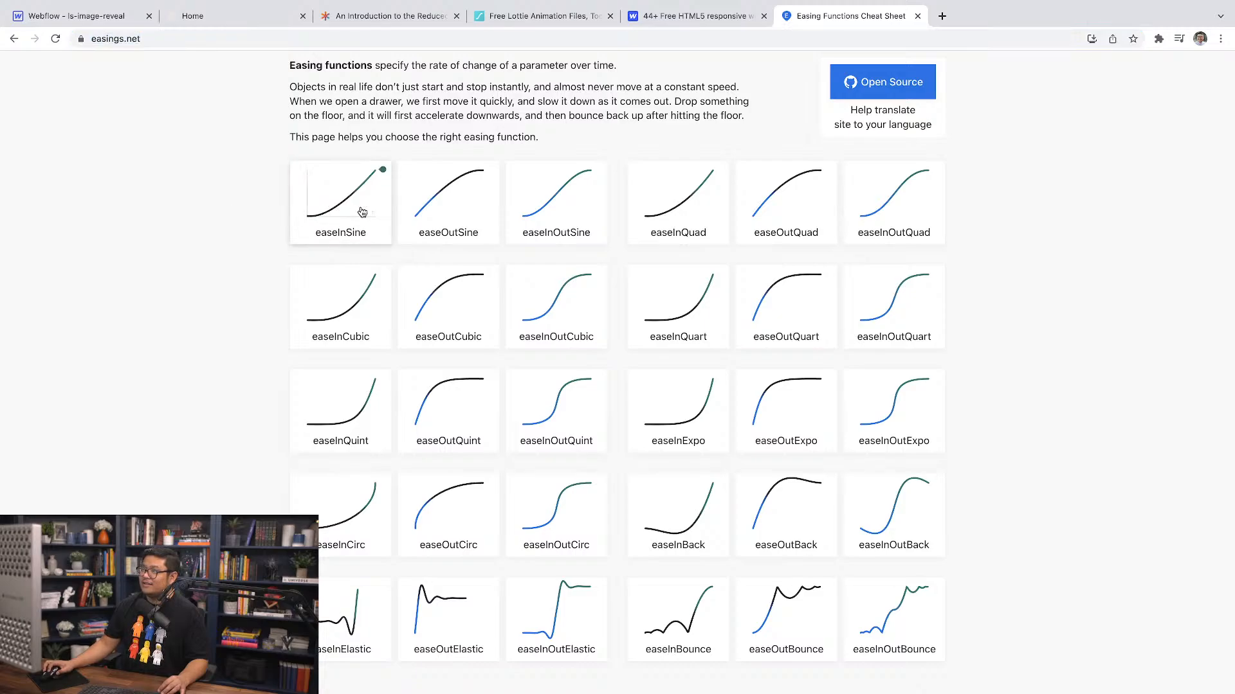
mouse_move(561, 299)
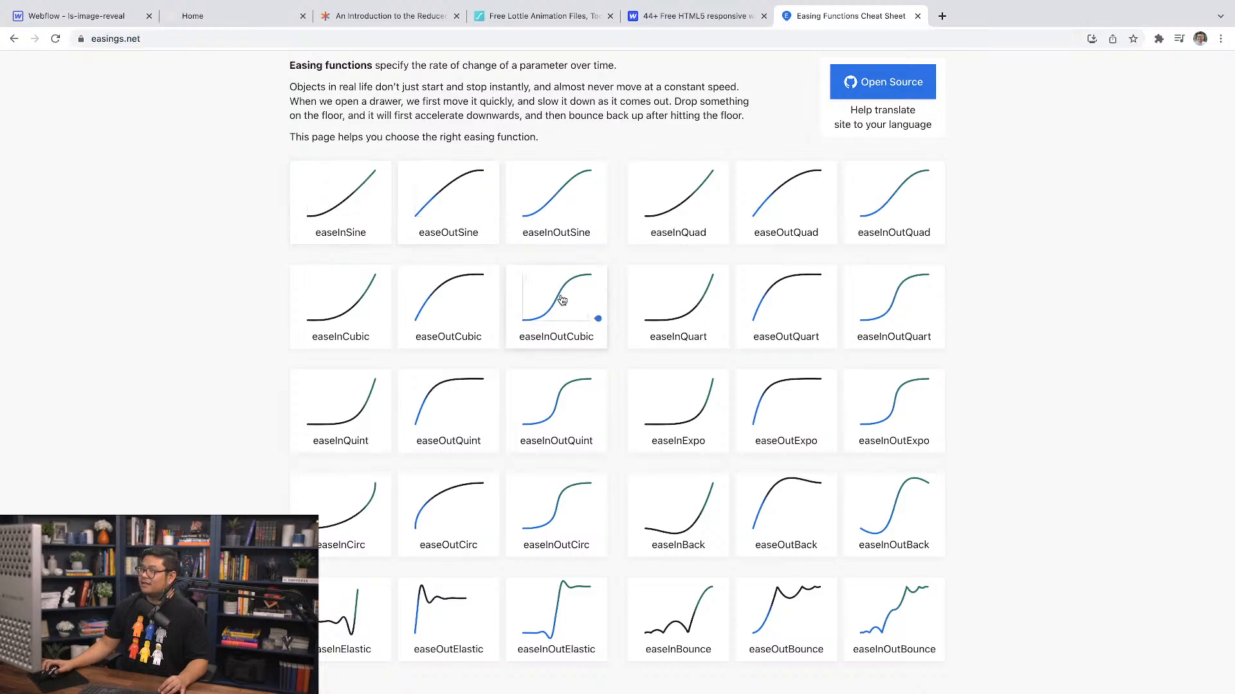
mouse_move(687, 322)
Step: Return to the Webflow tab, set the easing of the image wrapper's 640 px Size action to In Out Cubic, and preview it
left_click(110, 18)
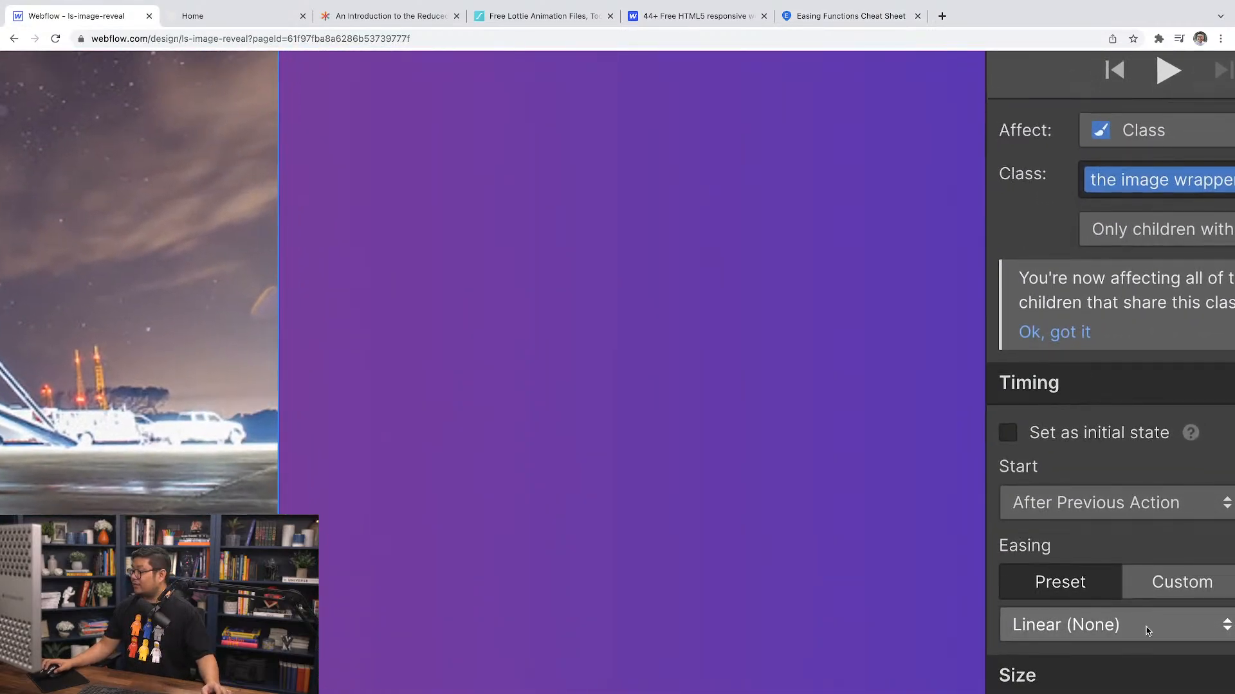
left_click(1150, 620)
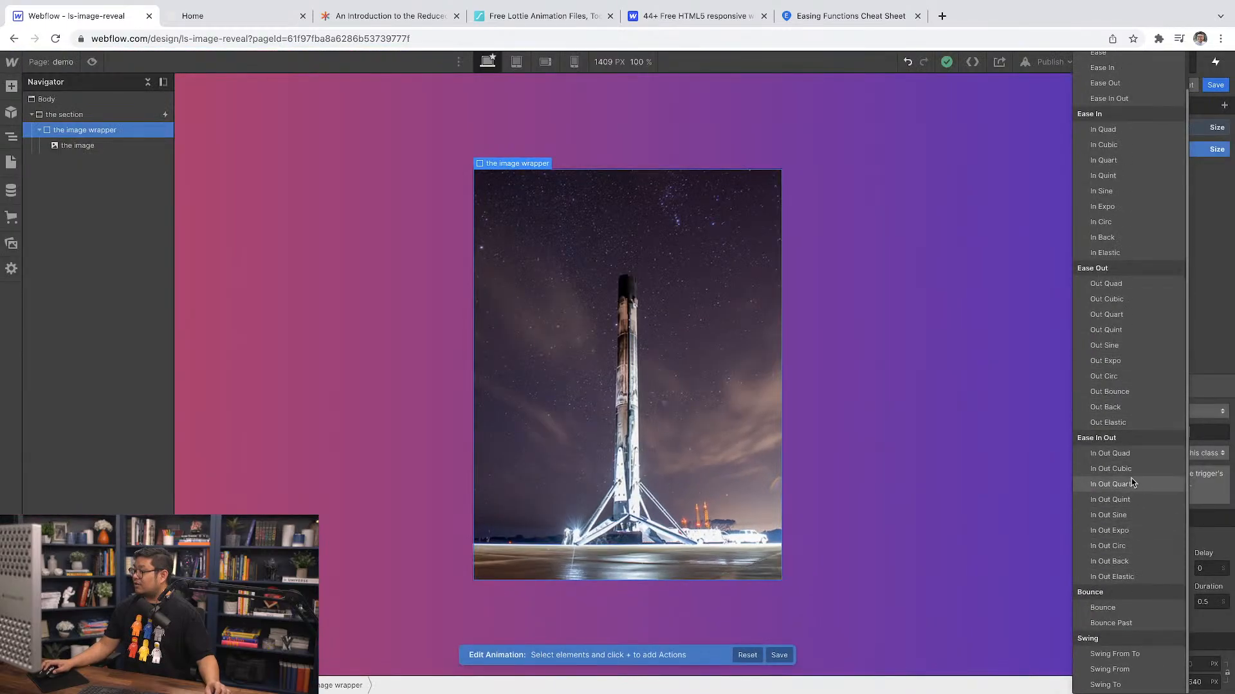
left_click(1125, 364)
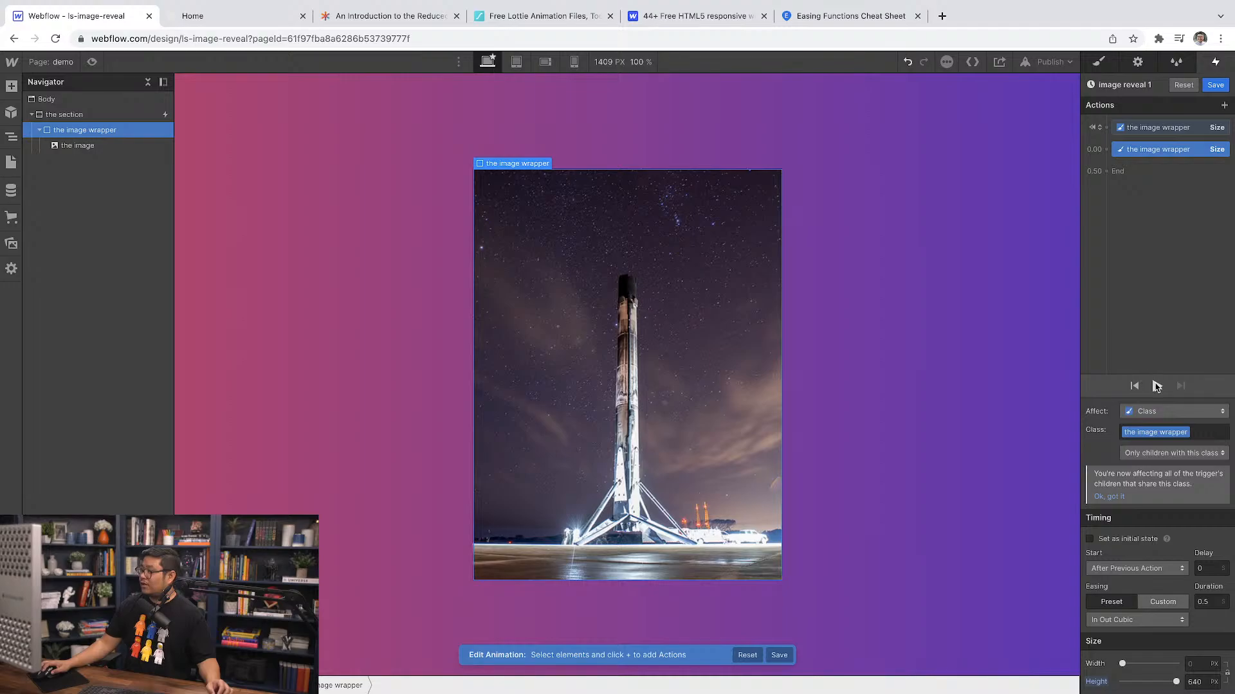
left_click(1156, 386)
left_click(1157, 386)
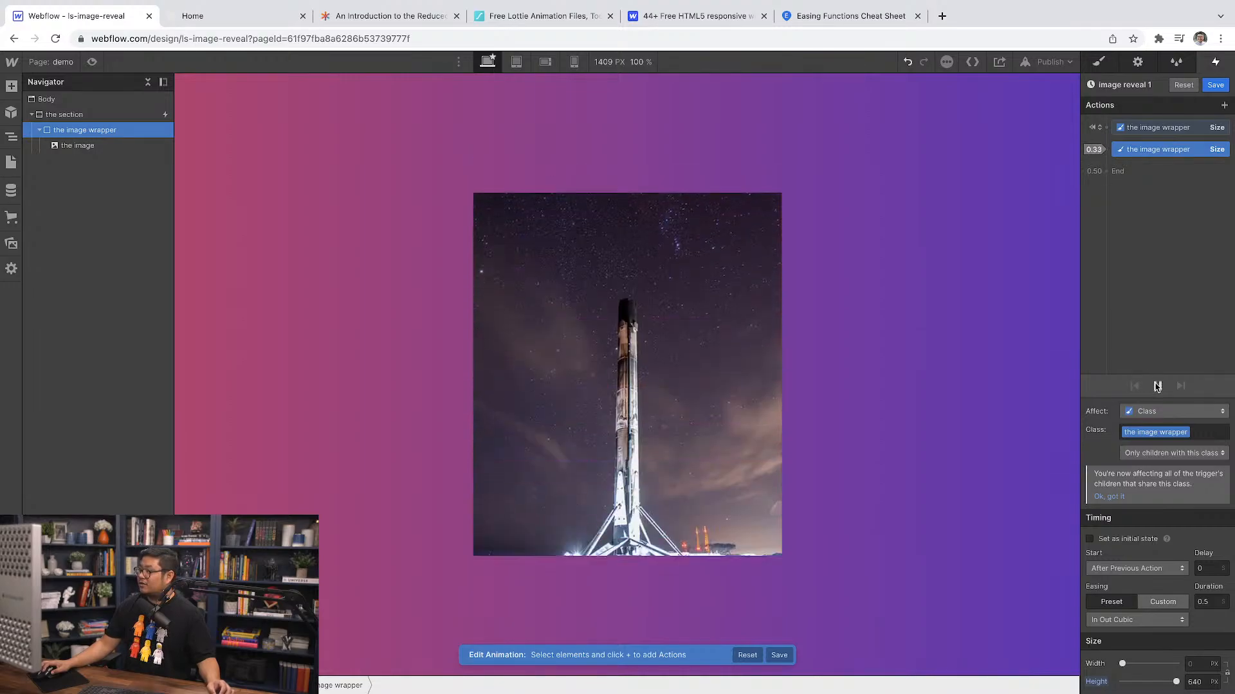
Step: Try a 1.5-second duration for the image wrapper's 640 px Size action and play the animation
left_click(1209, 603)
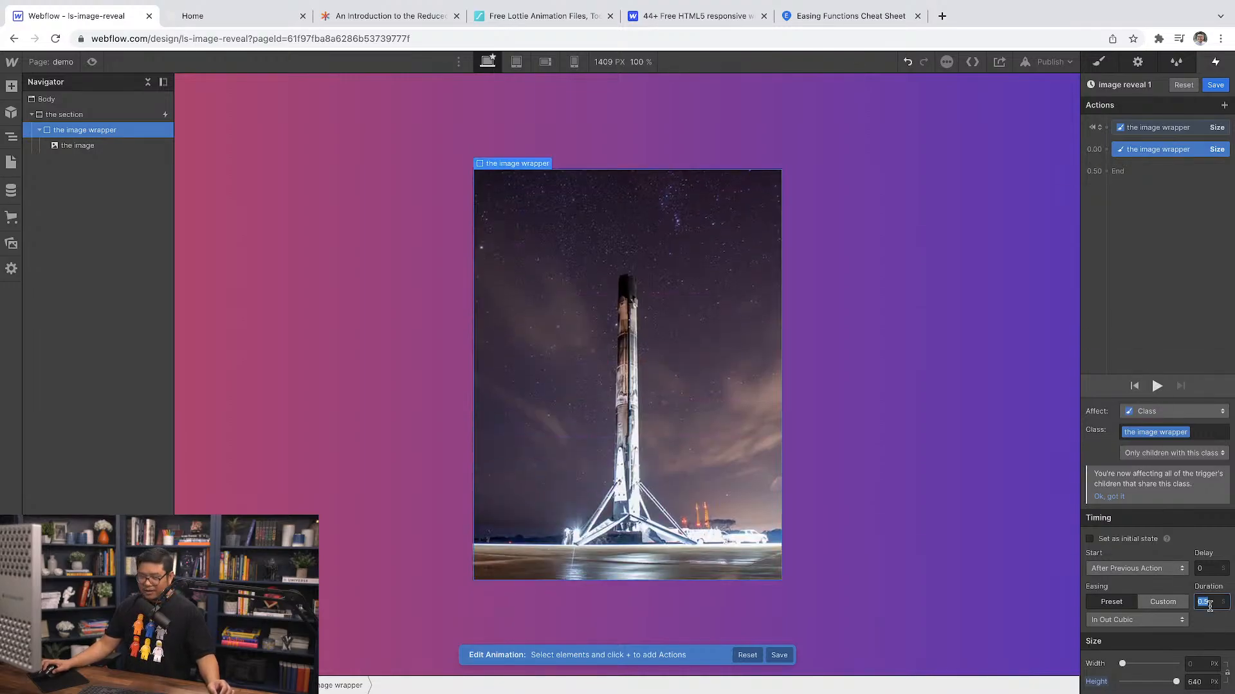
type("1.5")
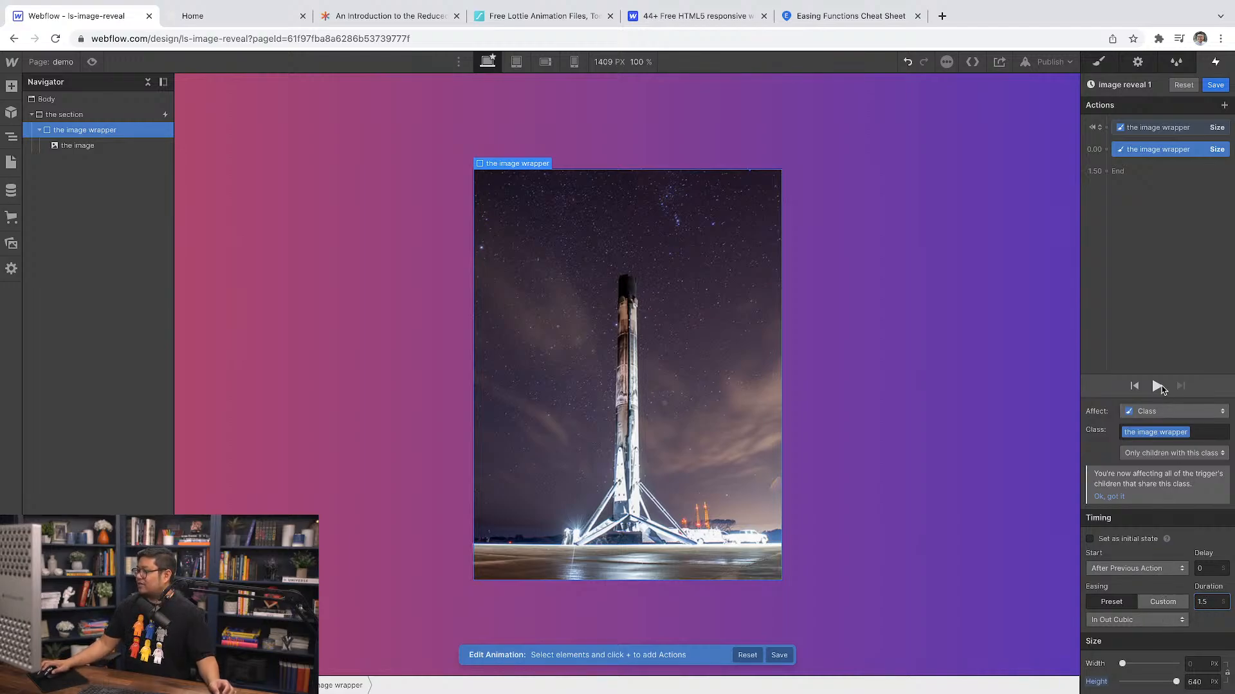
left_click(1156, 386)
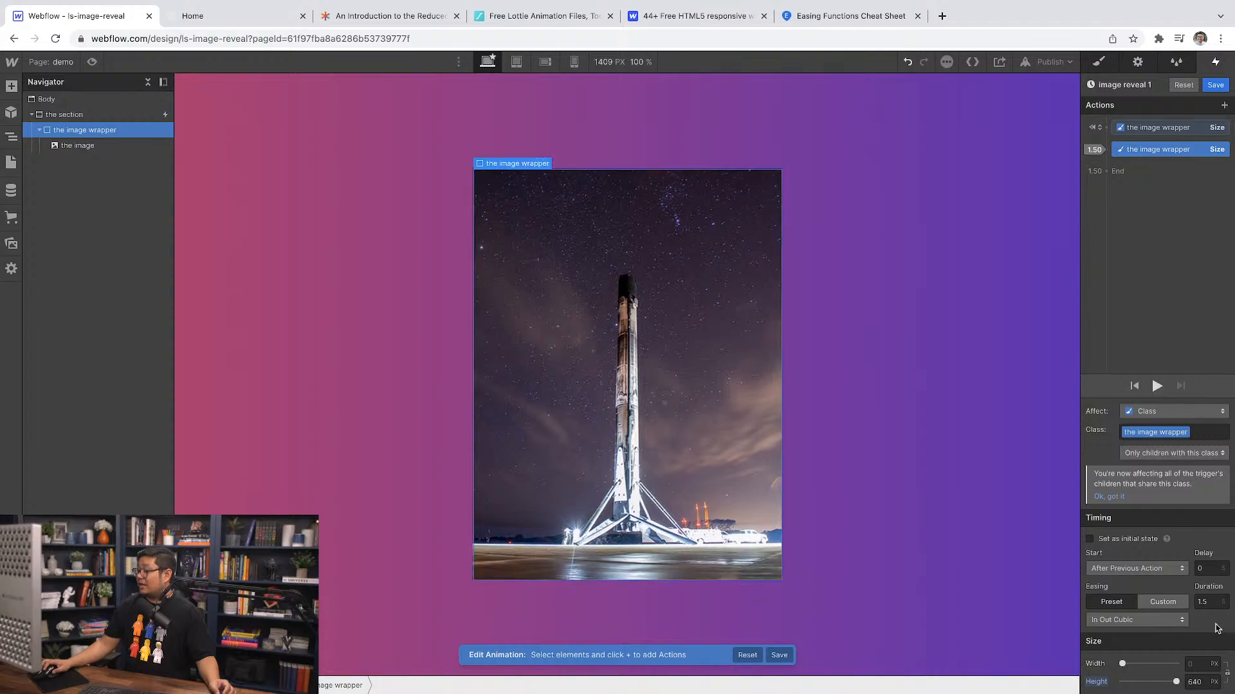
Step: Set the duration of the image wrapper's 640 px Size action to 0.75 seconds and preview the reveal
left_click(1208, 600)
type("0.75")
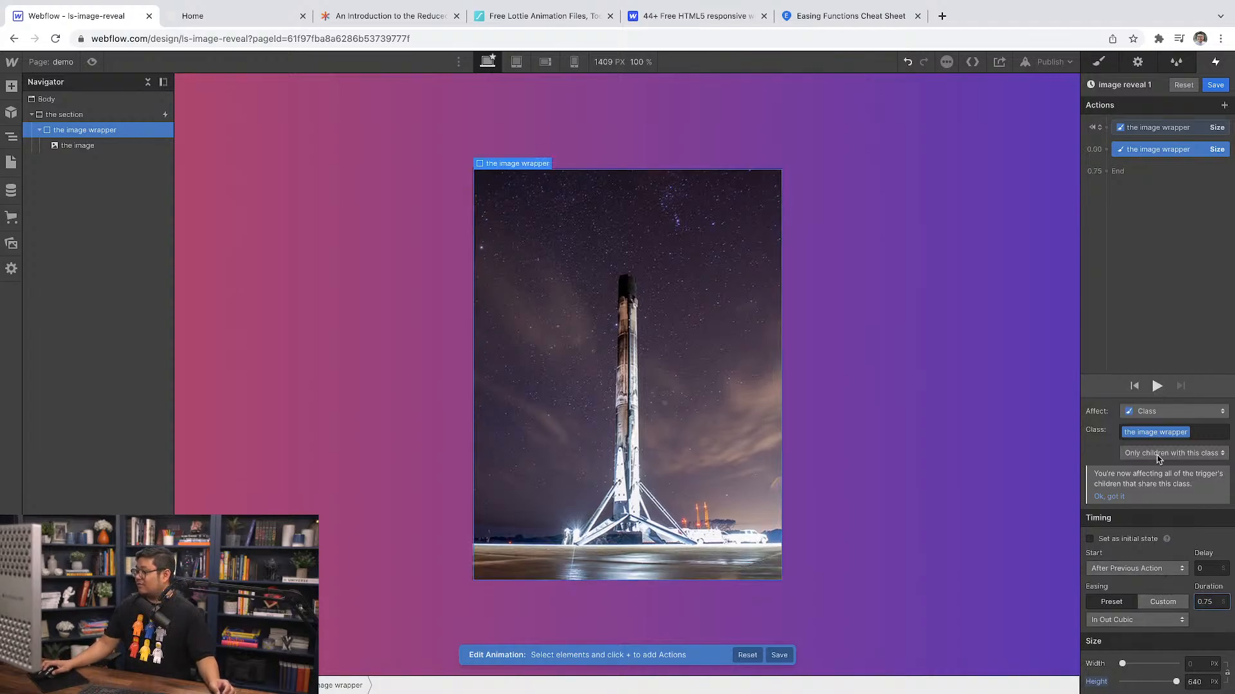
left_click(1157, 386)
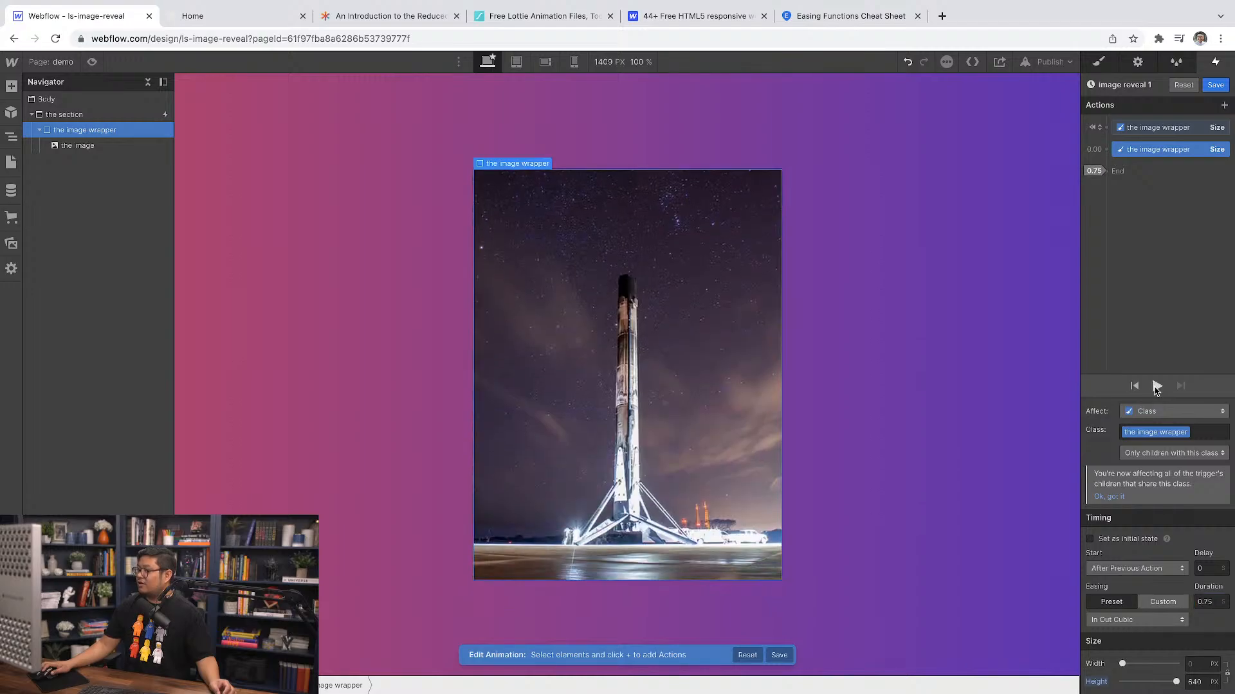
left_click(1157, 386)
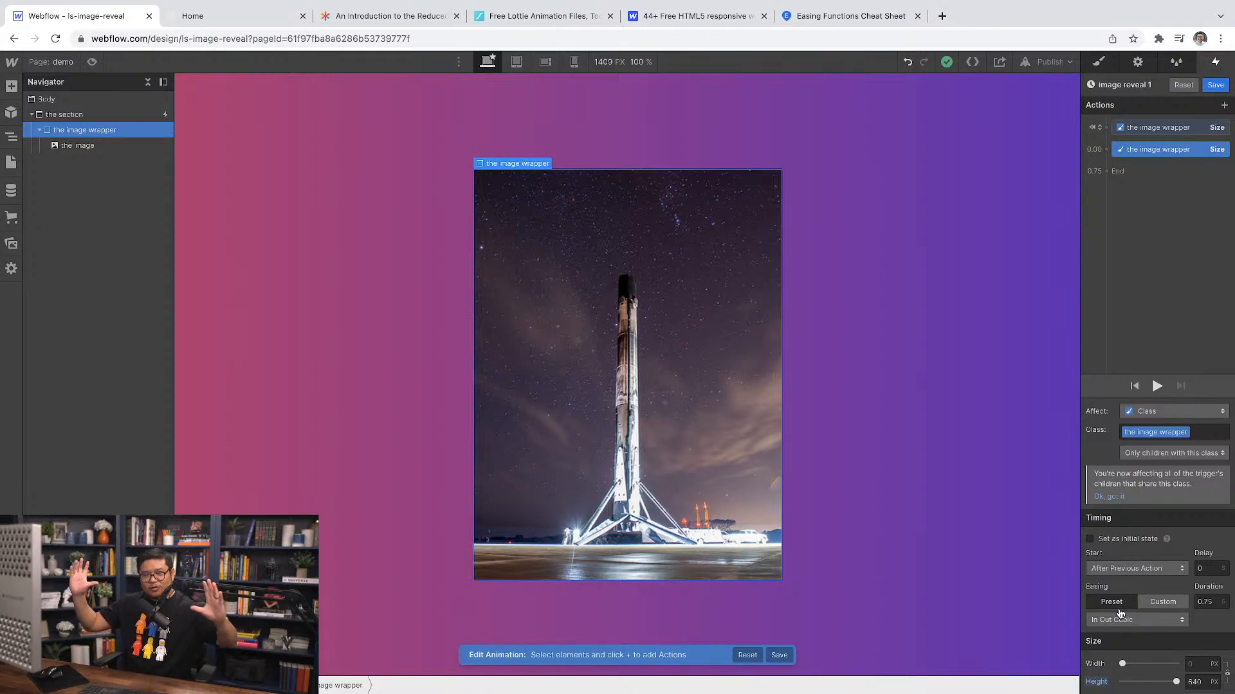
Step: Add a Scale action for the image in the initial-state group, with X and Y scale set to 1.5
left_click(579, 196)
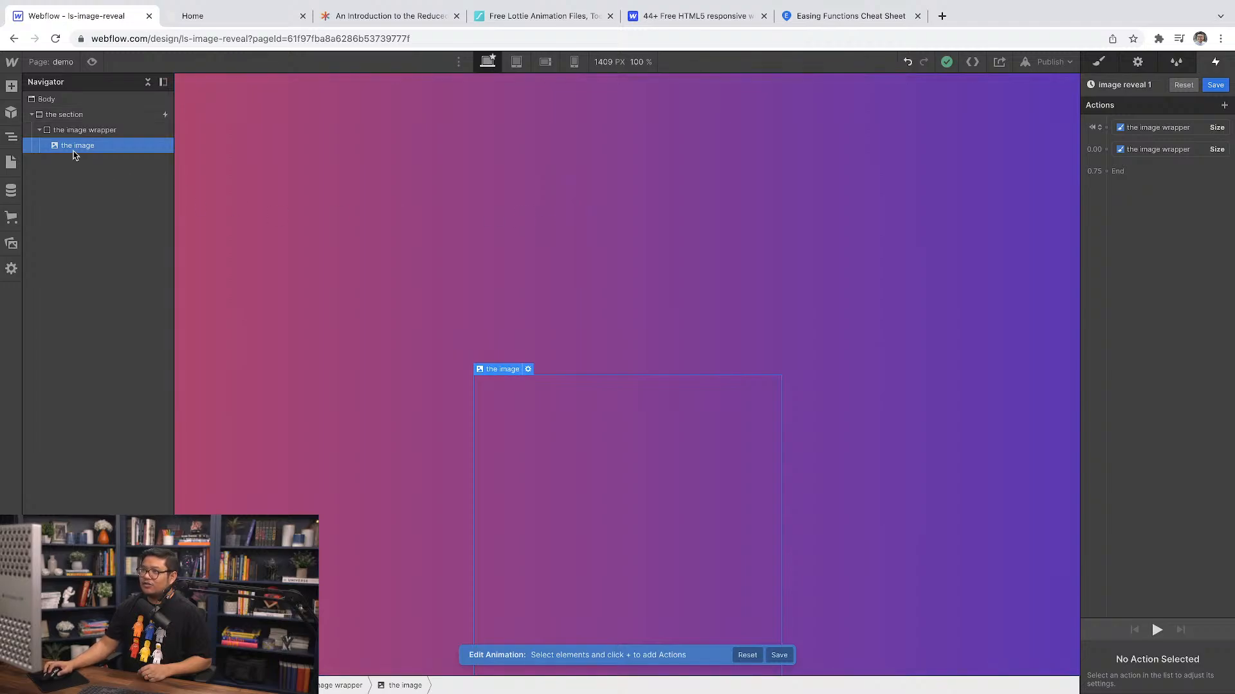
left_click(1107, 127)
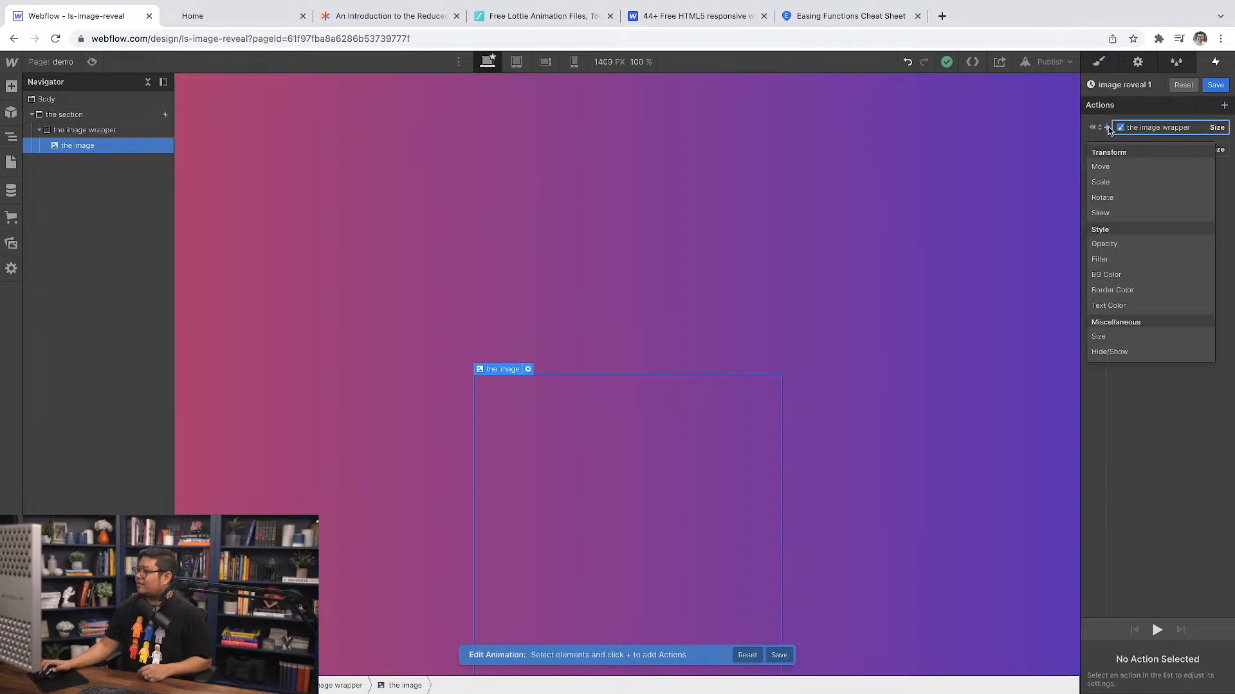
left_click(1106, 183)
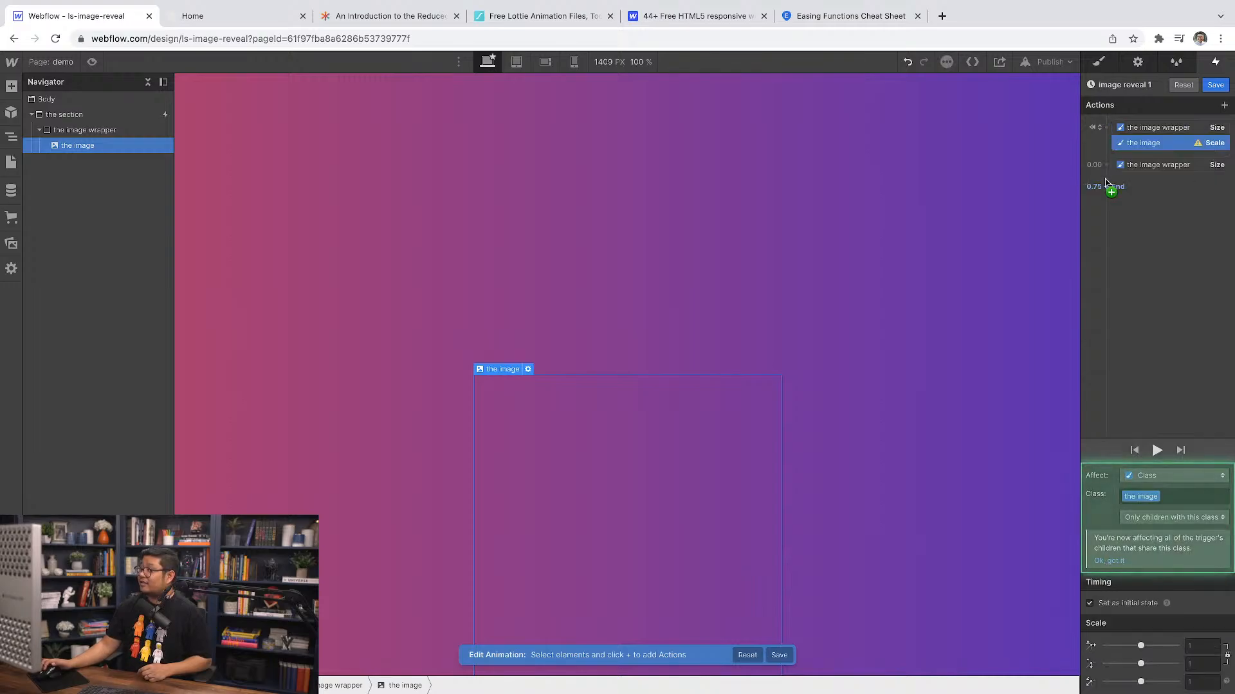
left_click(1195, 648)
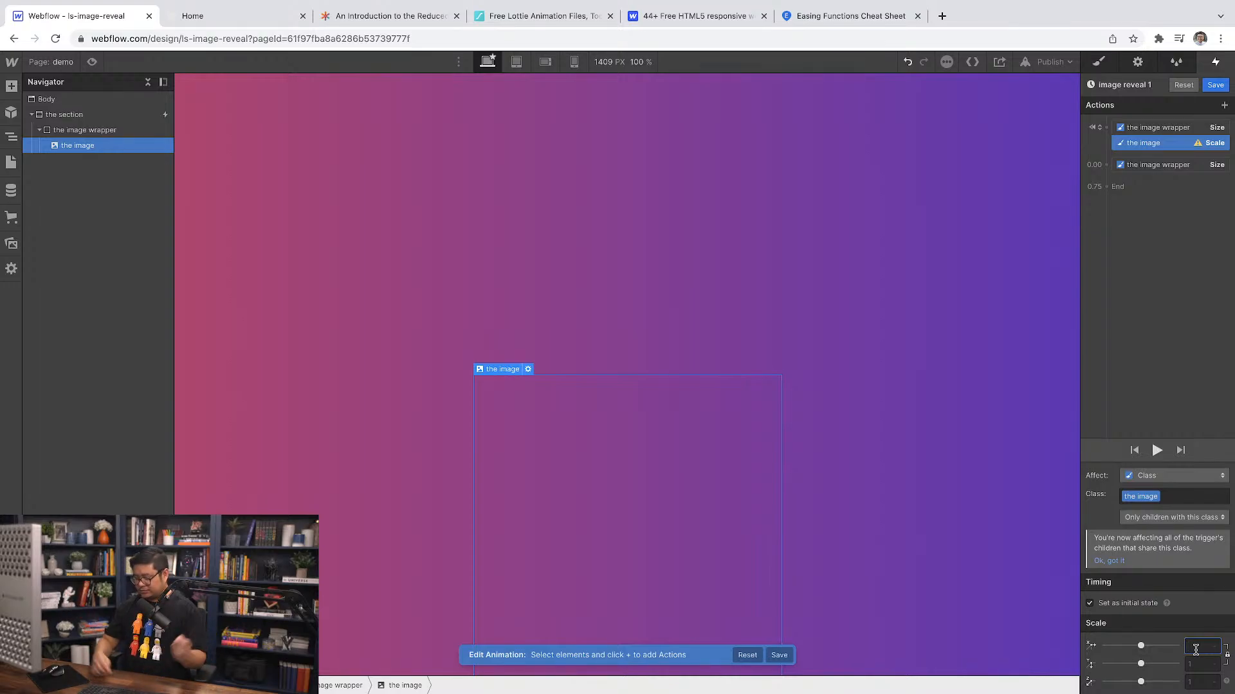
type("1.5")
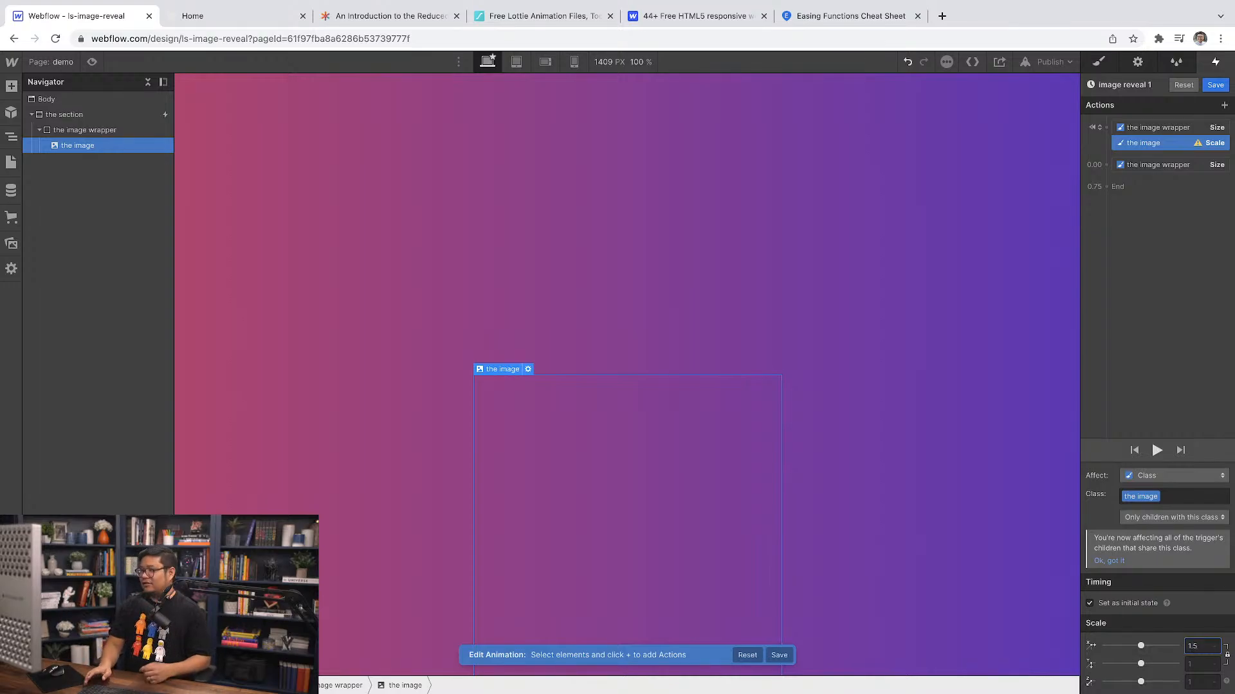
key("Return")
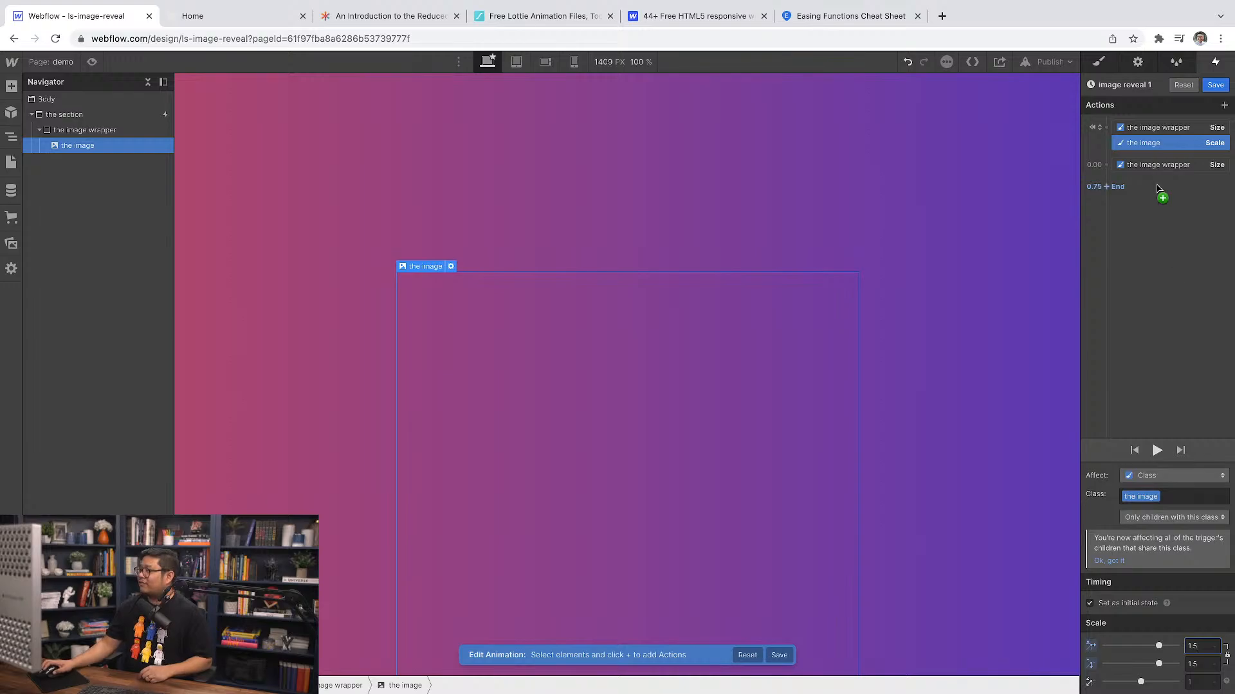
Step: Duplicate the image's Scale action and group the copy with the wrapper's 640 px Size action so both start together
right_click(1138, 146)
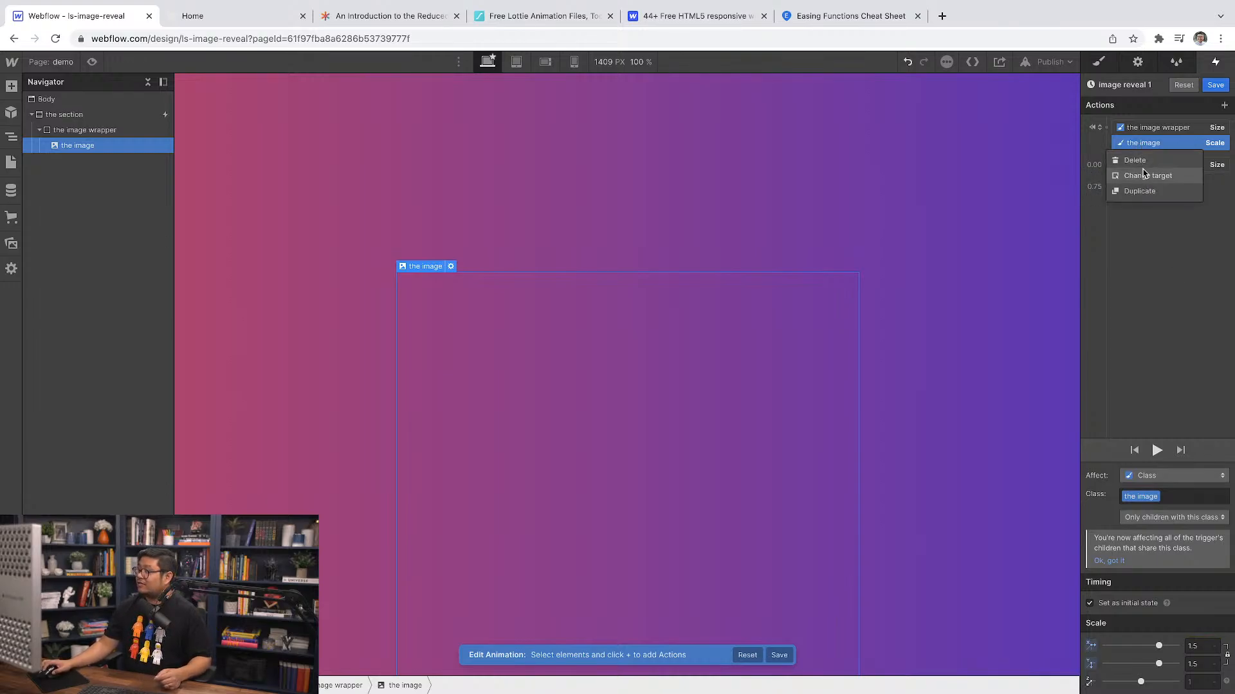
left_click(1142, 192)
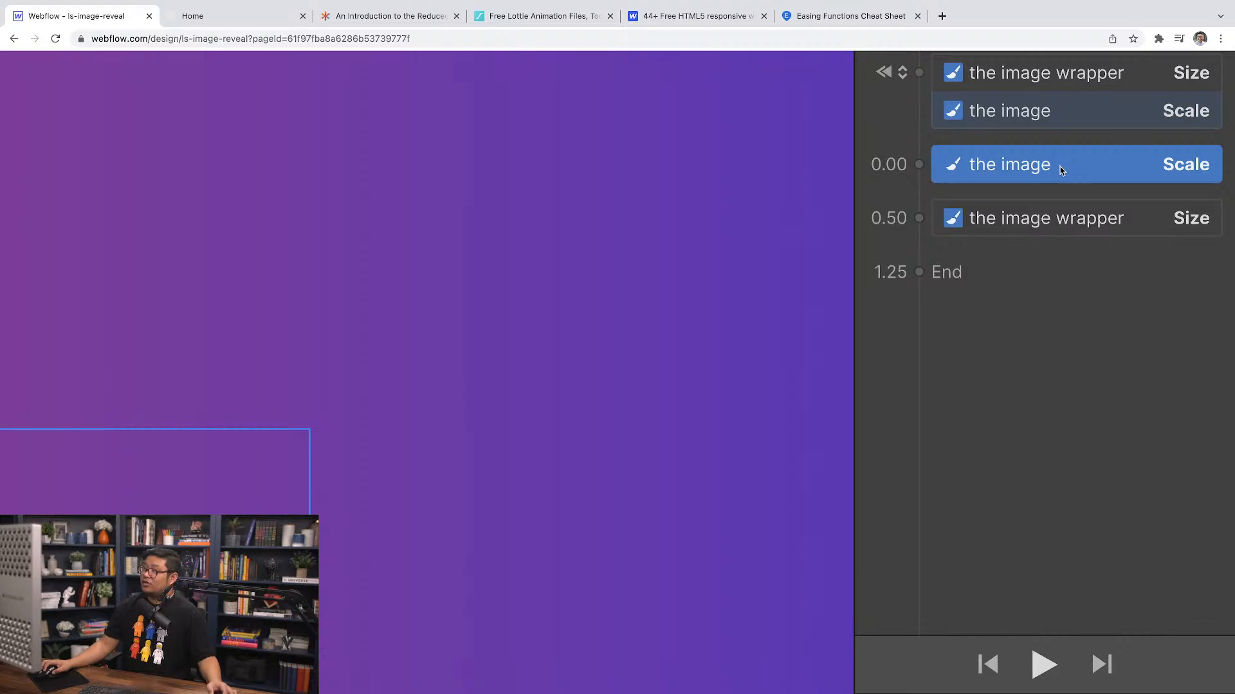
left_click_drag(1060, 169, 1069, 213)
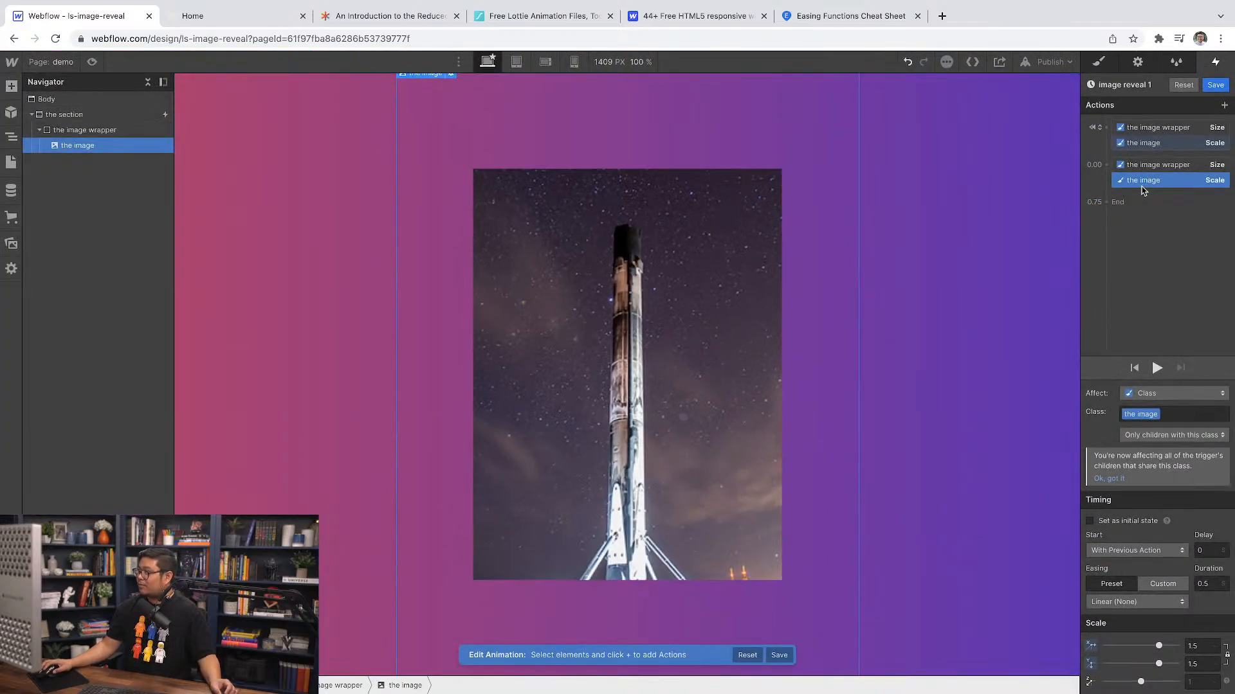
Step: Set the duplicated Scale action's X and Y scale to 1 and play the combined animation
left_click(1191, 646)
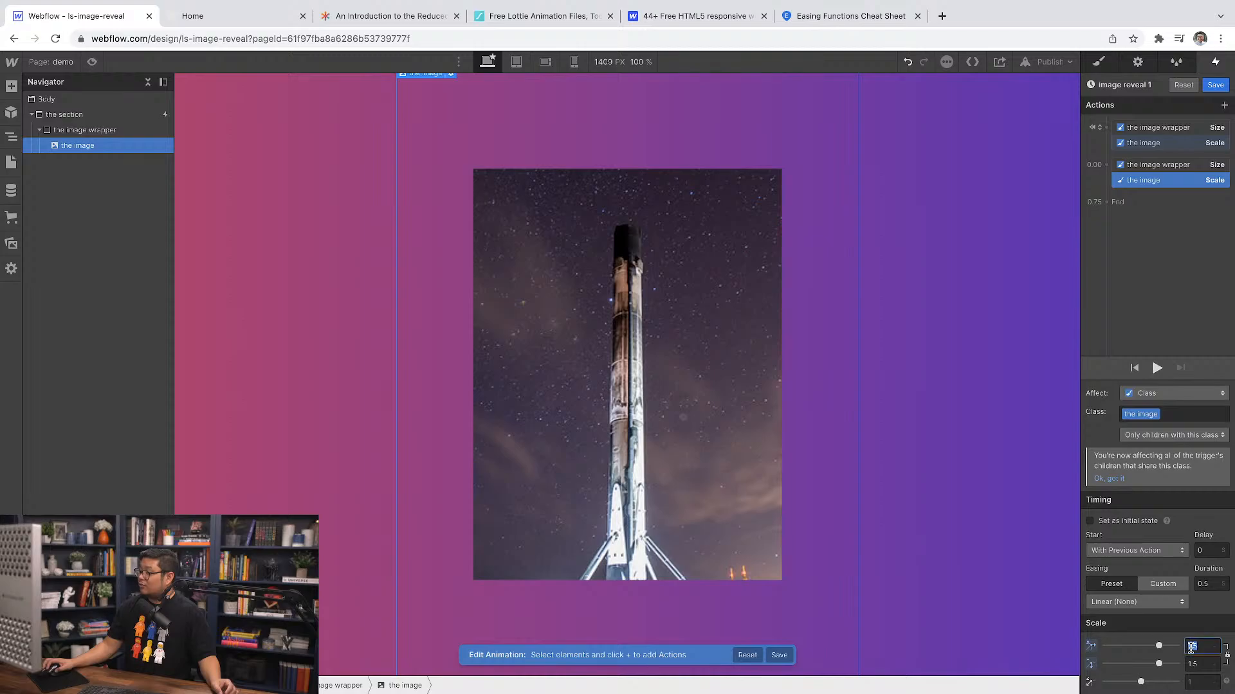
type("1")
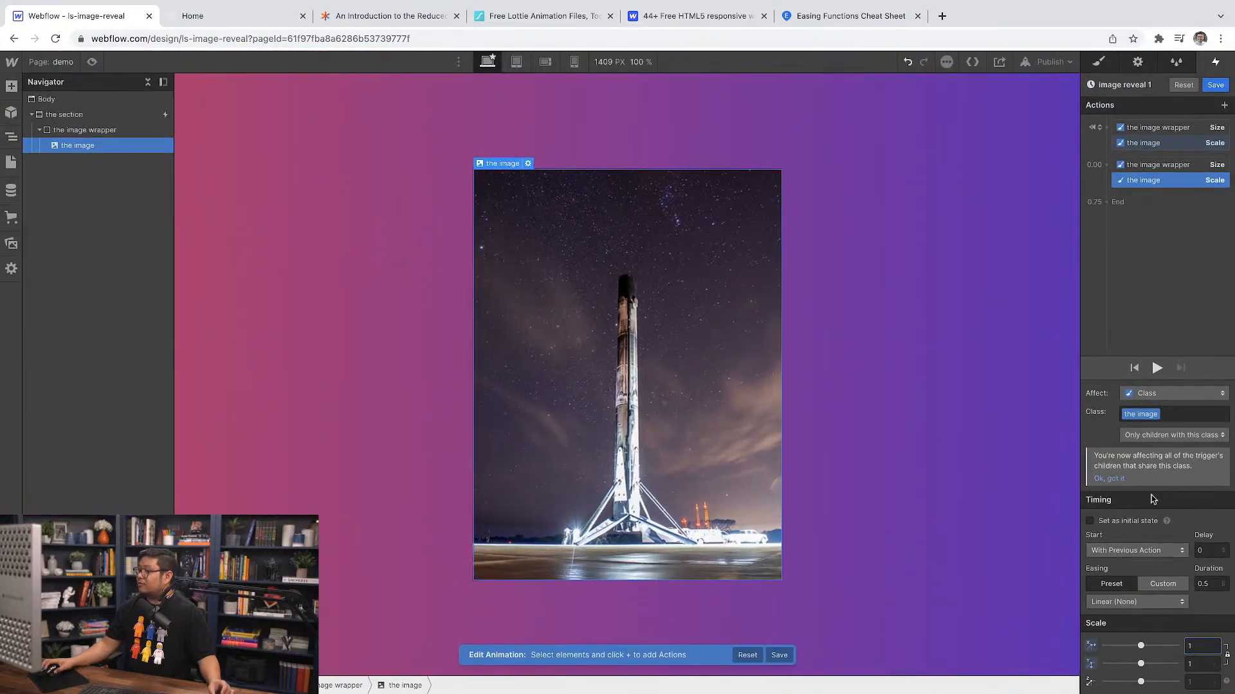
left_click(1156, 369)
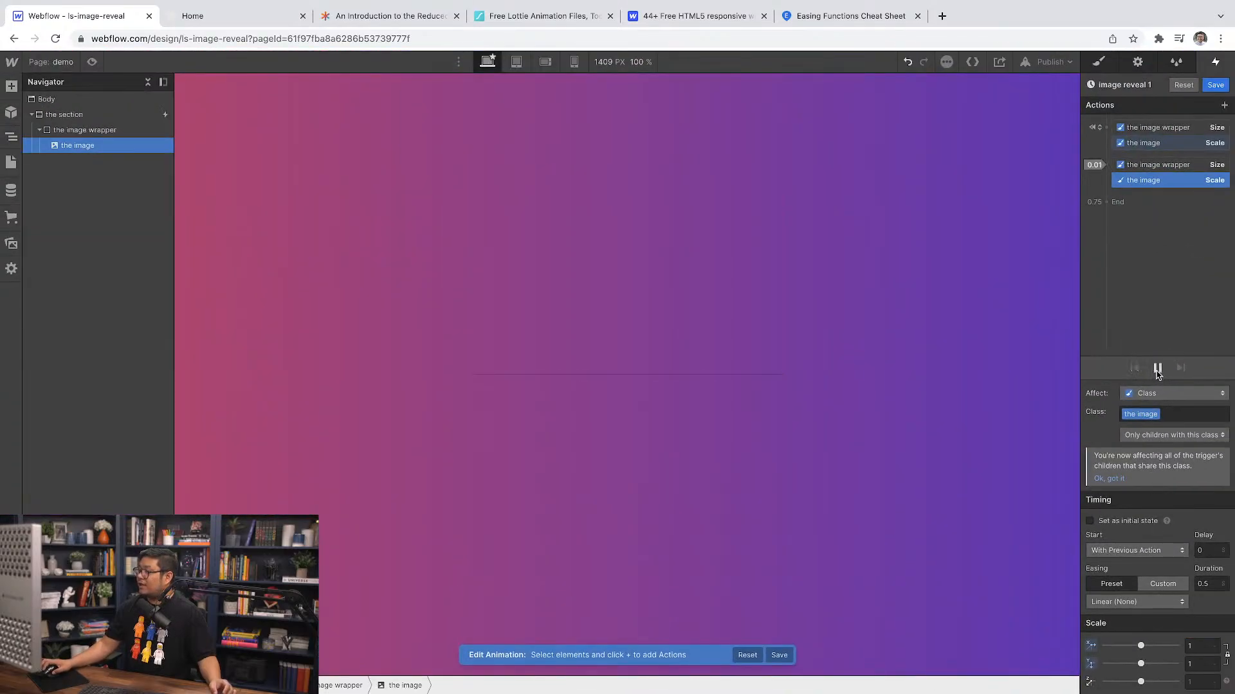
left_click(1156, 369)
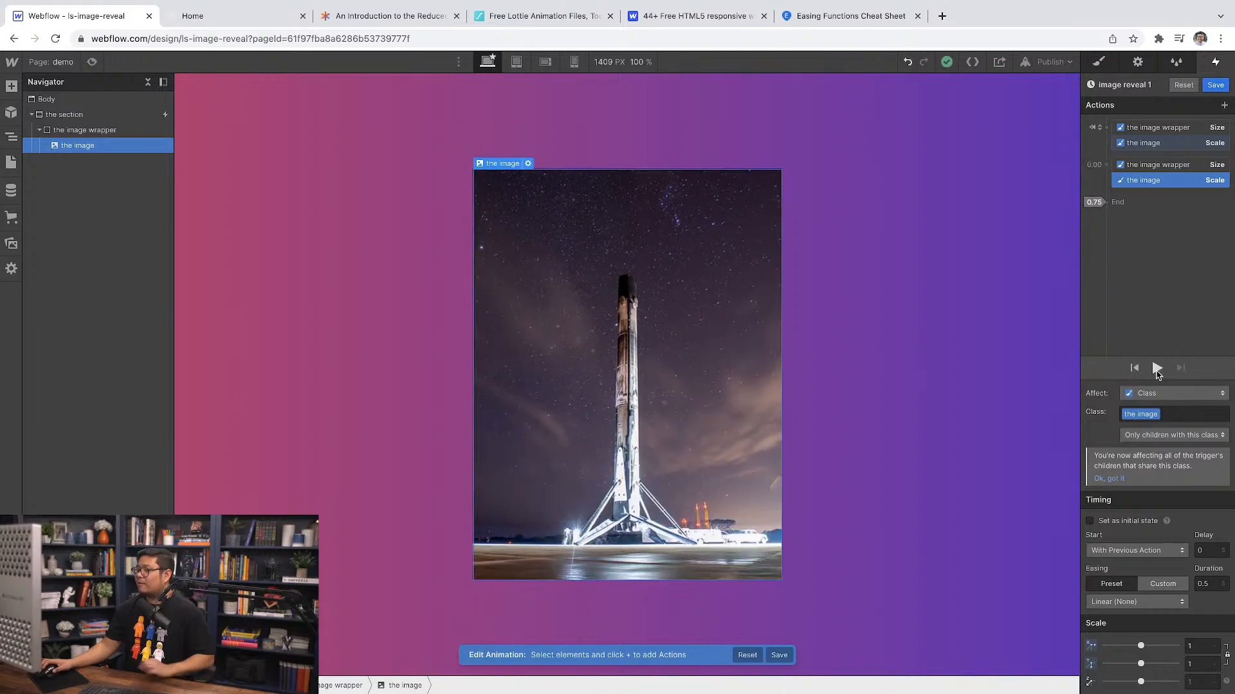
Step: Give the image's second Scale action In Out Cubic easing and a 1.5-second duration, and preview the animation
left_click(1133, 603)
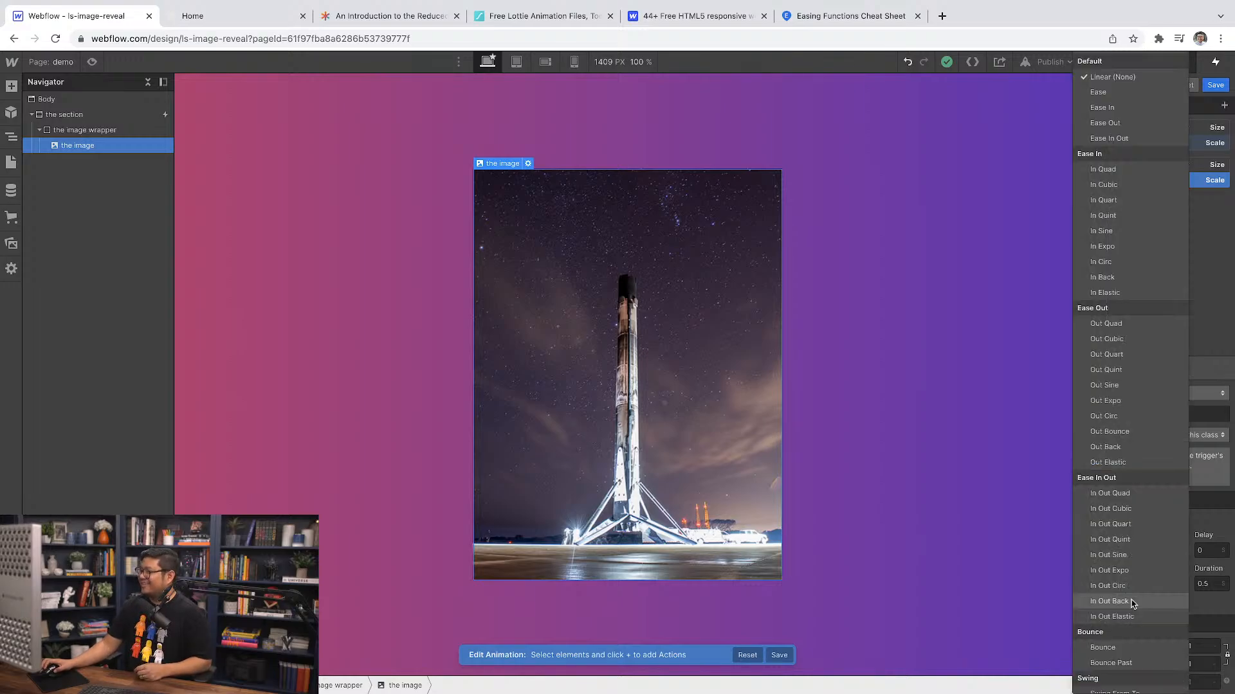
left_click(1130, 514)
left_click(1202, 583)
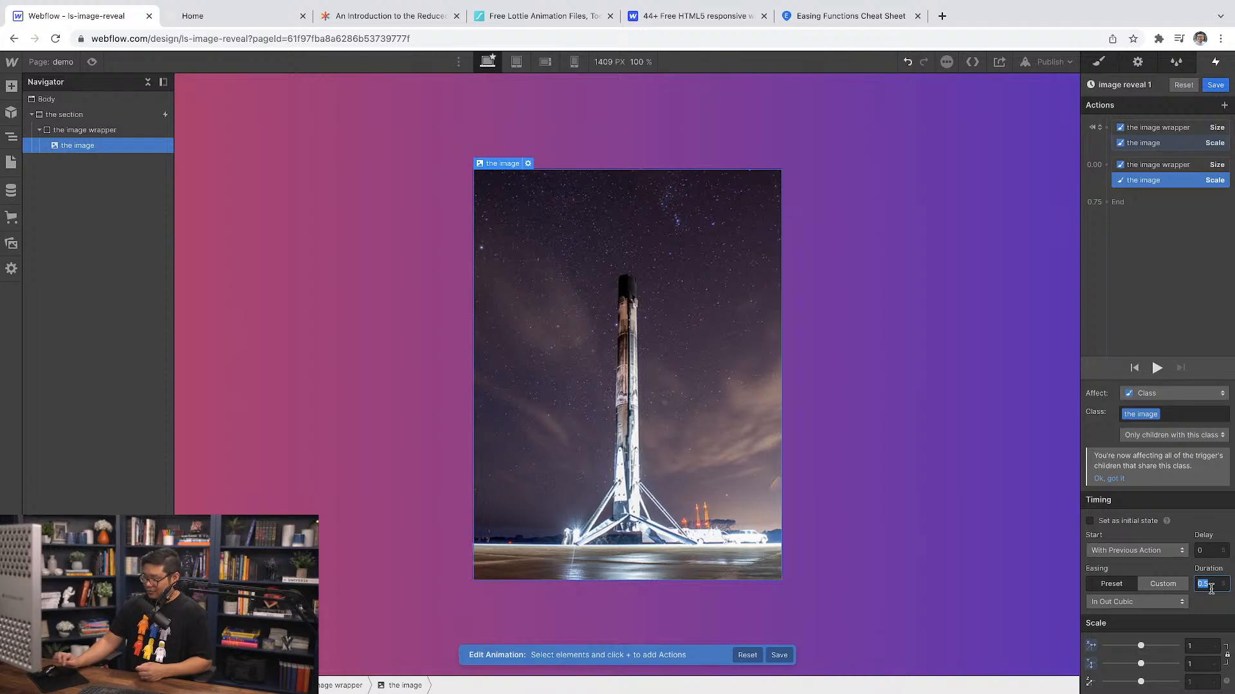
type("1")
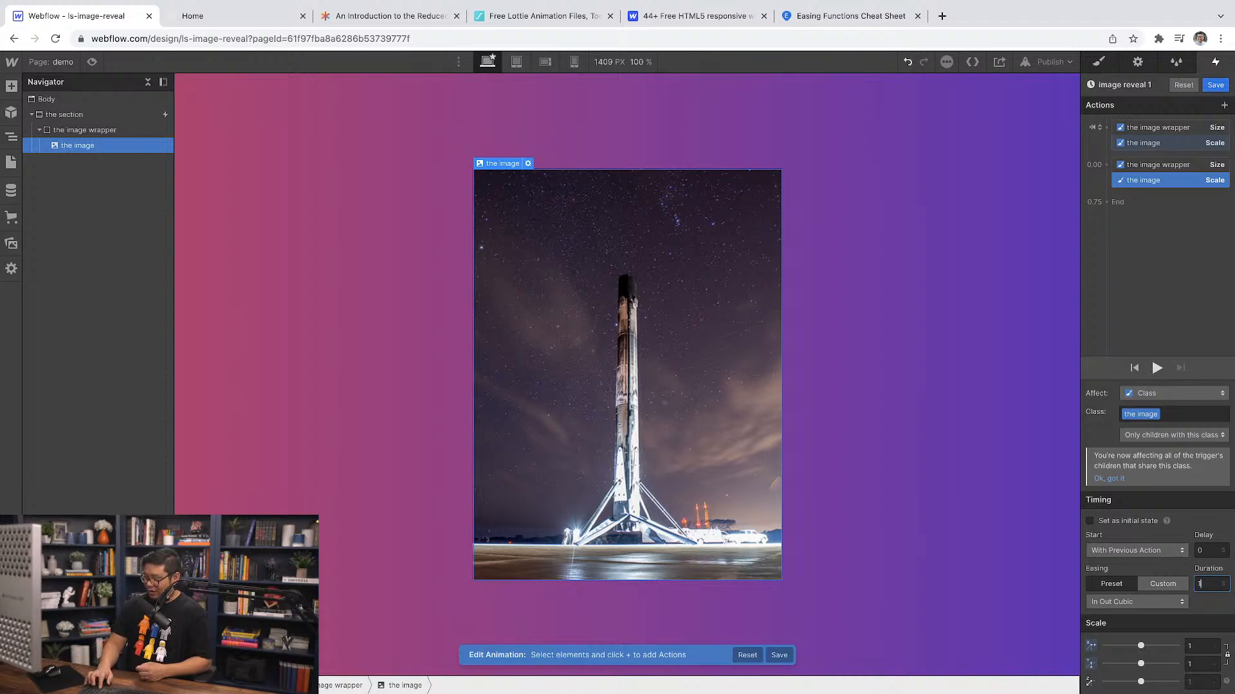
left_click(1157, 367)
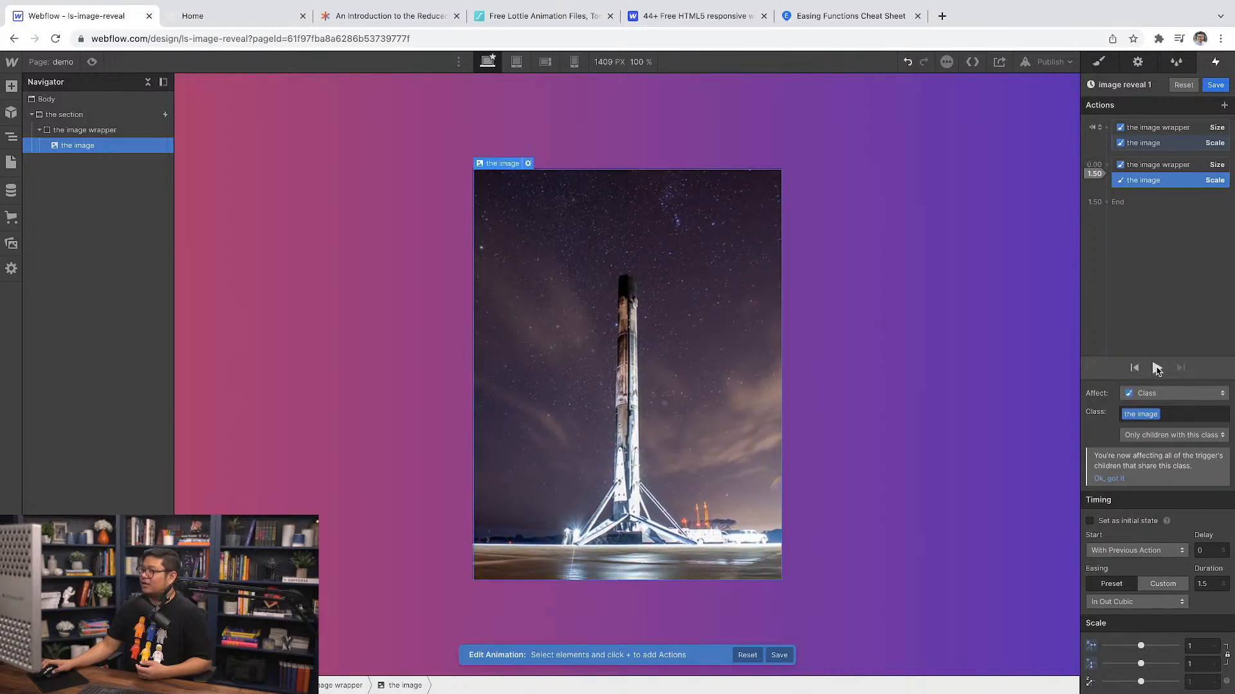
Step: Try a 1.25-second duration for the image's second Scale action and play the animation
left_click(1204, 583)
type("1")
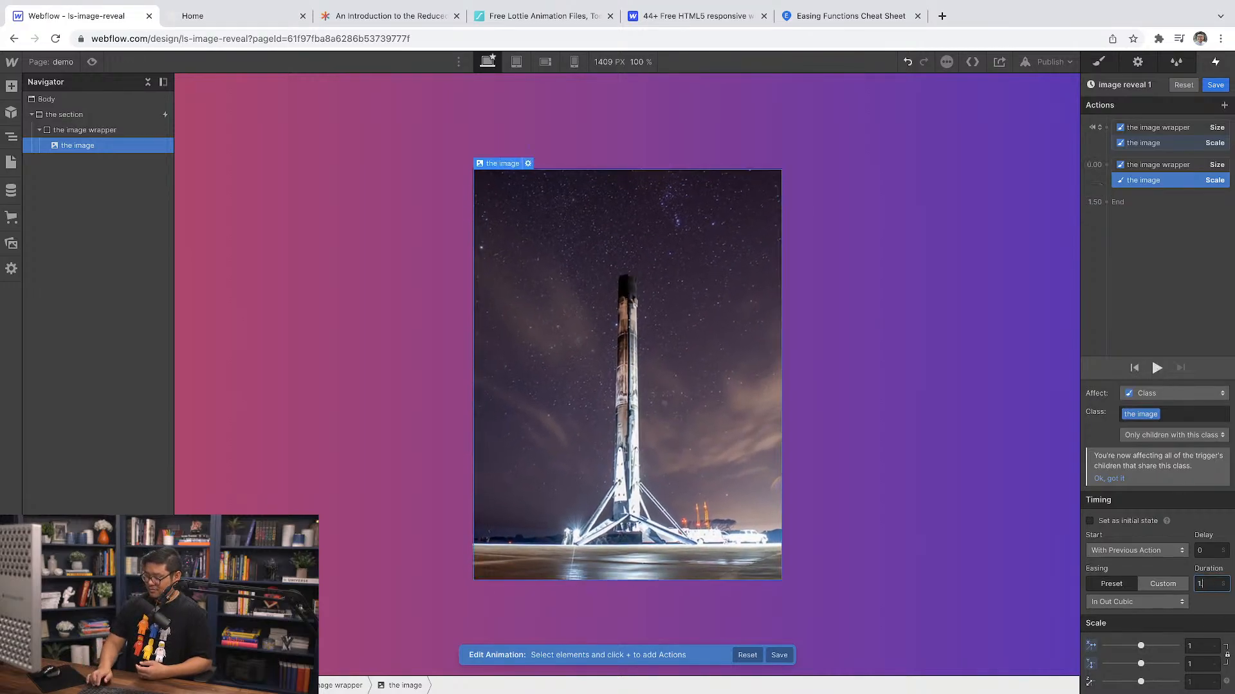
left_click(1156, 367)
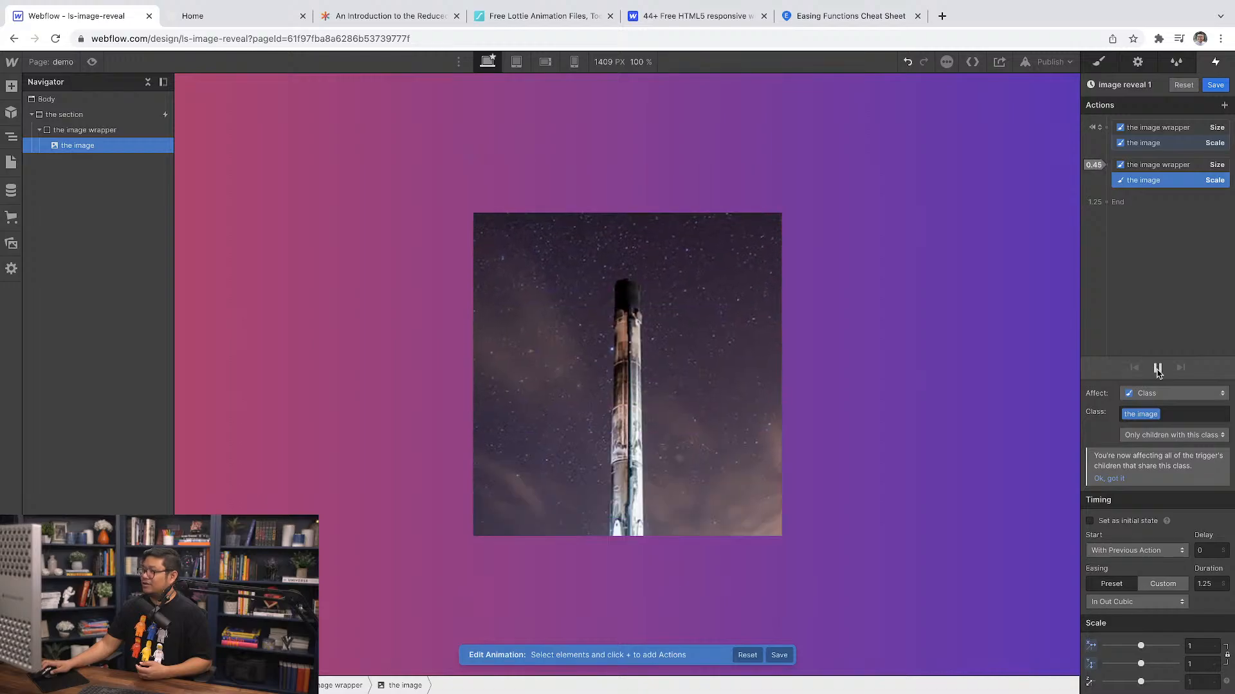
Step: Set the duration of the image's second Scale action to 1 second
double_click(1216, 585)
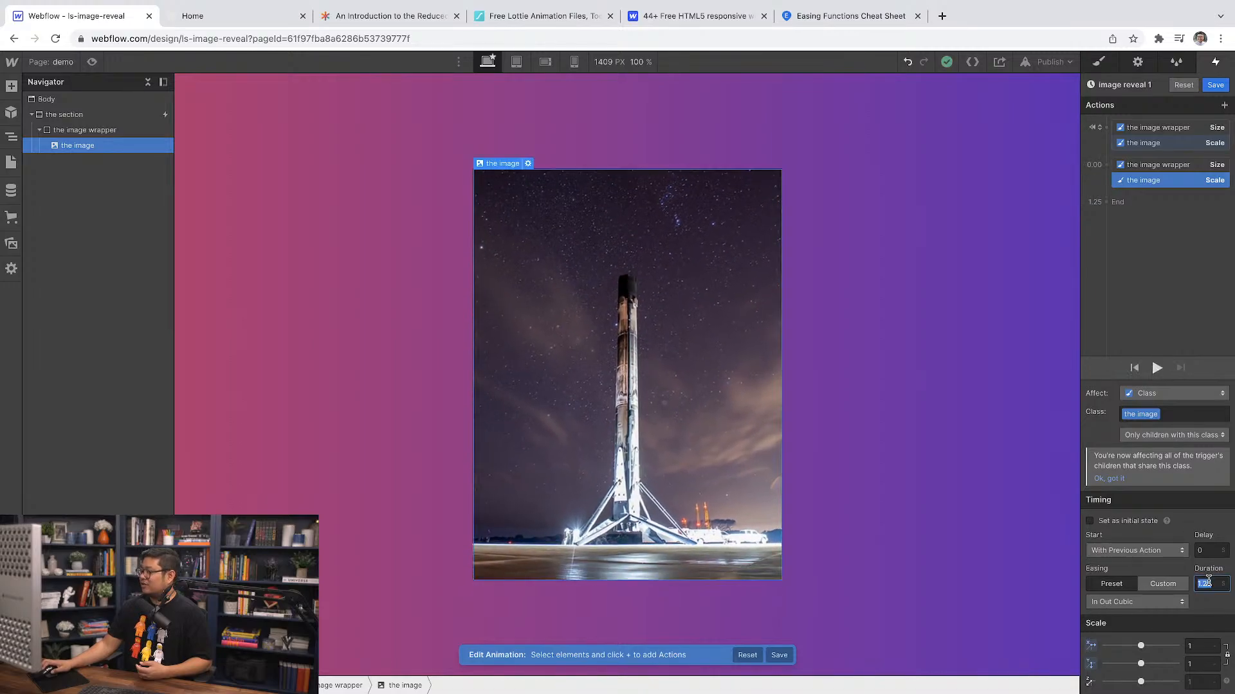
type("15")
key("BackSpace")
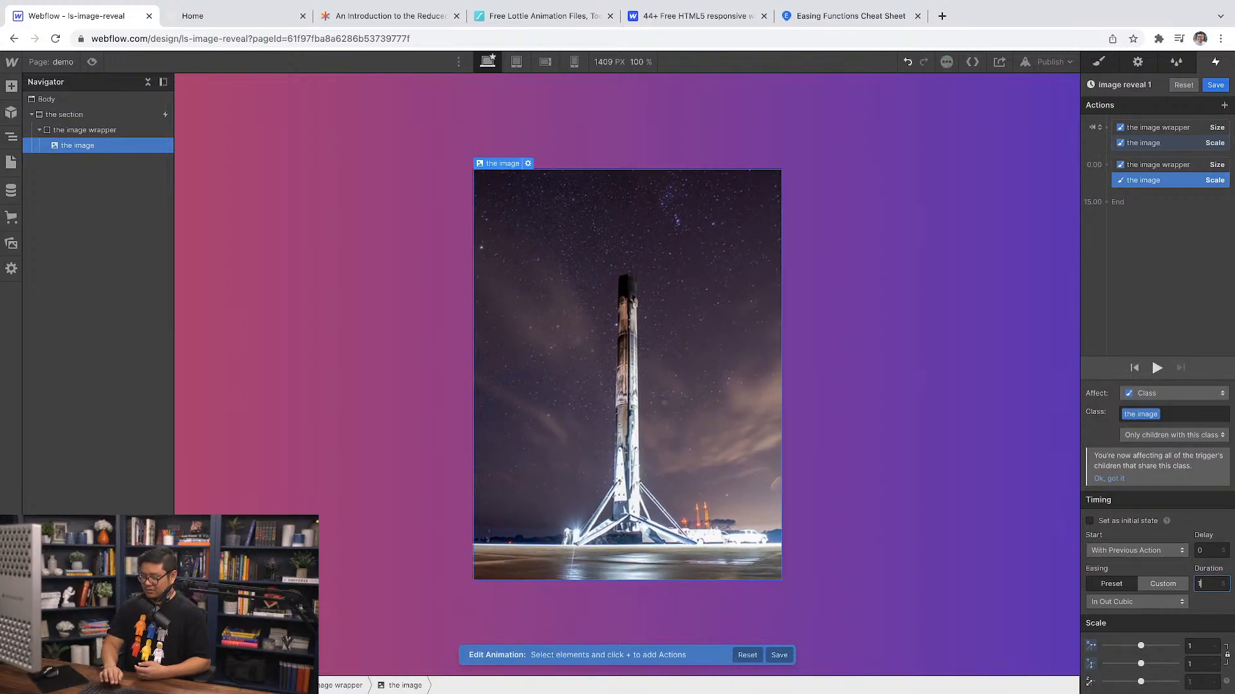
Step: Play the reveal animation again, view the page in preview mode, and return to the animation editor
left_click(1158, 369)
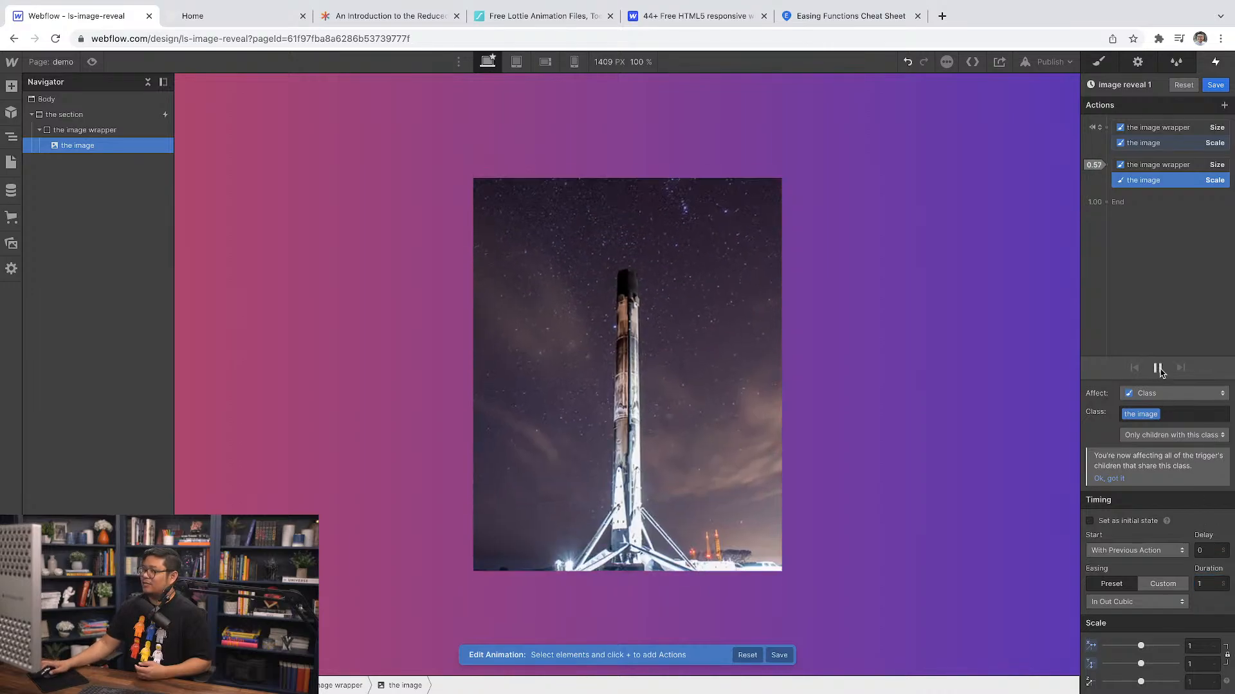
left_click(1160, 371)
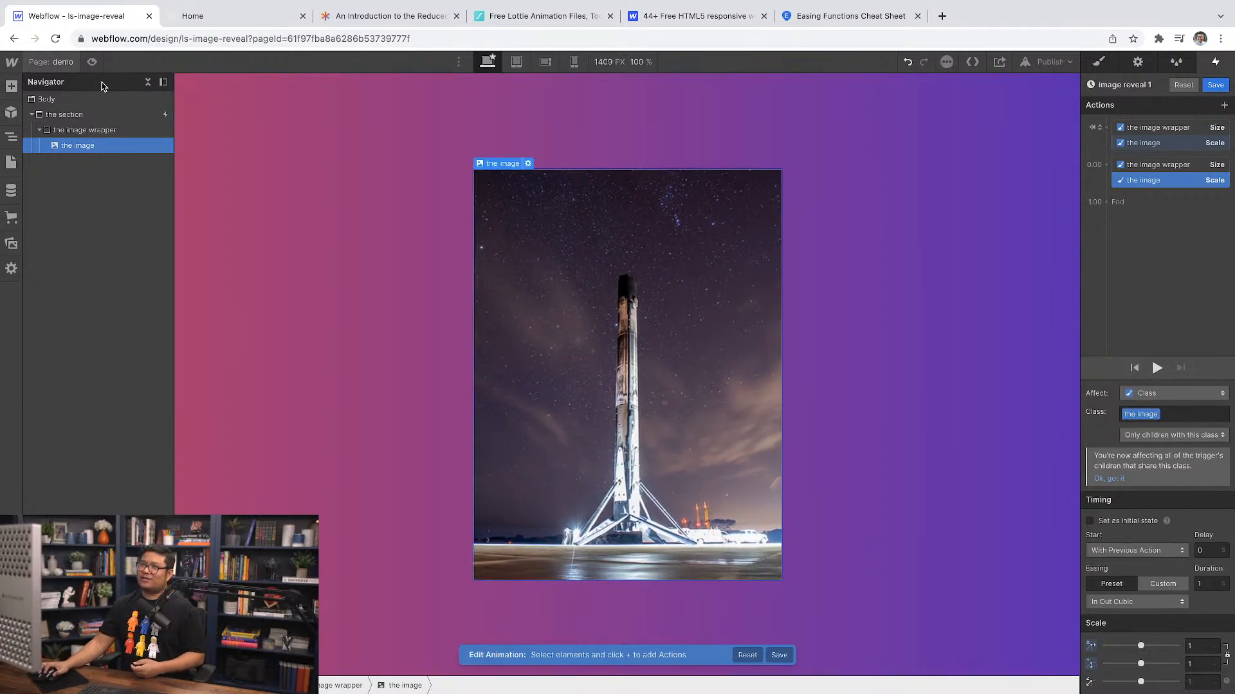
left_click(91, 61)
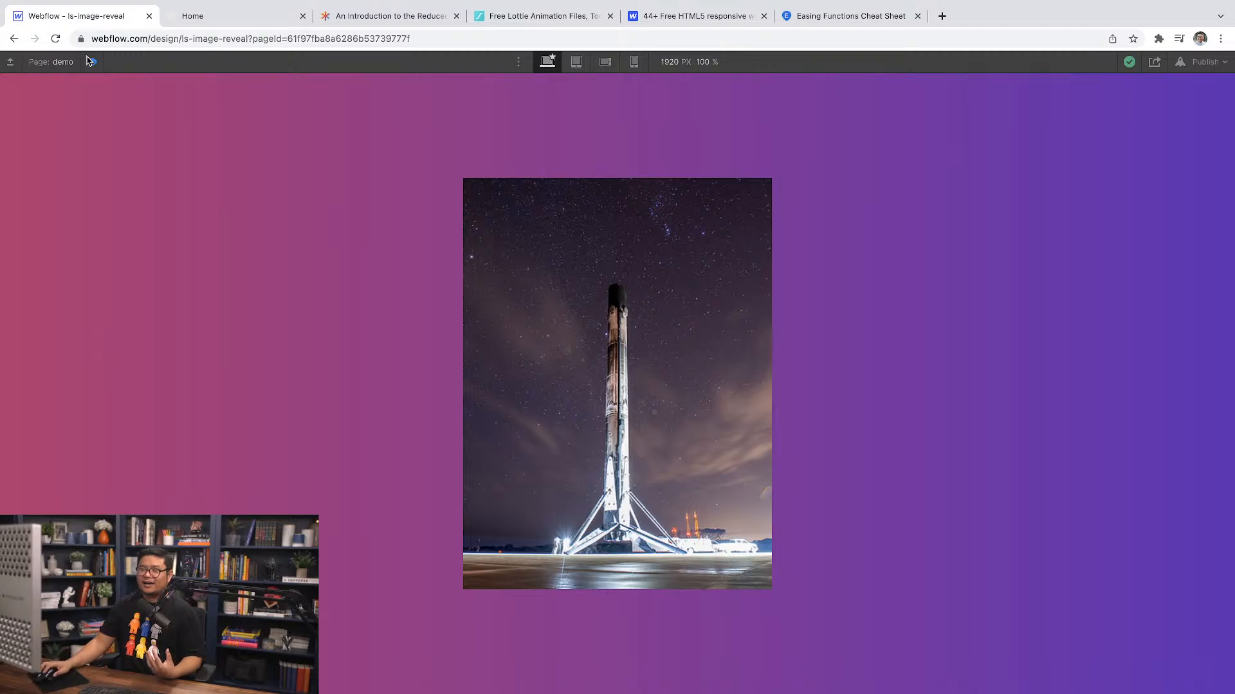
left_click(90, 62)
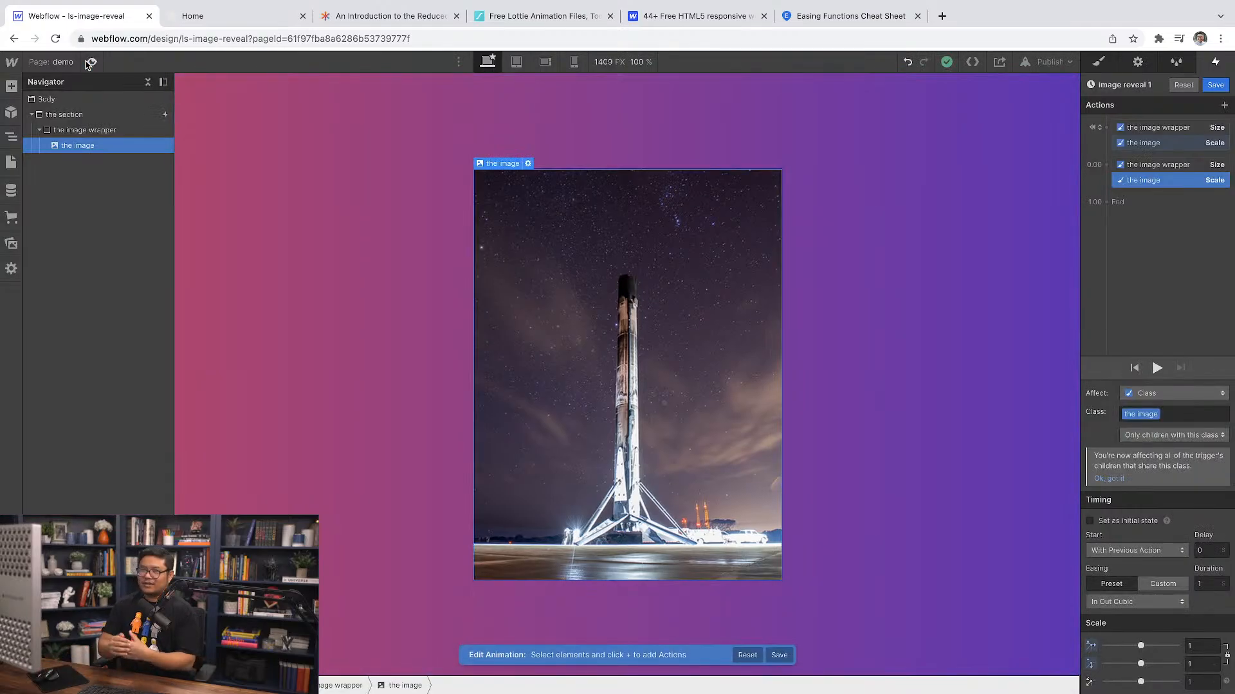
Step: Save the image reveal 1 animation and check the section's style settings and Scroll into view trigger
left_click(1222, 86)
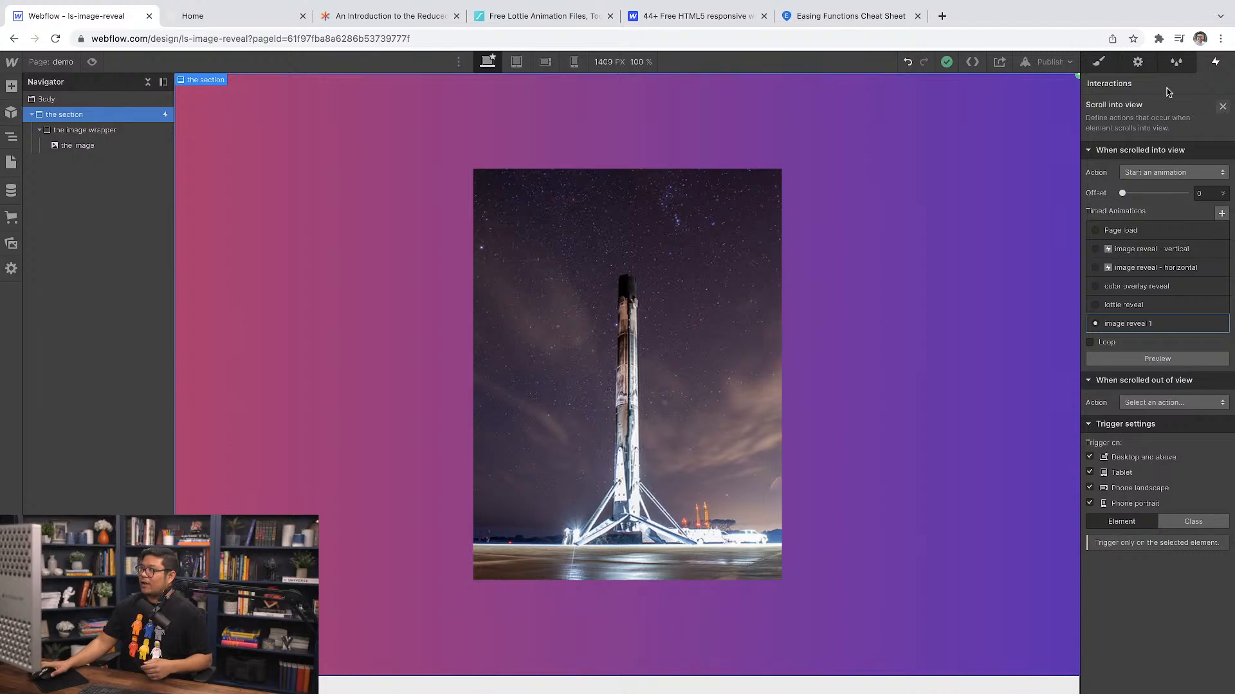
left_click(1093, 64)
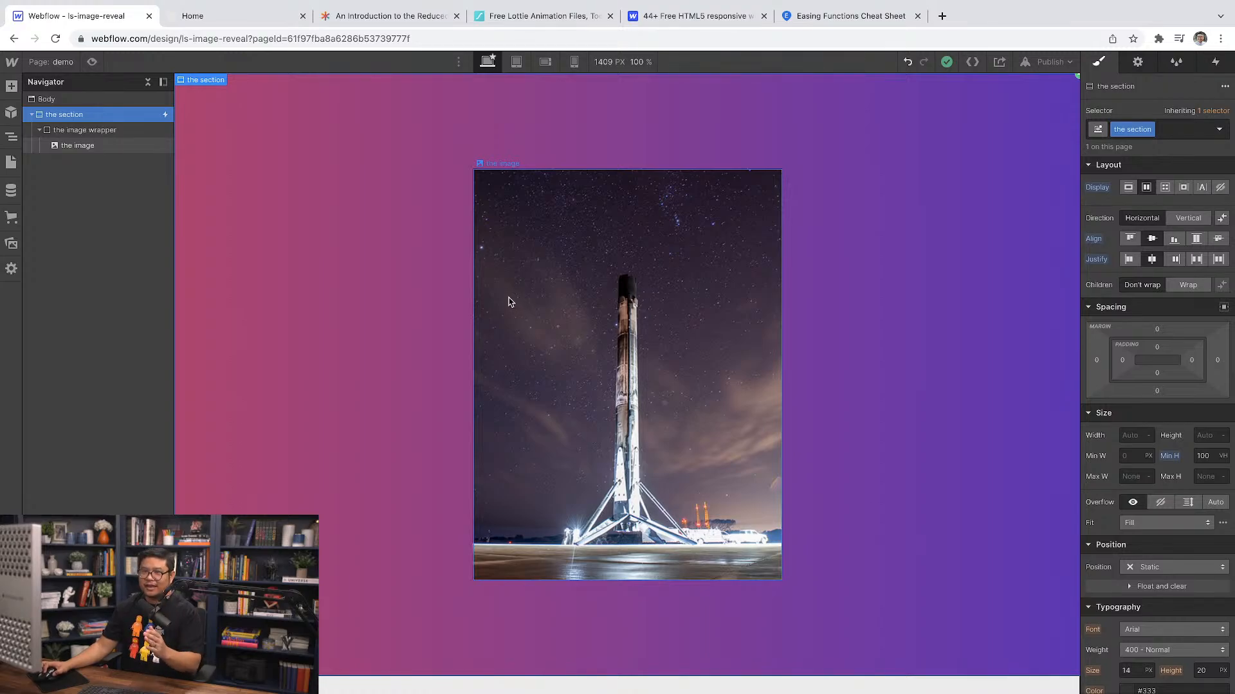
left_click(1226, 63)
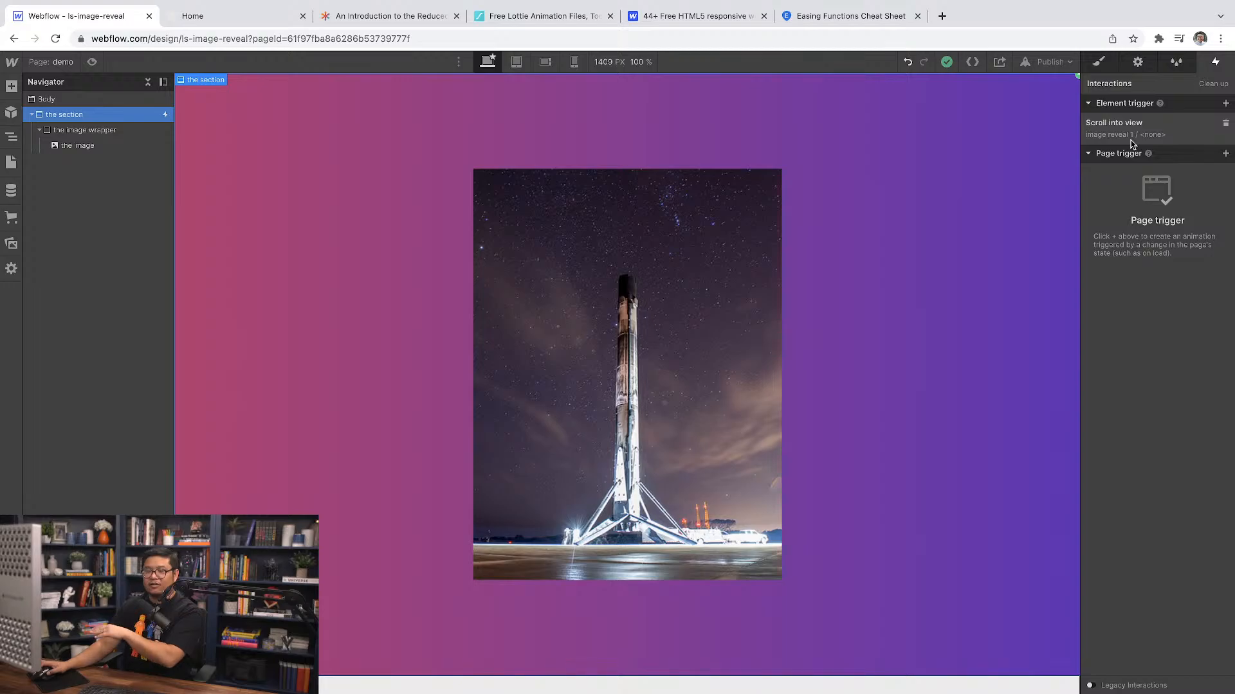
left_click(1098, 62)
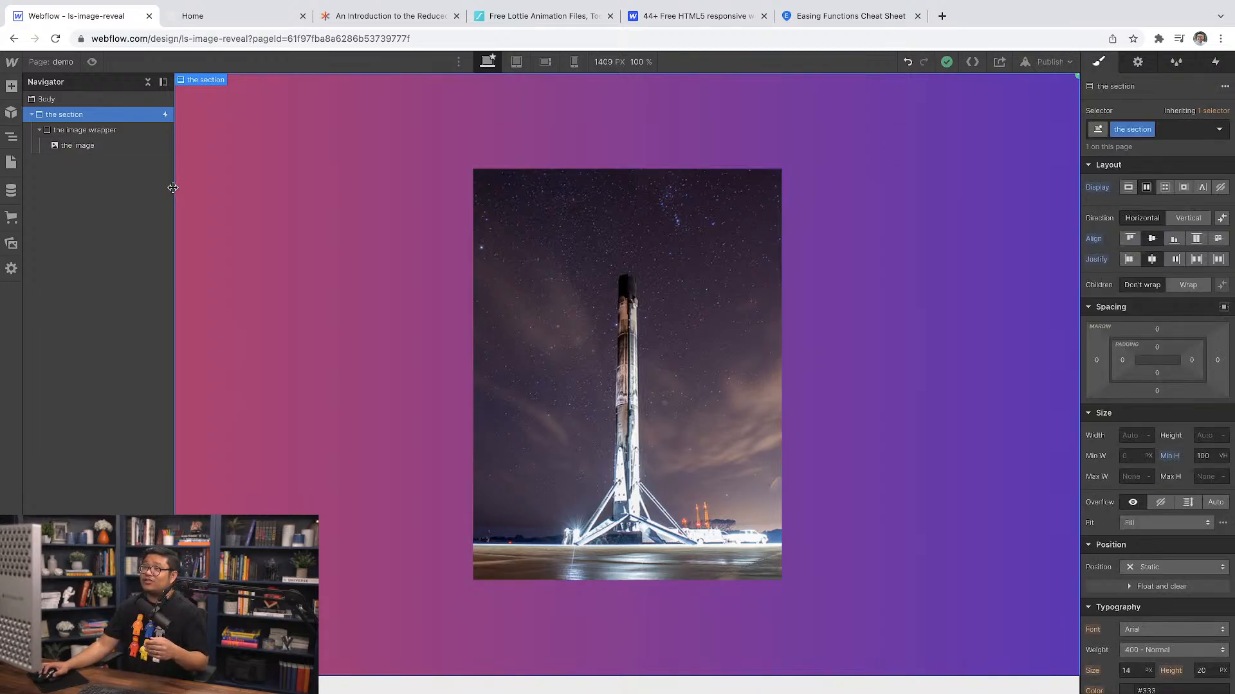
Step: Try heights of 0 px and Auto on the image wrapper, and reset its height style
left_click(85, 130)
left_click(1208, 398)
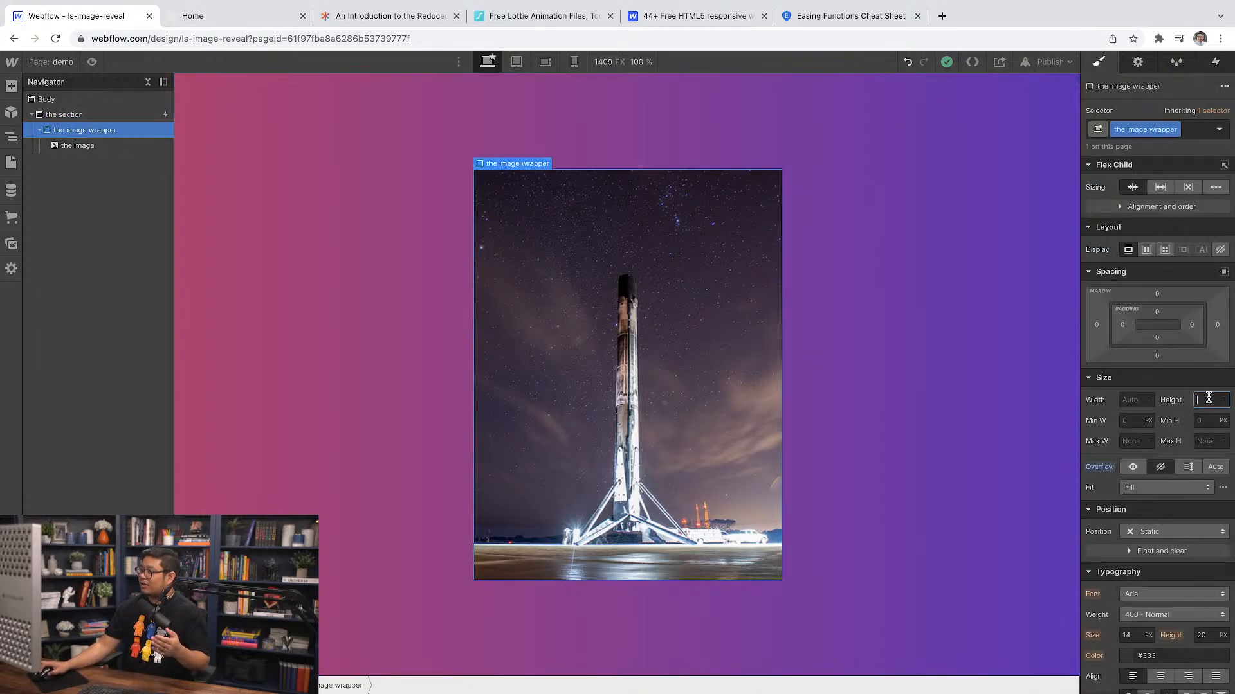
type("0")
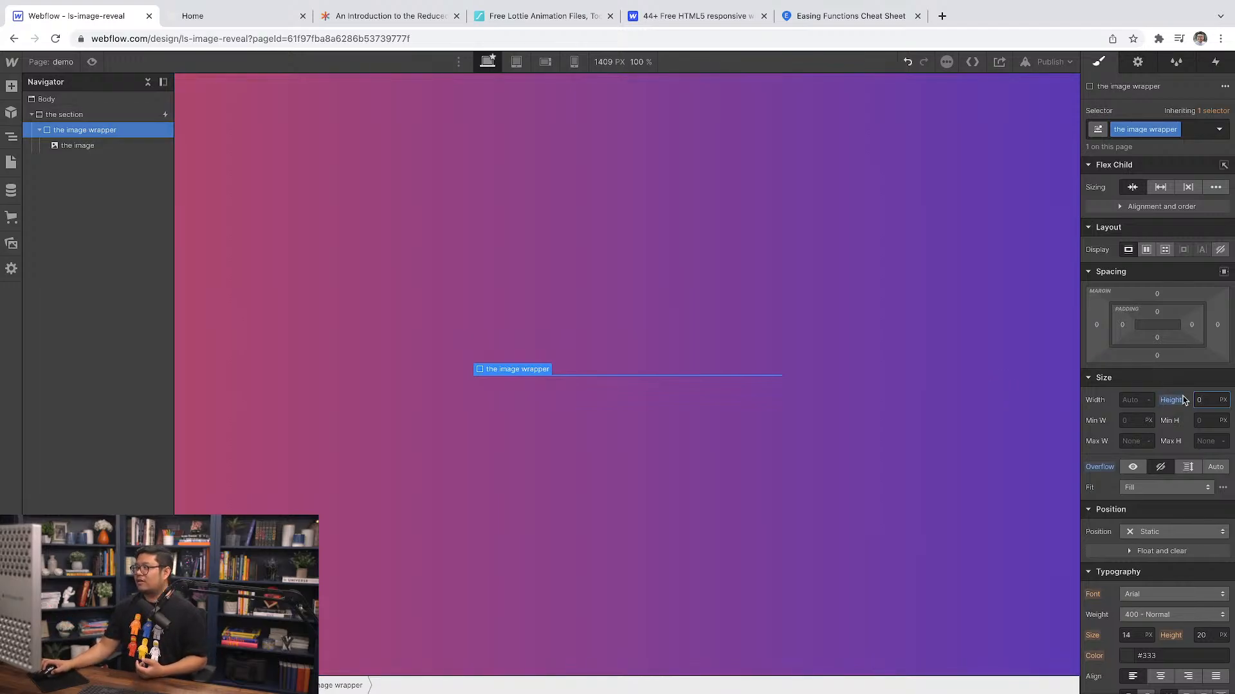
left_click(1223, 400)
left_click(1212, 507)
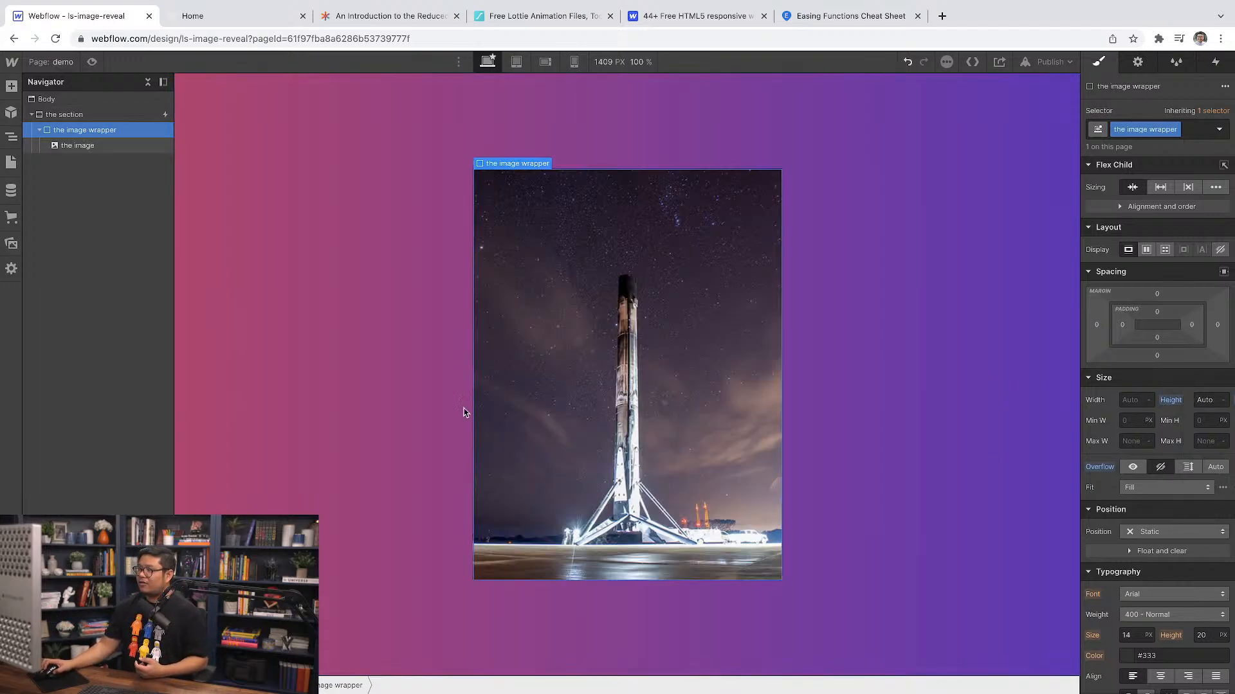
left_click(1203, 400)
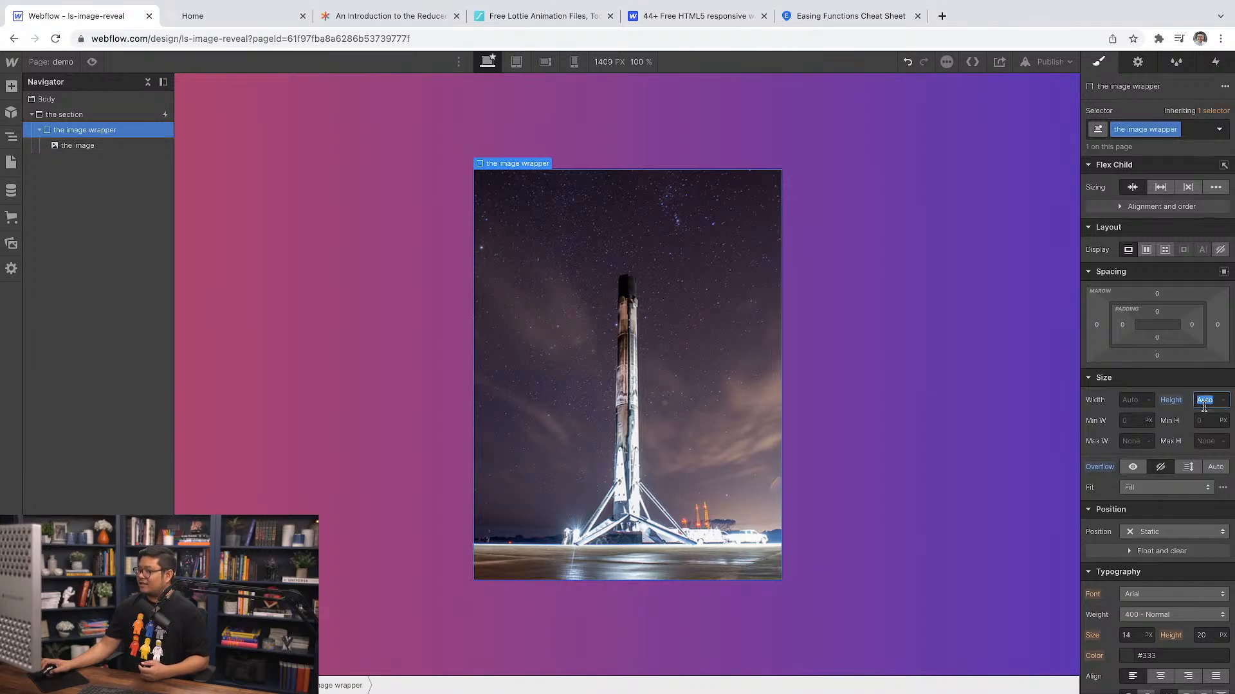
type("0")
key("Return")
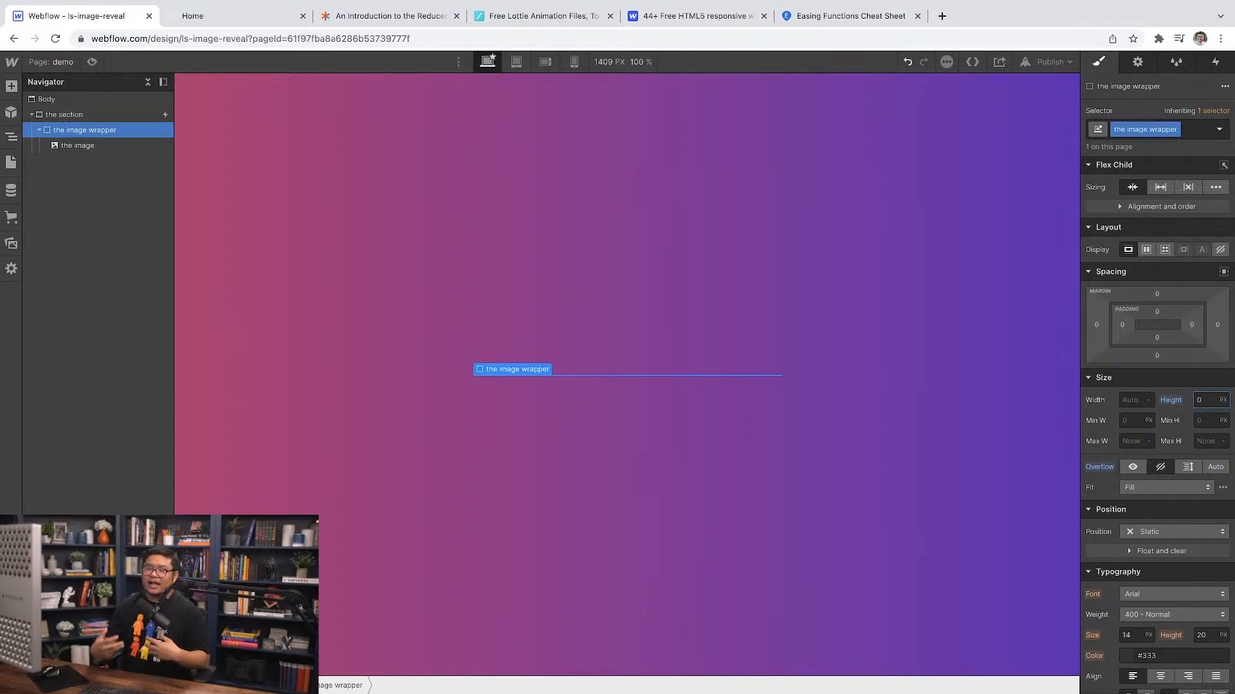
left_click(1170, 400)
left_click(1167, 418)
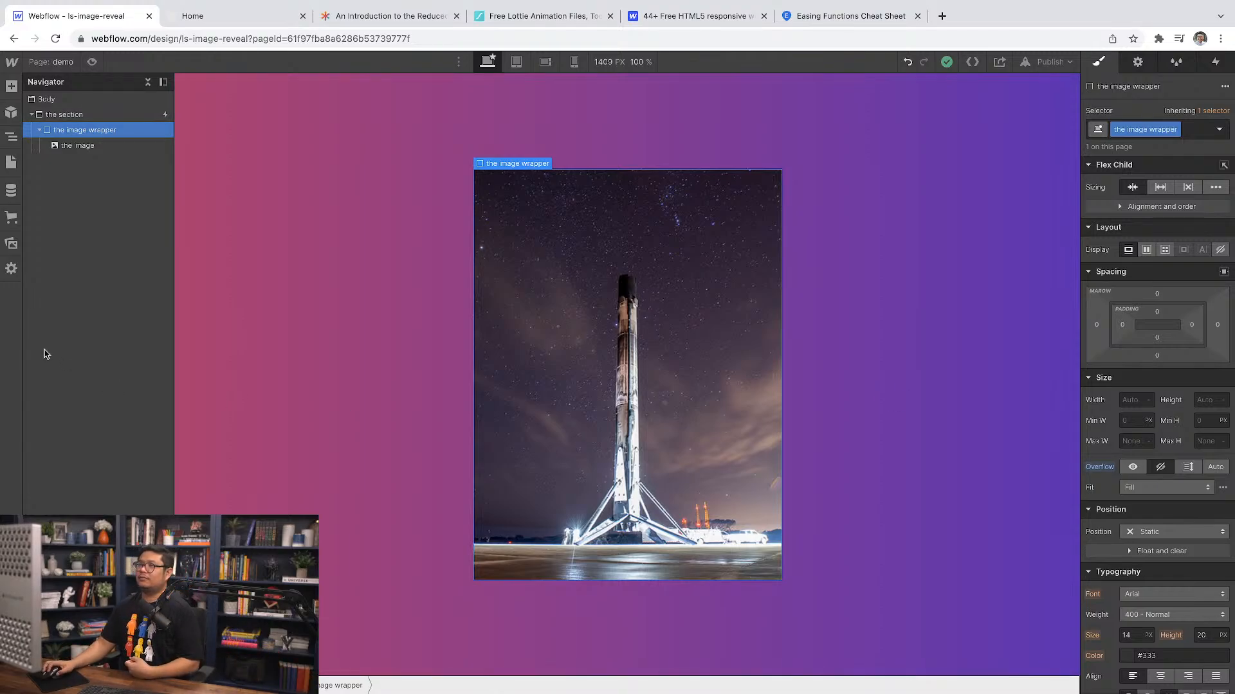
Step: Duplicate the section together with its image wrapper and image
left_click(79, 117)
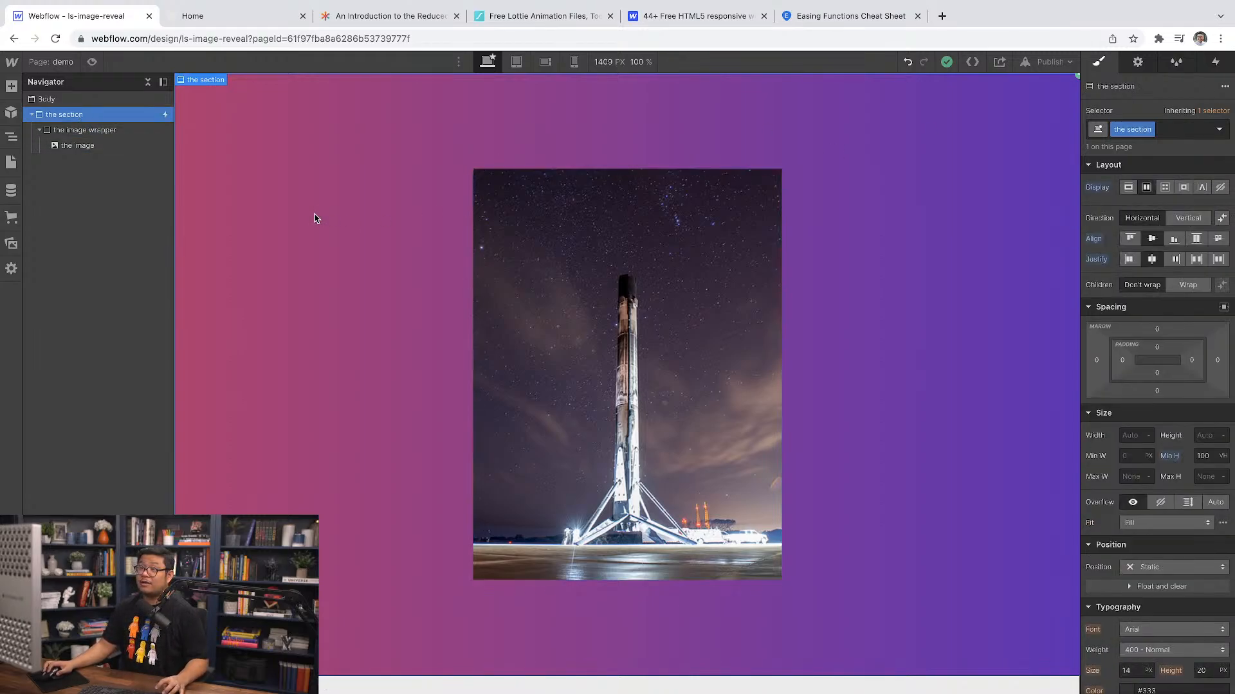
key("ctrl+d")
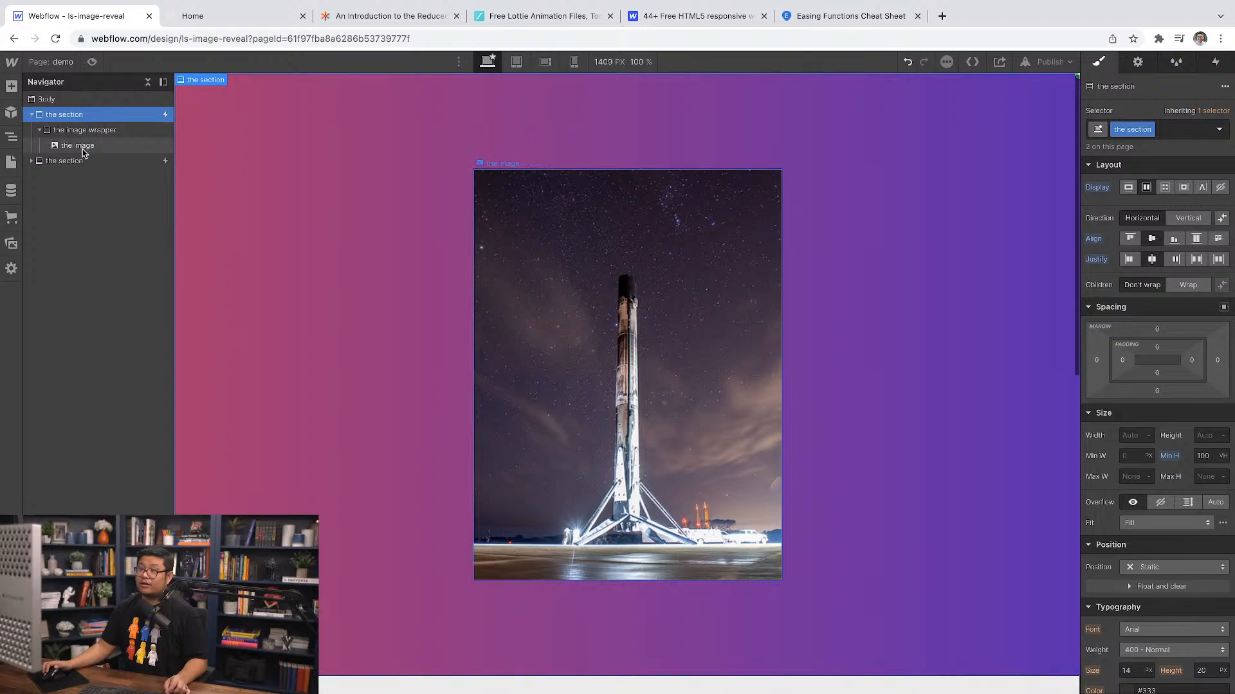
scroll(359, 288, "down", 2)
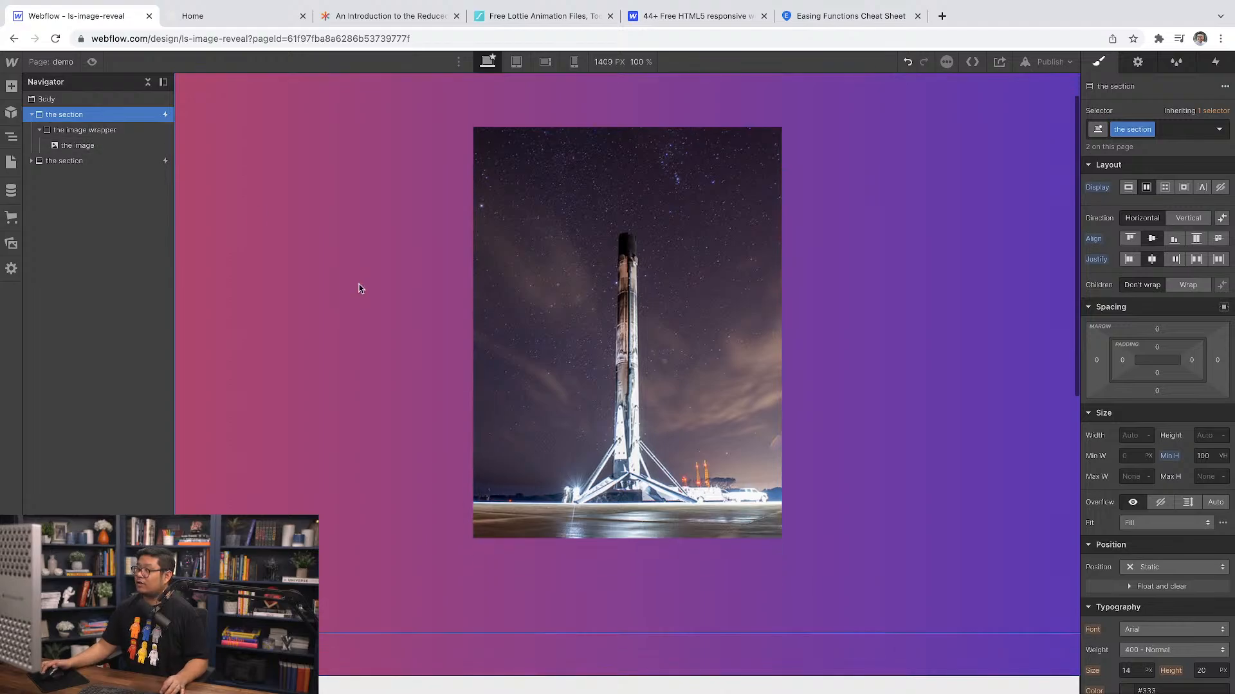
scroll(358, 288, "down", 5)
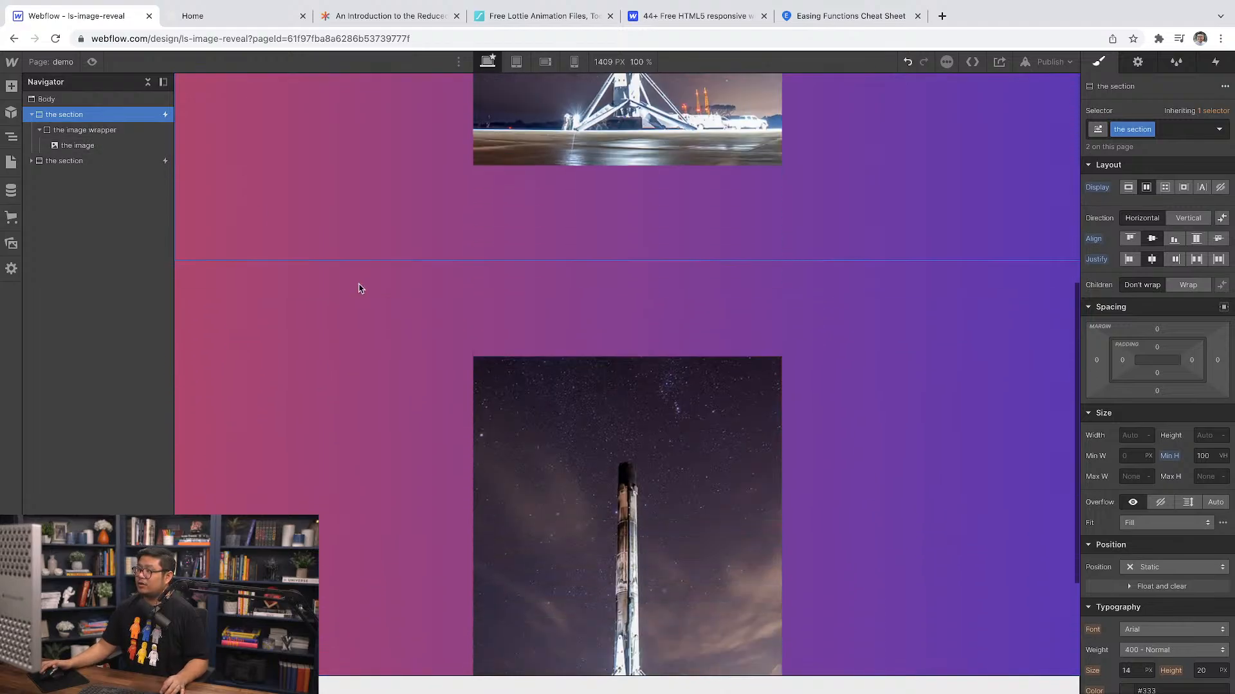
Step: Add the combo class "2" to the duplicated section
left_click(348, 288)
scroll(344, 286, "down", 1)
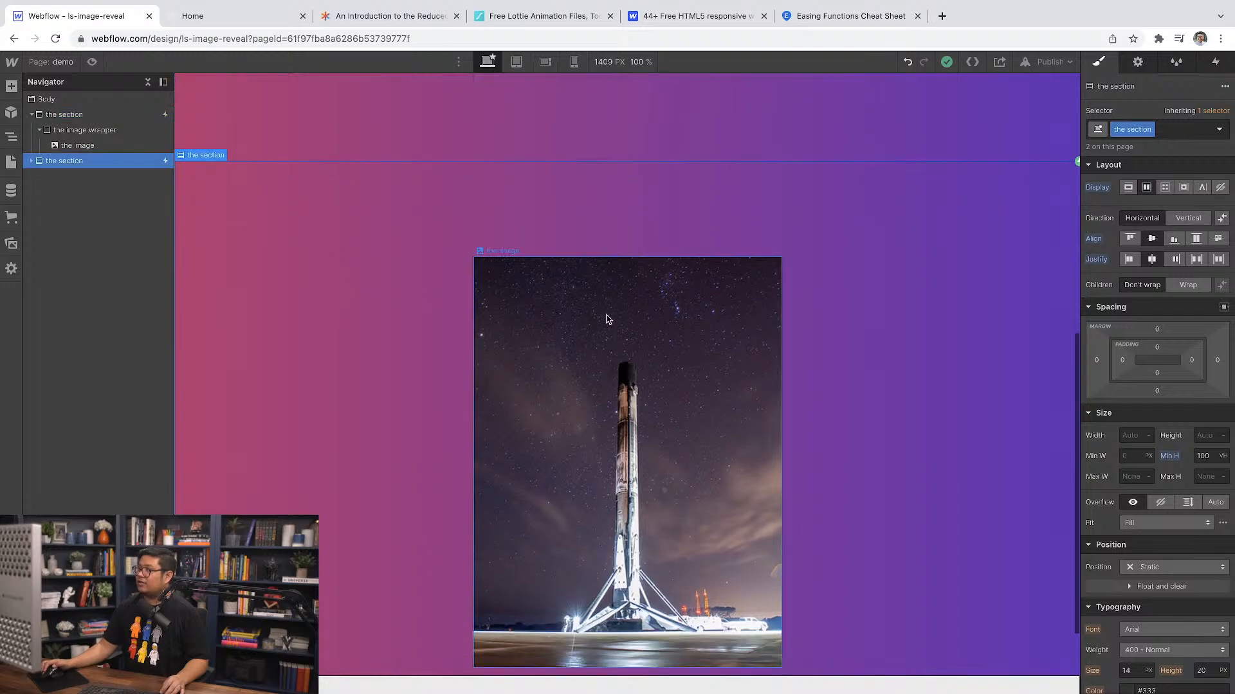
left_click(1177, 131)
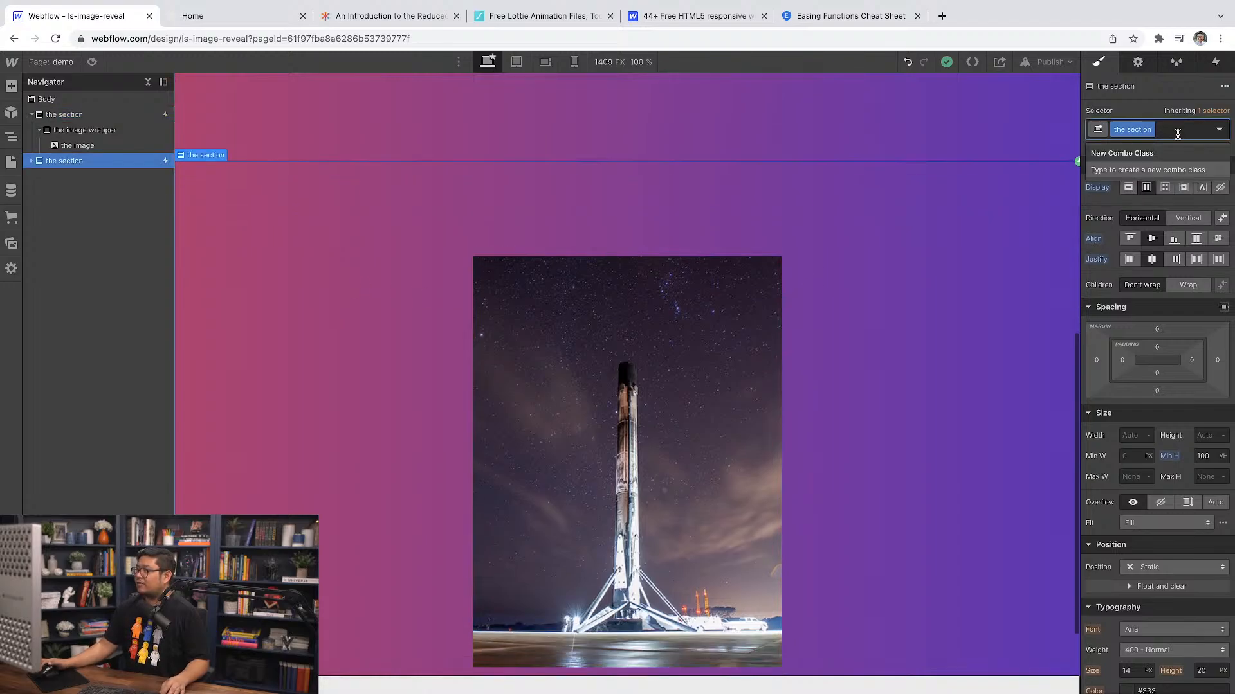
type("2")
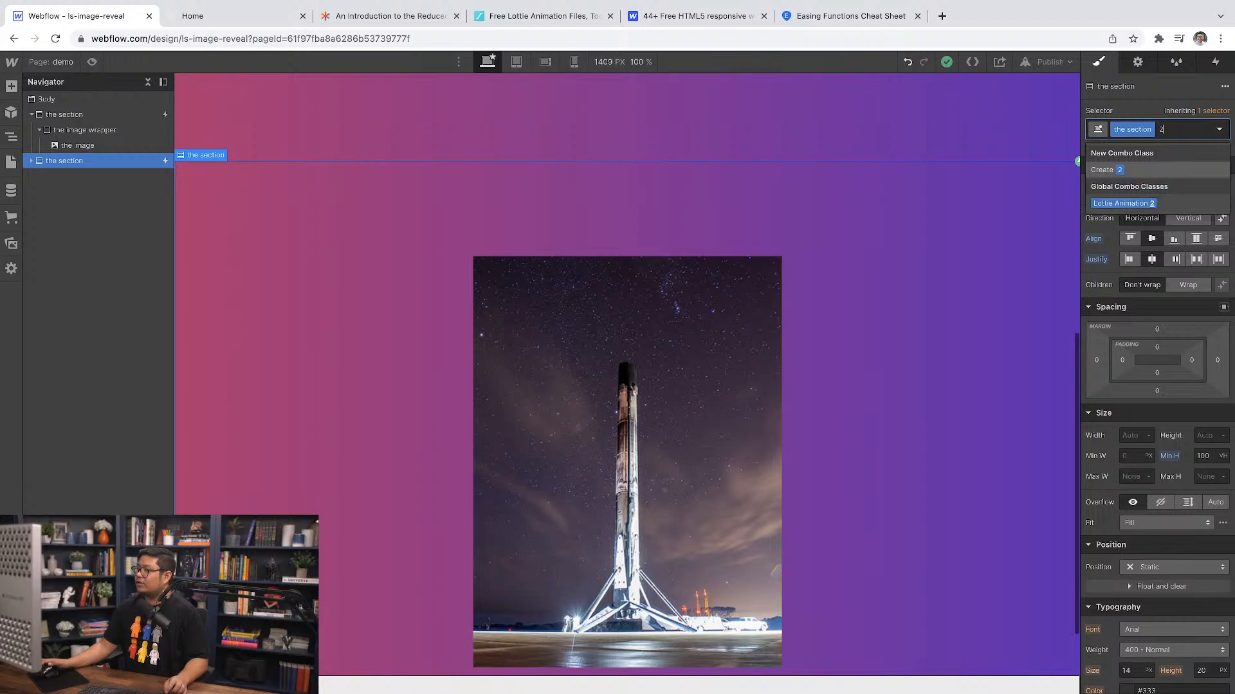
key("Return")
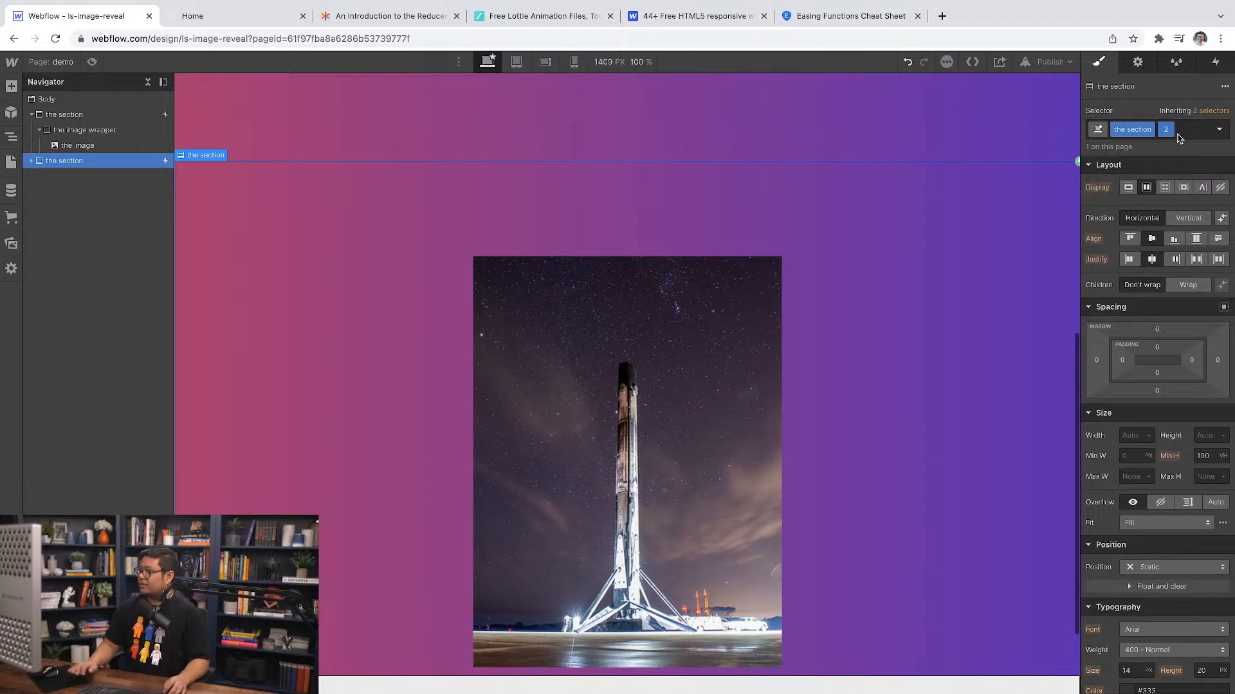
Step: Reverse the linear gradient in the duplicated section's background
scroll(1166, 555, "down", 5)
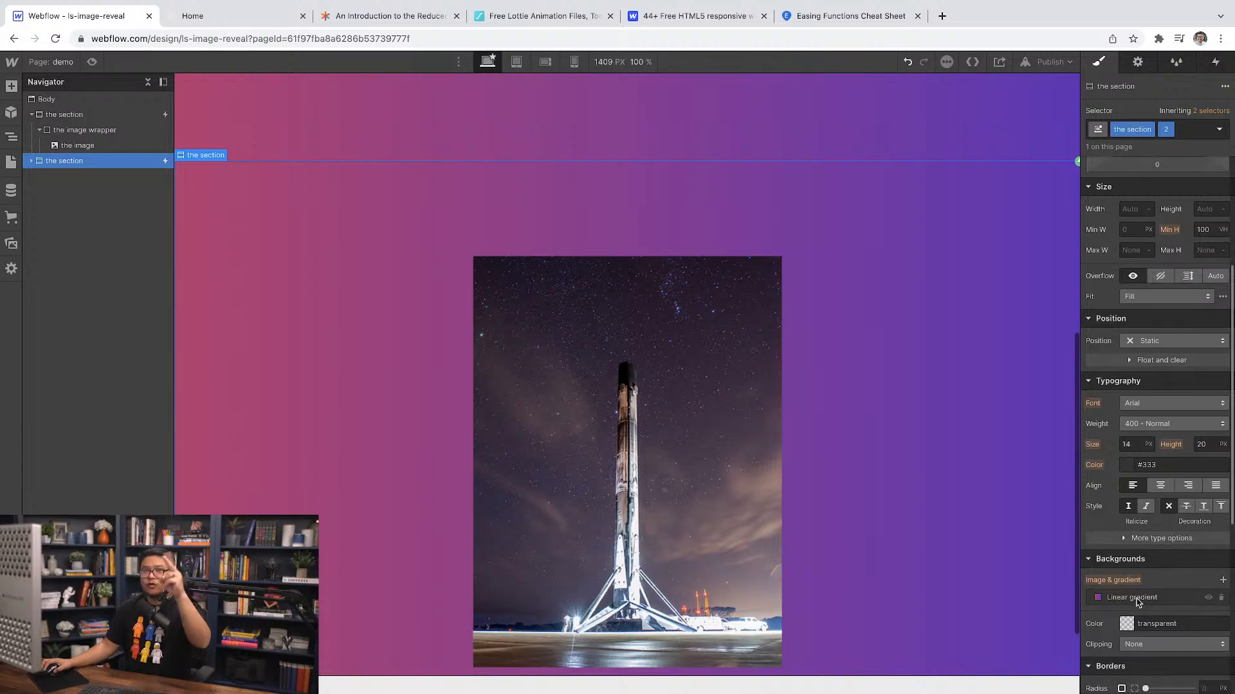
left_click(1135, 599)
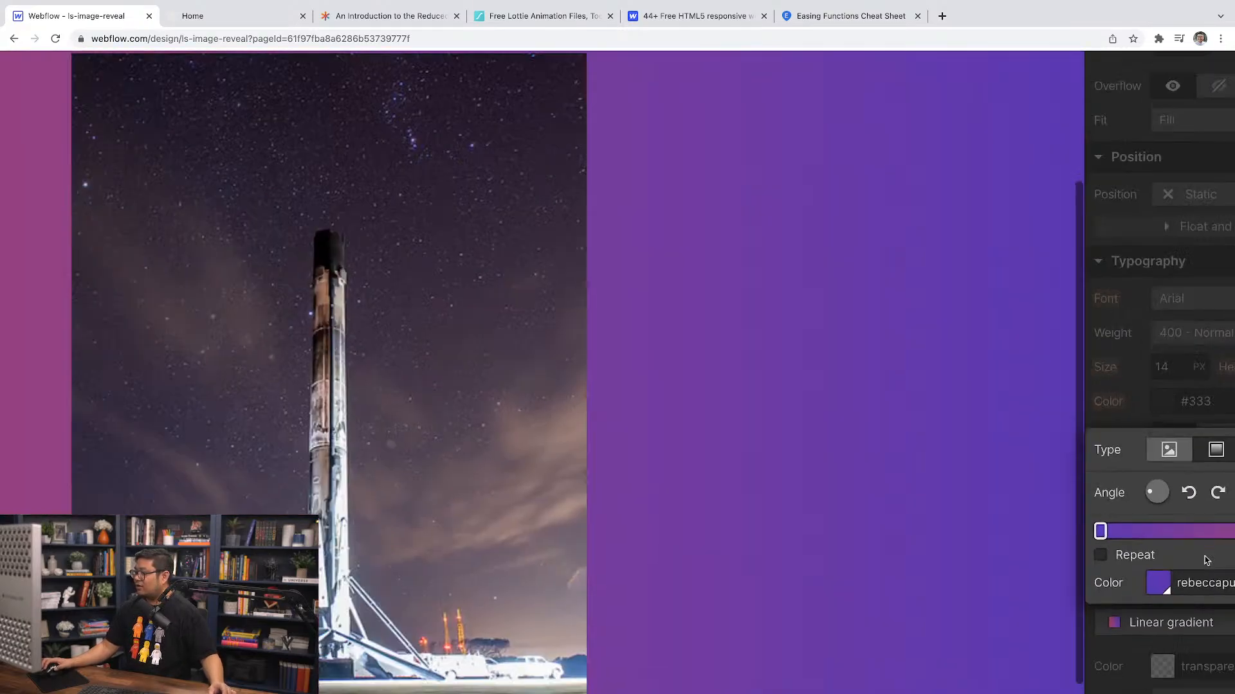
left_click(1225, 558)
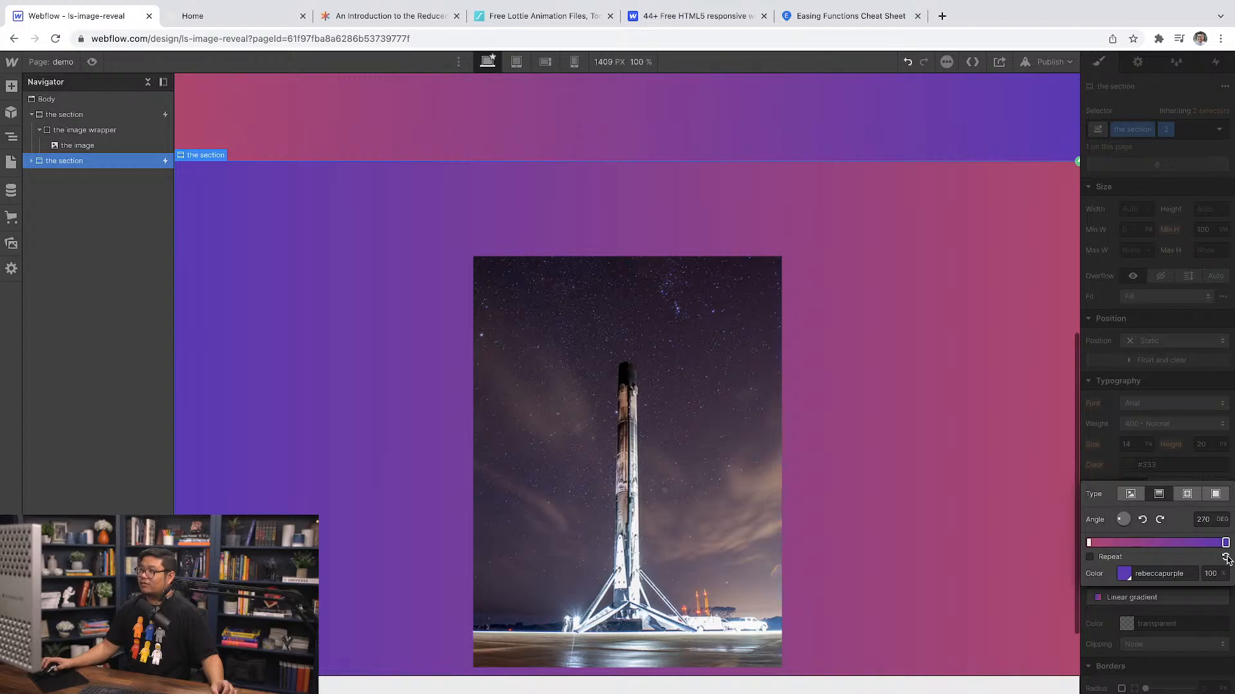
Step: Close the gradient settings and rename the duplicated section's combo class "2" as "even"
left_click(1185, 387)
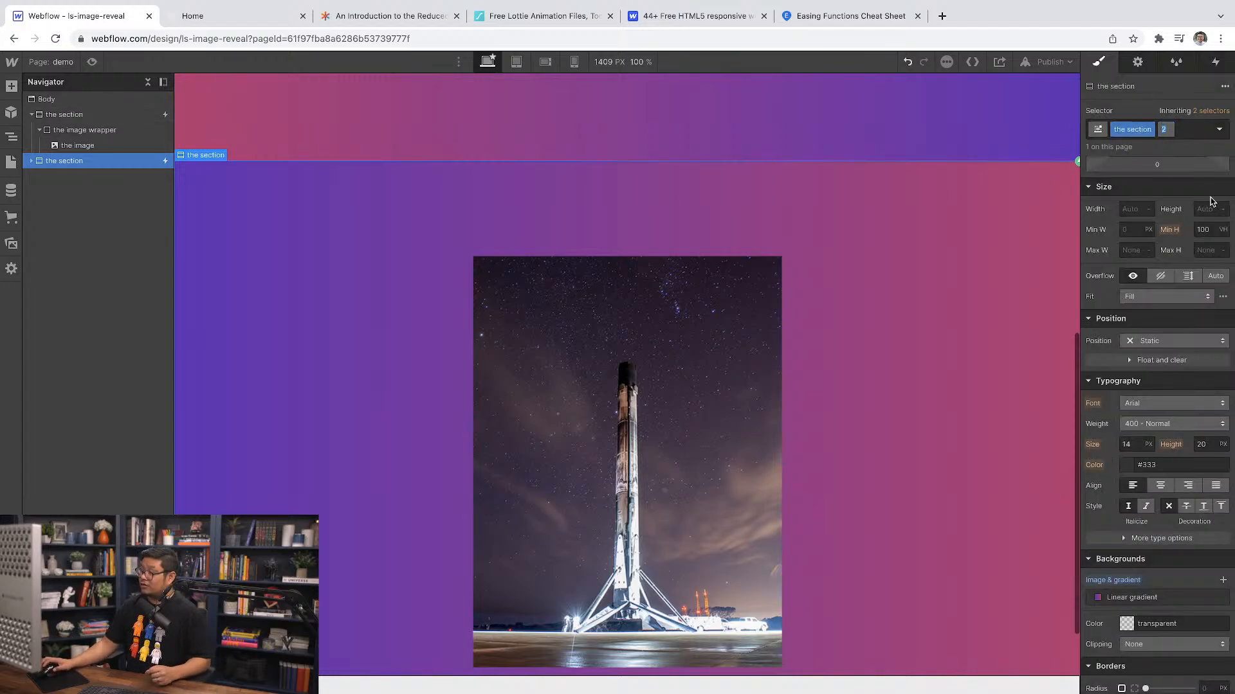
type("even")
key("Return")
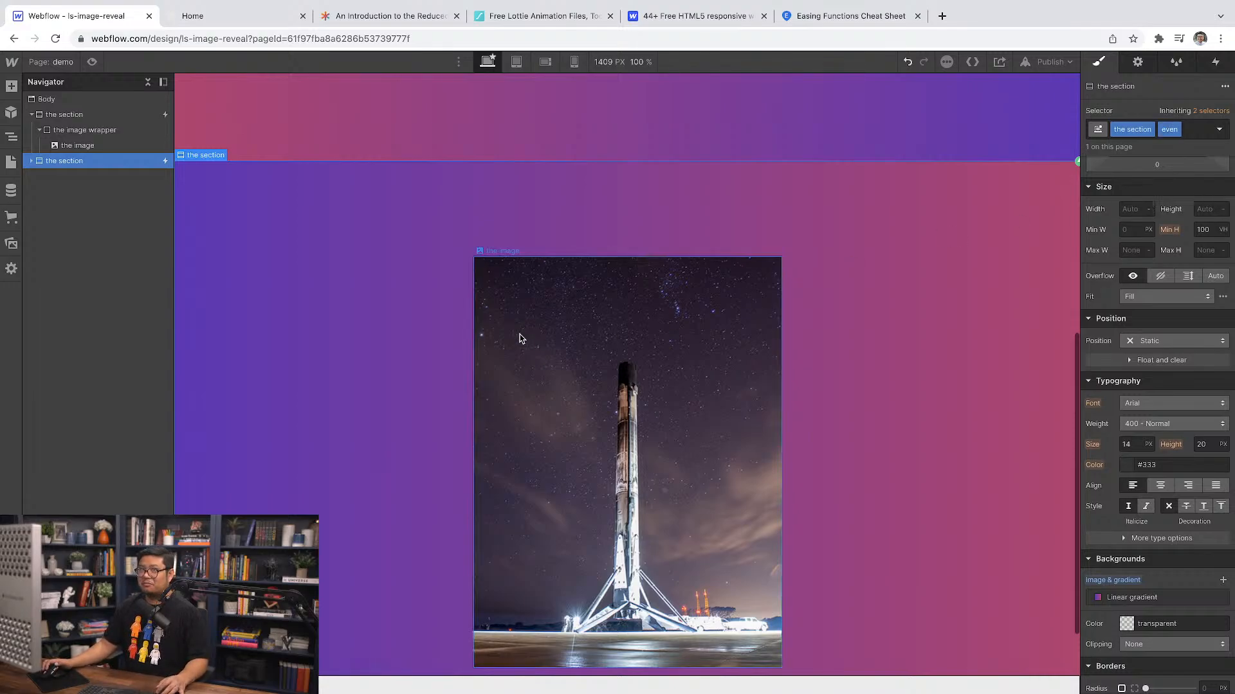
Step: Examine the duplicated section's nested image and image wrapper, and reselect the section
left_click(574, 359)
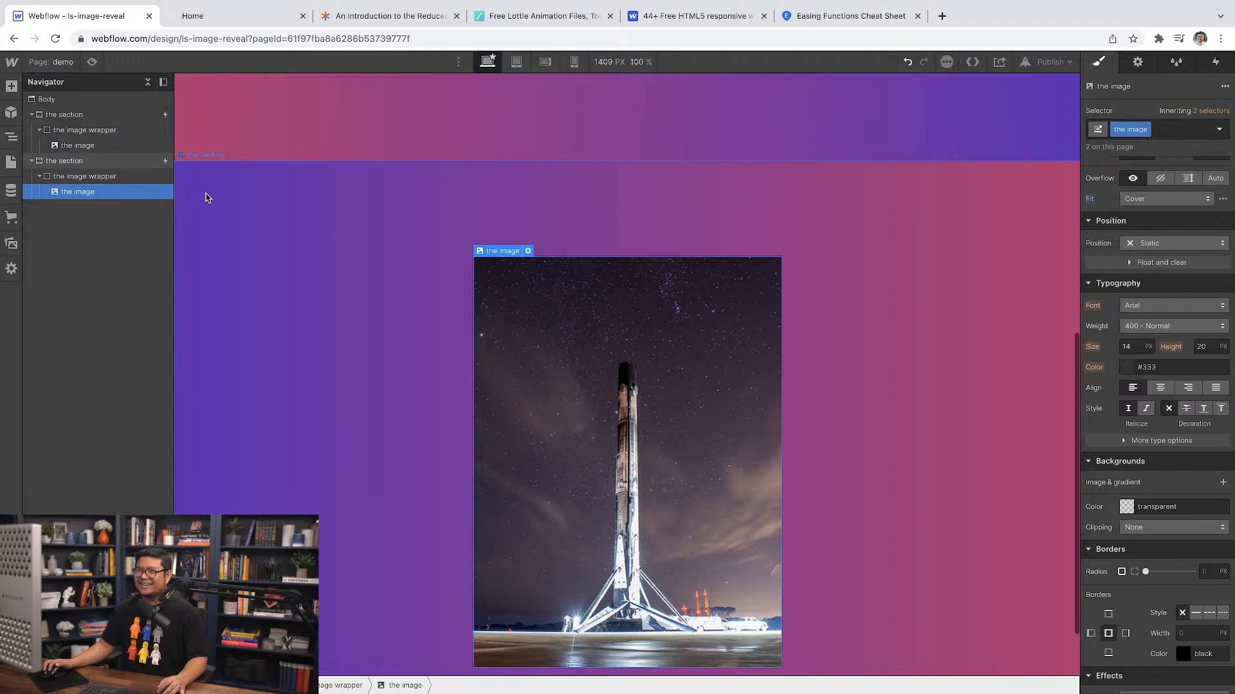
left_click(77, 176)
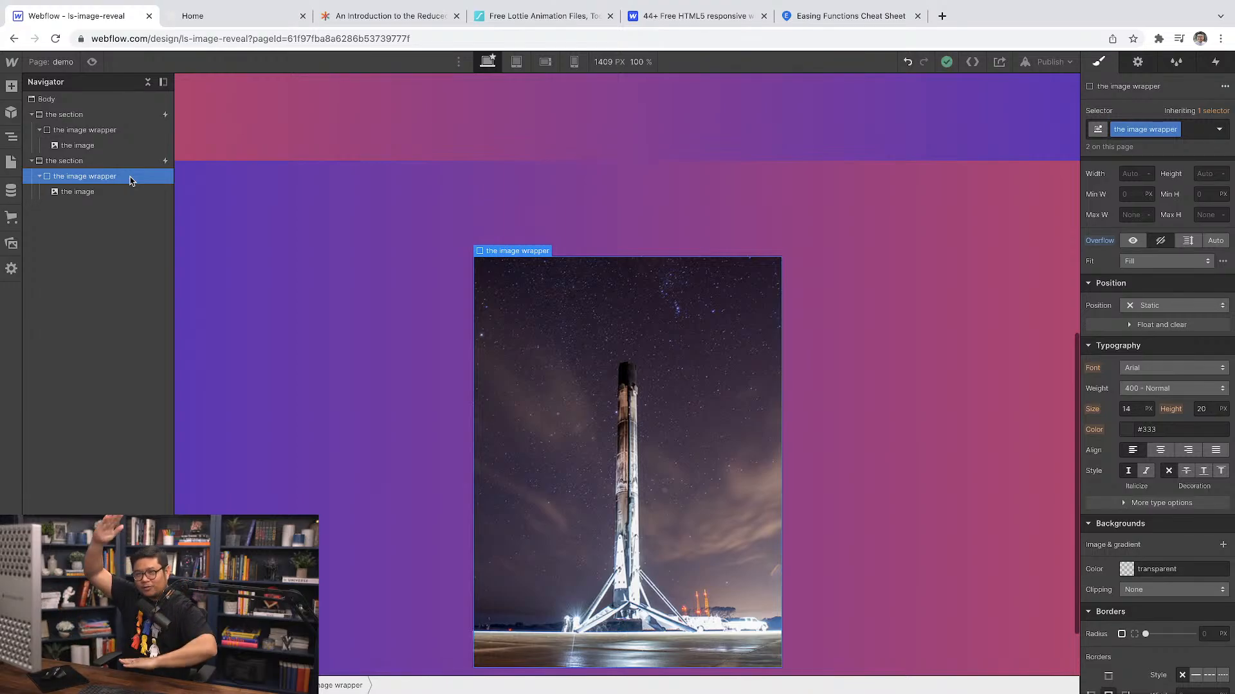
left_click(126, 168)
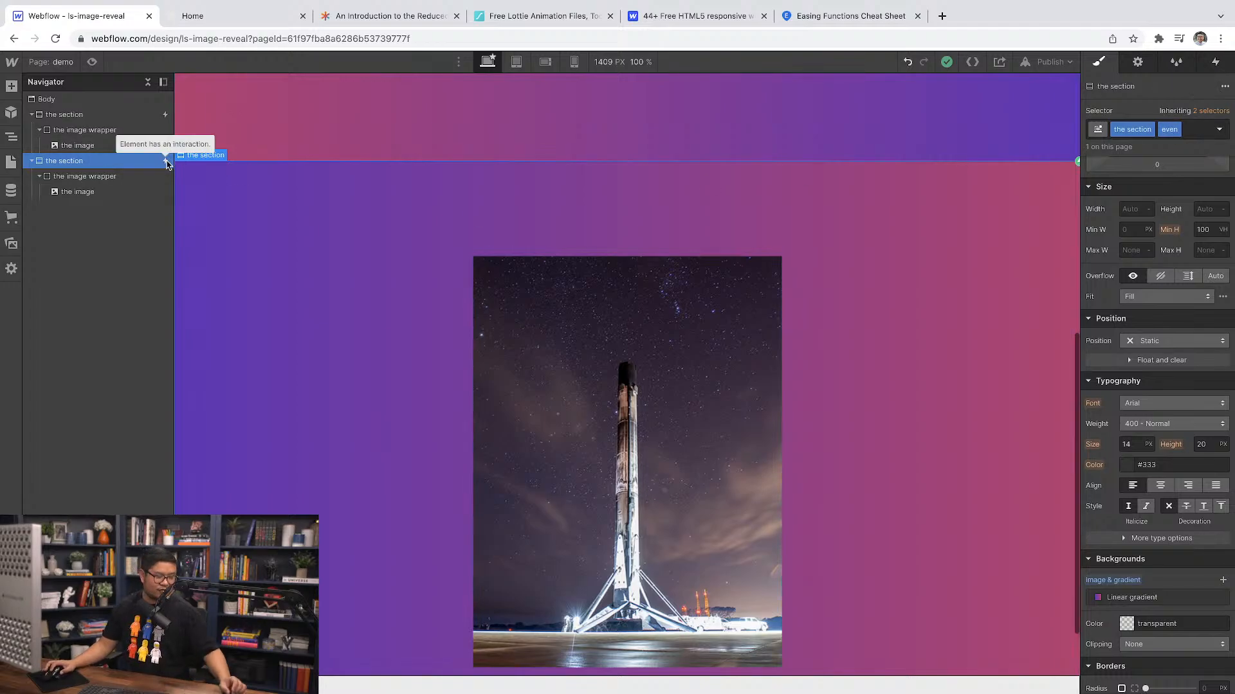
Step: In the duplicated section's Scroll into view trigger, duplicate the image reveal 1 animation and assign the copy
scroll(161, 158, "up", 5)
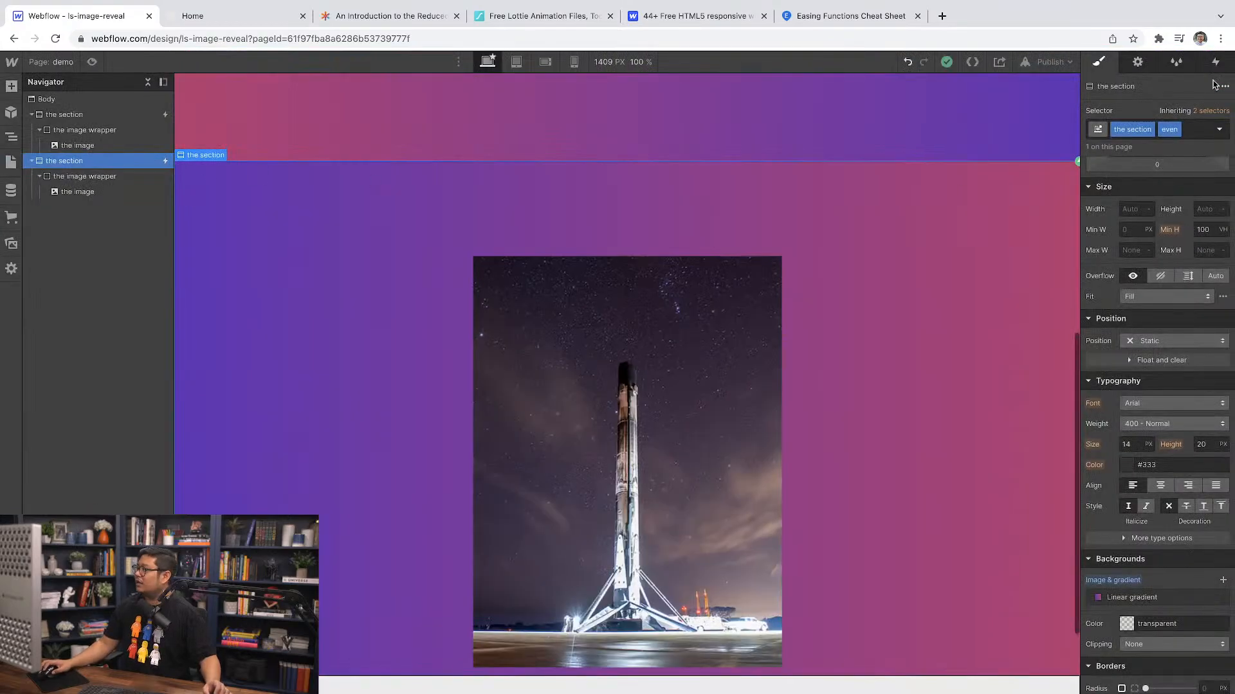
left_click(1215, 62)
left_click(1126, 131)
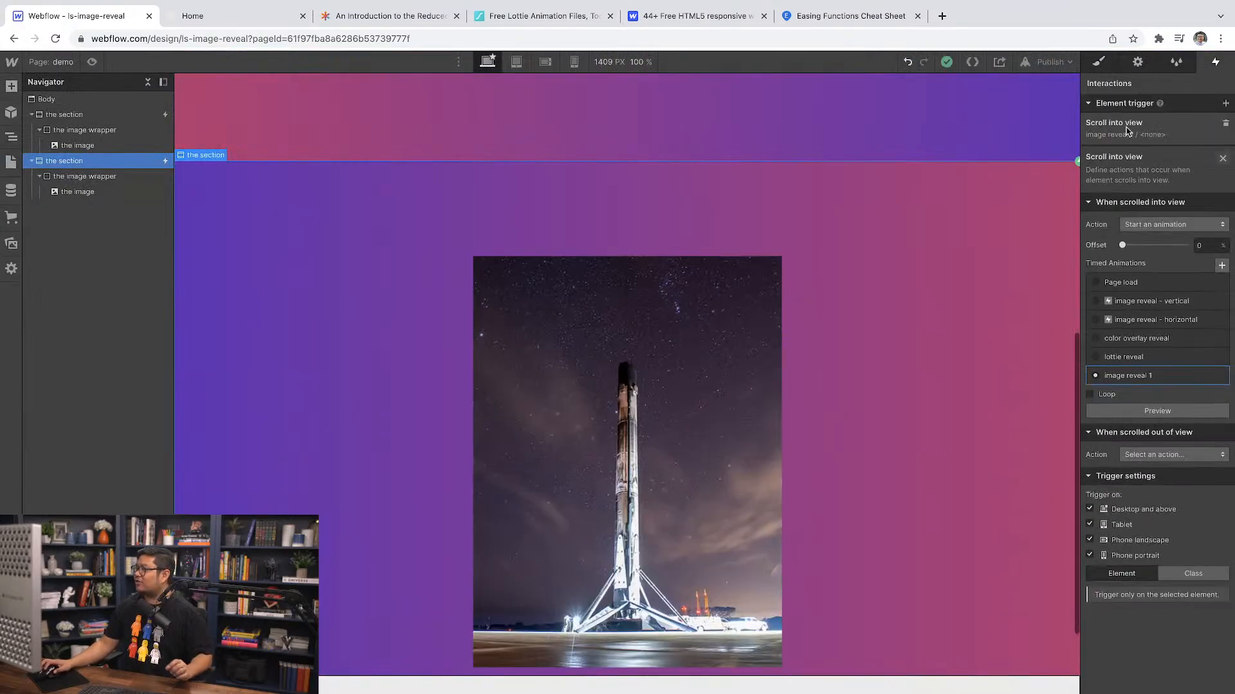
mouse_move(1217, 330)
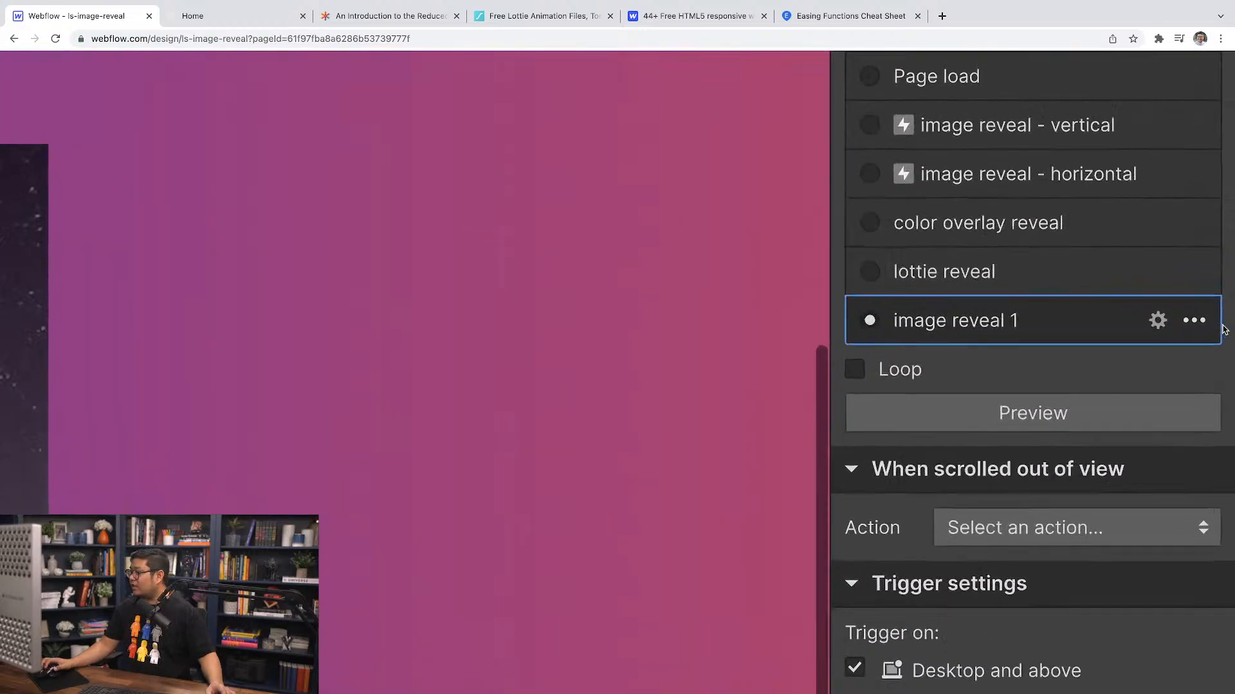
left_click(1189, 320)
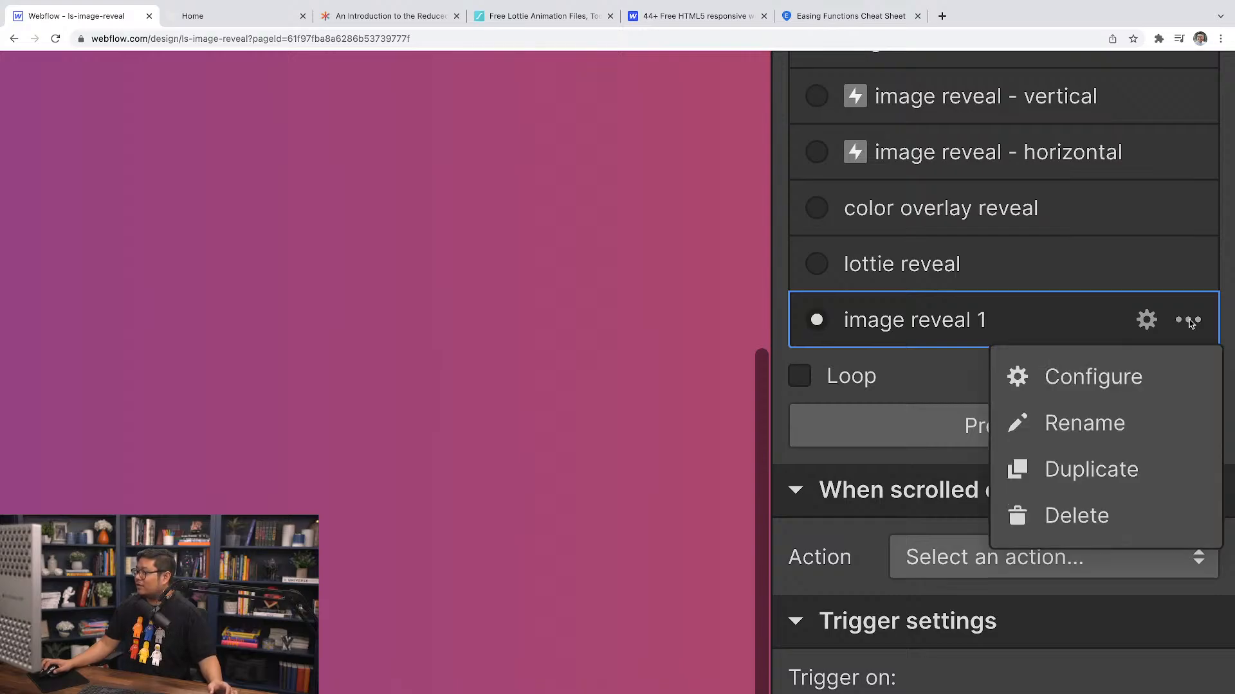
left_click(1098, 476)
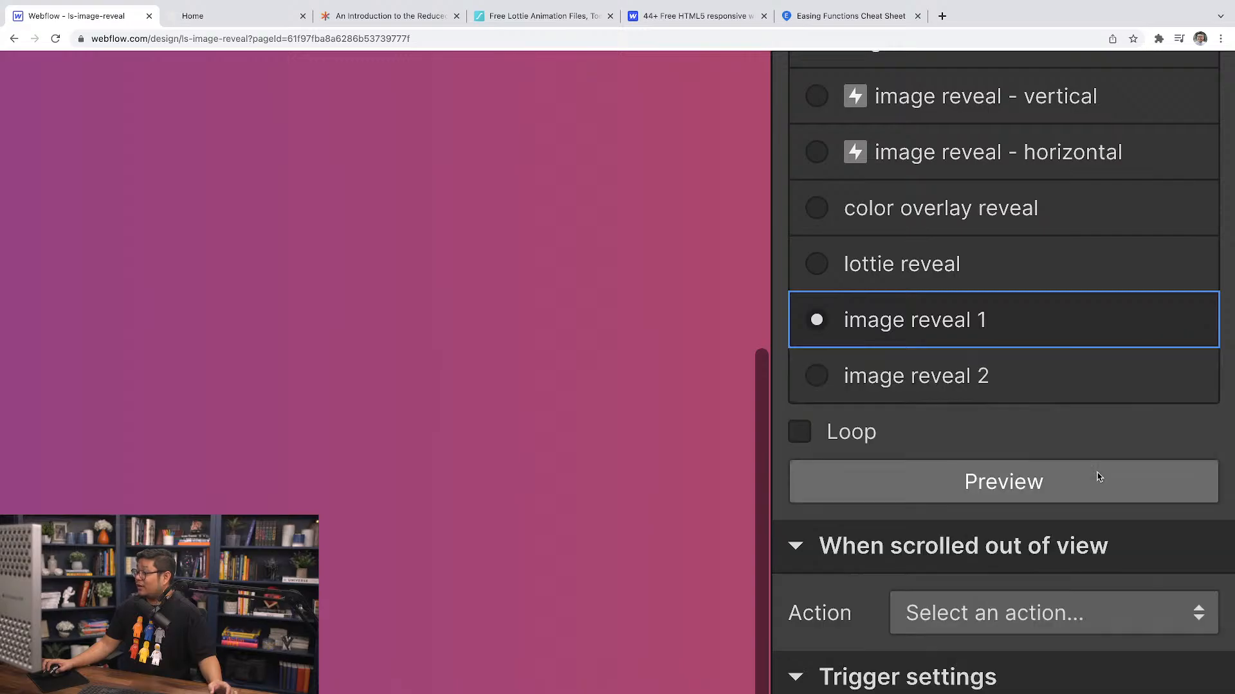
left_click(947, 382)
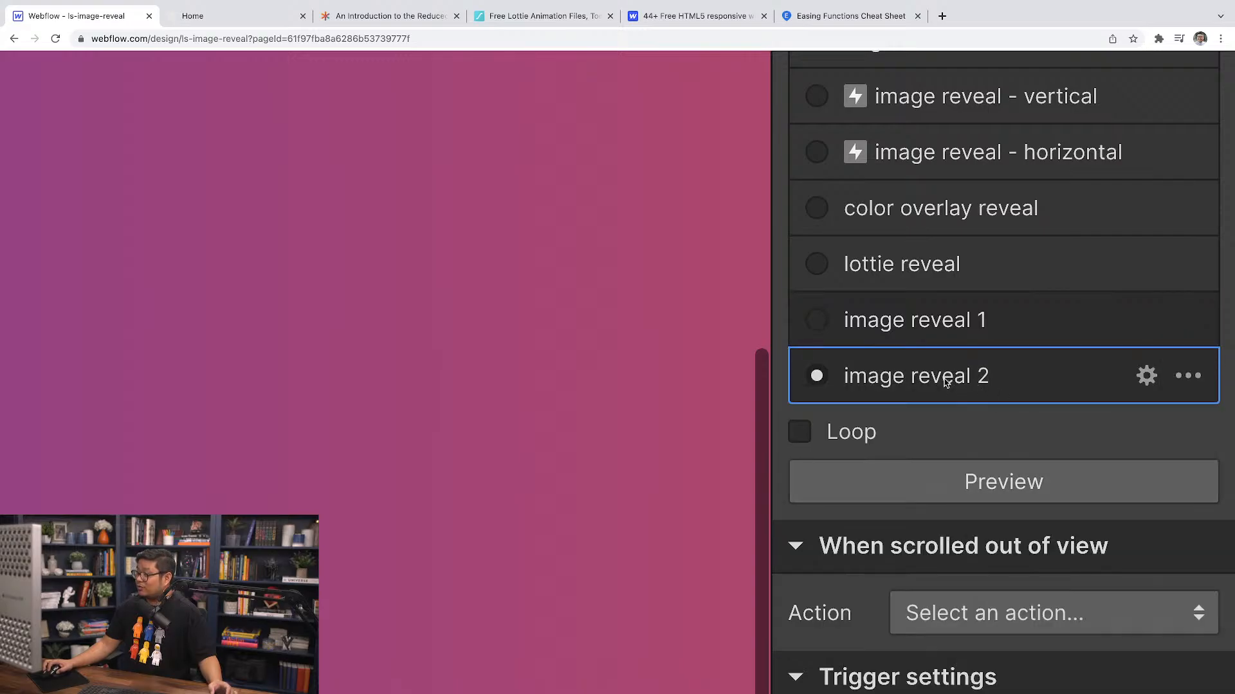
key("super+0")
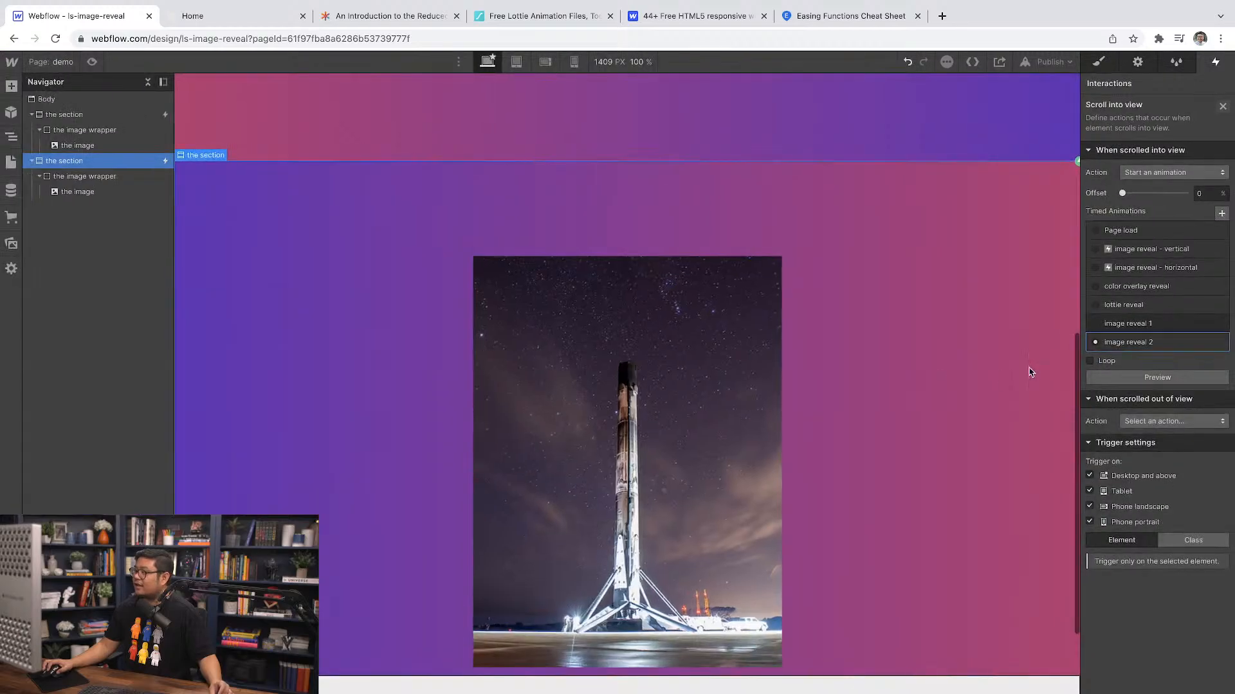
Step: In the image reveal 2 animation, reset the image wrapper's initial-state height and set its initial width to 0 px
left_click(1158, 347)
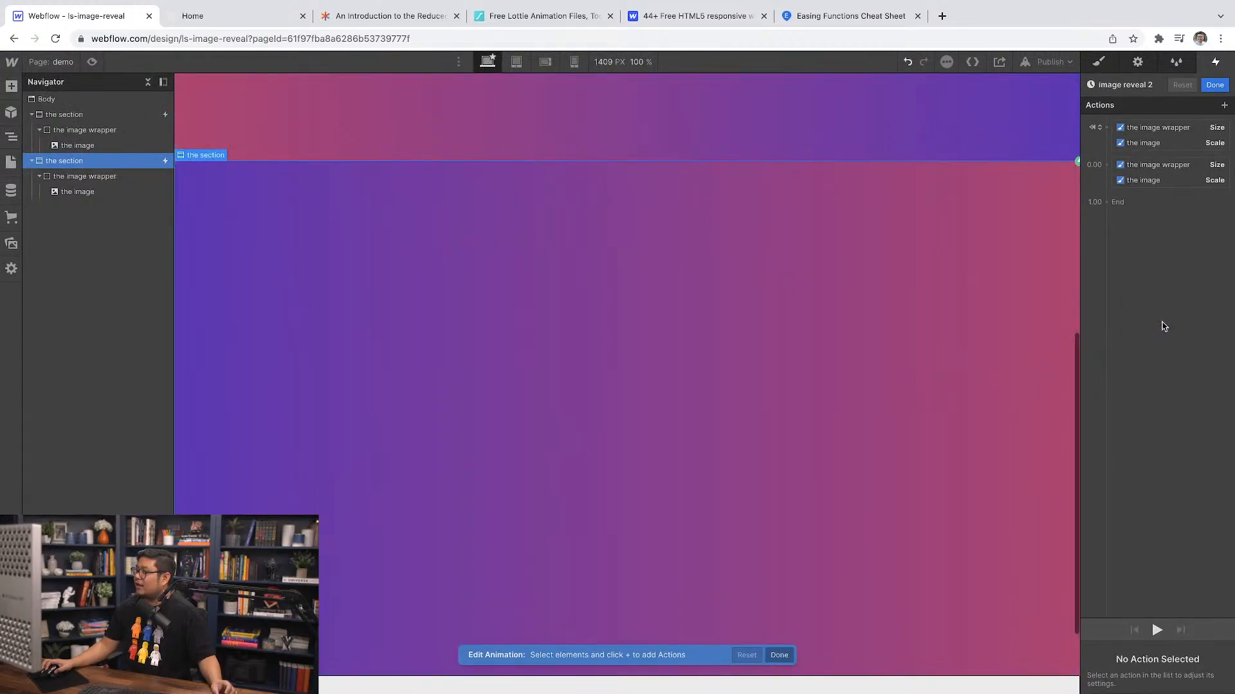
left_click(1196, 131)
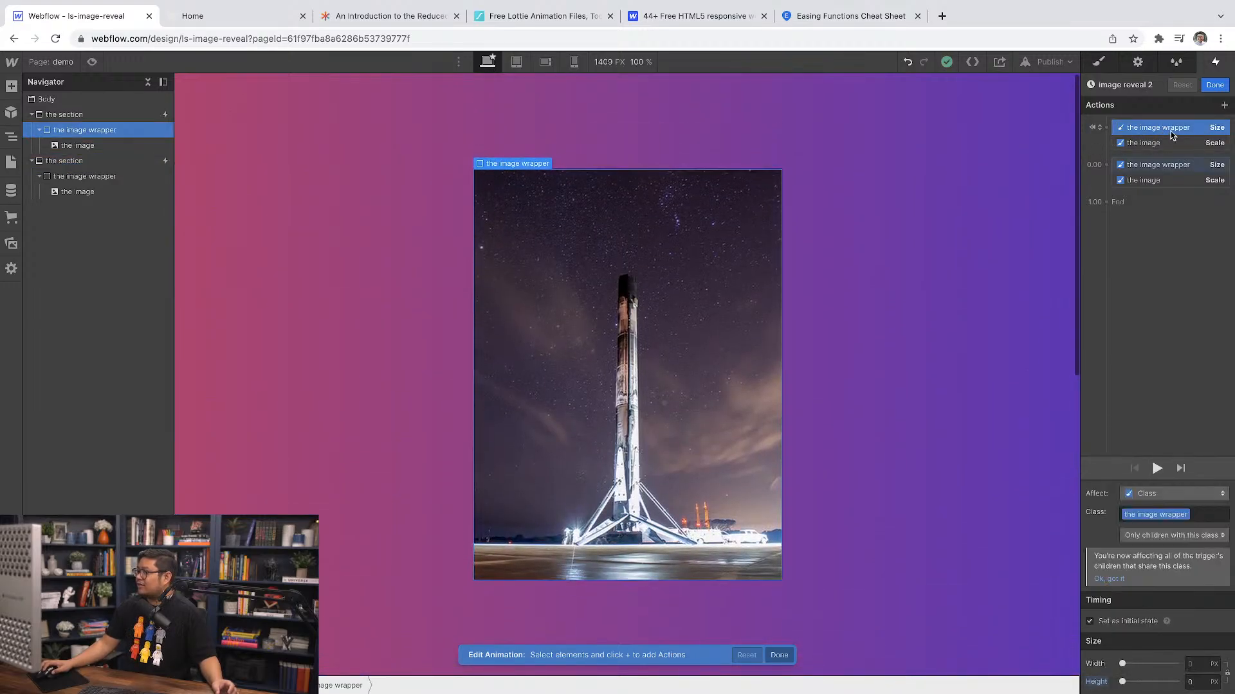
left_click(1097, 682)
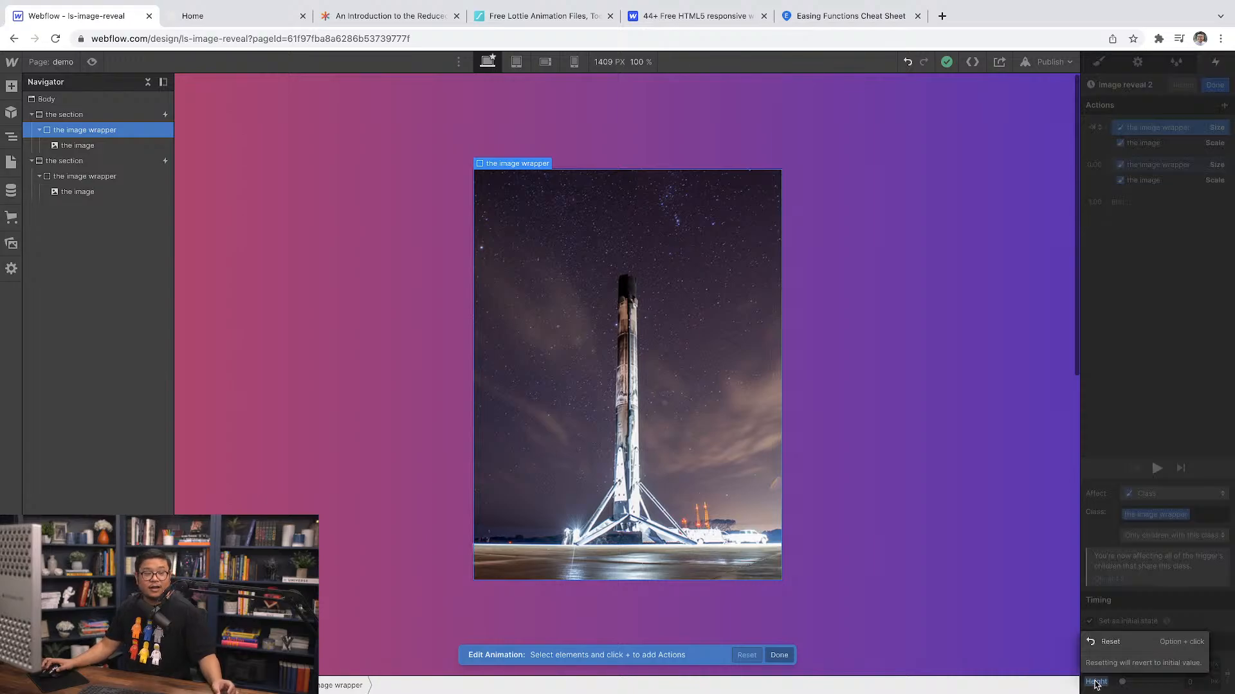
left_click(1110, 643)
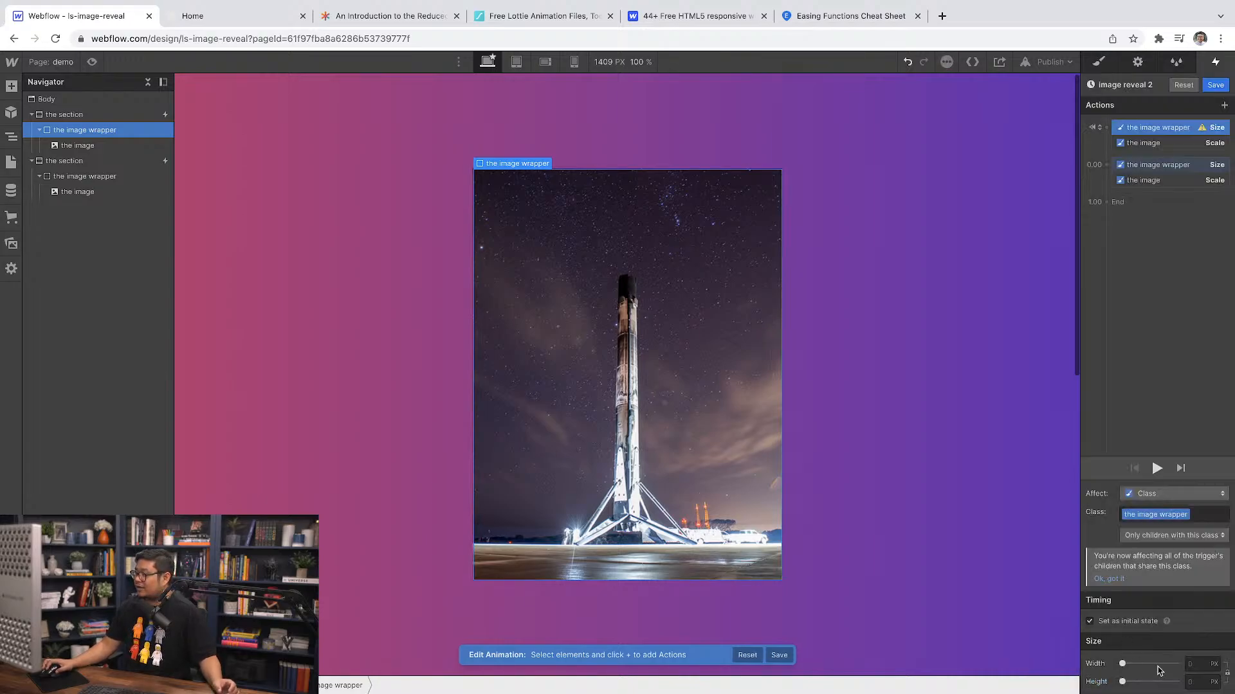
left_click(1197, 663)
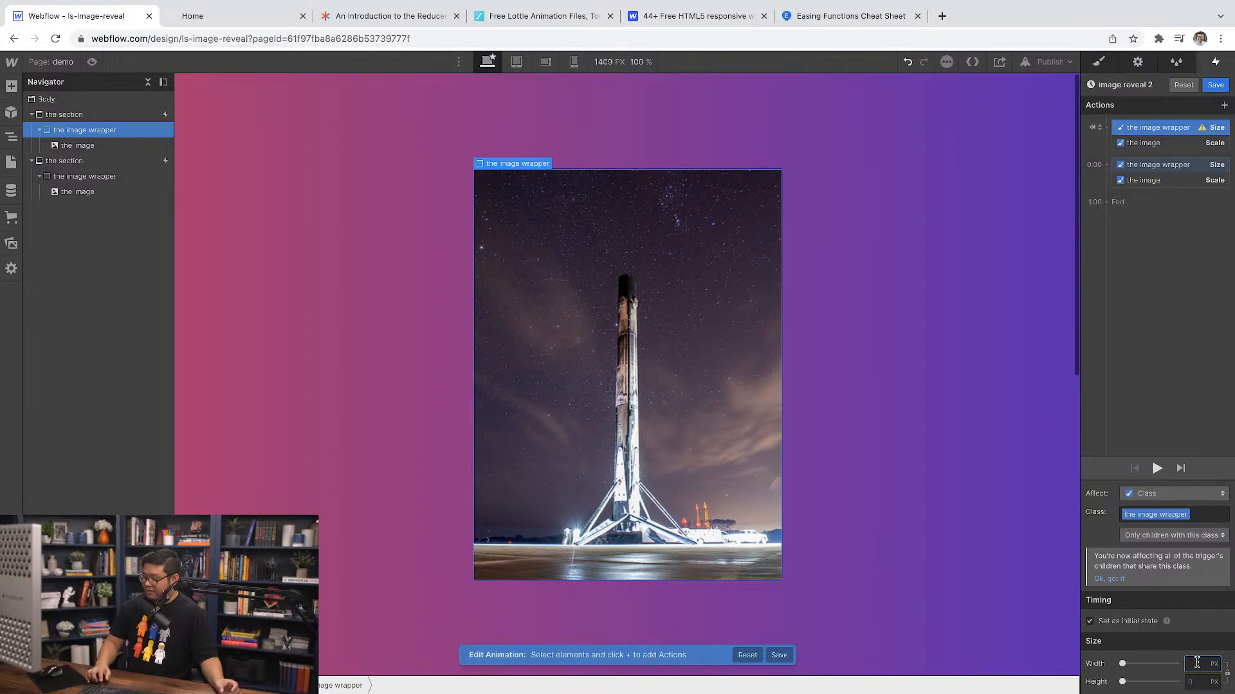
type("0")
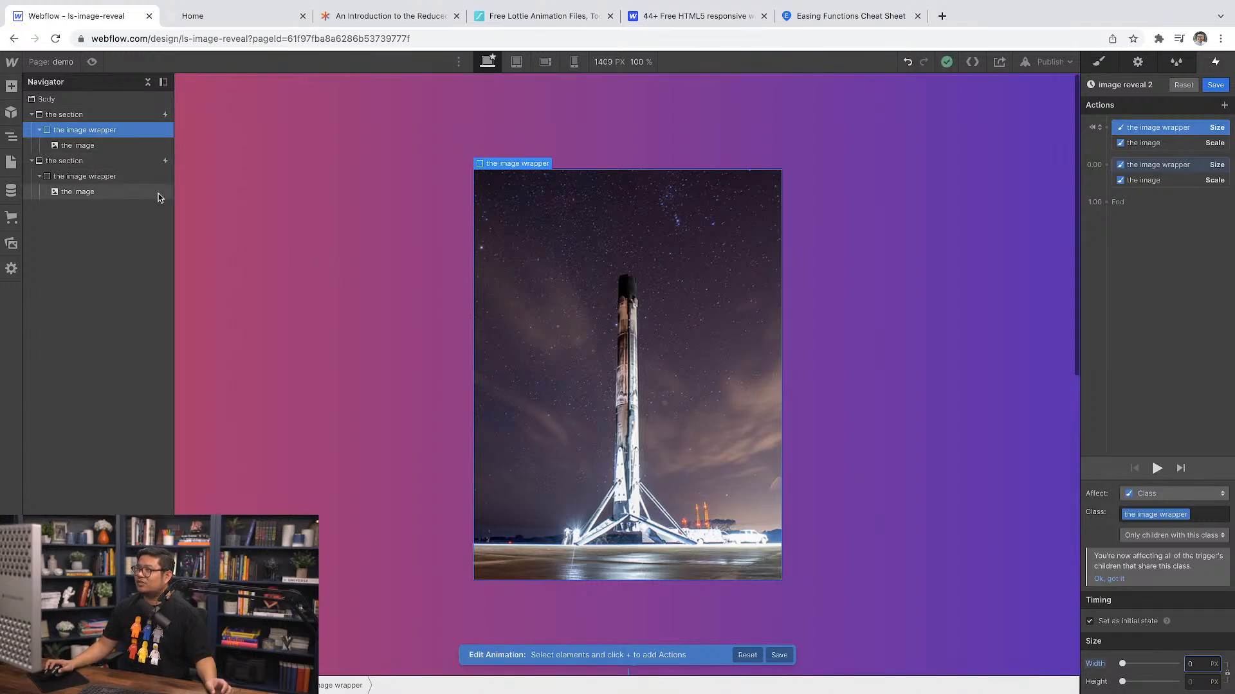
scroll(735, 452, "down", 8)
scroll(738, 452, "up", 8)
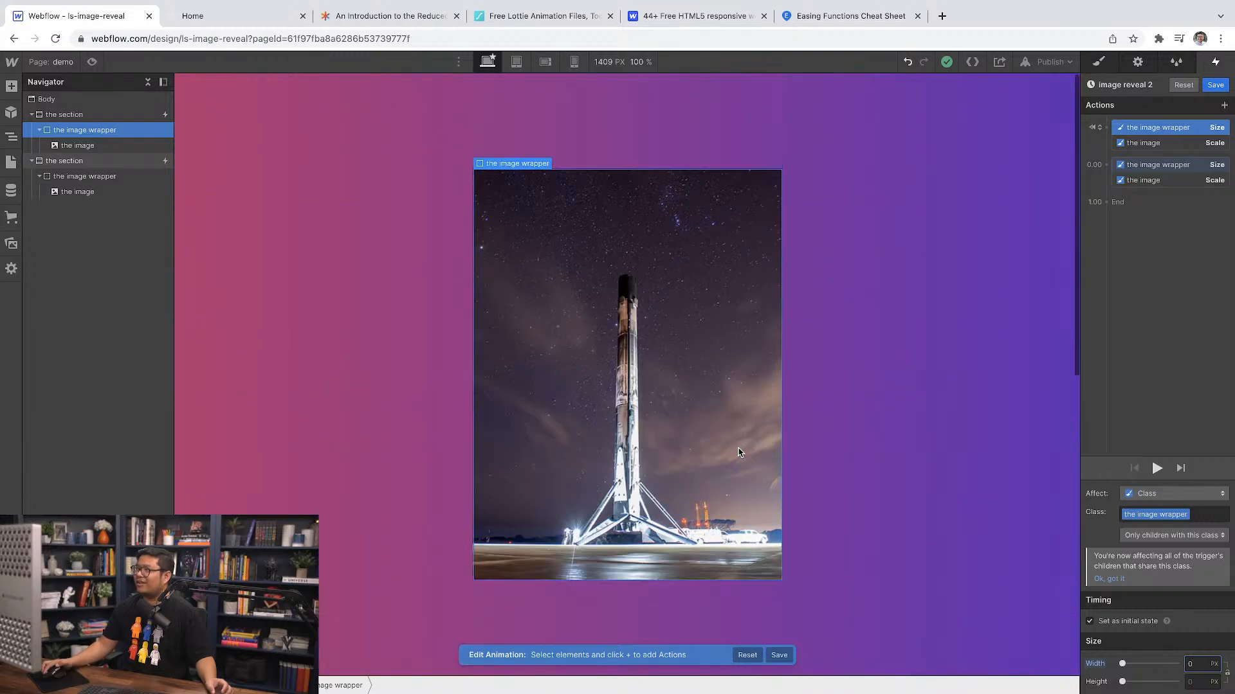
scroll(738, 452, "down", 8)
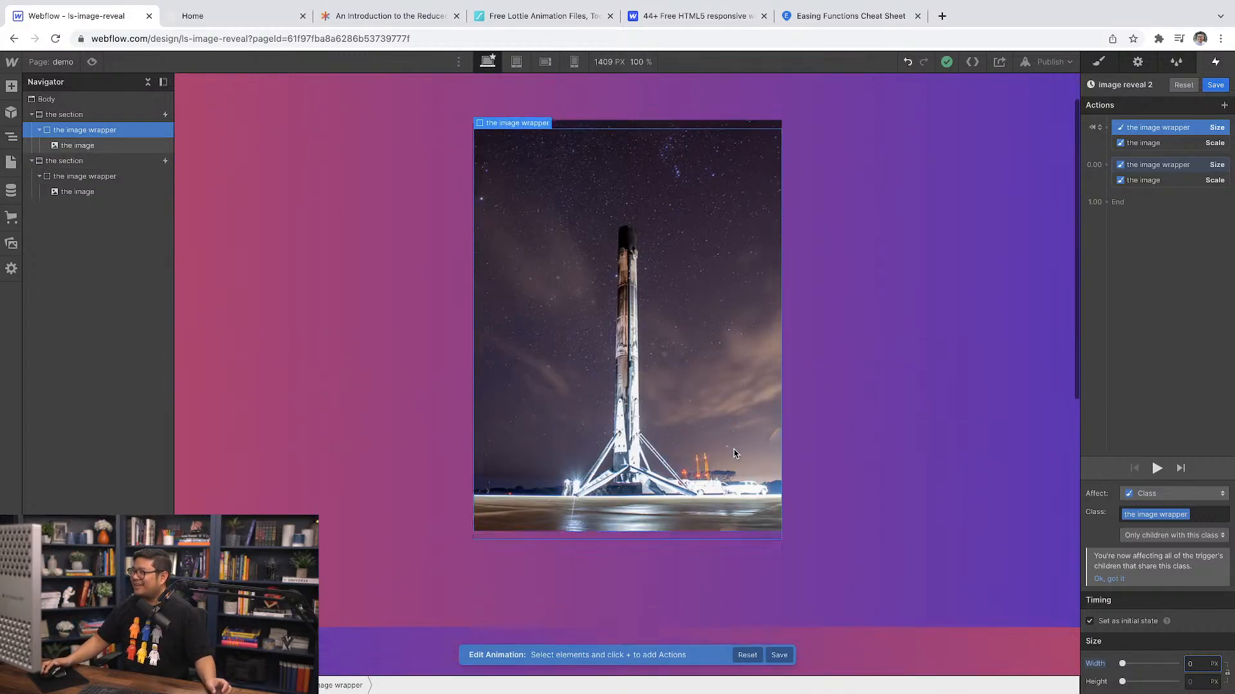
scroll(736, 453, "down", 2)
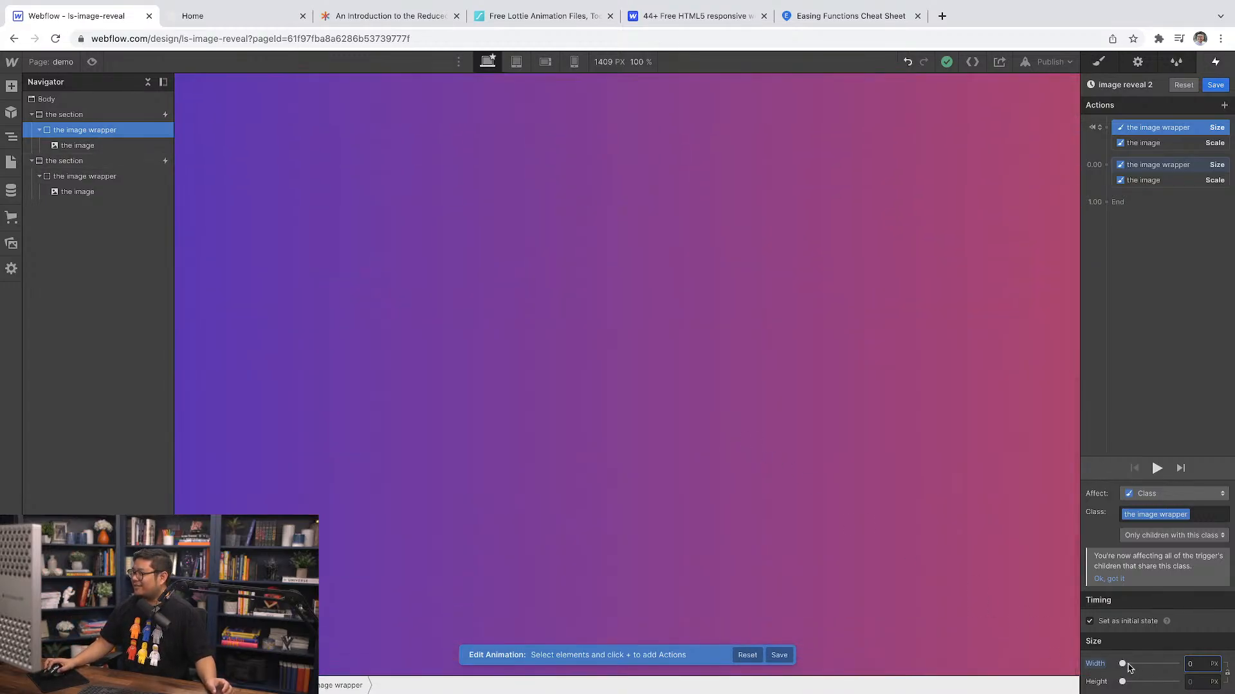
left_click_drag(1122, 664, 1095, 663)
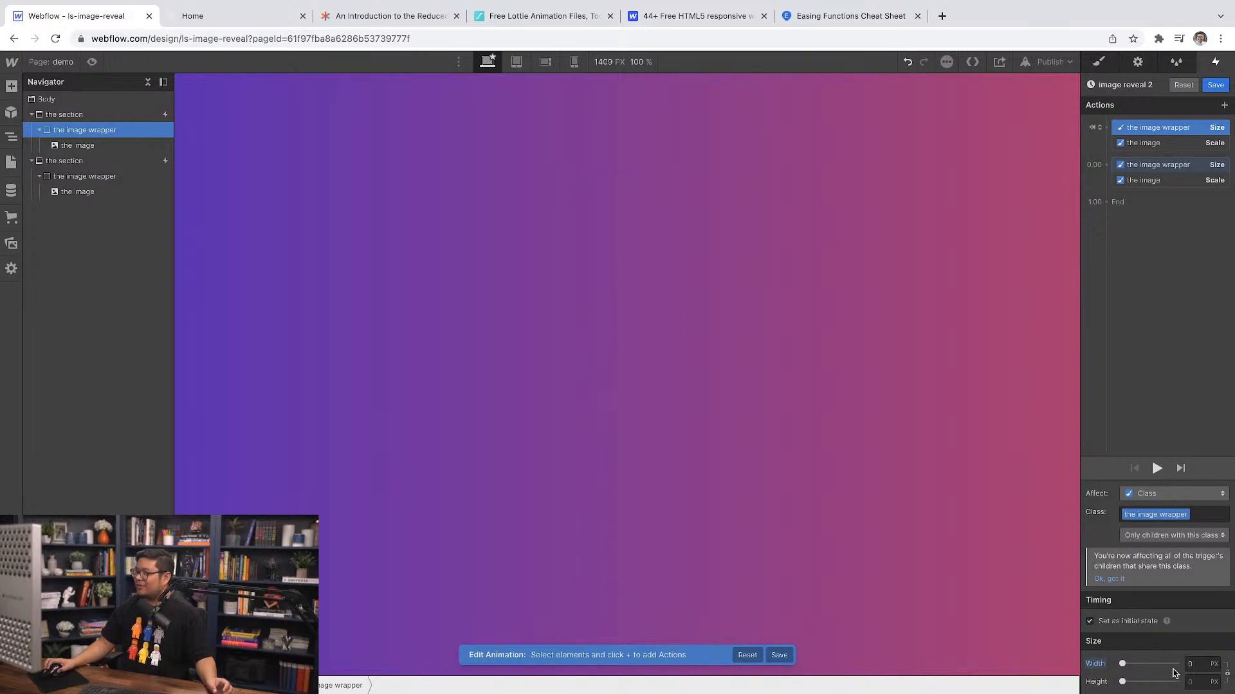
Step: Reset the height in the image wrapper's second size action and set its width to 480 px
left_click(1161, 166)
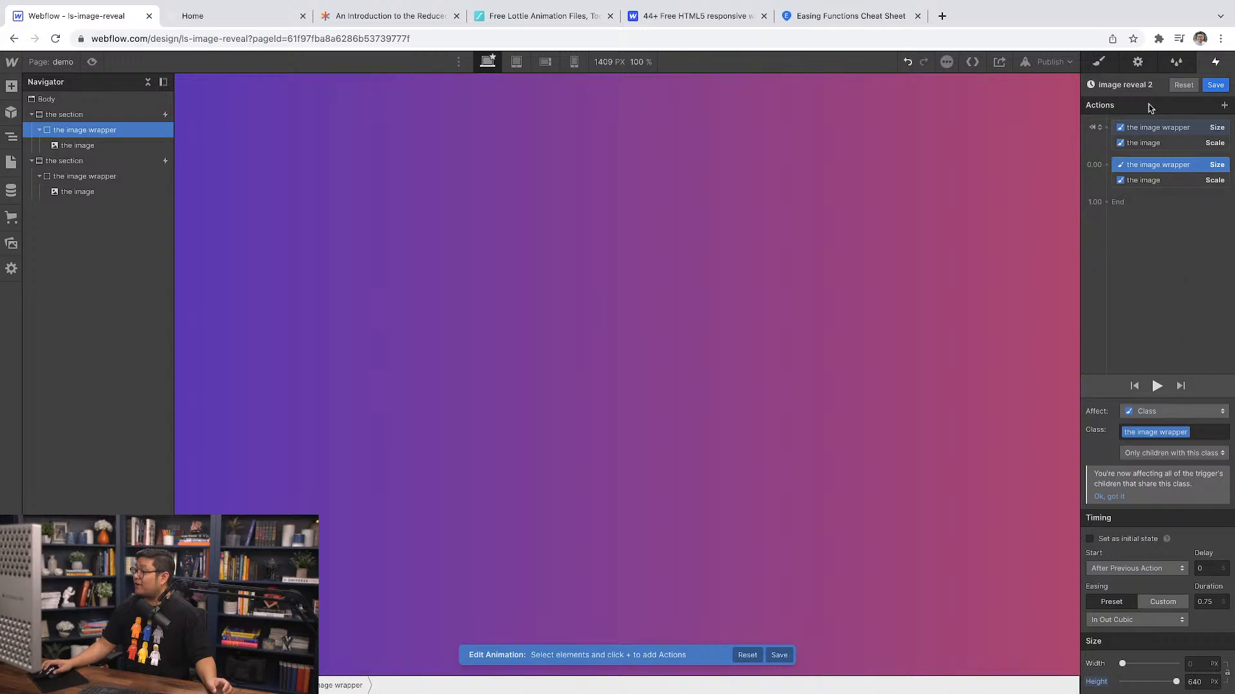
left_click(1098, 683)
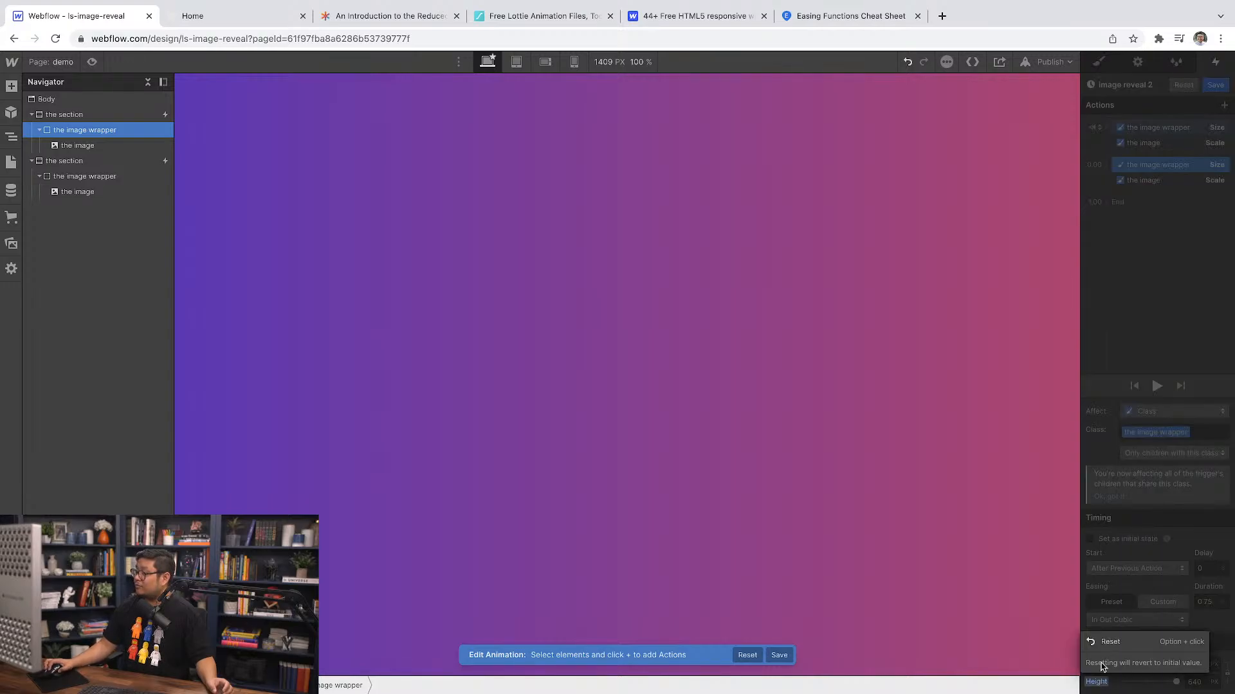
left_click(1115, 641)
left_click(1193, 665)
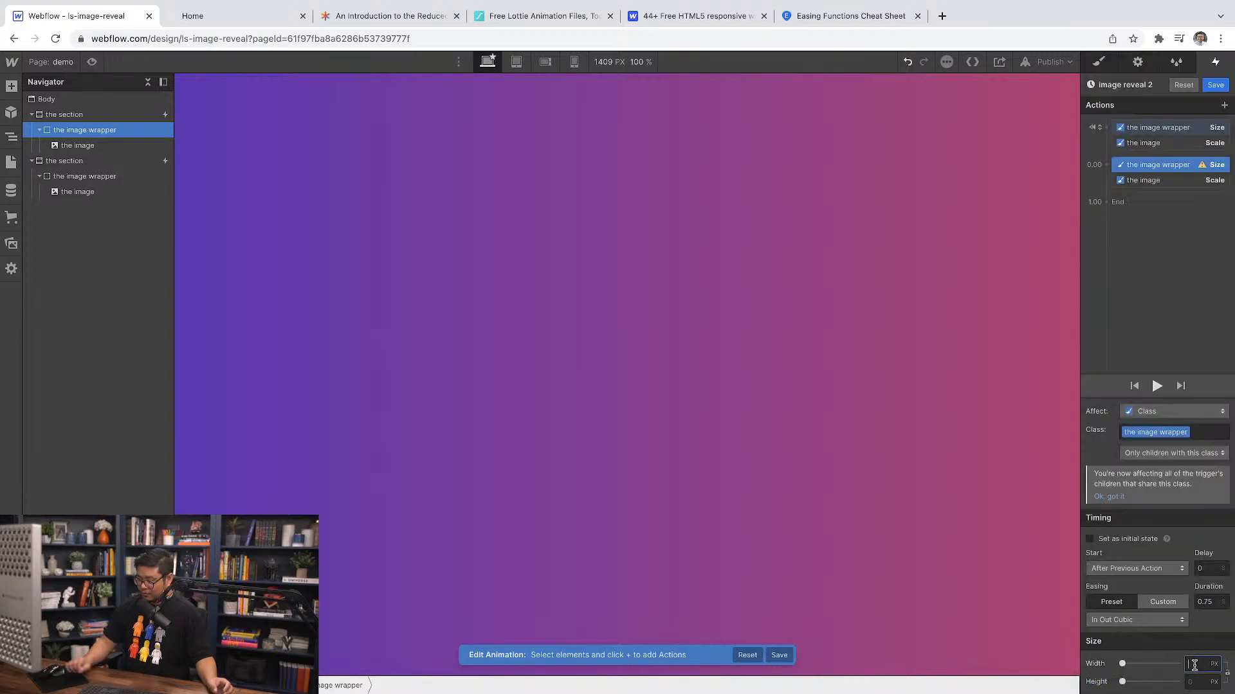
type("480")
key("Return")
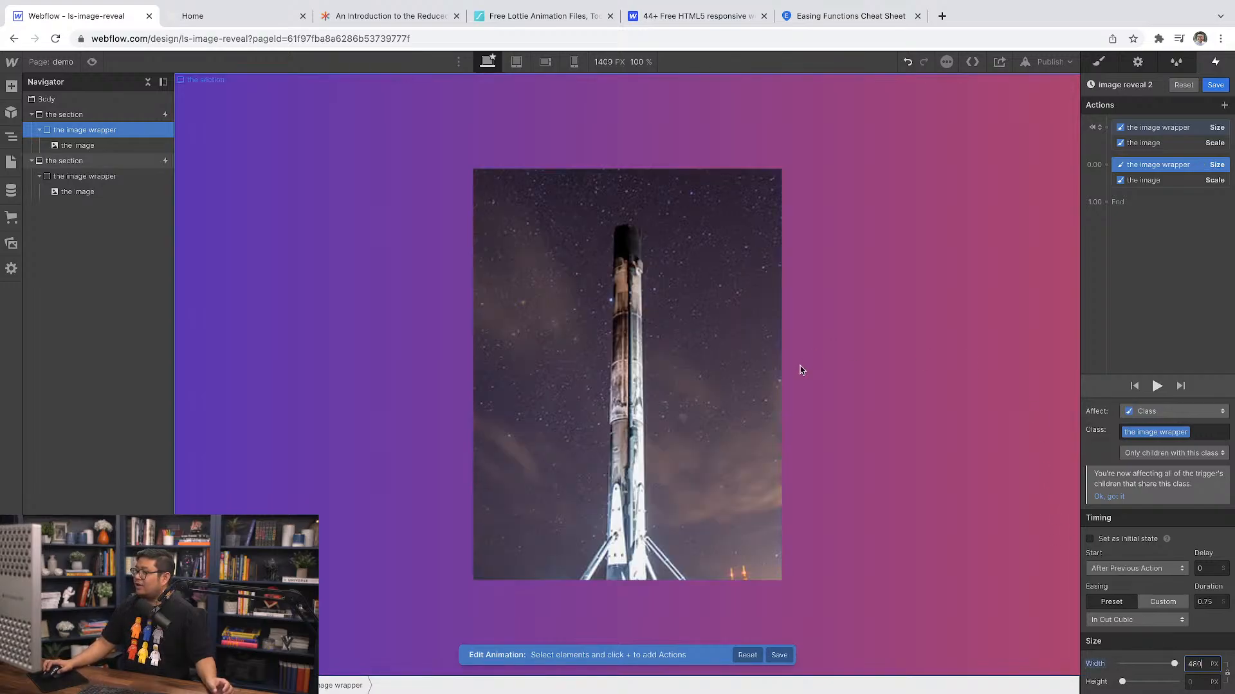
Step: Play the image reveal 2 animation to check the width reveal and image scale, and save its changes
left_click(1160, 181)
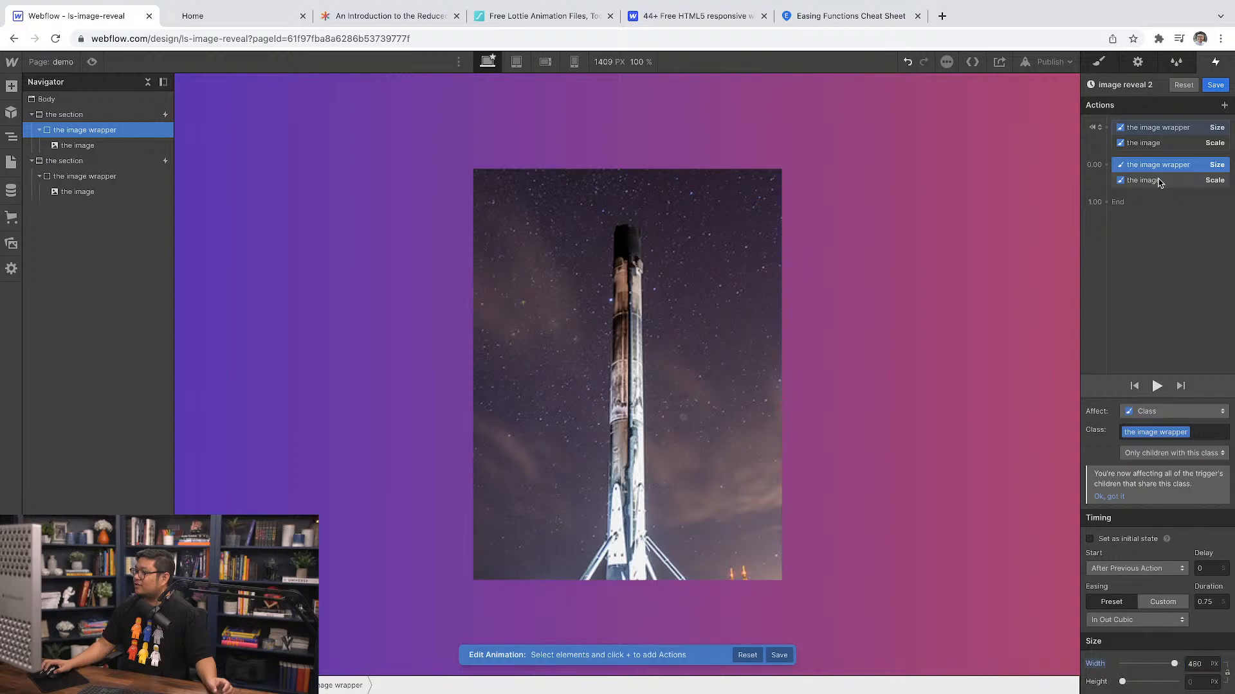
left_click(1169, 145)
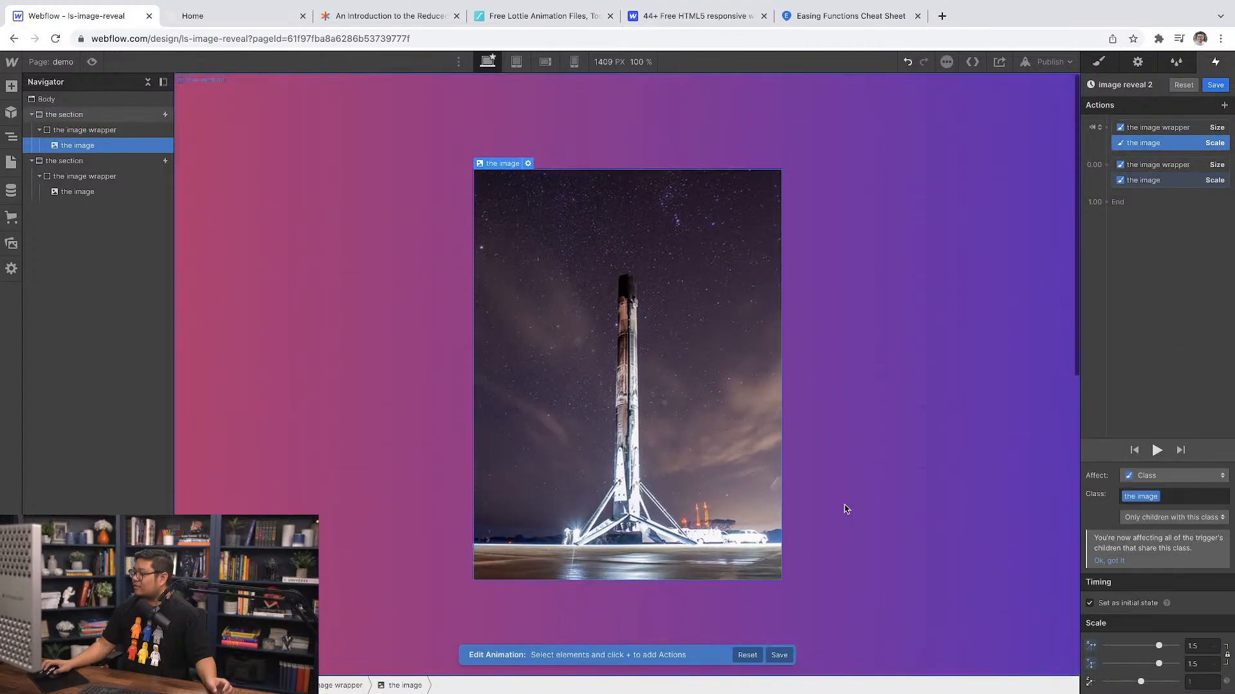
scroll(830, 514, "down", 10)
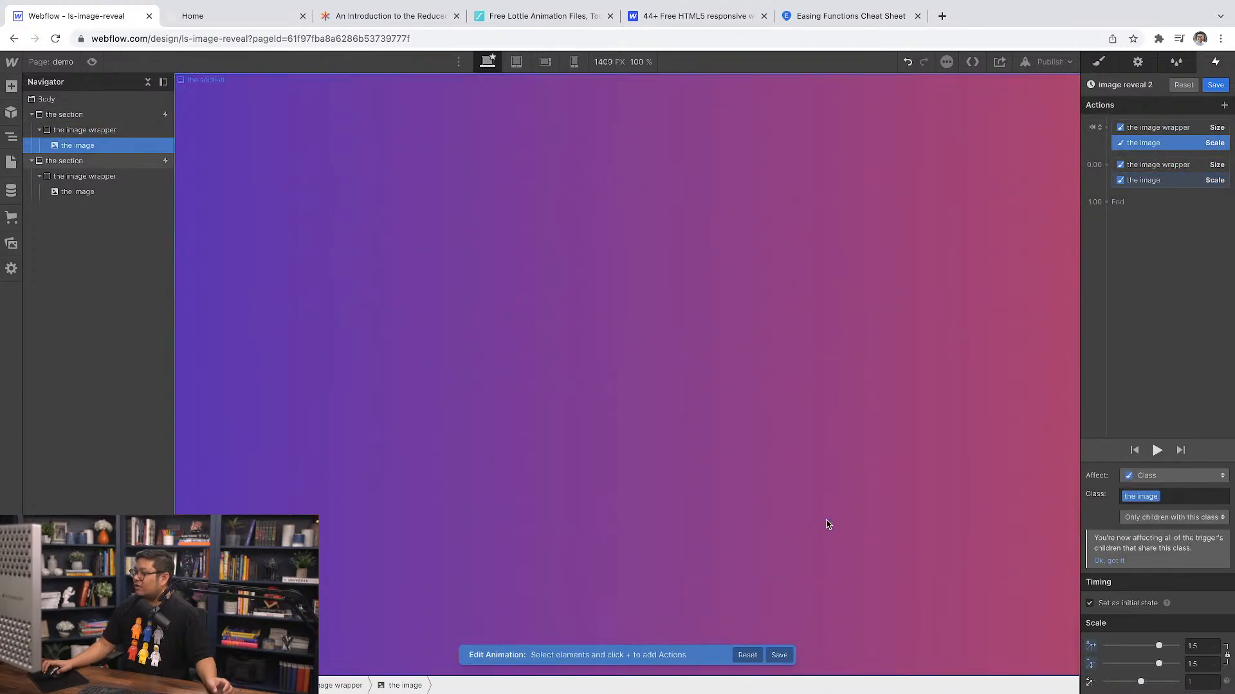
left_click(1157, 451)
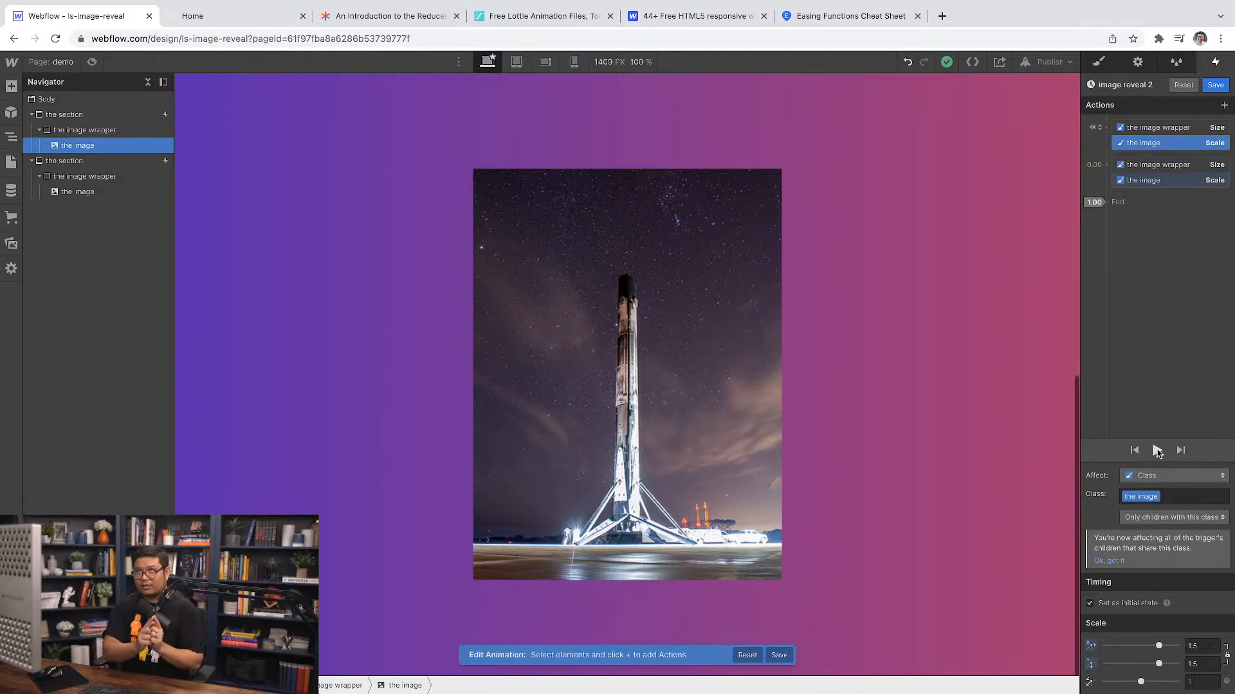
left_click(1157, 450)
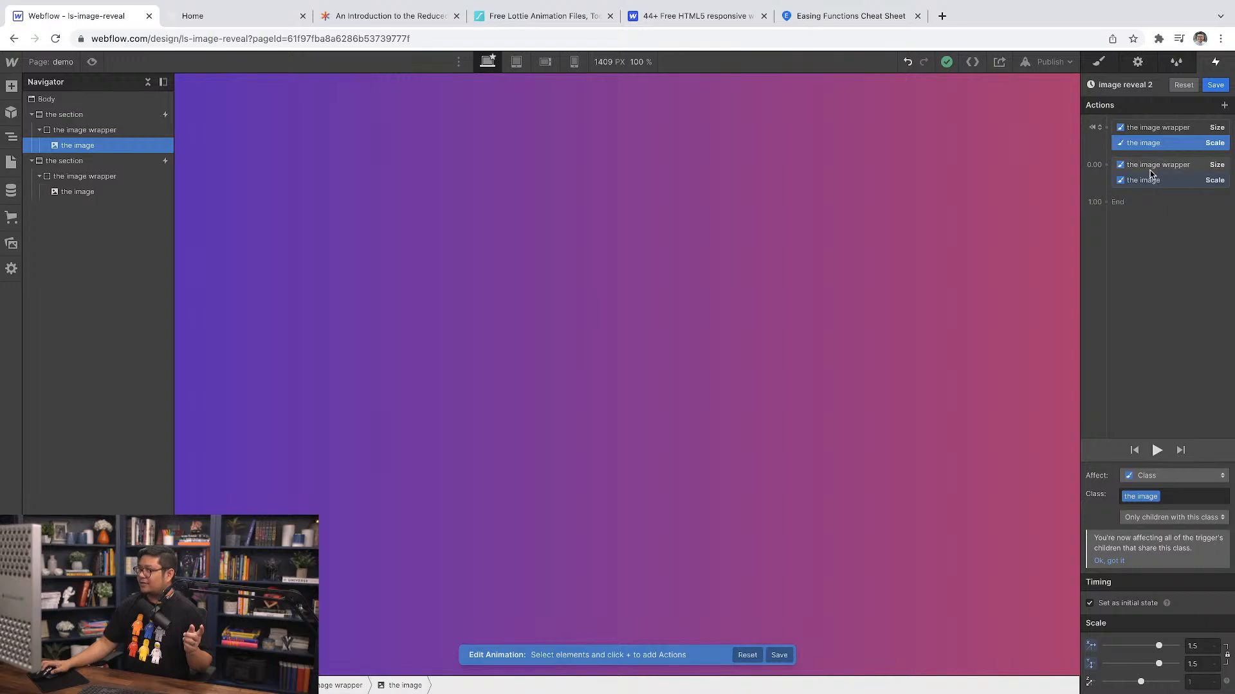
left_click(1150, 168)
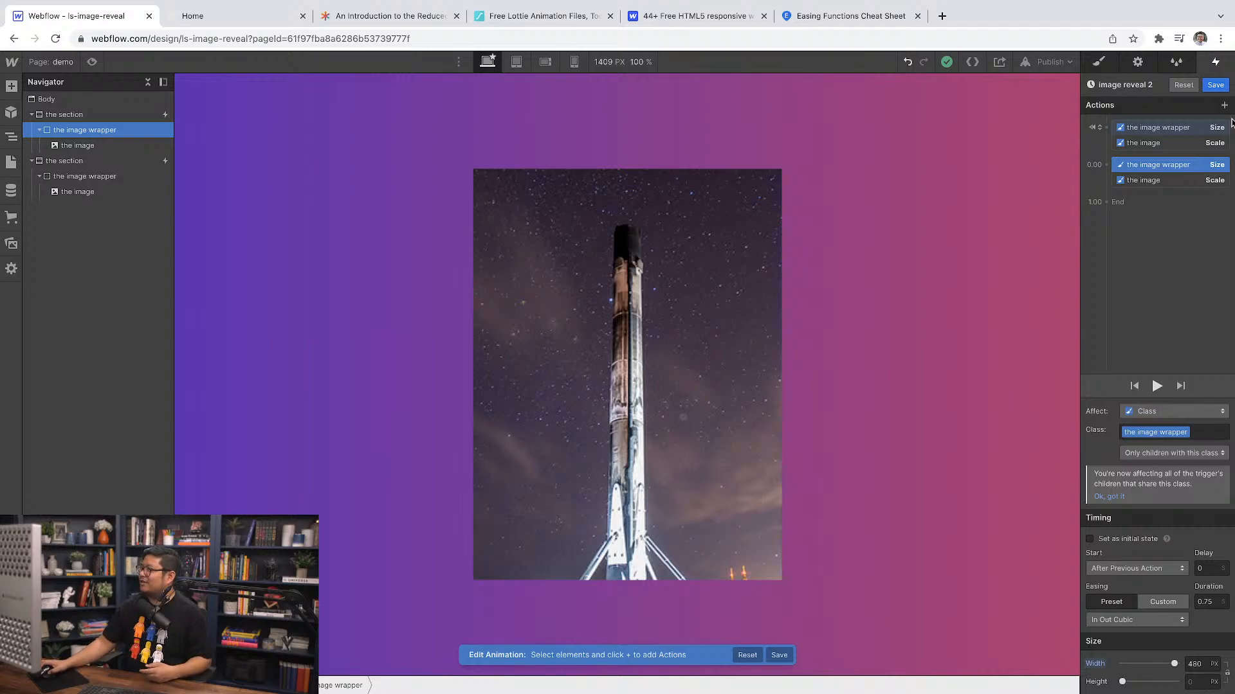
left_click(1215, 85)
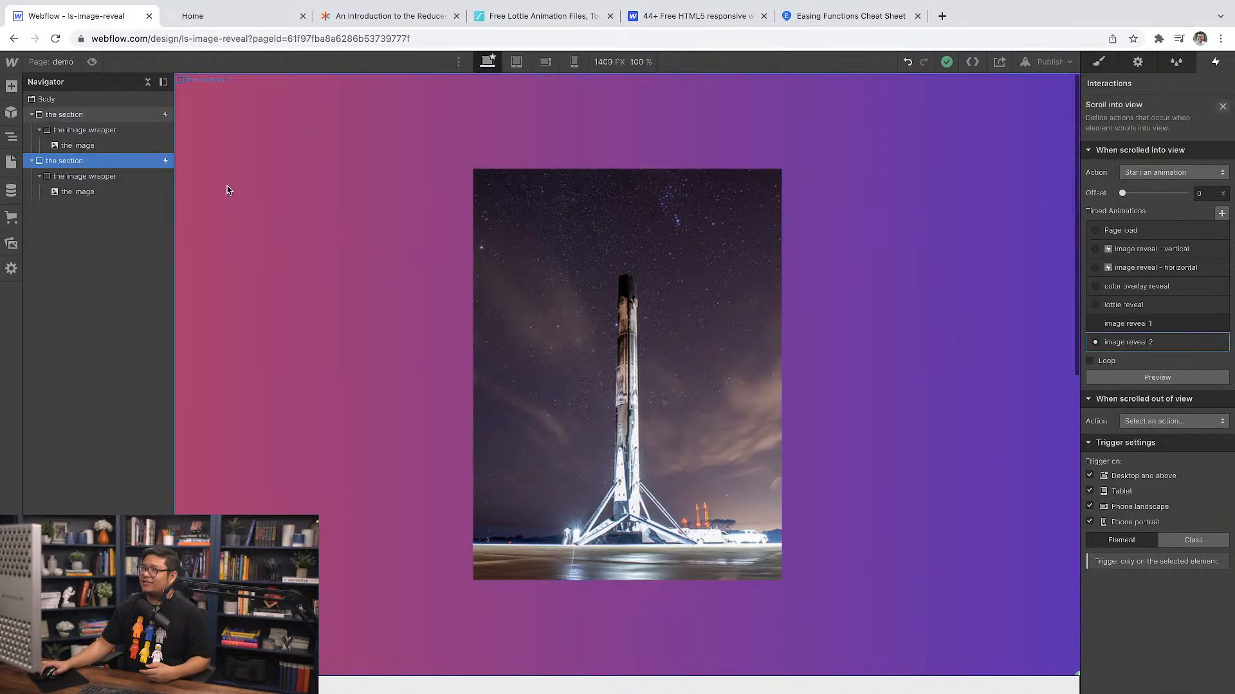
Step: Preview the page down to the second section to check its horizontal image reveal, and return to editing
key("super+shift+p")
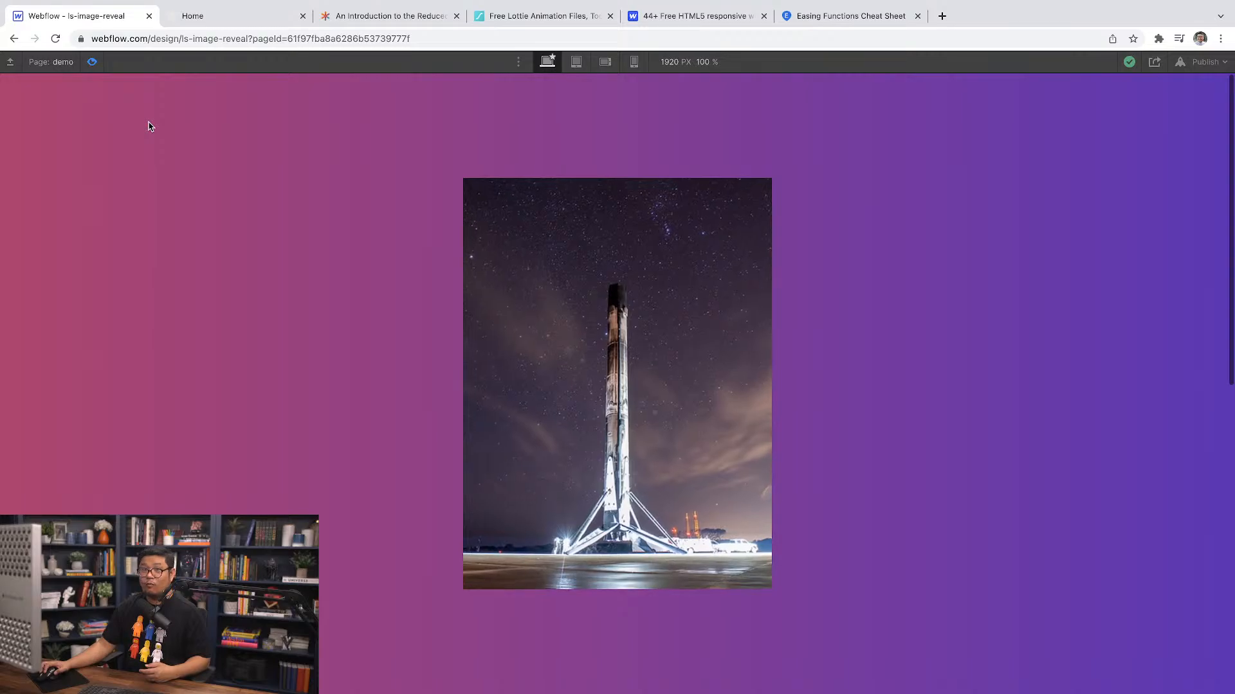
scroll(454, 404, "down", 10)
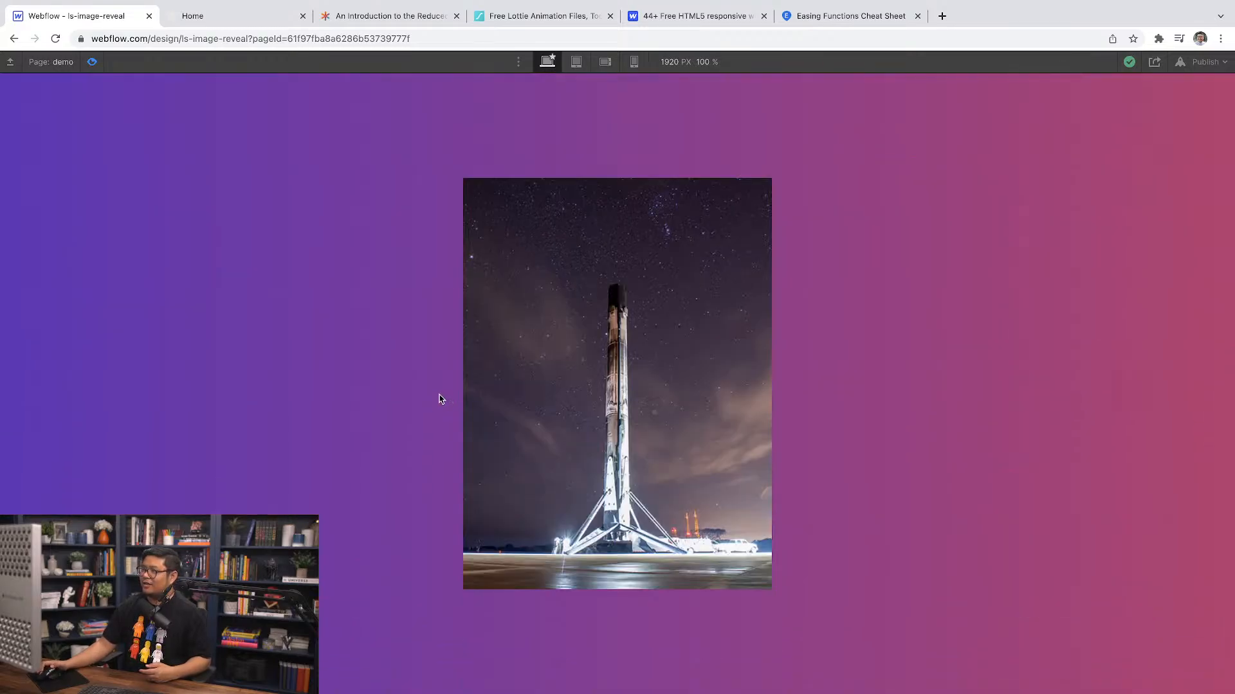
left_click(92, 62)
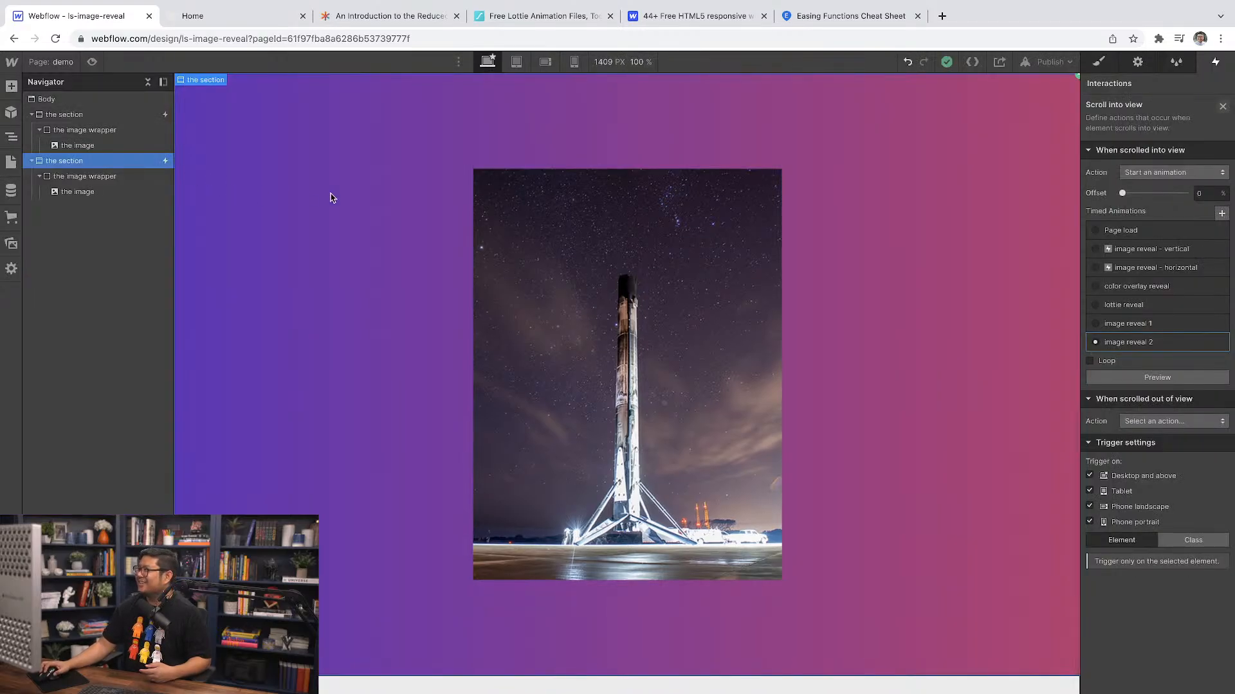
left_click(1133, 383)
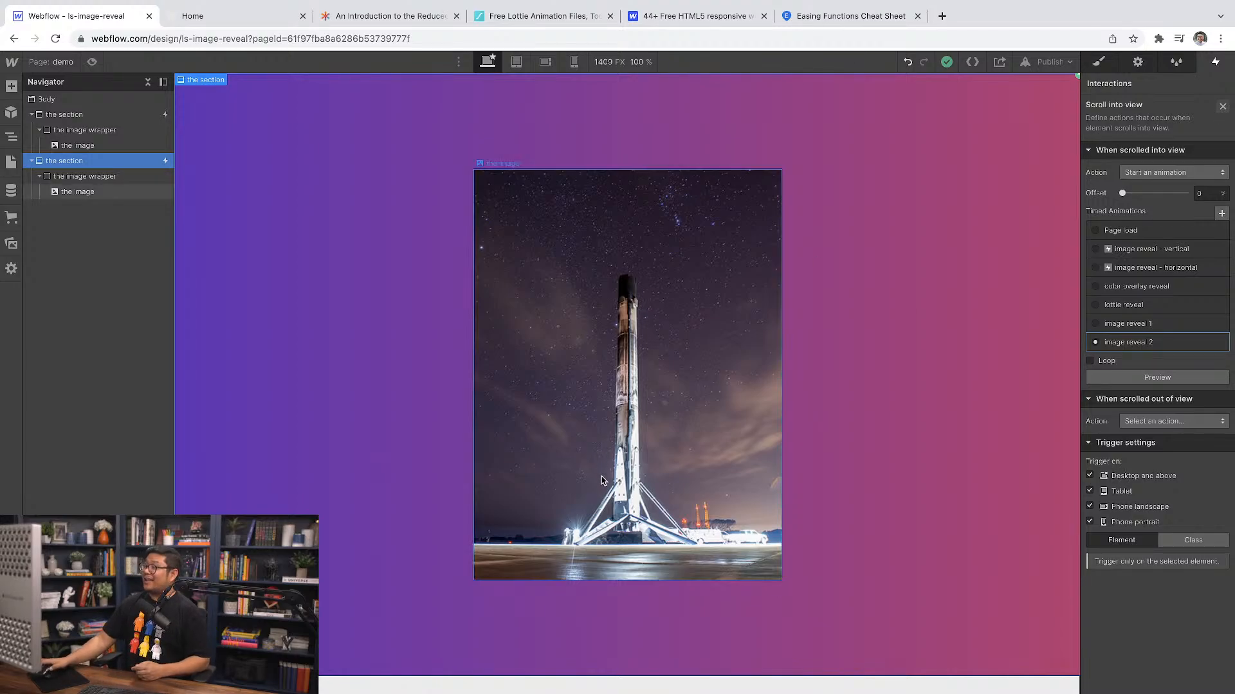
Step: Preview the page again from the first section to compare both sections' image reveals, and exit the preview
scroll(601, 481, "up", 2)
scroll(601, 481, "up", 8)
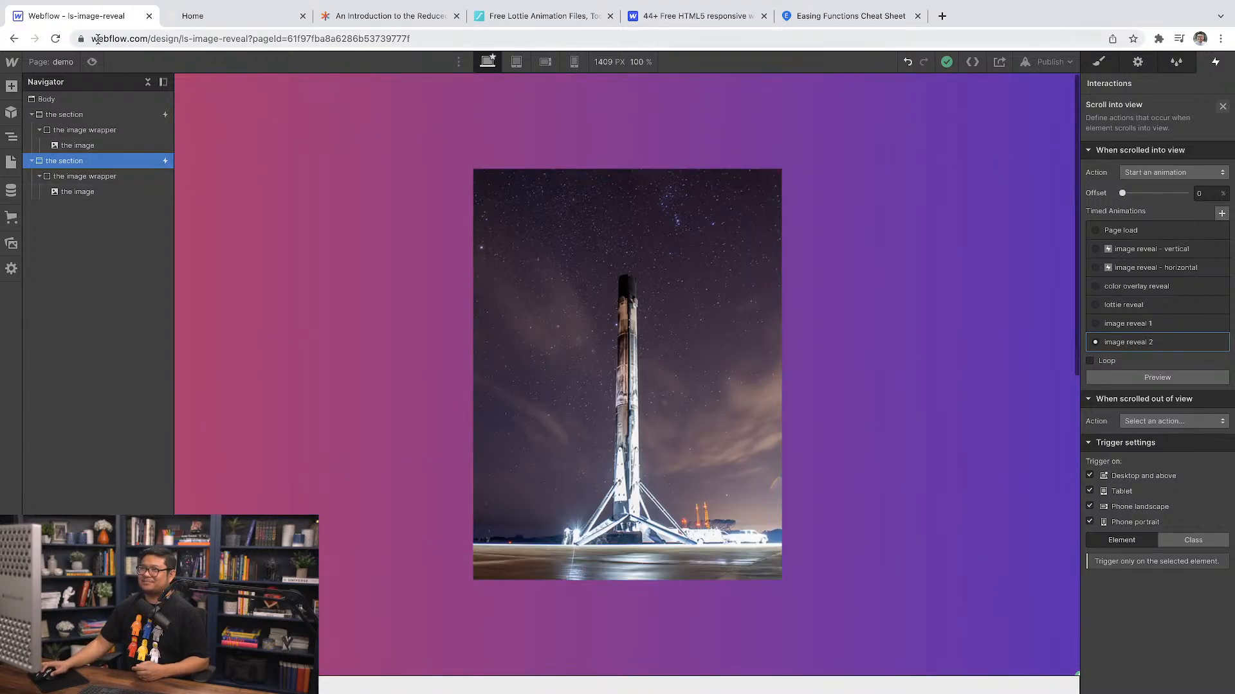
left_click(92, 62)
scroll(293, 355, "down", 2)
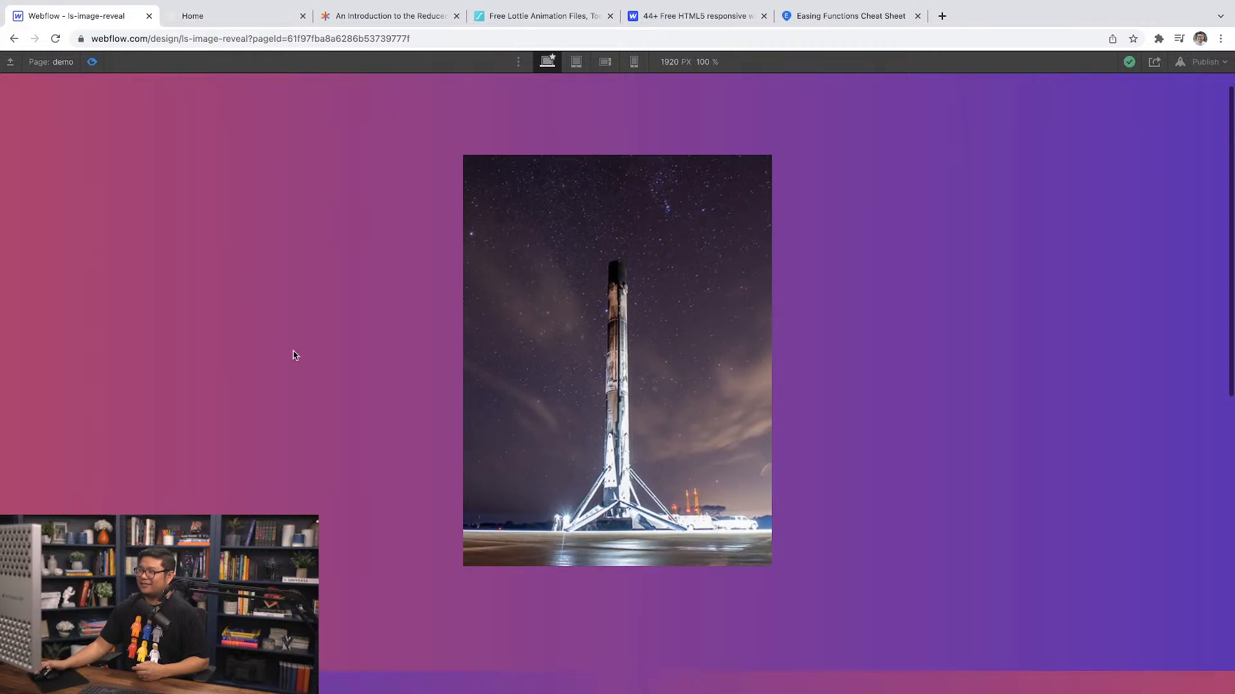
scroll(292, 355, "down", 10)
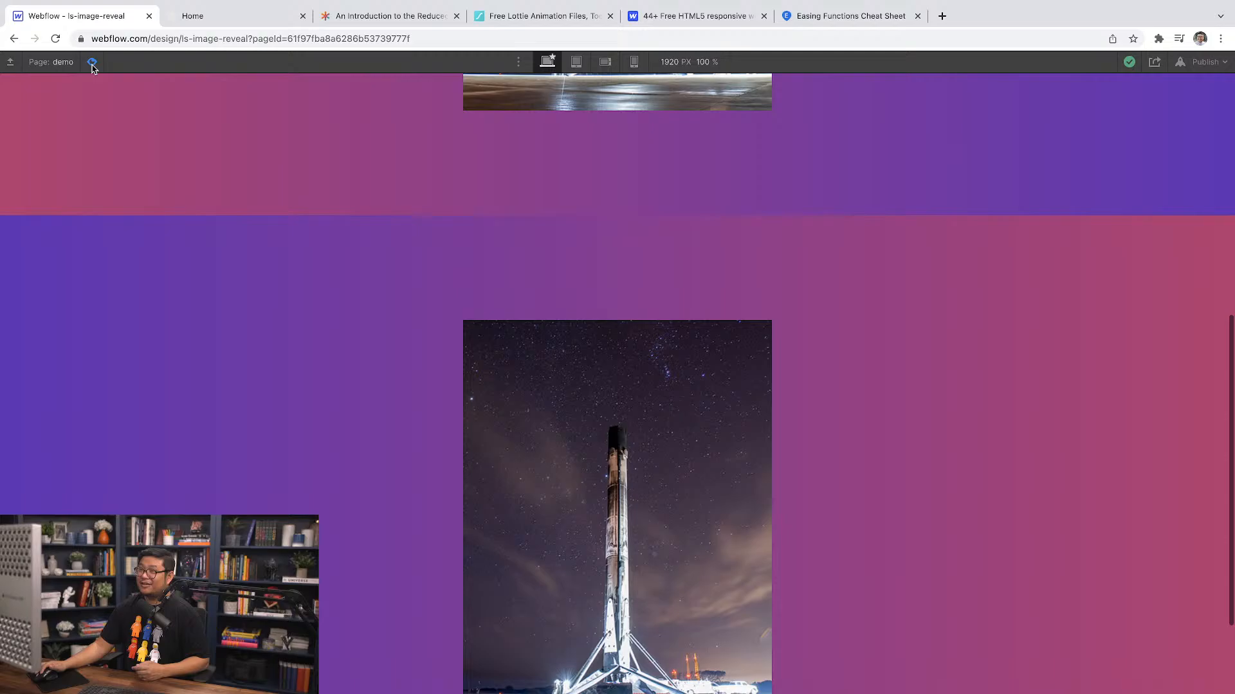
left_click(92, 62)
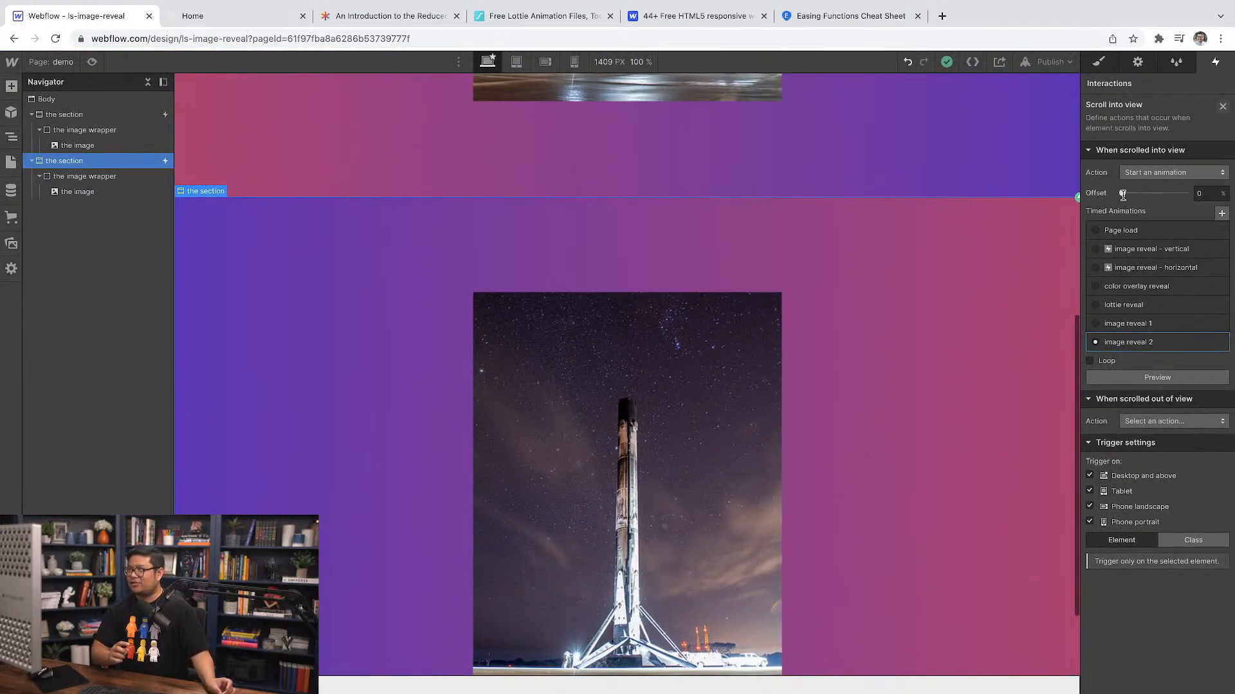
scroll(716, 359, "up", 5)
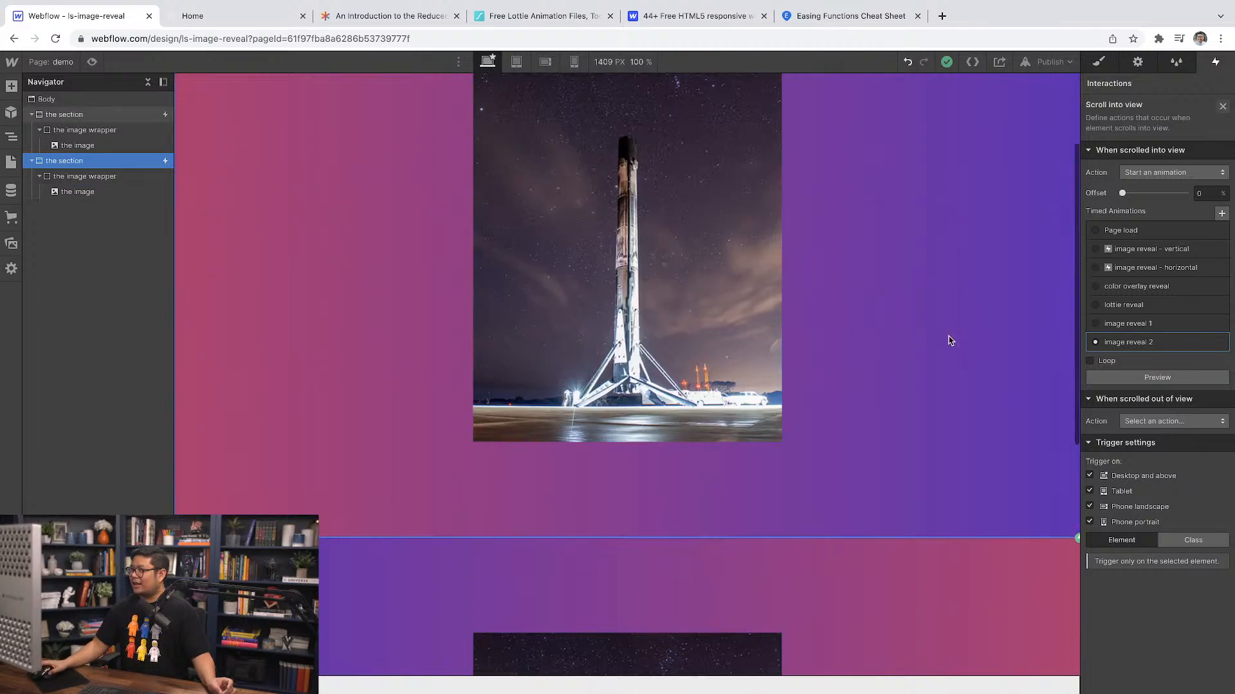
left_click(1079, 300)
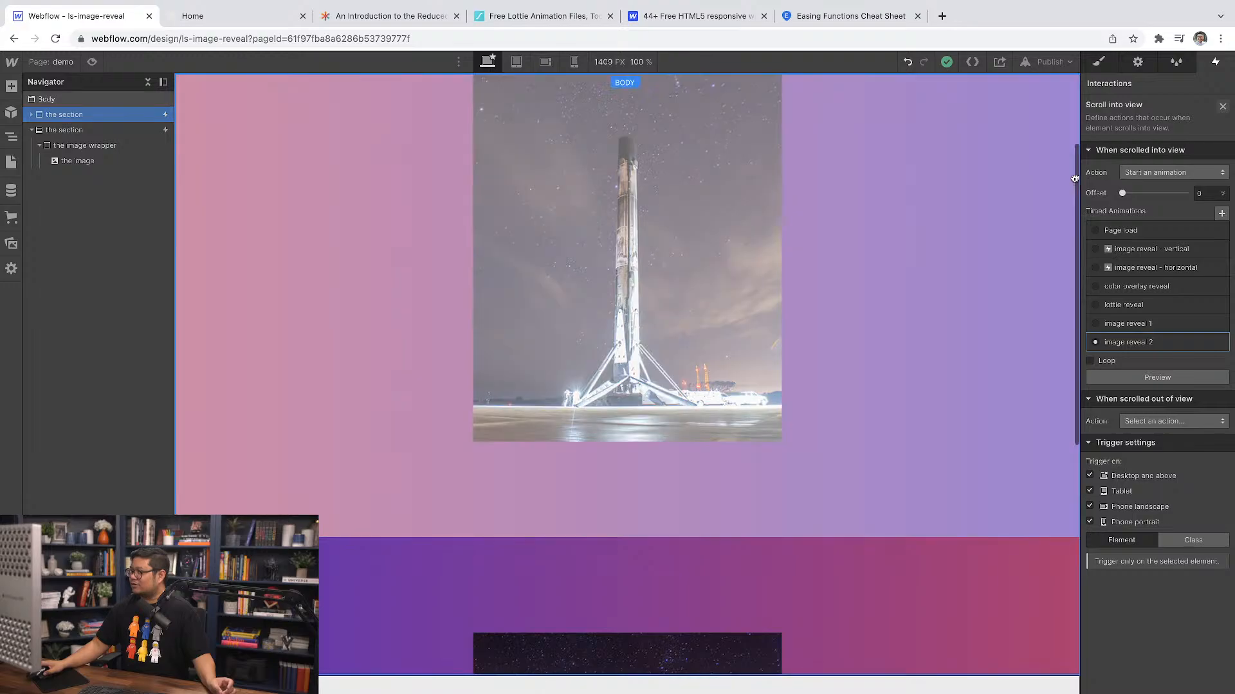
scroll(1077, 175, "up", 2)
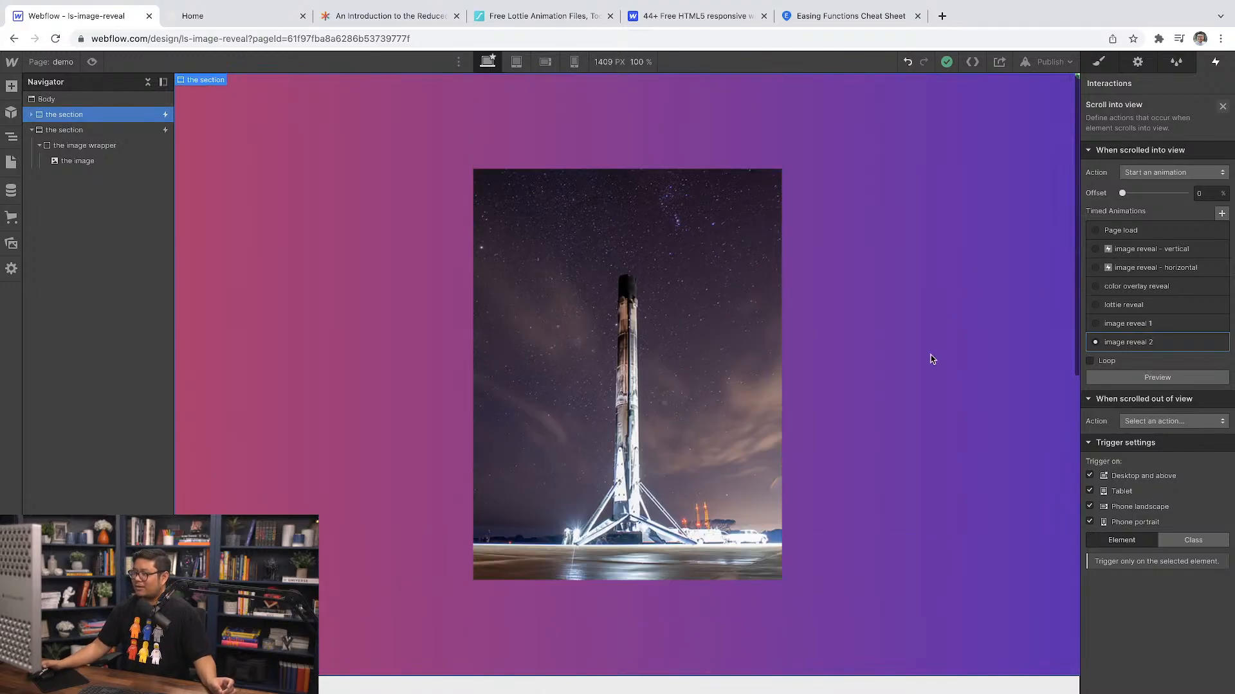
scroll(928, 364, "down", 1)
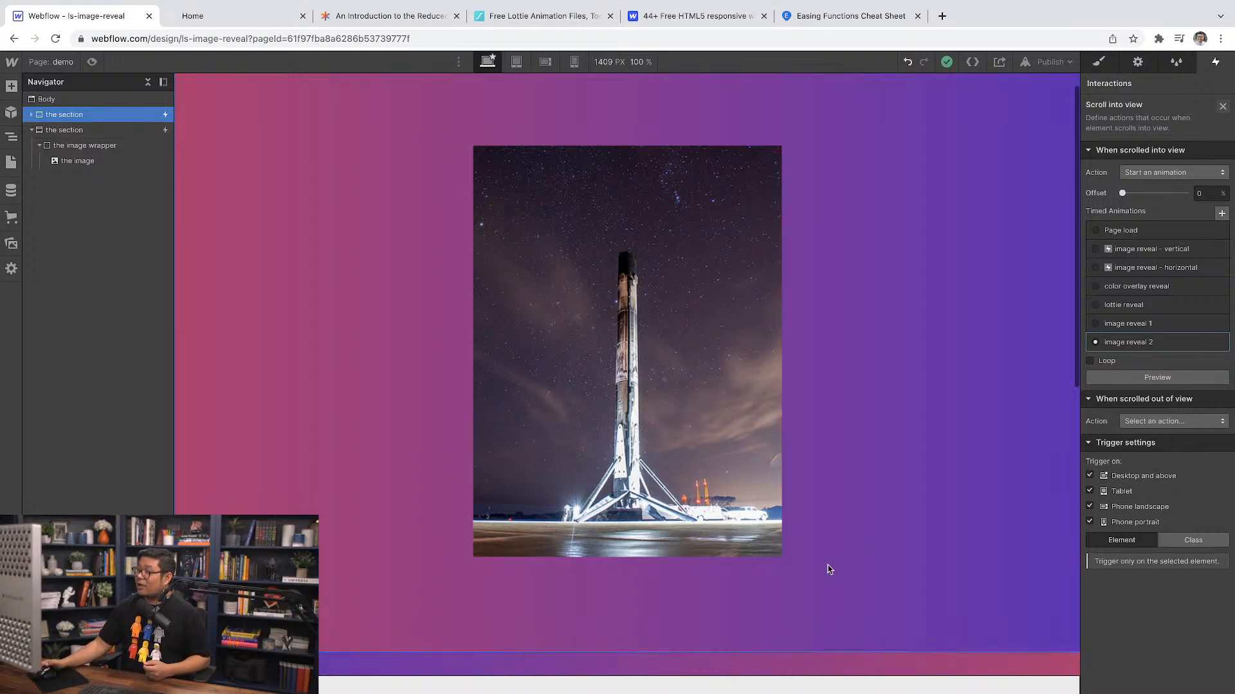
scroll(828, 570, "down", 5)
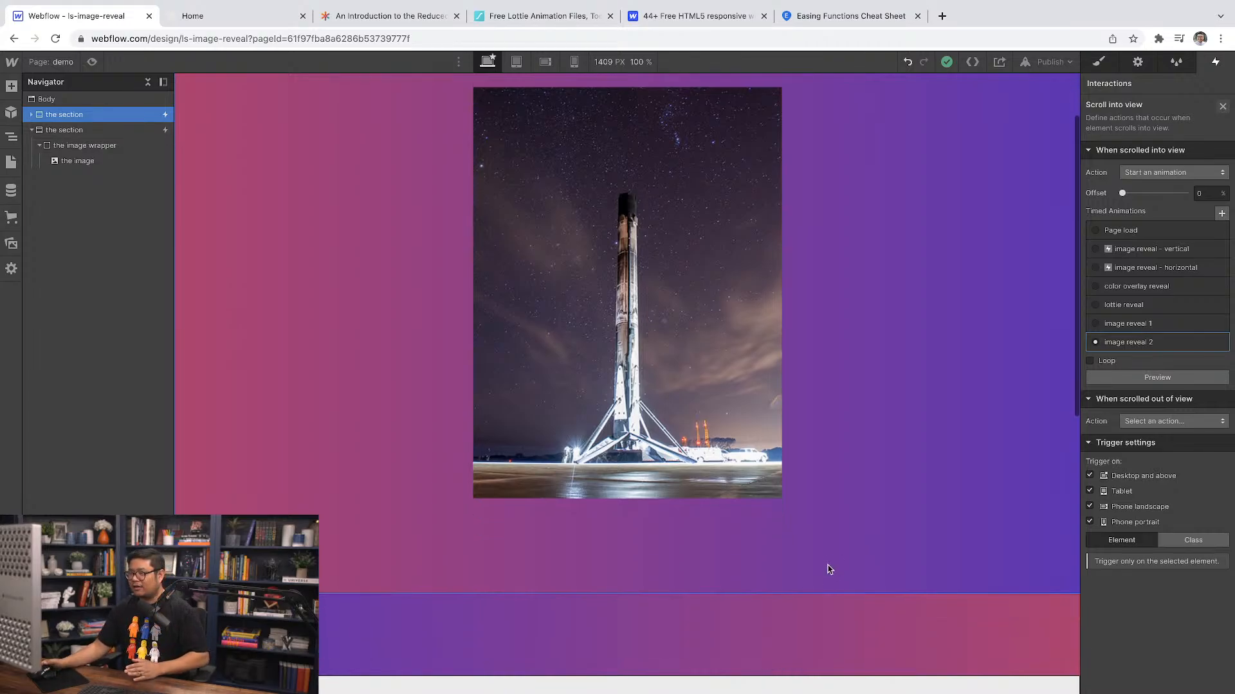
scroll(828, 569, "down", 1)
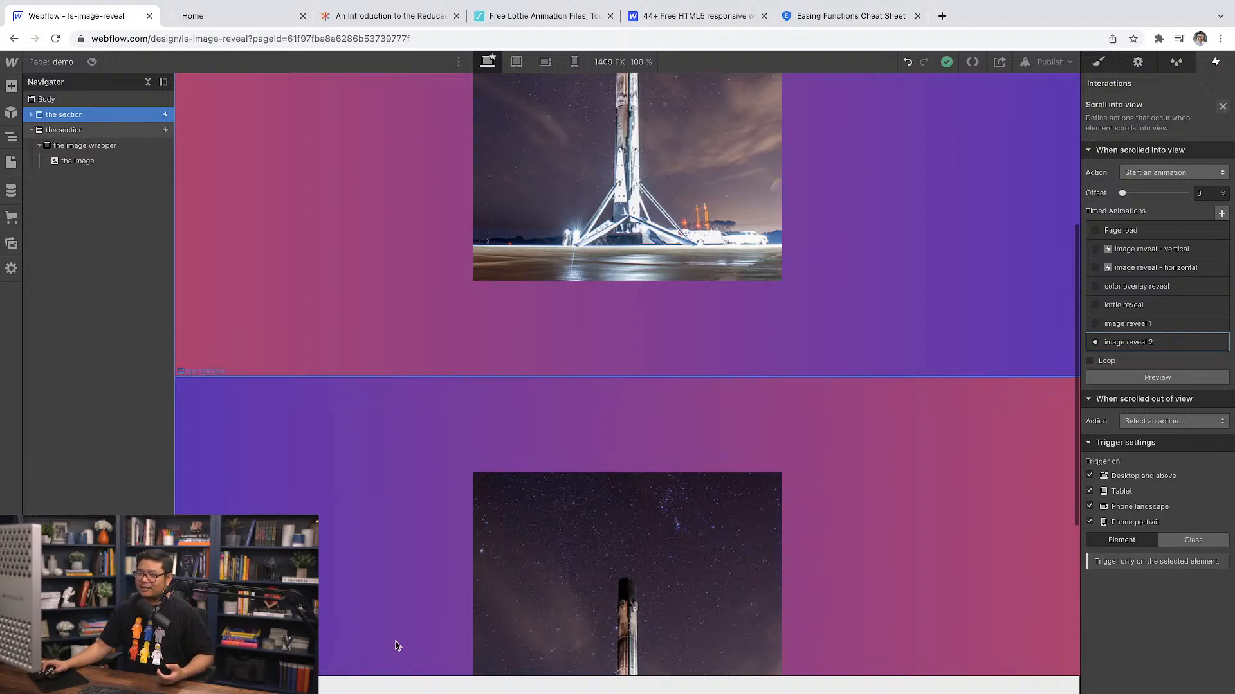
Step: Set the offset of the scroll-into-view trigger running image reveal 2 to 40%
scroll(399, 644, "up", 3)
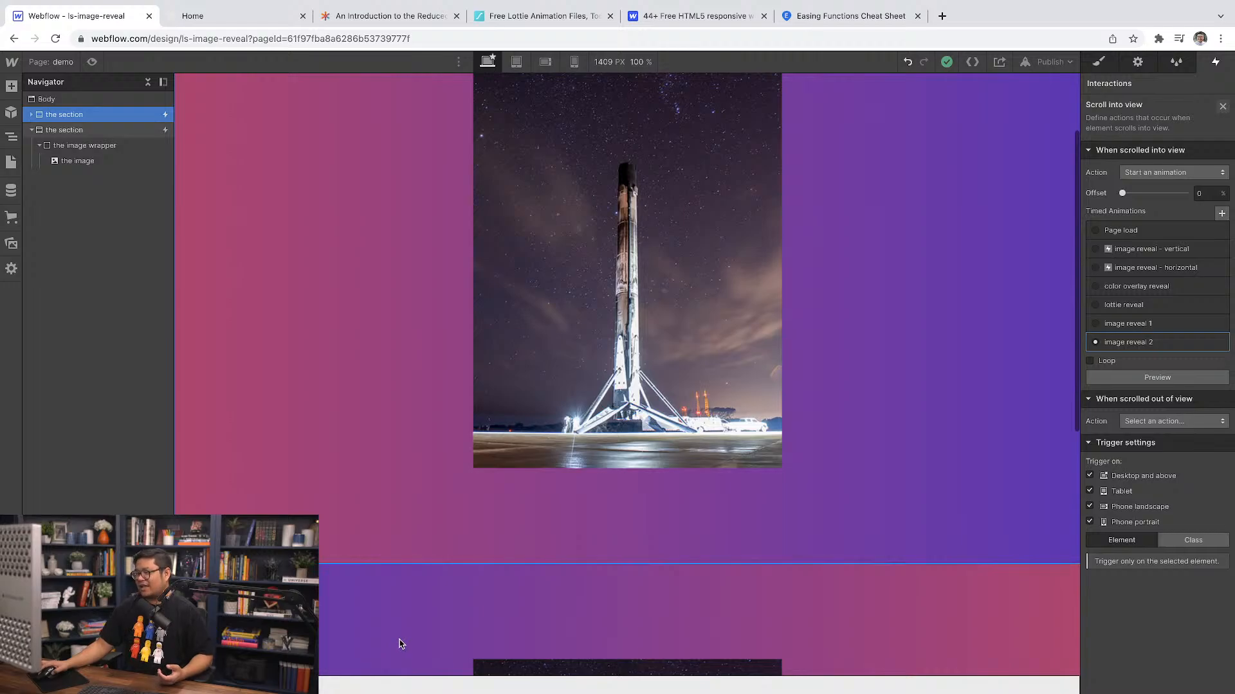
scroll(399, 644, "down", 4)
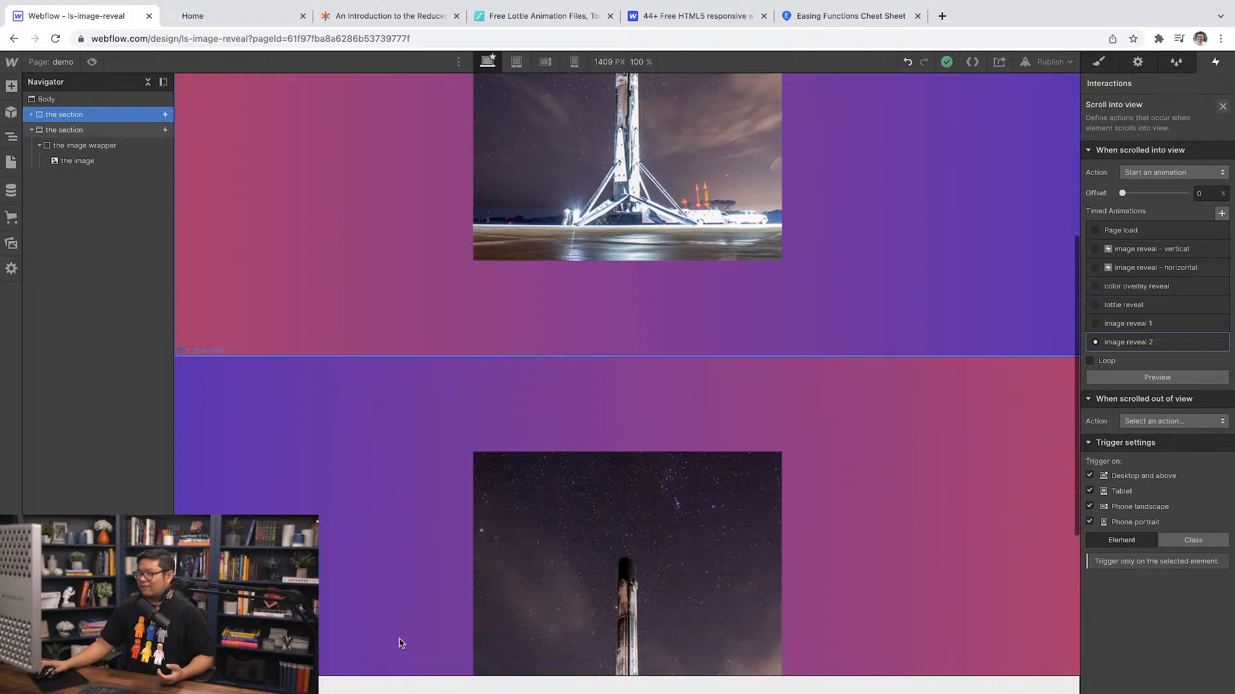
scroll(398, 643, "down", 4)
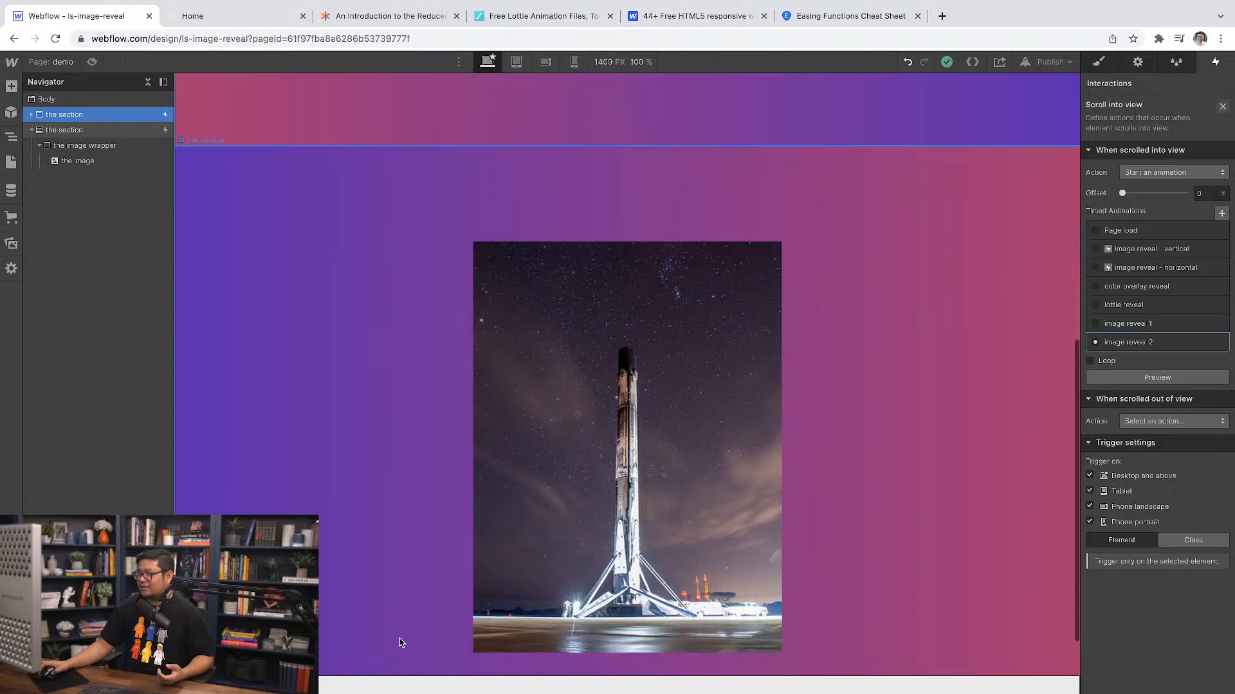
scroll(399, 643, "down", 1)
scroll(398, 643, "up", 10)
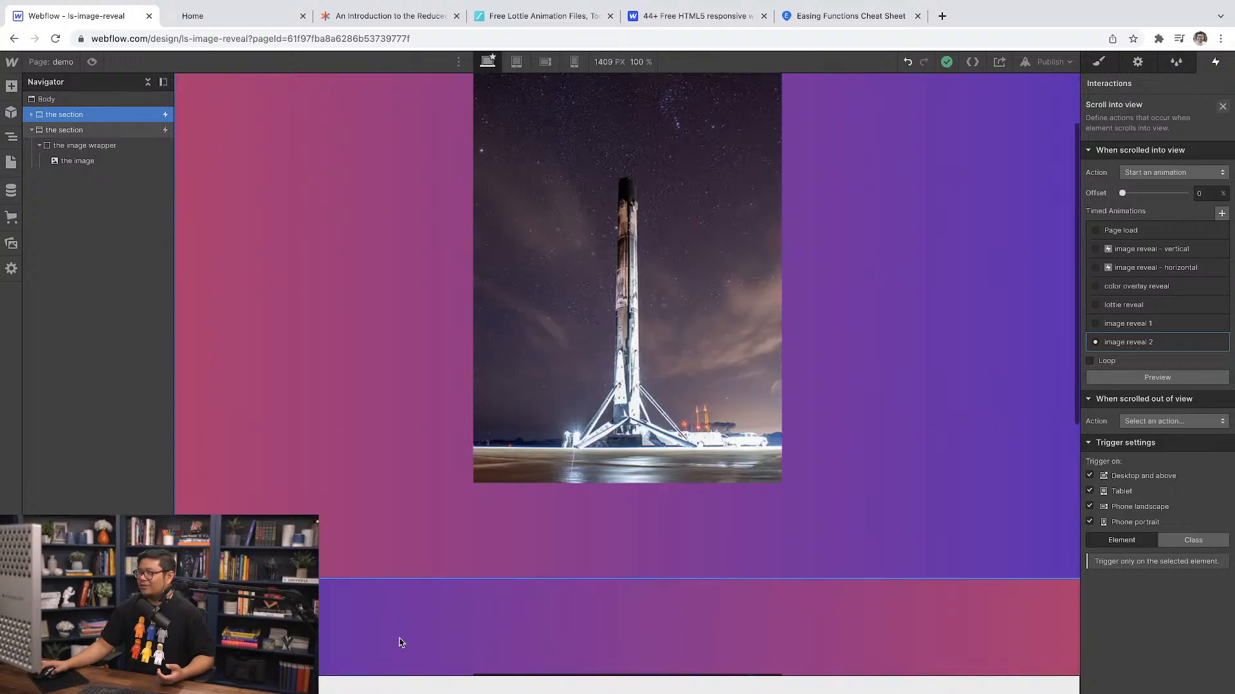
scroll(398, 643, "down", 4)
scroll(398, 643, "down", 1)
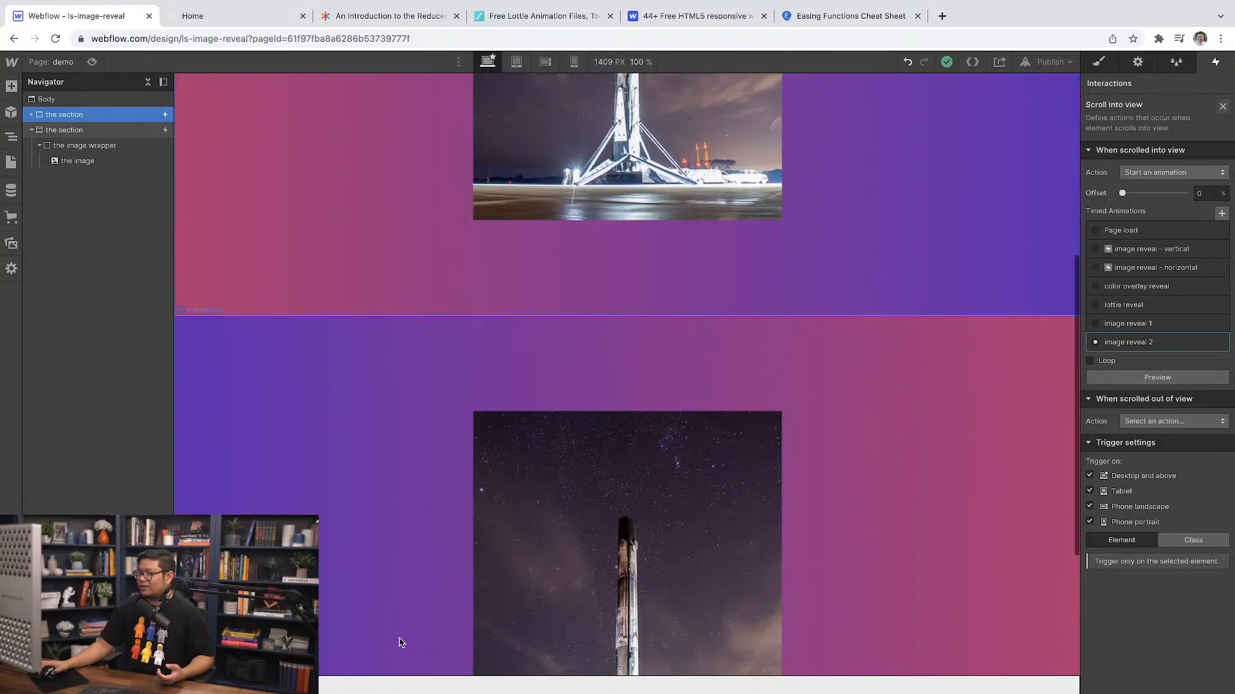
scroll(399, 639, "up", 1)
left_click(1200, 193)
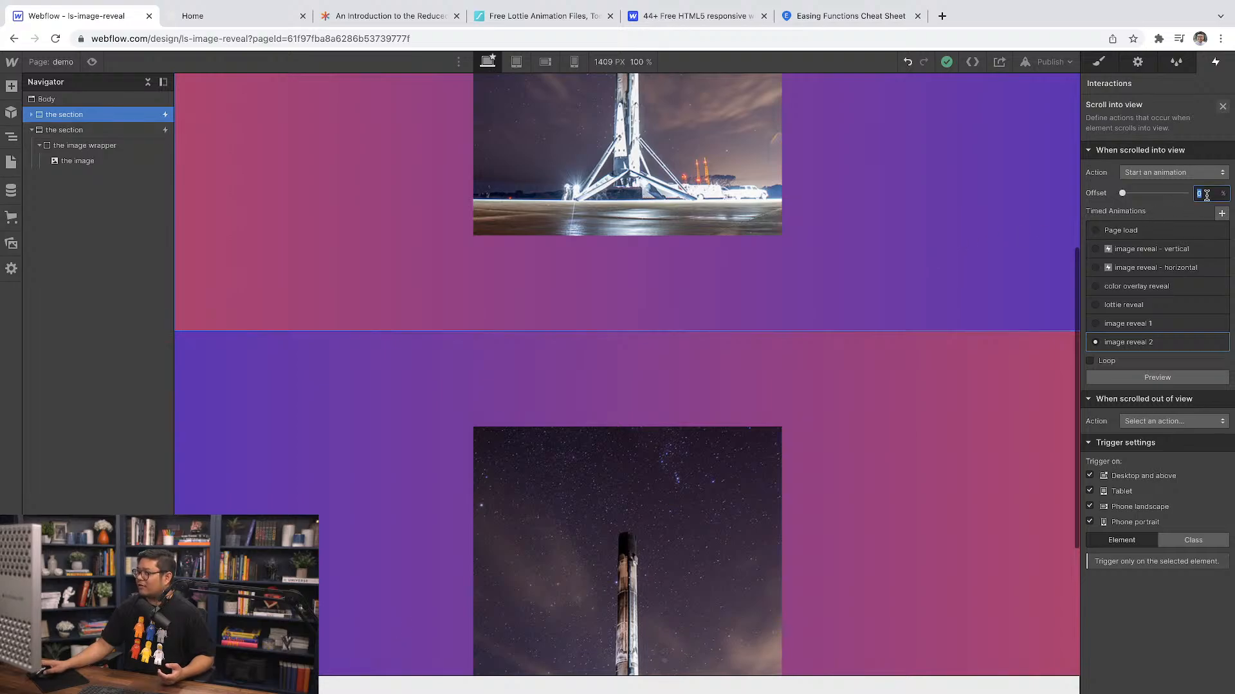
type("40")
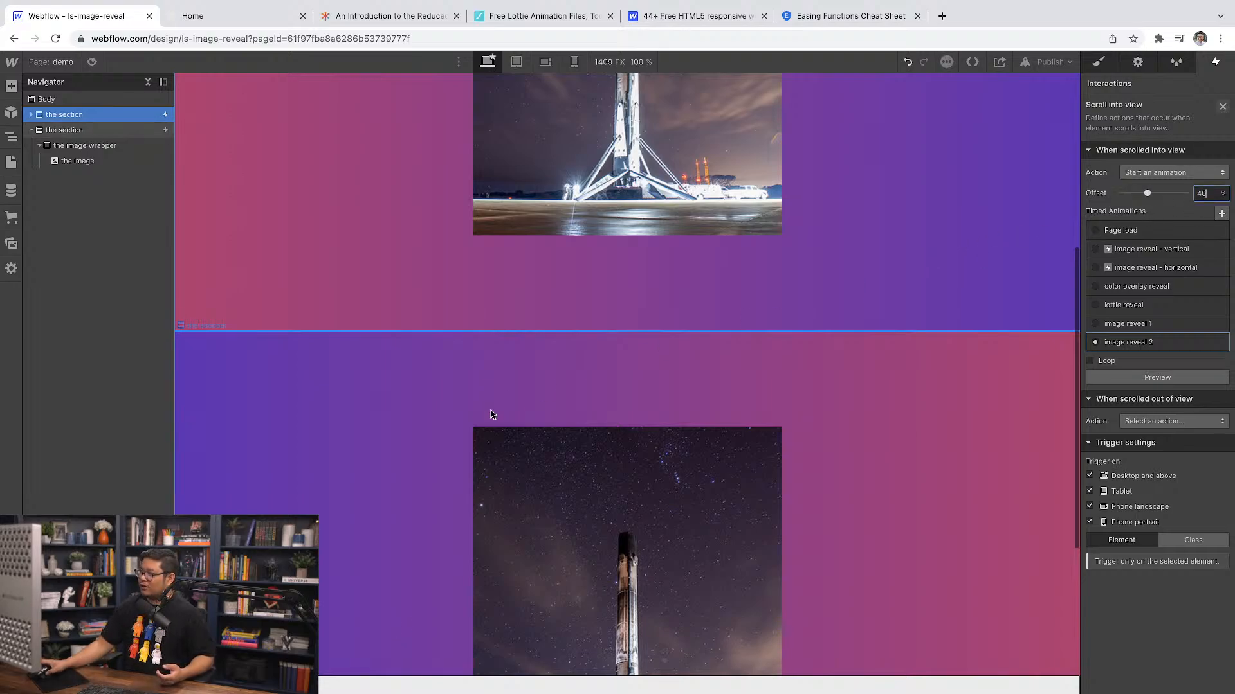
Step: Preview the page from the first section down to the second to check the 40% offset, and return to editing
scroll(441, 429, "up", 5)
scroll(442, 428, "up", 2)
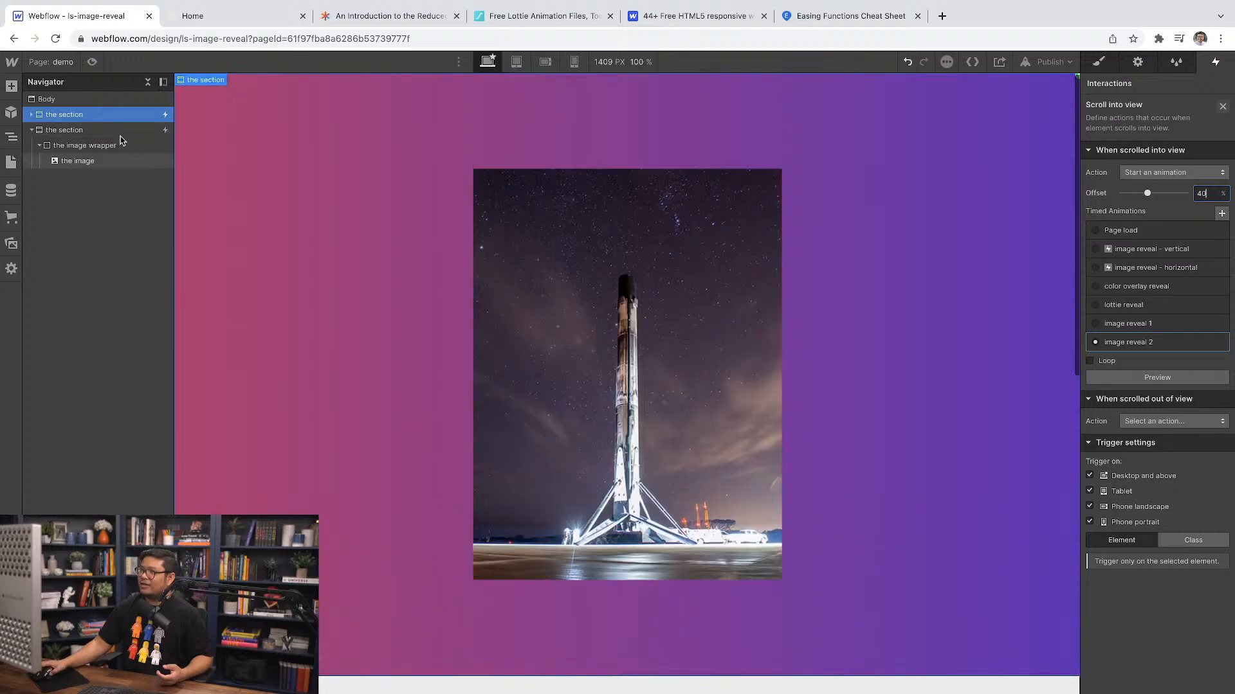
left_click(92, 62)
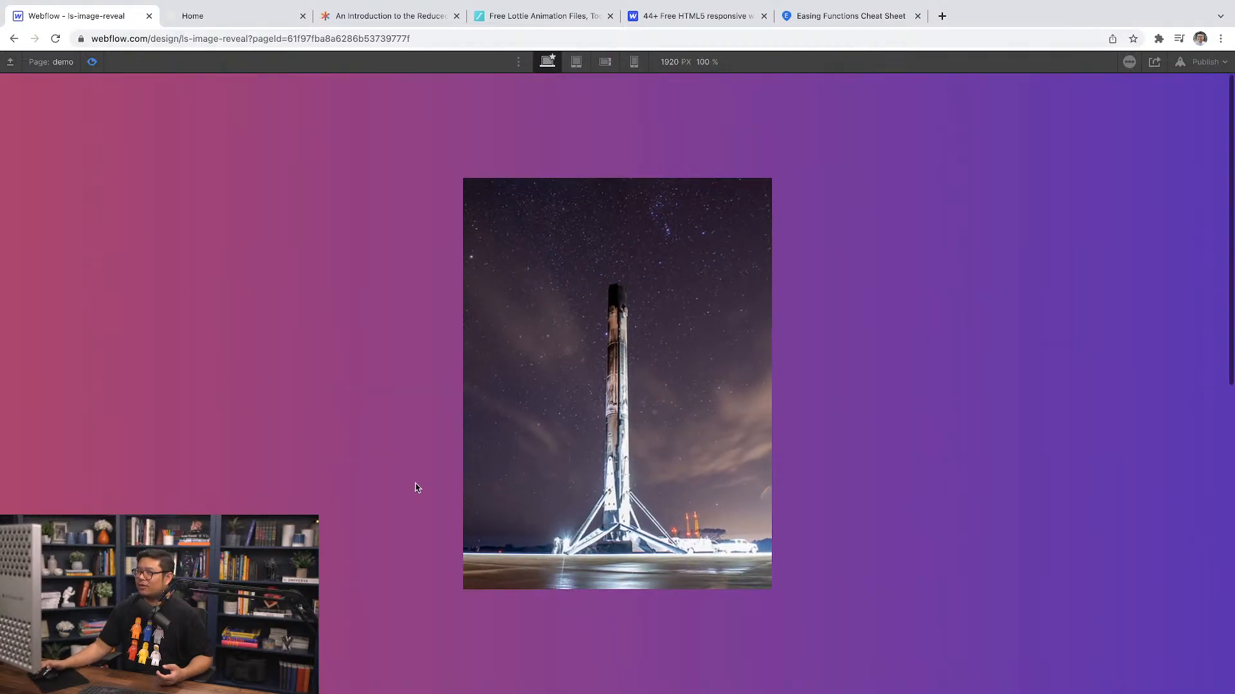
scroll(417, 487, "down", 7)
scroll(417, 487, "down", 3)
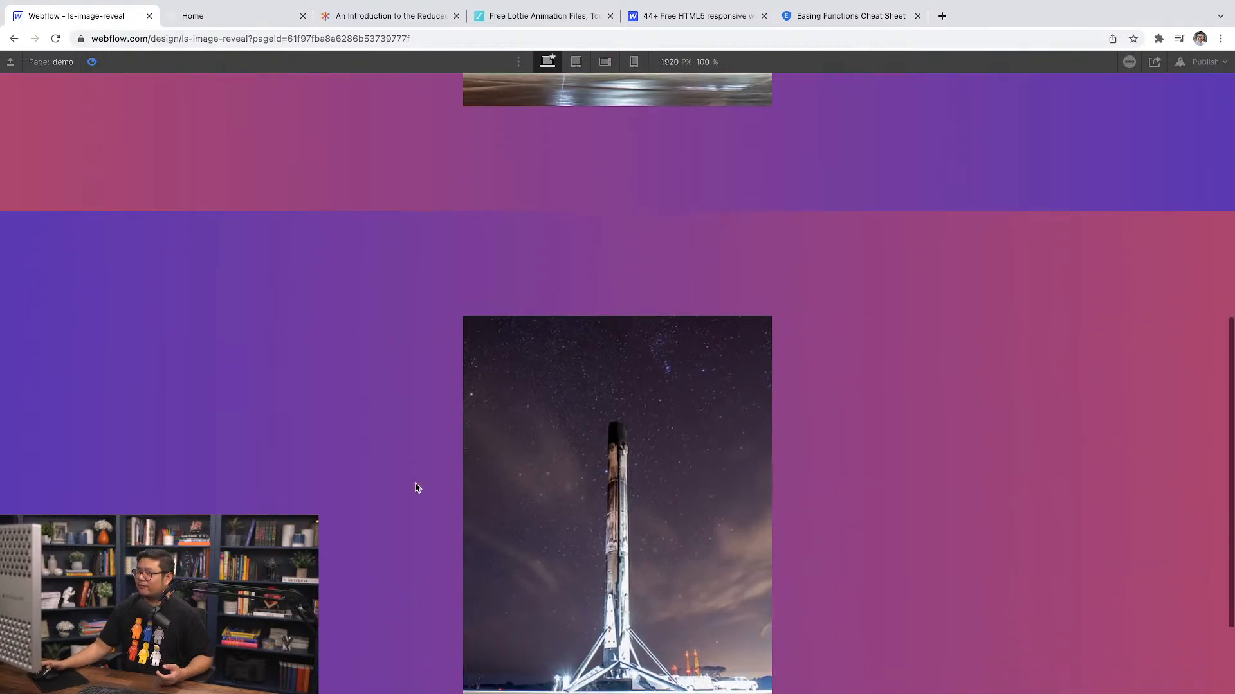
left_click(93, 62)
Step: Set the scroll-into-view trigger's offset to 50%, preview the reveal down to the second section, and exit the preview
double_click(1211, 190)
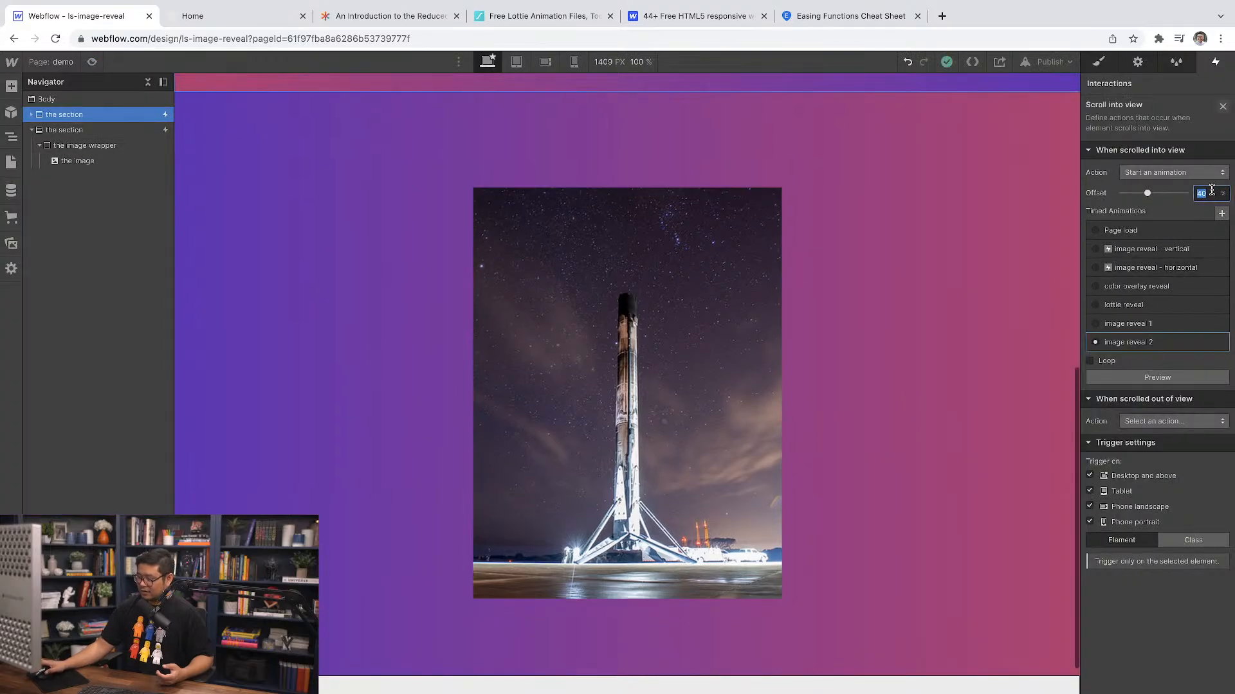
type("50")
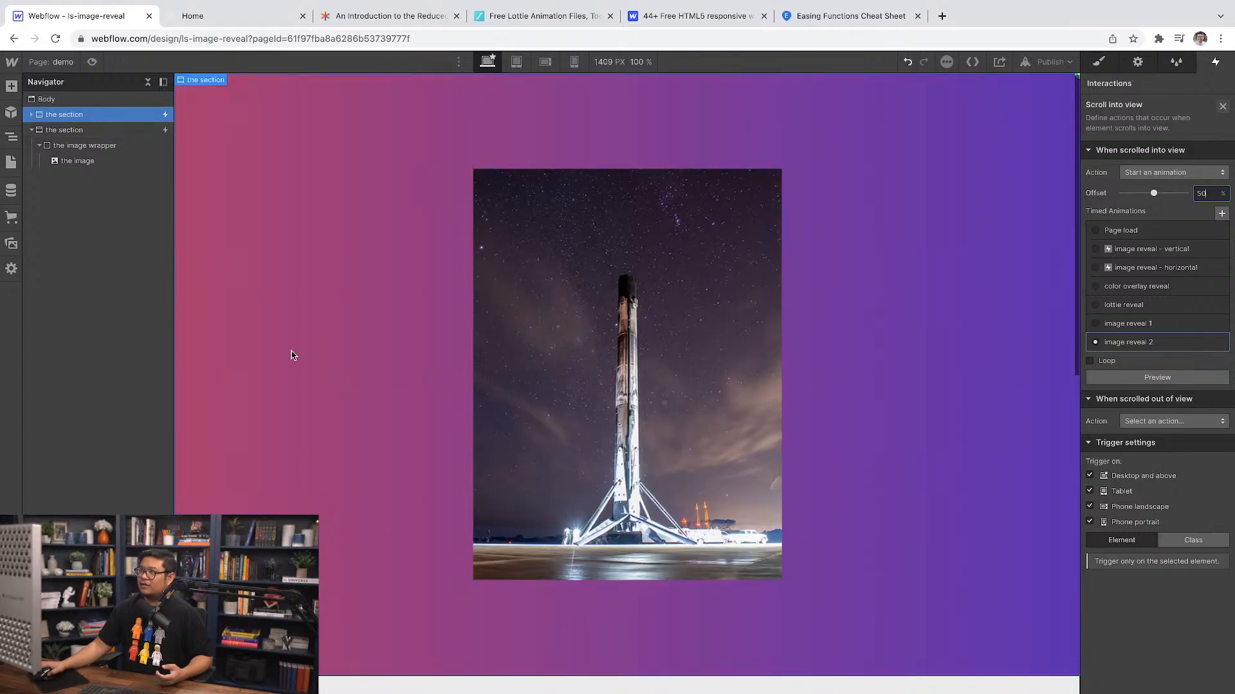
left_click(92, 61)
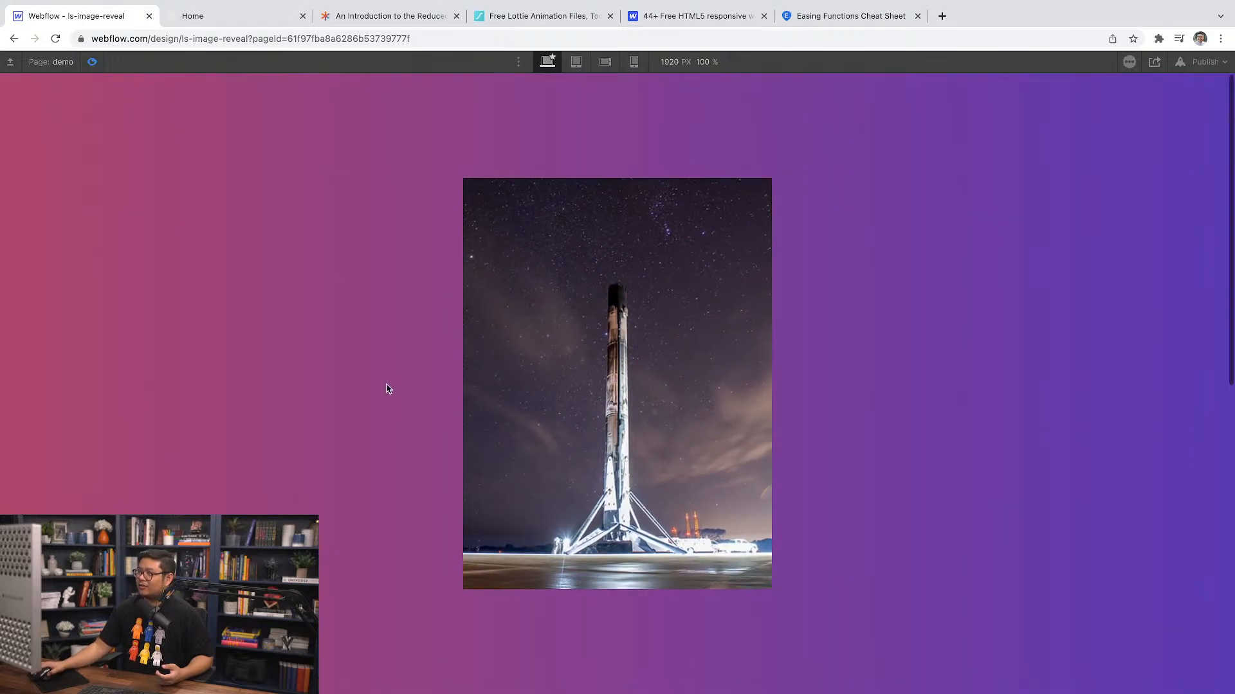
scroll(388, 388, "down", 8)
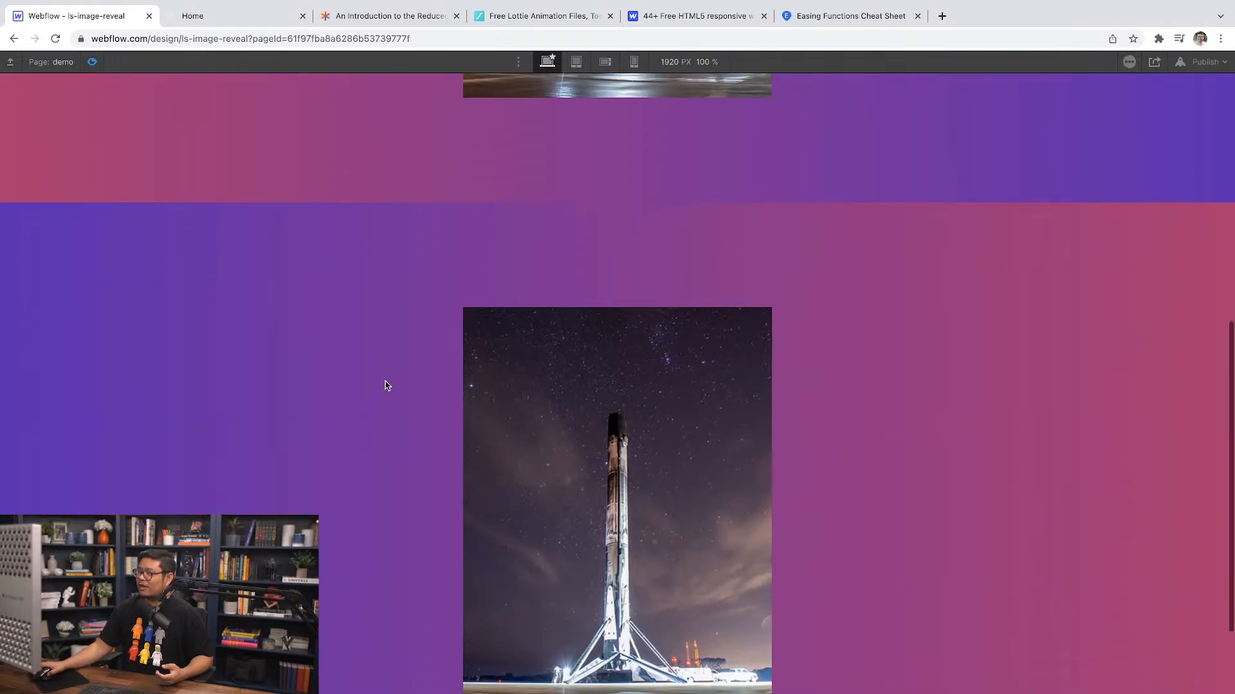
scroll(386, 386, "down", 3)
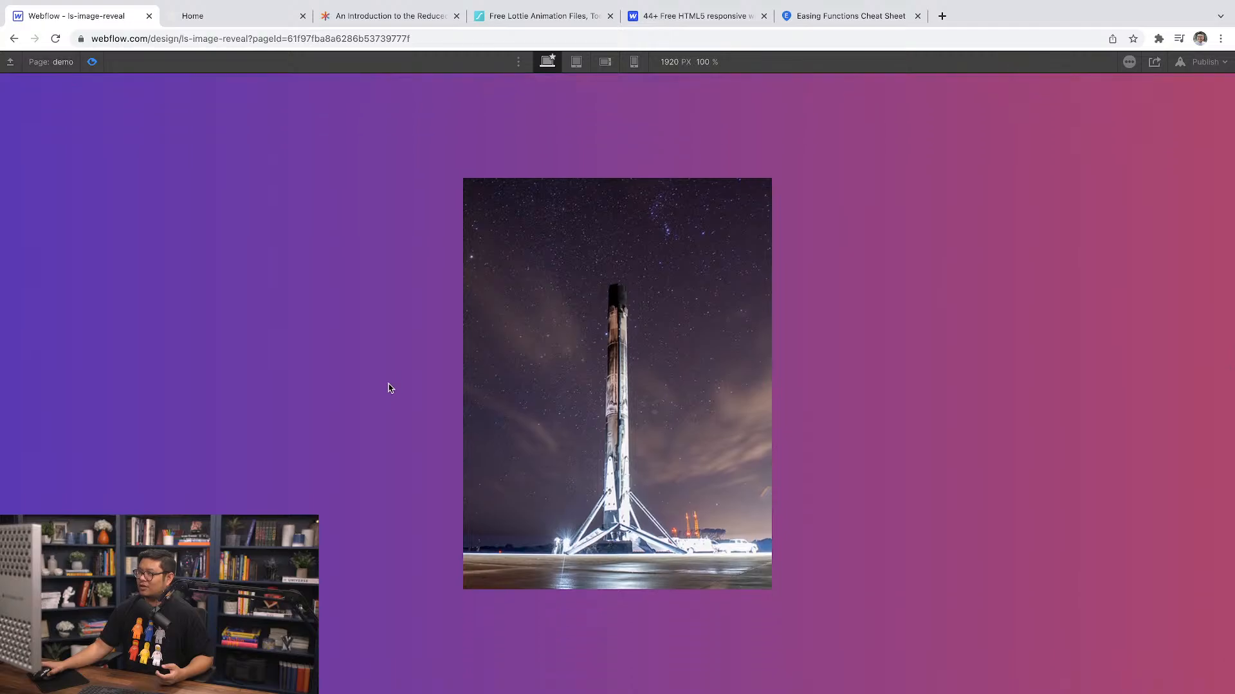
scroll(388, 388, "down", 2)
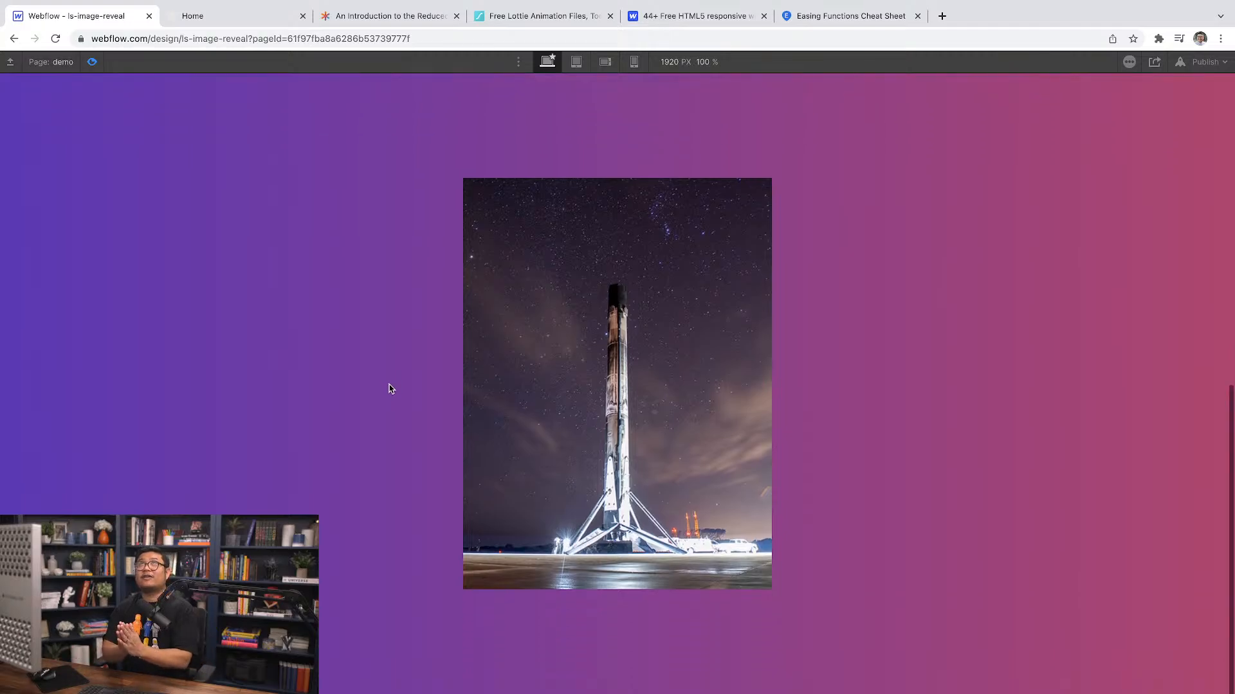
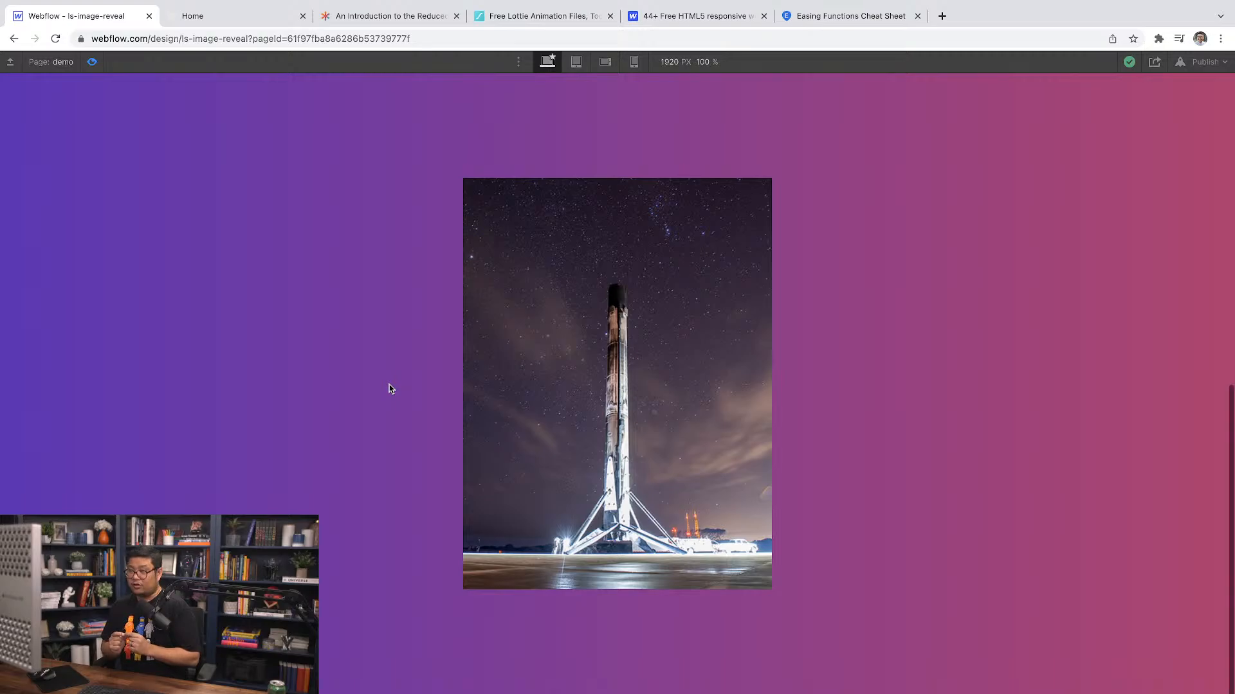
scroll(373, 385, "up", 10)
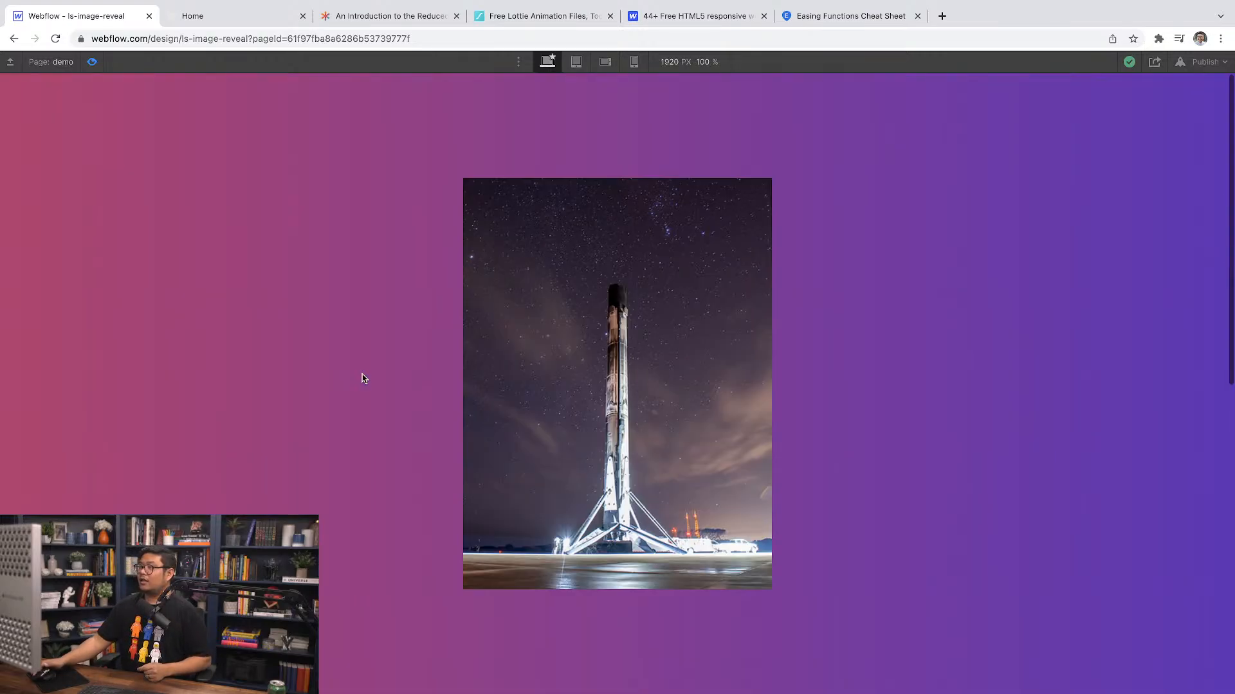
left_click(92, 61)
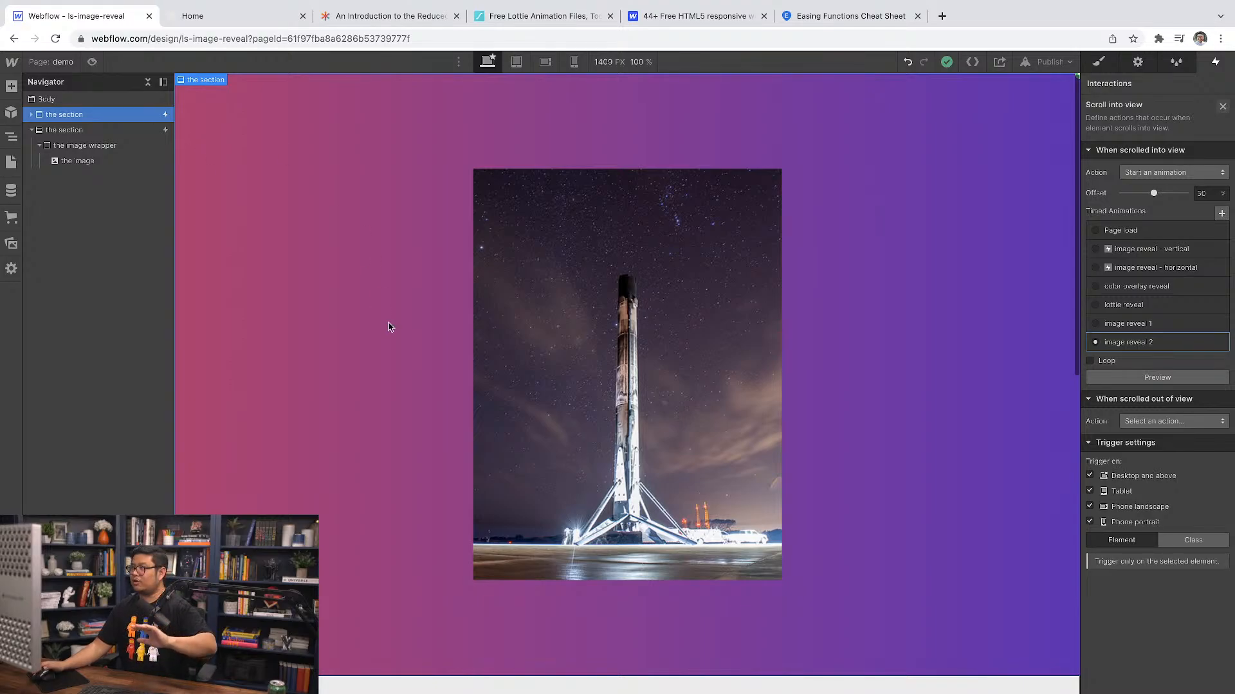
Step: Preview the demo page again through both sections and back up to the first, and return to editing
left_click(92, 62)
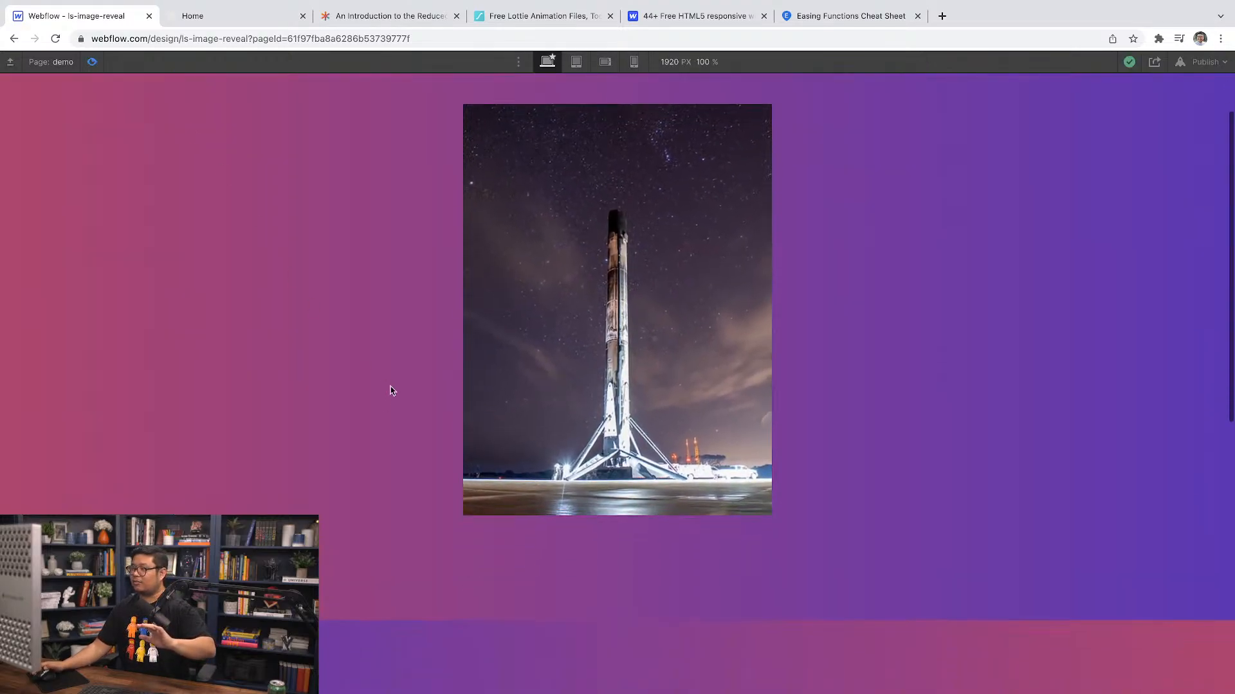
scroll(390, 390, "down", 10)
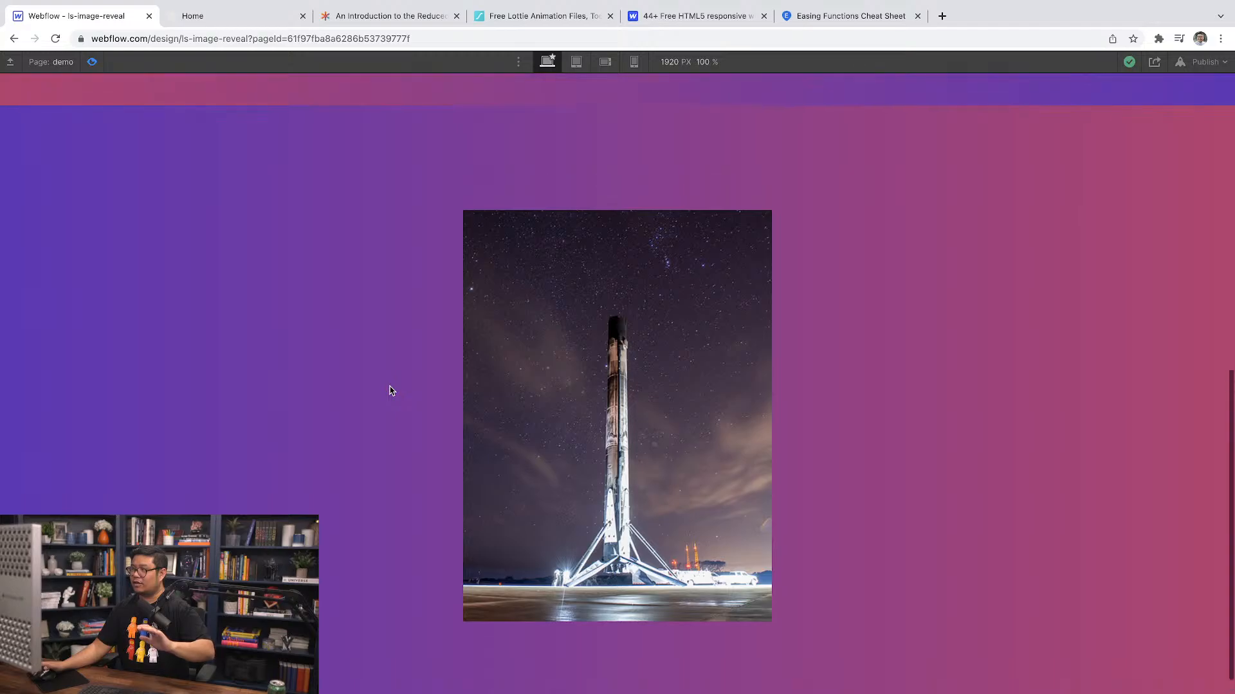
scroll(389, 389, "up", 10)
left_click(91, 62)
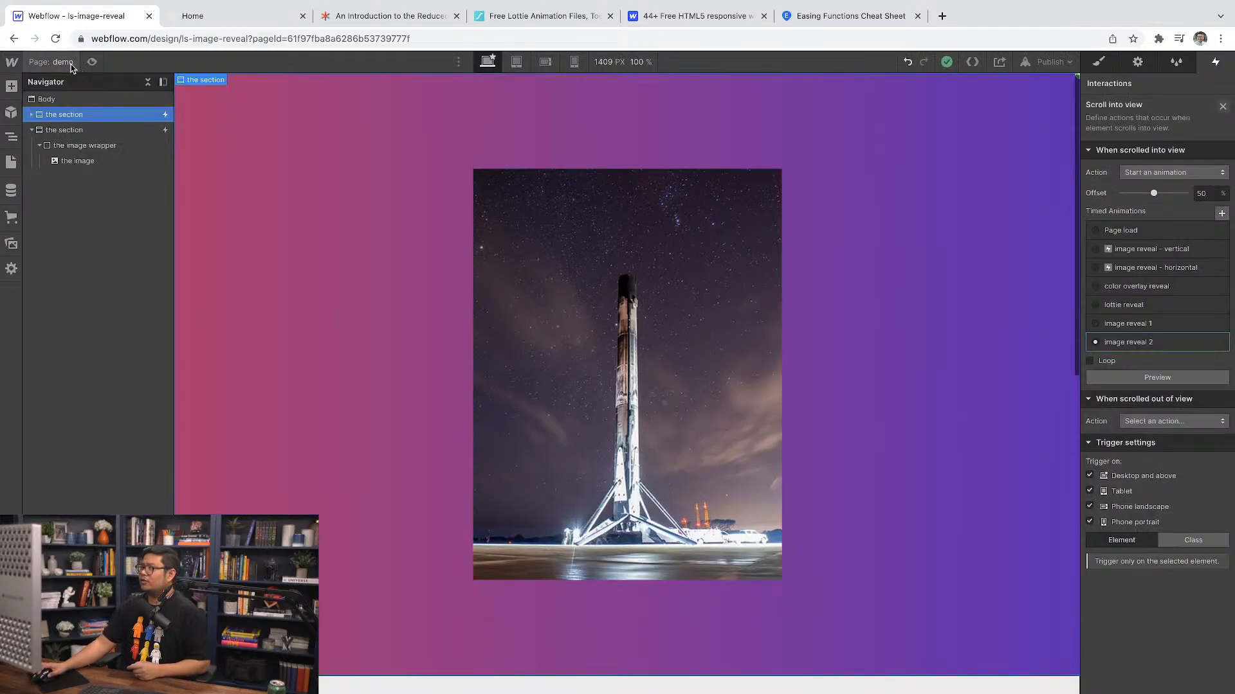
Step: Open the Home page, preview its third full height section to review the finished image reveal, and exit the preview
left_click(71, 64)
left_click(64, 160)
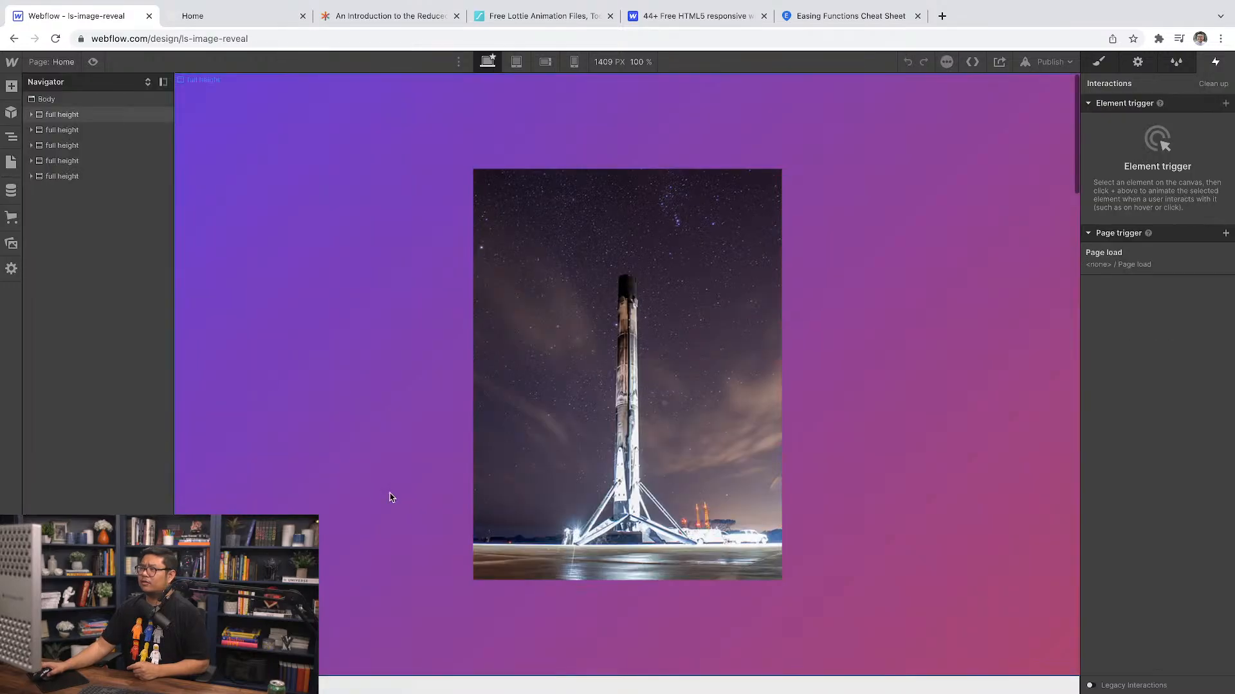
scroll(390, 497, "down", 10)
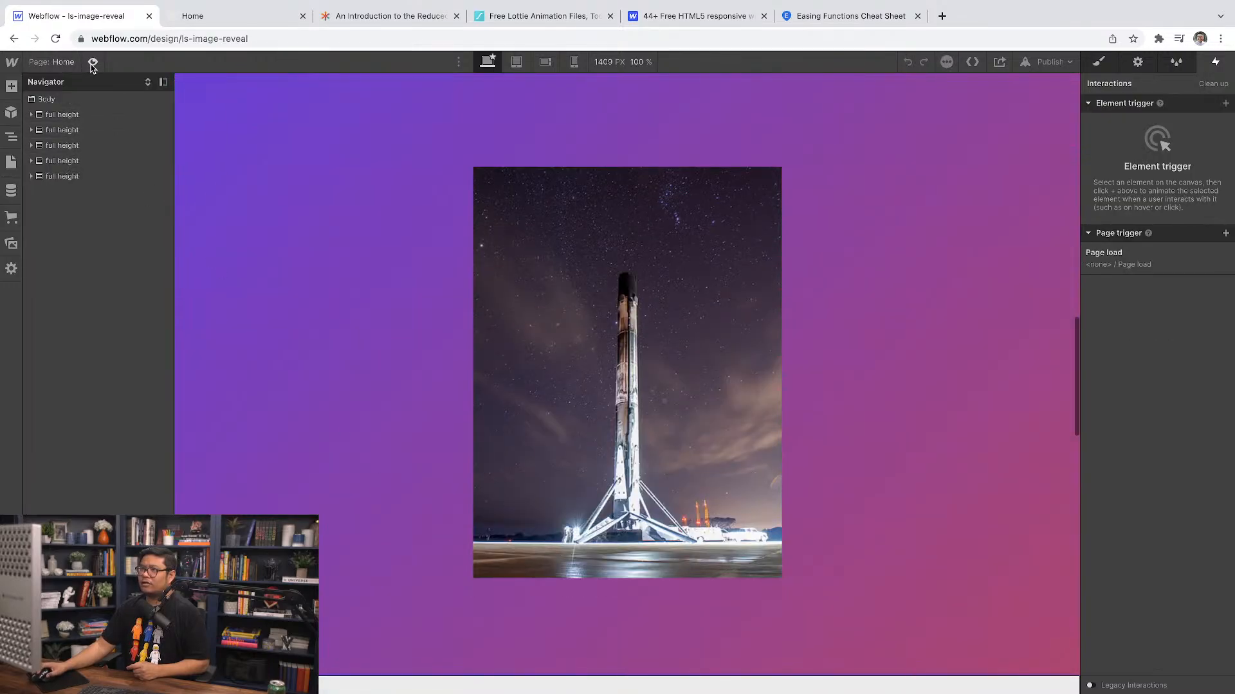
left_click(92, 62)
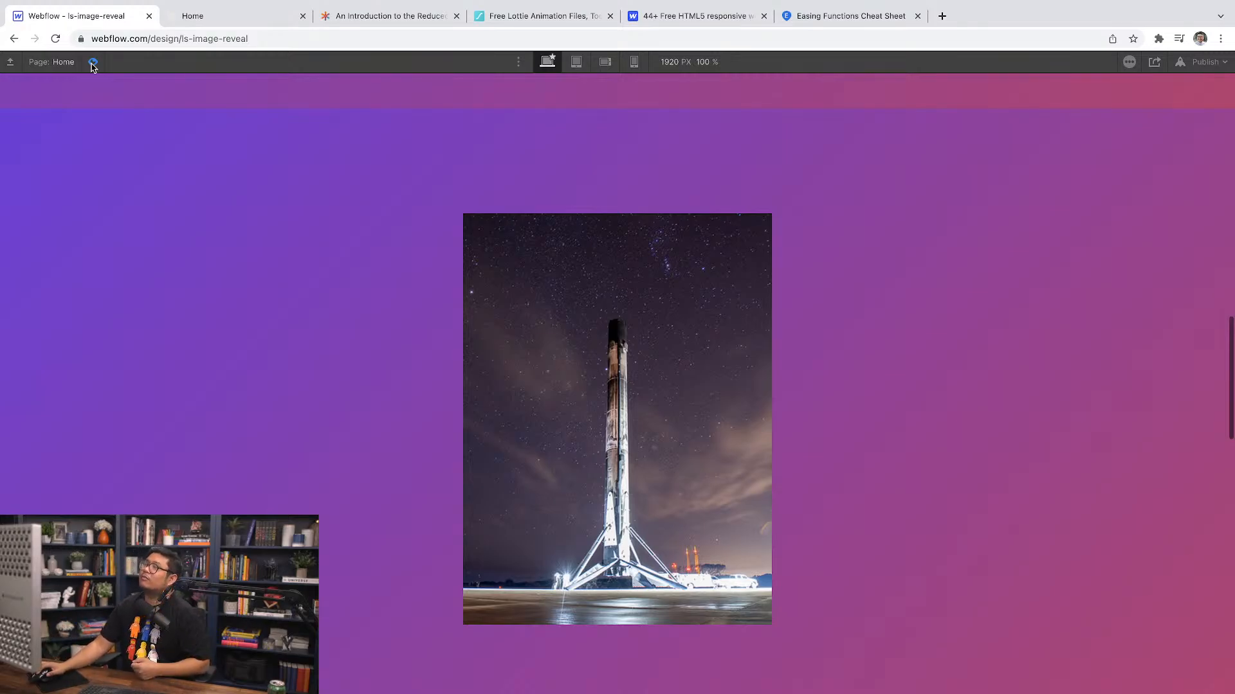
left_click(92, 62)
Step: Inspect how image 6, its image reveal wrapper and Div Block 15 are nested, and return to the demo page
left_click(669, 417)
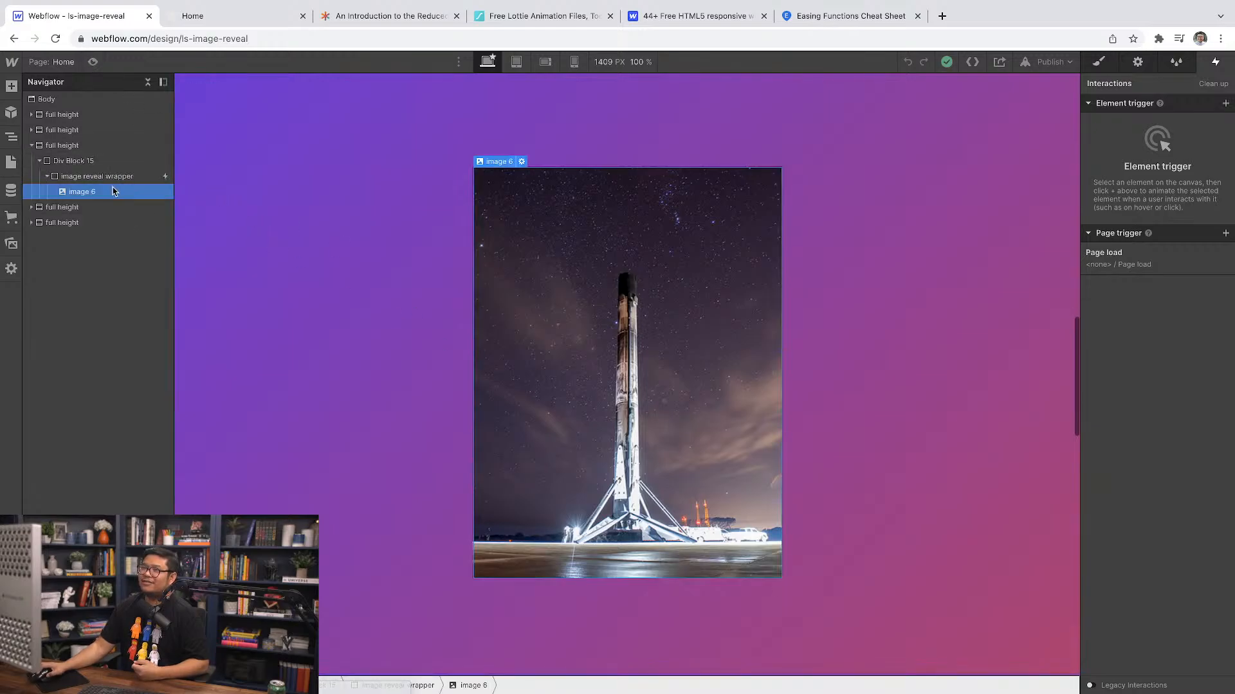
left_click(97, 176)
left_click(90, 161)
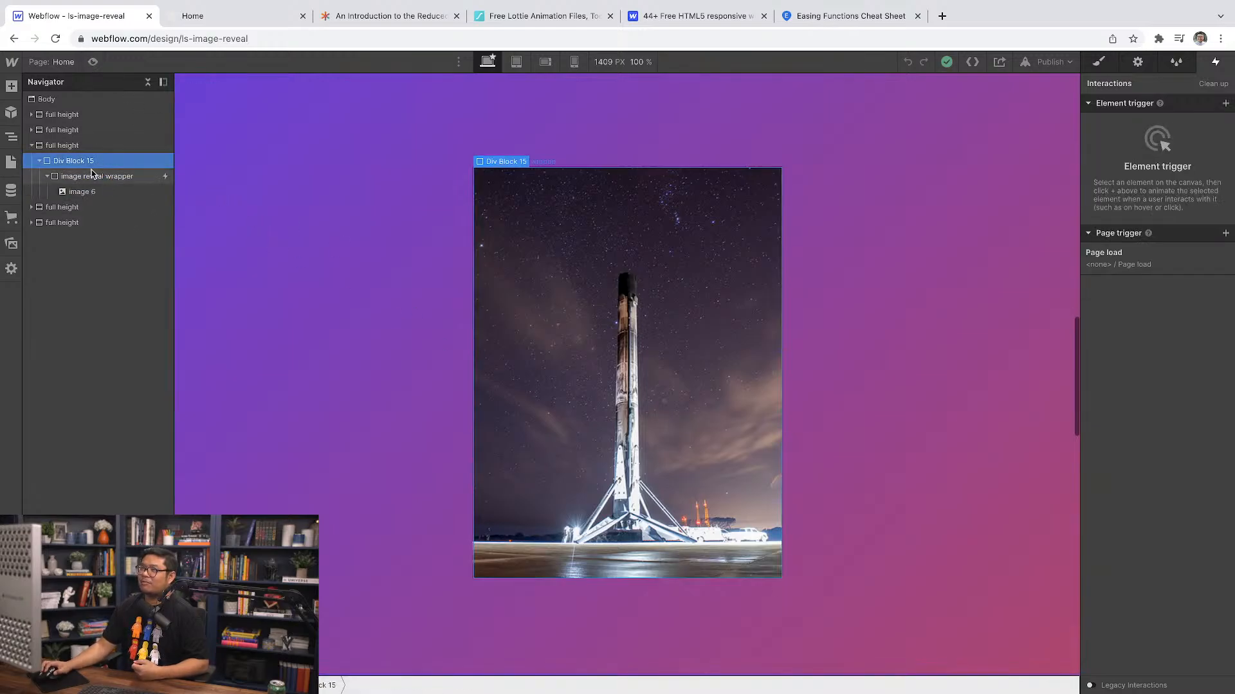
left_click(57, 61)
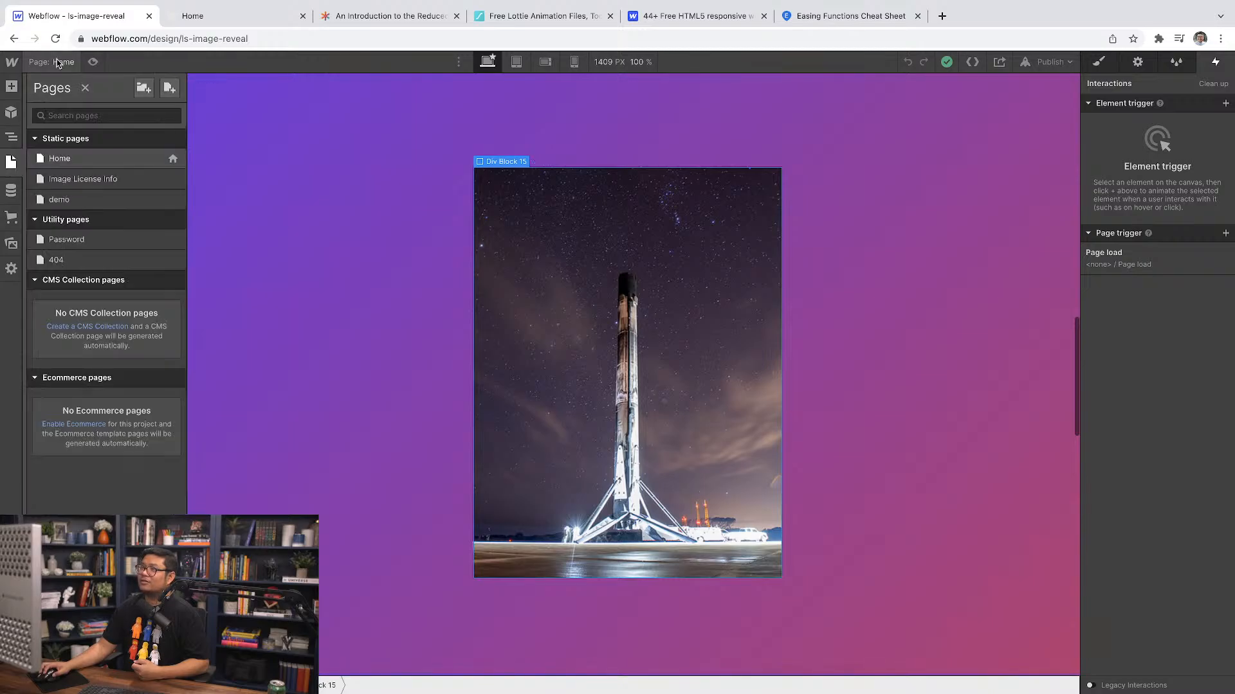
left_click(86, 200)
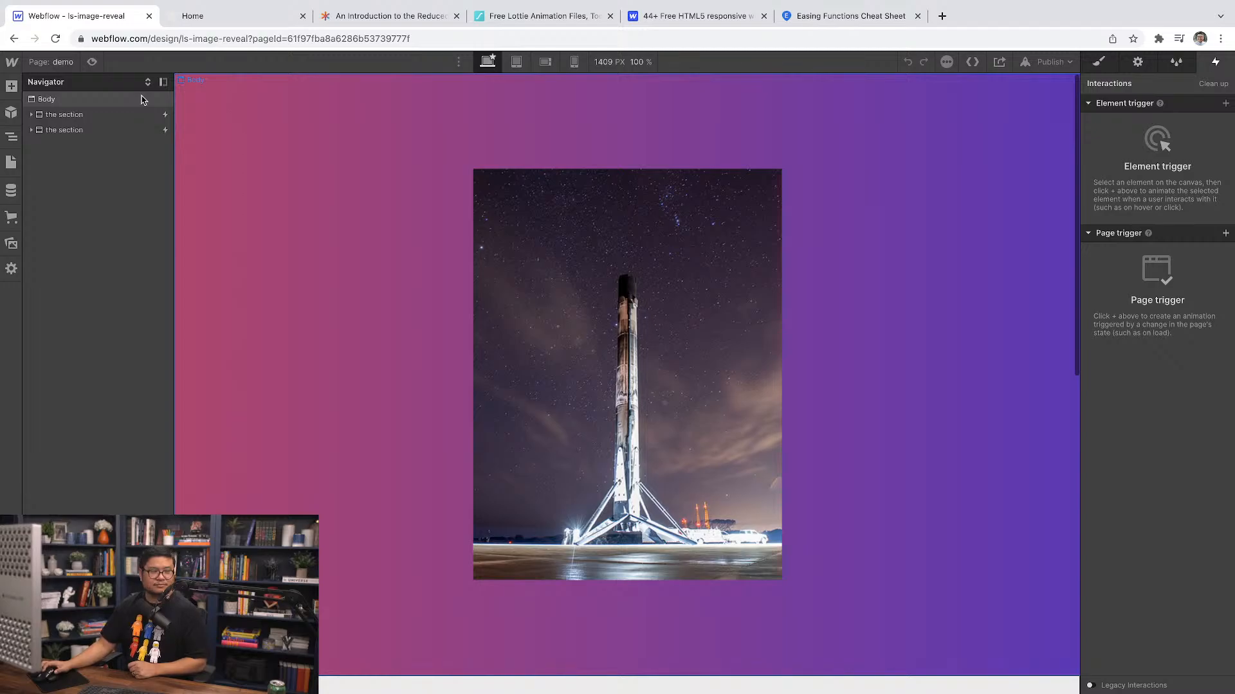
Step: Duplicate the second section on the demo page and remove the even class from the last section
left_click(93, 131)
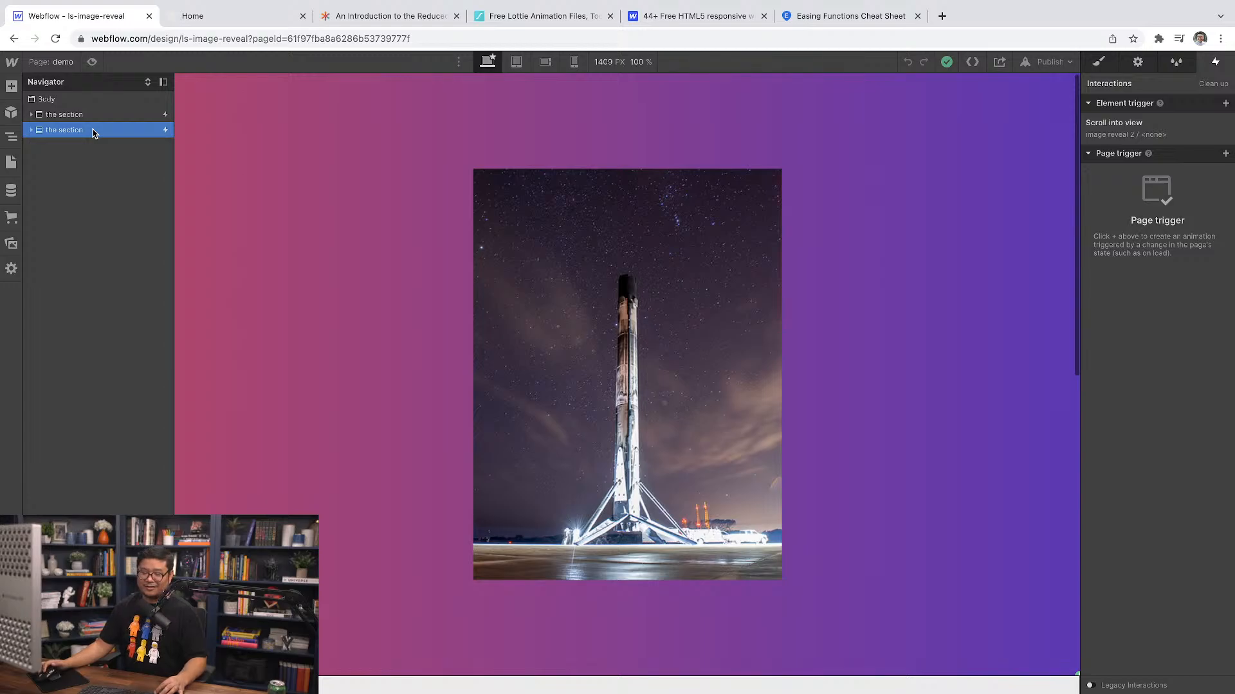
key("super+d")
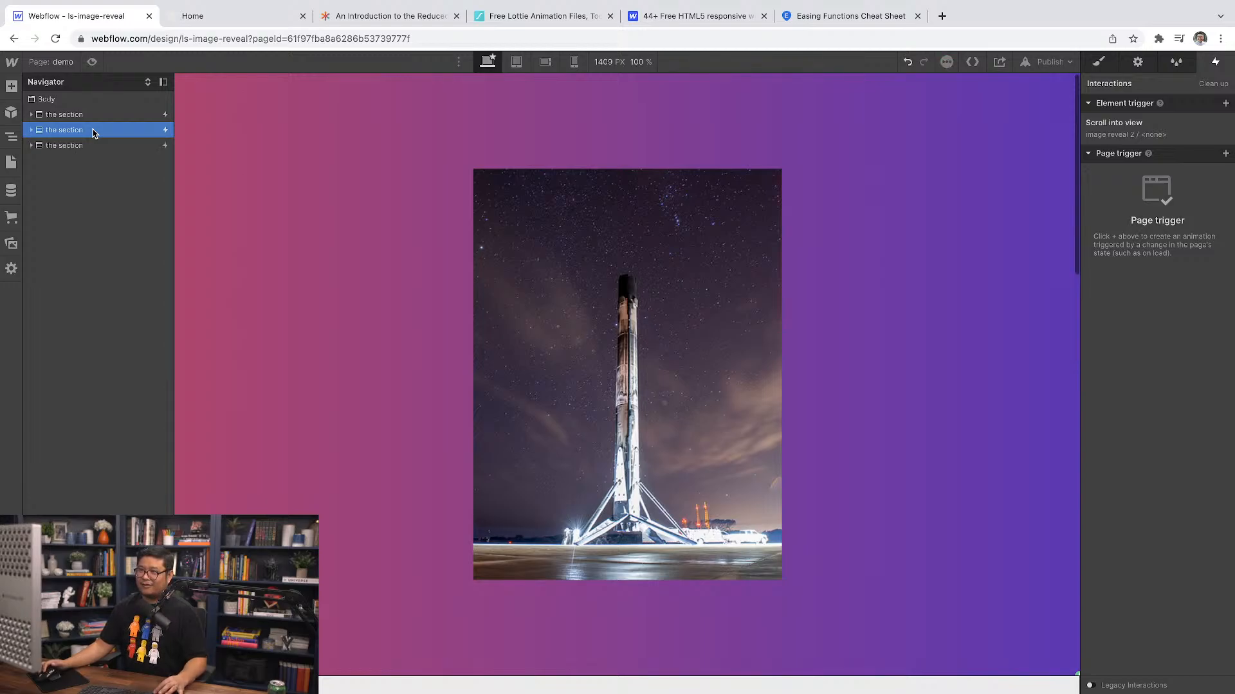
left_click(88, 148)
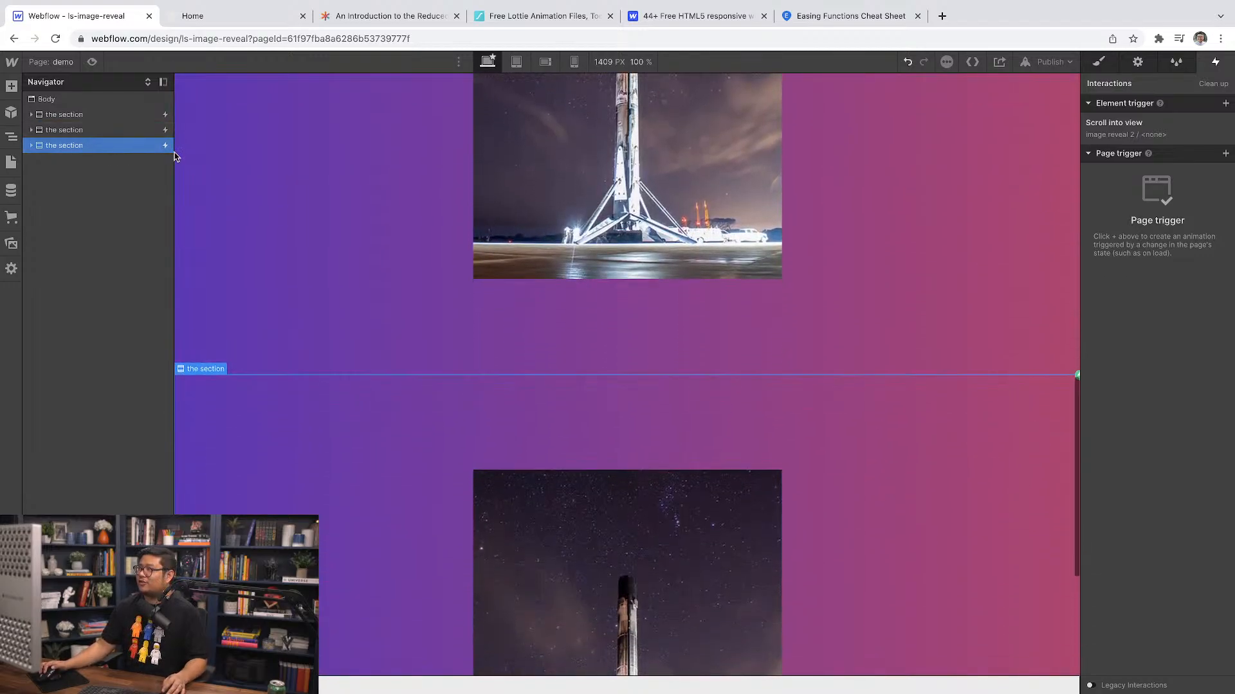
scroll(705, 527, "down", 3)
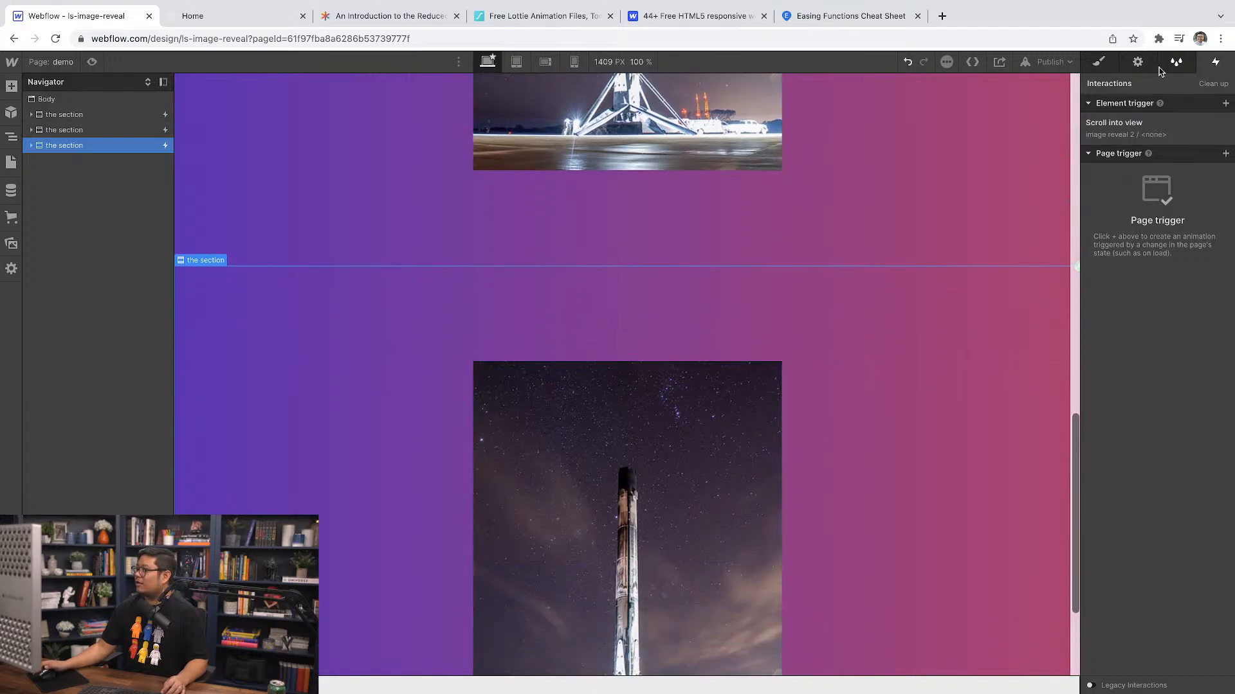
left_click(1099, 62)
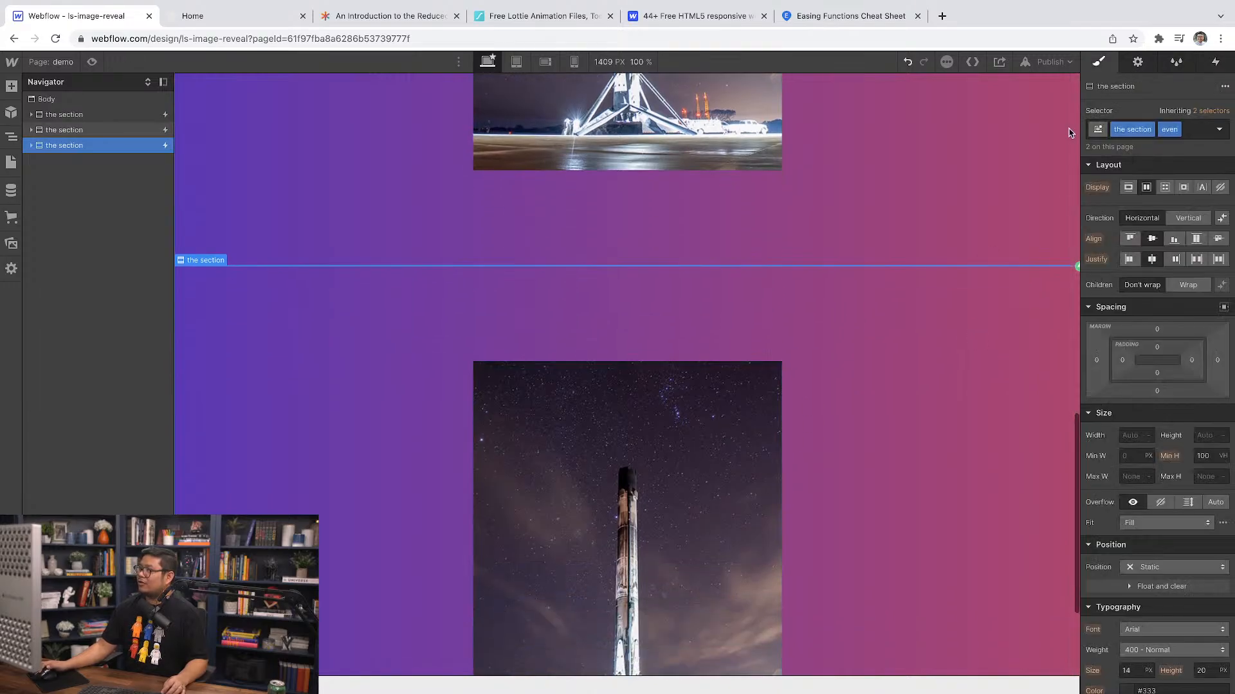
left_click(1176, 129)
left_click(1174, 178)
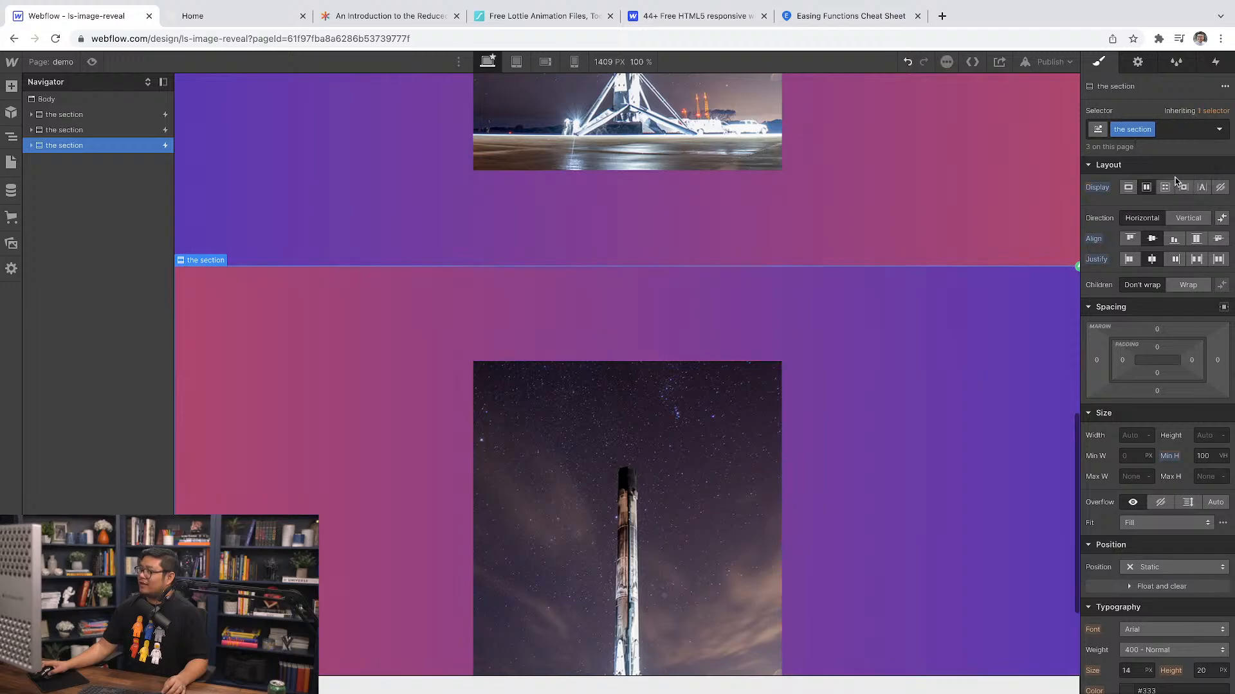
Step: Look over the duplicated third section on the canvas, preview it briefly and return to editing
scroll(871, 507, "up", 3)
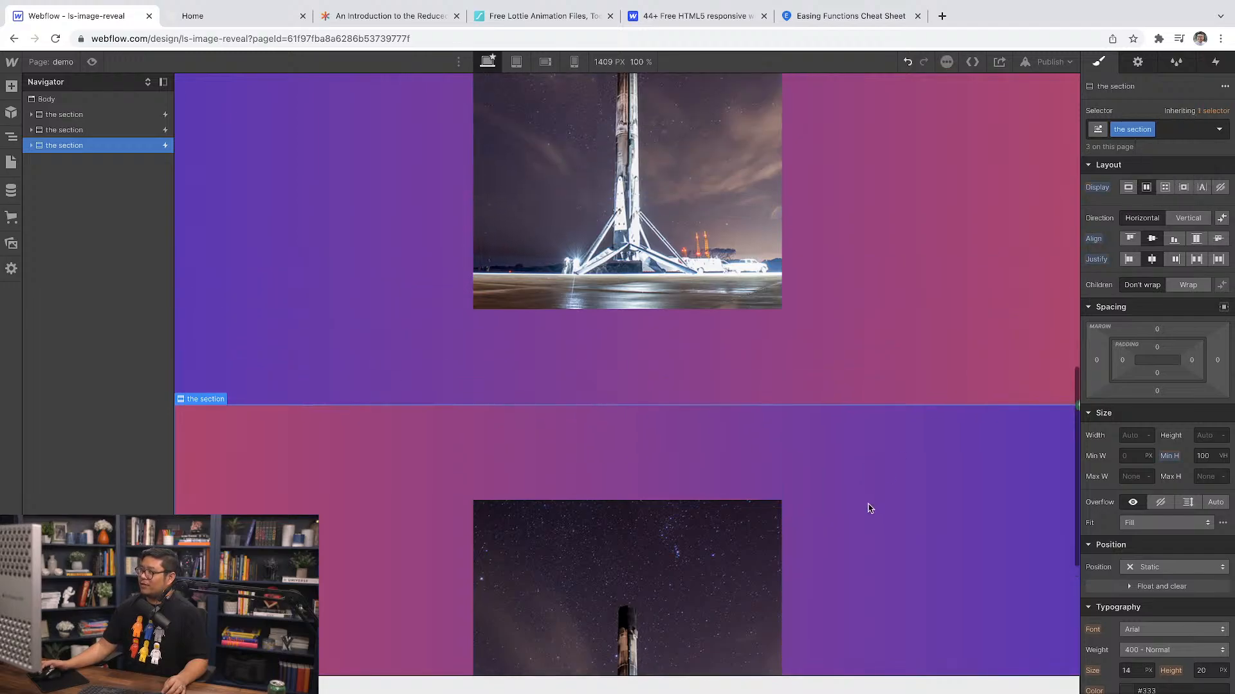
scroll(391, 442, "down", 2)
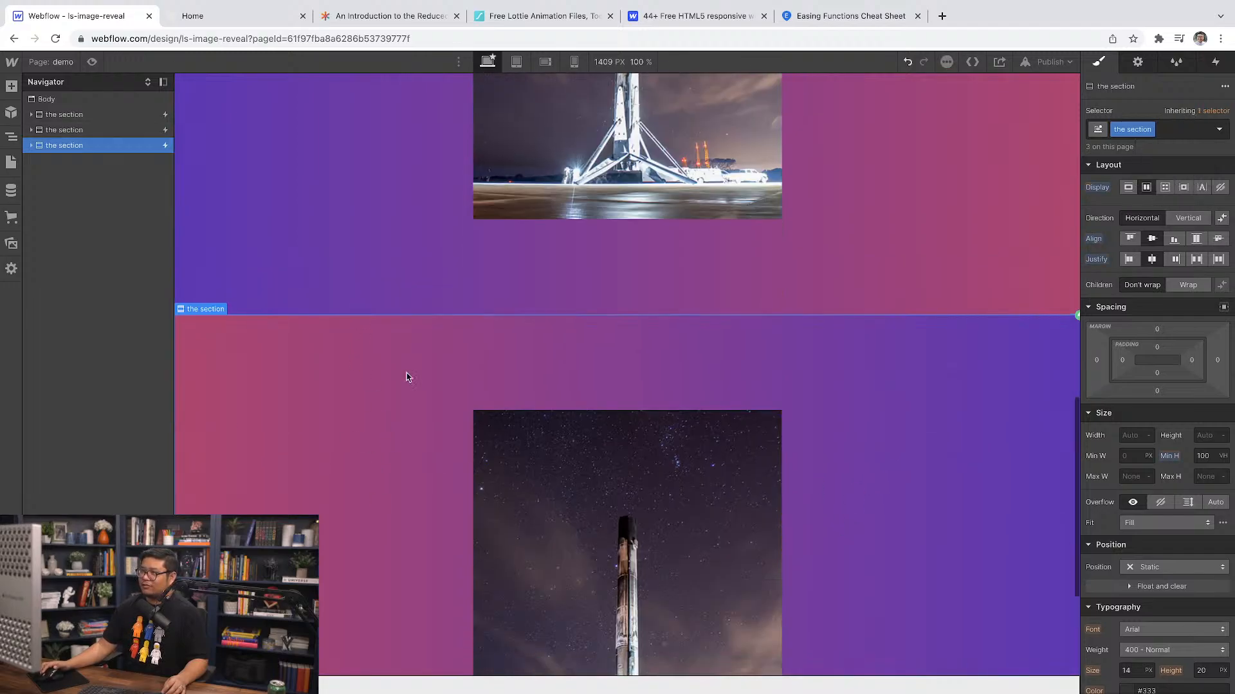
scroll(437, 426, "down", 3)
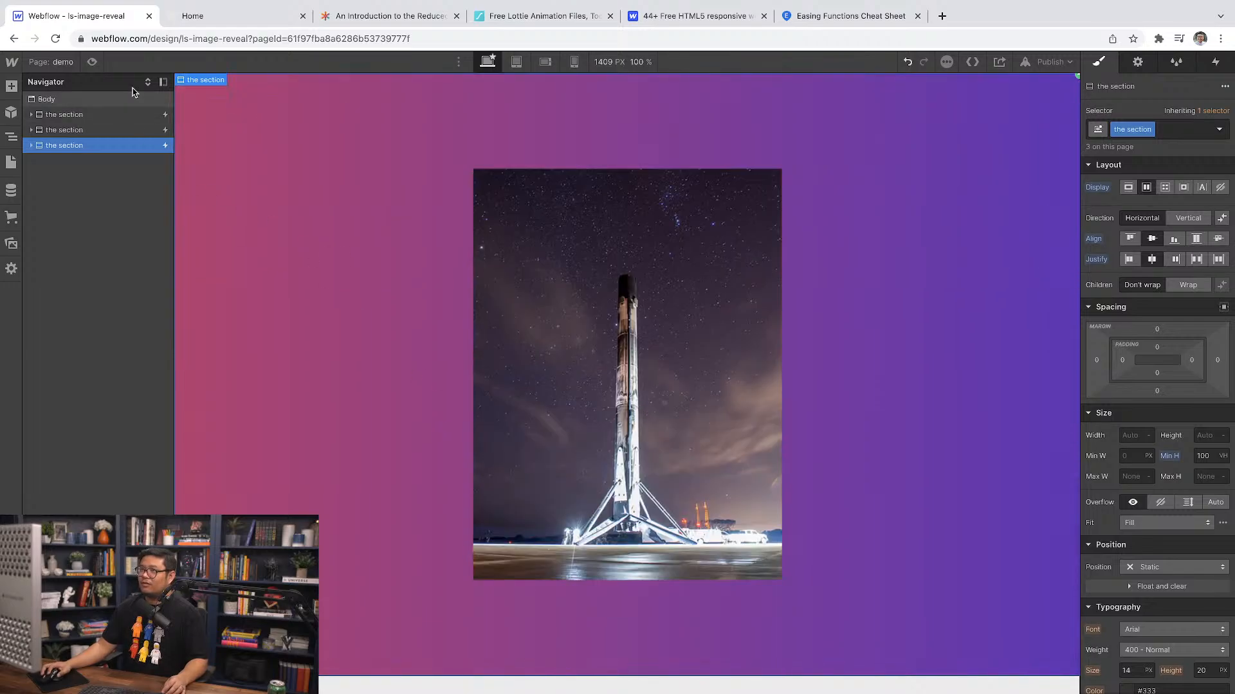
left_click(92, 62)
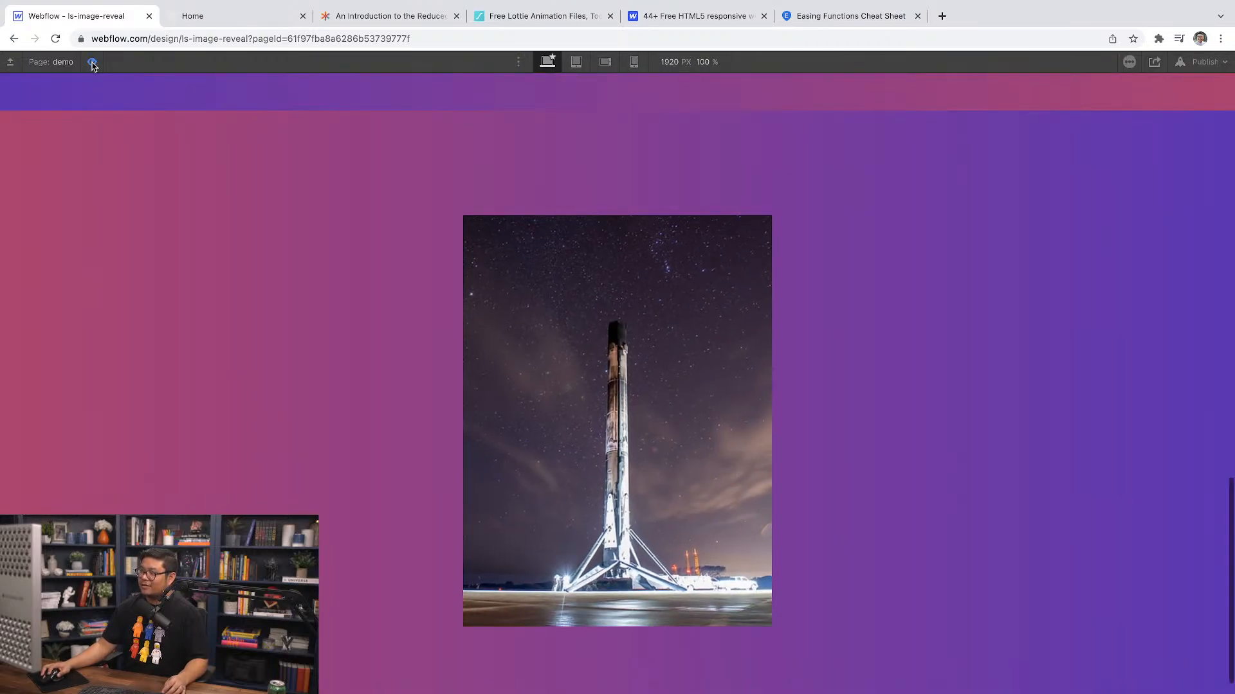
left_click(92, 62)
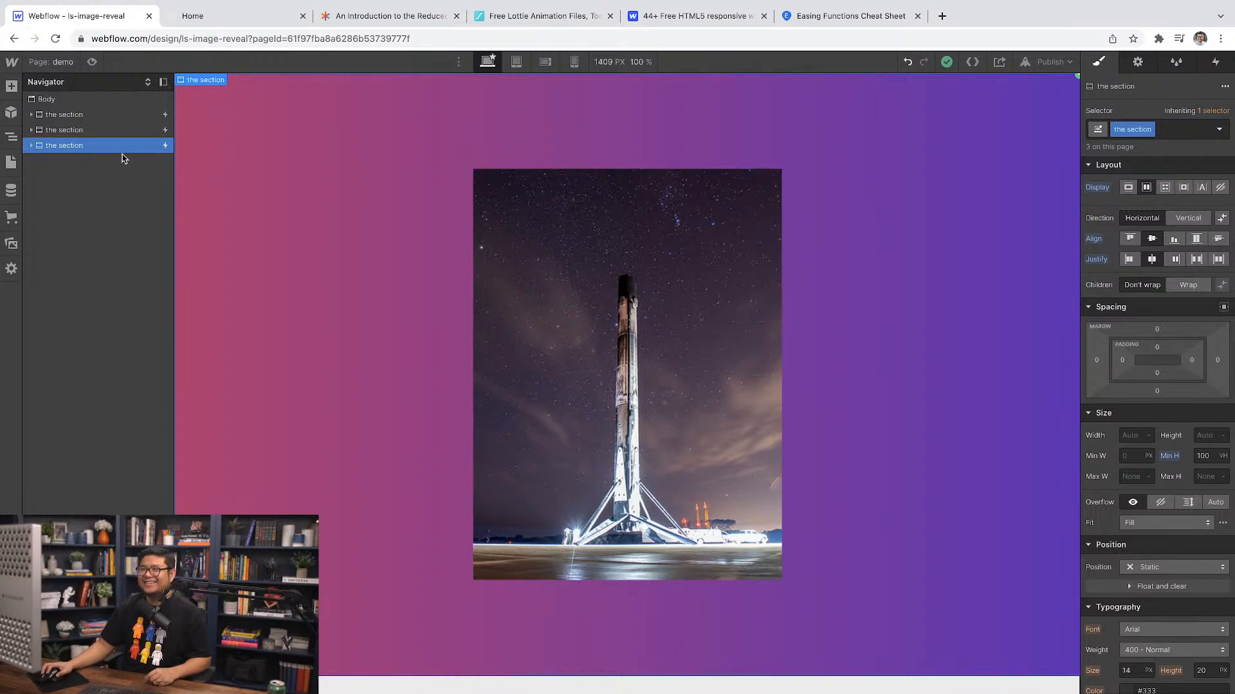
Step: Add a div block to the third section and nest the image wrapper with its image inside it
left_click(29, 147)
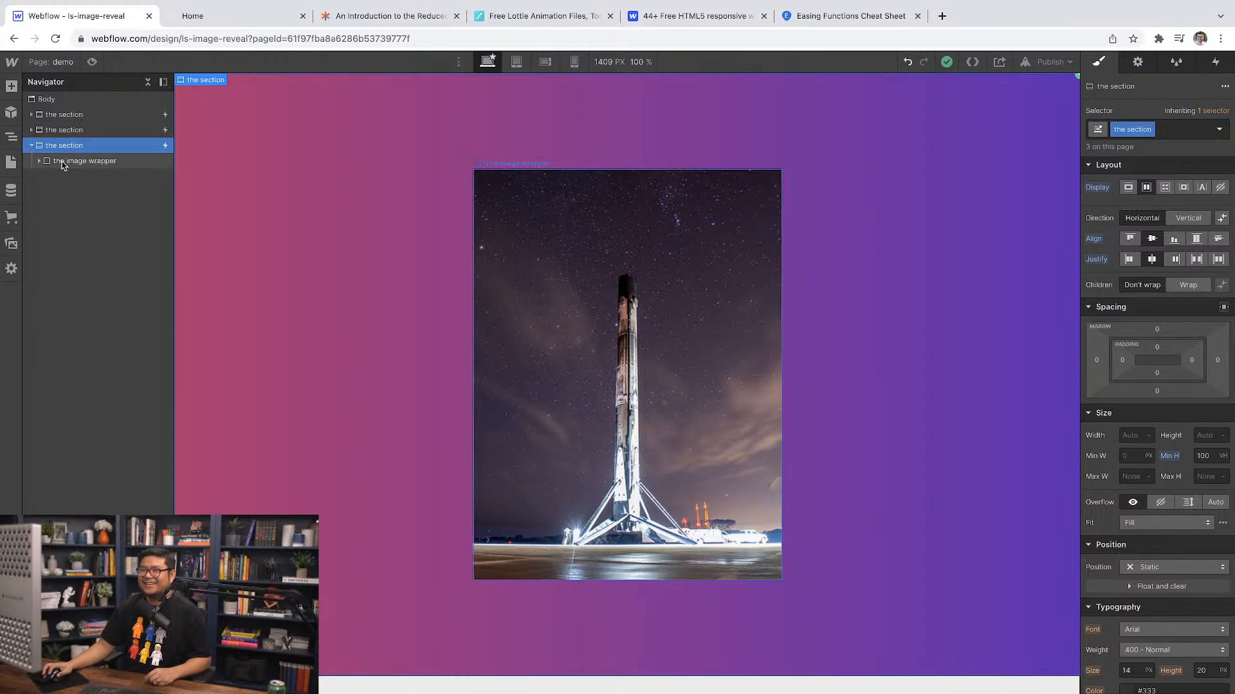
left_click(40, 161)
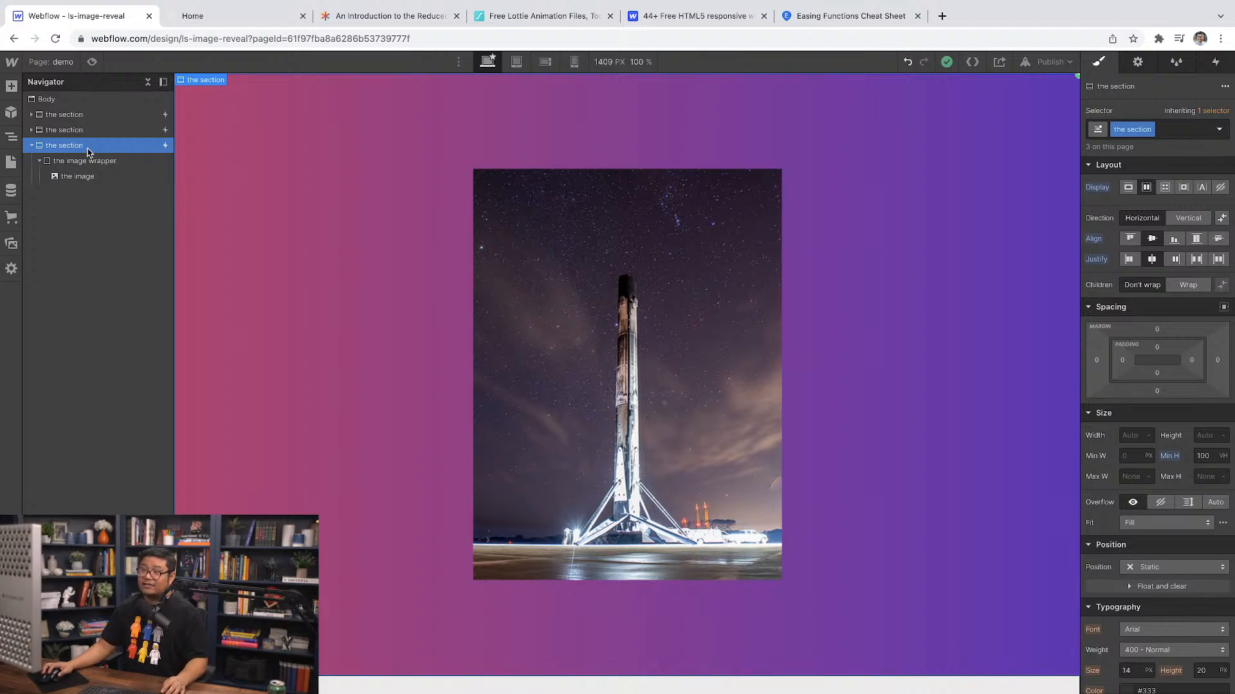
key("super+k")
type("div")
key("Return")
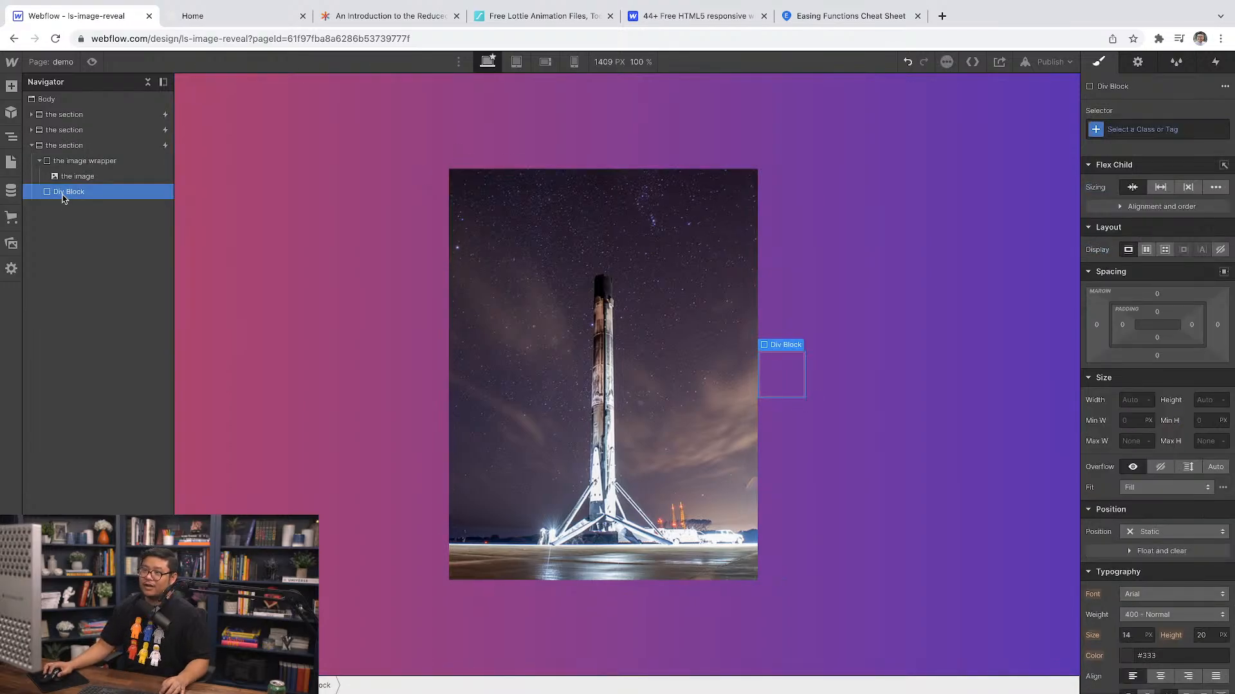
left_click_drag(62, 194, 58, 161)
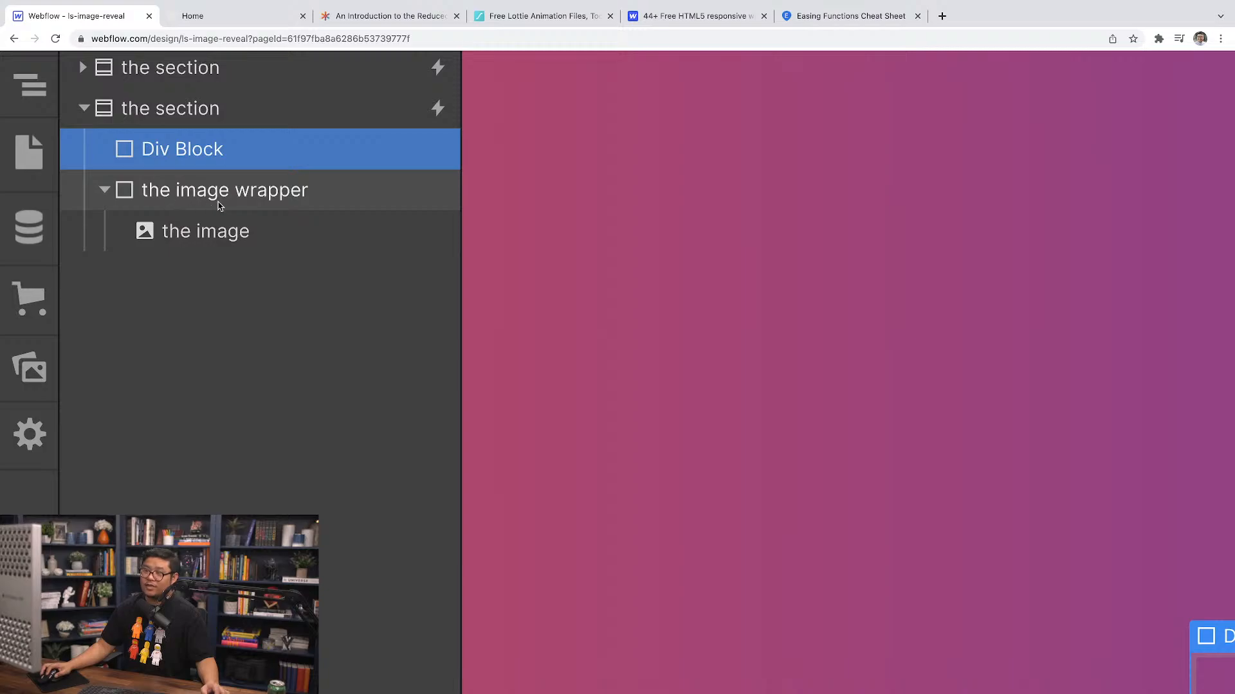
left_click(160, 192)
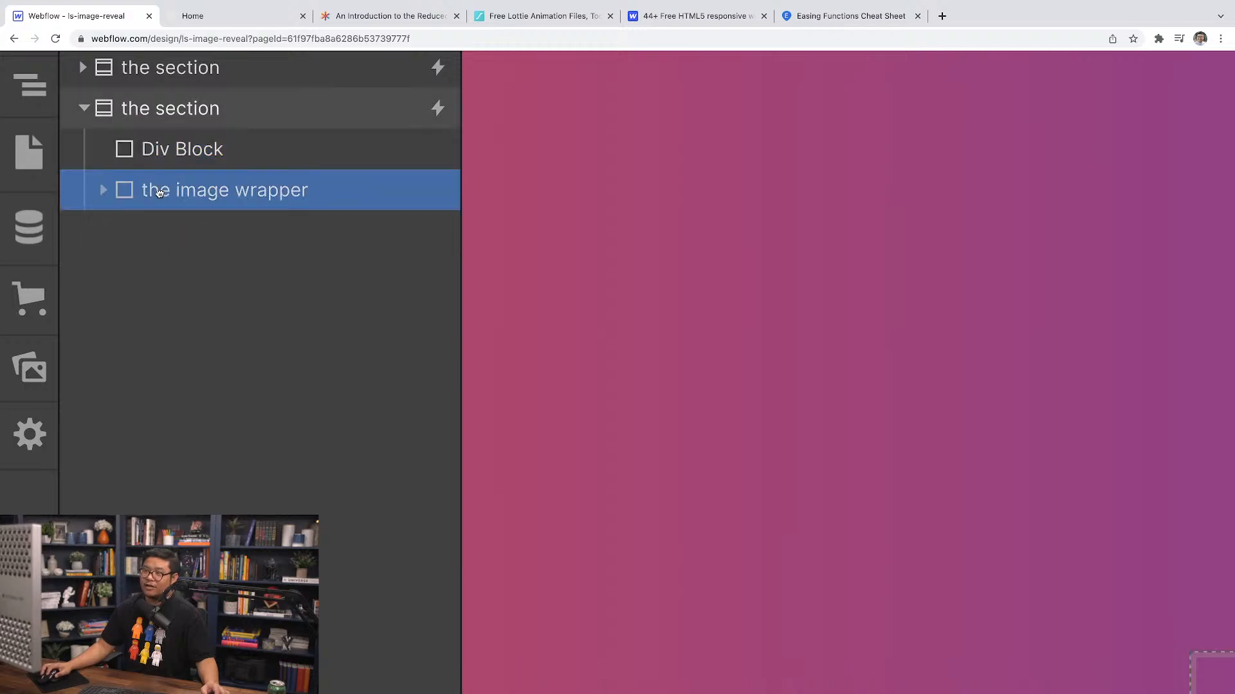
left_click_drag(160, 192, 188, 160)
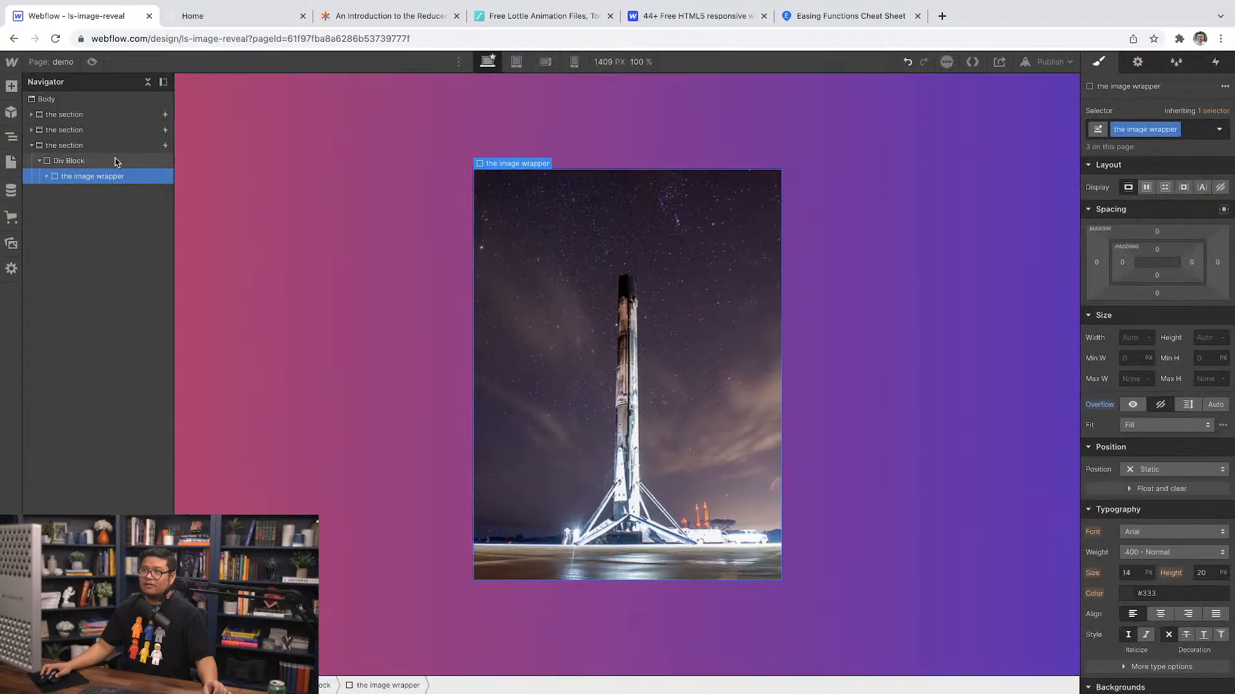
Step: Give the new div block around the image wrapper the class "the image wrapper wrapper"
left_click(290, 159)
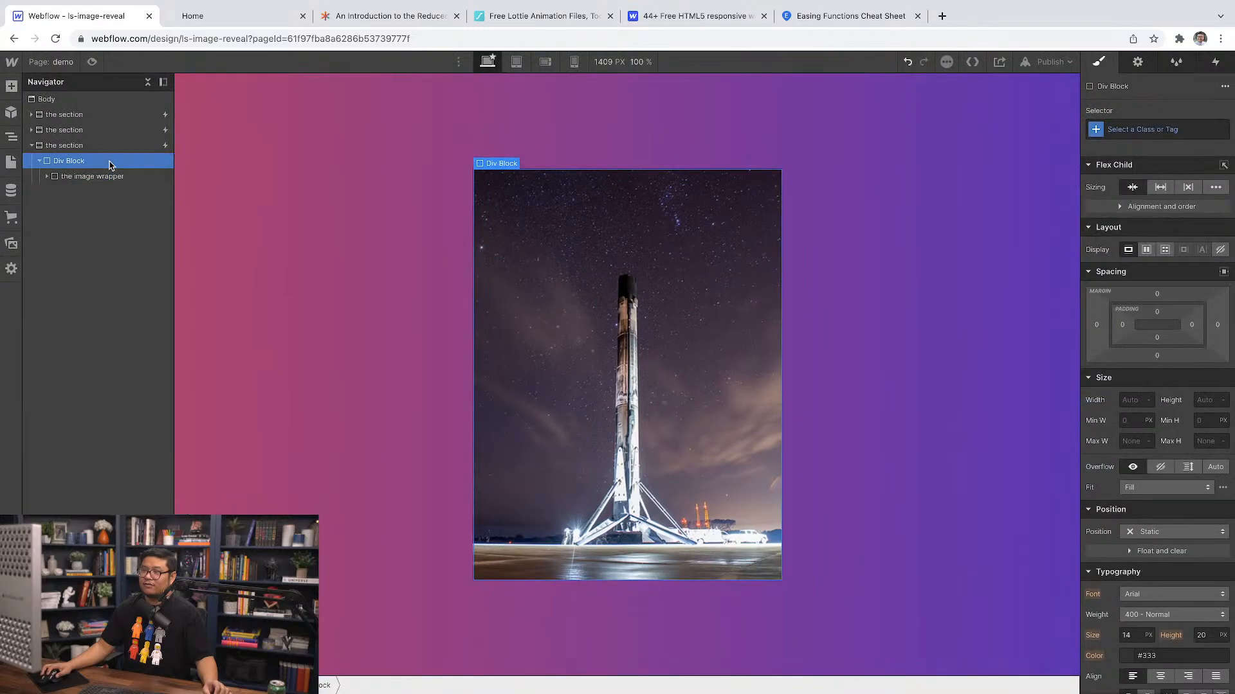
left_click(1138, 128)
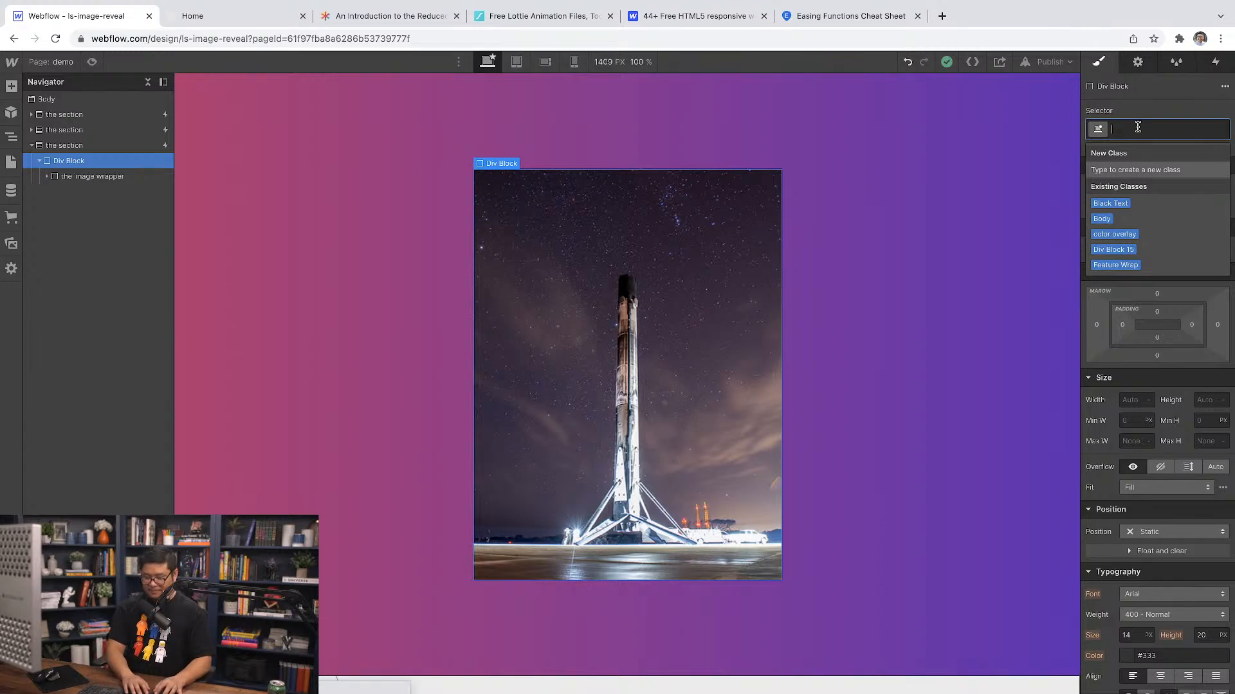
type("the image")
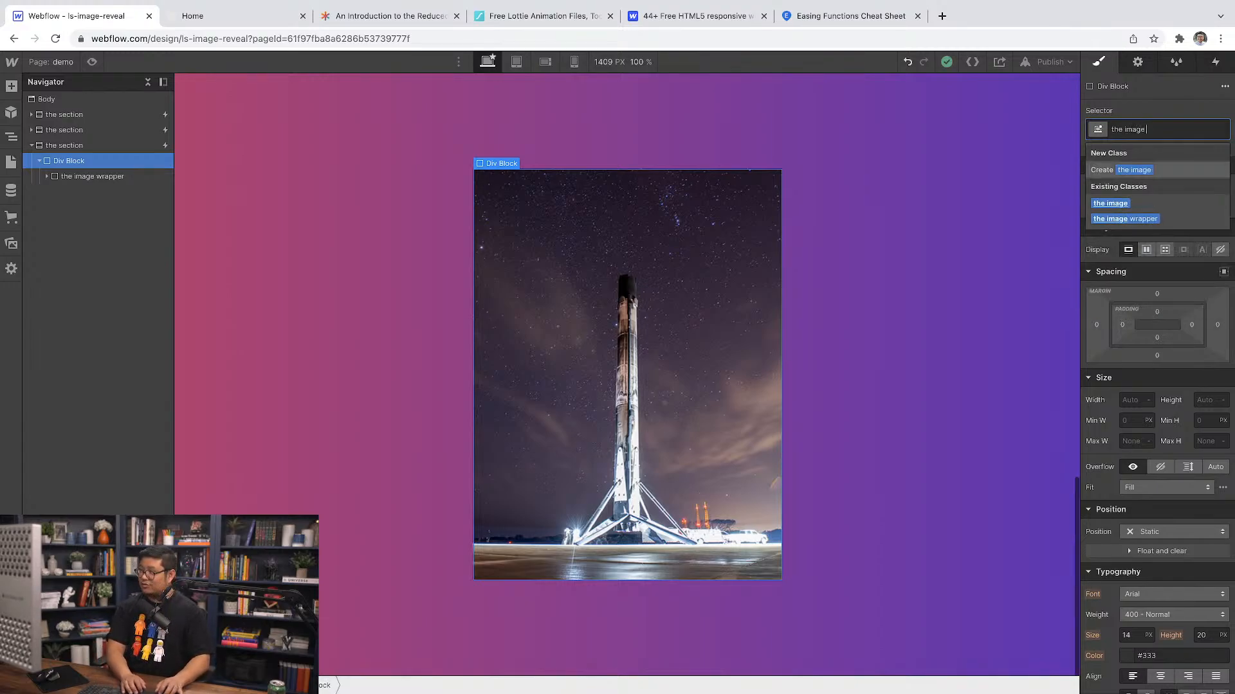
type(" wrapper wrapper")
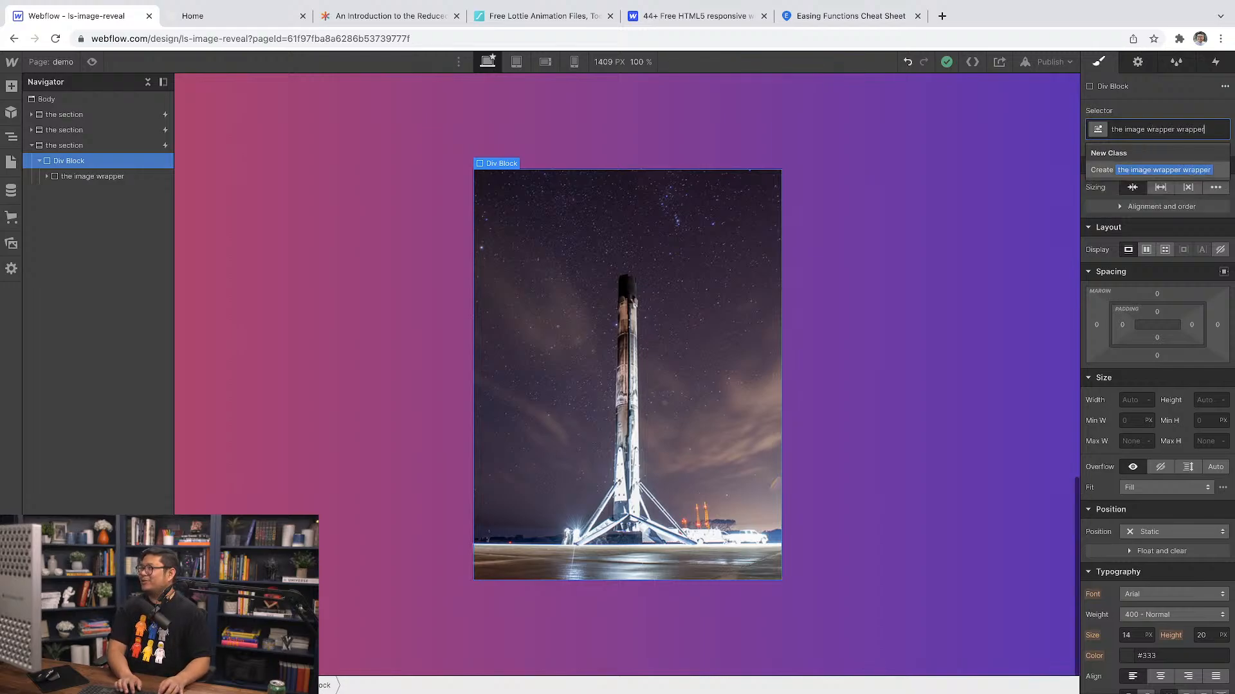
key("Return")
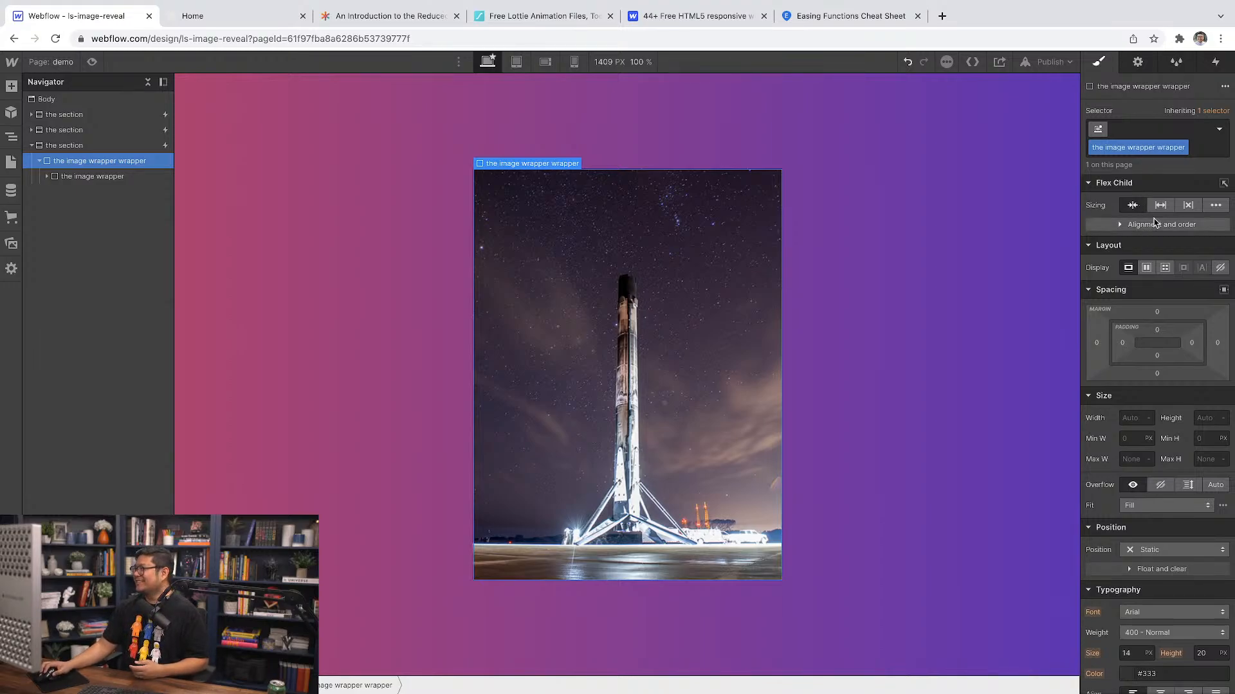
Step: Try a width of 640 px on the outer image wrapper, and set it to 480 px instead
left_click(1123, 418)
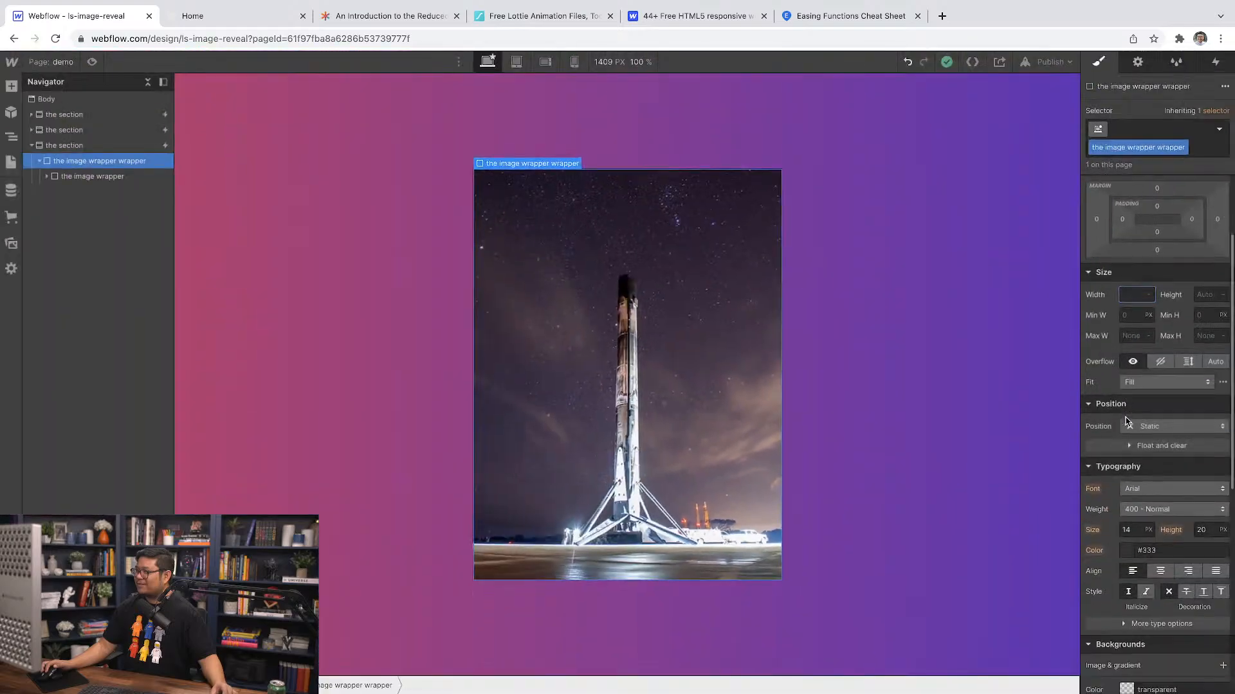
scroll(1127, 385, "down", 1)
scroll(1126, 399, "up", 1)
type("640")
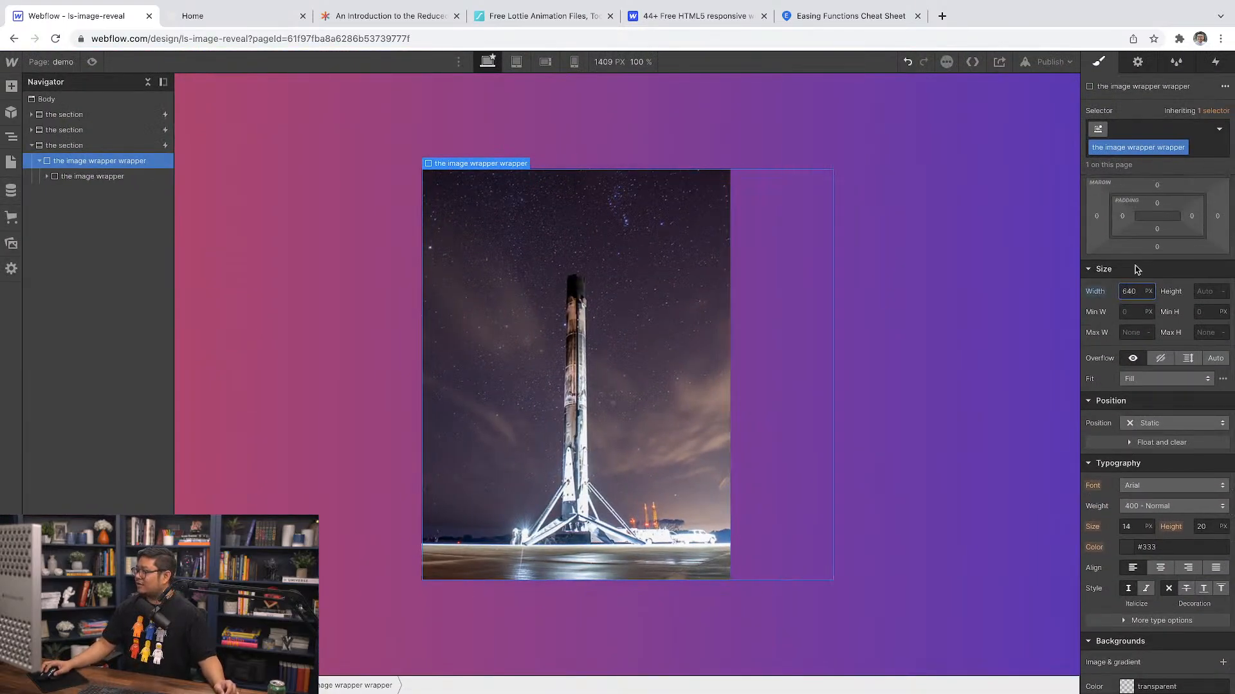
key("BackSpace")
key("BackSpace")
key("BackSpace")
type("480")
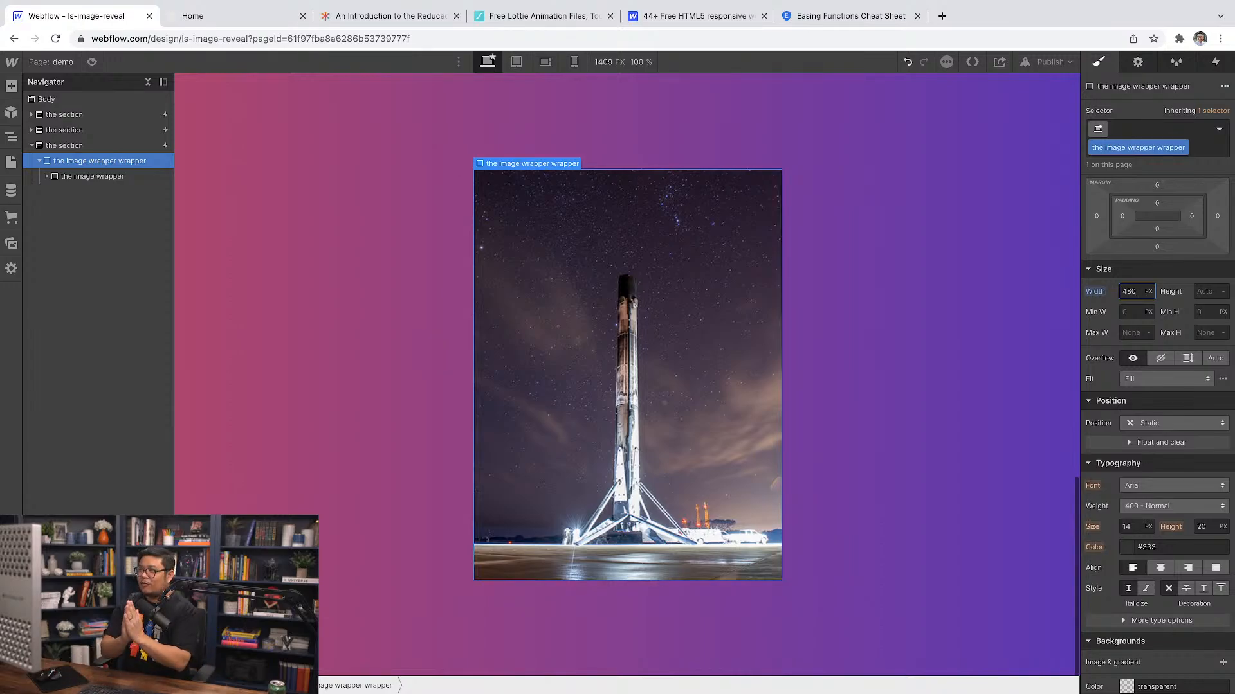
Step: Try widening the inner image wrapper gradually from 0 to 190 px, and reset its width
left_click(92, 176)
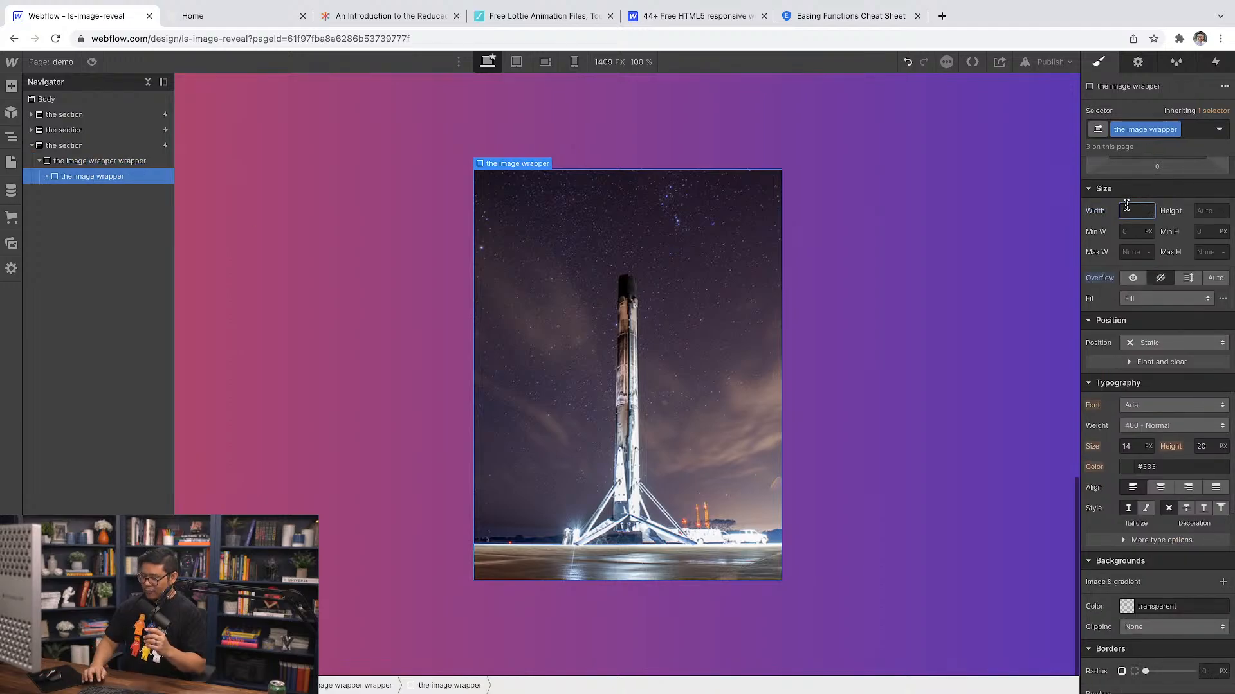
type("0")
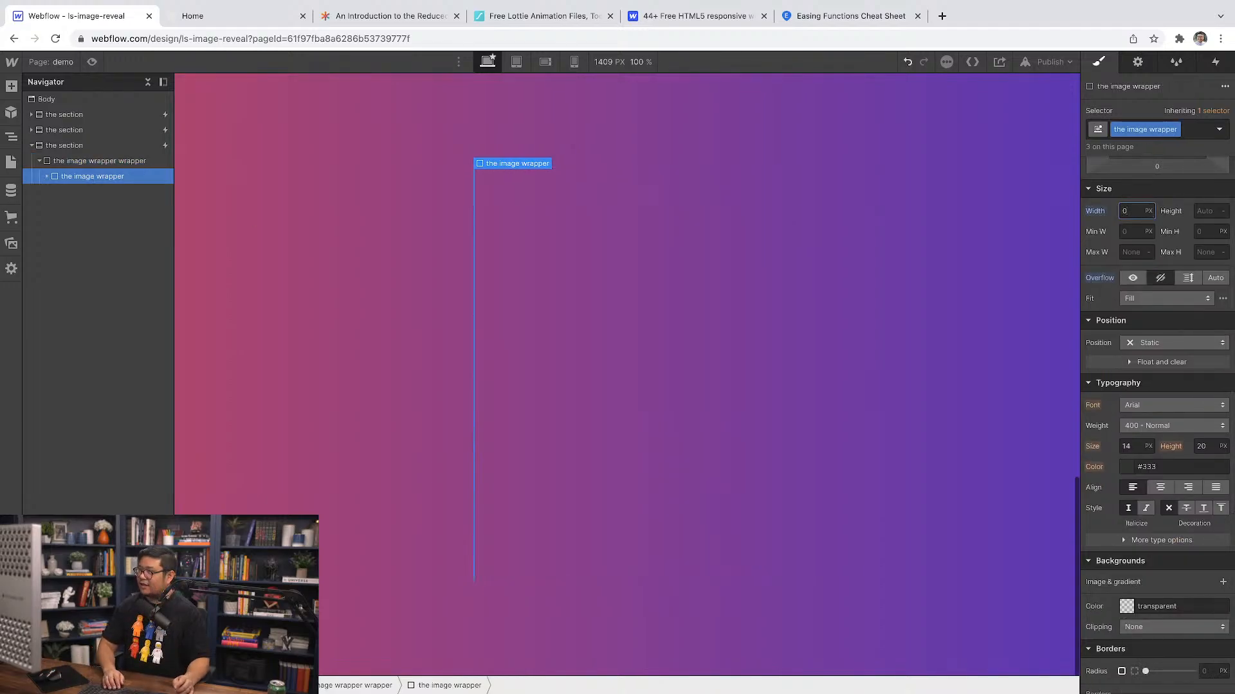
key("shift+Up")
key("shift+Up")
key("shift+Up")
key("shift+Up")
key("shift+Up")
key("shift+Up")
key("shift+Up")
key("shift+Up")
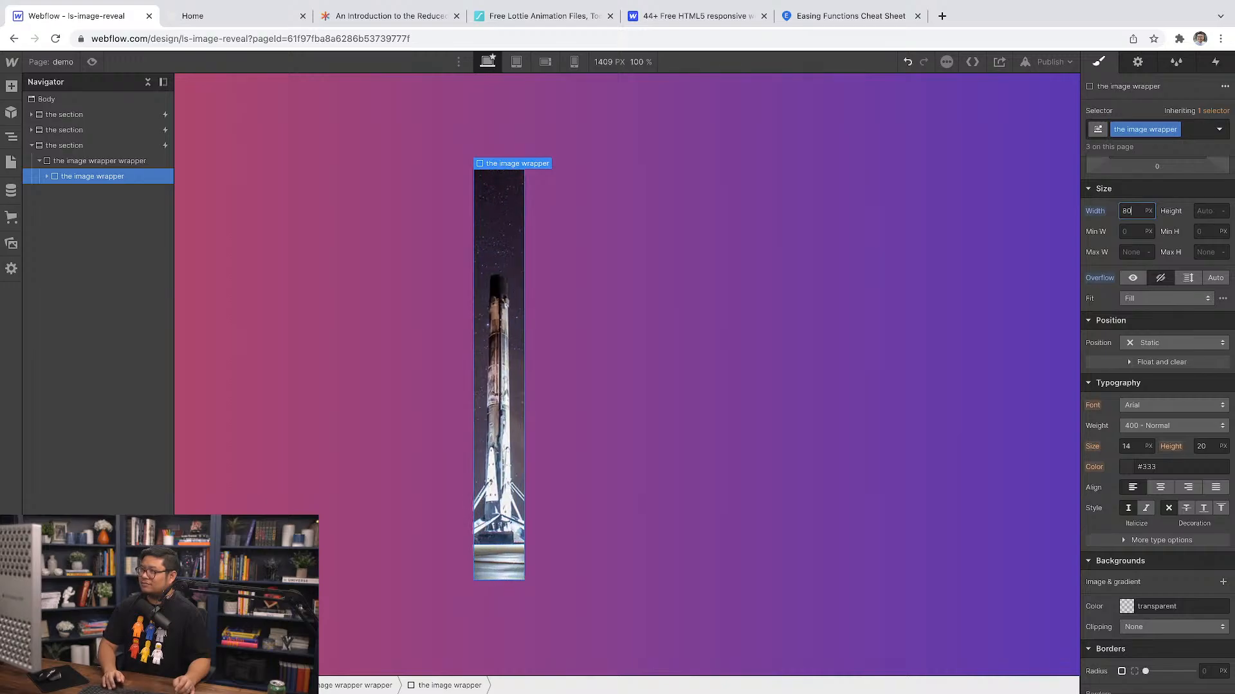
key("shift+Up")
key("shift+Up")
key("shift+Up")
key("shift+Up")
key("shift+Up")
key("shift+Up")
key("shift+Up")
key("shift+Up")
key("shift+Up")
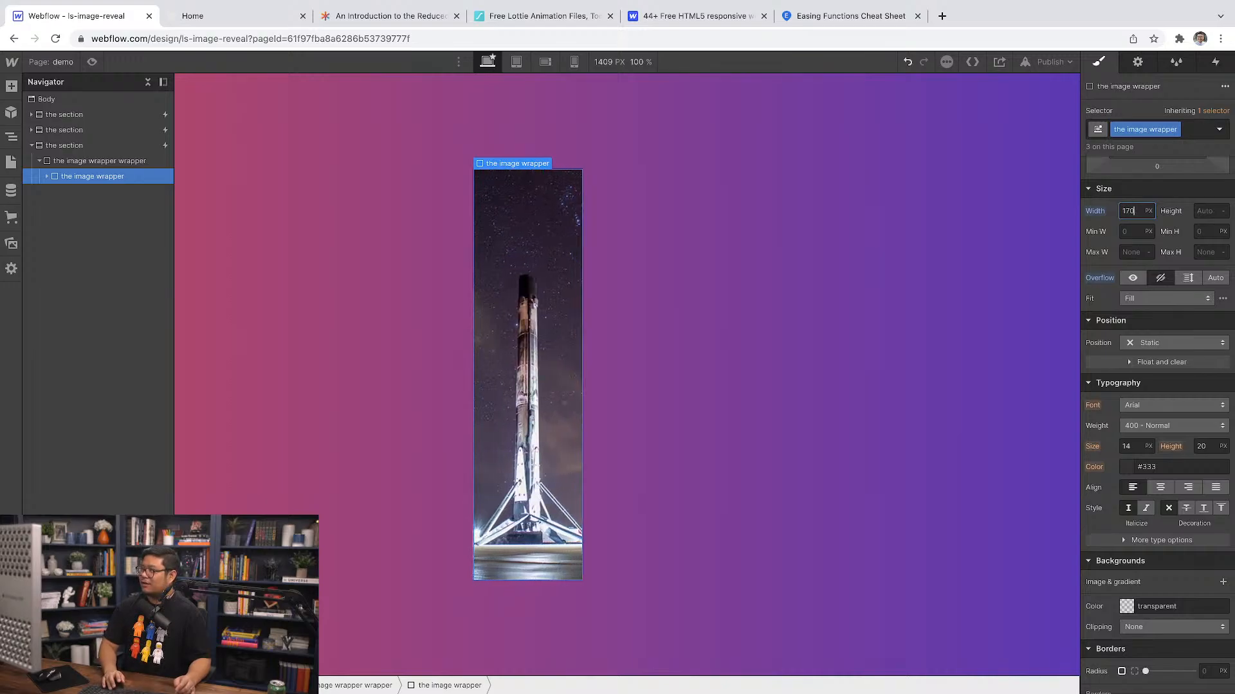
key("shift+Up")
key("shift+Up")
left_click(1104, 218)
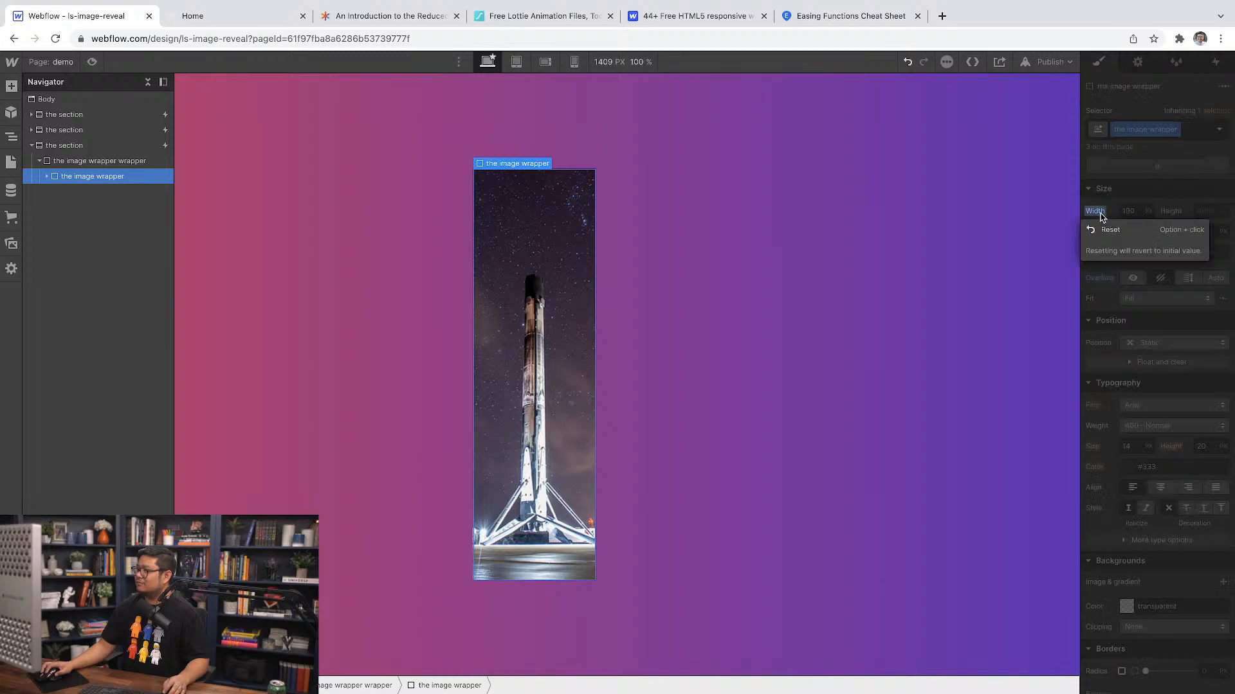
left_click(1100, 233)
scroll(1101, 233, "up", 3)
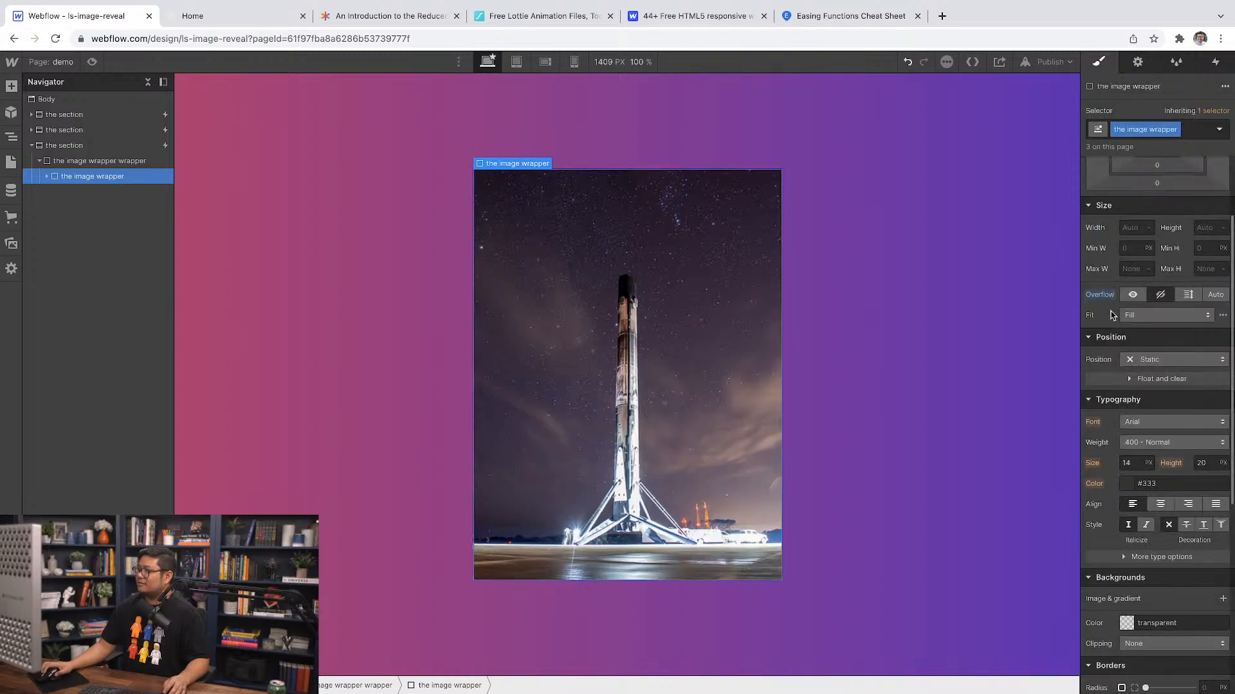
Step: Select the outer image wrapper wrapper in the last section, preview its reveal on the demo page, and return to editing
left_click(118, 162)
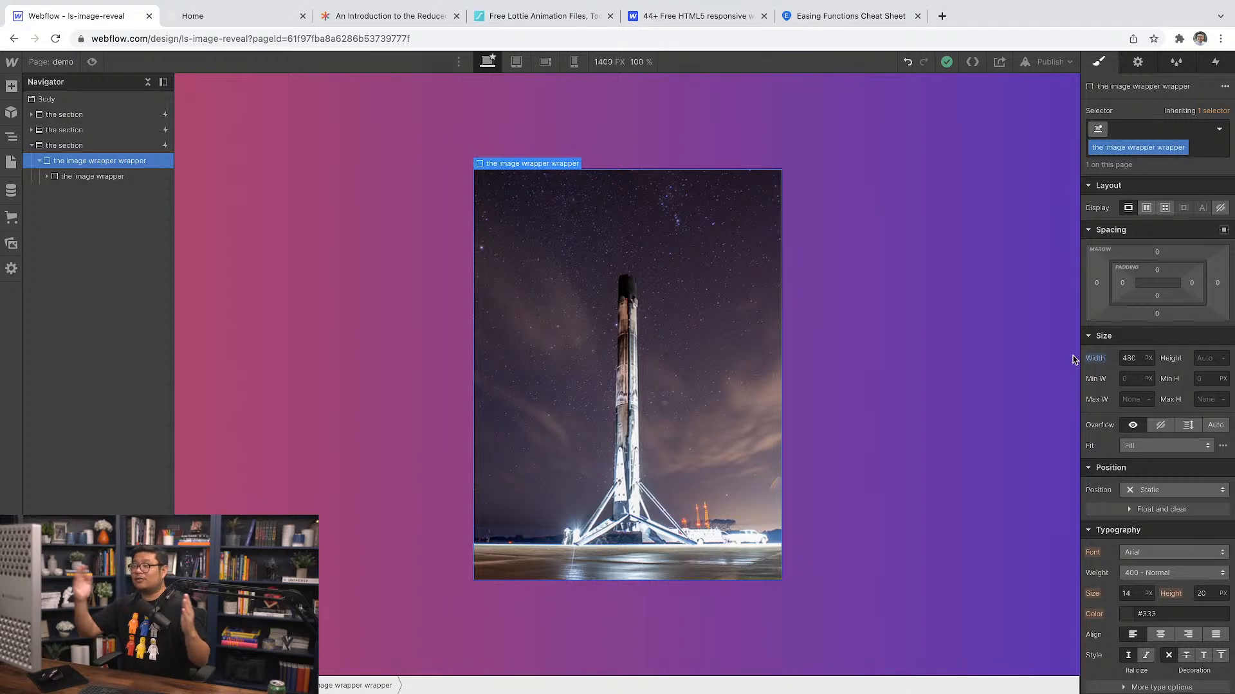
left_click(92, 61)
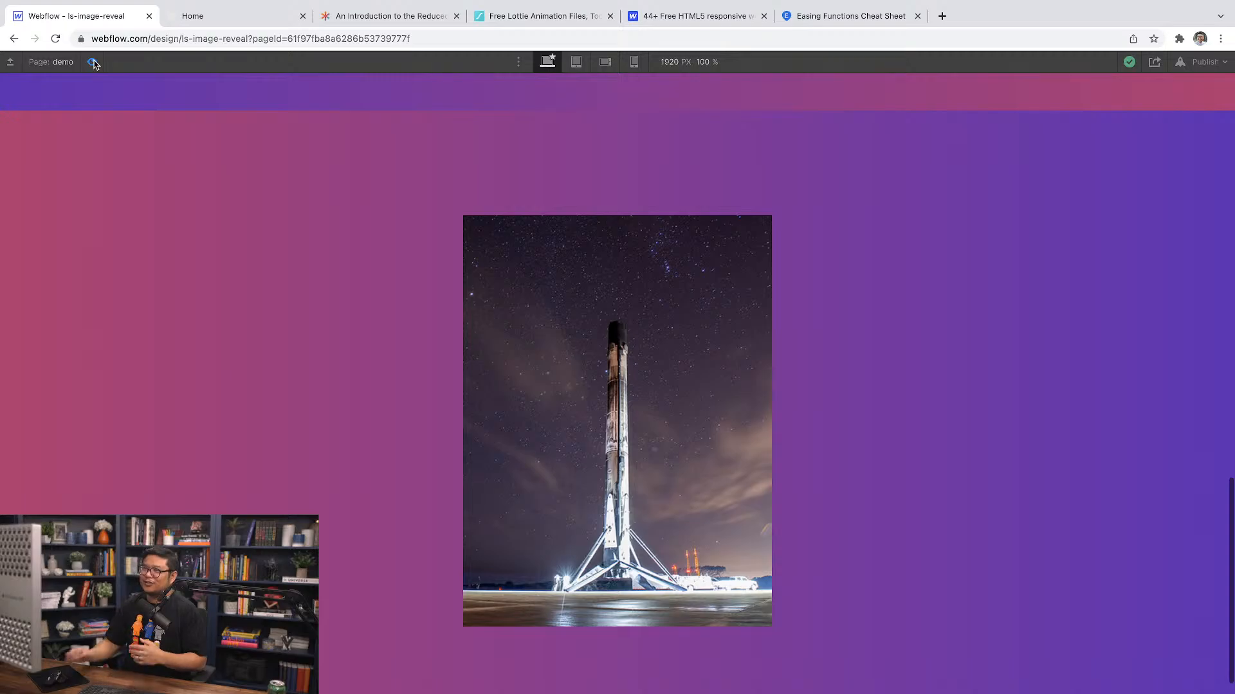
left_click(93, 63)
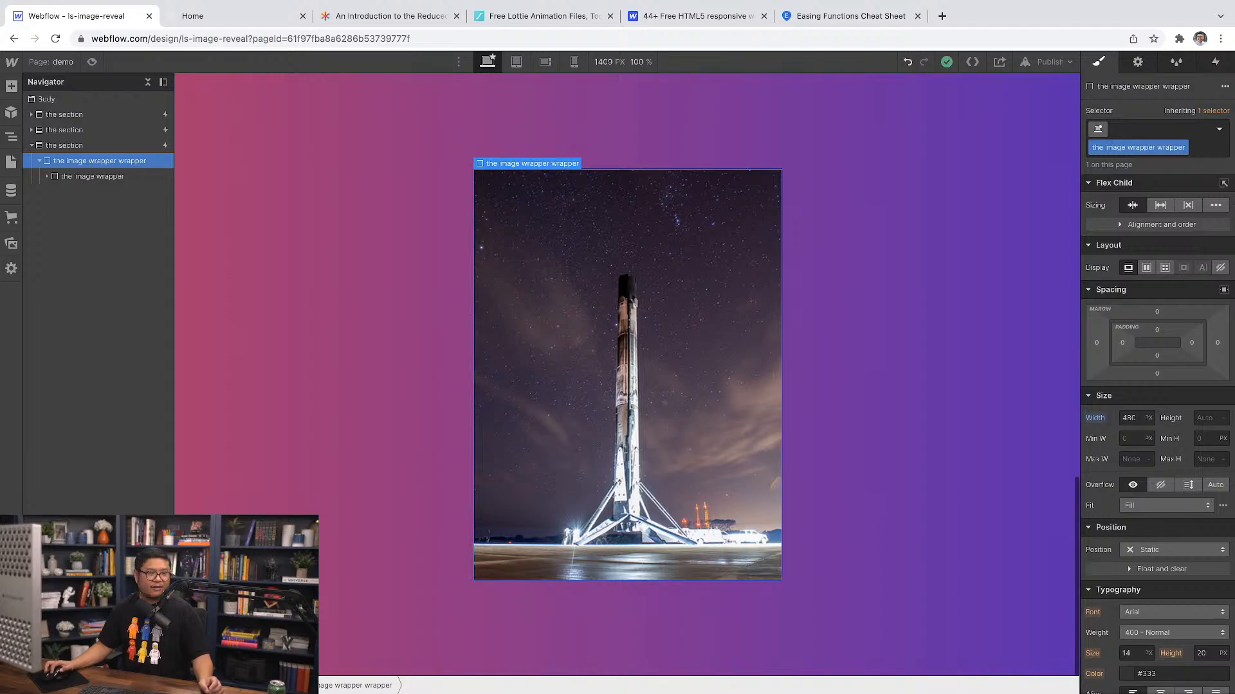
Step: Review the Designer's keyboard shortcuts cheatsheet, including the preview mode shortcut, and close it
scroll(2, 690, "up", 5)
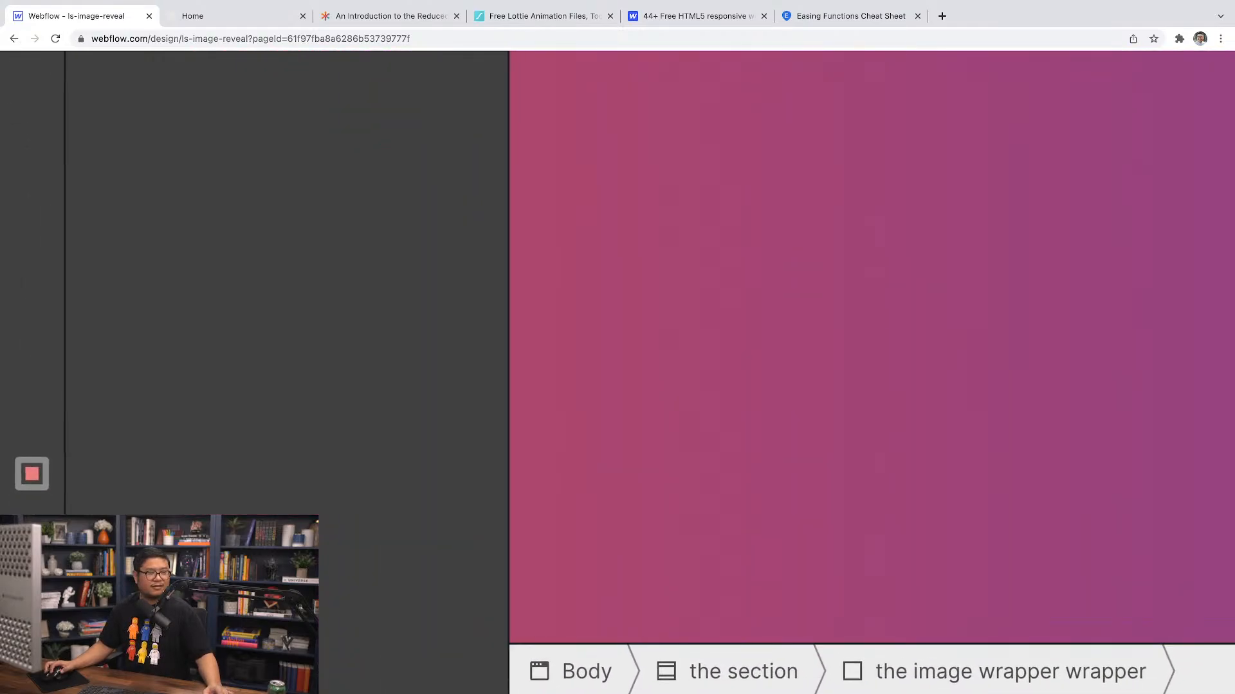
scroll(2, 689, "down", 5)
left_click(11, 682)
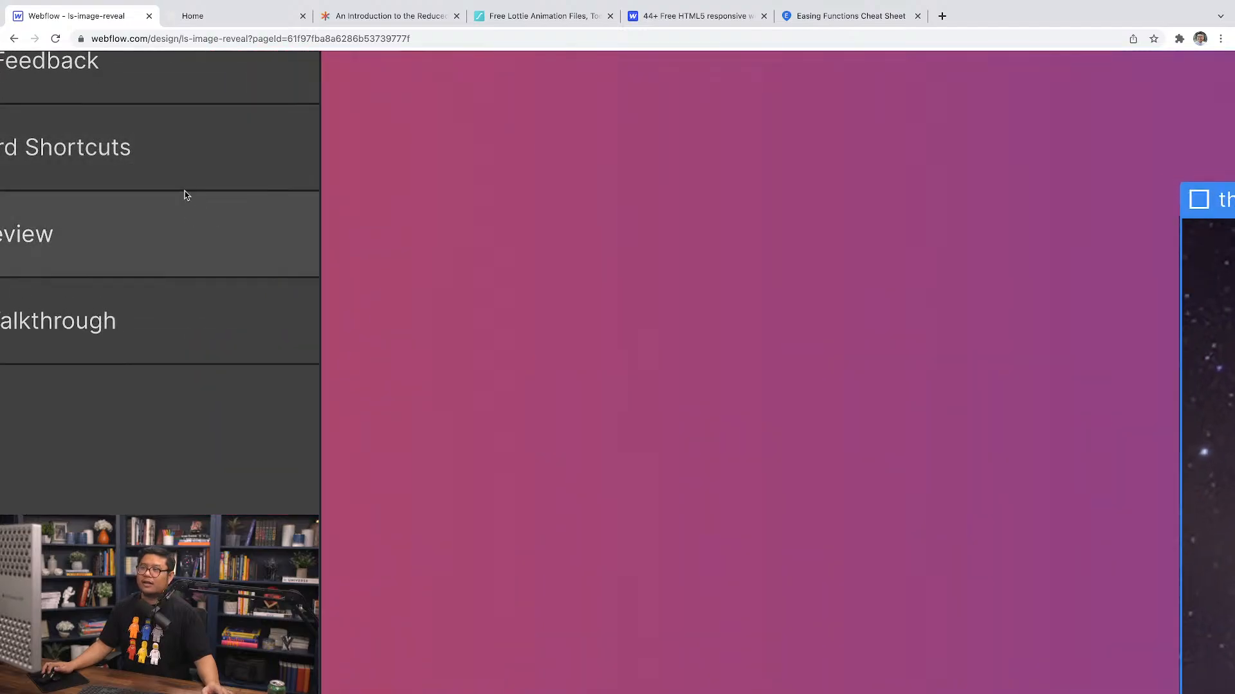
left_click(137, 151)
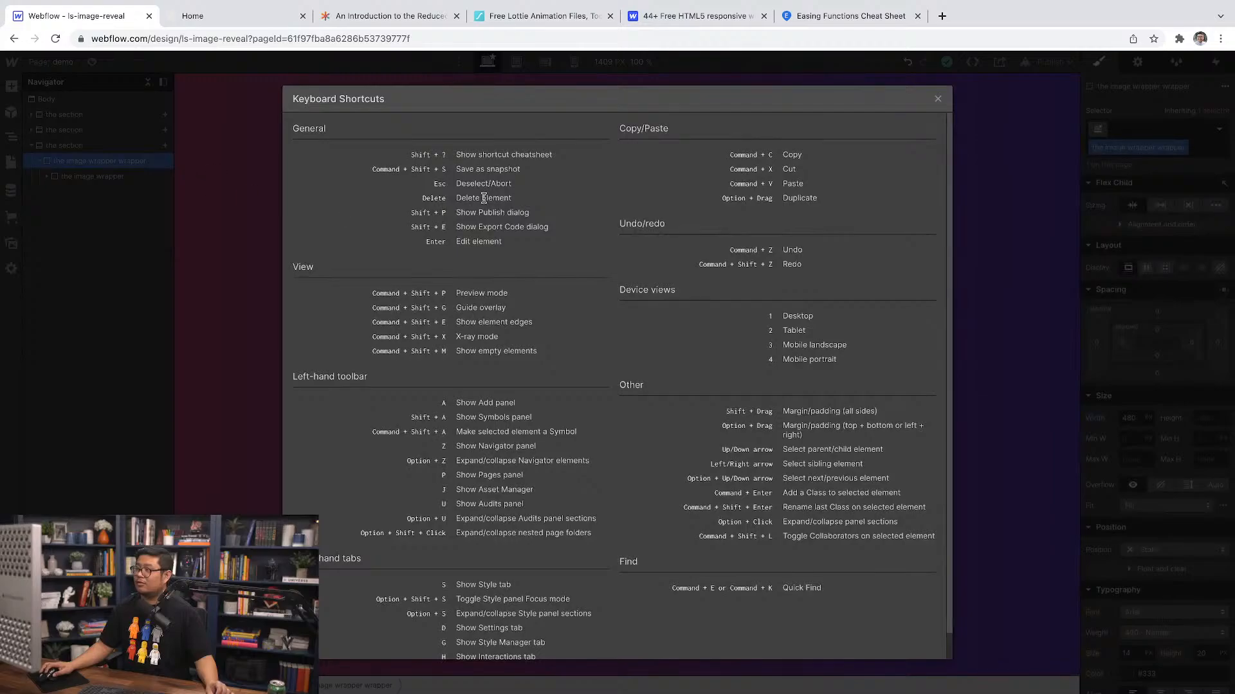
scroll(596, 319, "down", 1)
scroll(596, 320, "up", 1)
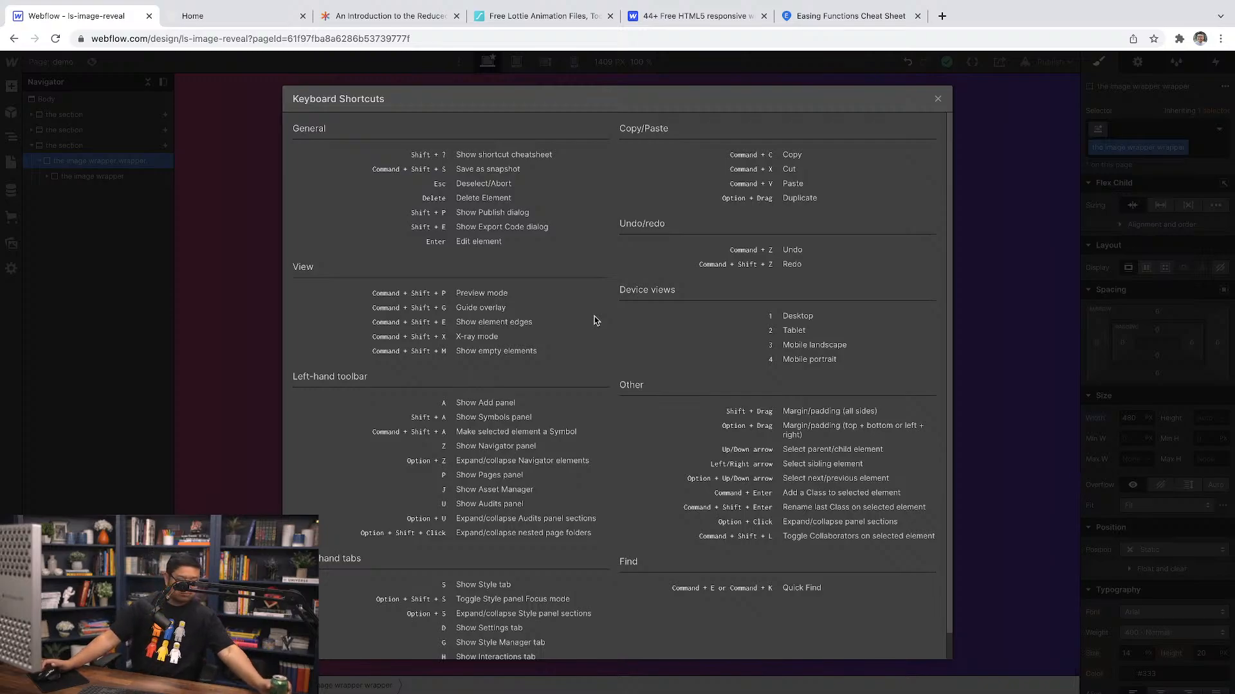
left_click(938, 99)
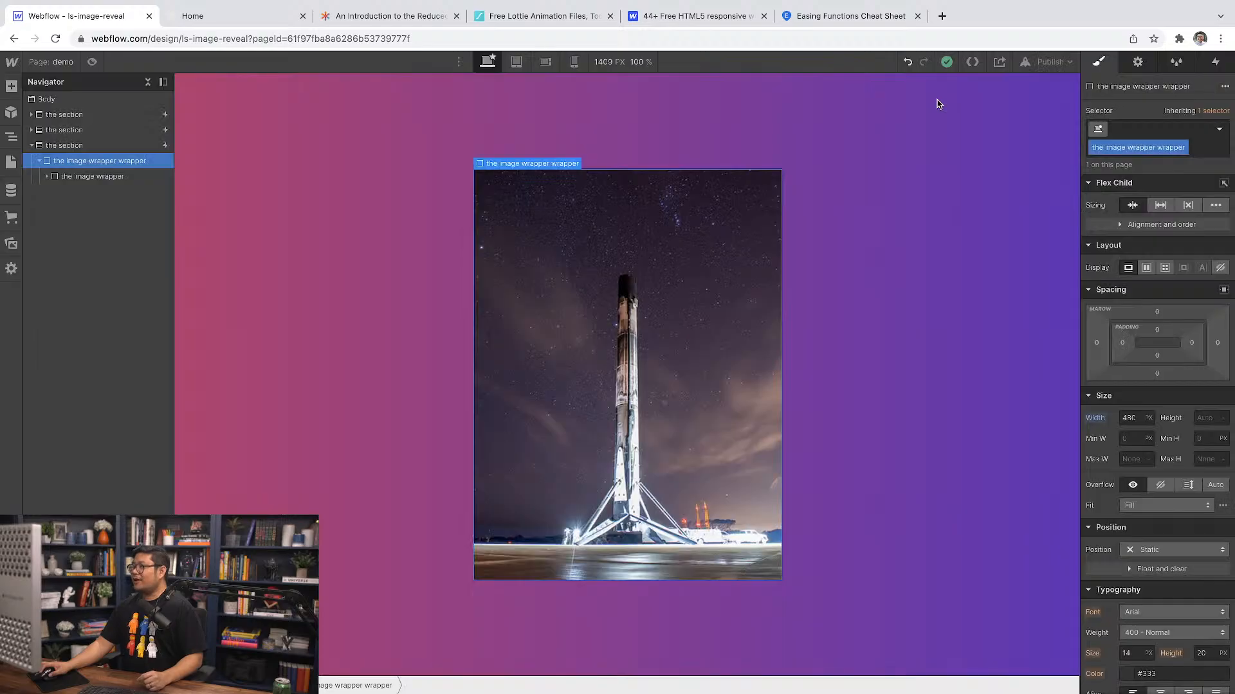
Step: Open the Home page and preview the fourth full height section's image reveal several times
left_click(67, 147)
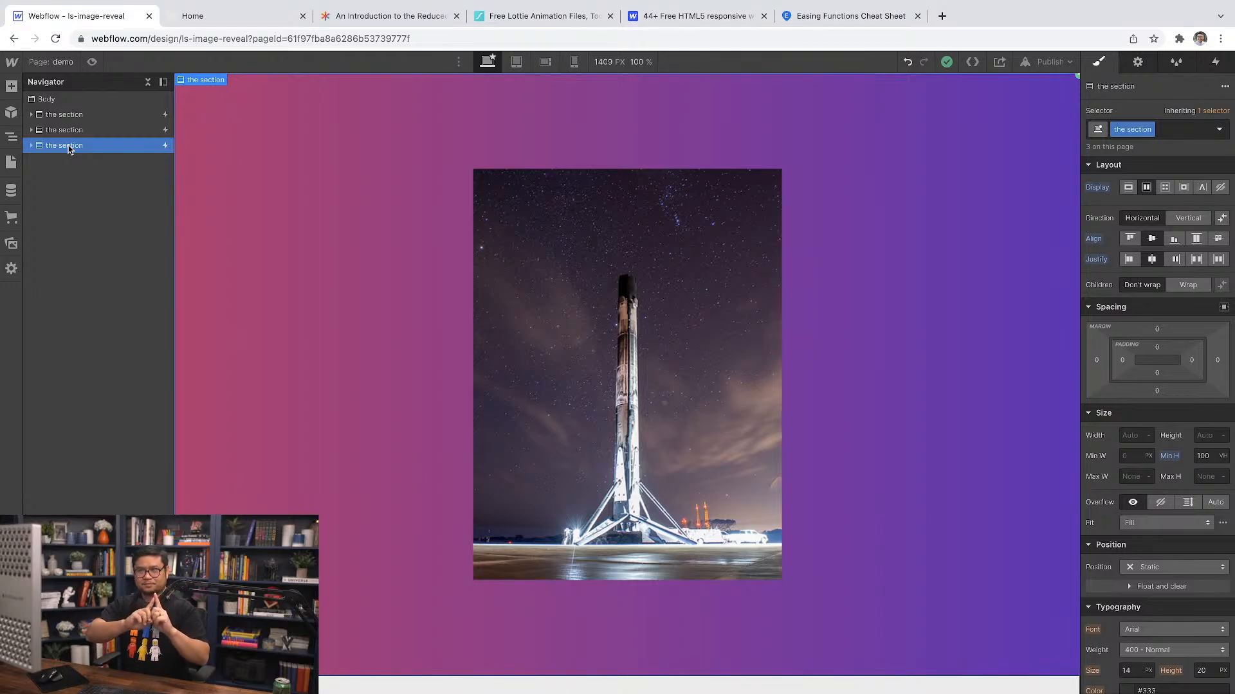
left_click(57, 75)
left_click(86, 155)
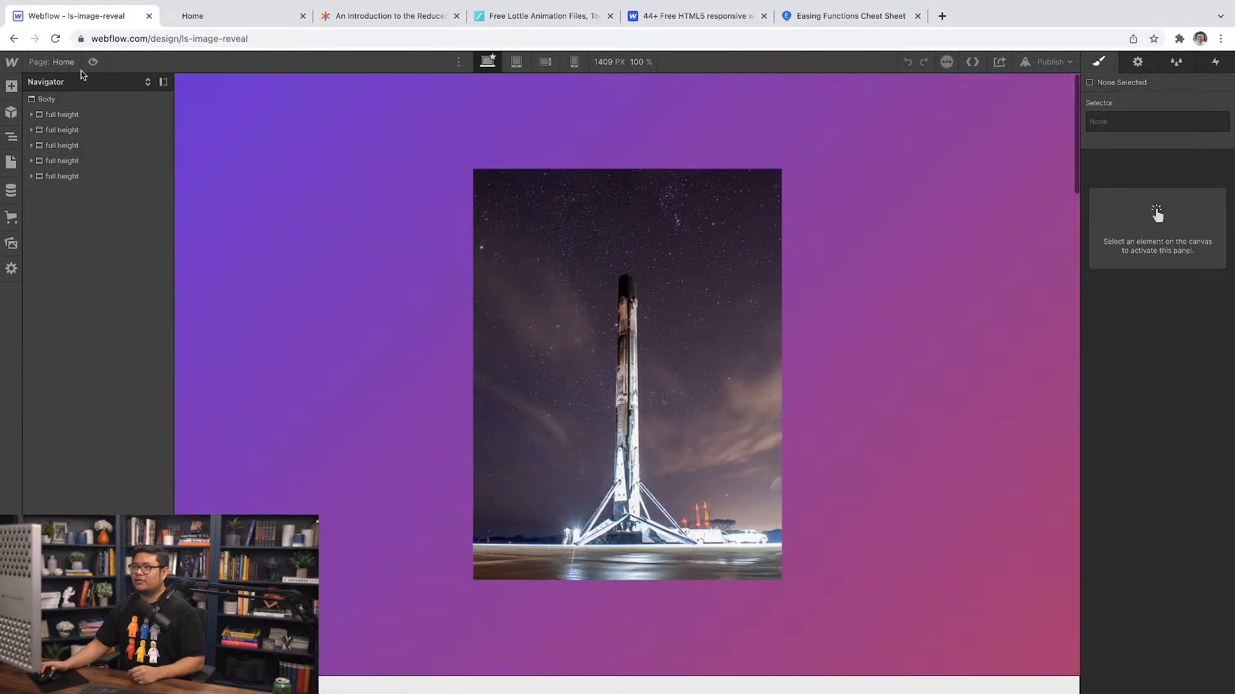
left_click(88, 161)
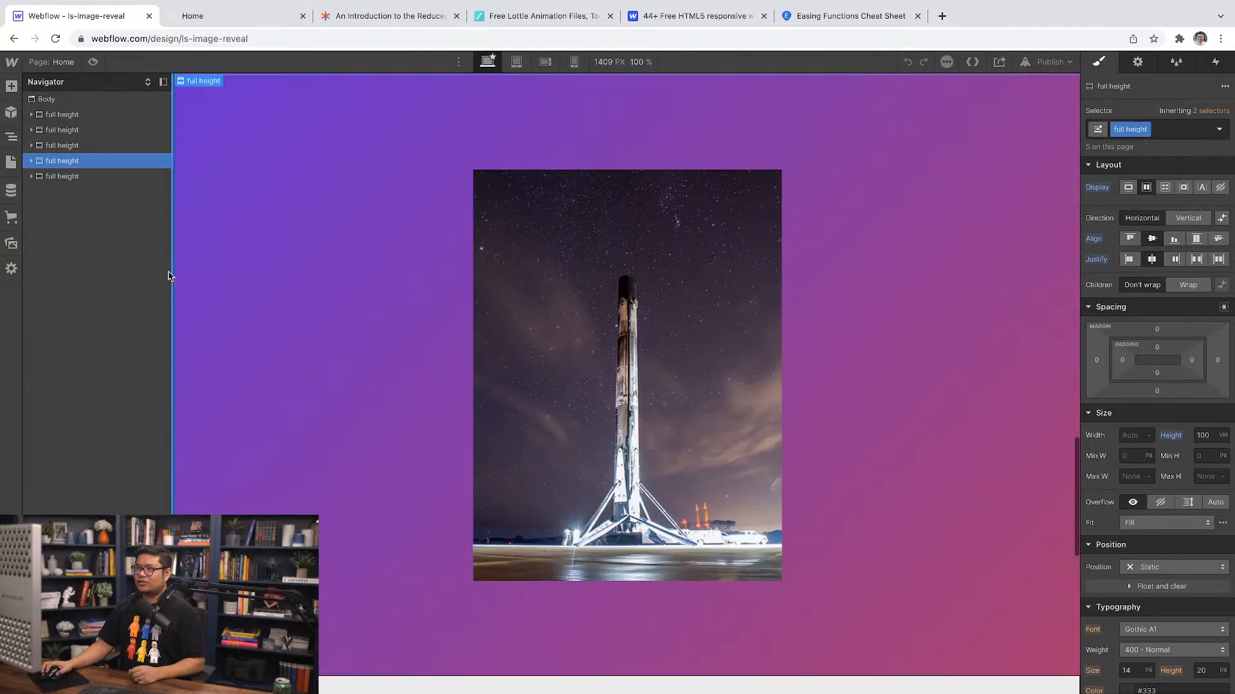
left_click(93, 62)
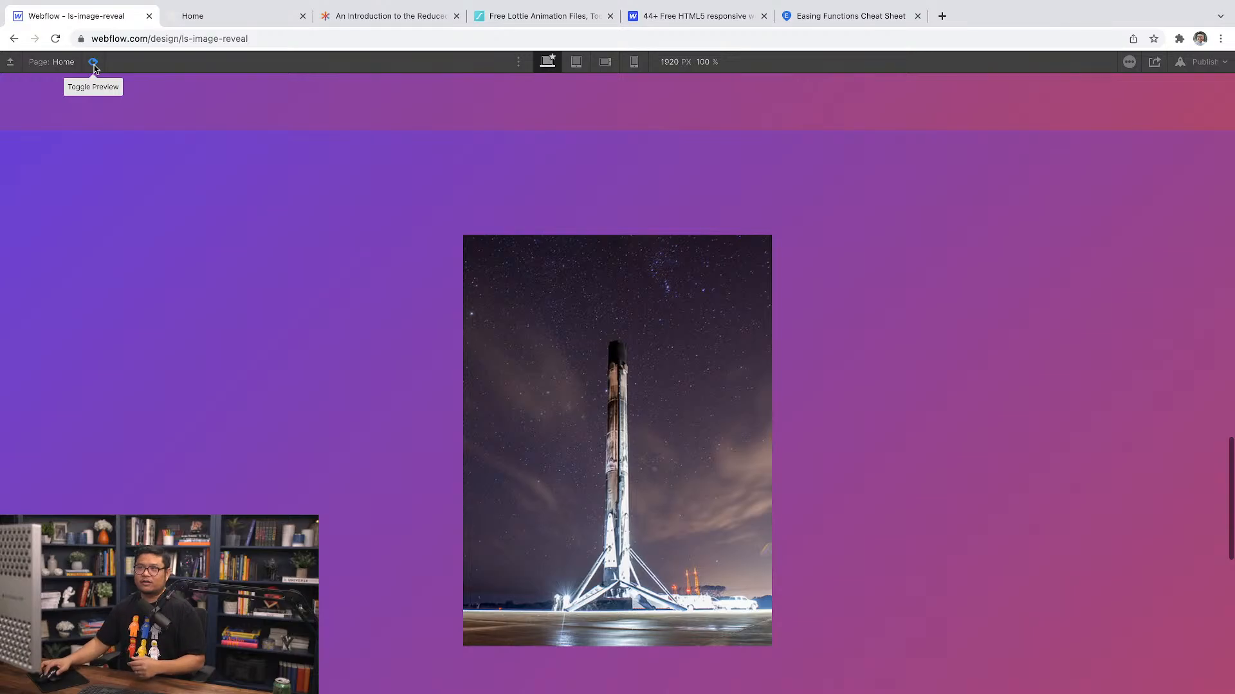
left_click(93, 63)
left_click(93, 63)
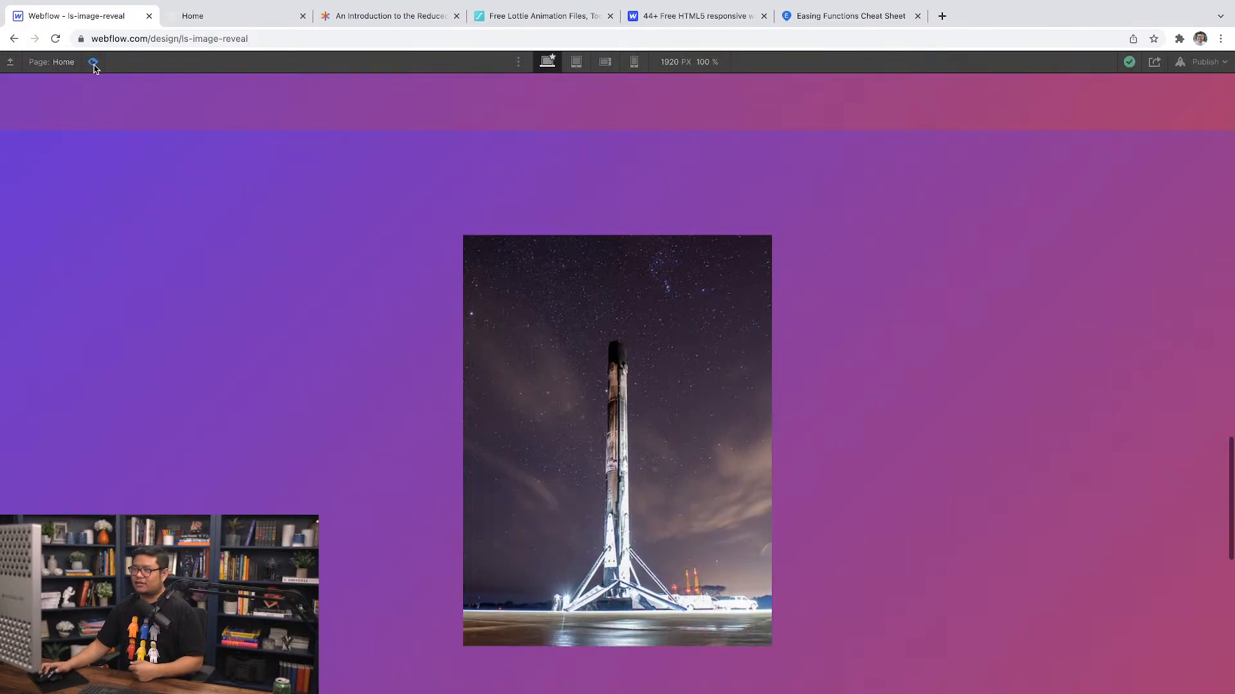
left_click(93, 64)
left_click(94, 63)
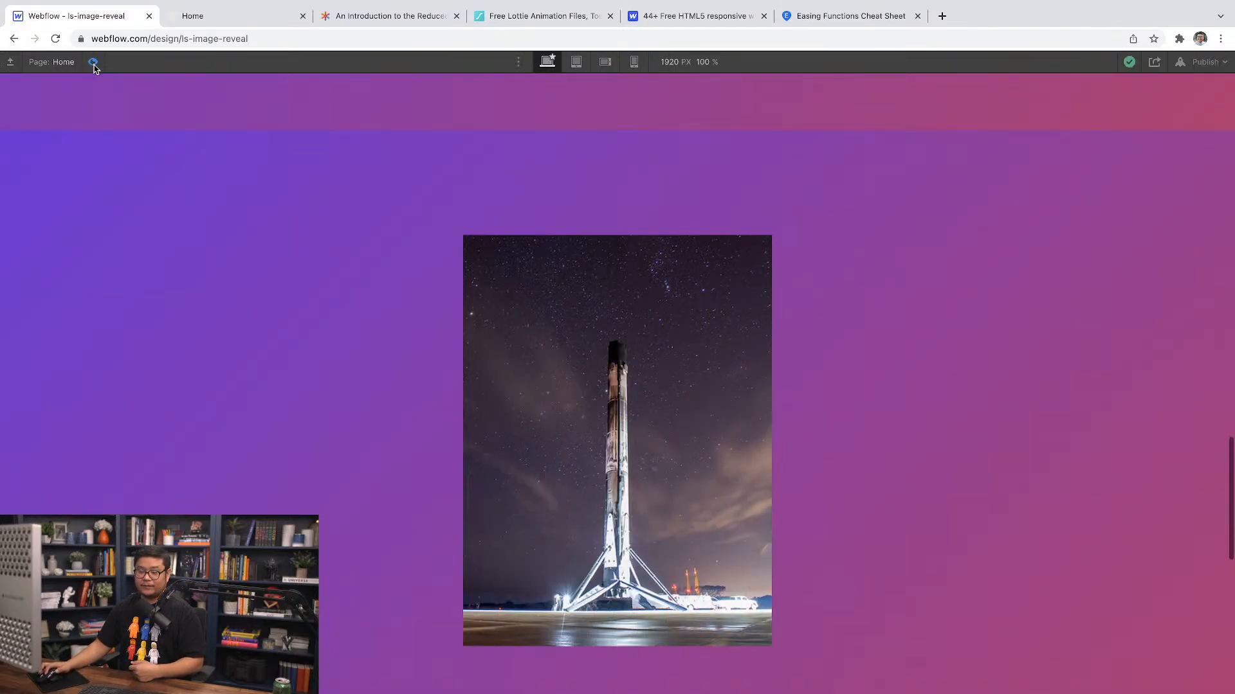
left_click(93, 64)
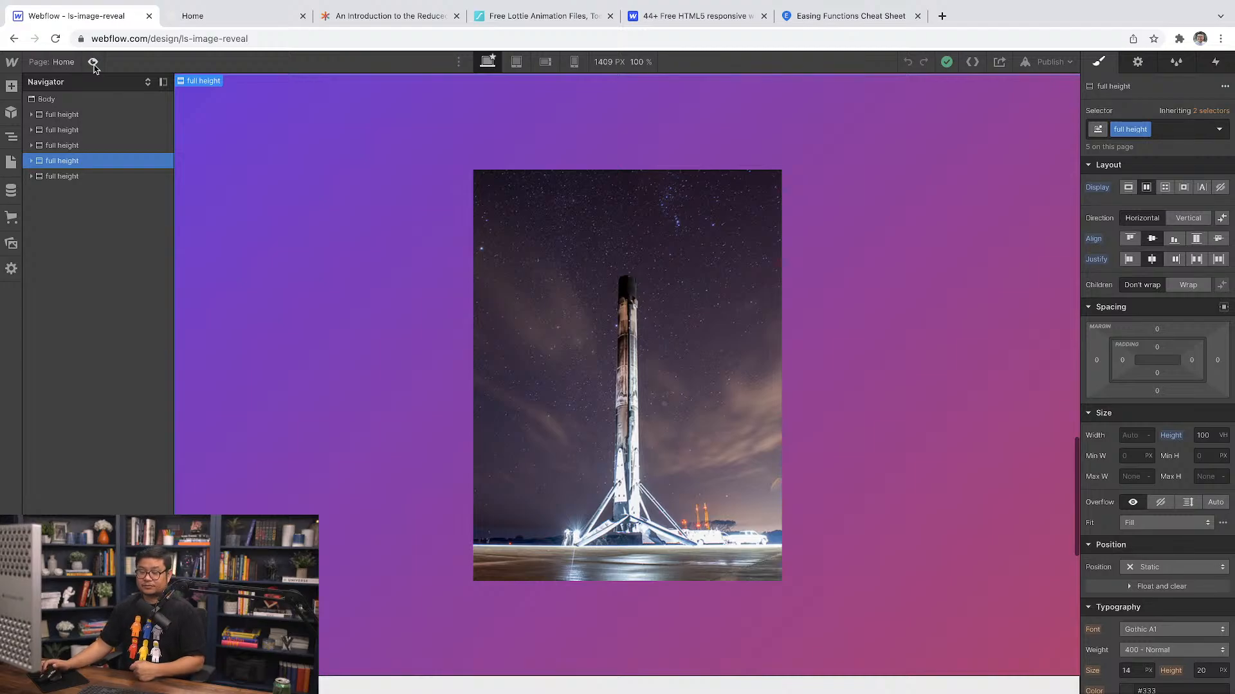
Step: Return to the demo page and duplicate its last section
left_click(51, 63)
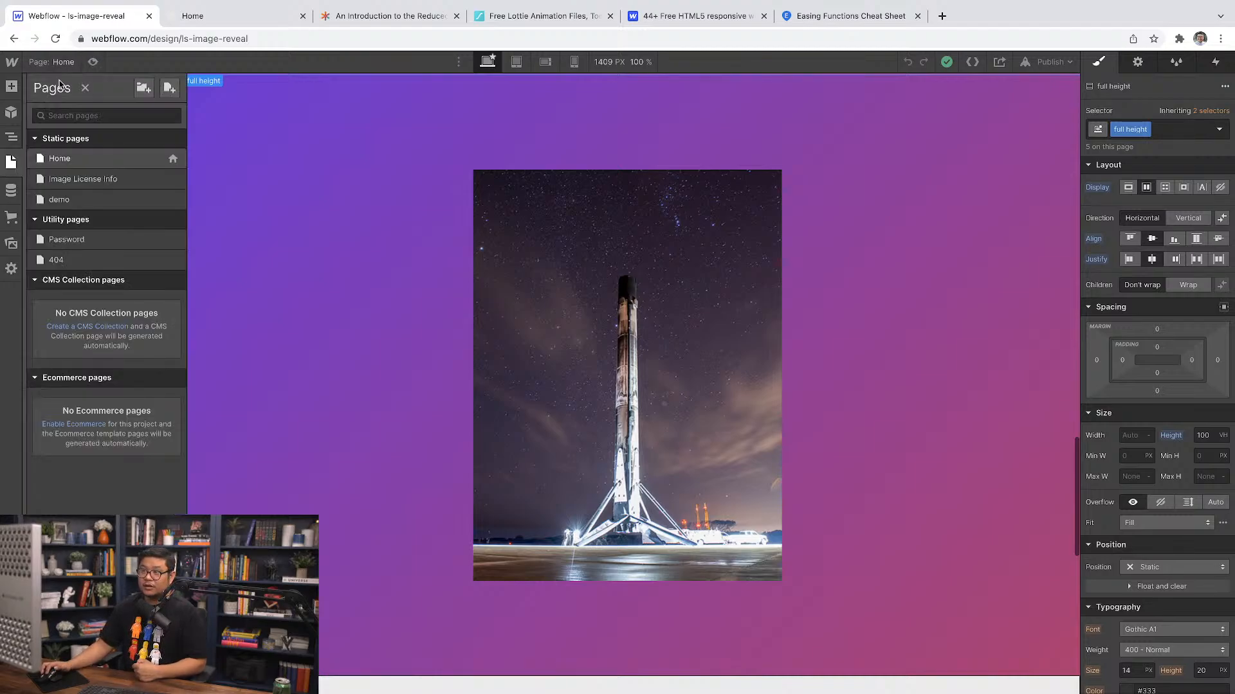
left_click(60, 200)
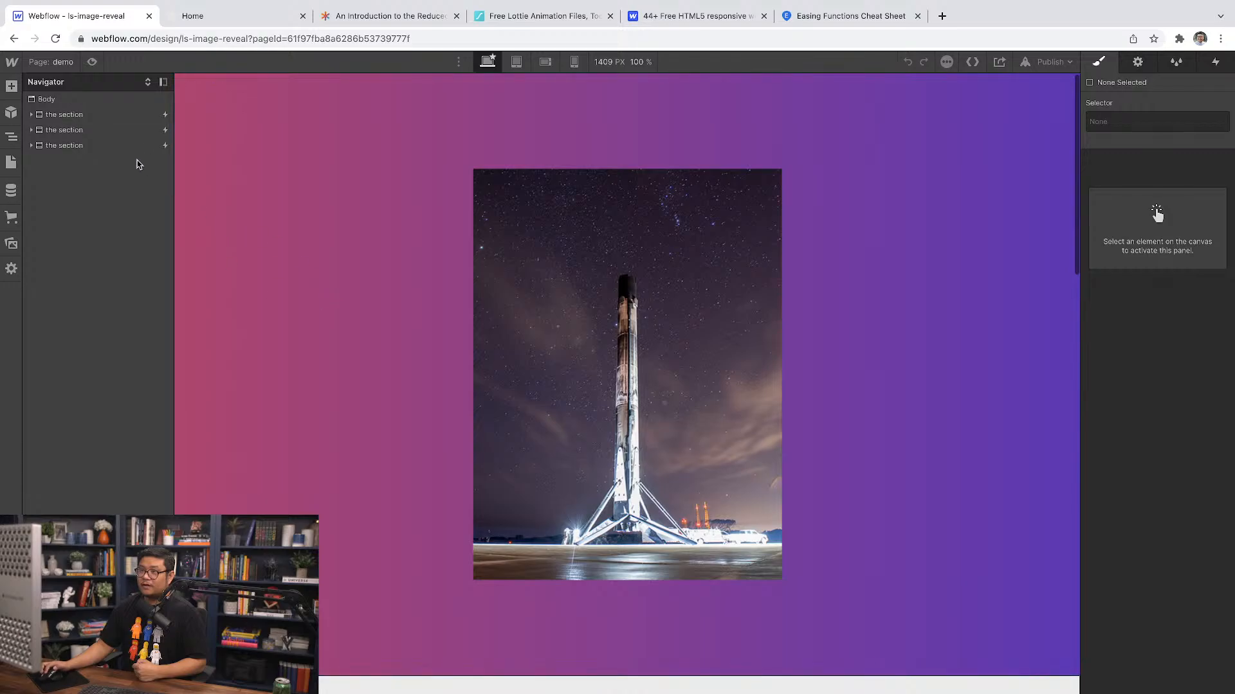
left_click(104, 148)
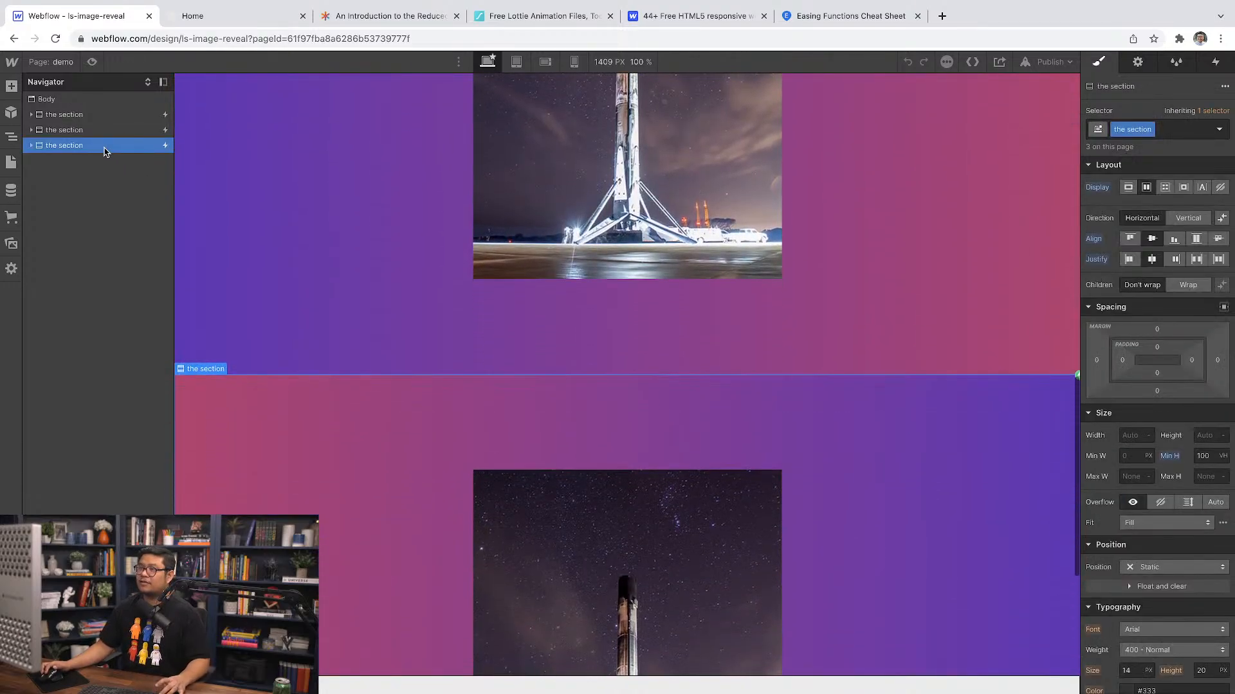
key("ctrl+d")
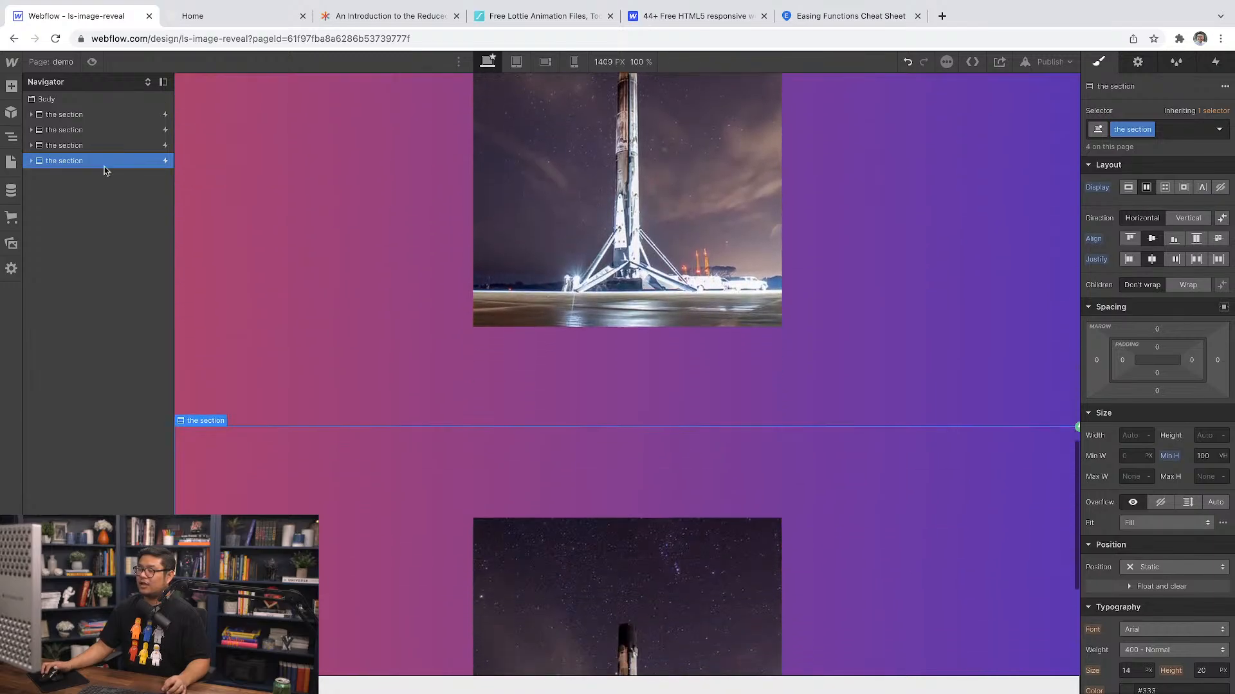
Step: In the duplicated section, move the image wrapper out of the image wrapper wrapper and delete the emptied outer wrapper
scroll(579, 440, "down", 5)
left_click(577, 336)
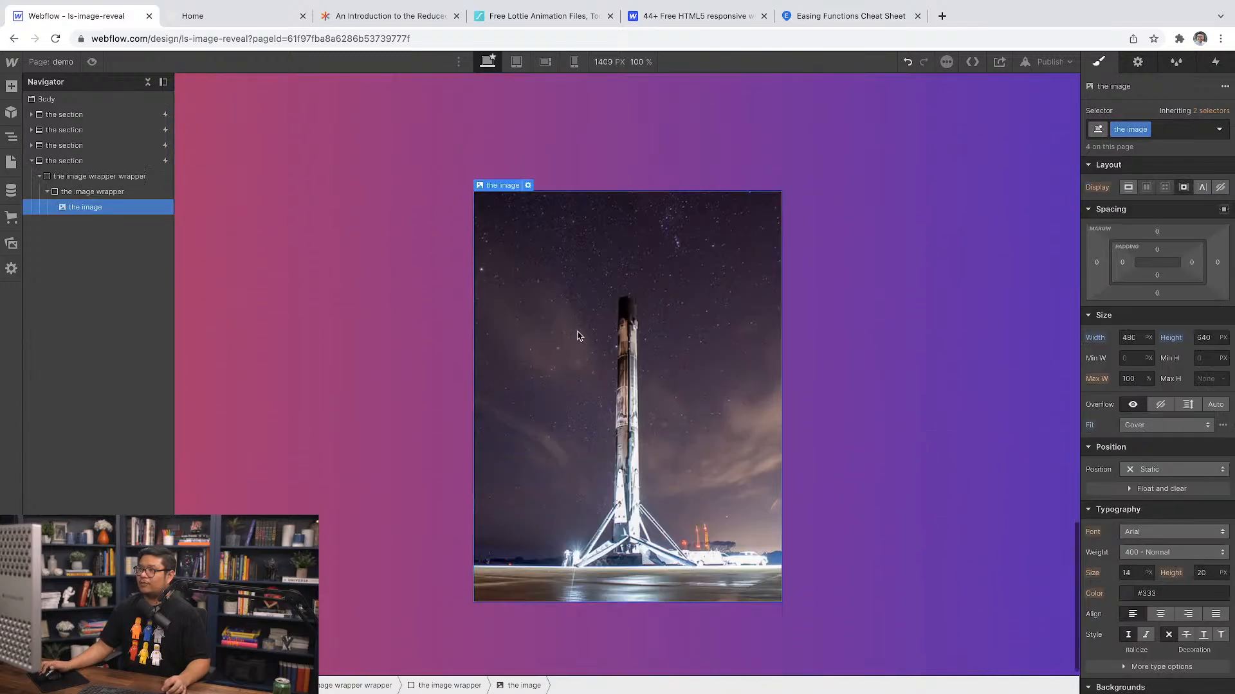
left_click(120, 192)
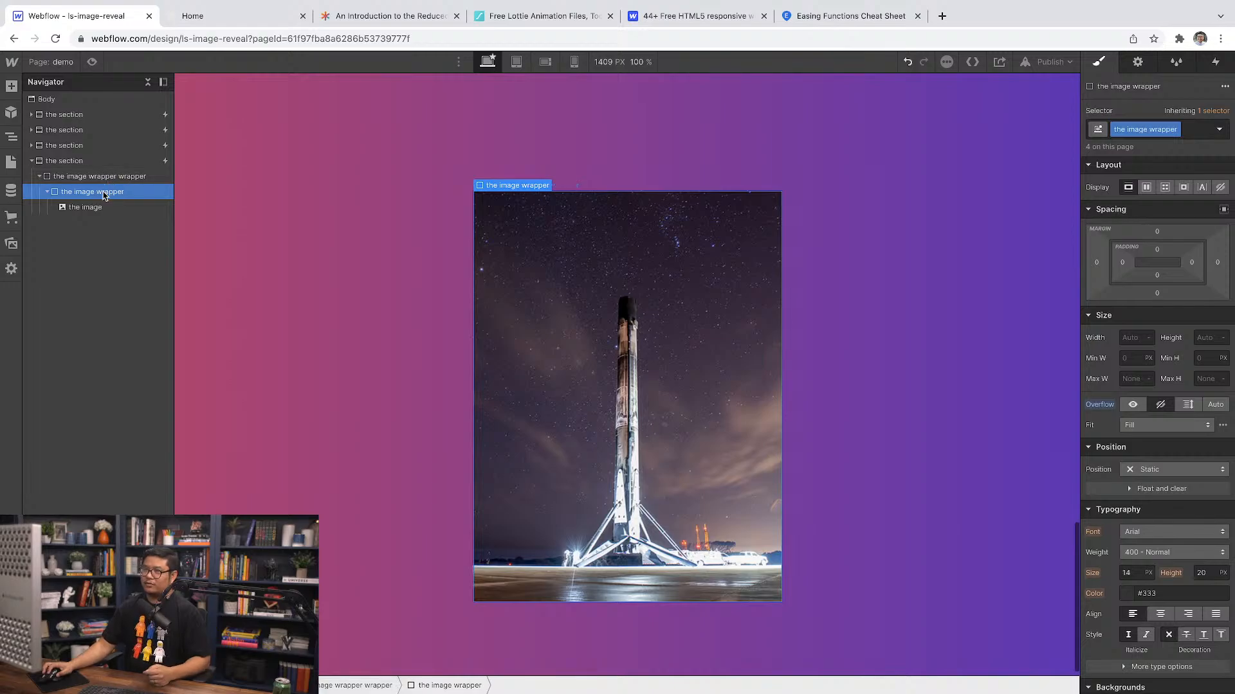
left_click_drag(104, 195, 100, 173)
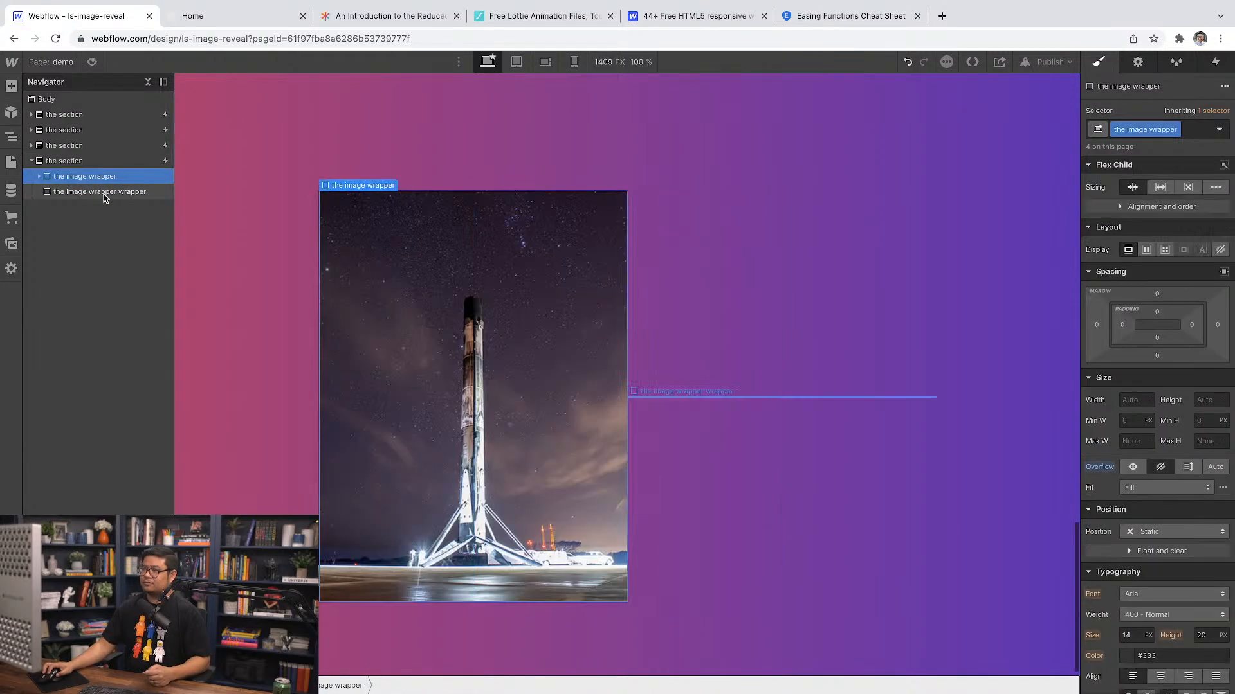
left_click(106, 198)
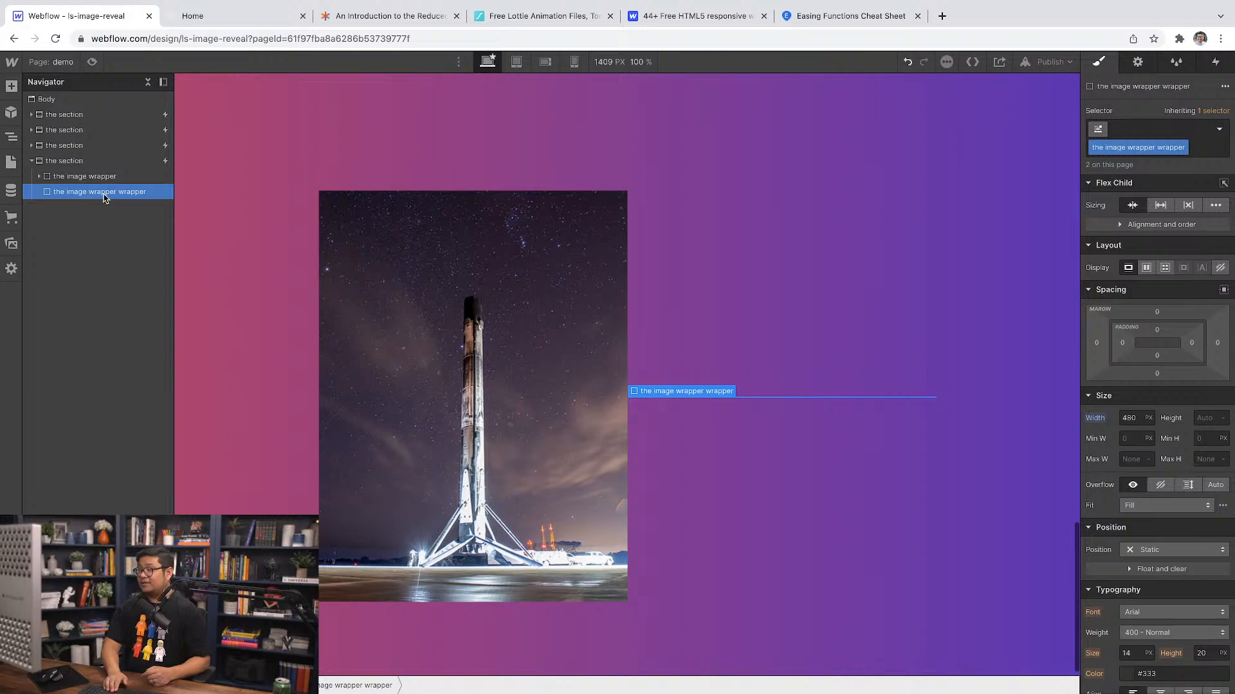
key("Delete")
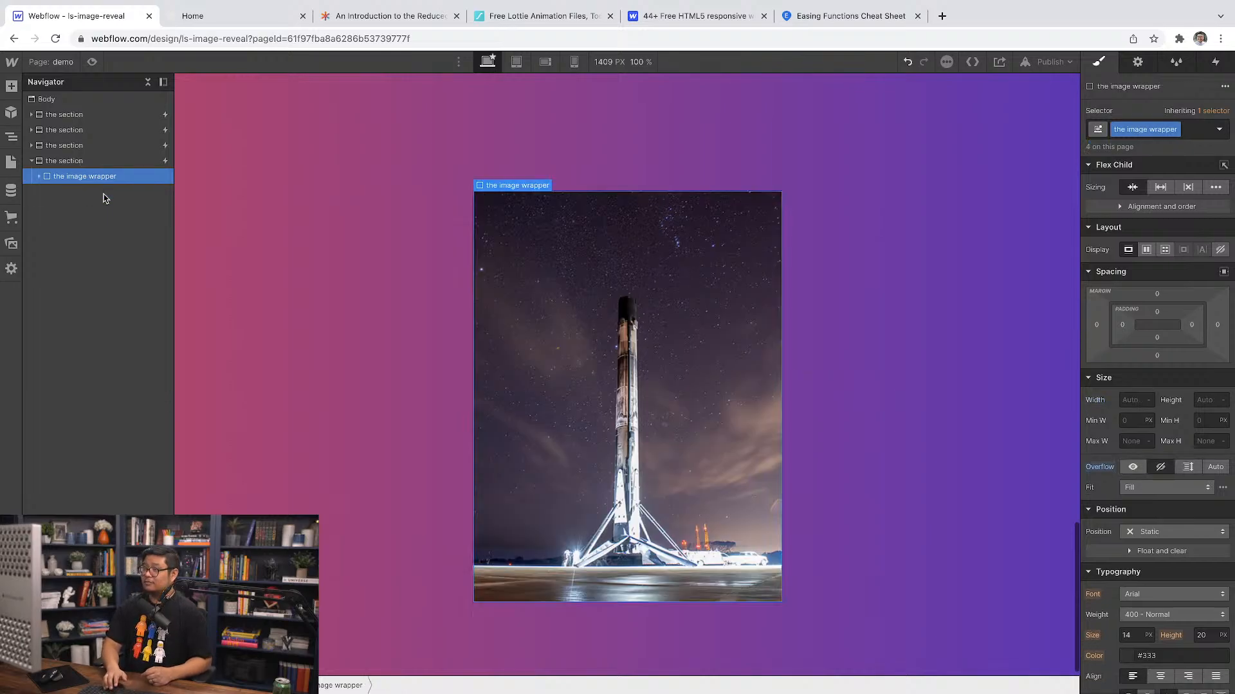
Step: Expand the image wrapper in the fourth section and set its position to Relative
left_click(39, 177)
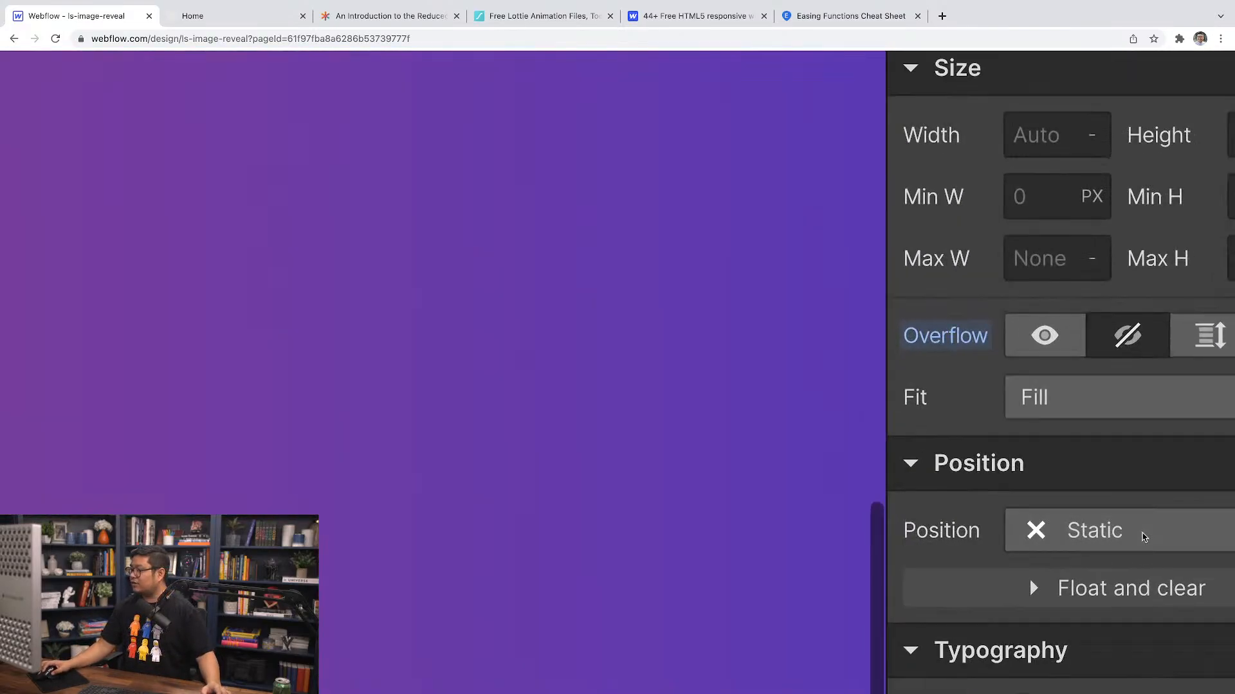
left_click(1167, 533)
left_click(1114, 575)
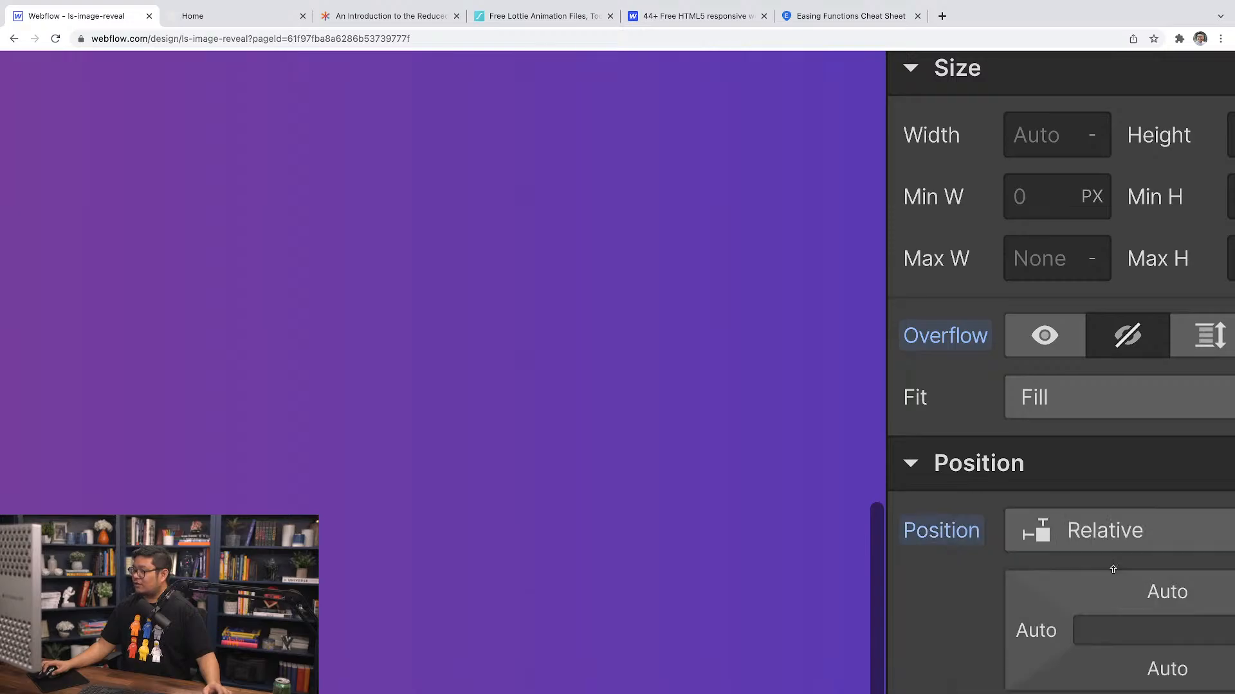
scroll(1115, 574, "down", 1)
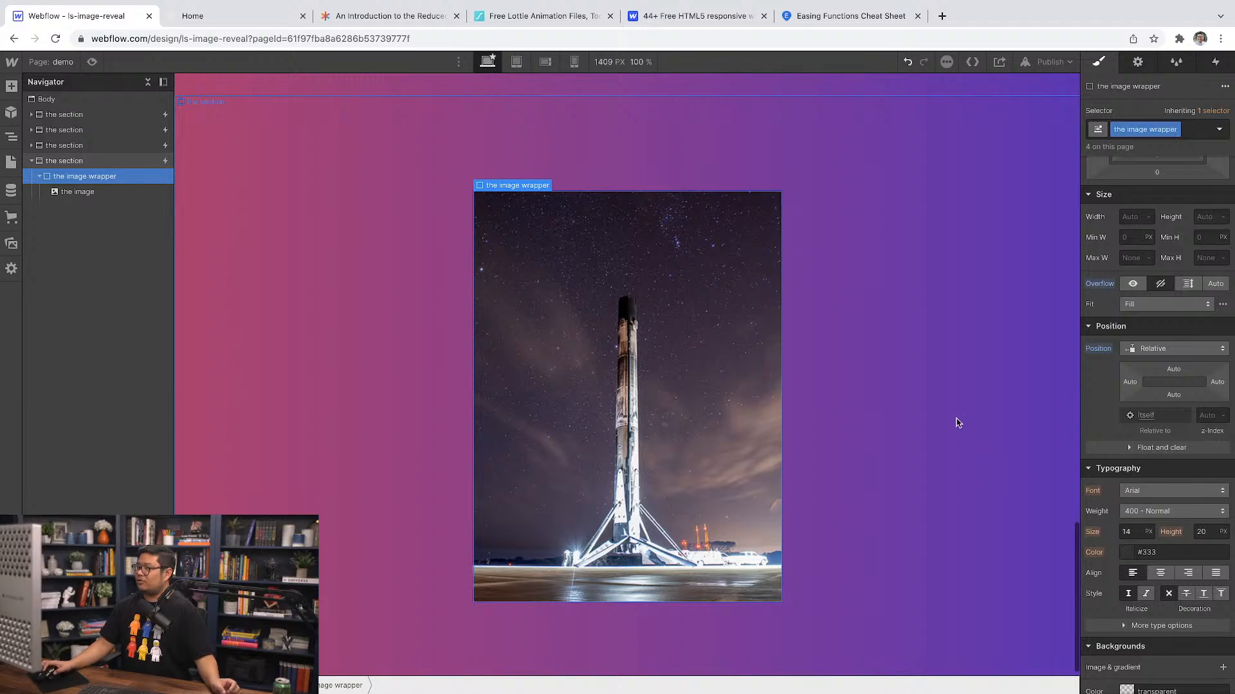
Step: Add a Div Block inside the image wrapper and place it above the image in the element order
left_click(95, 193)
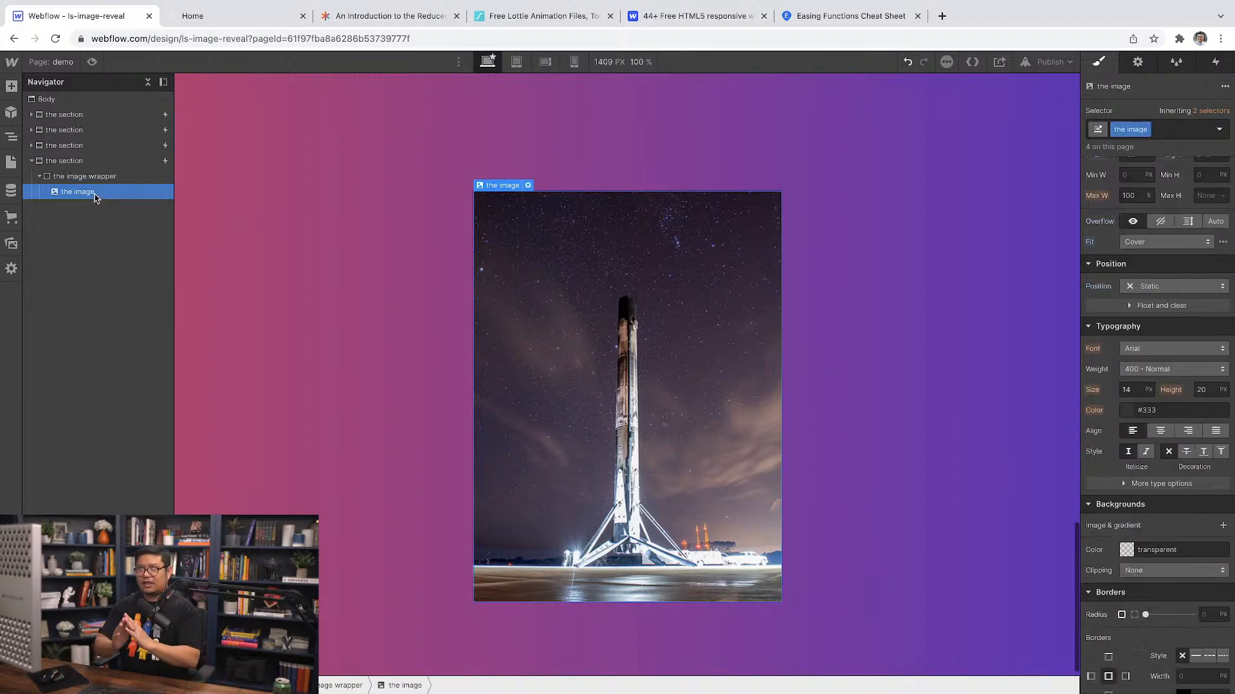
key("super+e")
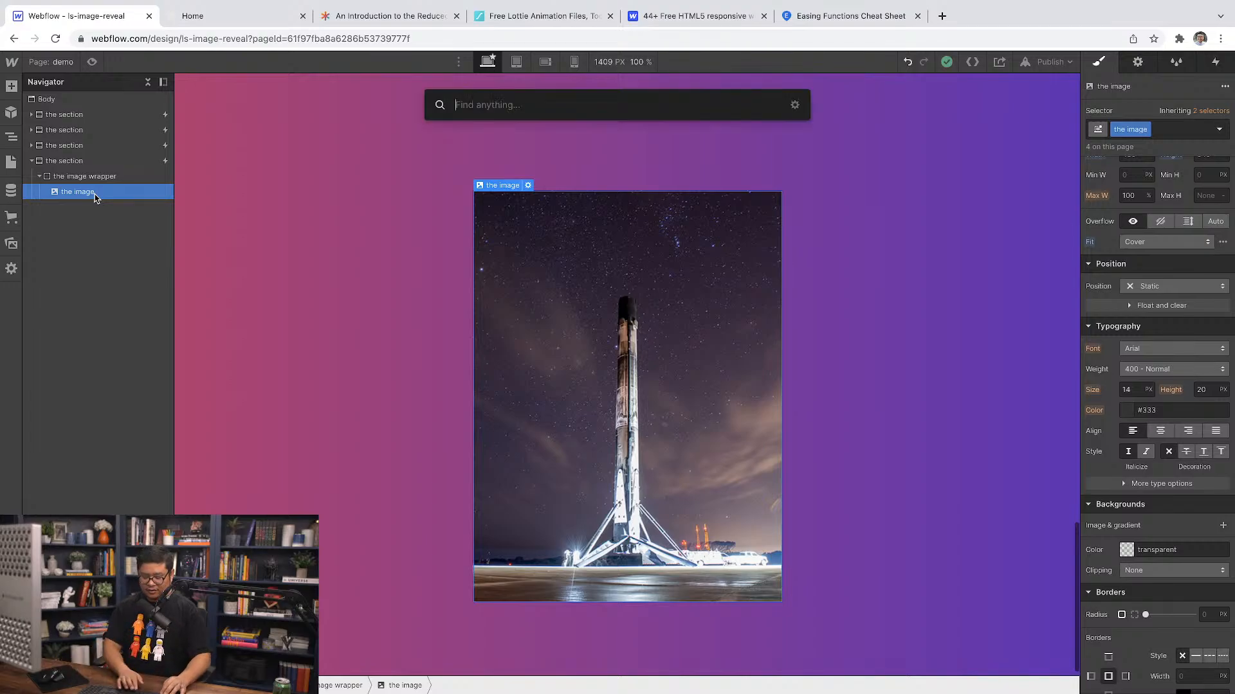
type("div")
key("Return")
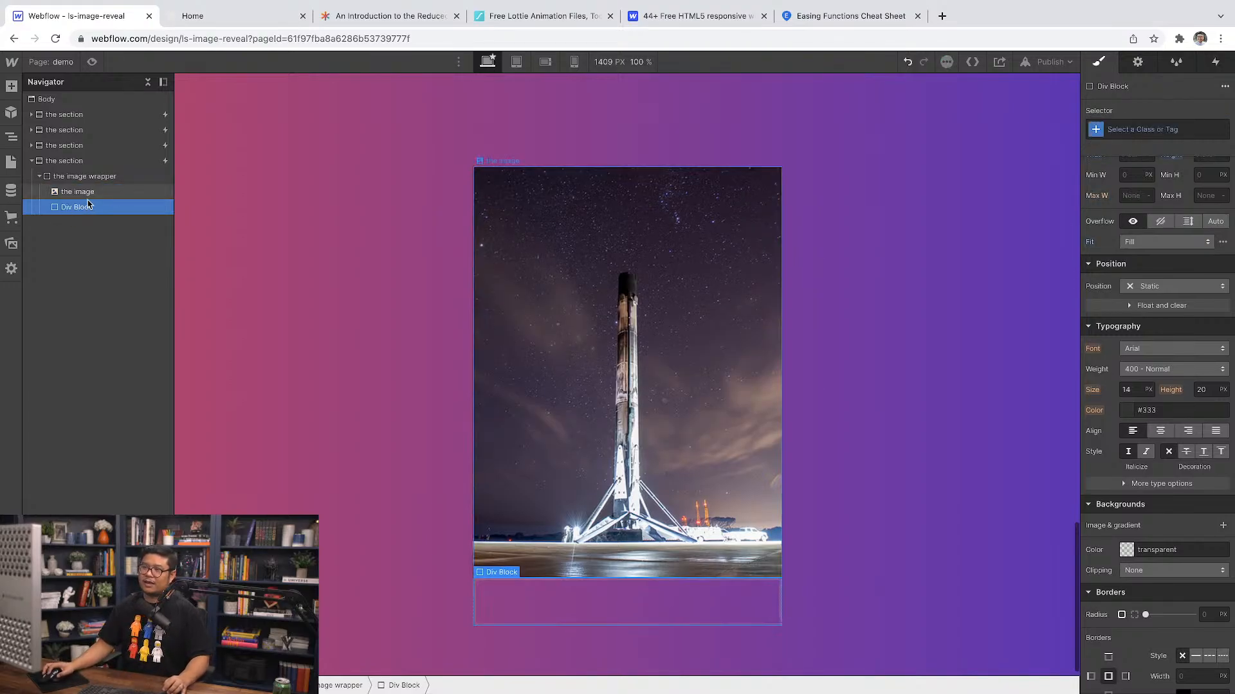
left_click_drag(87, 206, 86, 193)
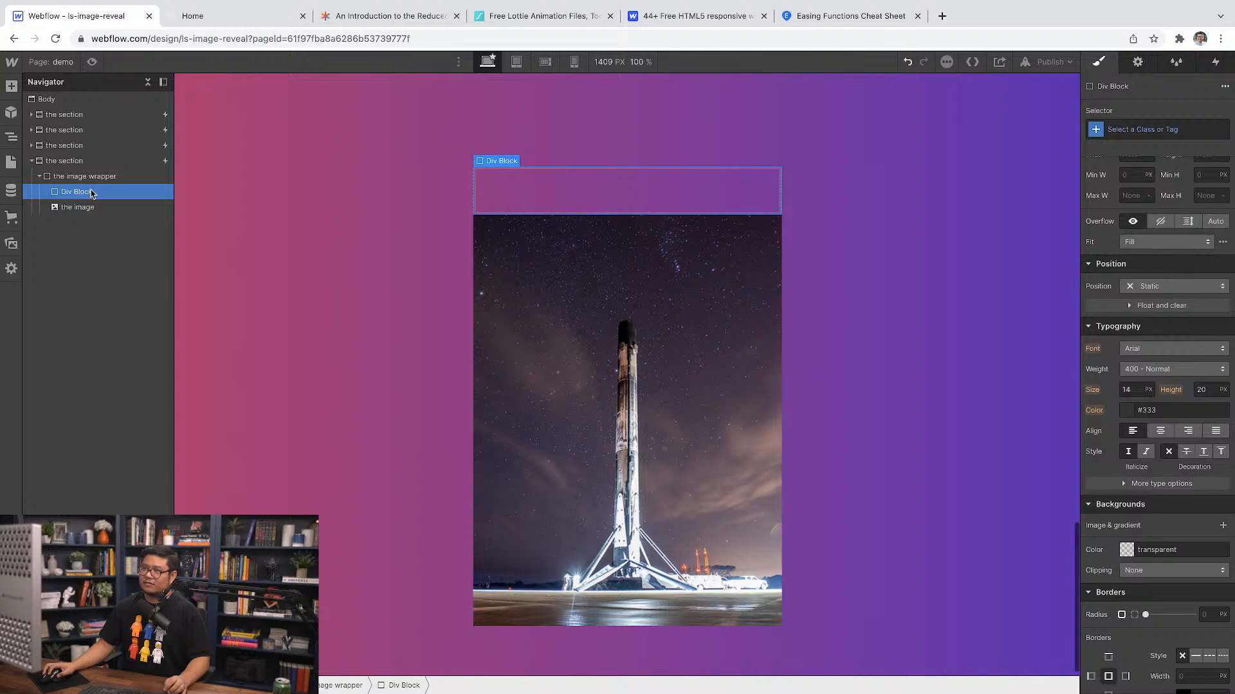
Step: Create the class "the color overlay" on the new Div Block
left_click(1187, 130)
type("color")
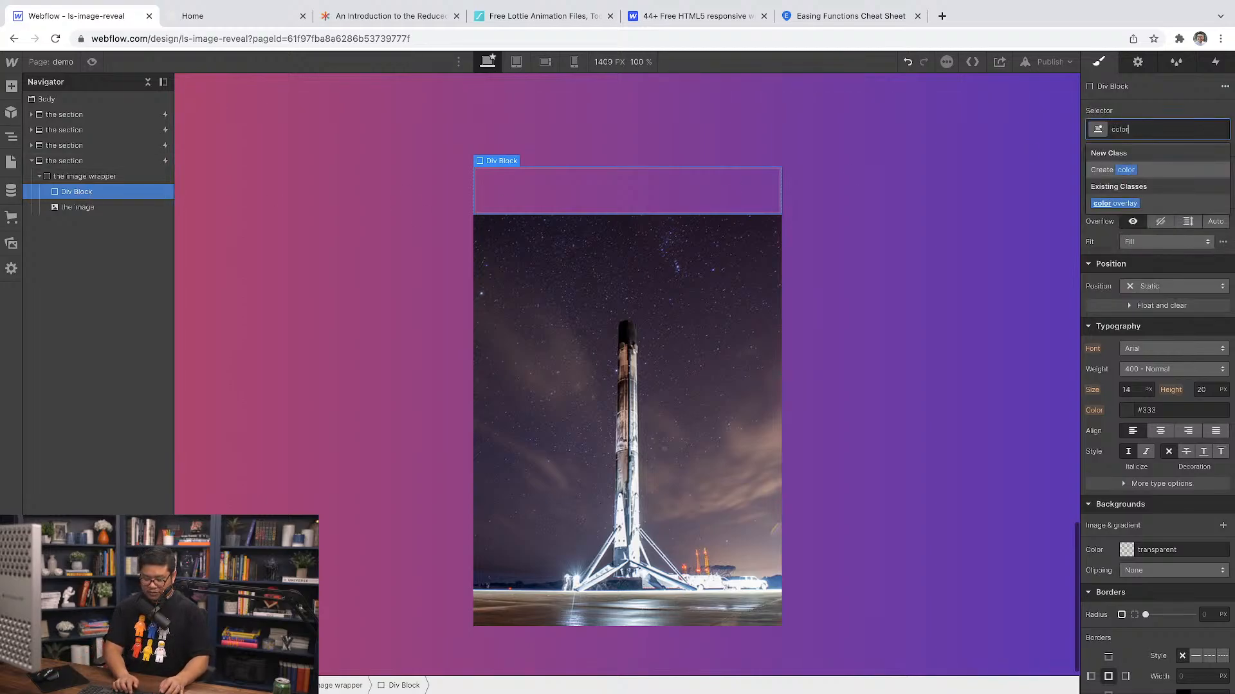
key("ctrl+a")
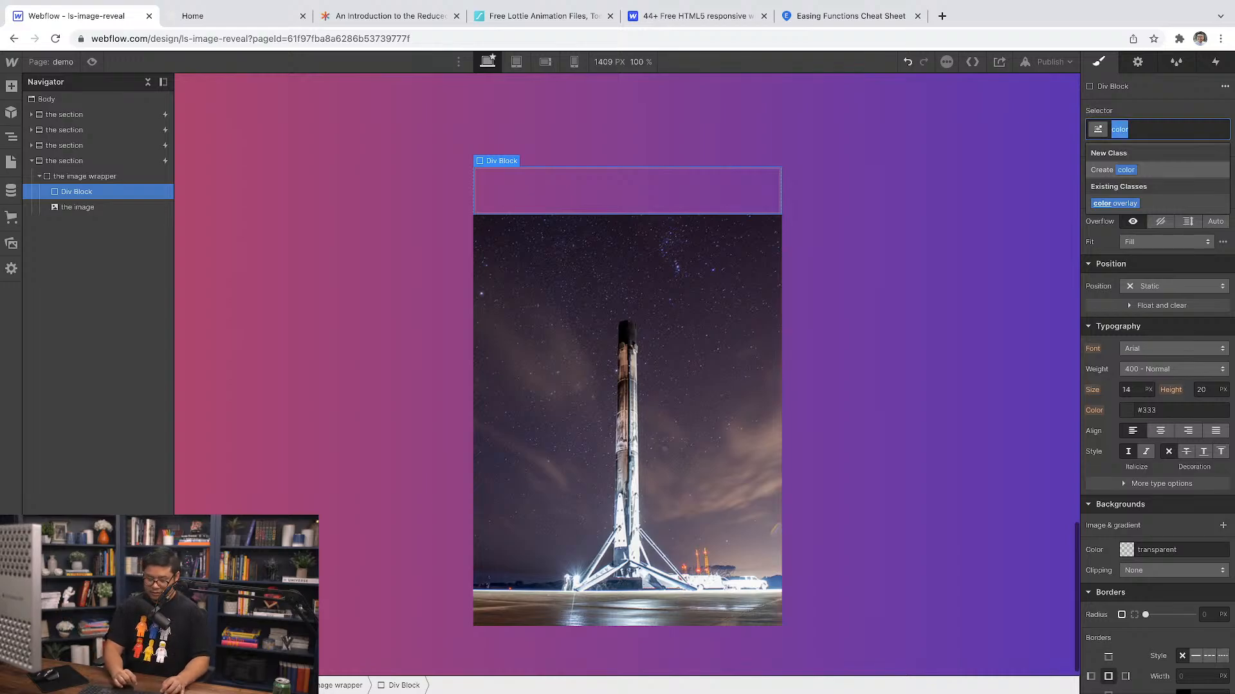
type("the color overlay")
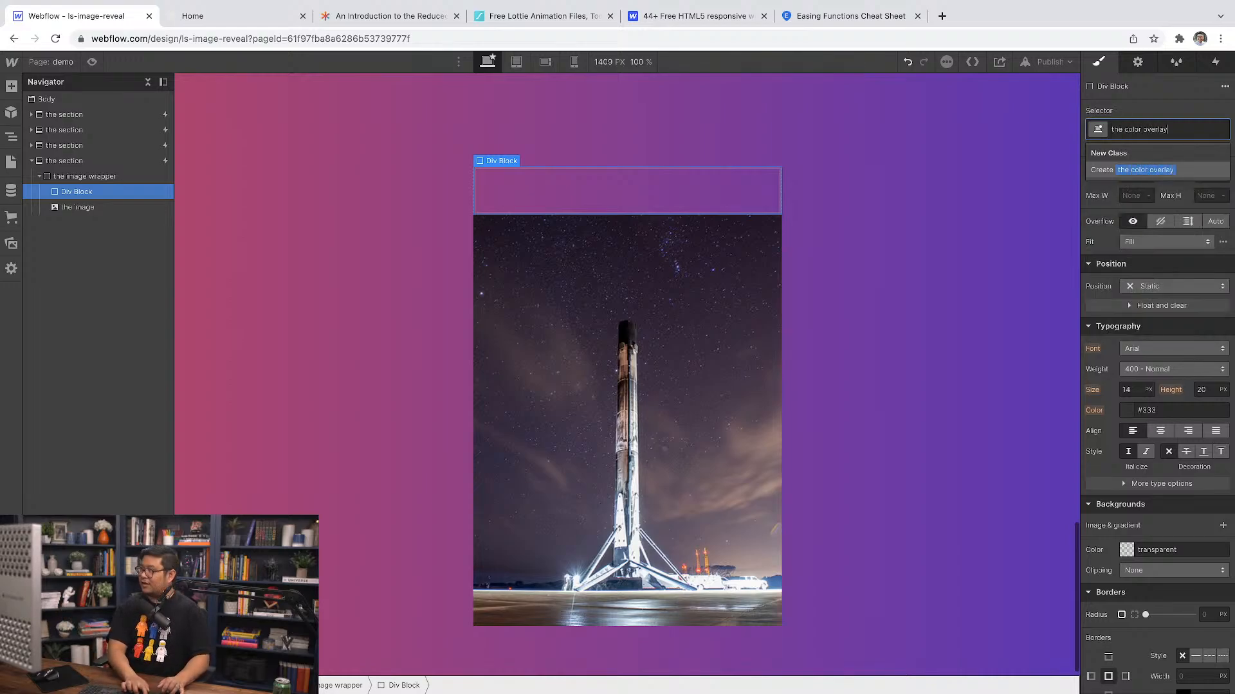
key("Return")
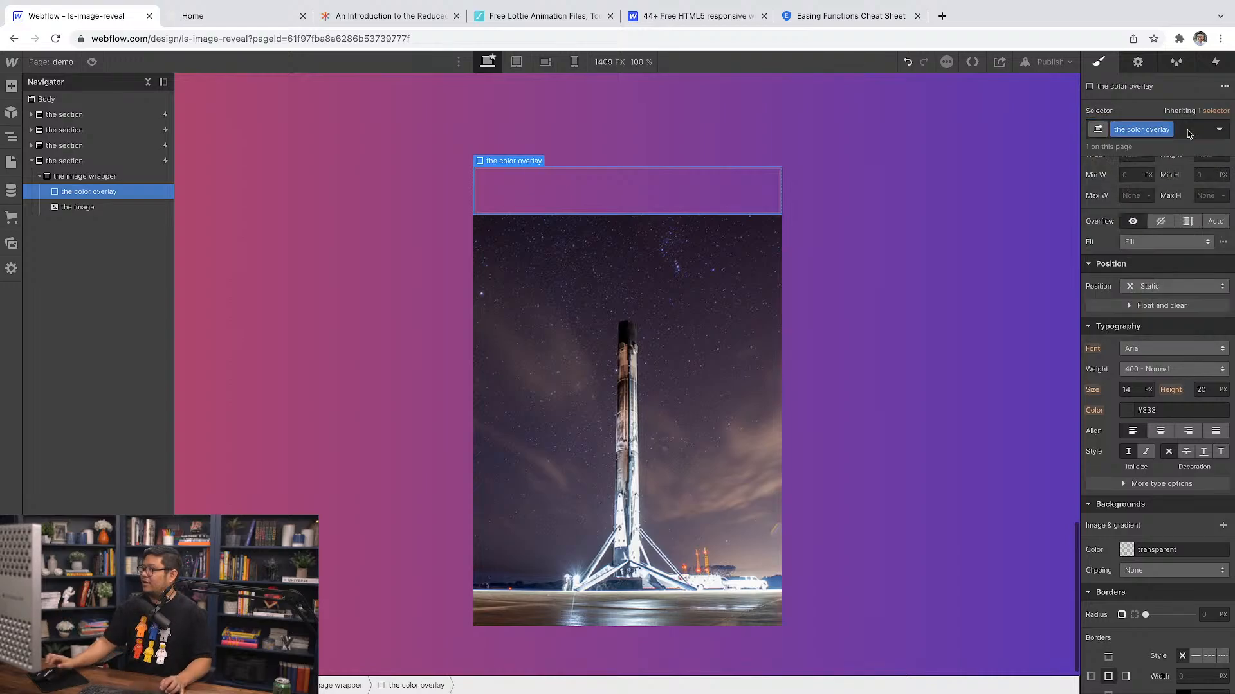
Step: Set the color overlay's background color to the saved Medium Slate Blue swatch
left_click(1126, 550)
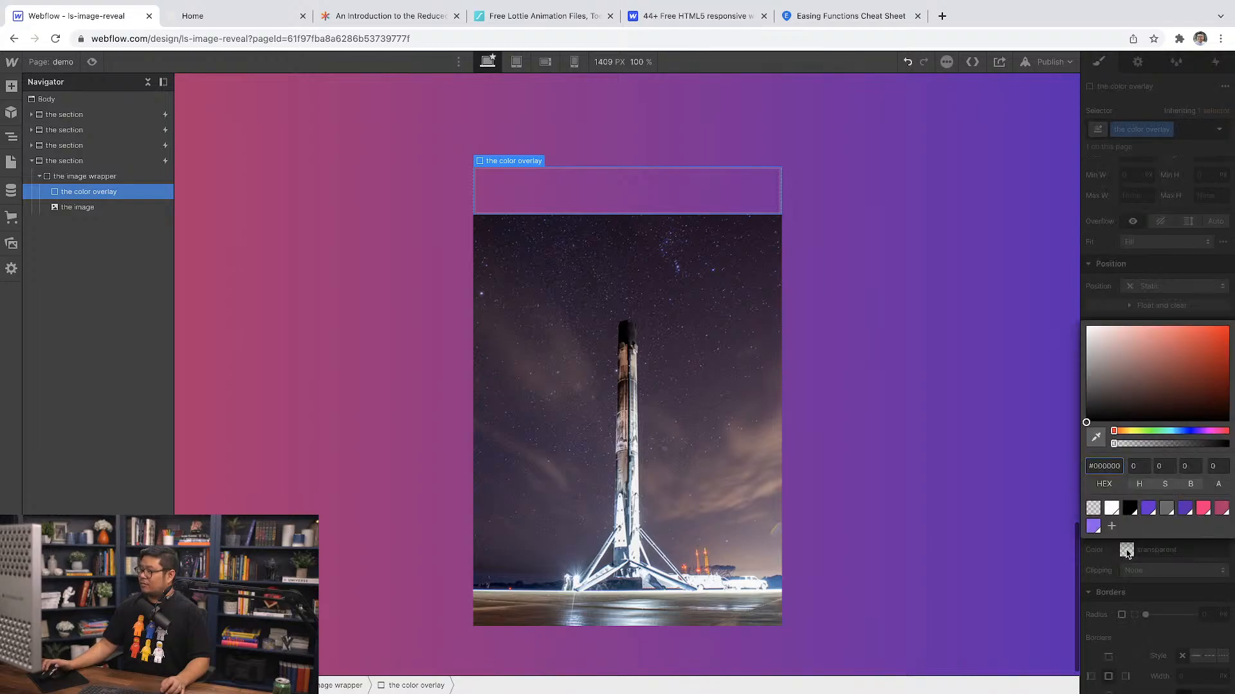
left_click(1093, 528)
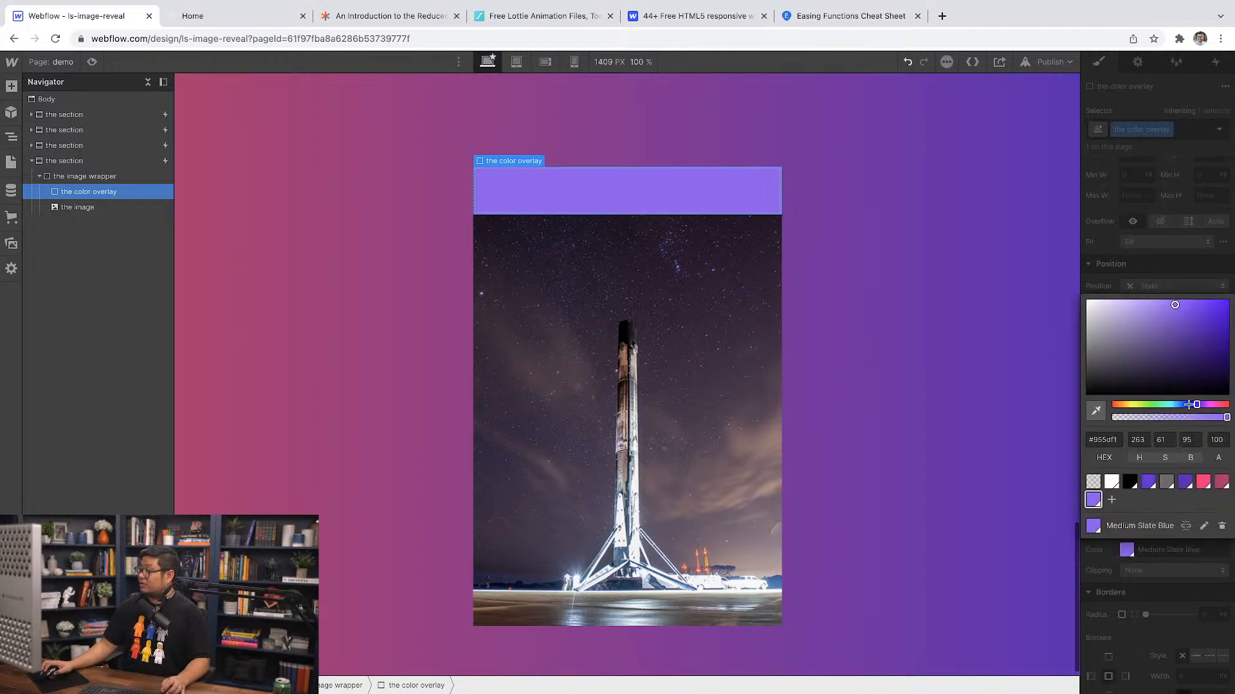
left_click(1194, 278)
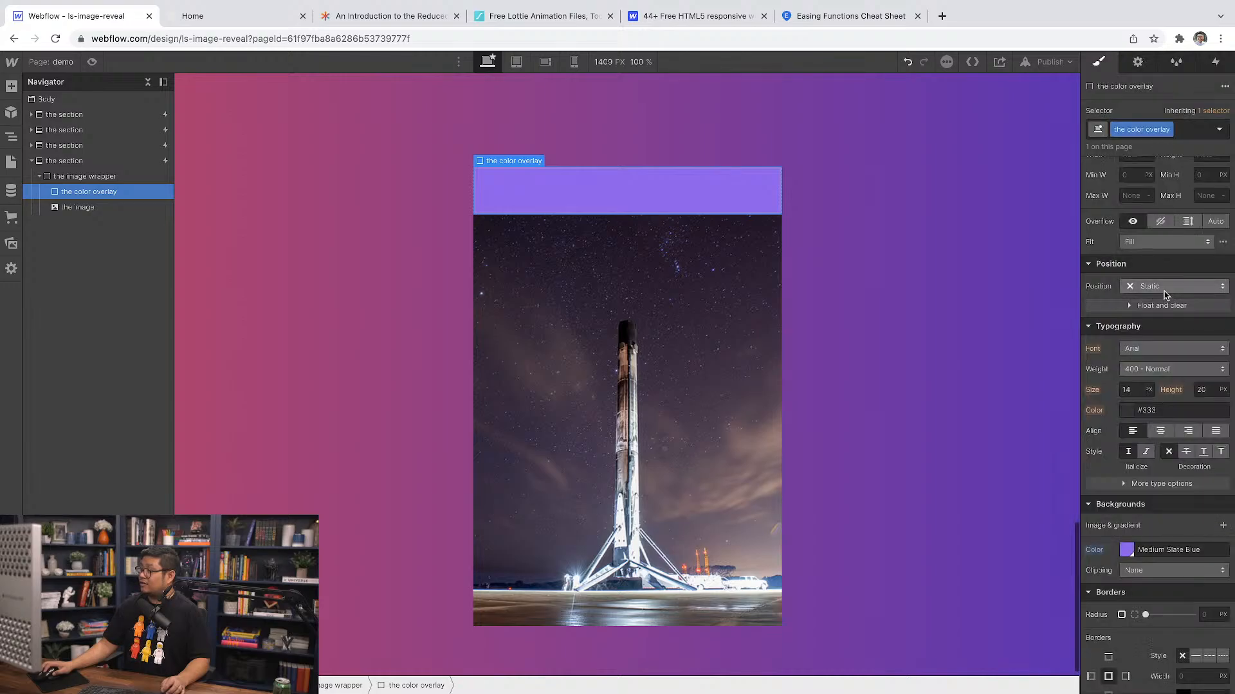
Step: Set the color overlay's position to Absolute and apply the Full preset so it covers the image wrapper
left_click(1177, 287)
left_click(1160, 318)
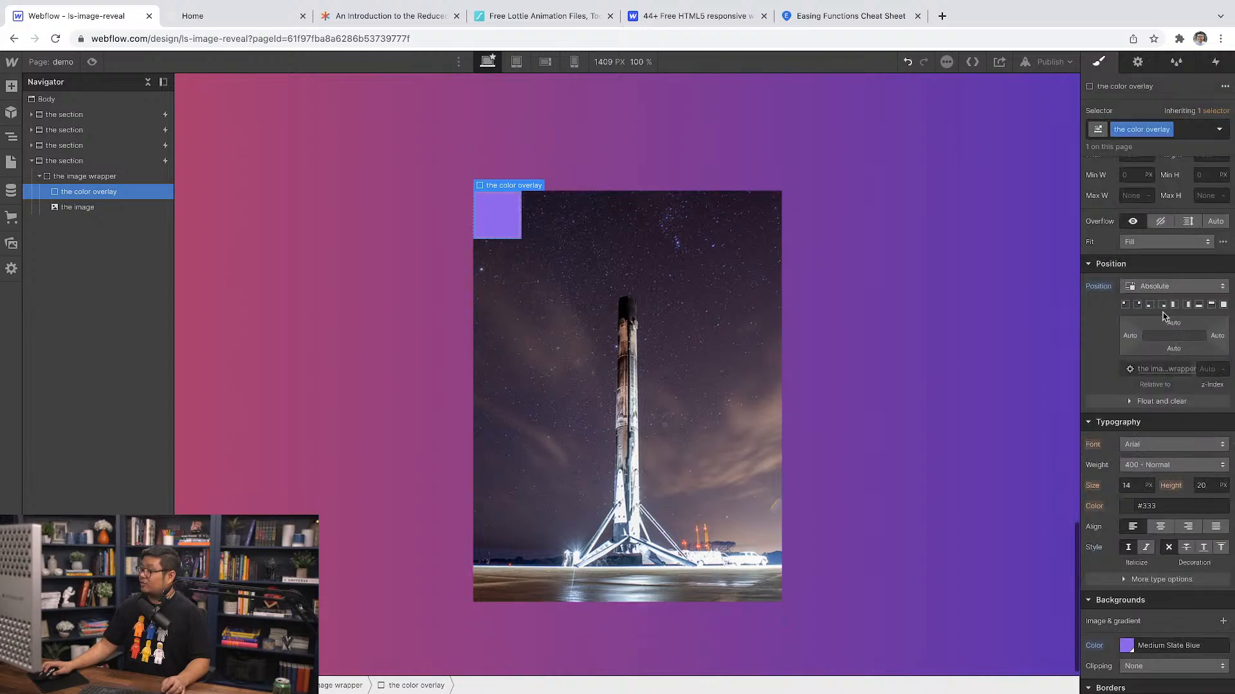
scroll(1227, 308, "up", 1)
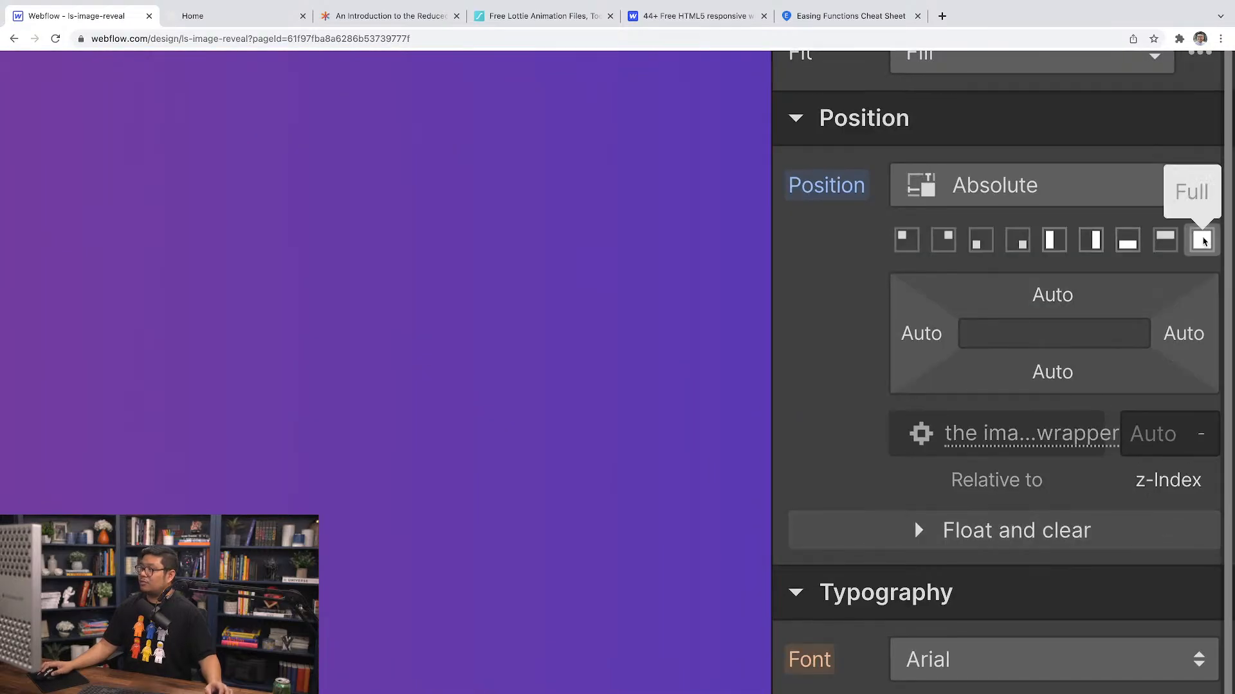
left_click(1202, 241)
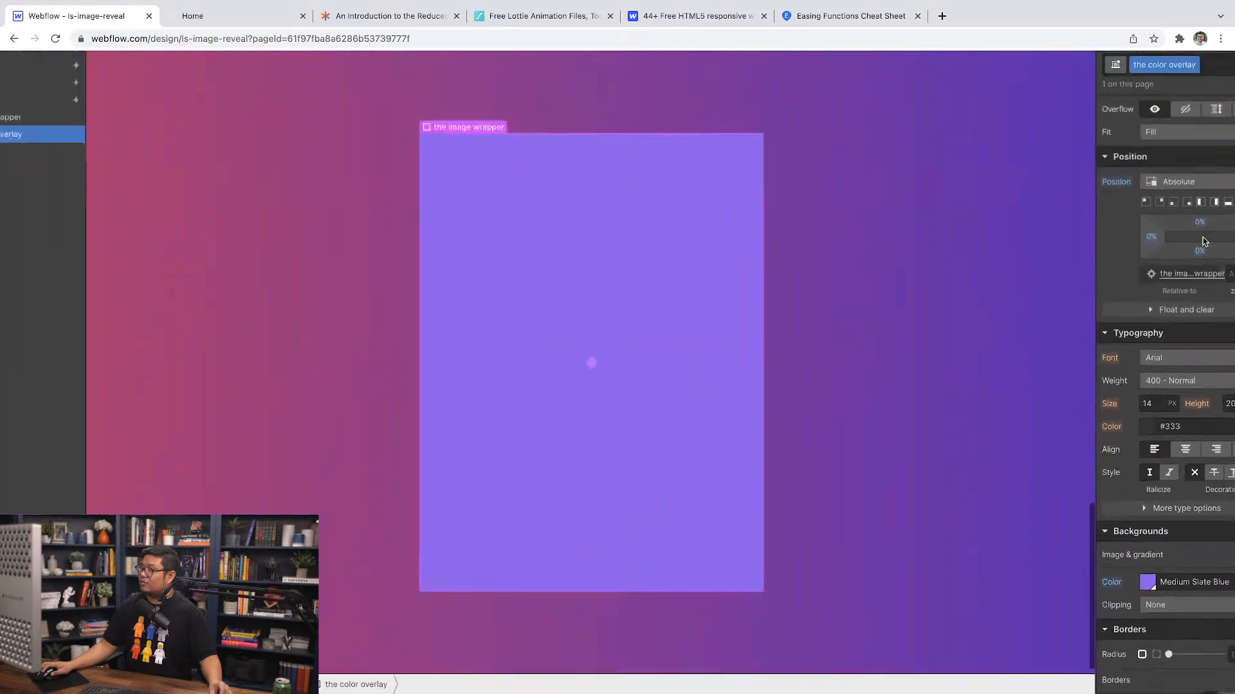
left_click(1148, 203)
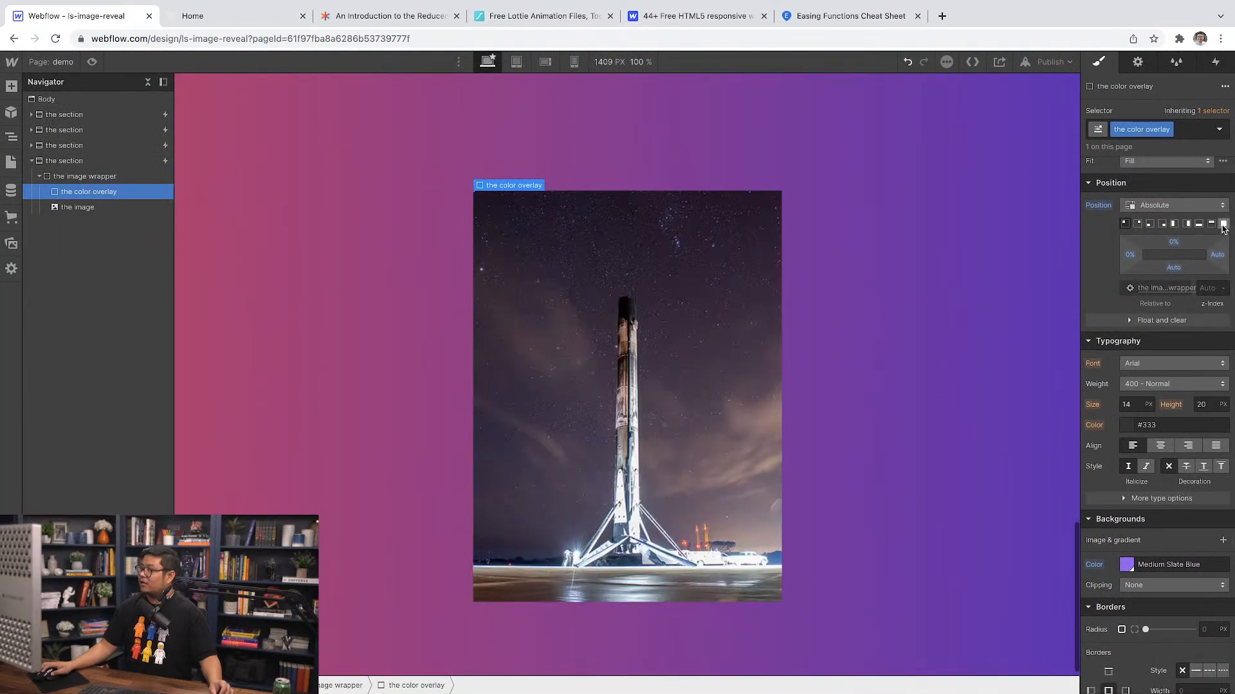
left_click(1223, 224)
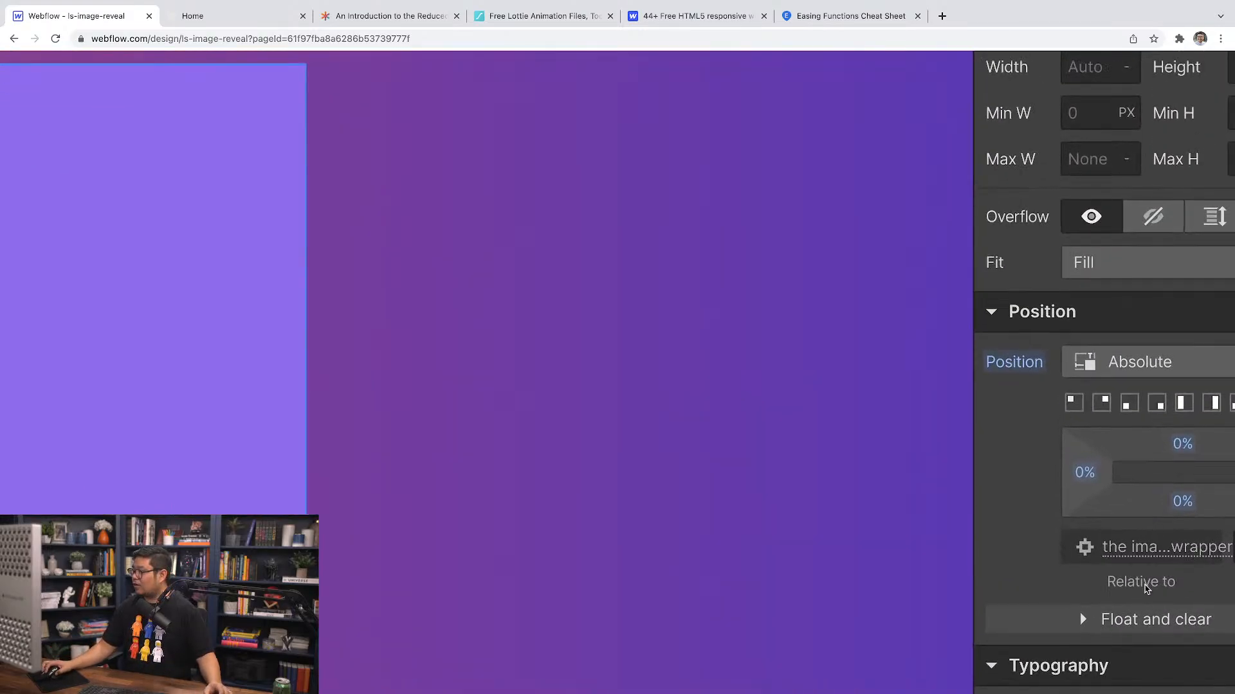
scroll(1157, 551, "down", 4)
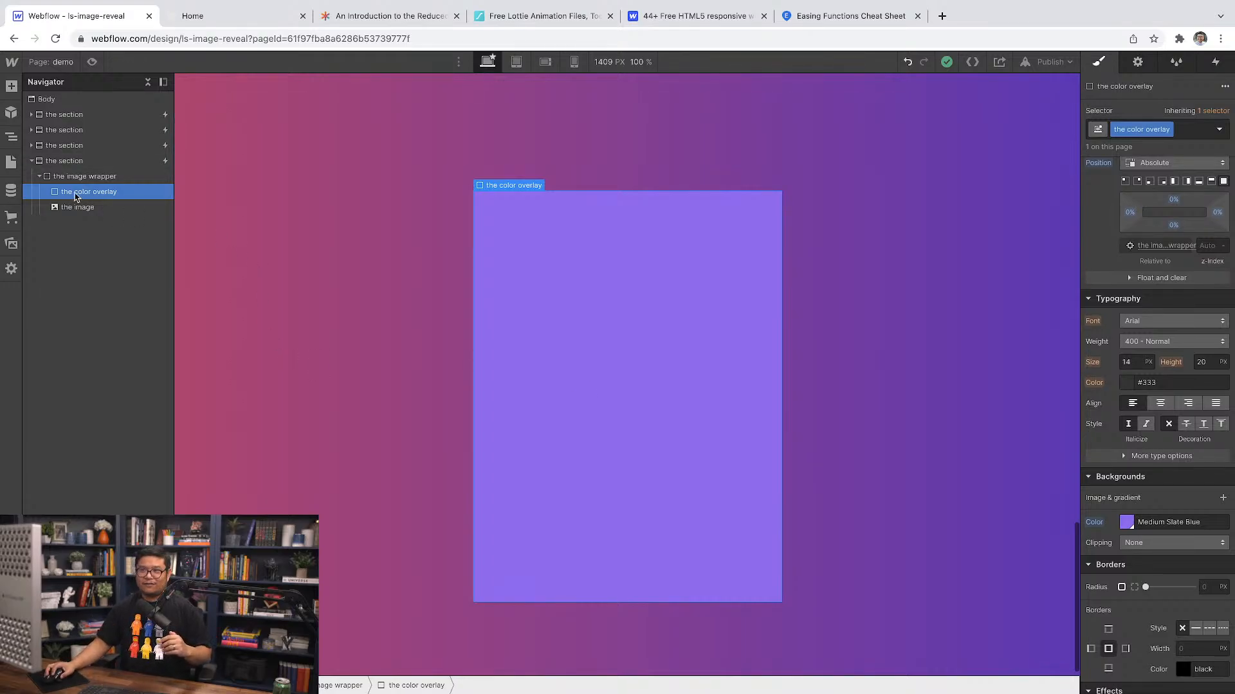
left_click(113, 180)
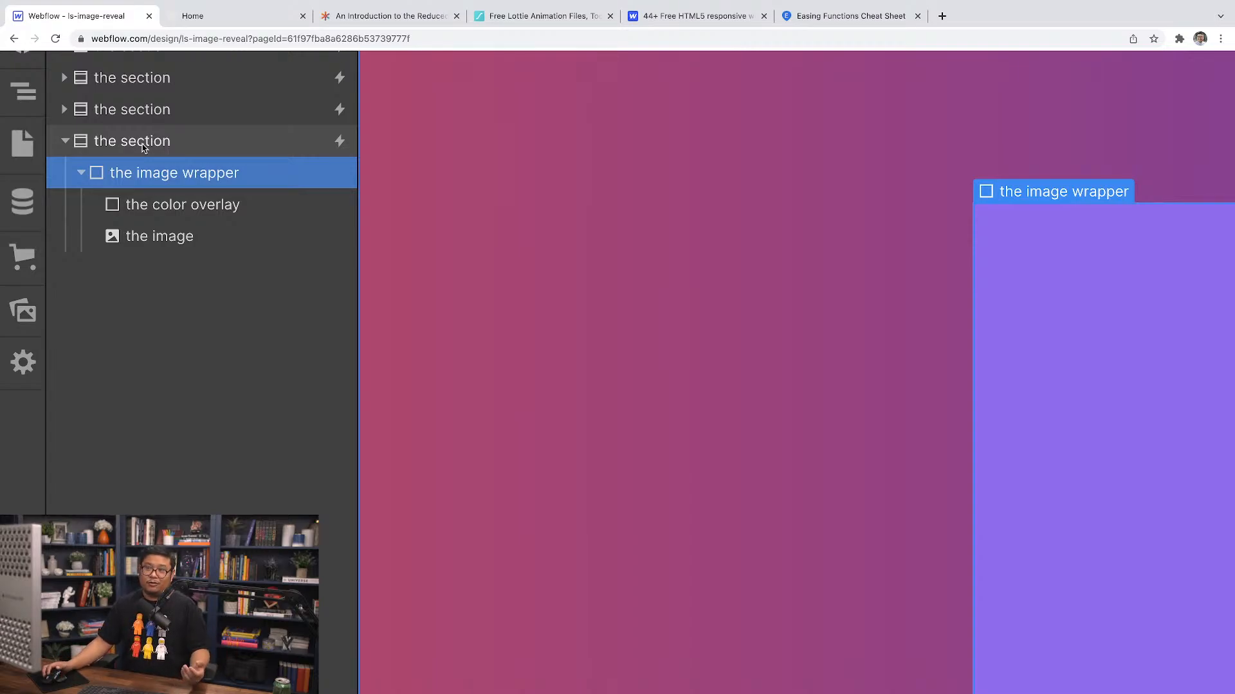
scroll(143, 148, "up", 3)
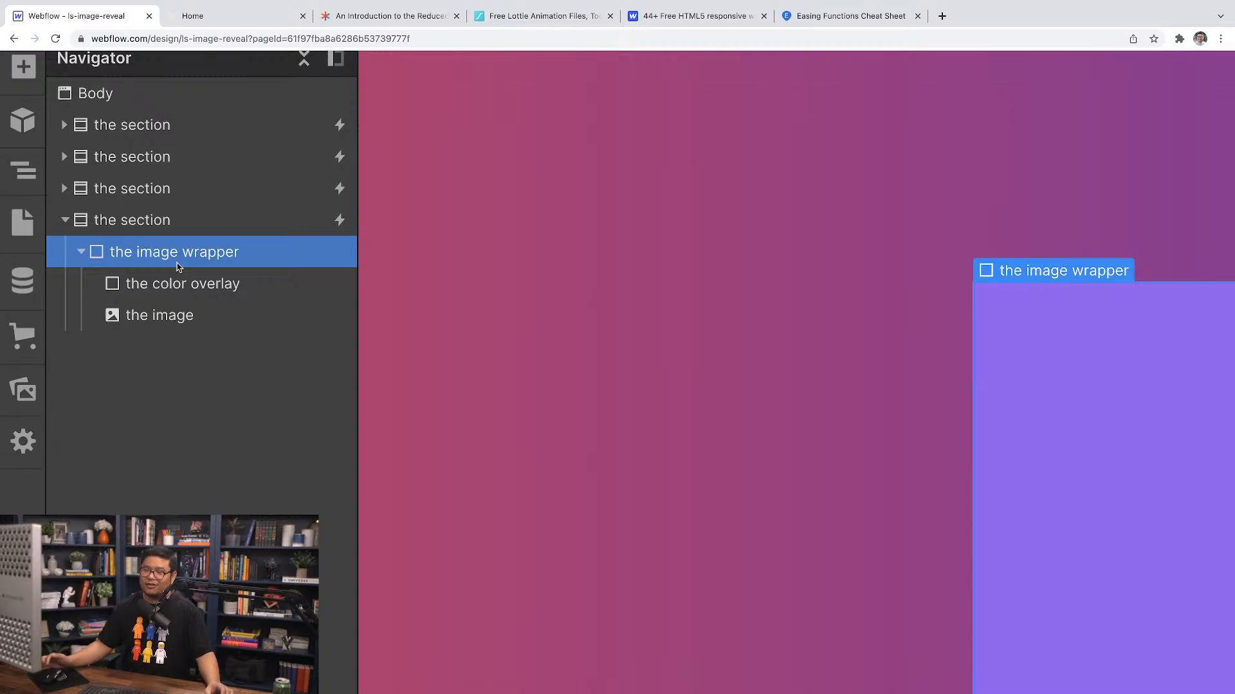
key("ctrl+0")
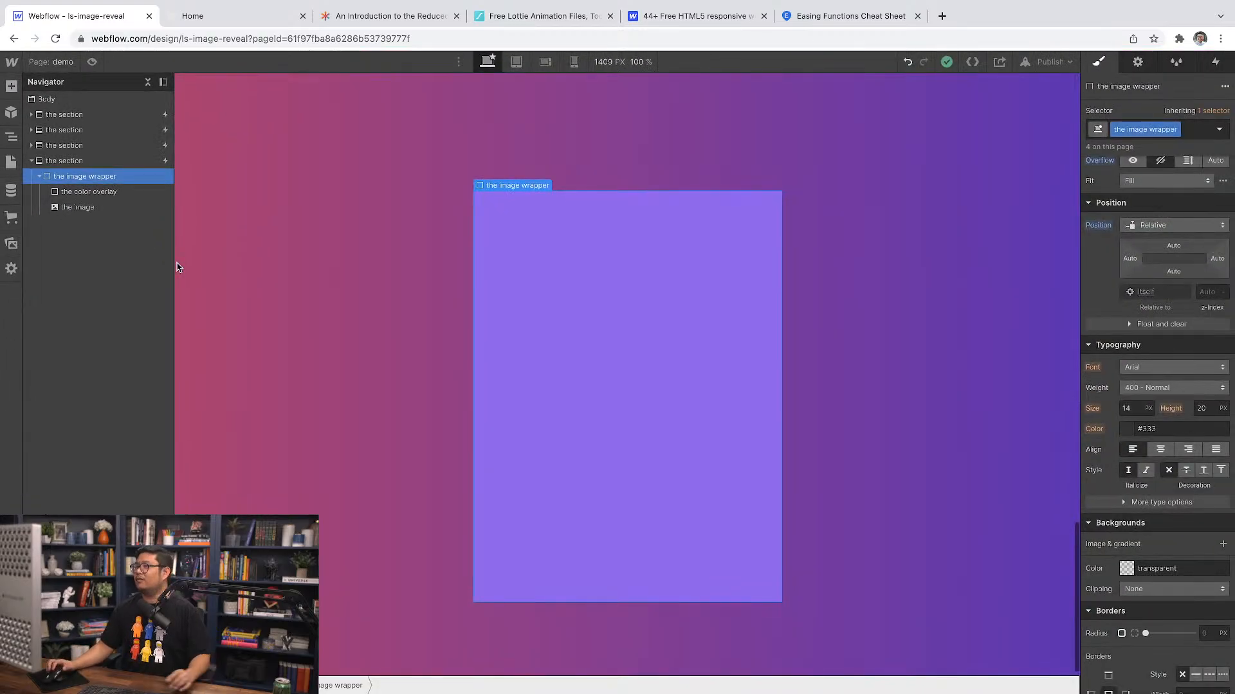
Step: Anchor the color overlay with the Left position preset and set its width to 0%
left_click(101, 194)
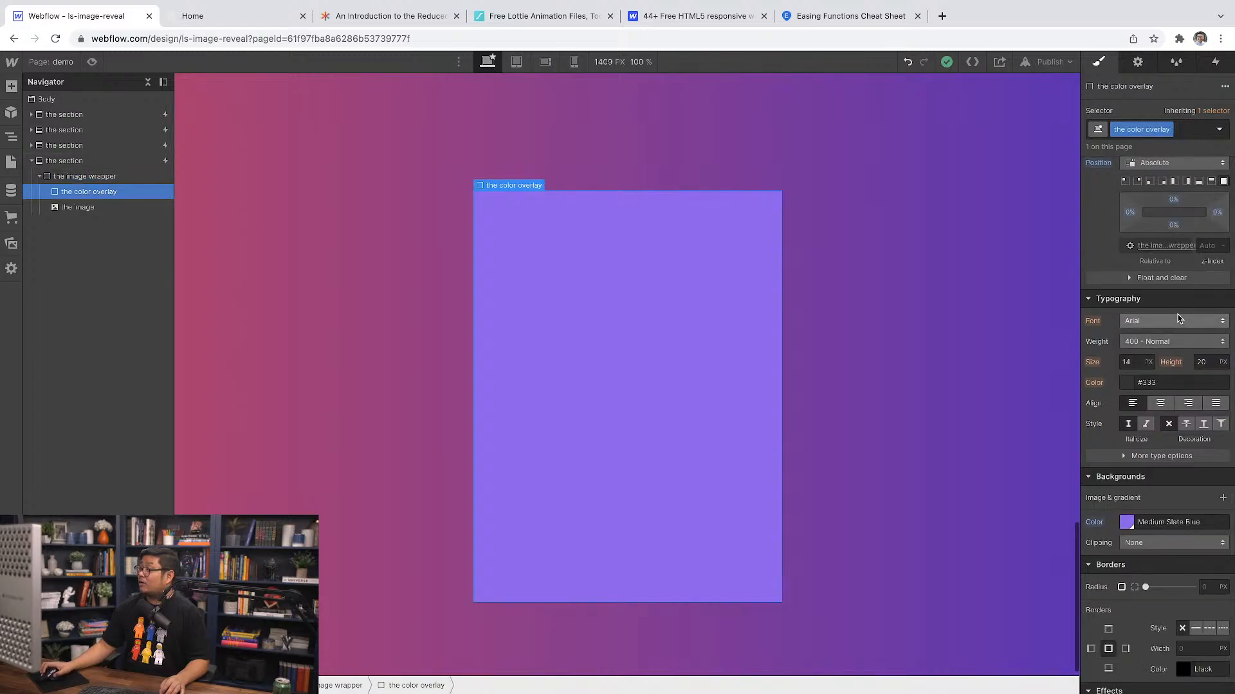
scroll(1178, 317, "up", 3)
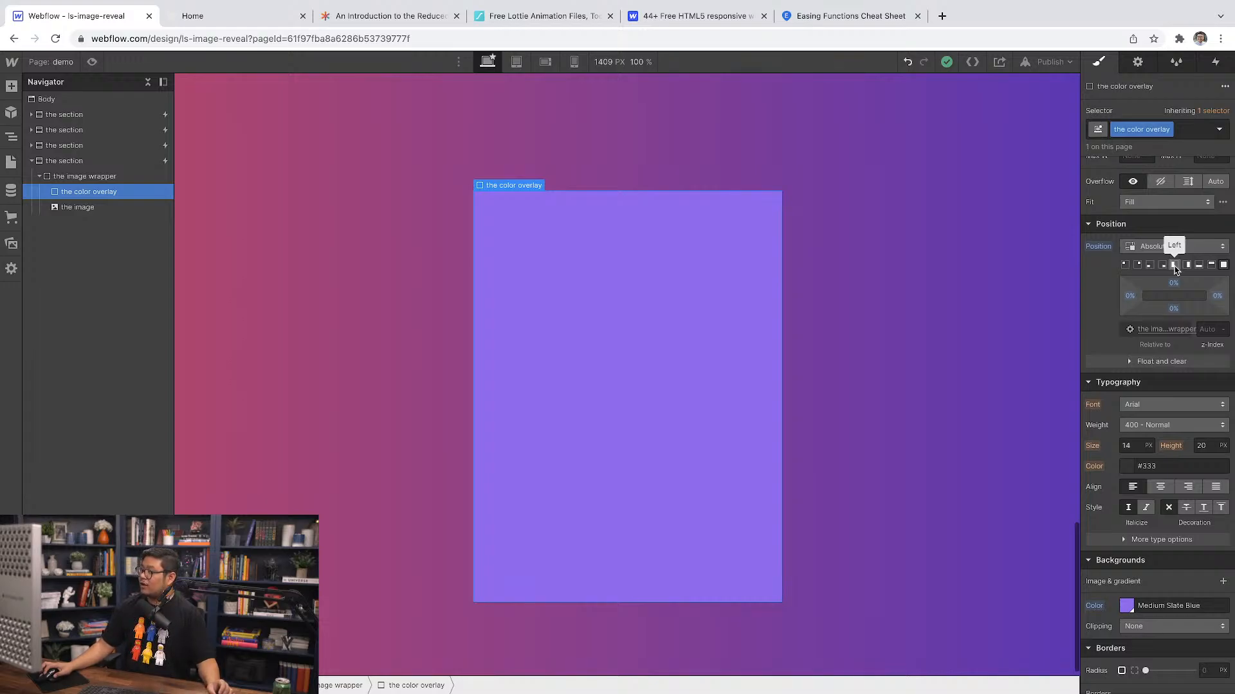
left_click(1175, 266)
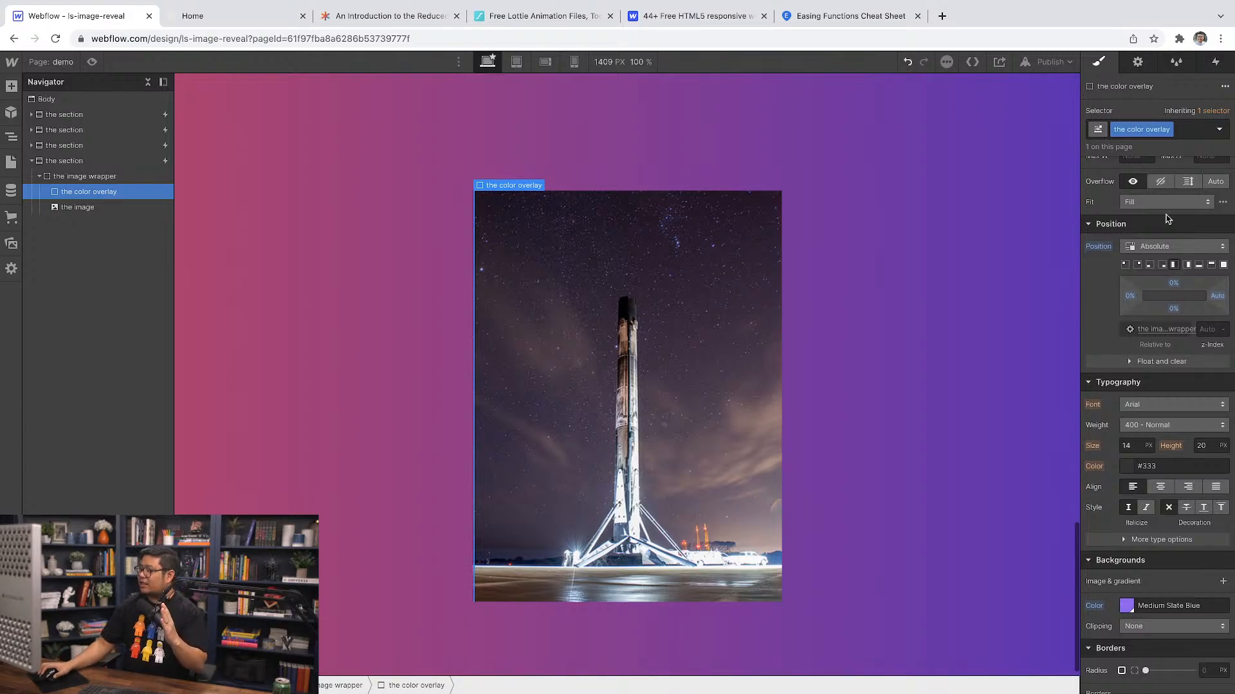
scroll(1166, 218, "up", 5)
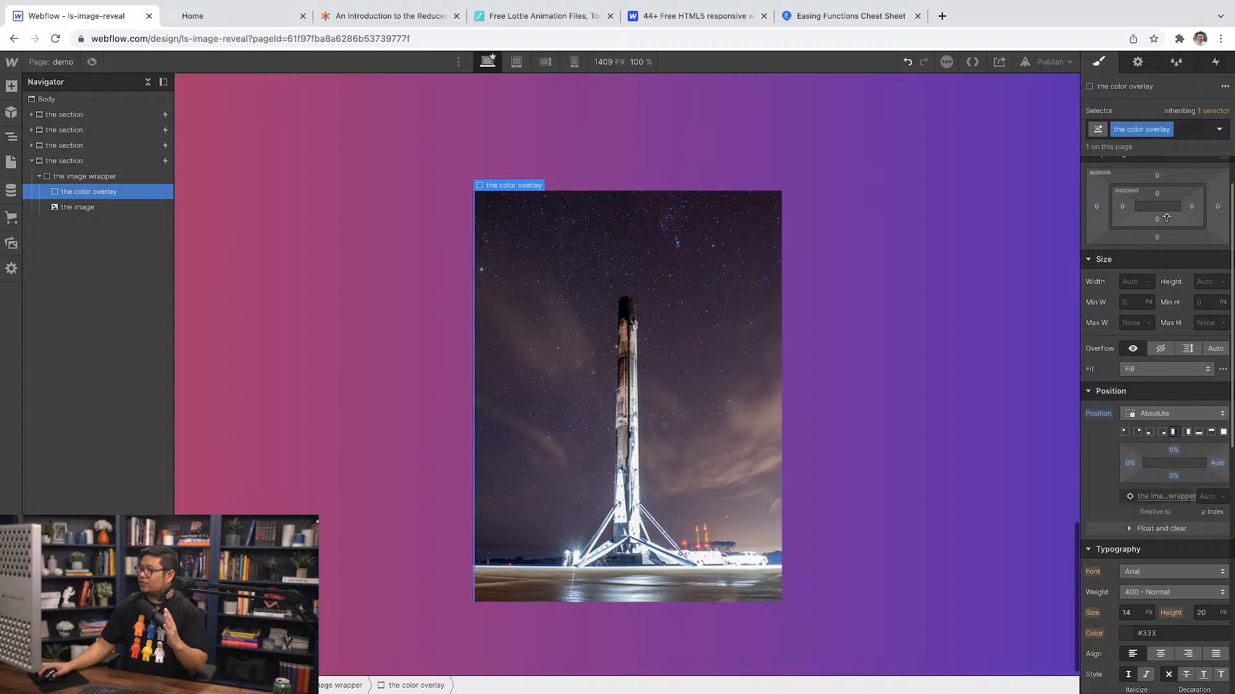
left_click(1130, 281)
type("0%")
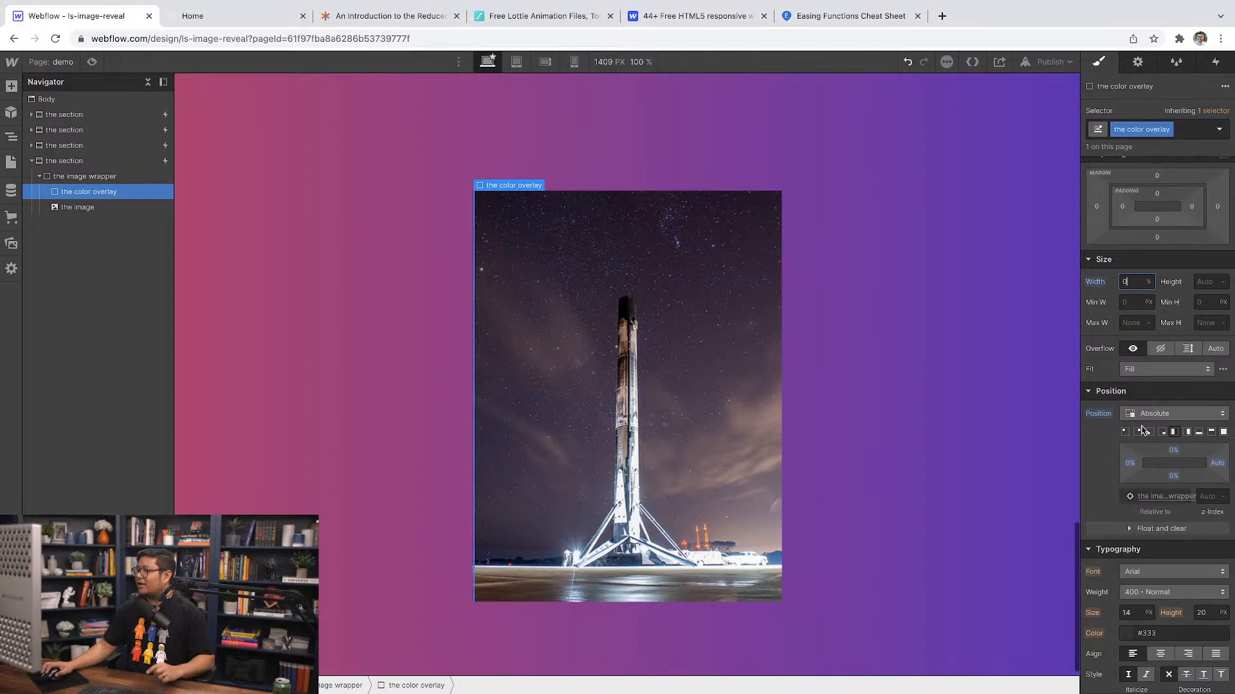
Step: Switch the color overlay to the Right position preset and set its width to 100%
left_click(1188, 432)
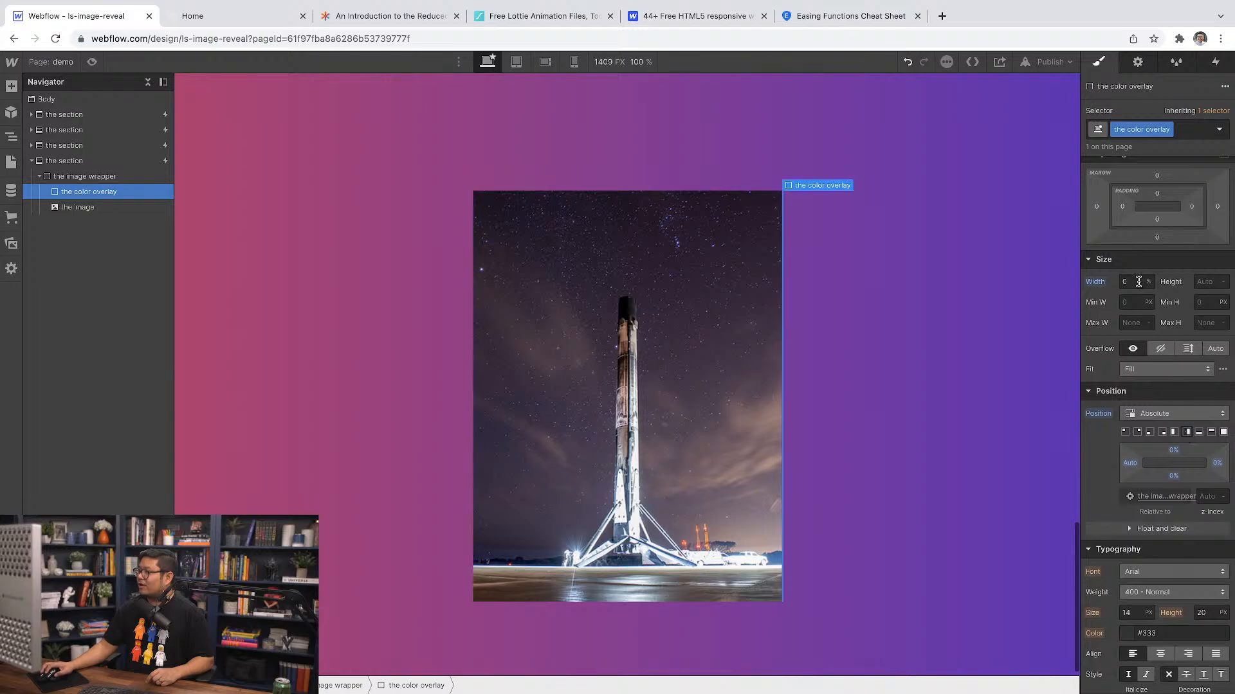
left_click(1138, 281)
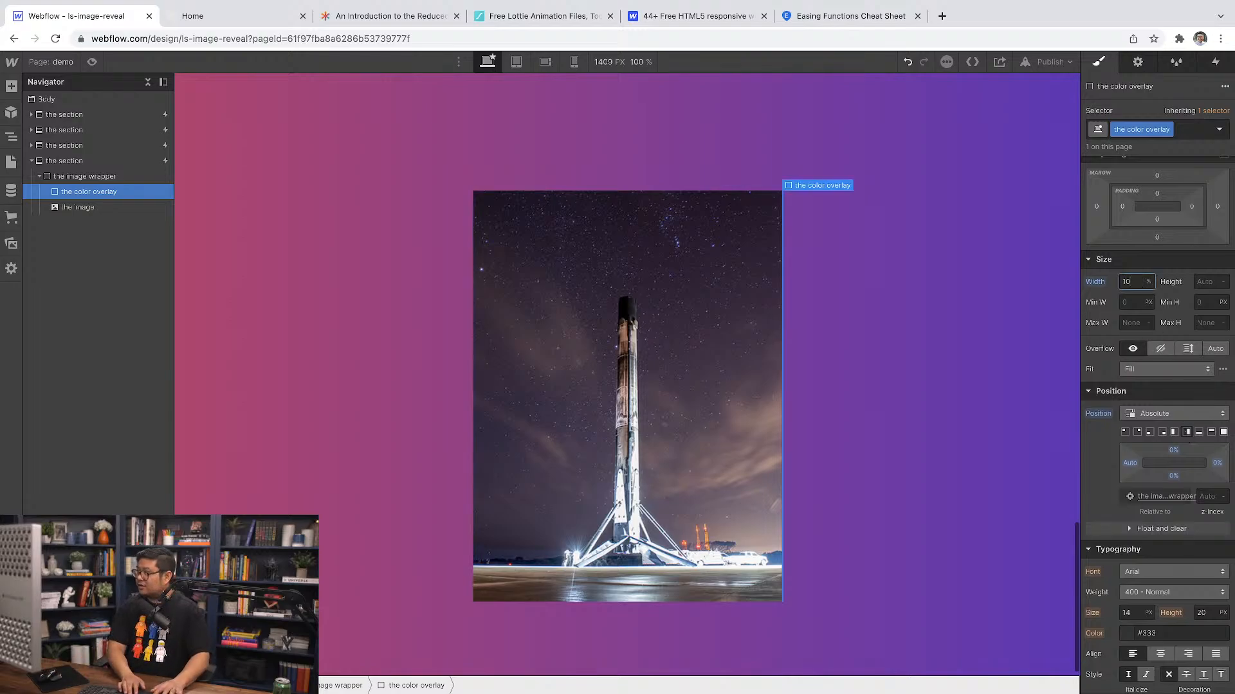
type("100")
key("Return")
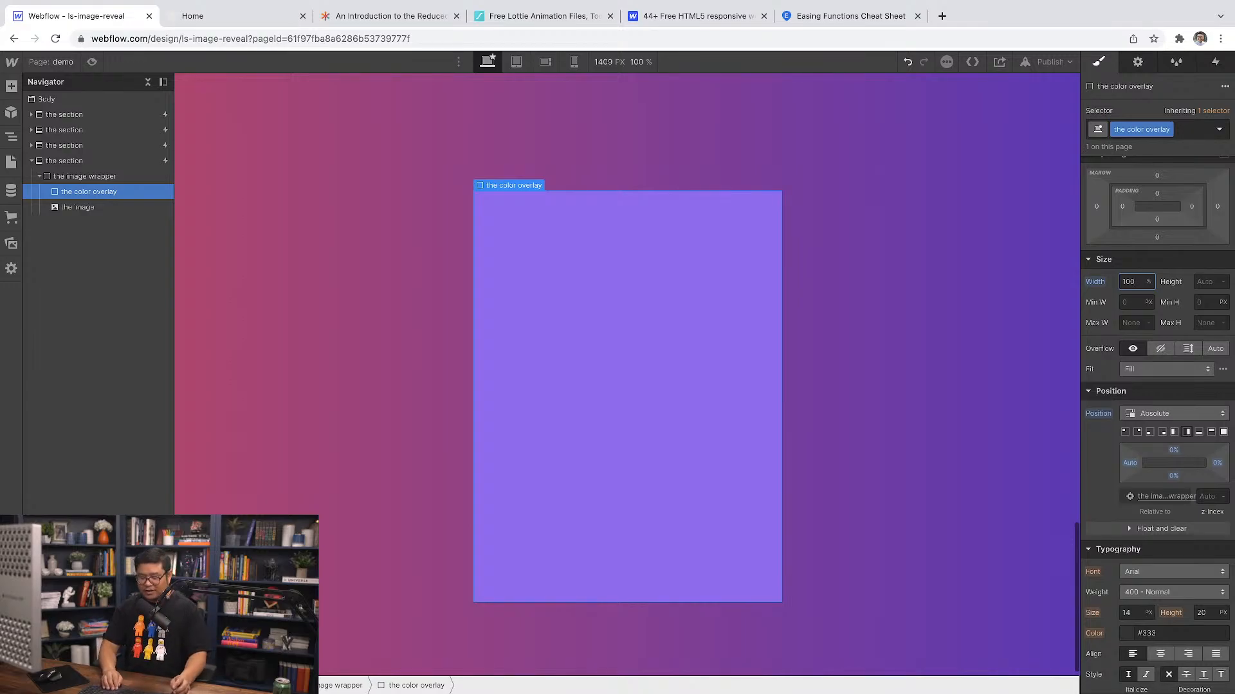
Step: Preview the reveal by stepping the color overlay's width down to 10% and back up to 100%
key("shift+Down")
key("shift+Down")
key("shift+Down")
key("shift+Down")
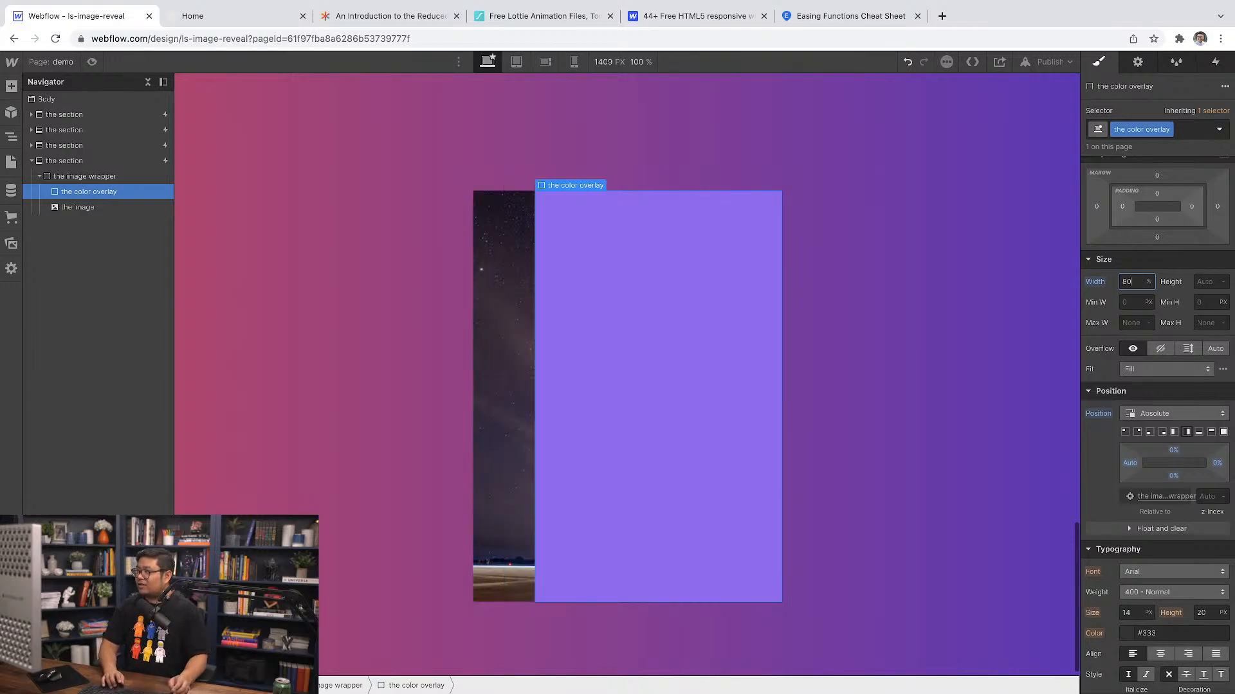
key("shift+Down")
key("shift+Down")
key("shift+Down")
key("shift+Down")
key("shift+Down")
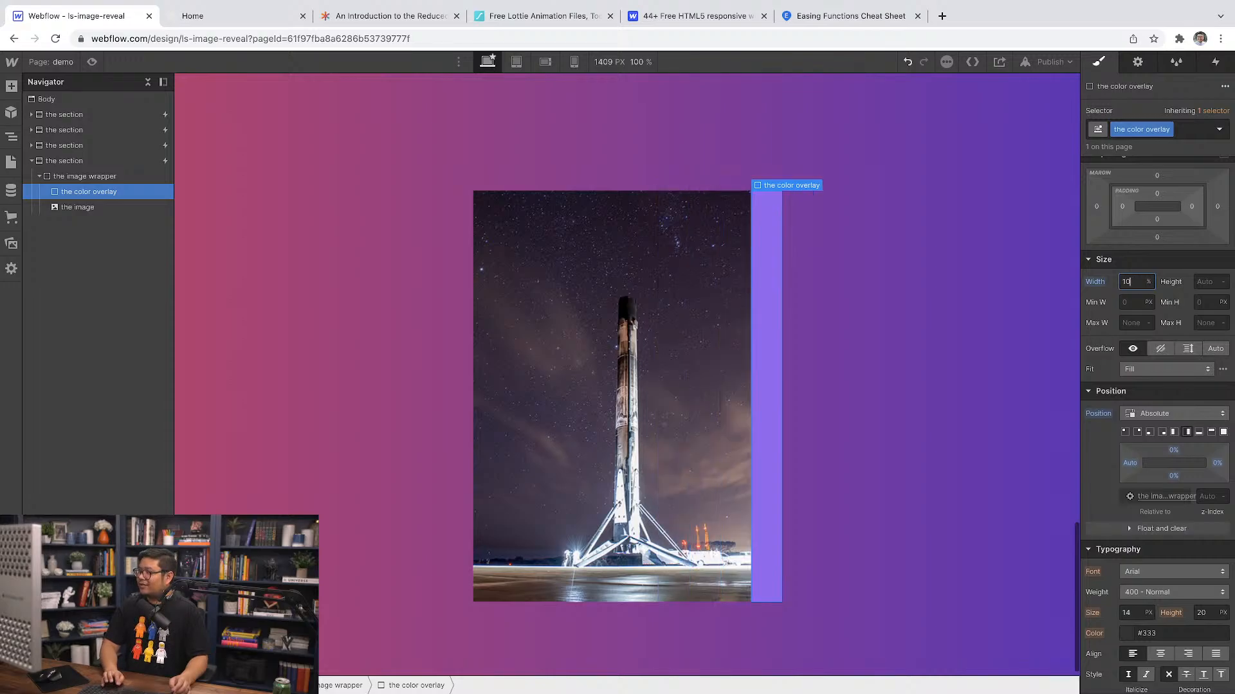
key("shift+Up")
key("shift+Up")
key("shift+Up")
key("shift+Up")
key("shift+Up")
key("shift+Up")
key("shift+Up")
key("shift+Up")
key("shift+Up")
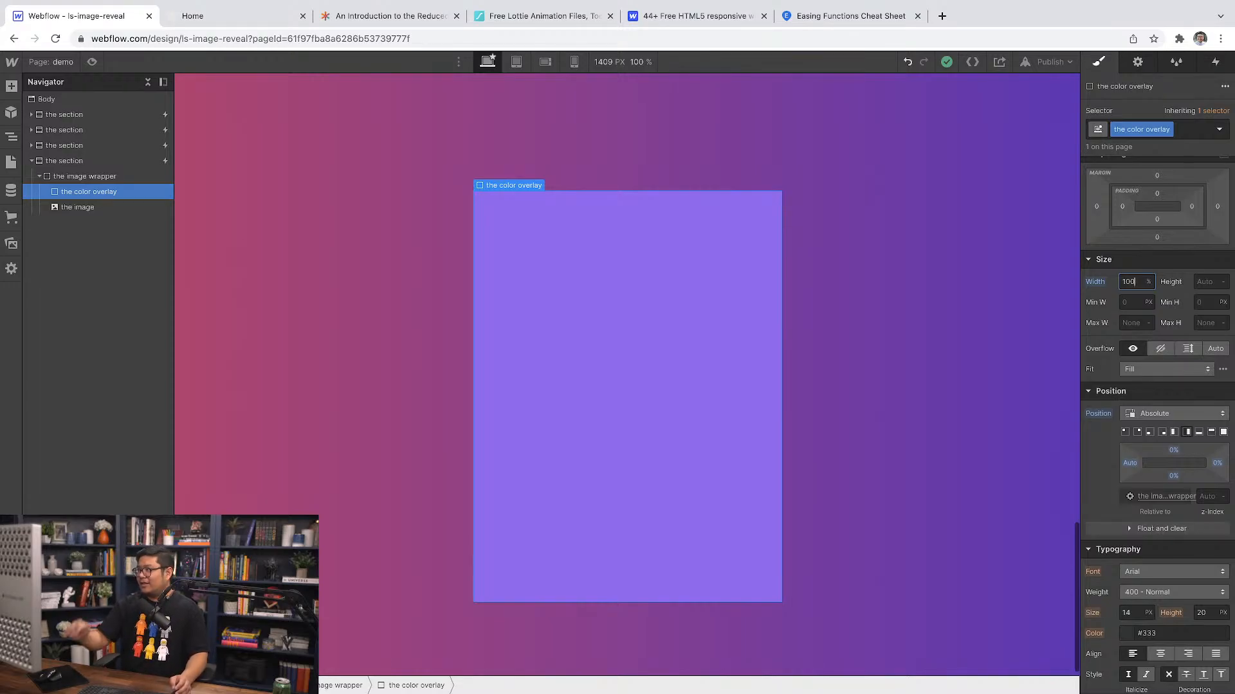
Step: Switch the color overlay to the Left position preset and try widths of 20%, 80% and 100%
left_click(1174, 432)
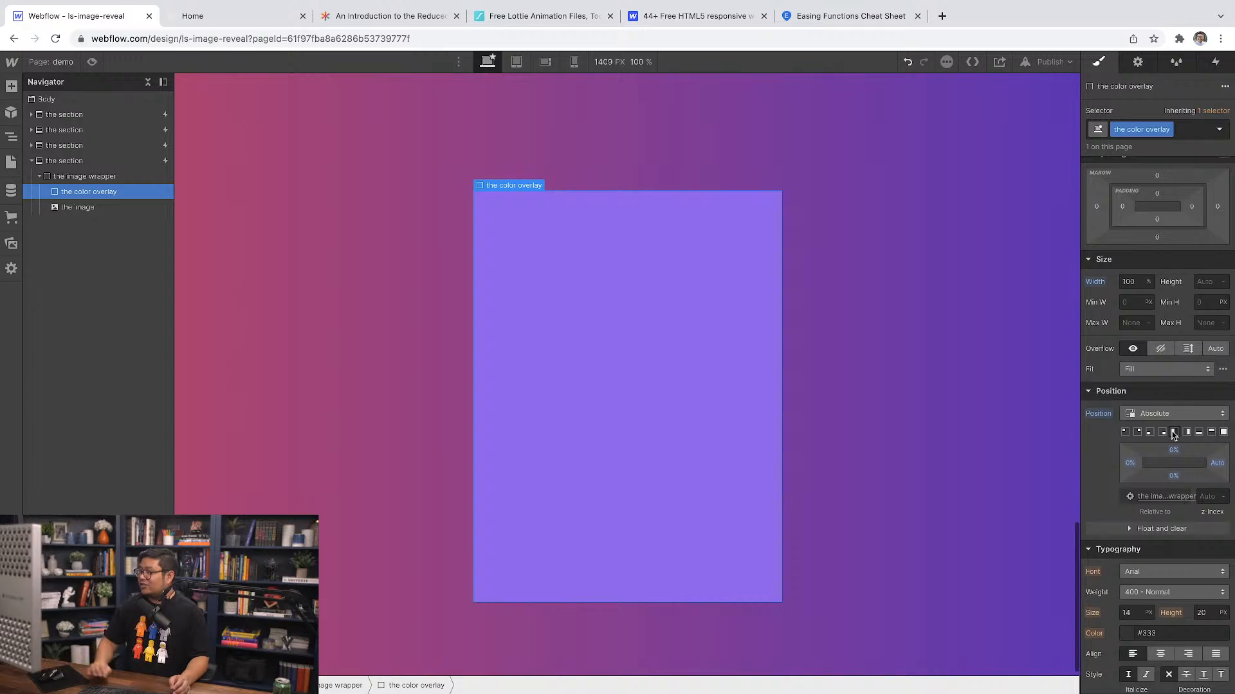
left_click(1132, 278)
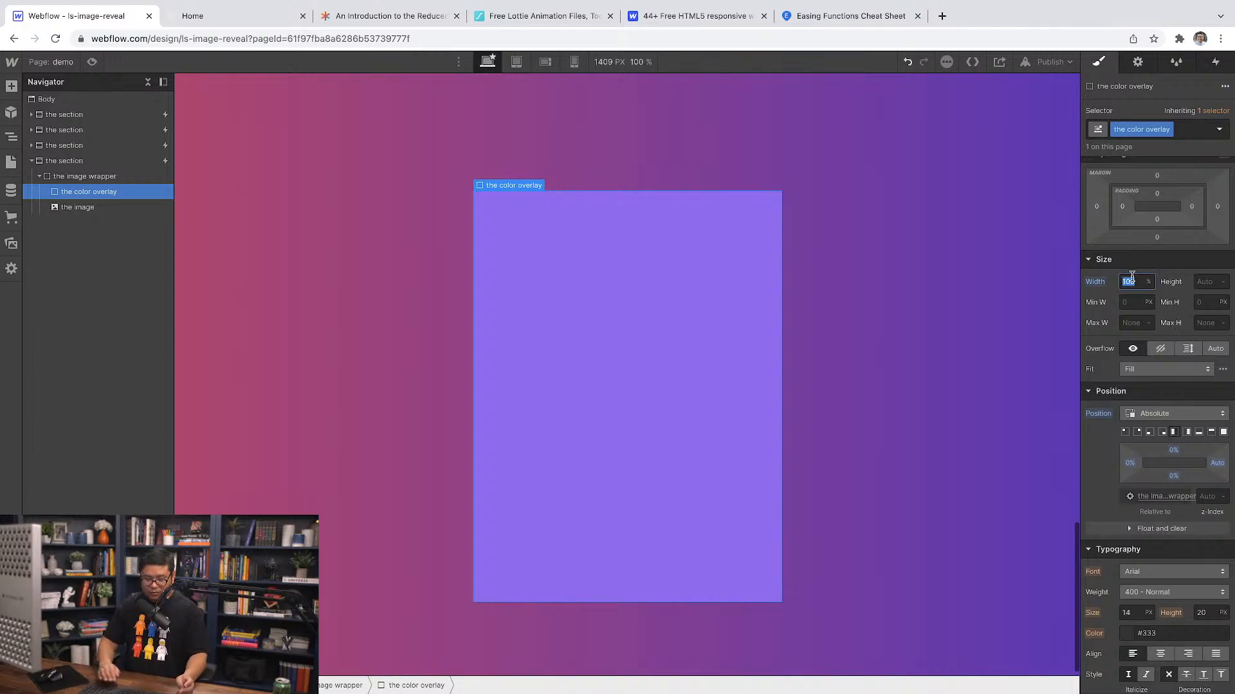
type("20")
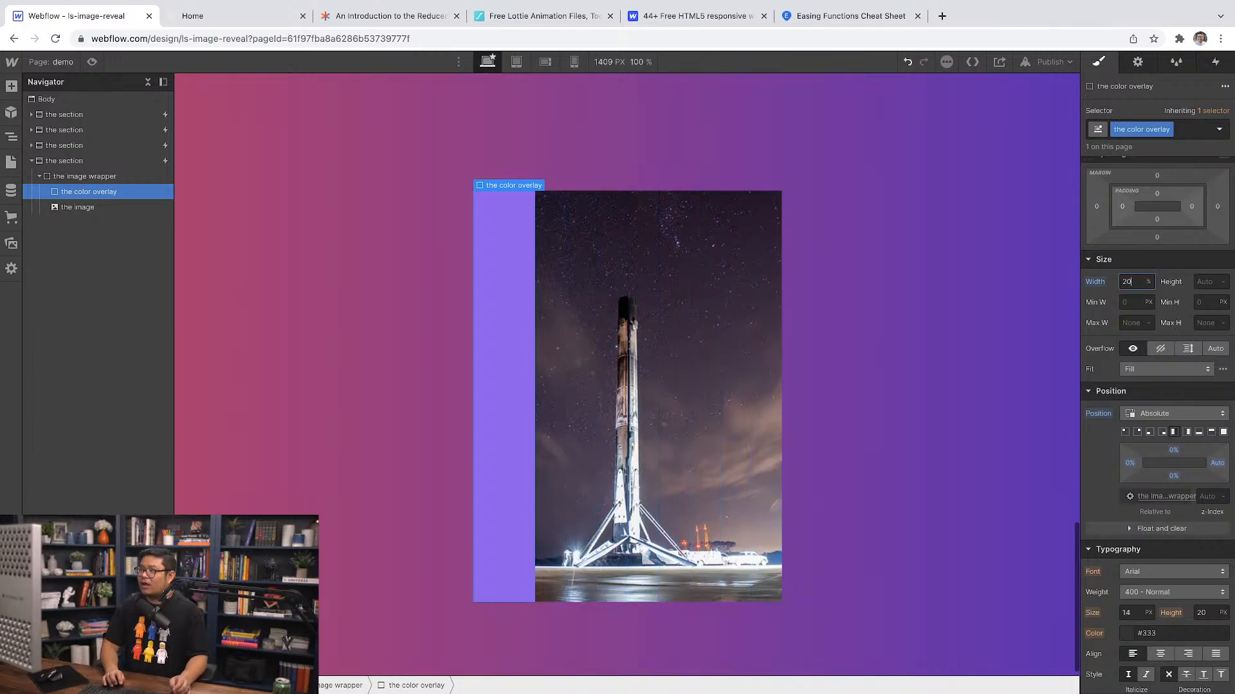
key("BackSpace")
key("BackSpace")
type("80")
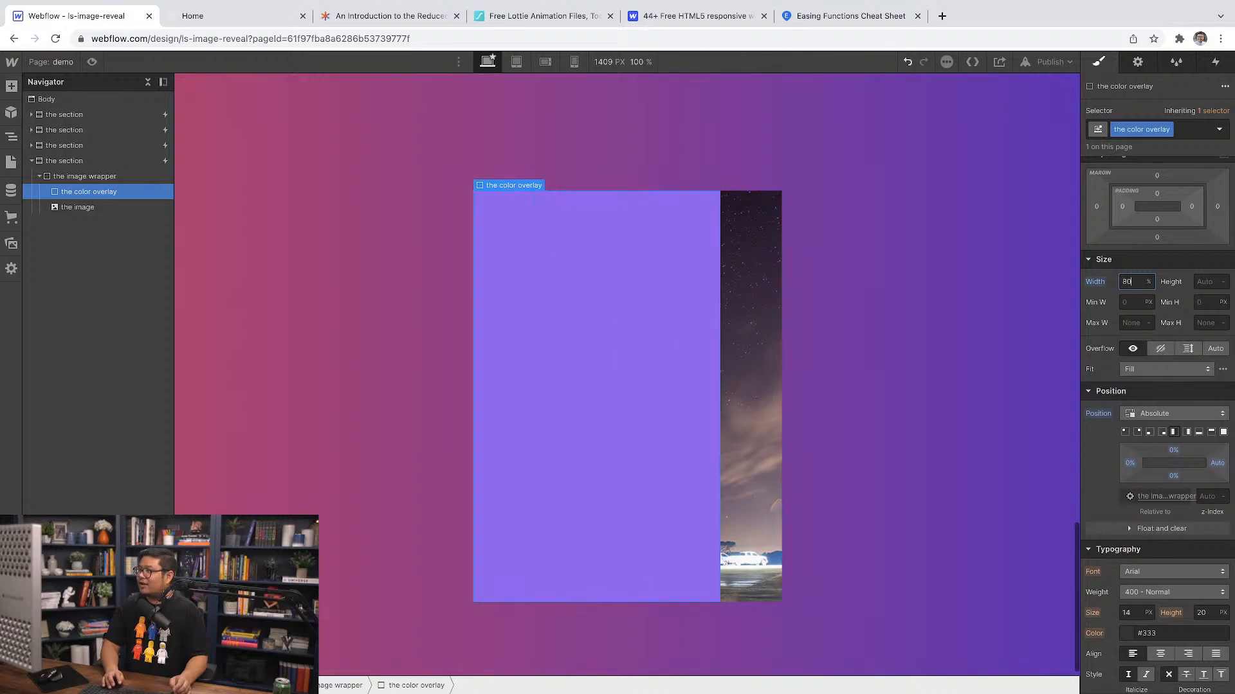
key("BackSpace")
key("BackSpace")
type("100")
Step: Anchor the color overlay with the Right position preset and reset its width
left_click(1187, 432)
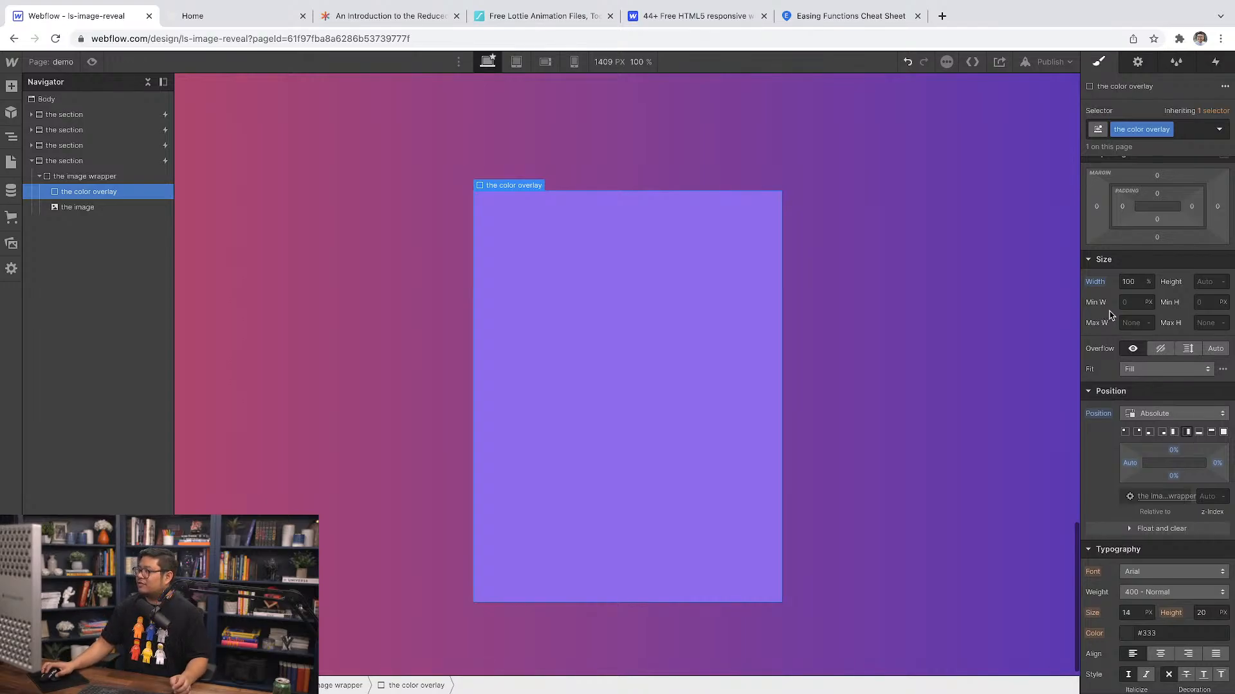
left_click(1095, 281)
left_click(1109, 300)
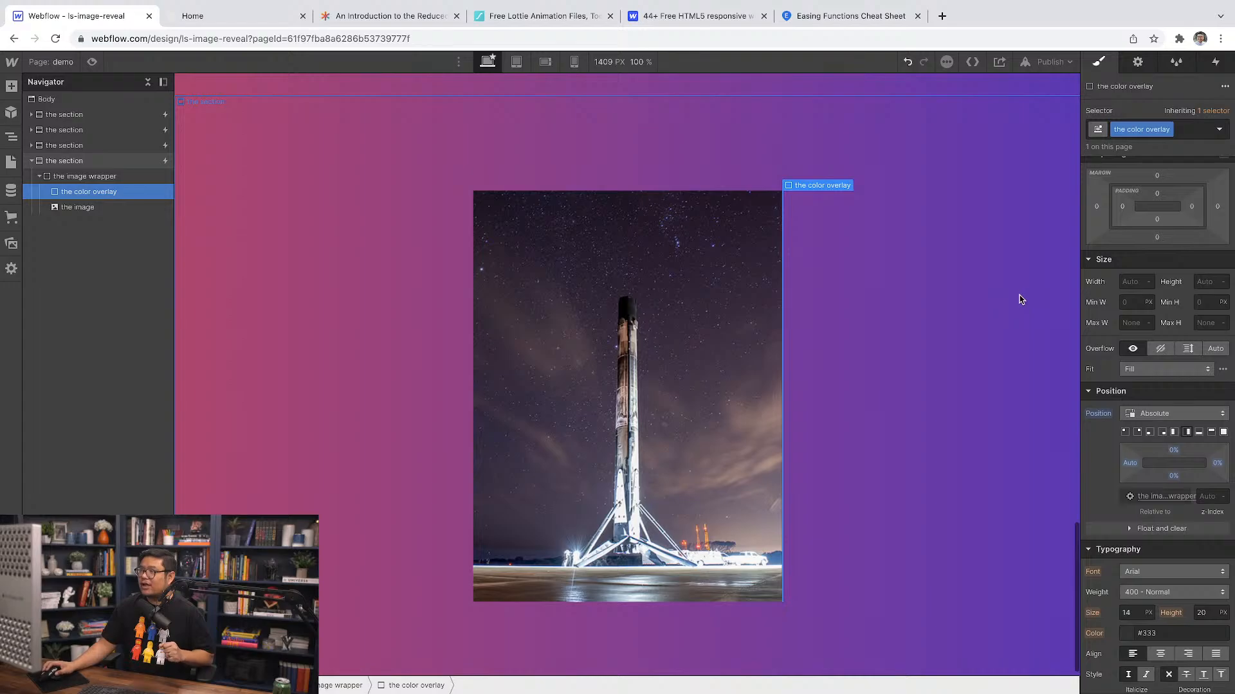
Step: Delete the existing Scroll into view trigger from the fourth section's interactions
left_click(144, 160)
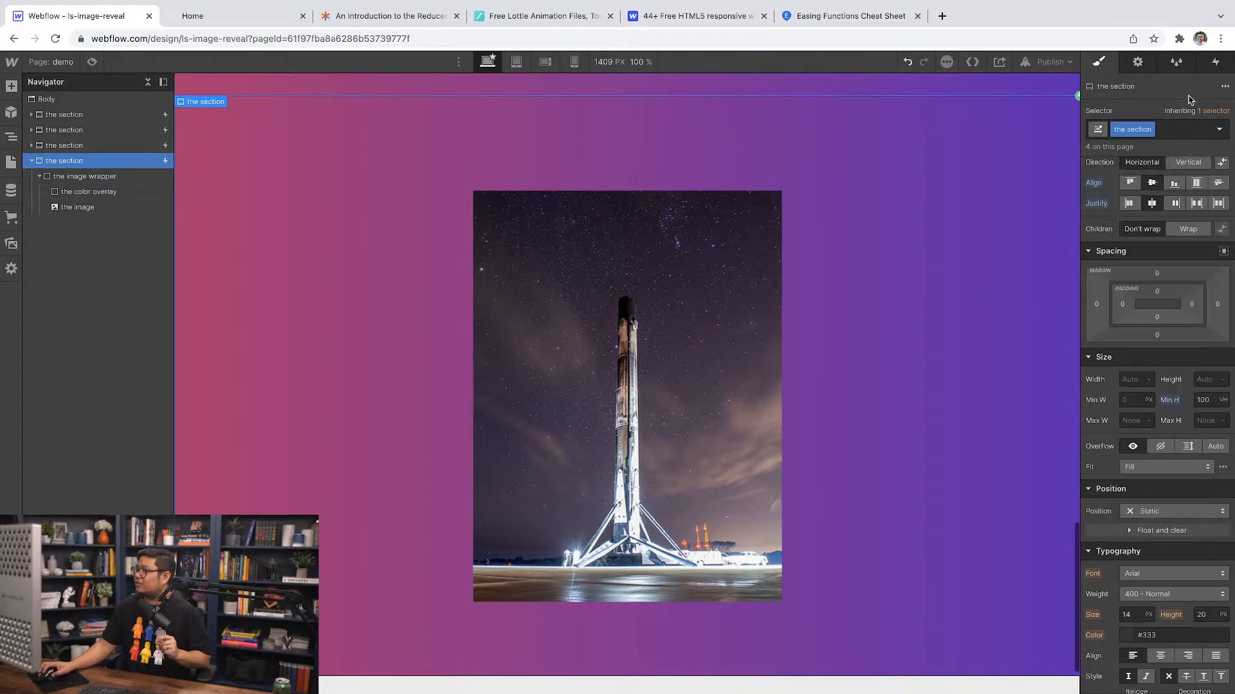
left_click(1216, 63)
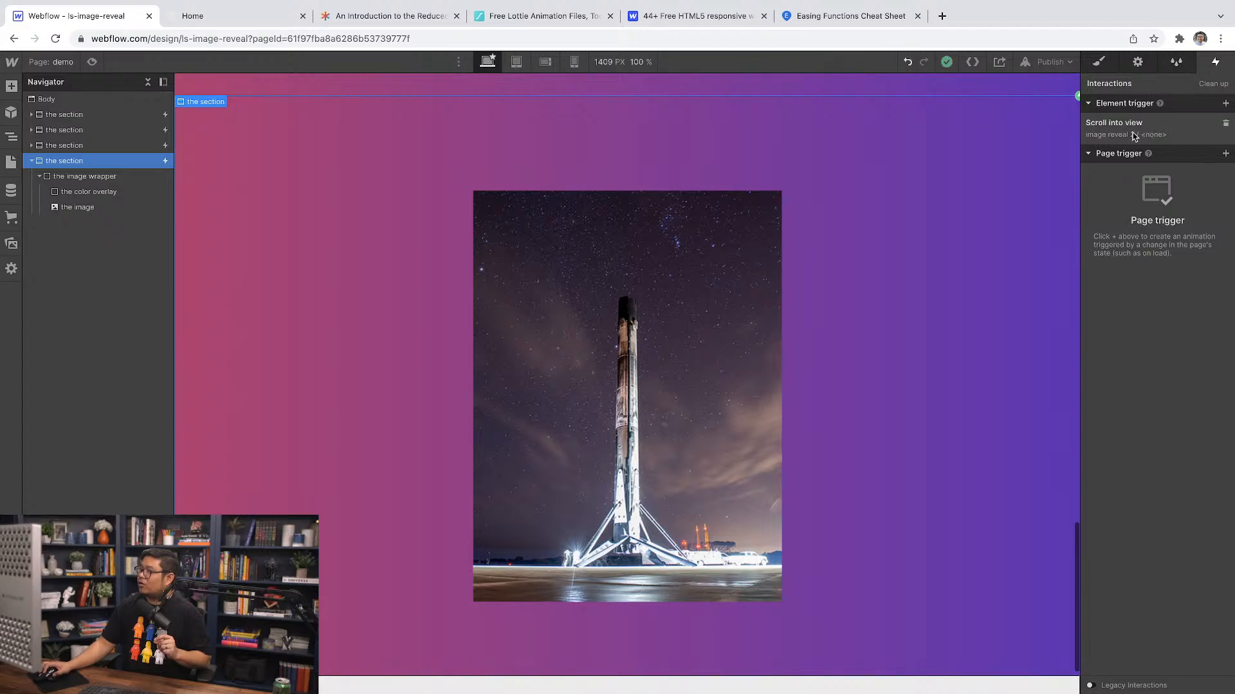
left_click(1226, 123)
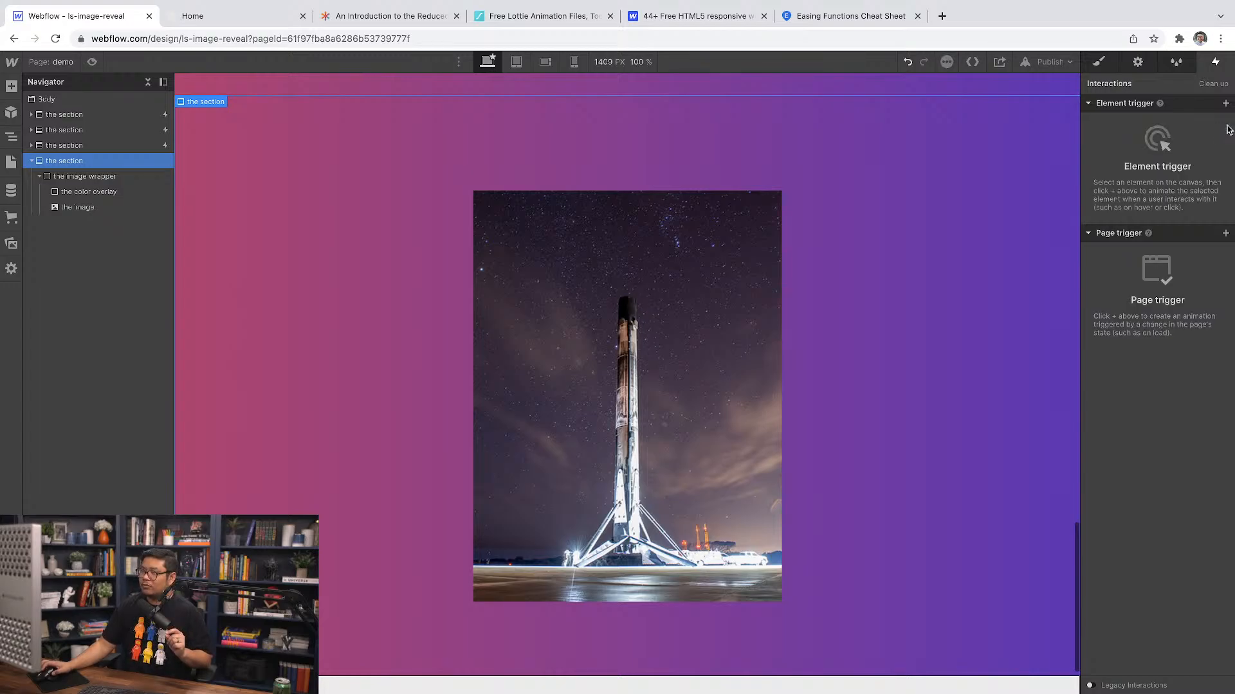
Step: Add a Scroll into view trigger to the fourth section that starts an animation with a 50% offset
left_click(1225, 103)
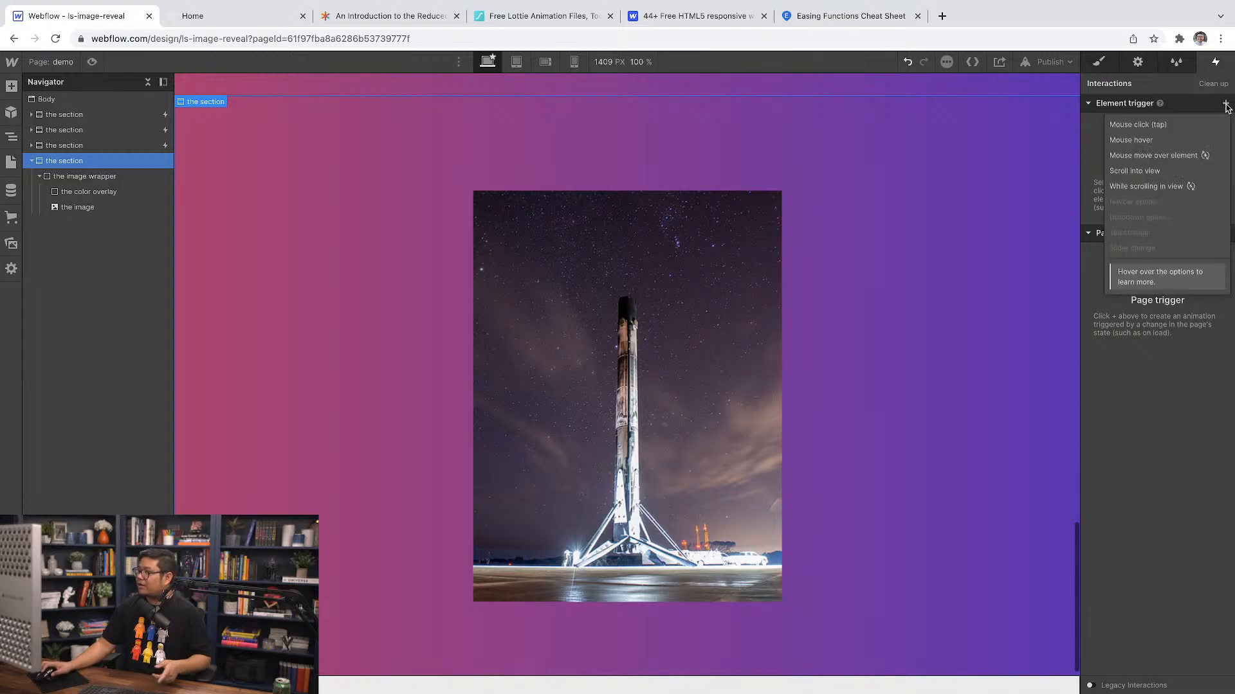
left_click(1152, 171)
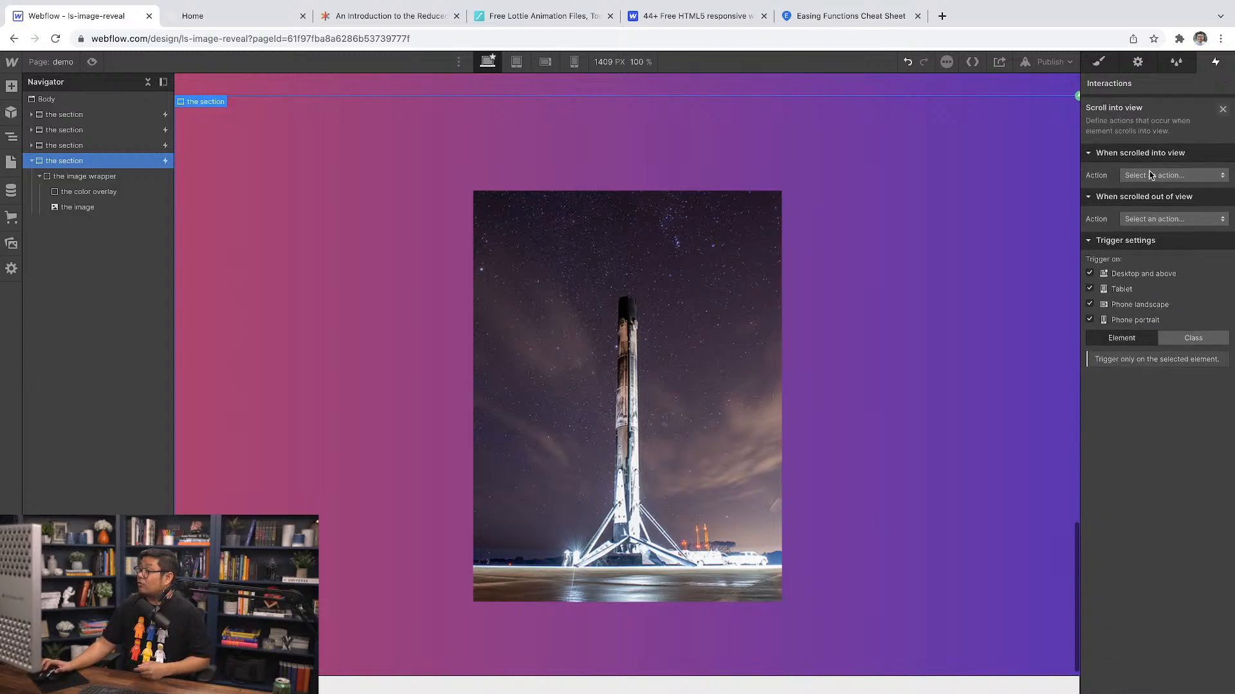
left_click(1151, 173)
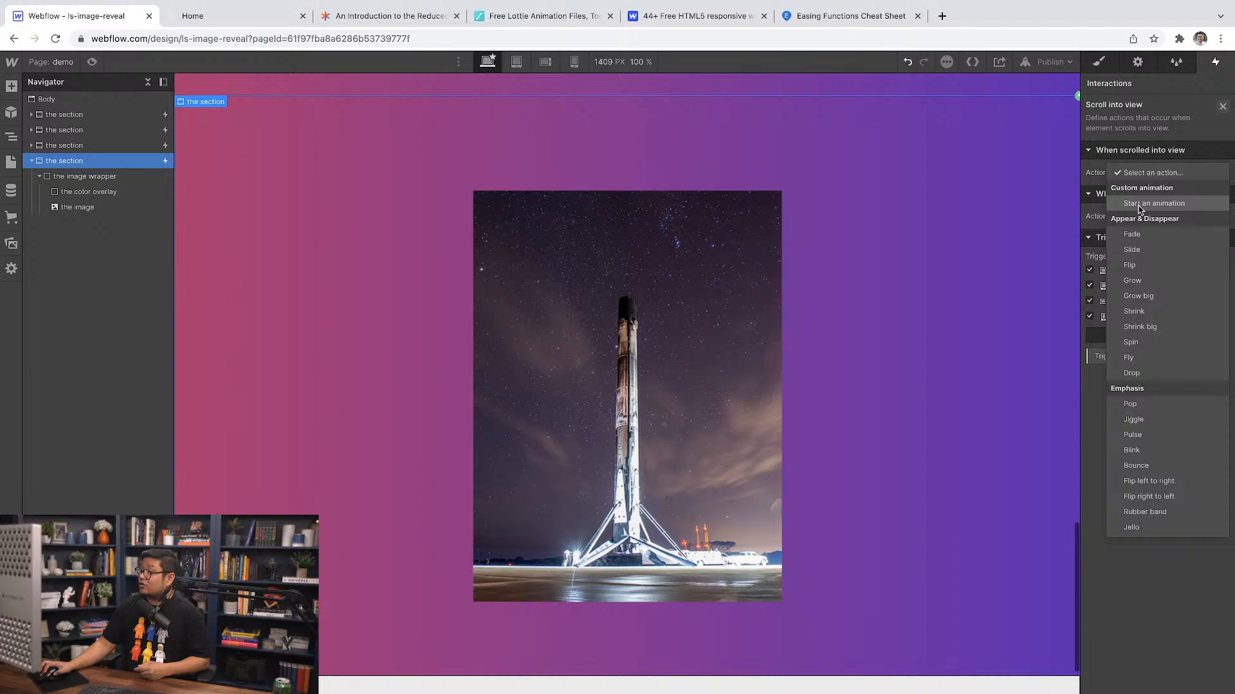
left_click(1150, 205)
left_click(1201, 194)
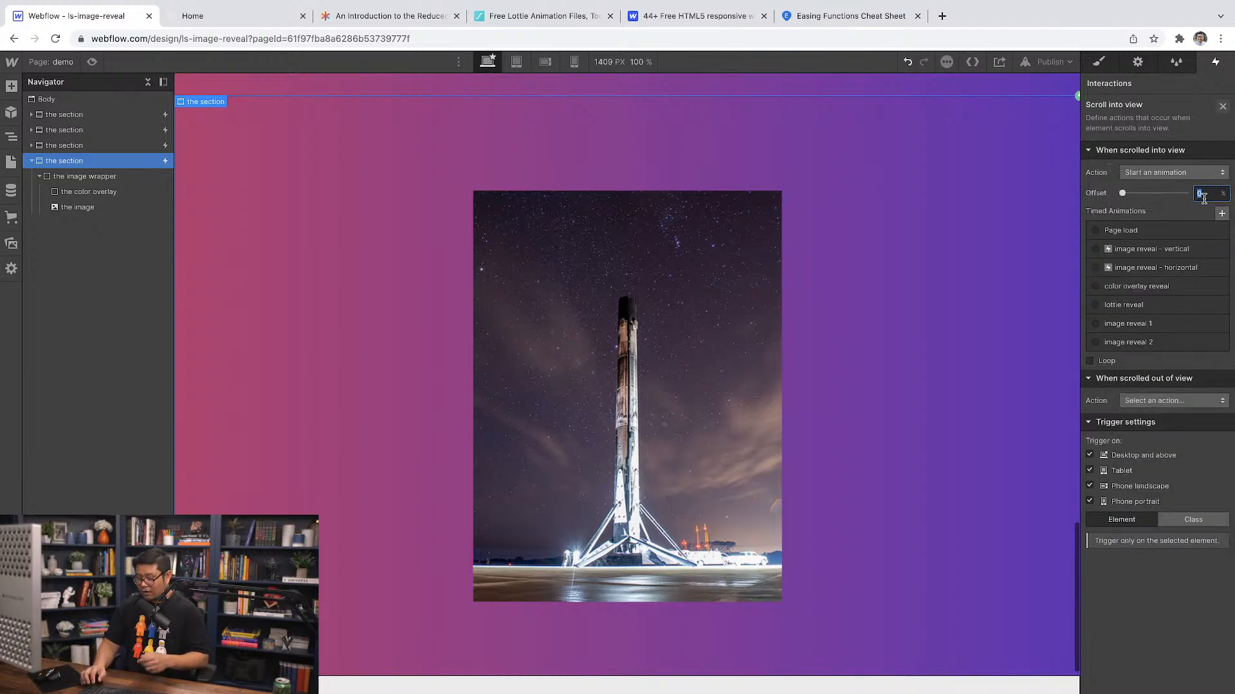
type("50")
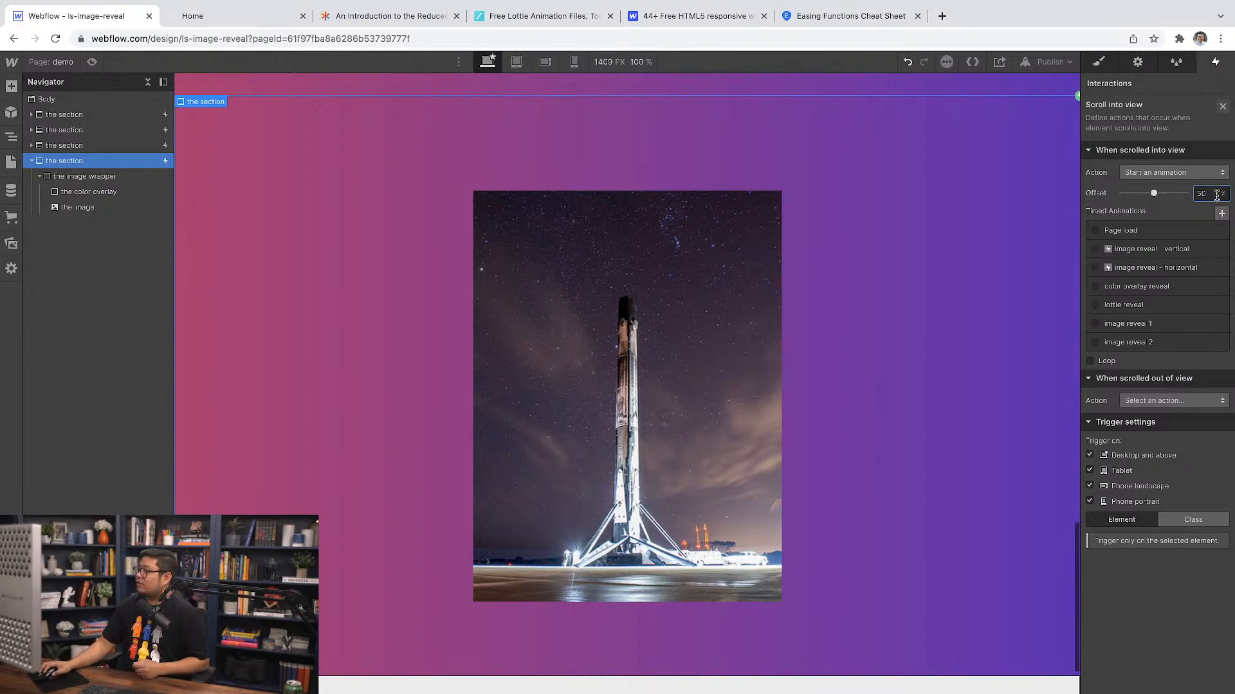
Step: Create a new timed animation named "image reveal 4" for the scrolled-into-view action
left_click(1221, 214)
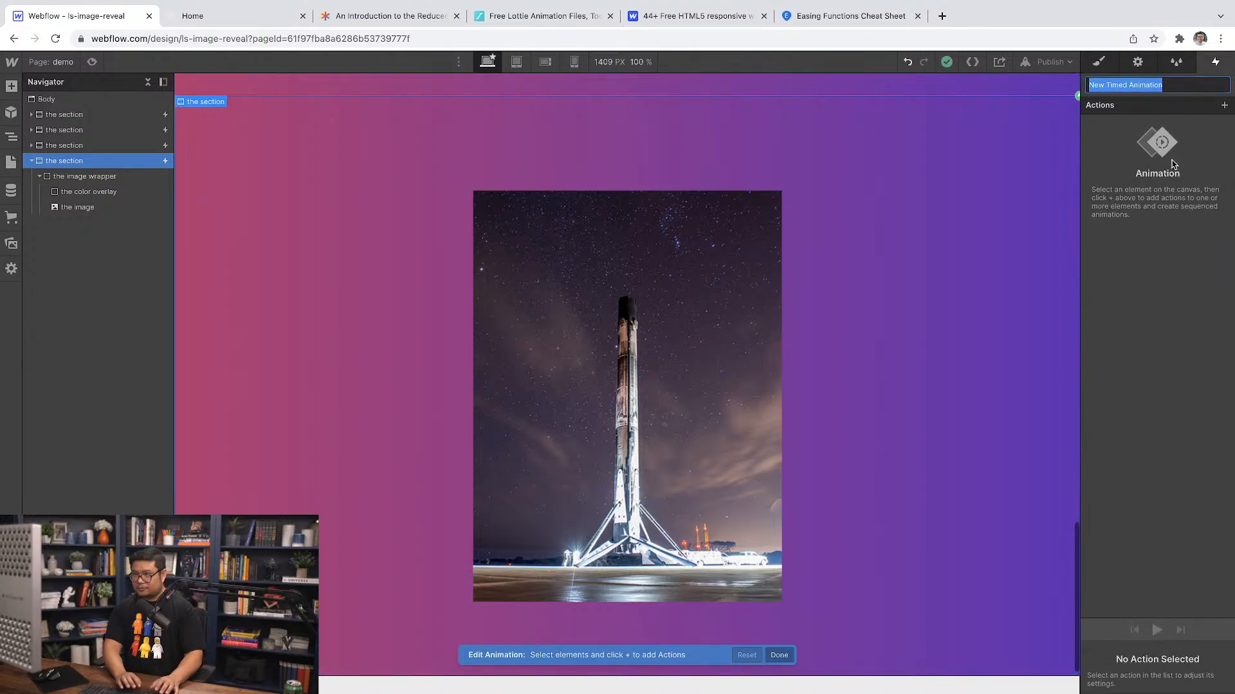
type("image ")
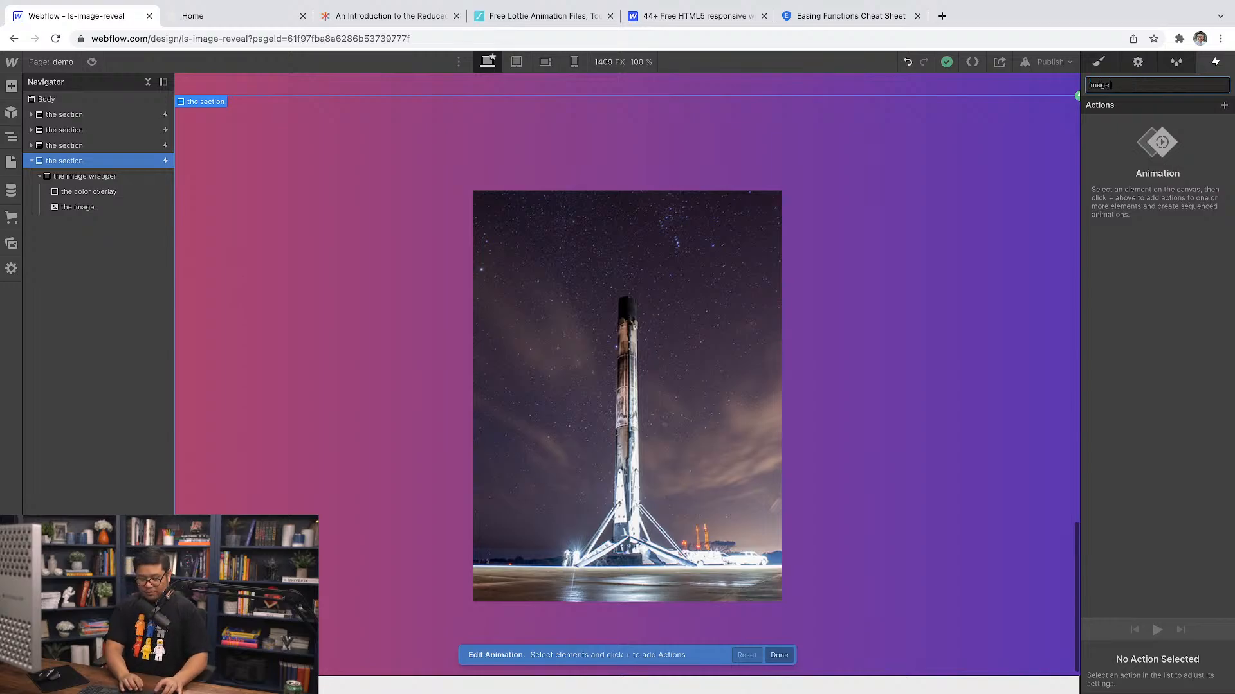
type("reveal")
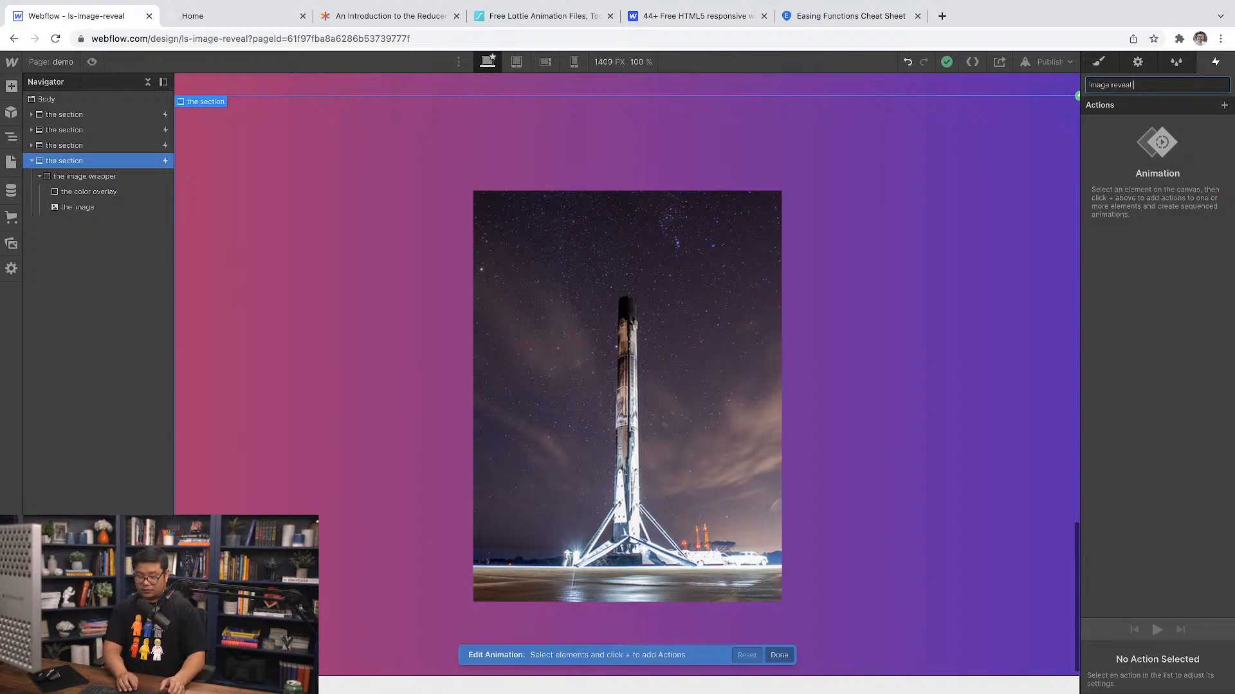
key("Return")
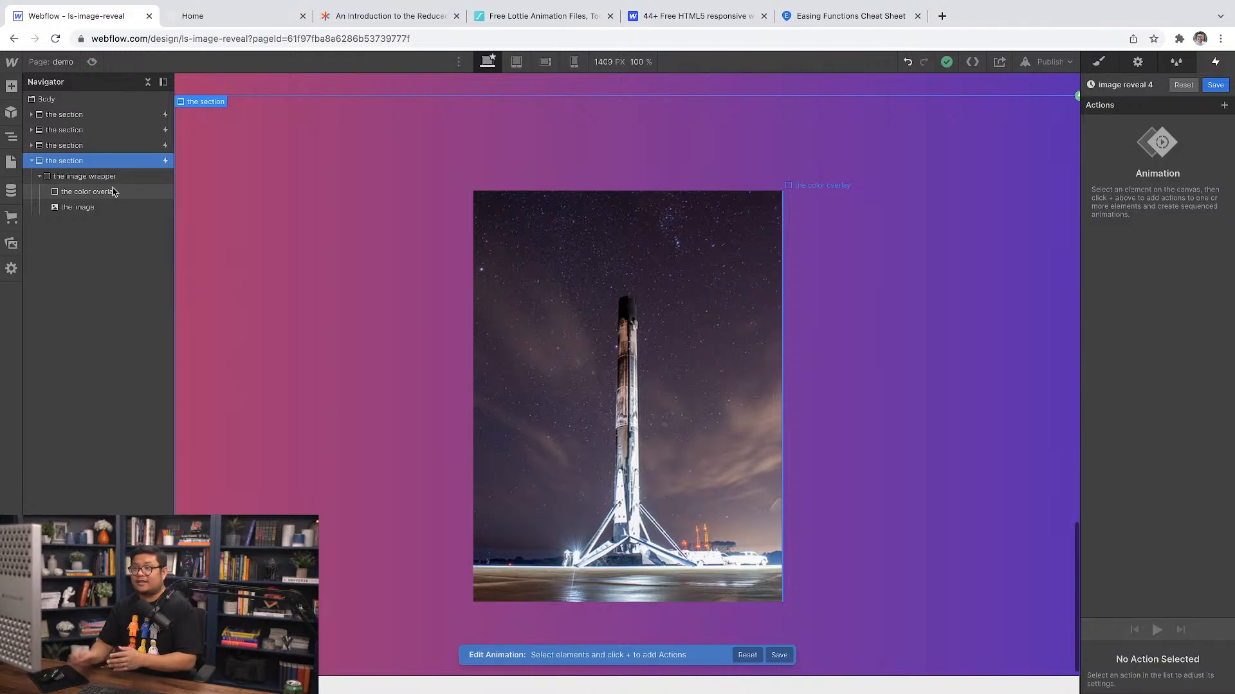
Step: Add a Size action for the color overlay as an initial state with a width of 100%
left_click(114, 192)
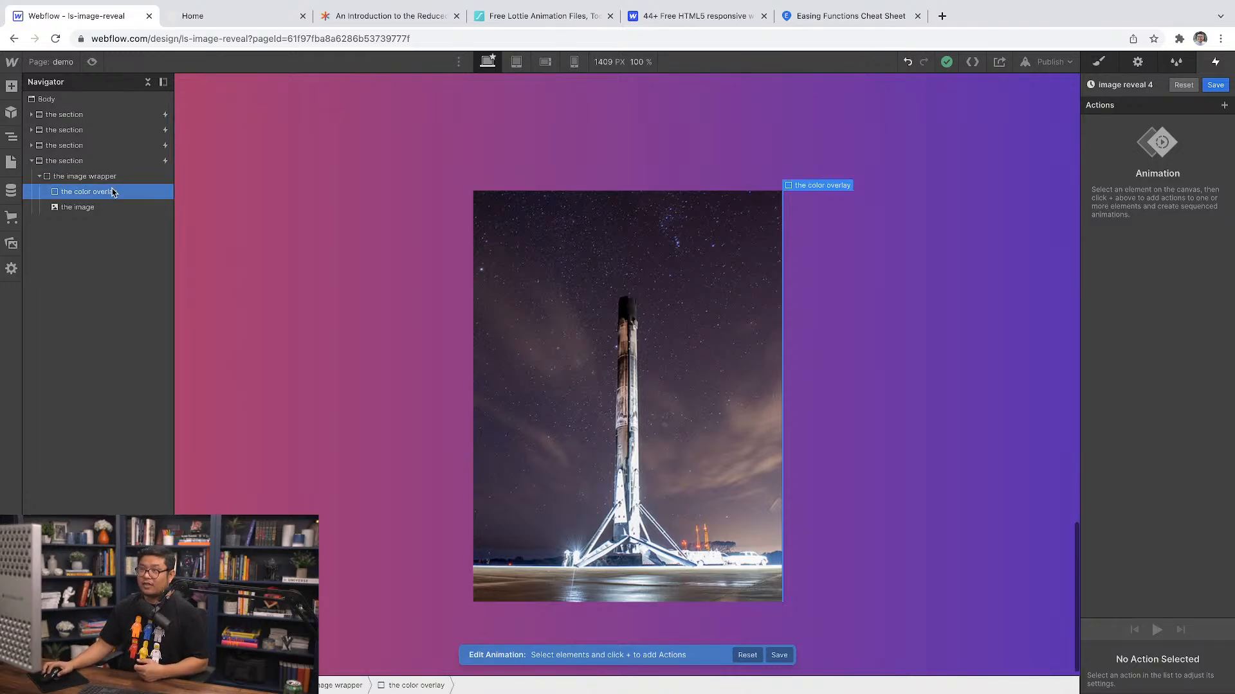
left_click(1224, 105)
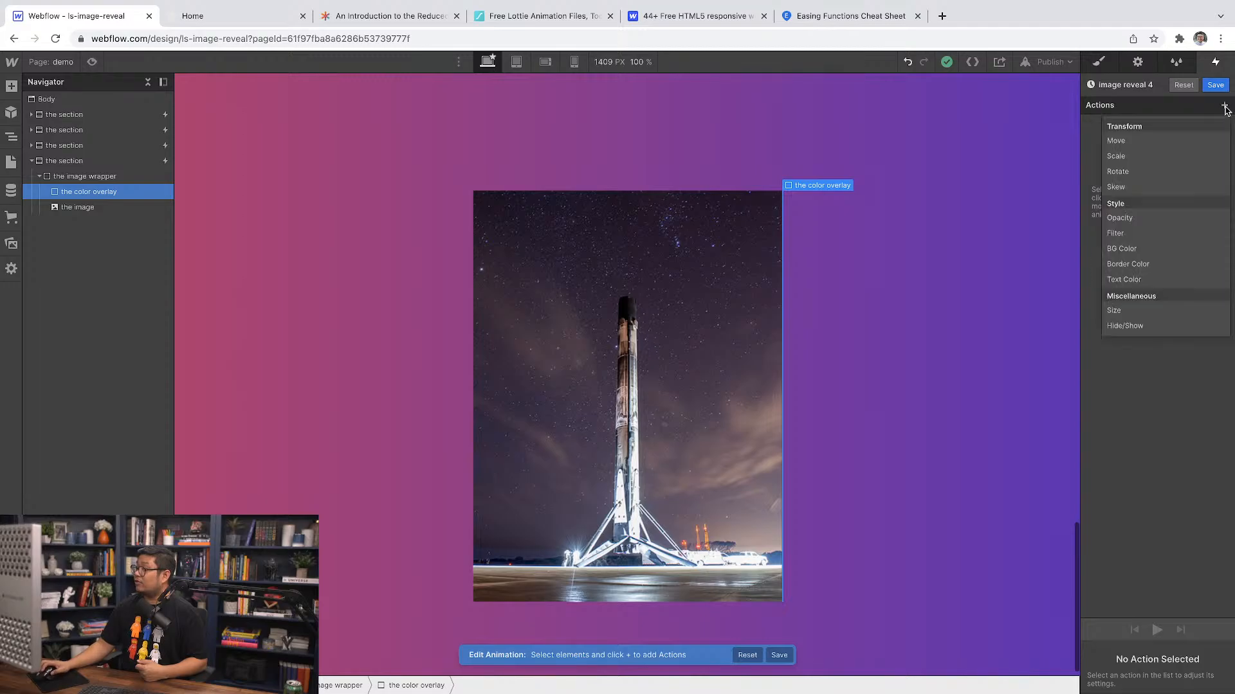
left_click(1115, 311)
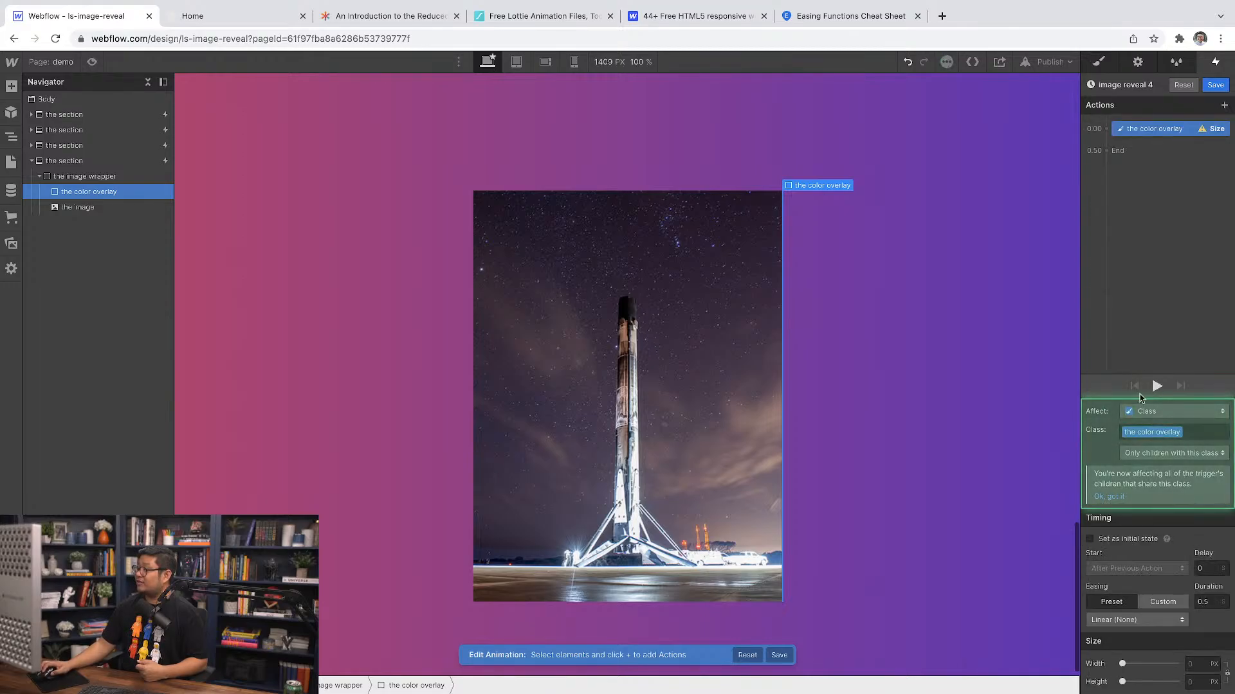
left_click(1125, 542)
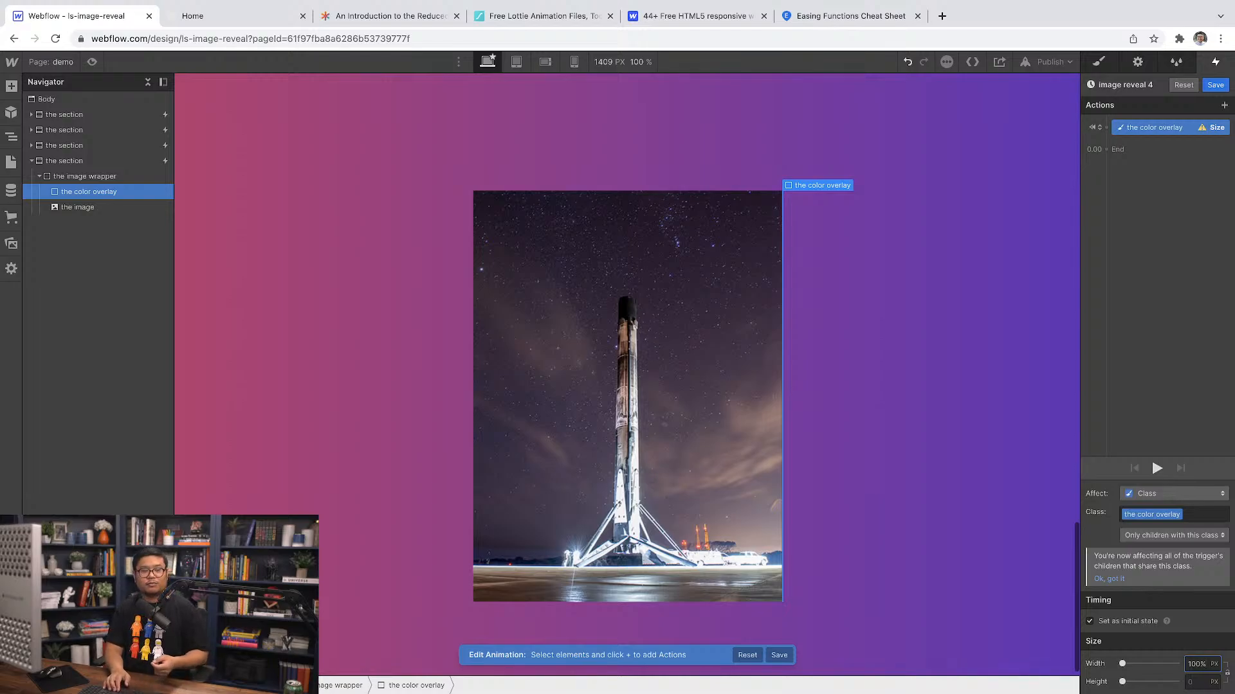
key("Return")
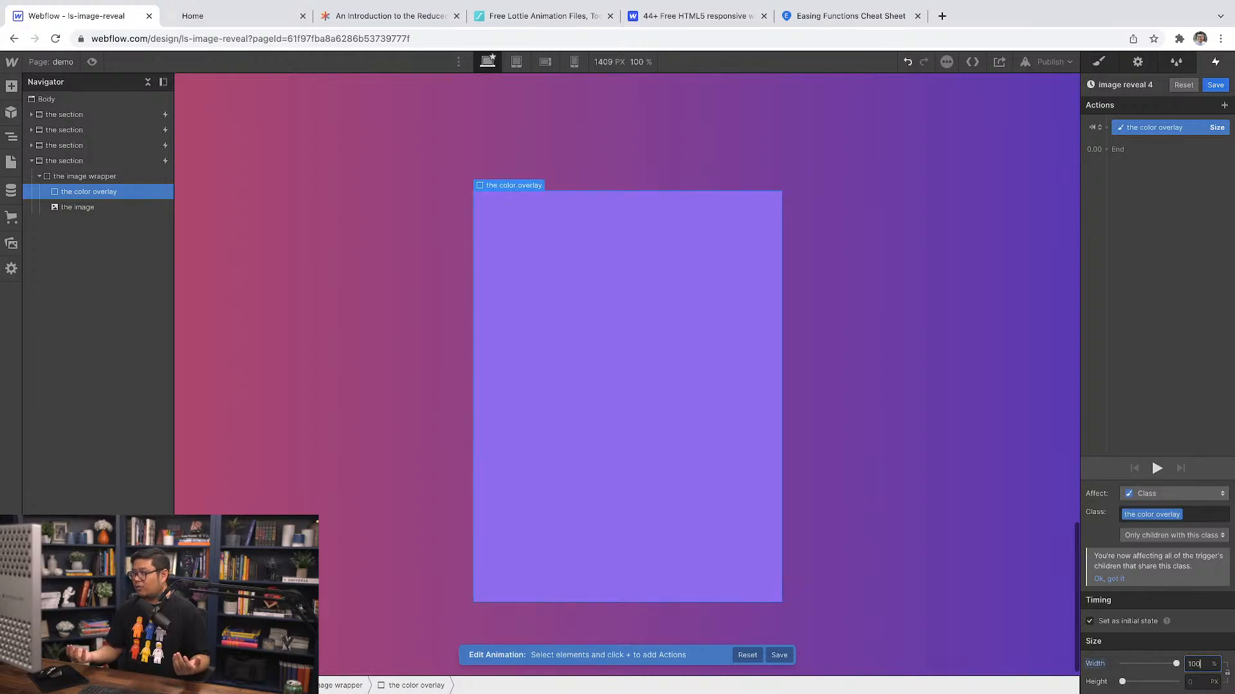
Step: Add a second Size action that shrinks the color overlay's width to 0% and play the animation
left_click(1119, 149)
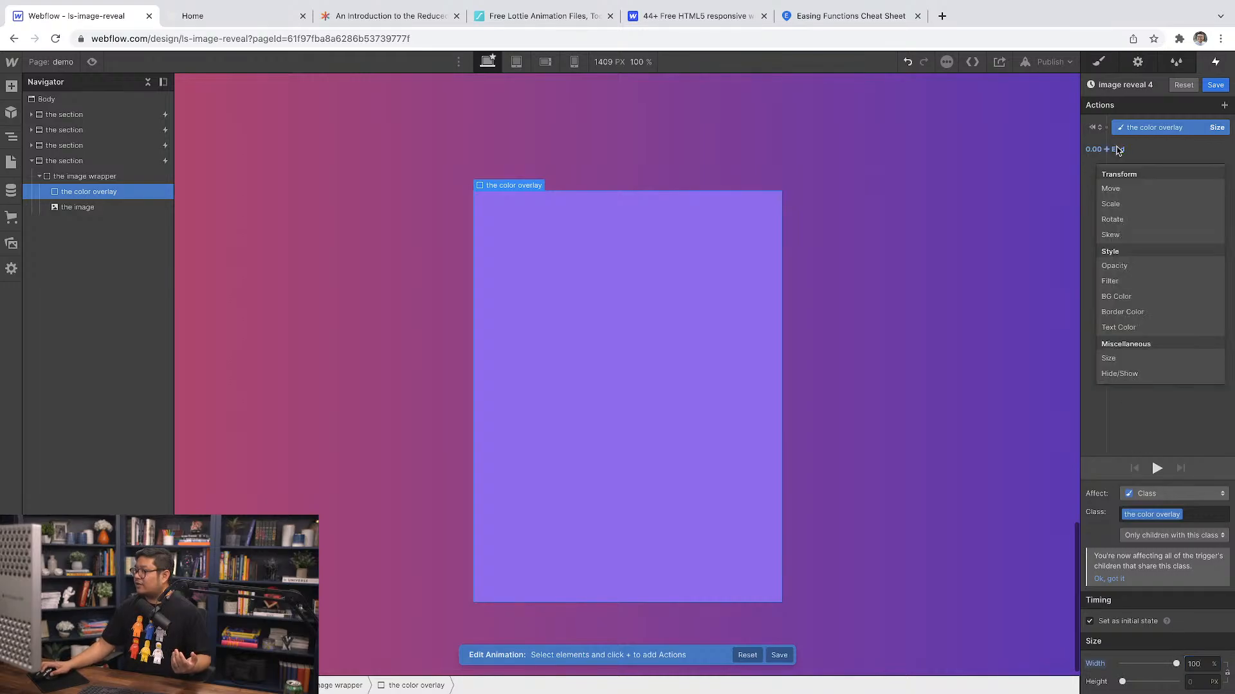
left_click(1140, 355)
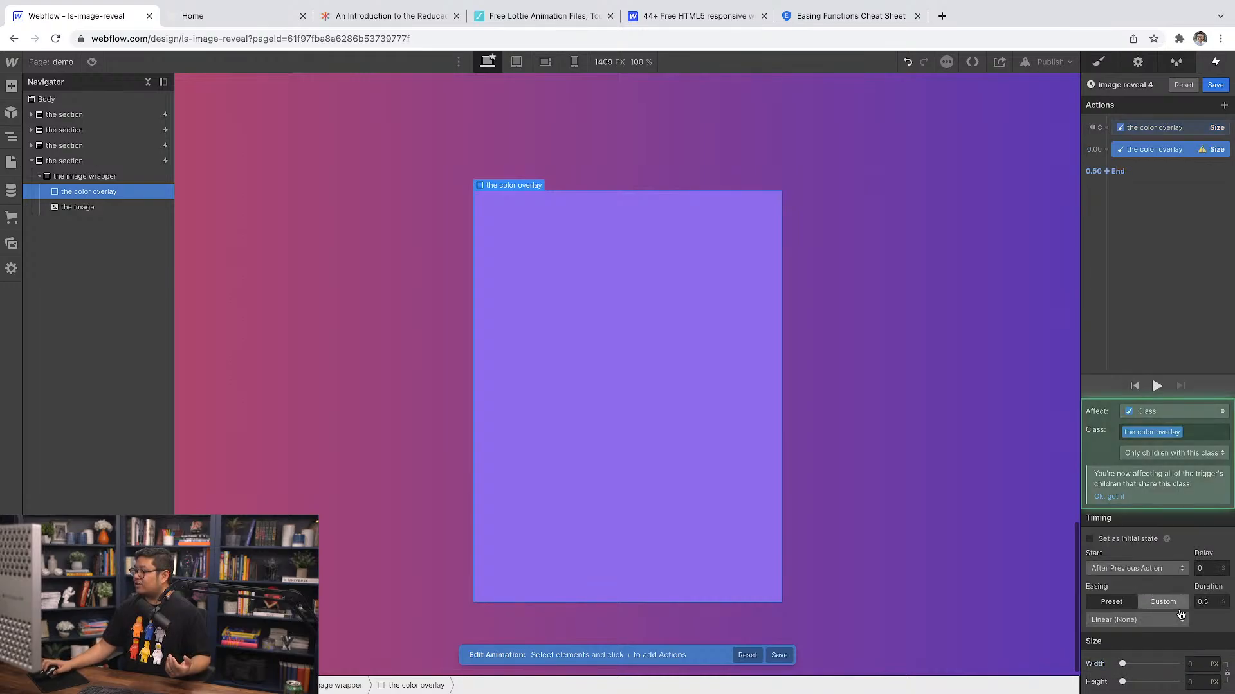
left_click(1199, 663)
type("0%")
key("Return")
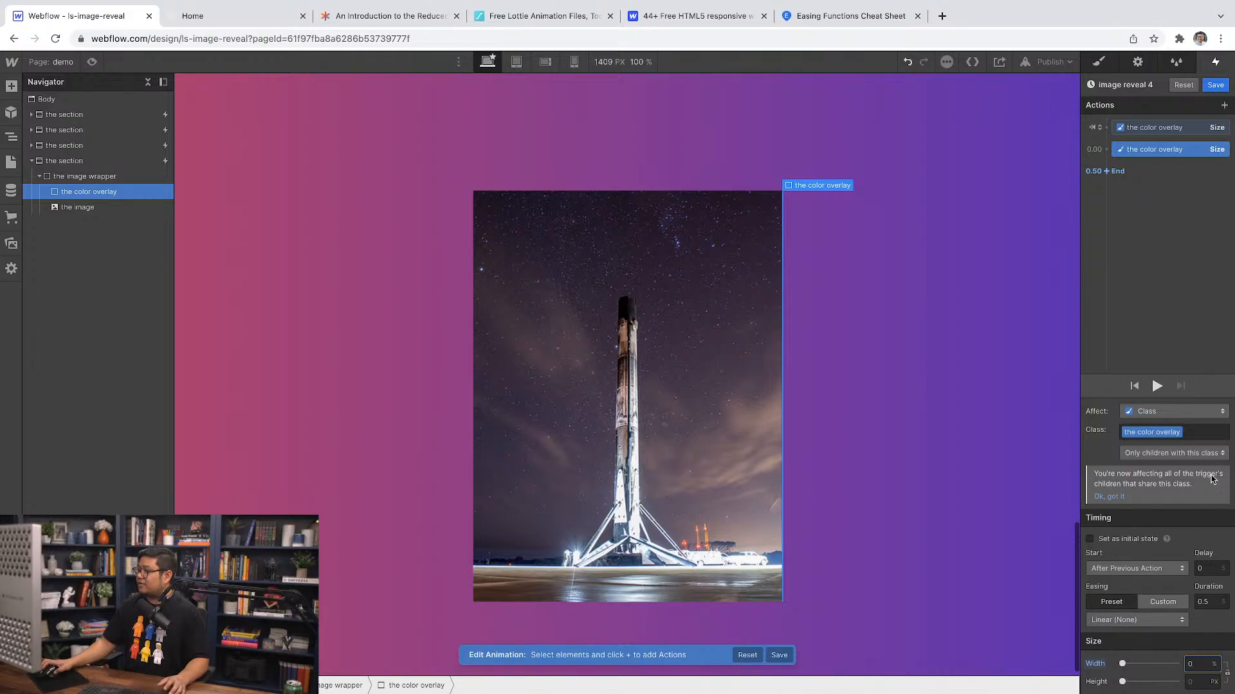
left_click(1158, 386)
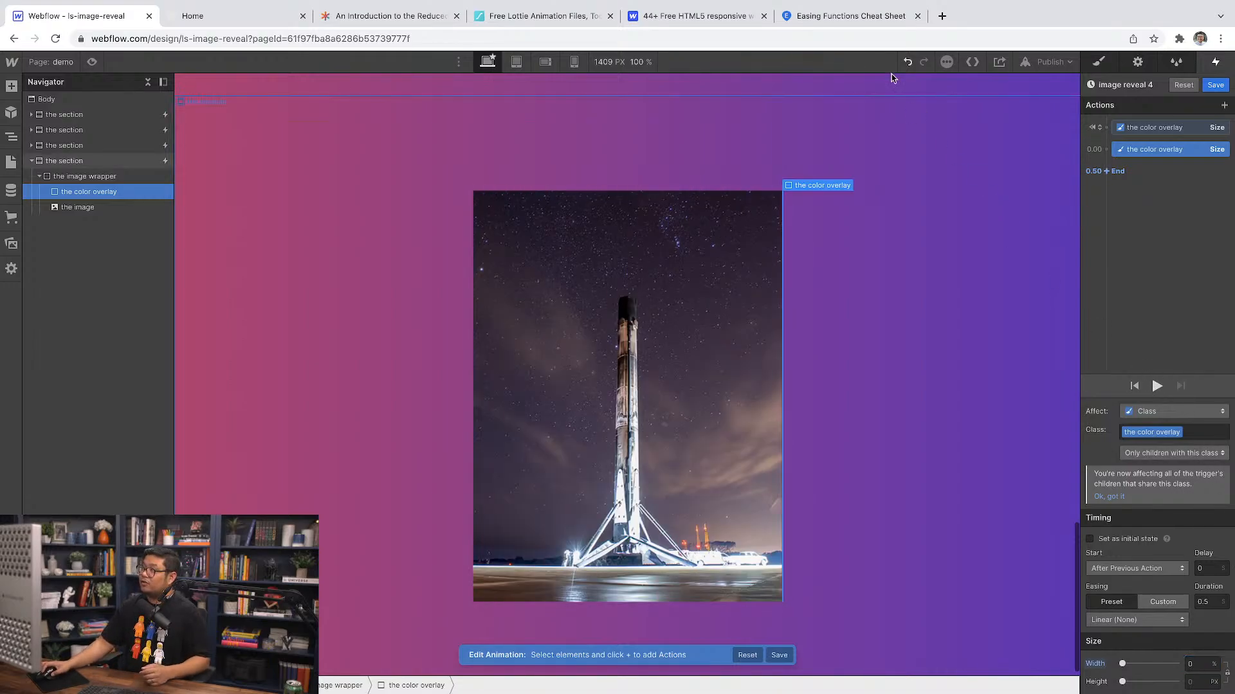
Step: Consult the easing curves on easings.net, and give the overlay's shrinking Size action In Out Cubic easing and a 0.75 s duration
left_click(858, 19)
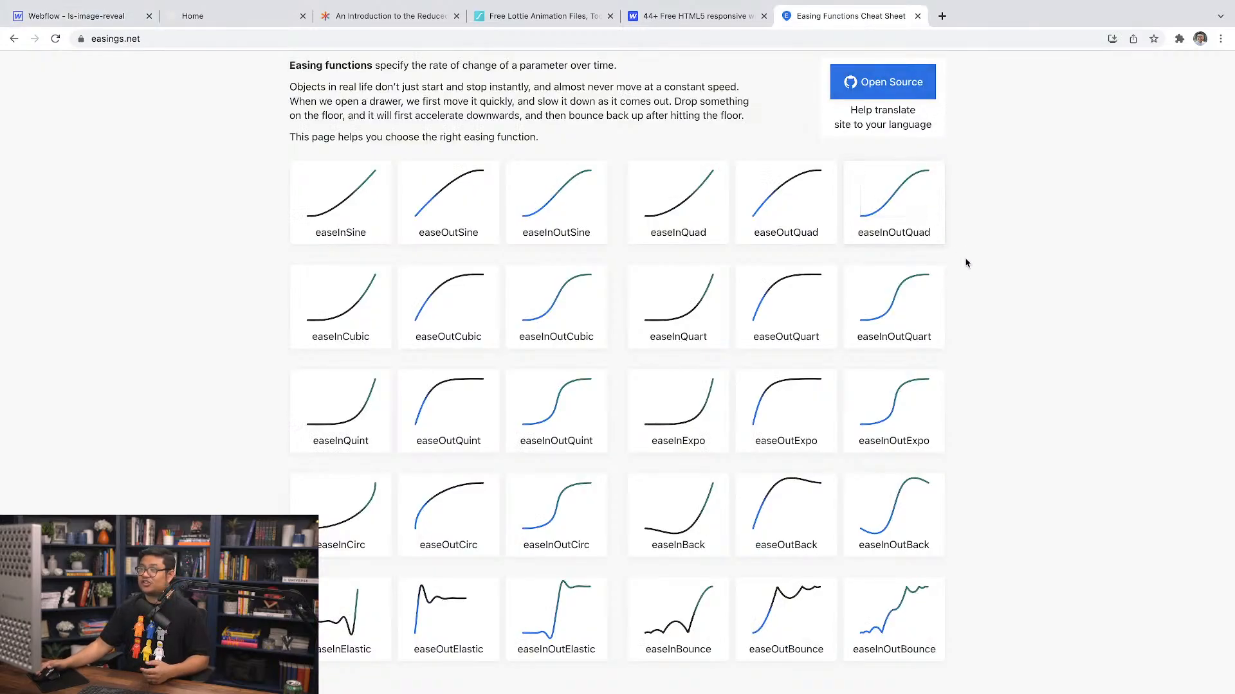
scroll(965, 263, "down", 1)
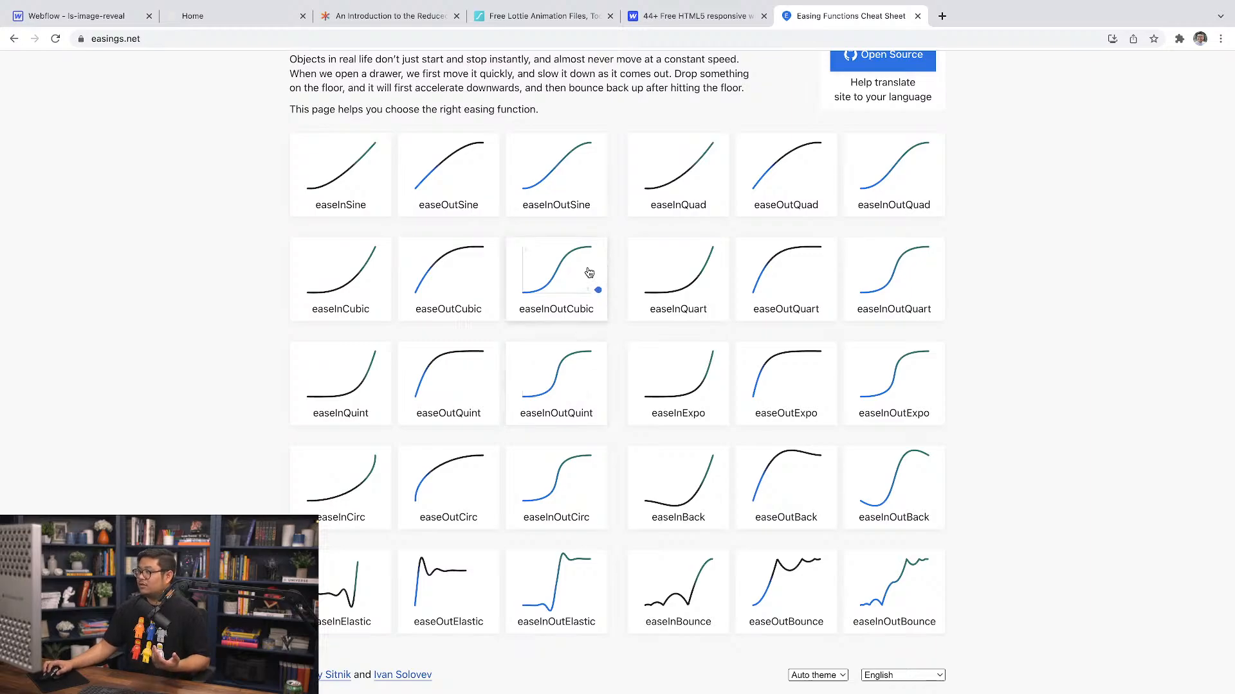
left_click(143, 19)
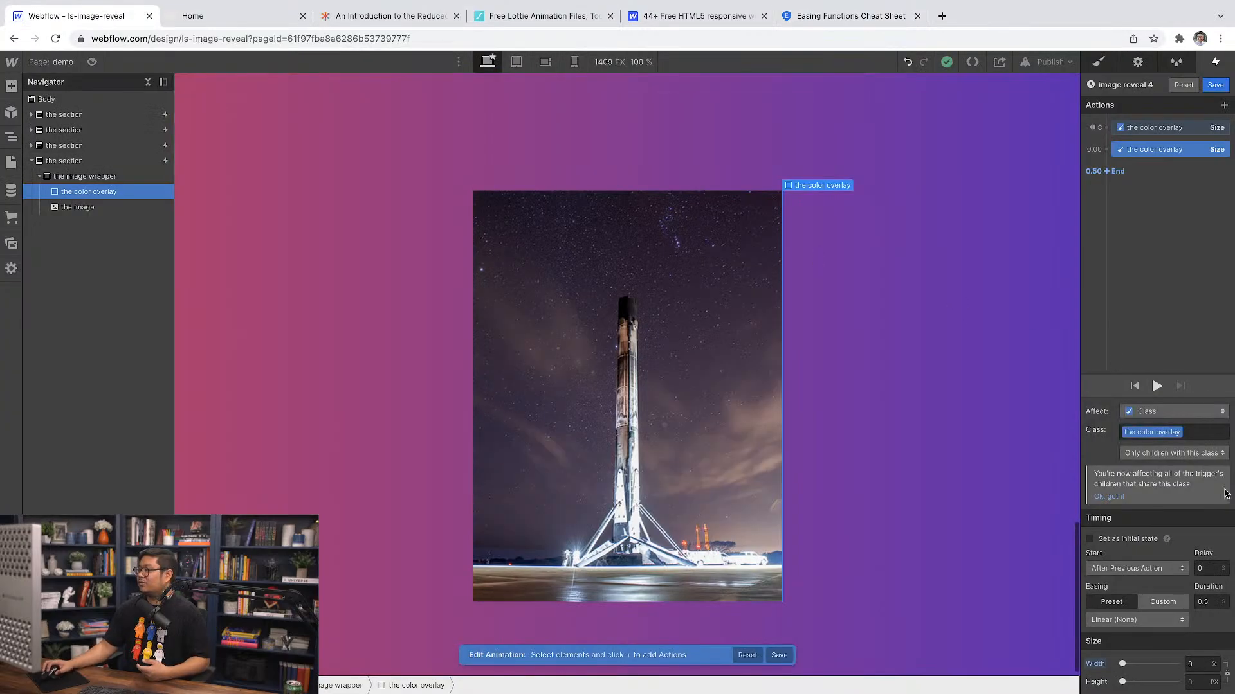
left_click(1116, 621)
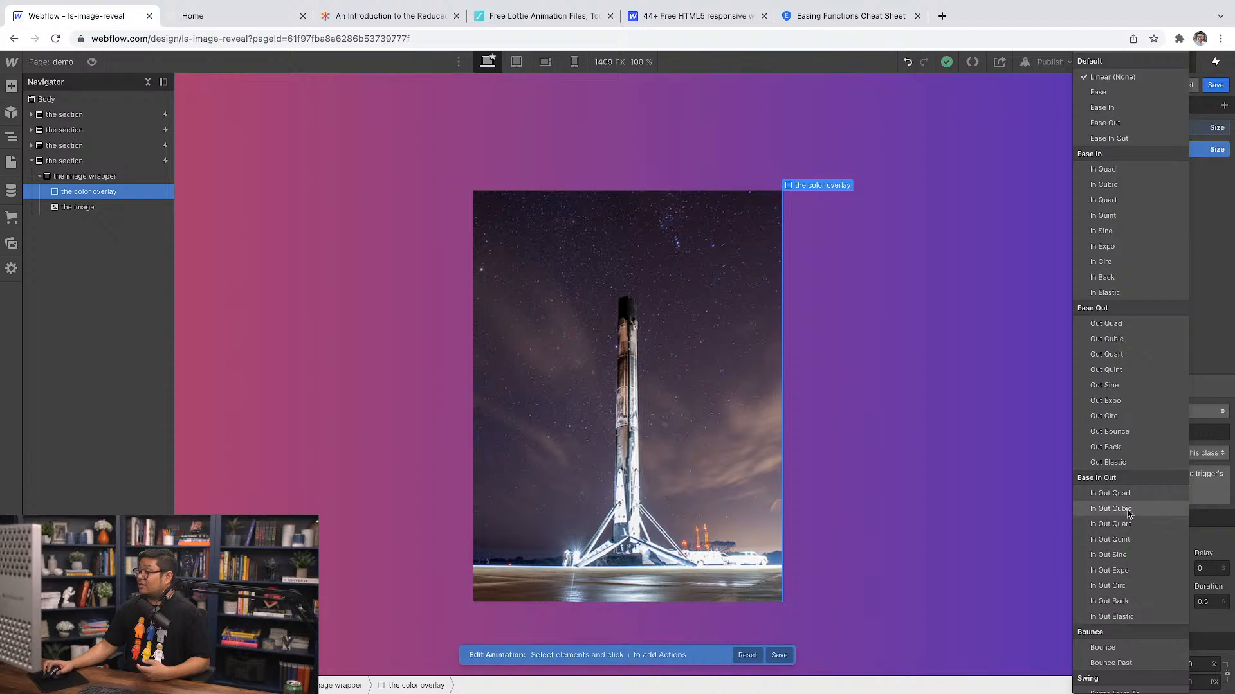
left_click(1128, 513)
double_click(1203, 603)
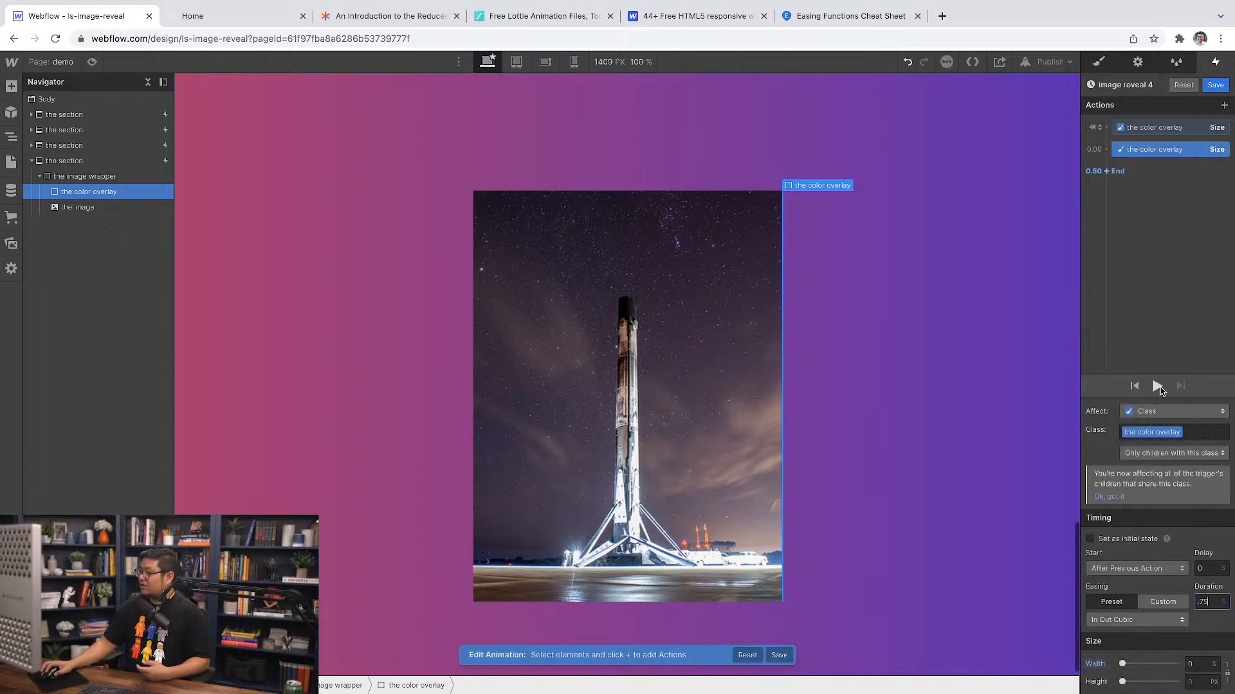
left_click(1158, 386)
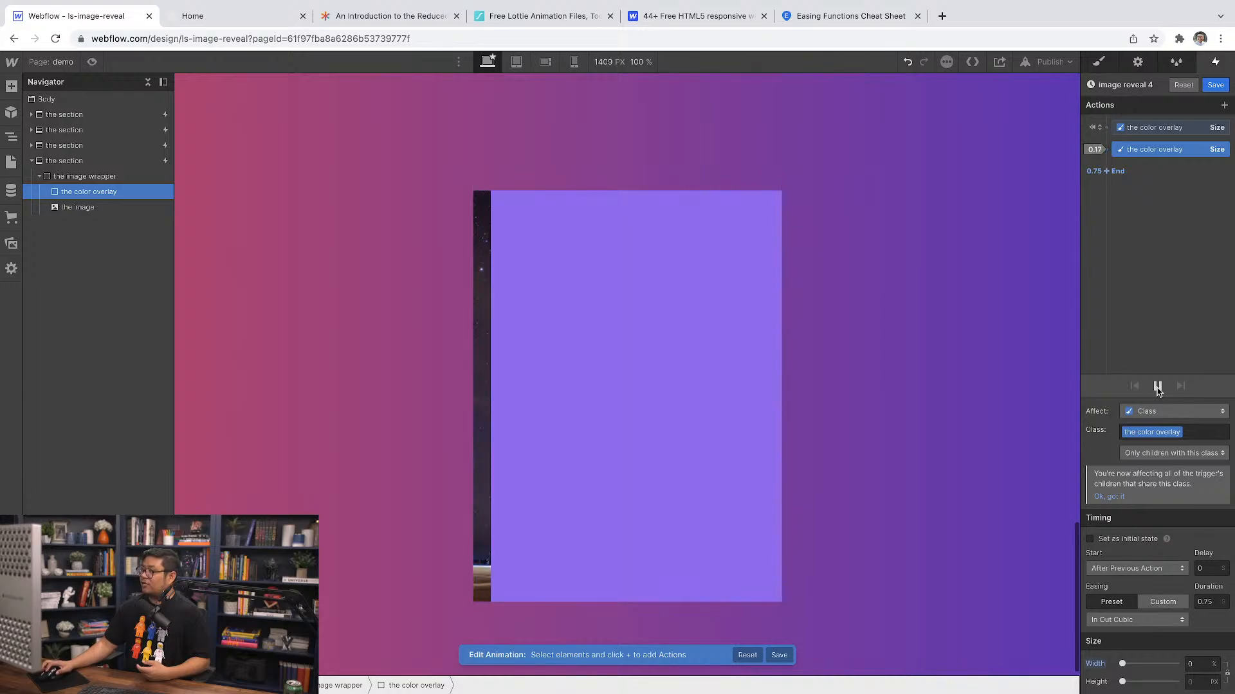
Step: Add a Scale action for the image to the initial state with a scale of 1.5
left_click(120, 212)
left_click(1106, 127)
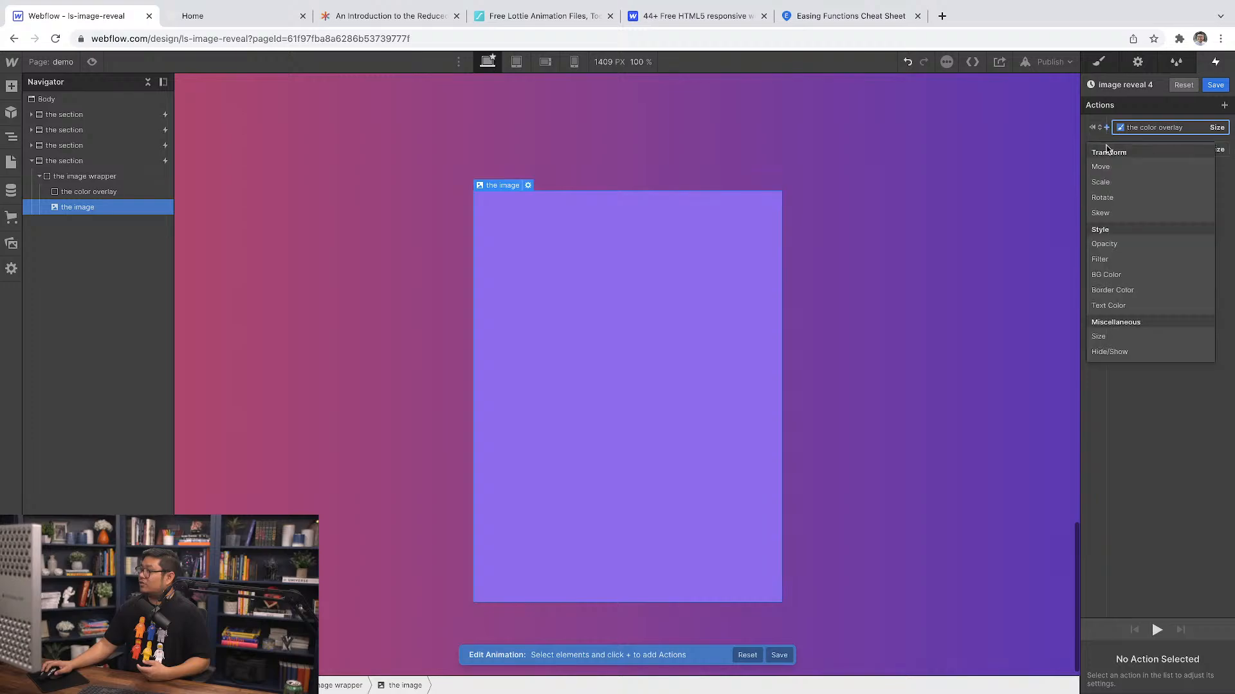
left_click(1101, 182)
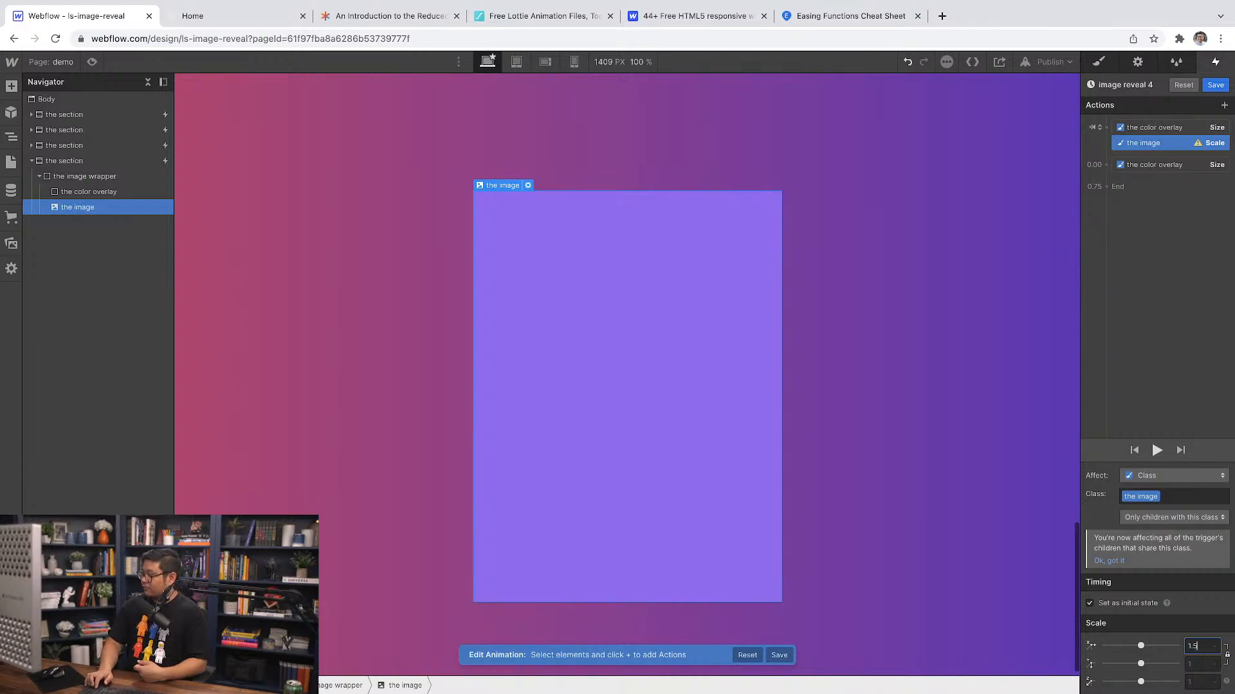
key("Return")
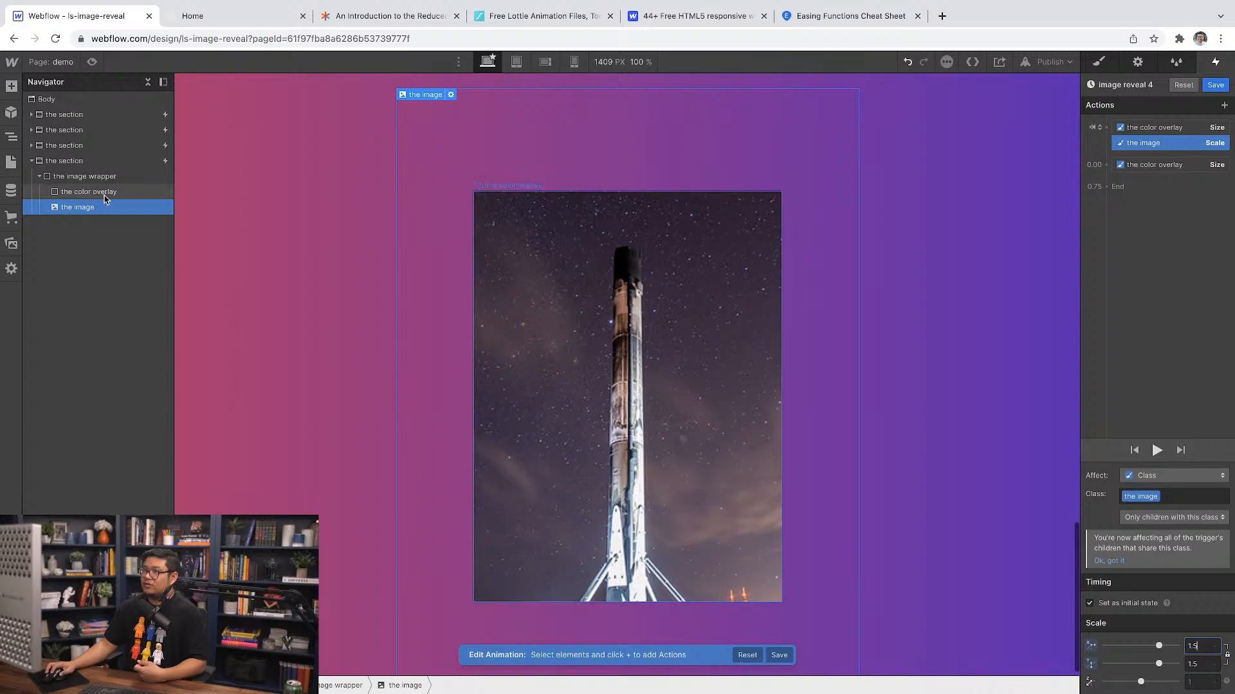
Step: Add a Scale action returning the image to 1 alongside the overlay shrink, with In Out Cubic easing over 1 s, and preview it
left_click(1106, 166)
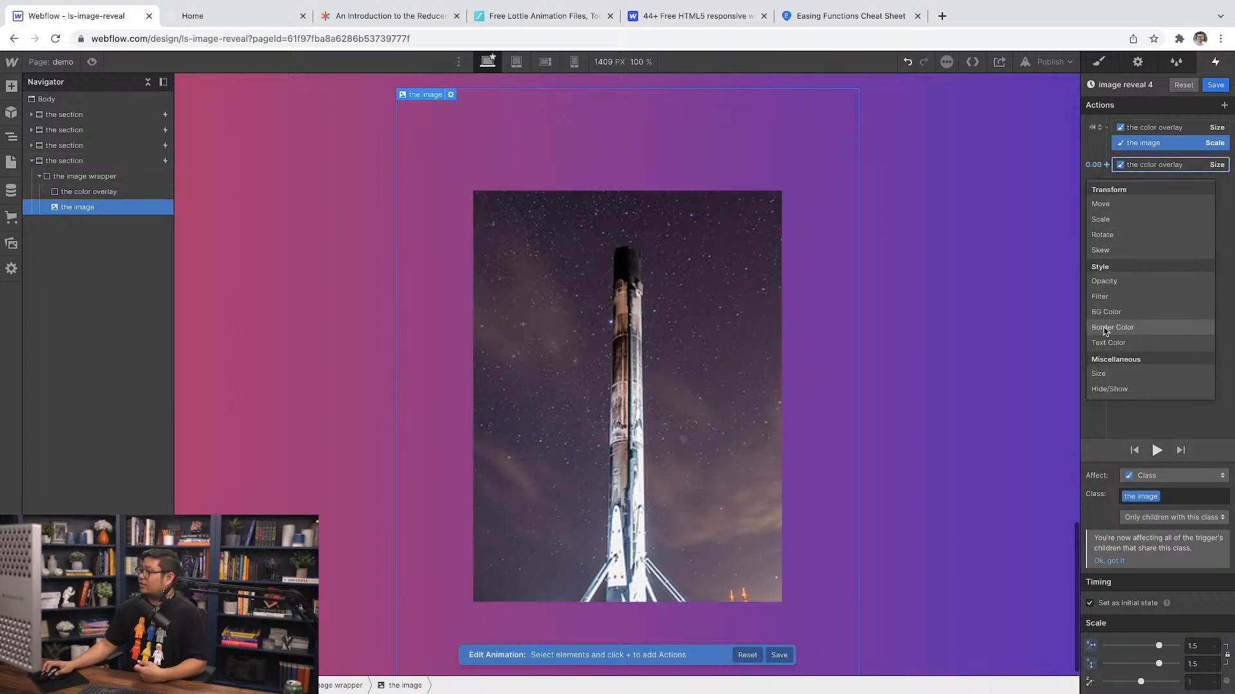
left_click(1101, 219)
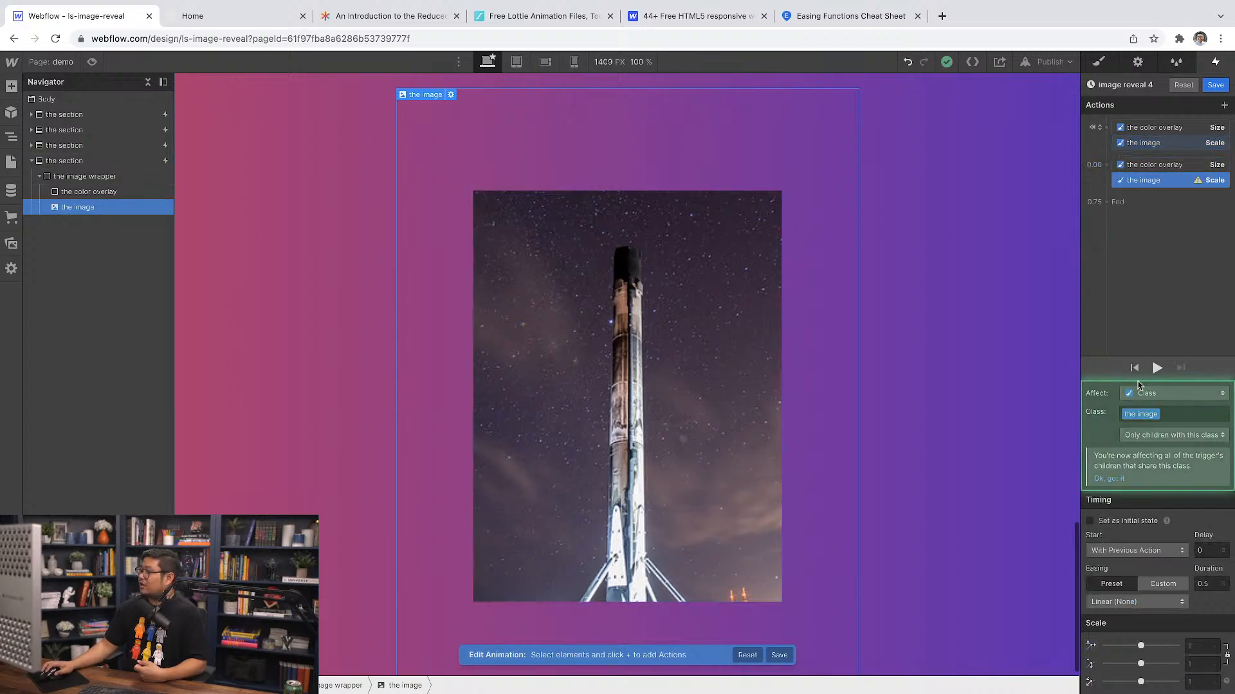
type("1")
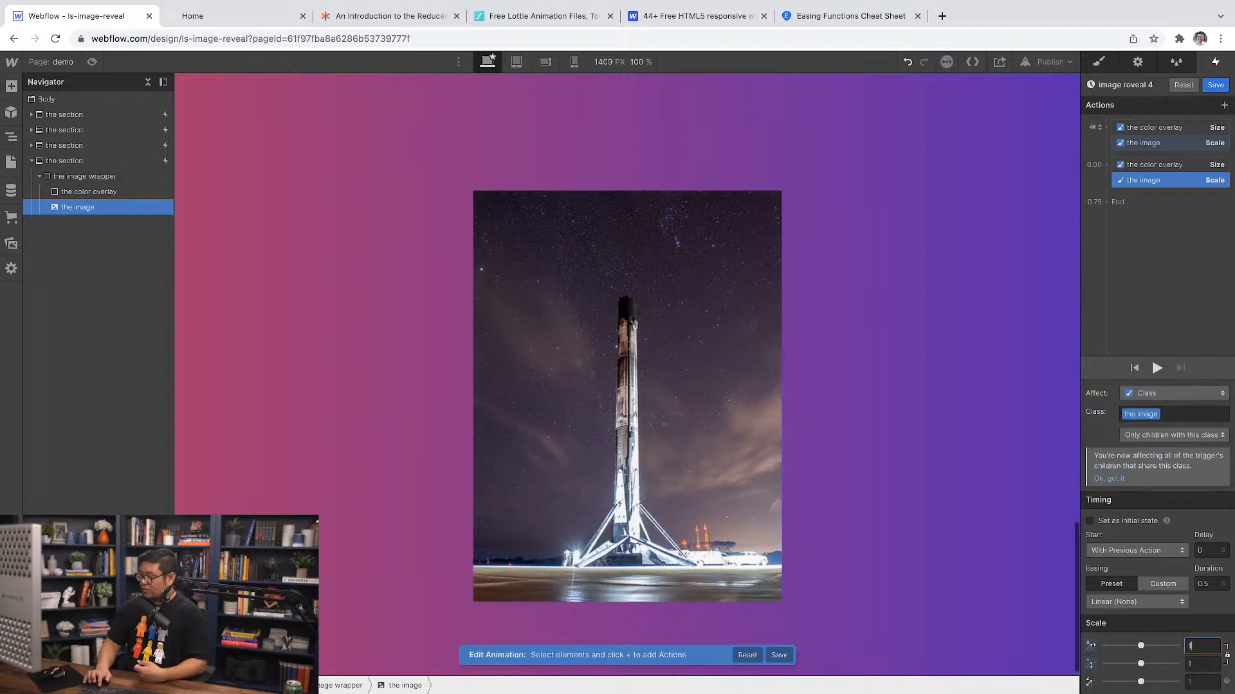
left_click(1136, 601)
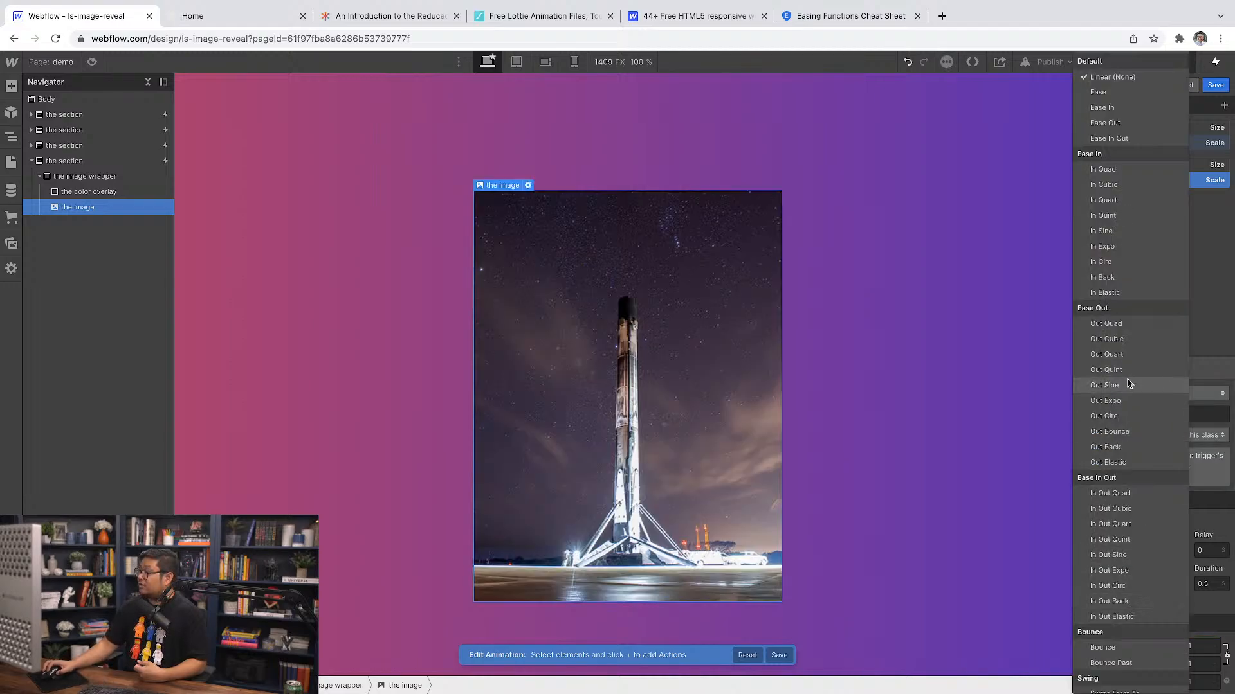
left_click(1125, 508)
type("1")
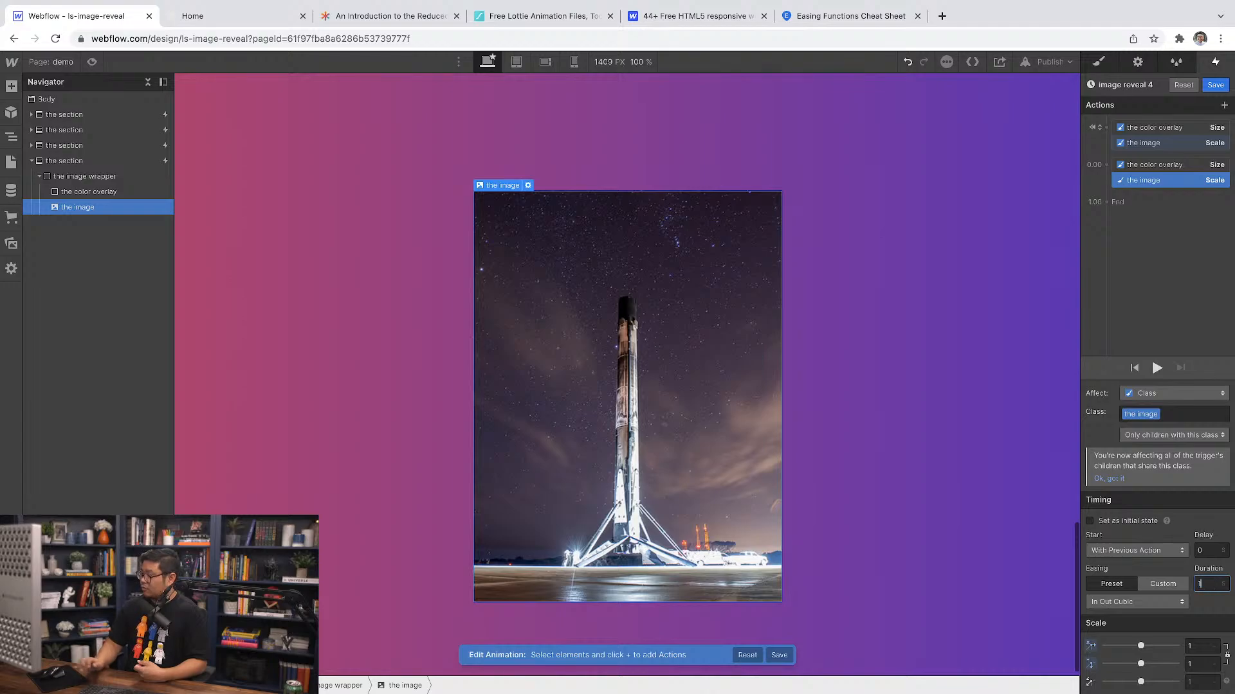
left_click(1157, 368)
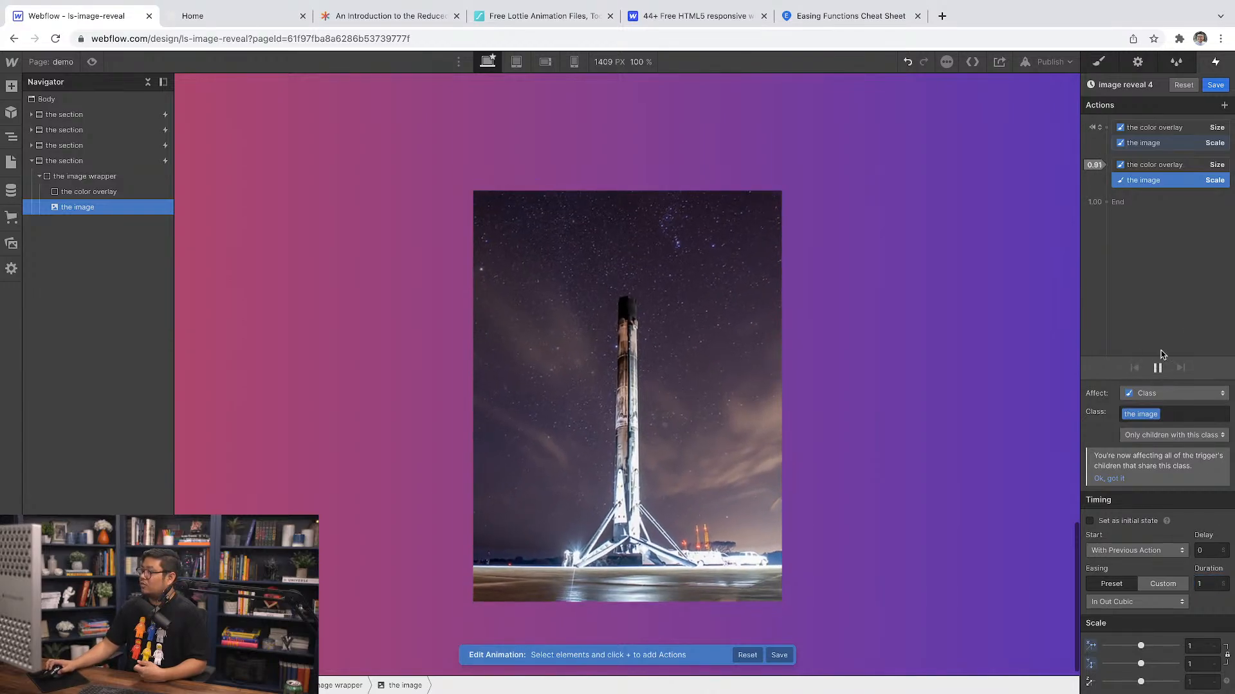
Step: Move the color overlay's initial Size action below the image's Scale action, try out its width slider and preview the page
left_click(1155, 166)
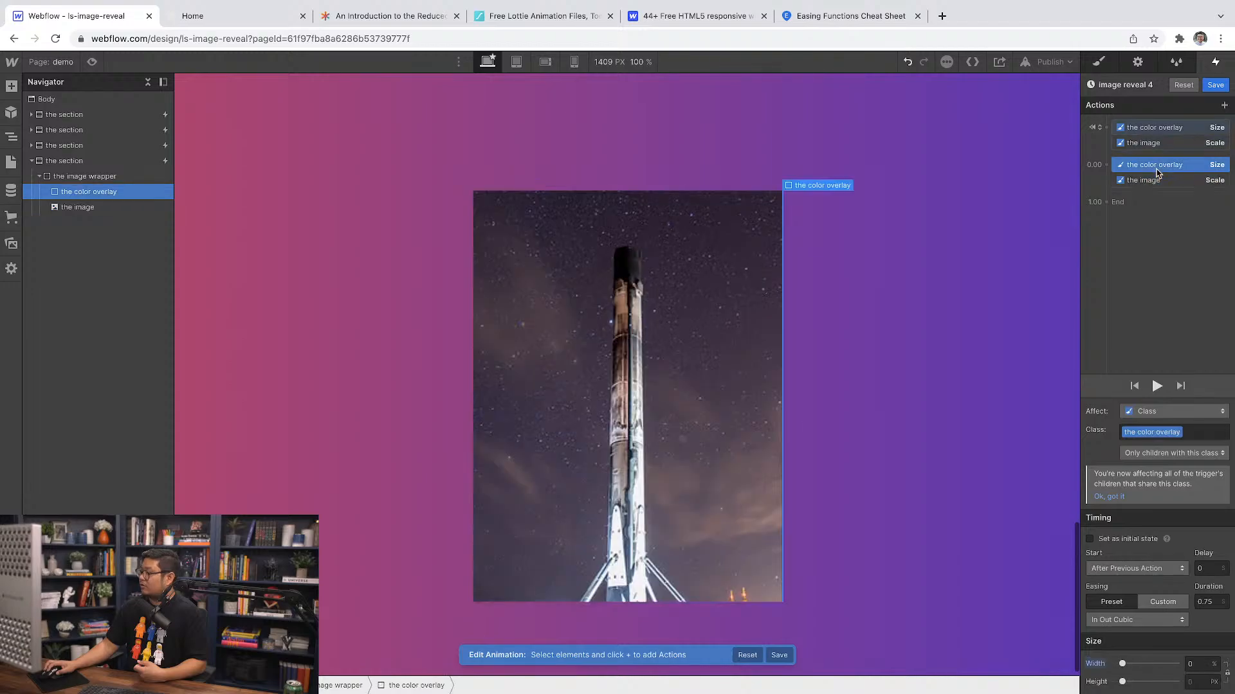
left_click(1157, 130)
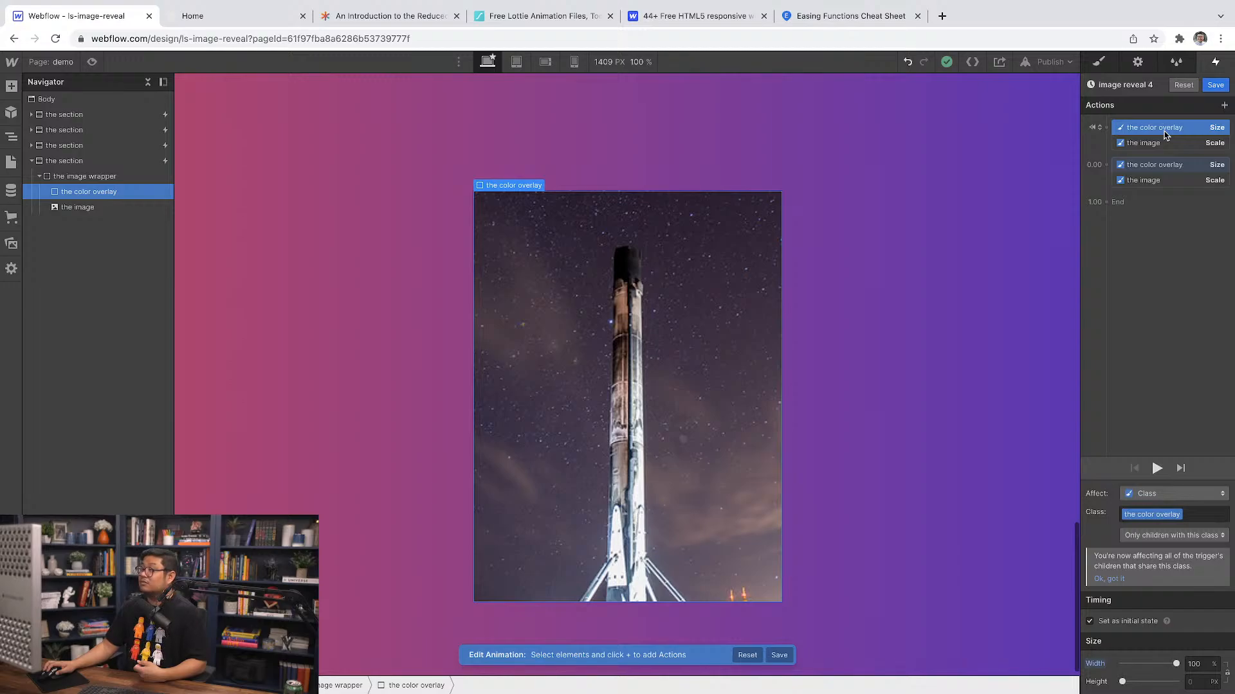
left_click_drag(1165, 134, 1166, 142)
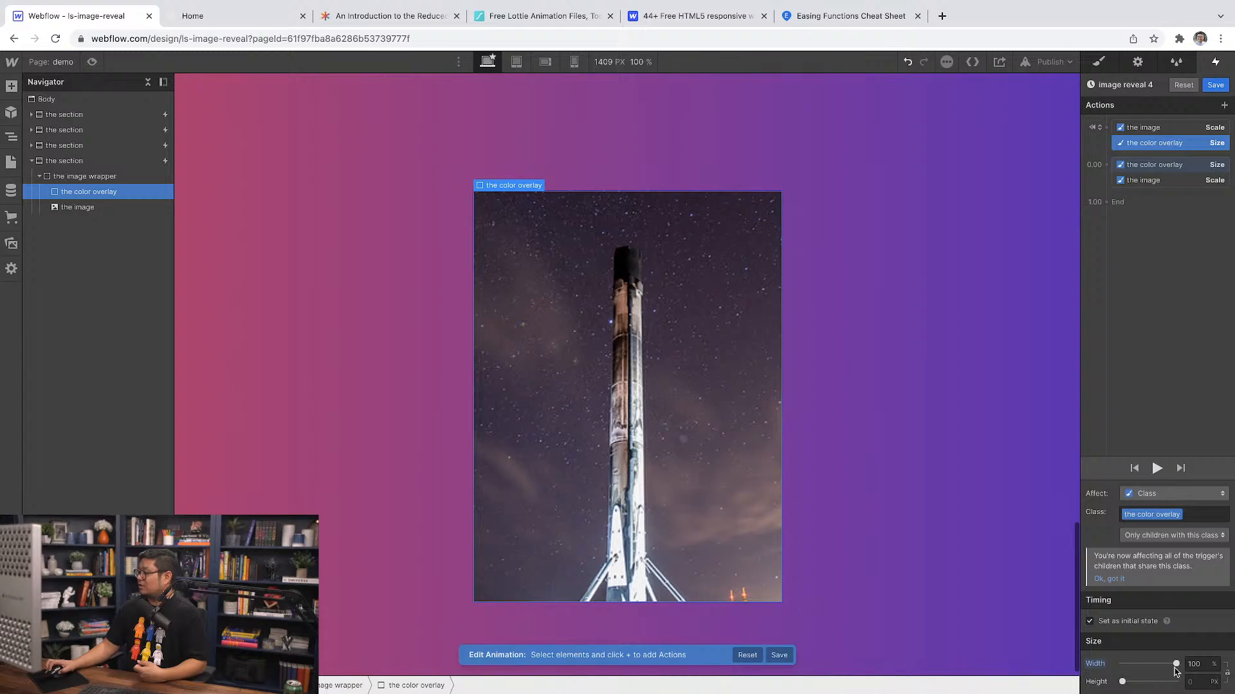
left_click_drag(1174, 669, 1096, 667)
left_click_drag(1195, 664, 1202, 660)
left_click(92, 61)
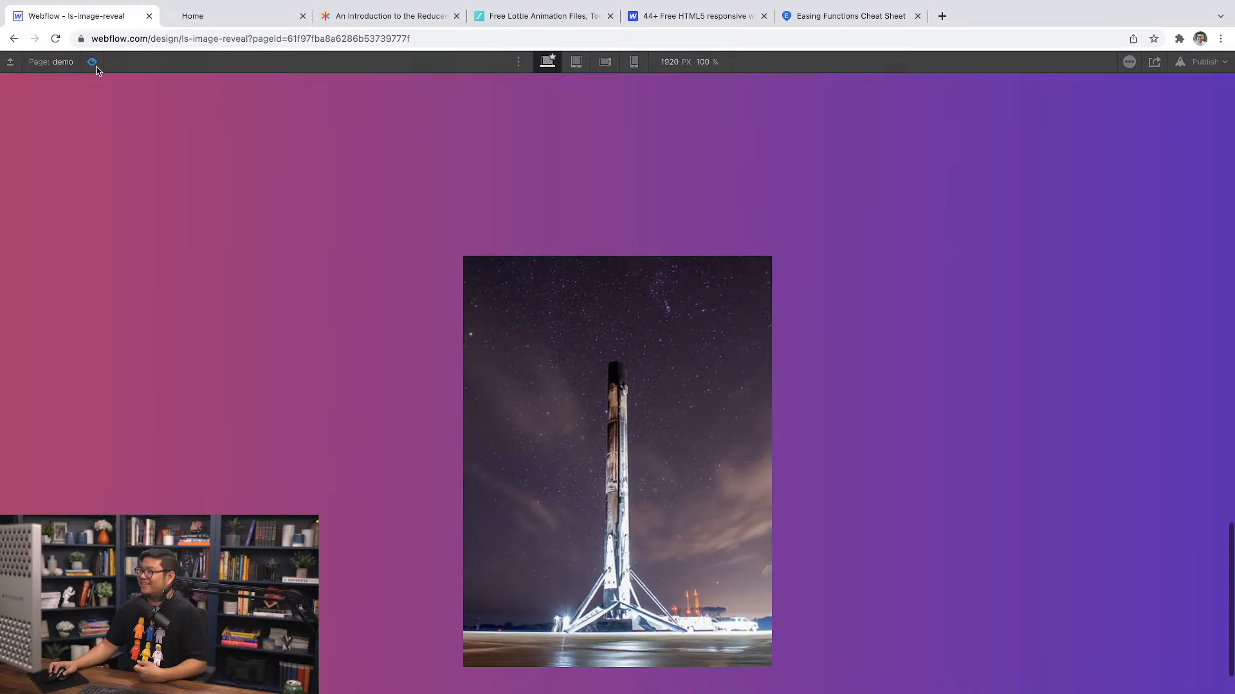
left_click(92, 61)
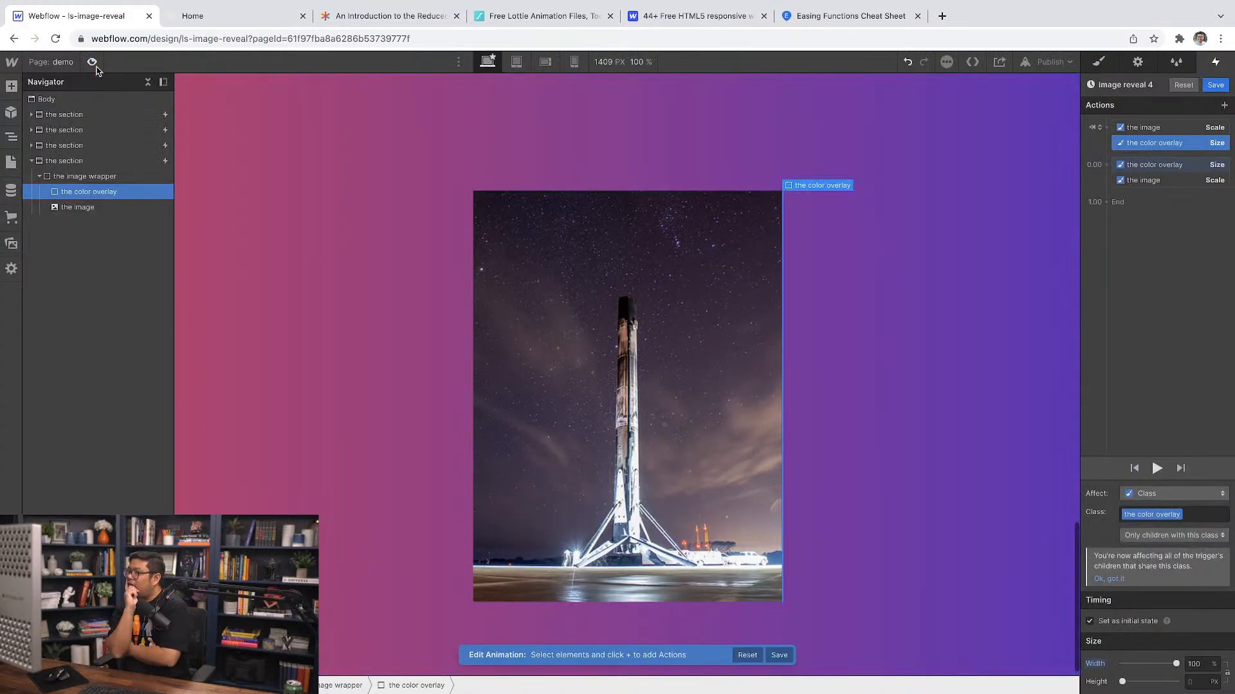
Step: Delete both Scale actions of the image from the animation and play the remaining overlay shrink
left_click(1167, 131)
key("Delete")
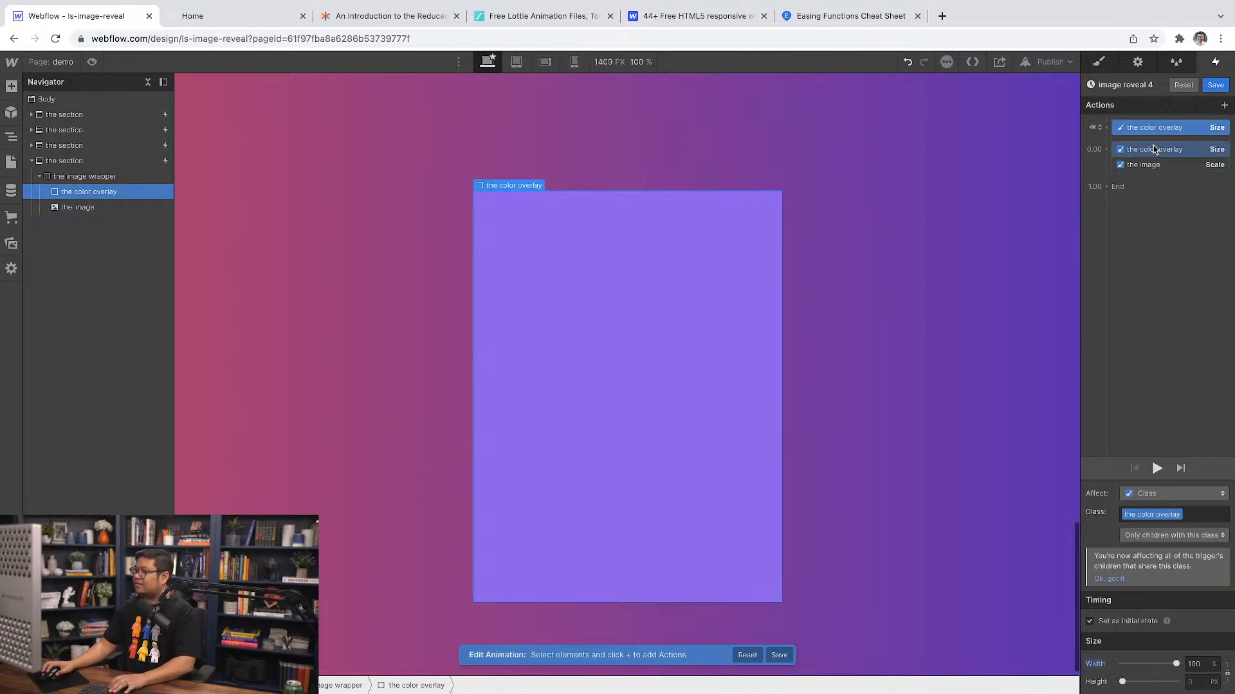
left_click(1151, 165)
key("Delete")
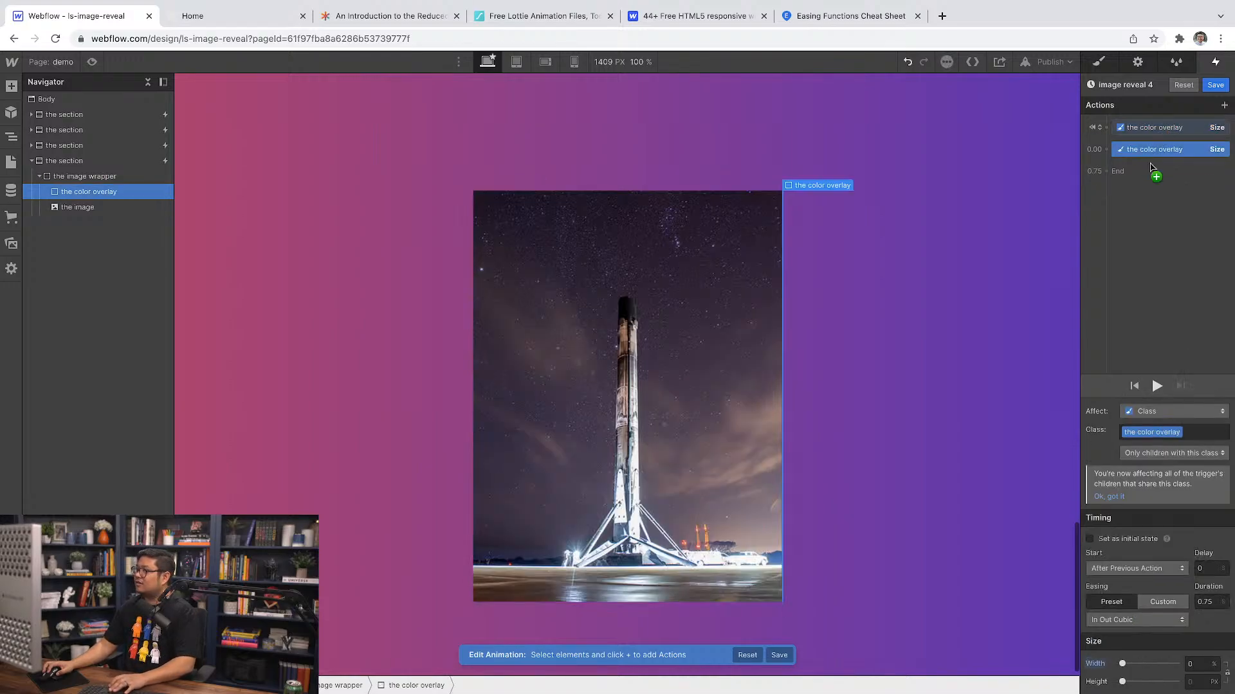
left_click(1157, 384)
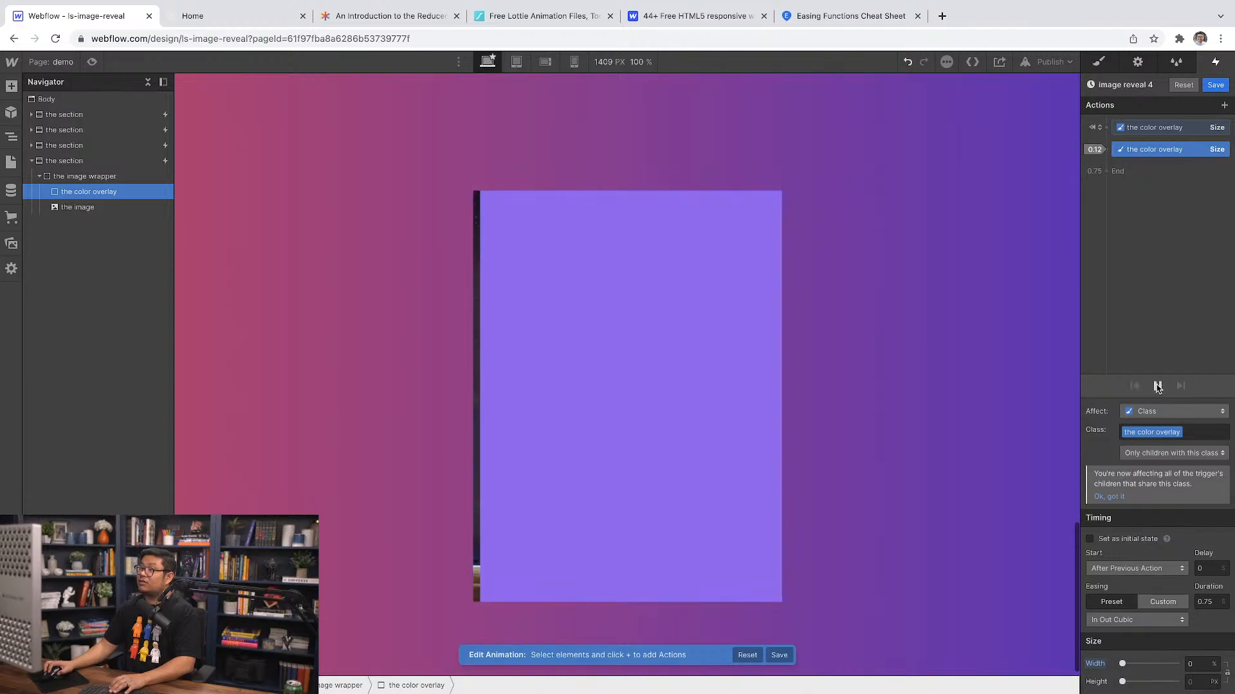
left_click(1157, 385)
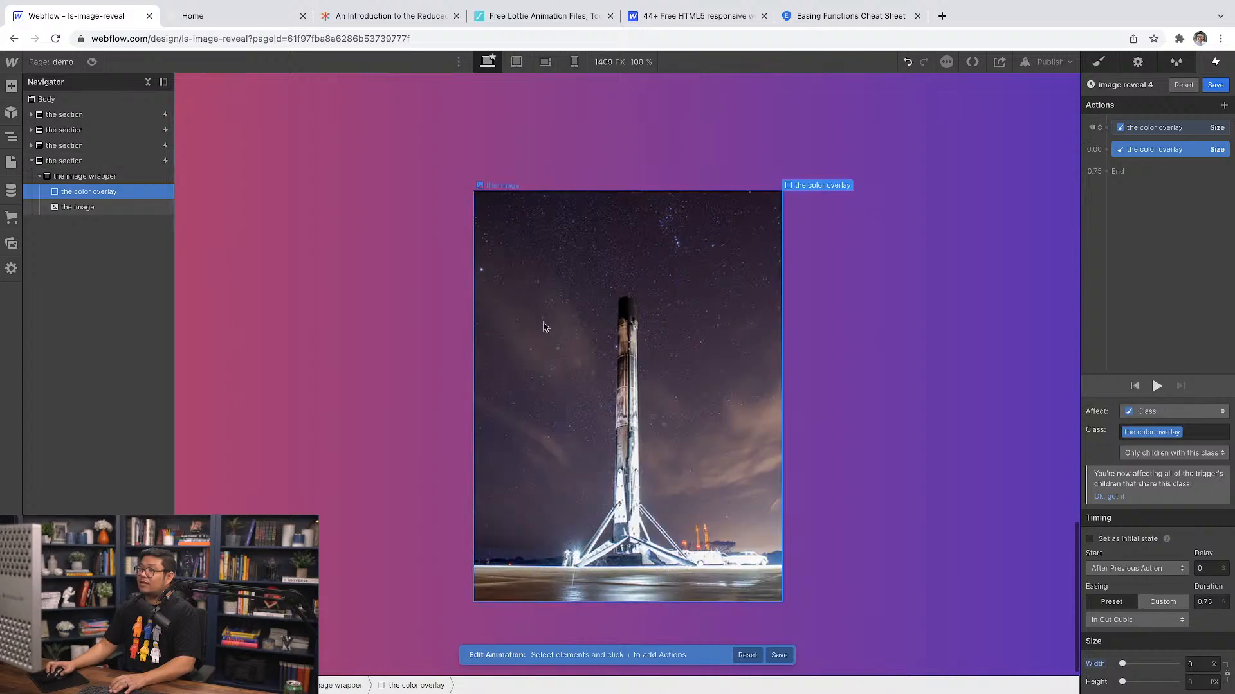
Step: Try an initial-state Scale action of 1.5 on the image and remove it again
left_click(112, 210)
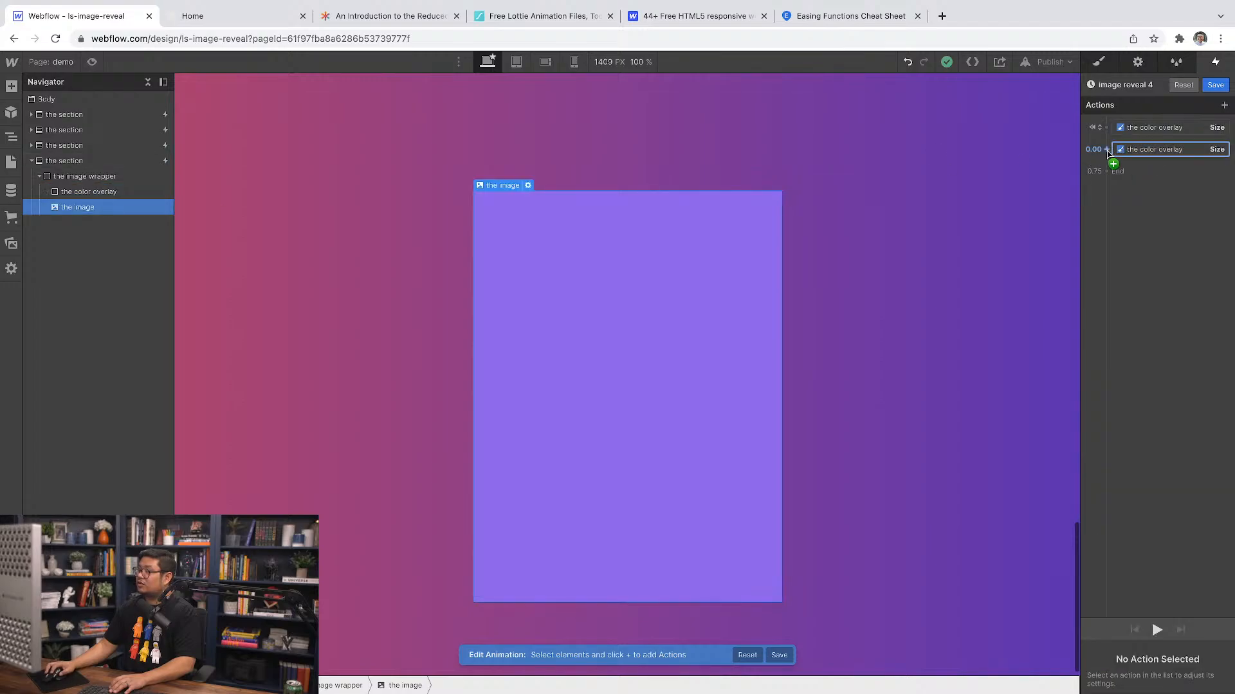
left_click(1106, 128)
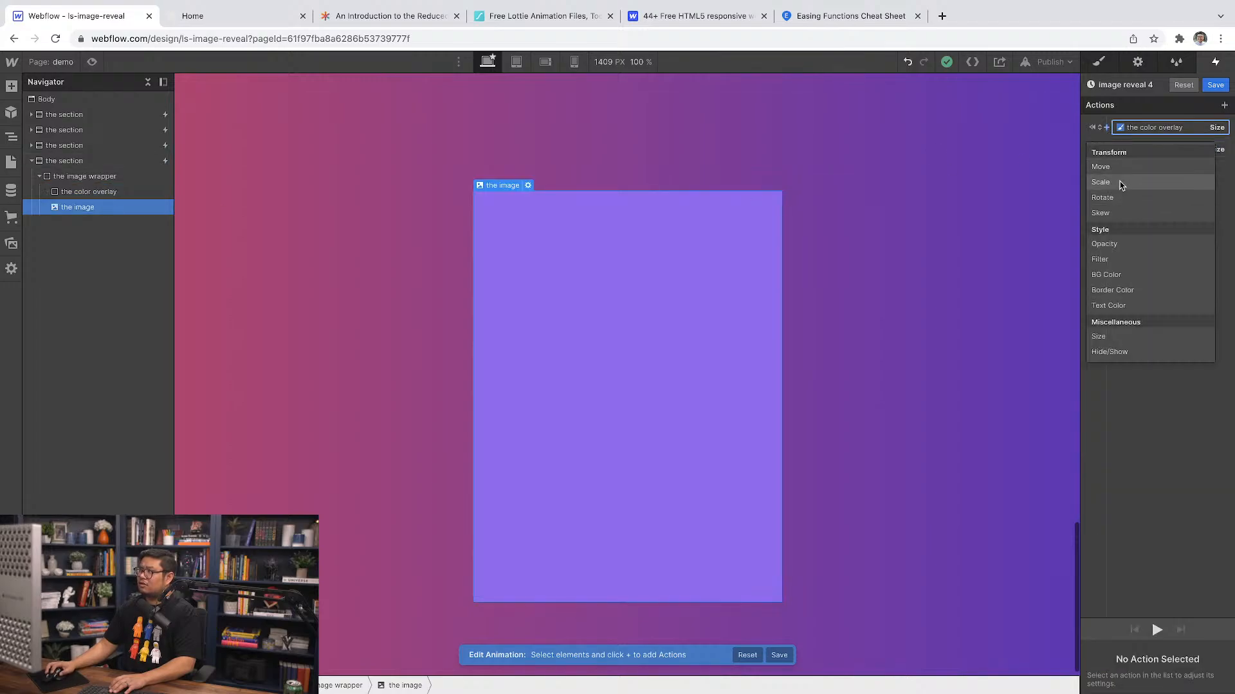
left_click(1100, 182)
left_click(1201, 647)
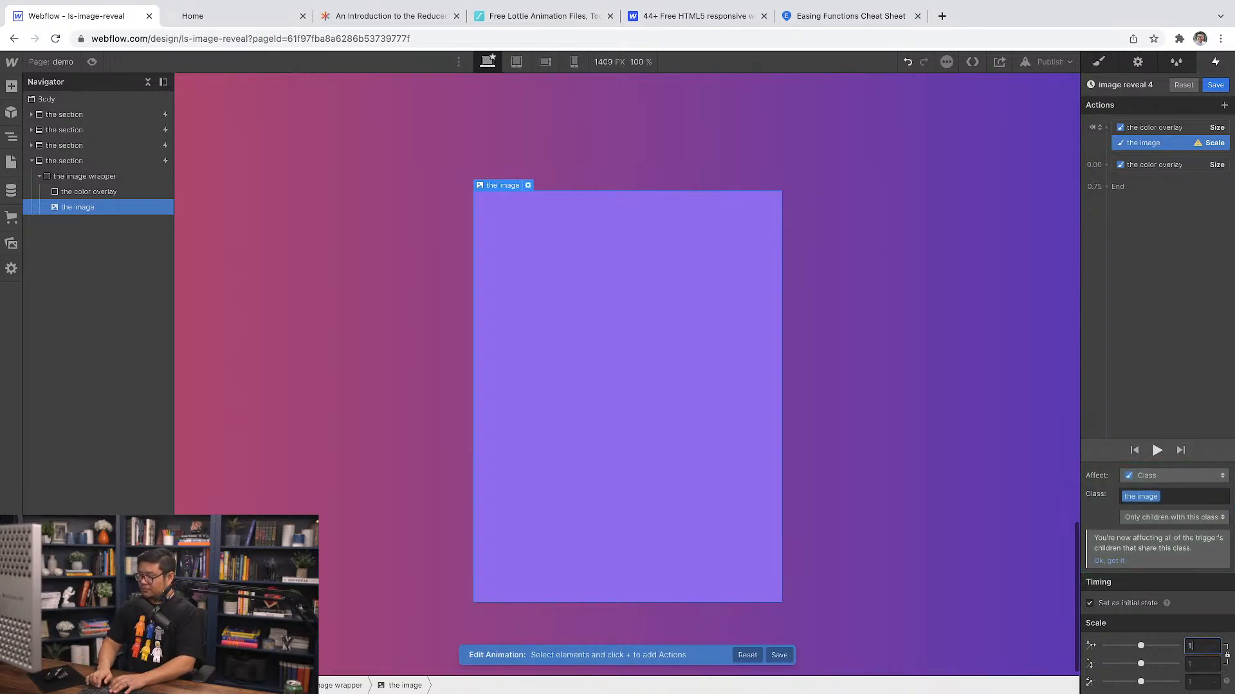
type(".5")
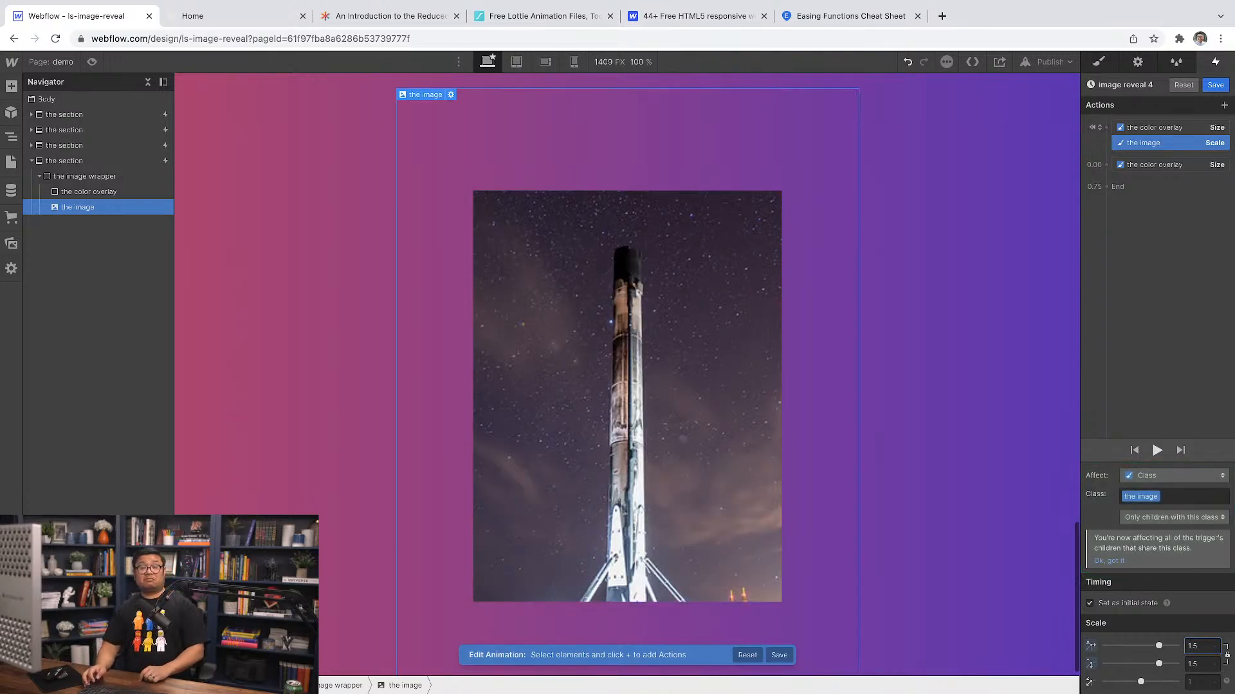
left_click(1169, 146)
key("Delete")
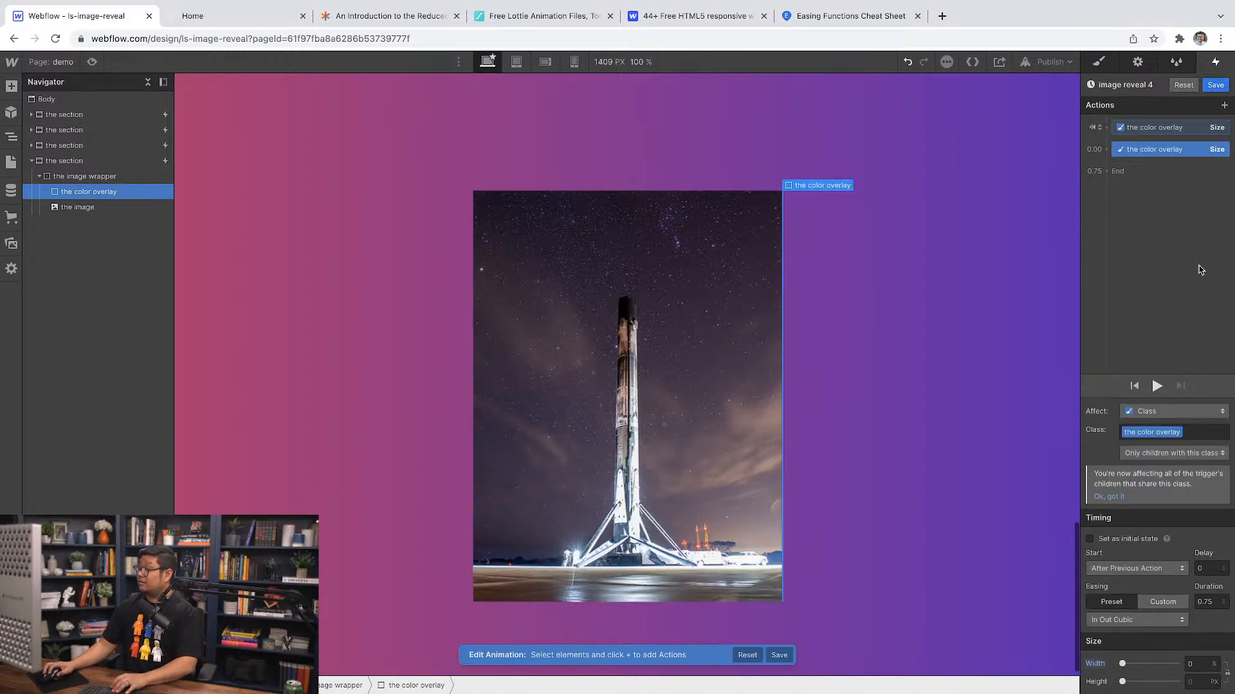
Step: Play the overlay-only animation and save the image reveal 4 animation
left_click(1156, 386)
left_click(1215, 84)
Step: Open the Home page and preview the image reveal in its fourth full height section
left_click(51, 61)
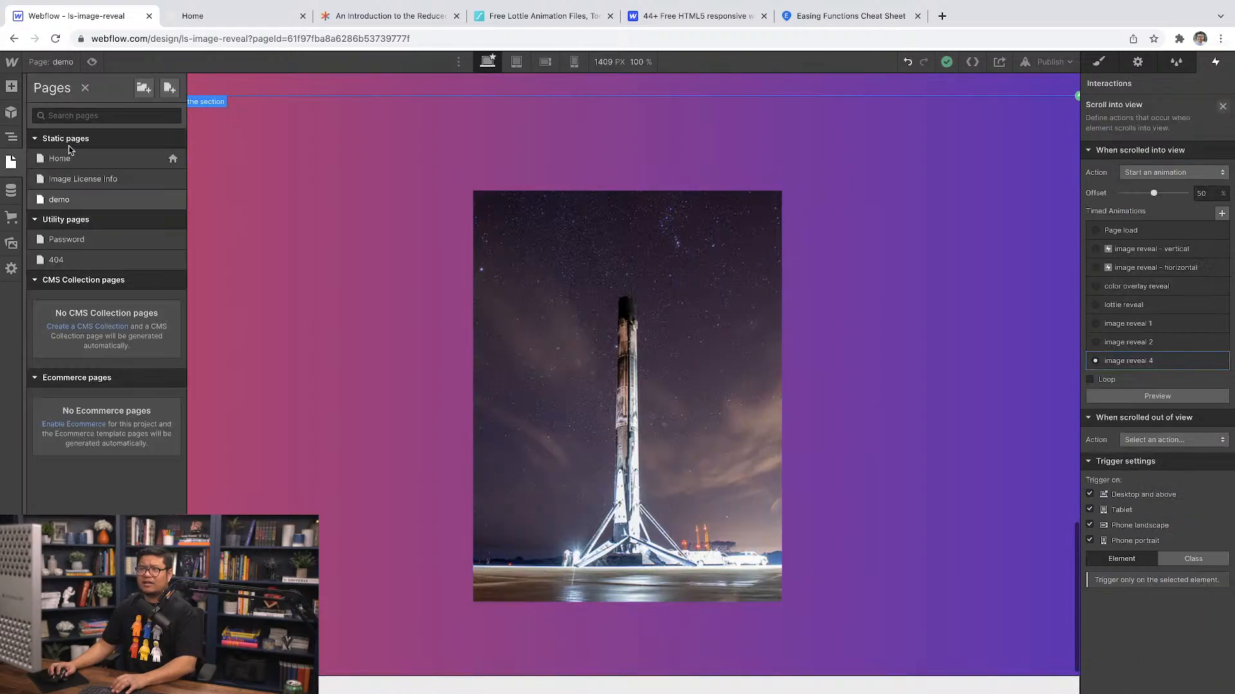
left_click(61, 159)
left_click(64, 160)
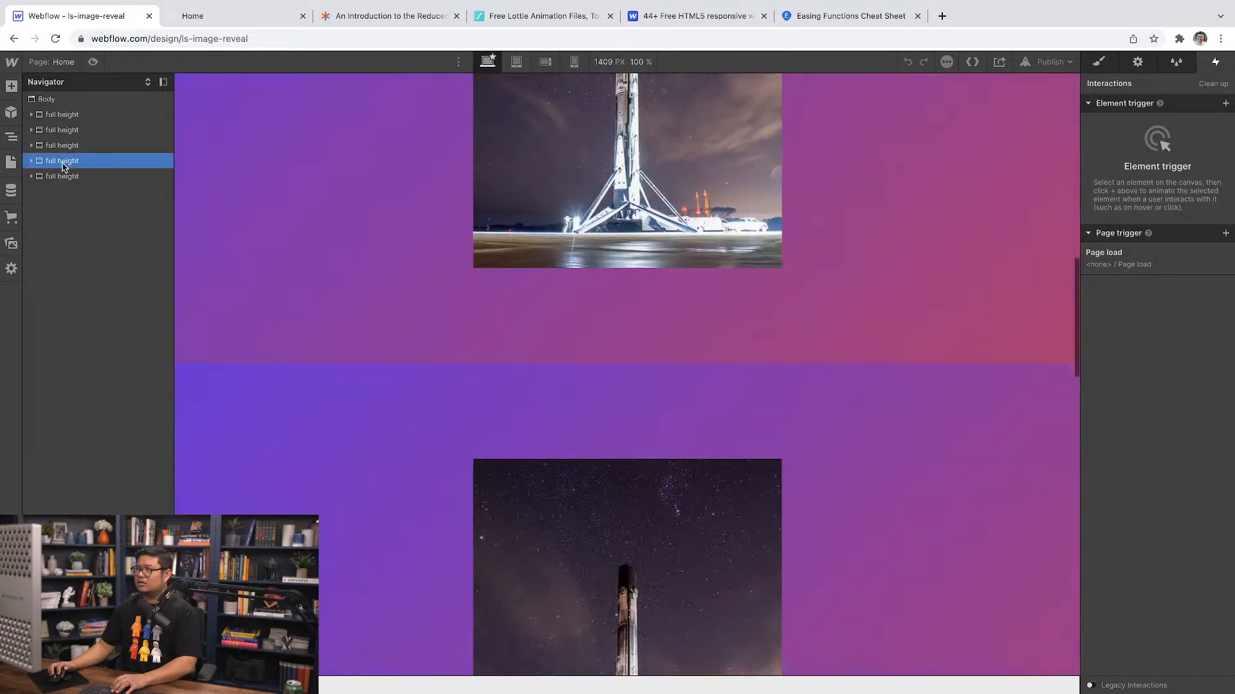
left_click(92, 62)
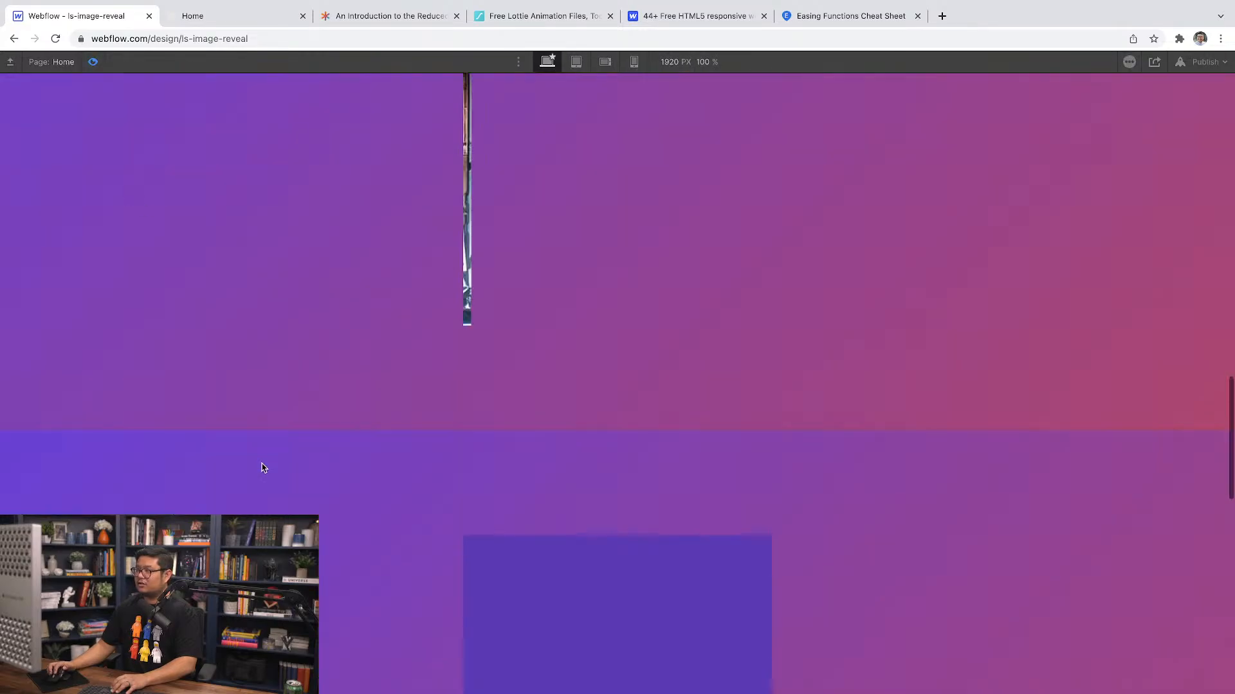
scroll(268, 471, "down", 3)
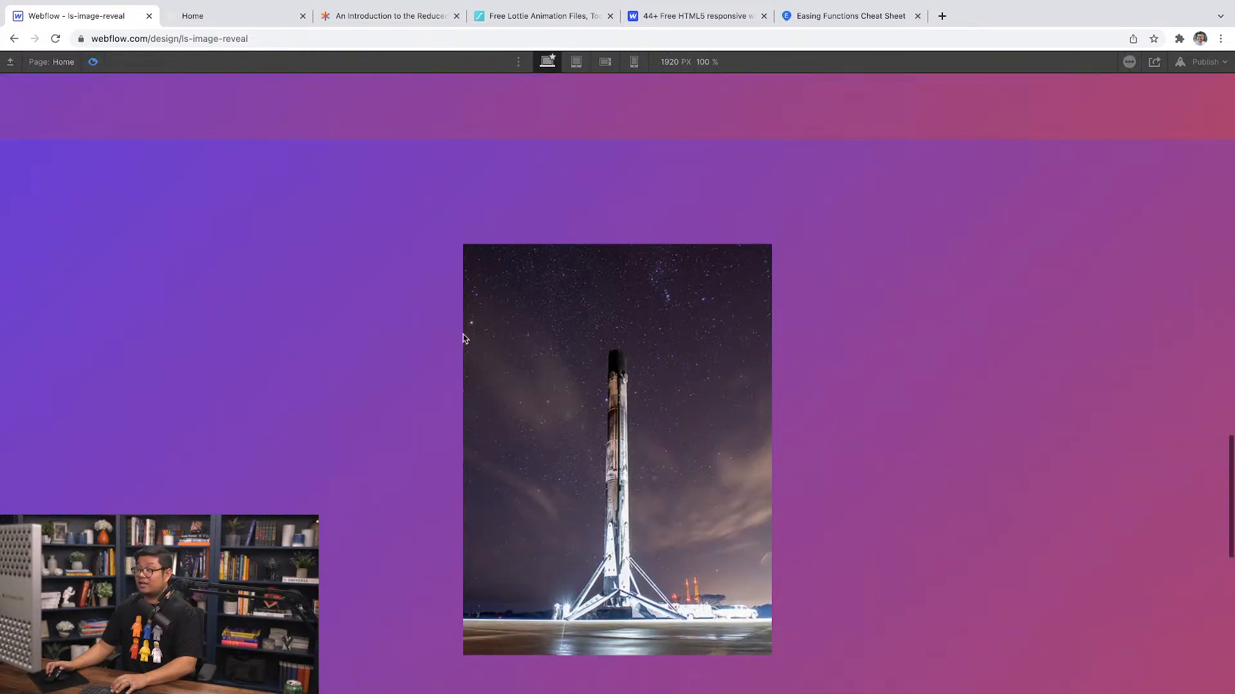
left_click(93, 61)
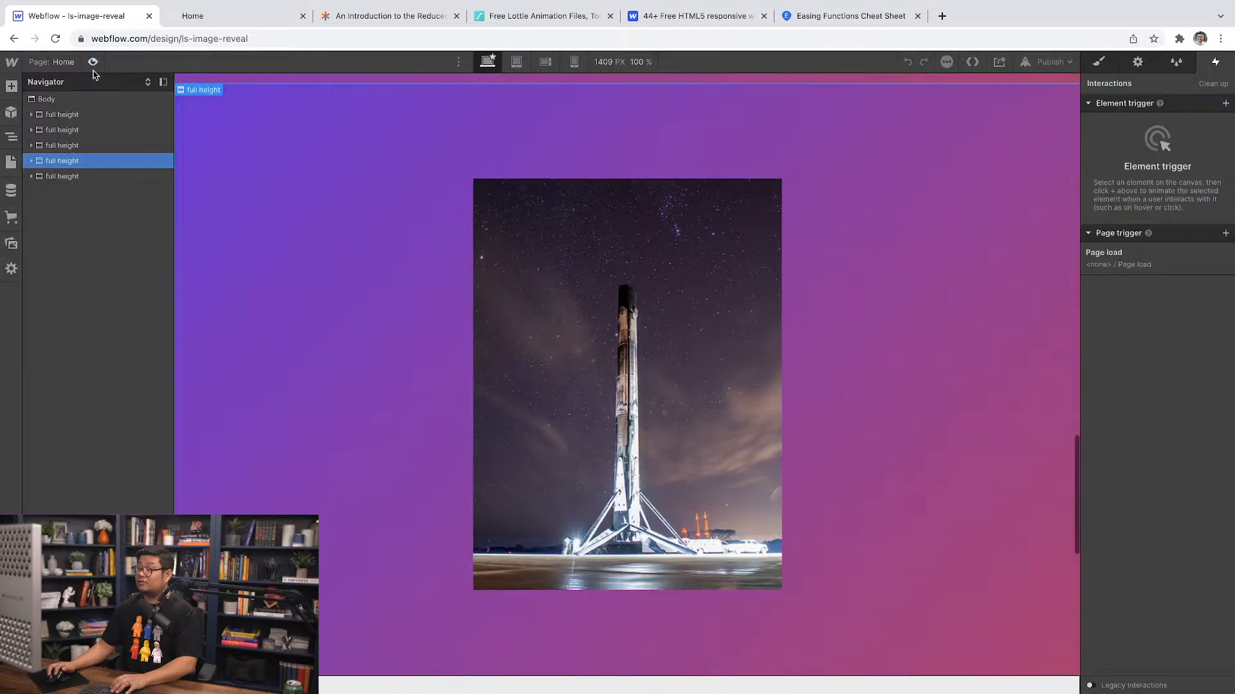
Step: Return to the demo page and select its fourth section
left_click(73, 63)
left_click(80, 203)
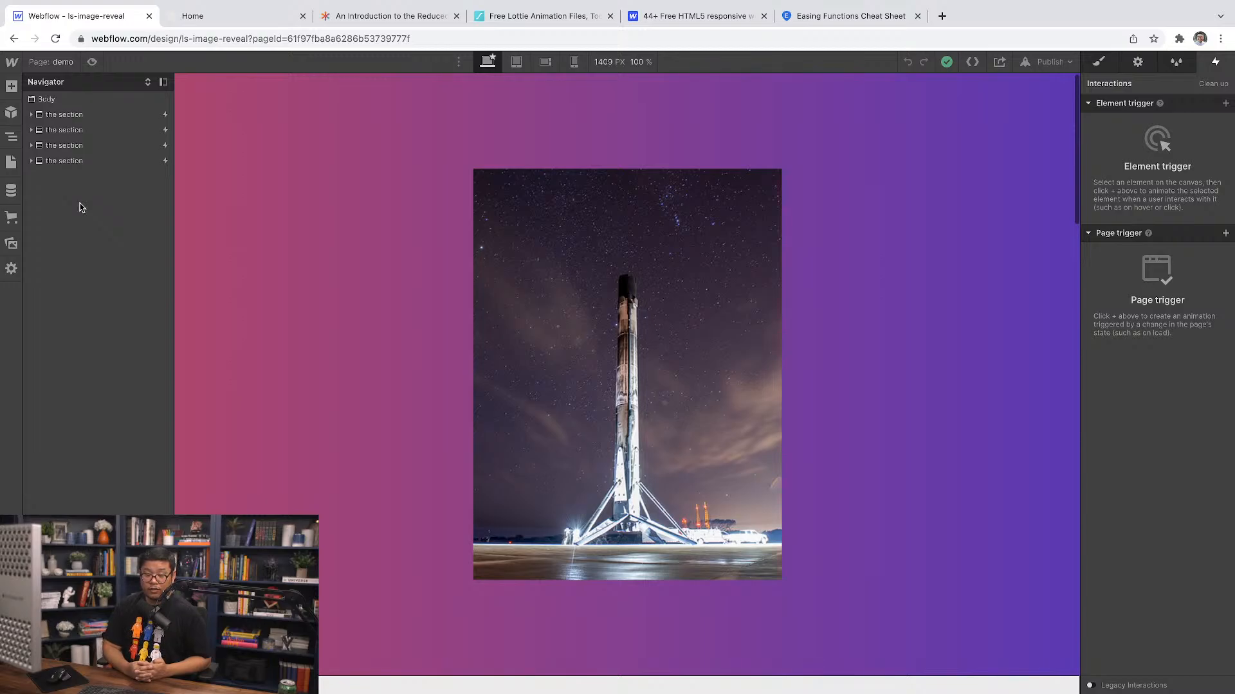
left_click(62, 62)
left_click(62, 62)
left_click(74, 160)
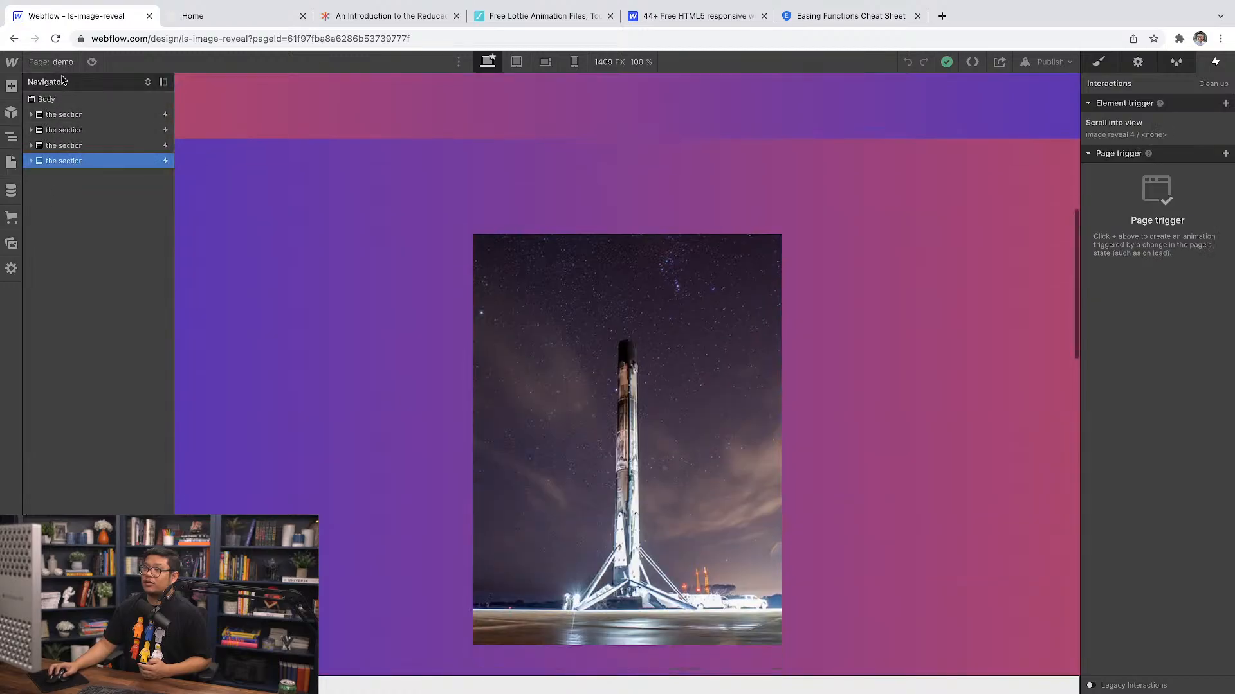
Step: Go back to the Home page and preview the reveal in the fifth full height section
key("p")
left_click(58, 160)
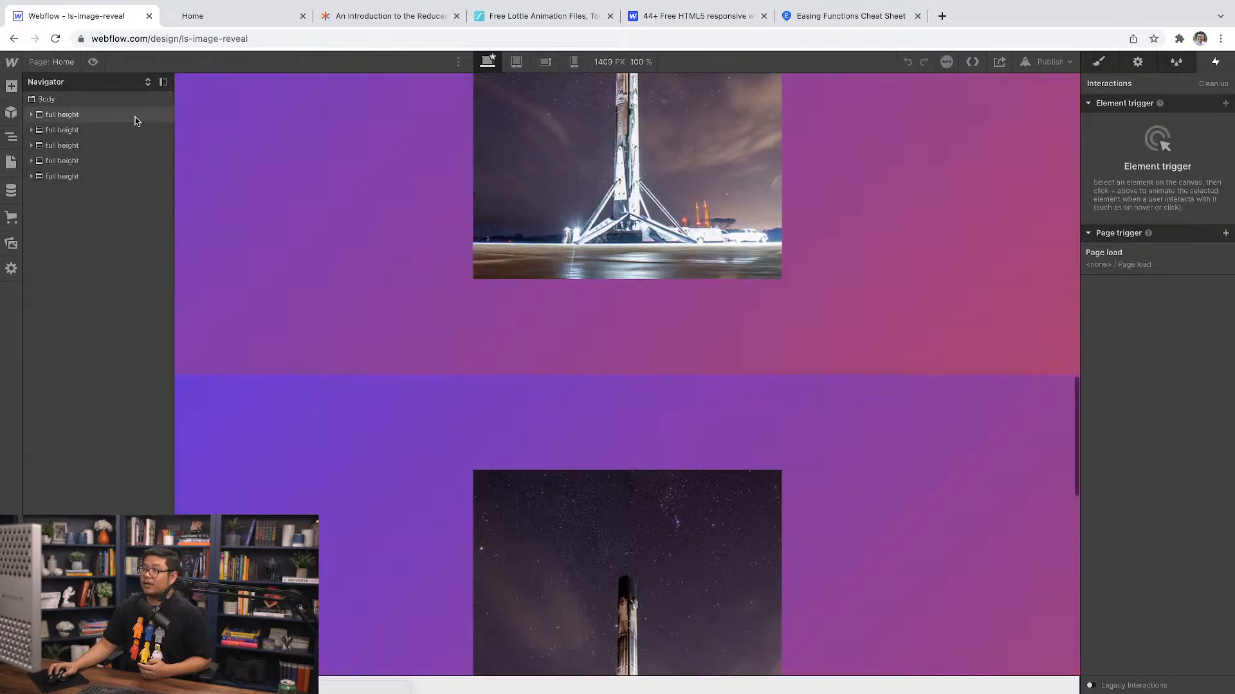
left_click(72, 177)
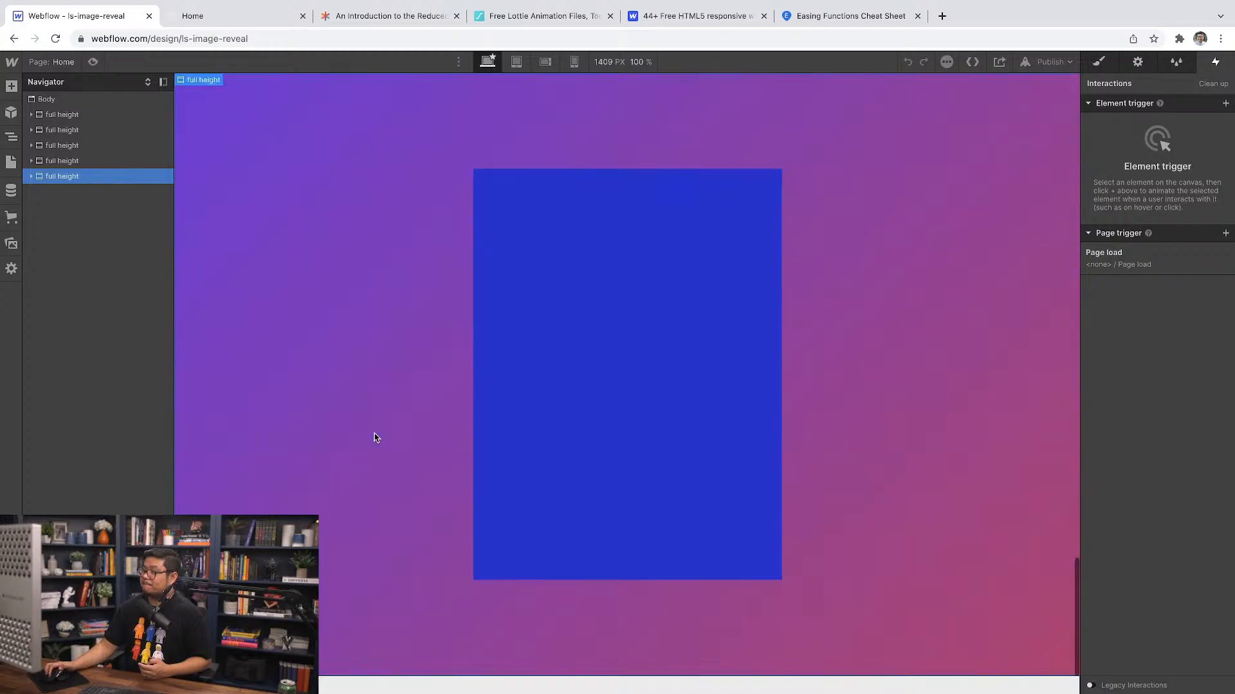
left_click(93, 62)
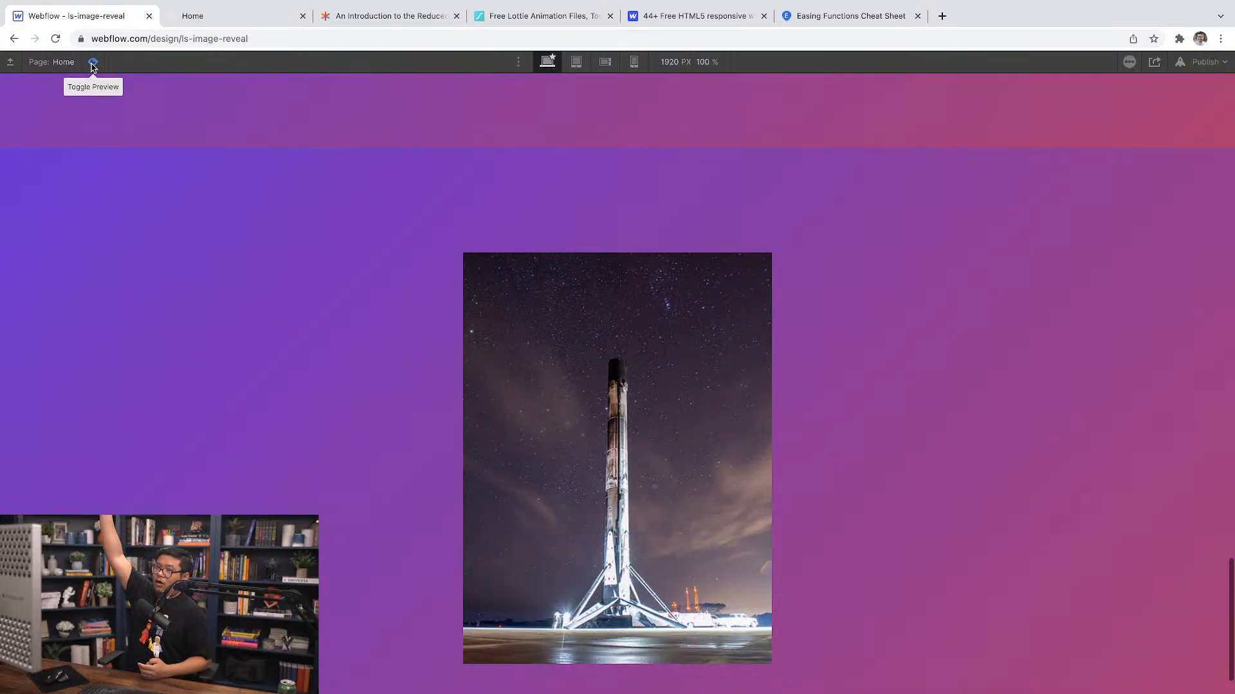
double_click(93, 62)
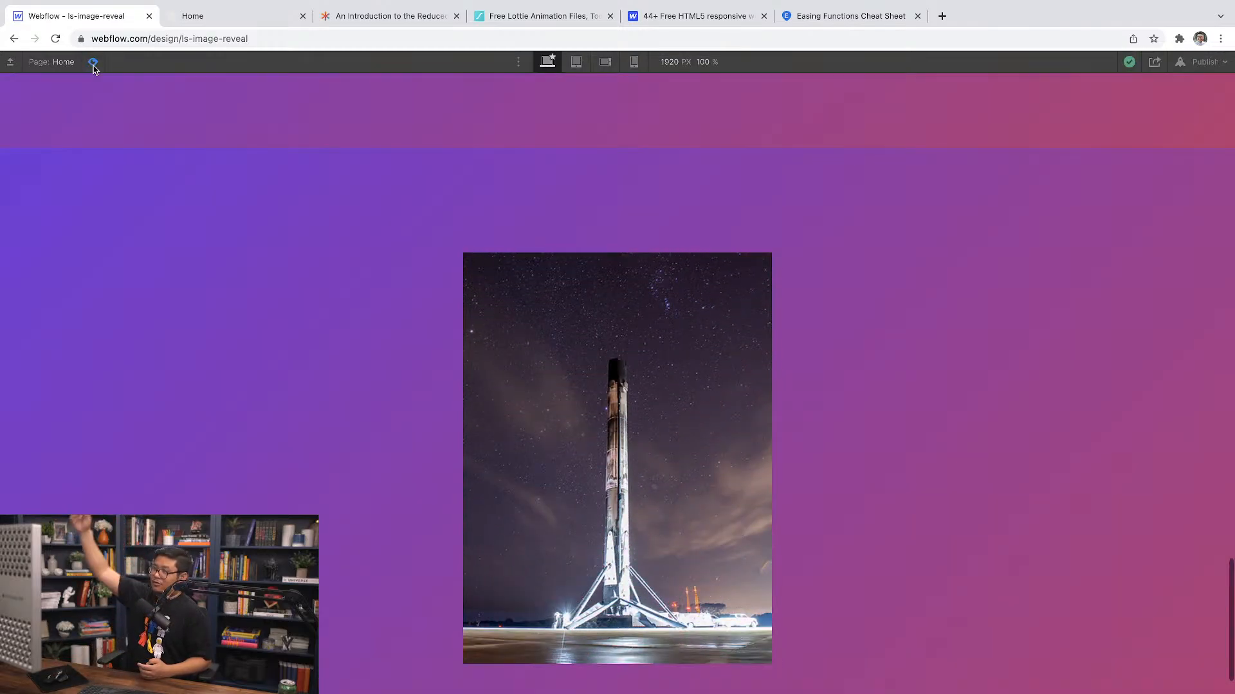
left_click(92, 61)
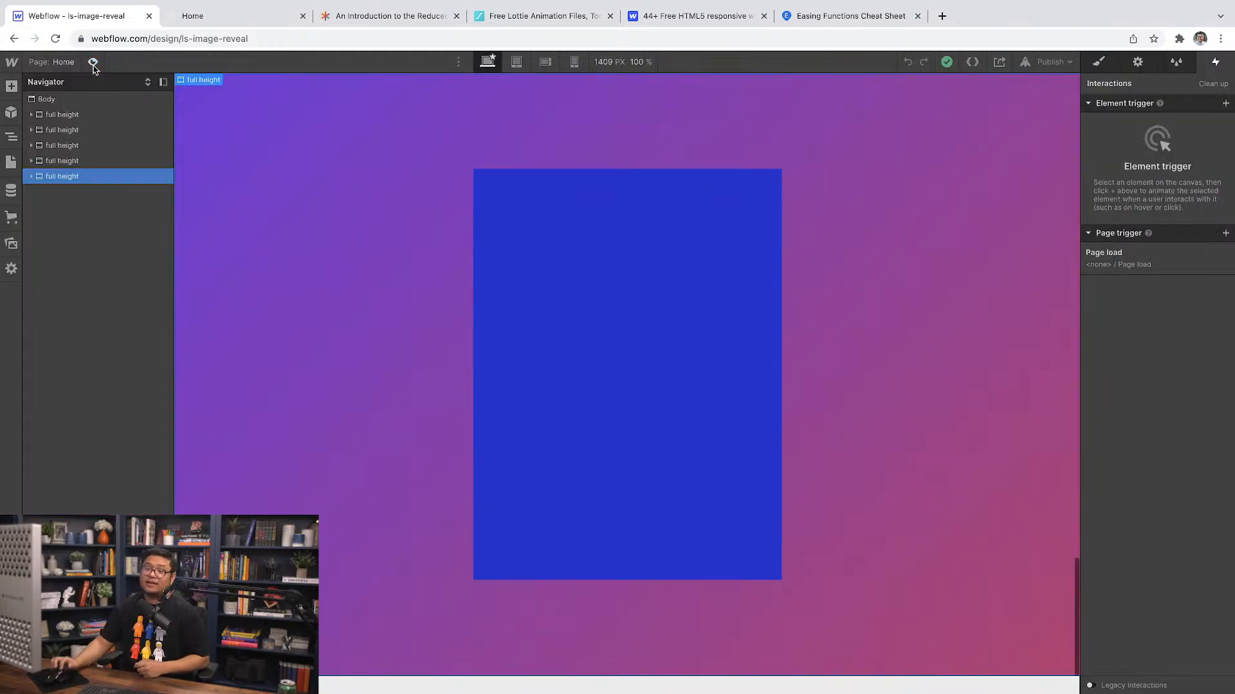
Step: Switch to the LottieFiles website and search its animations for "transitions"
left_click(513, 25)
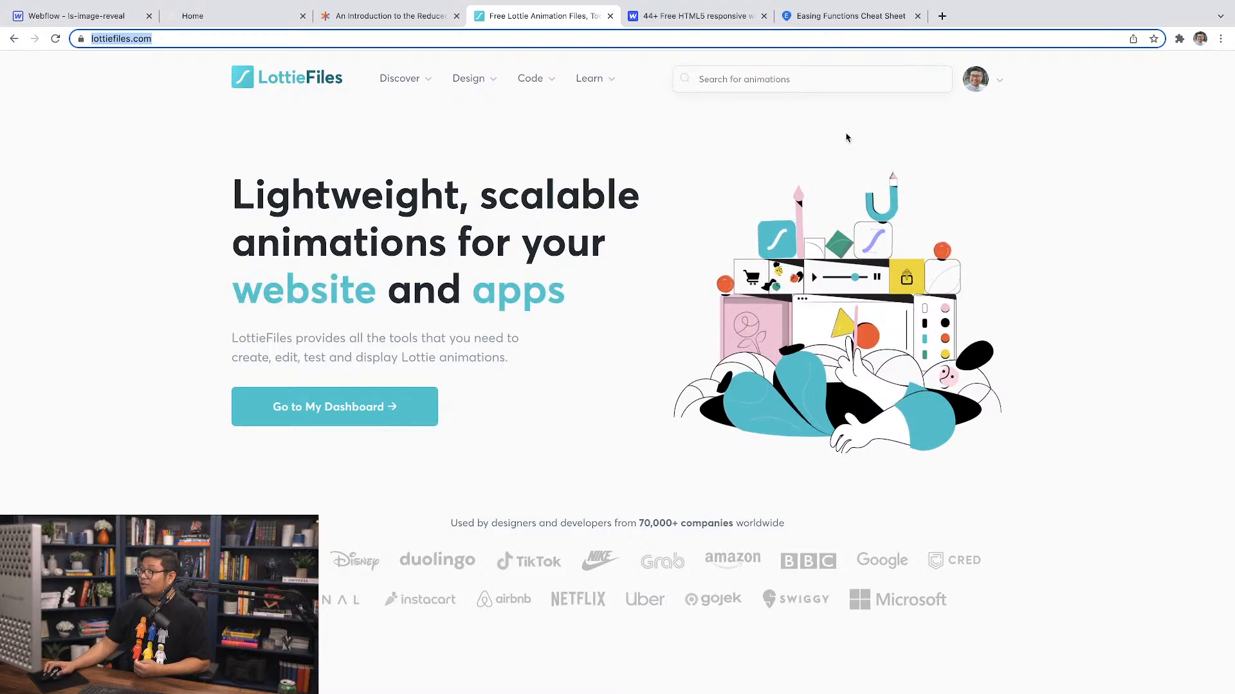
left_click(766, 79)
type("tr")
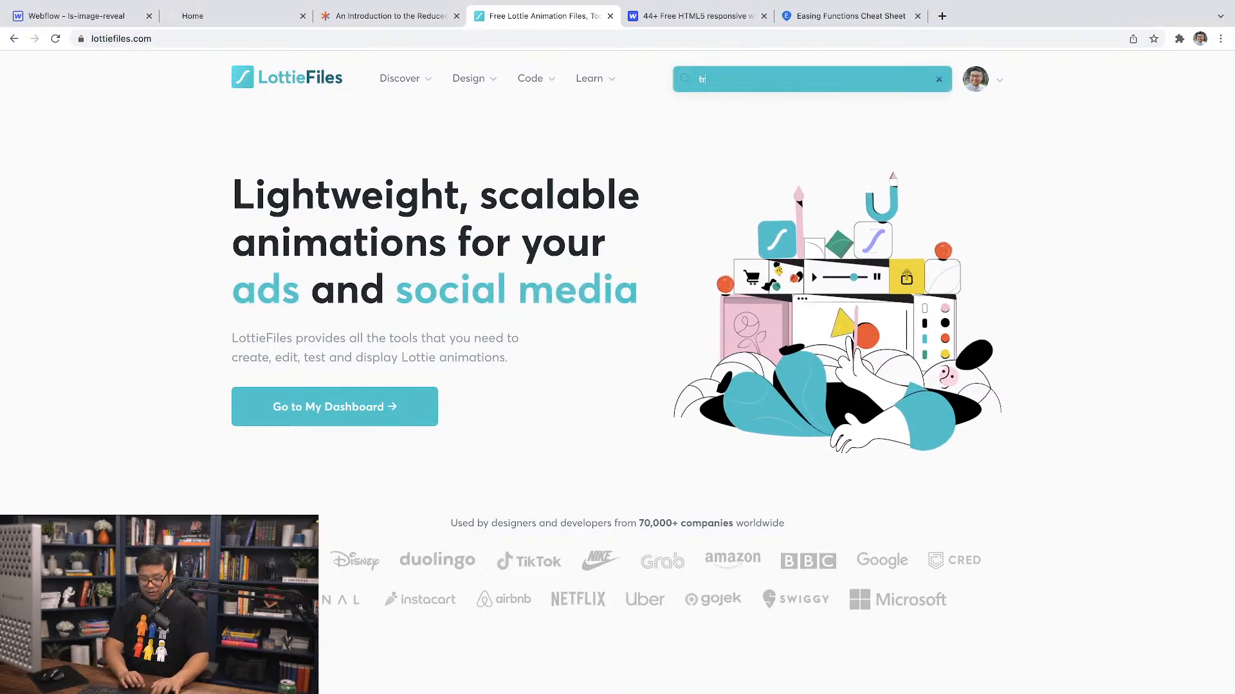
type("ansitions")
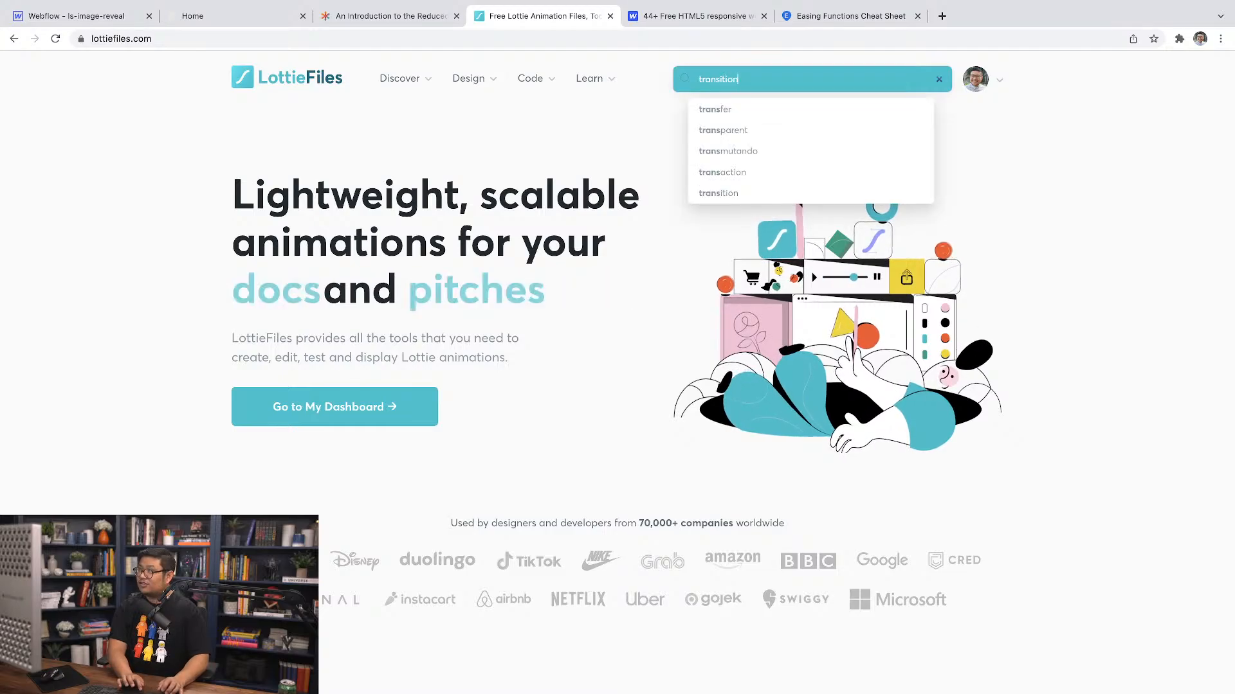
key("Return")
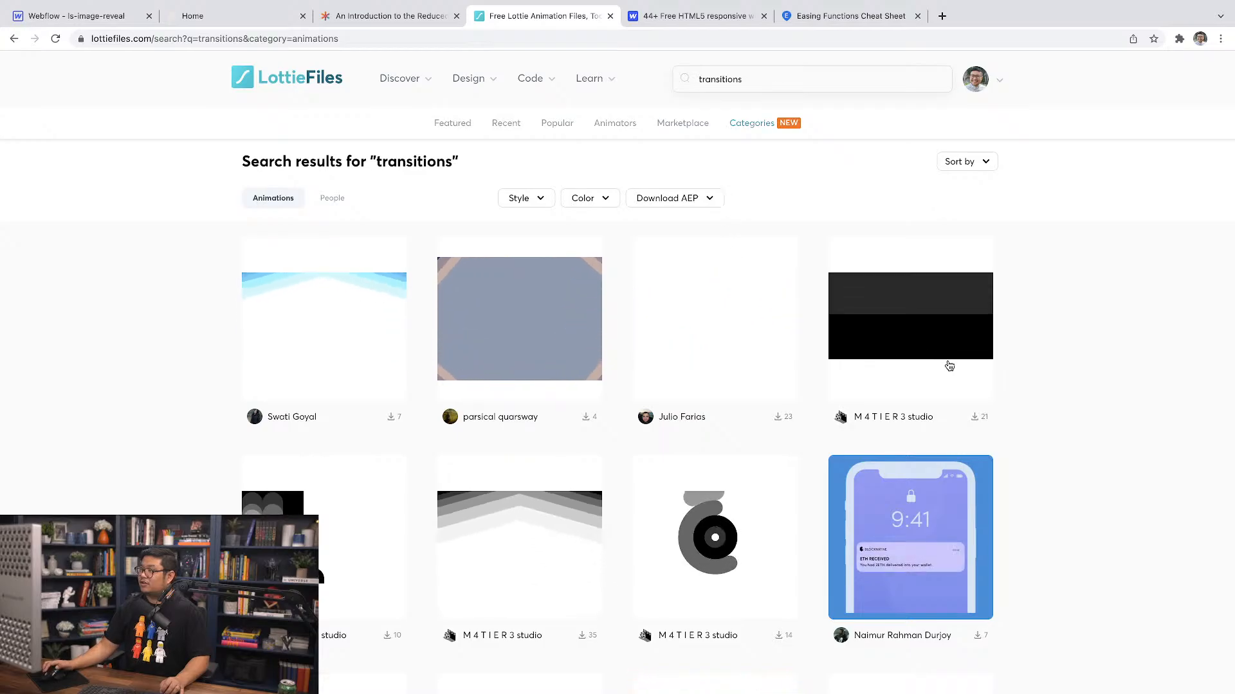
Step: Browse to page 2 of the transition results and open the "Menu / page transition" animation
scroll(1058, 365, "down", 1)
scroll(1058, 365, "down", 10)
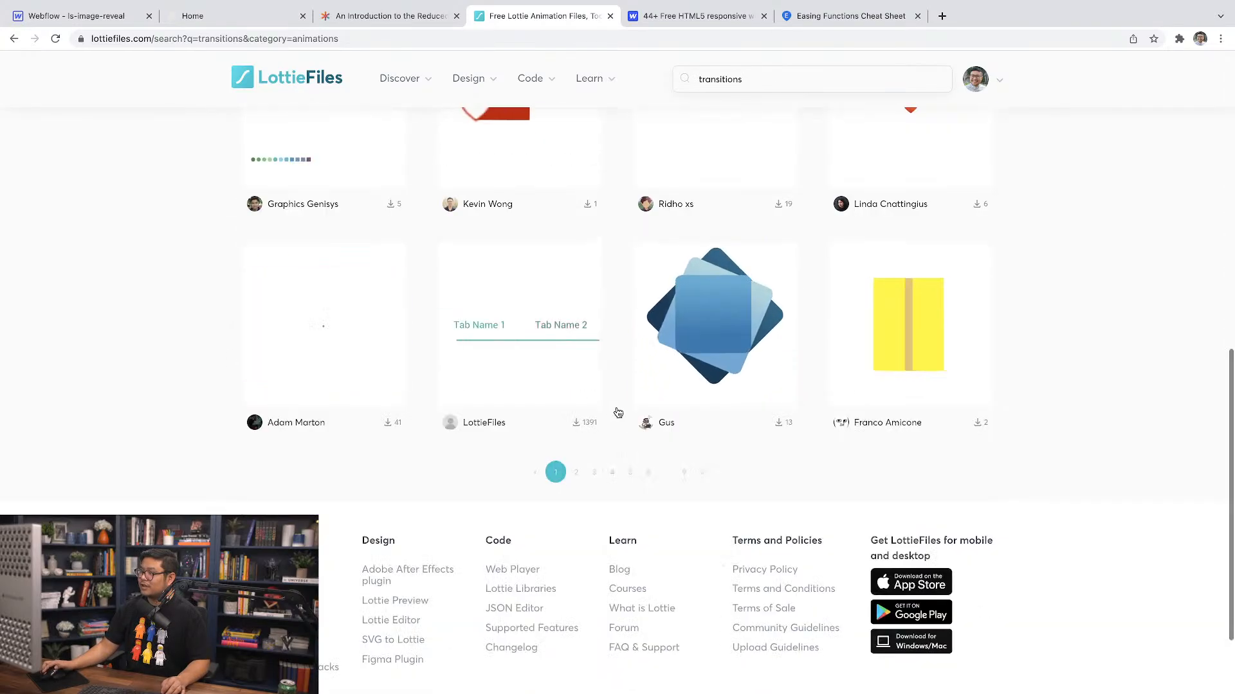
left_click(576, 472)
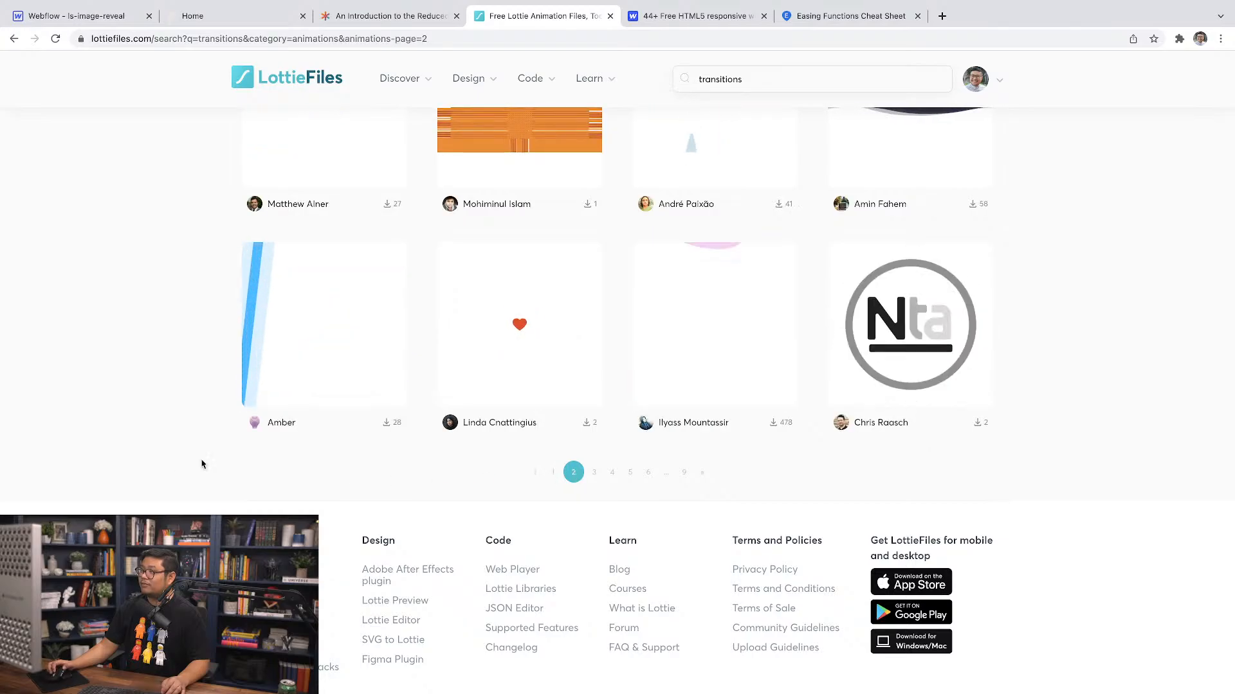
left_click(696, 358)
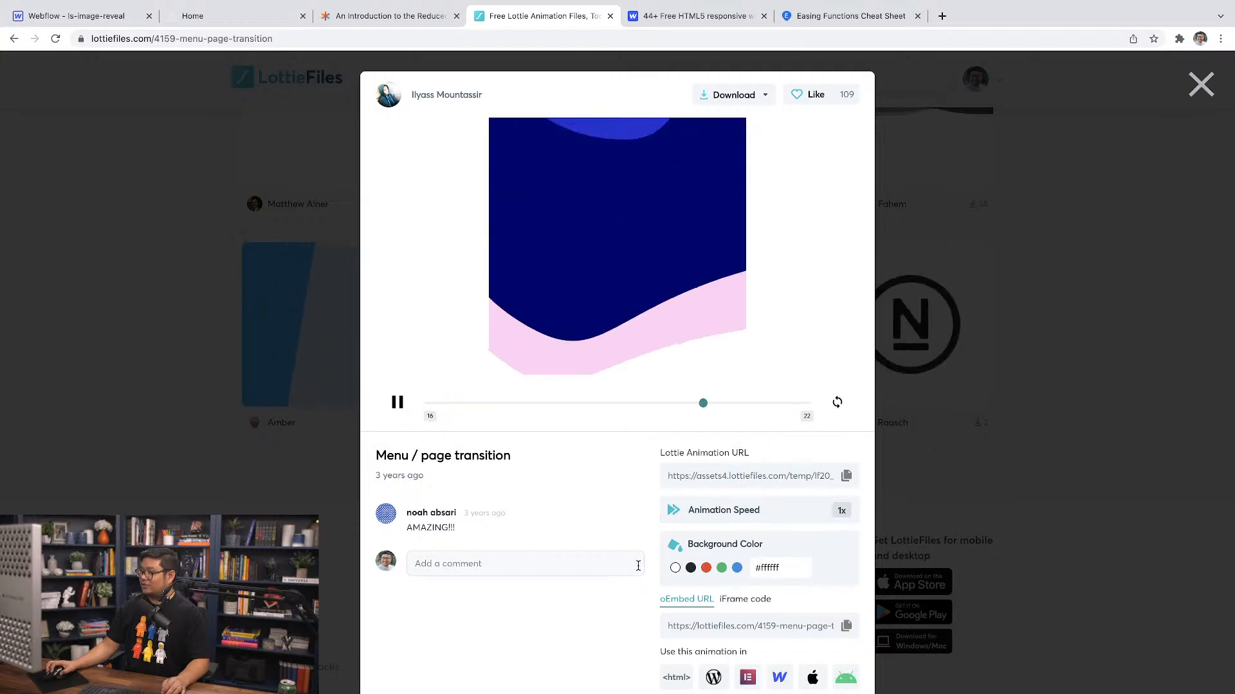
Step: Try the animation speed setting, and pause the page transition and scrub its timeline to frame 14
left_click(851, 511)
left_click(850, 513)
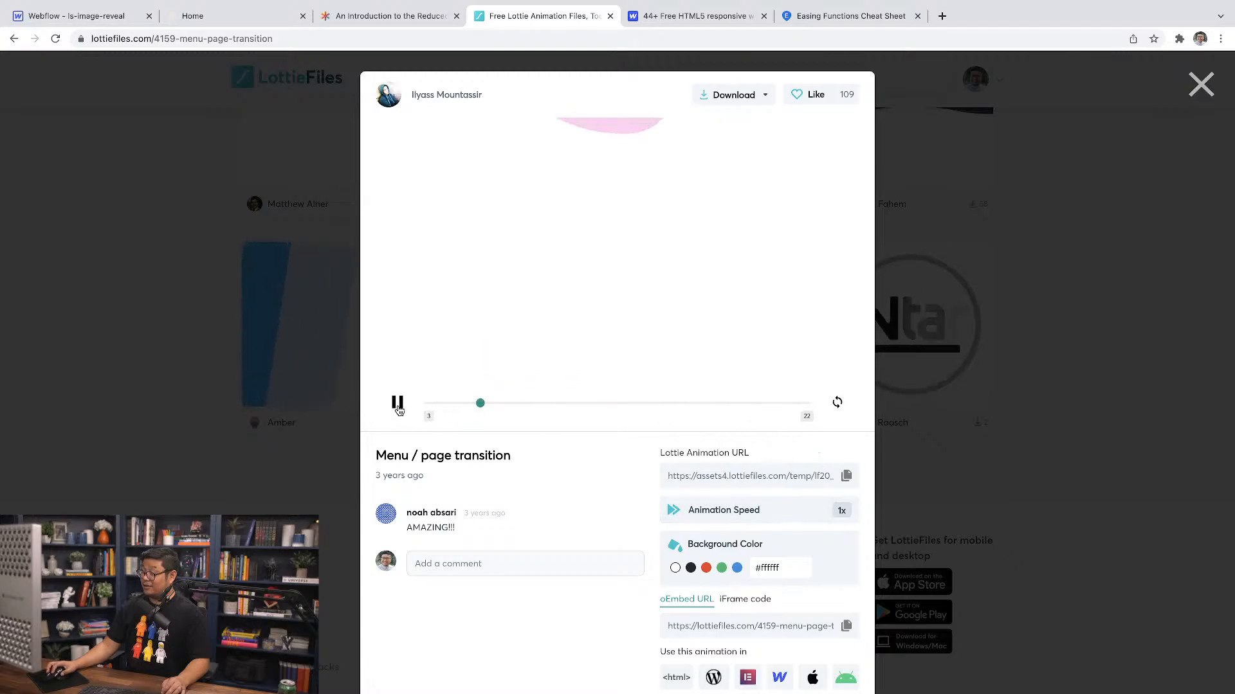
left_click(393, 403)
left_click_drag(477, 408, 669, 407)
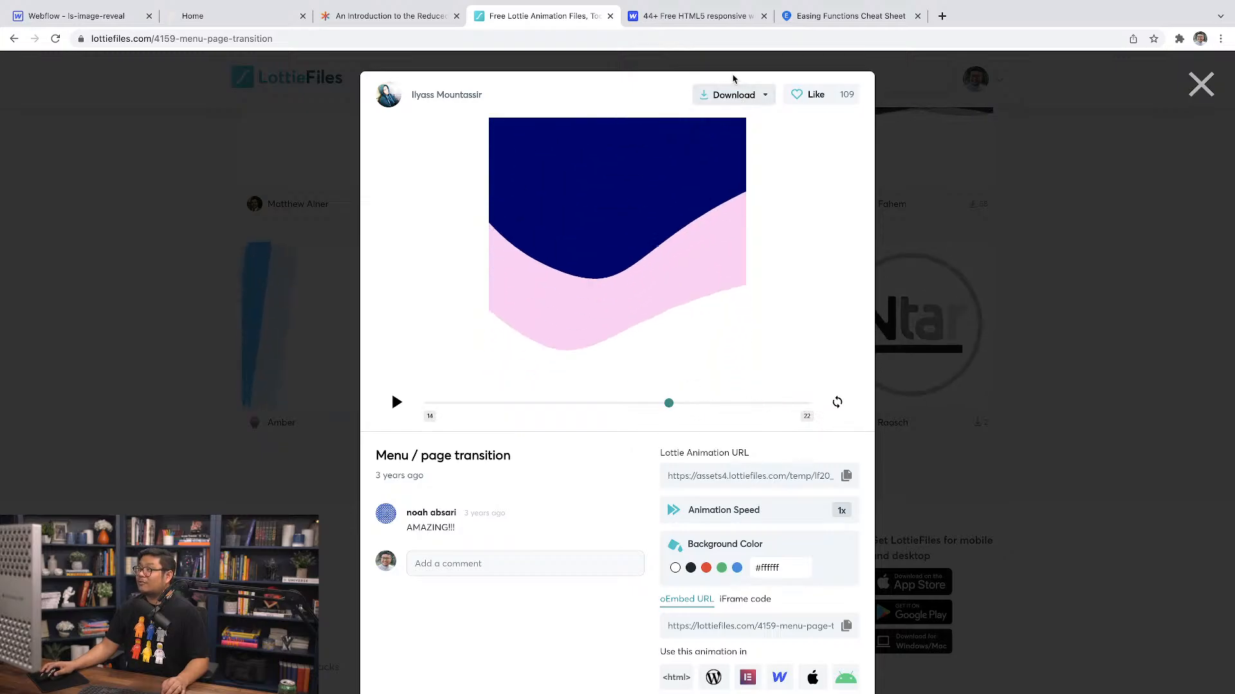
Step: Switch to Webflow, list the Lottie assets, and select the Lottie element placed over the fifth section's image
left_click(733, 97)
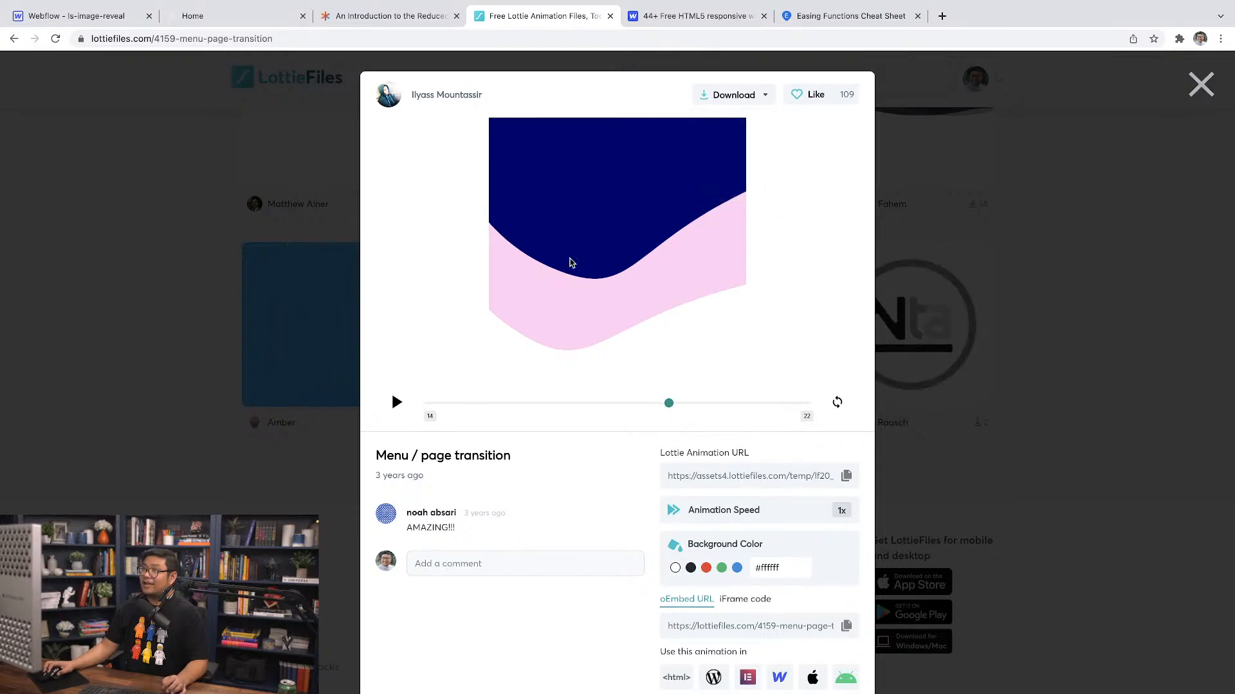
left_click(110, 16)
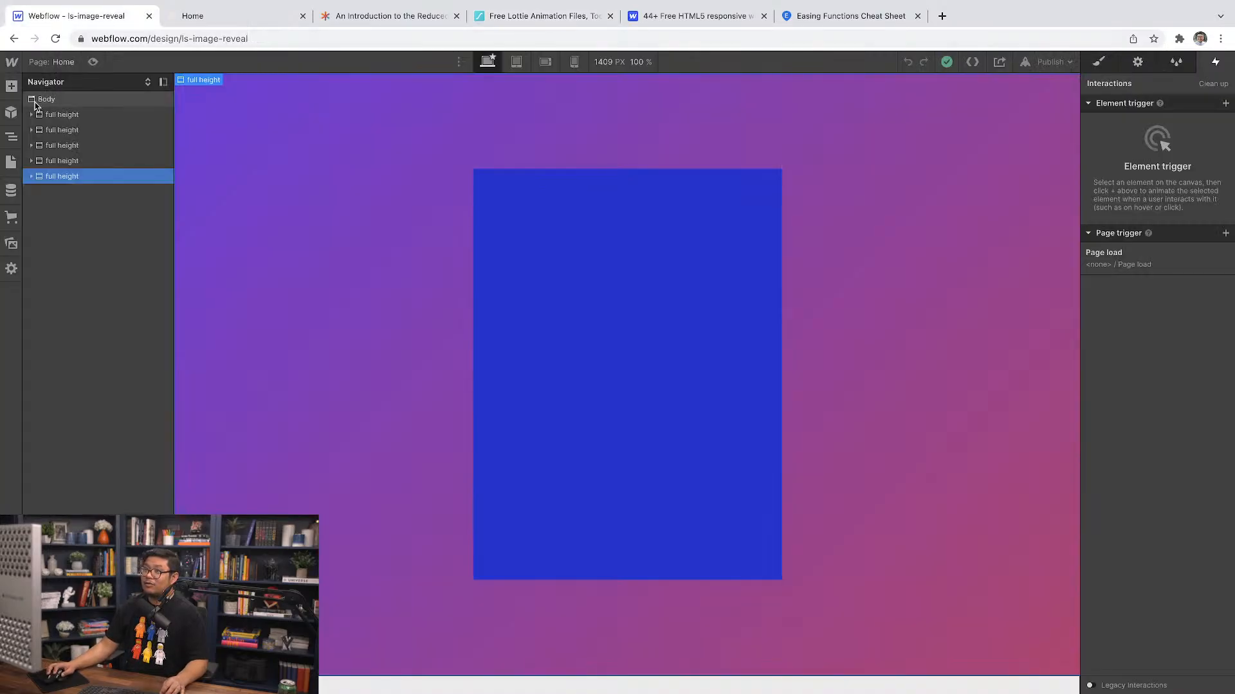
left_click(11, 243)
left_click(55, 118)
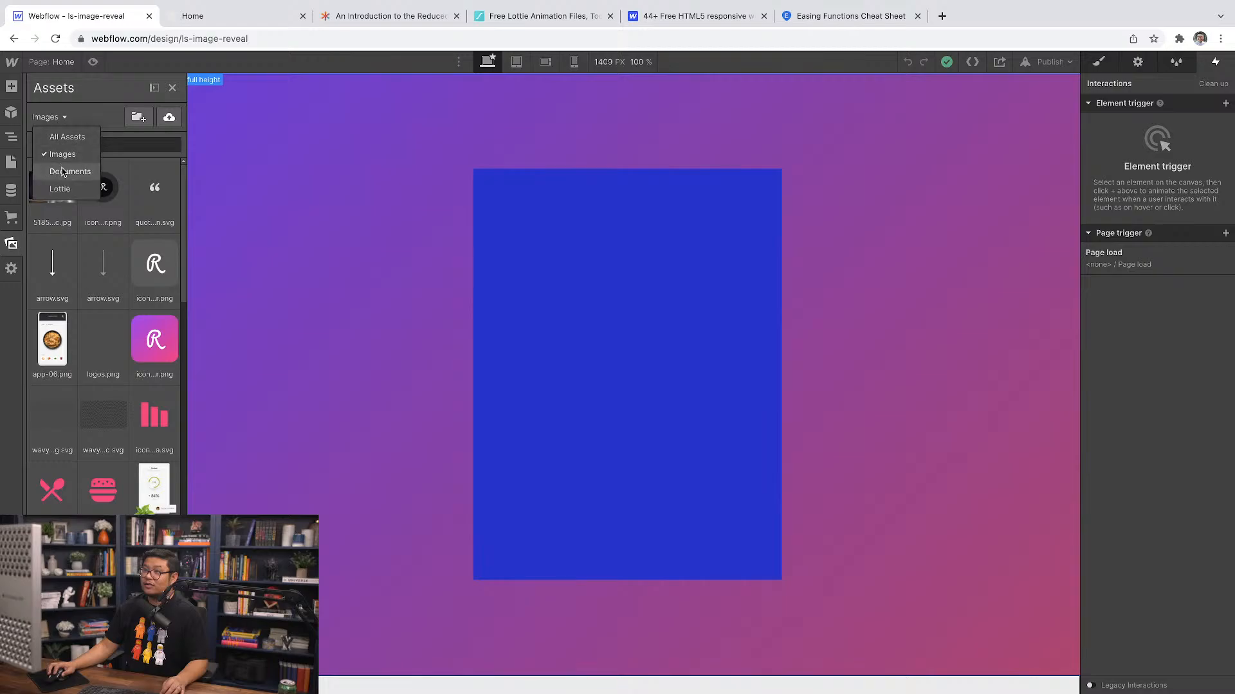
left_click(49, 169)
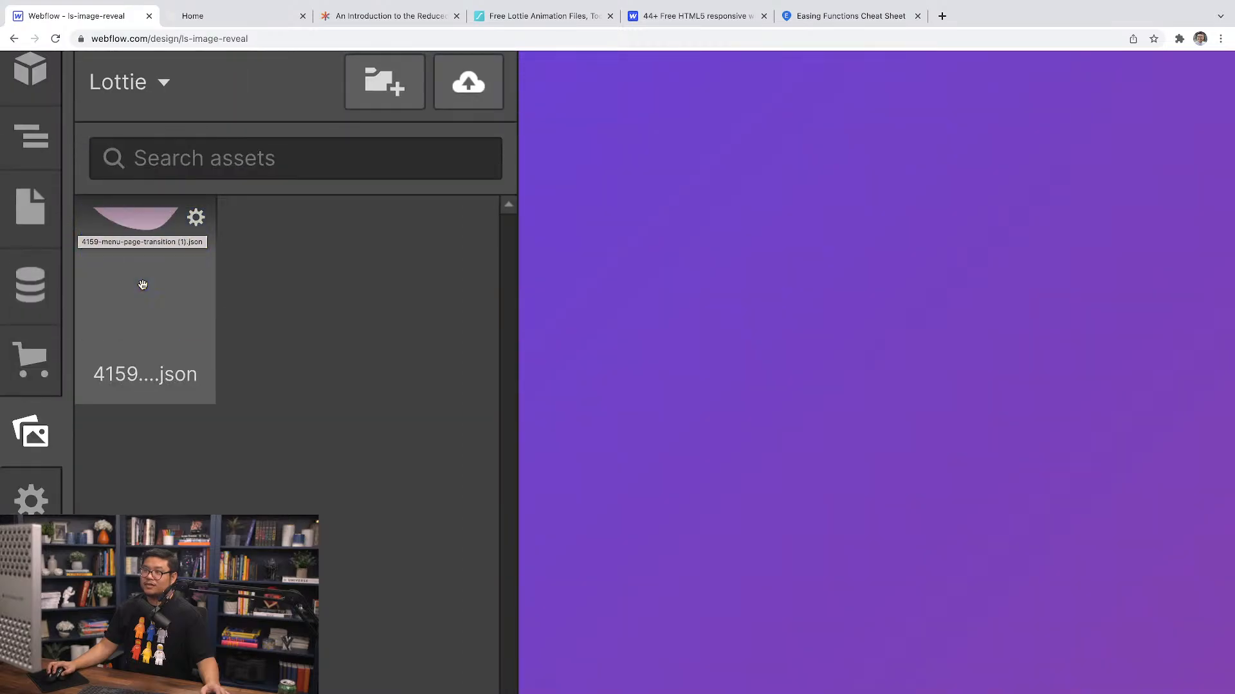
left_click_drag(143, 284, 270, 315)
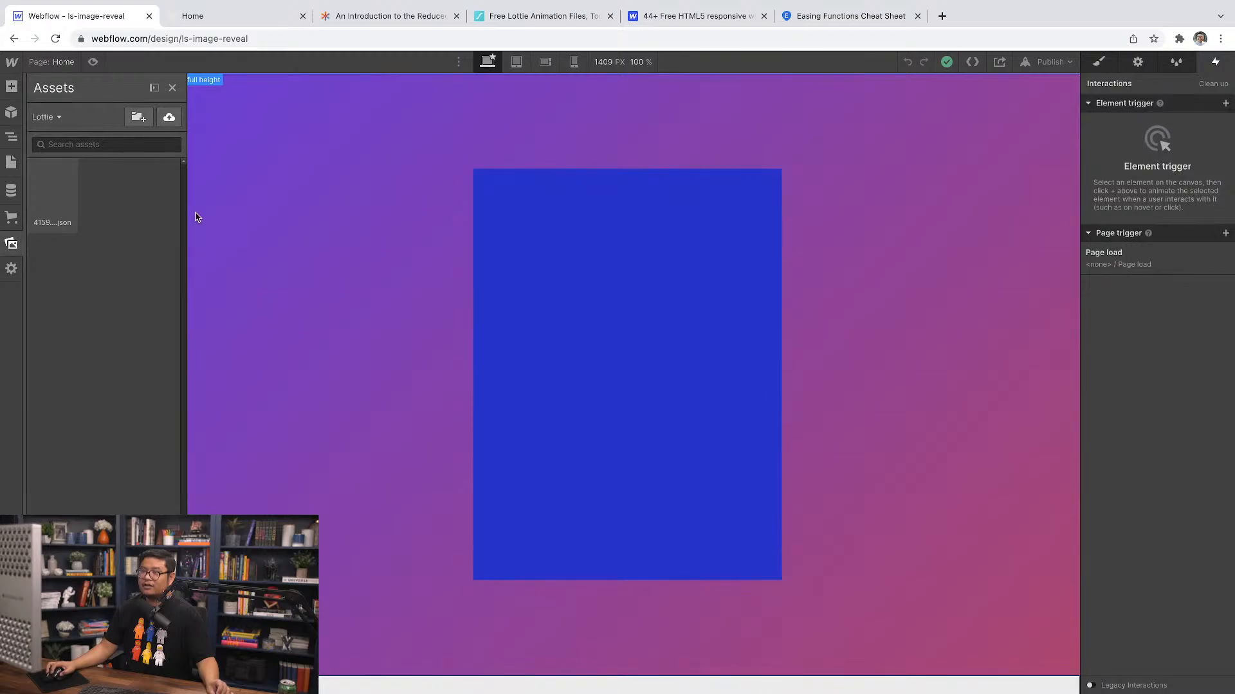
left_click(537, 285)
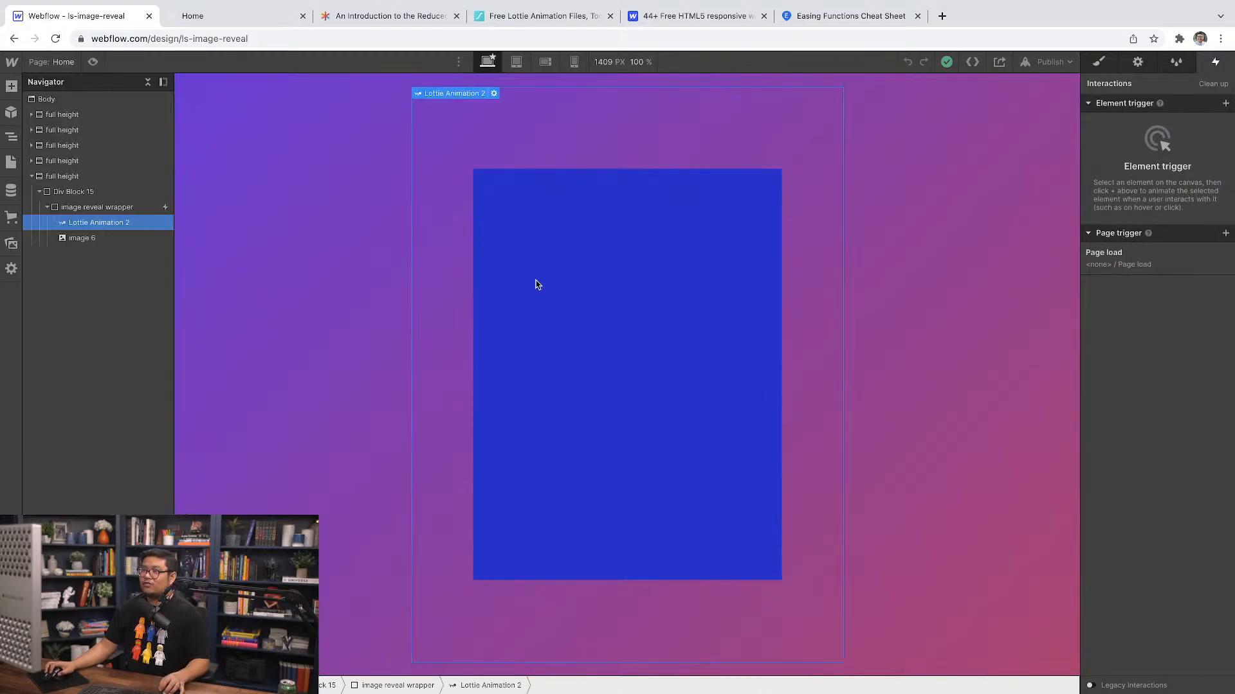
Step: Open the demo page and duplicate its fourth section
left_click(65, 63)
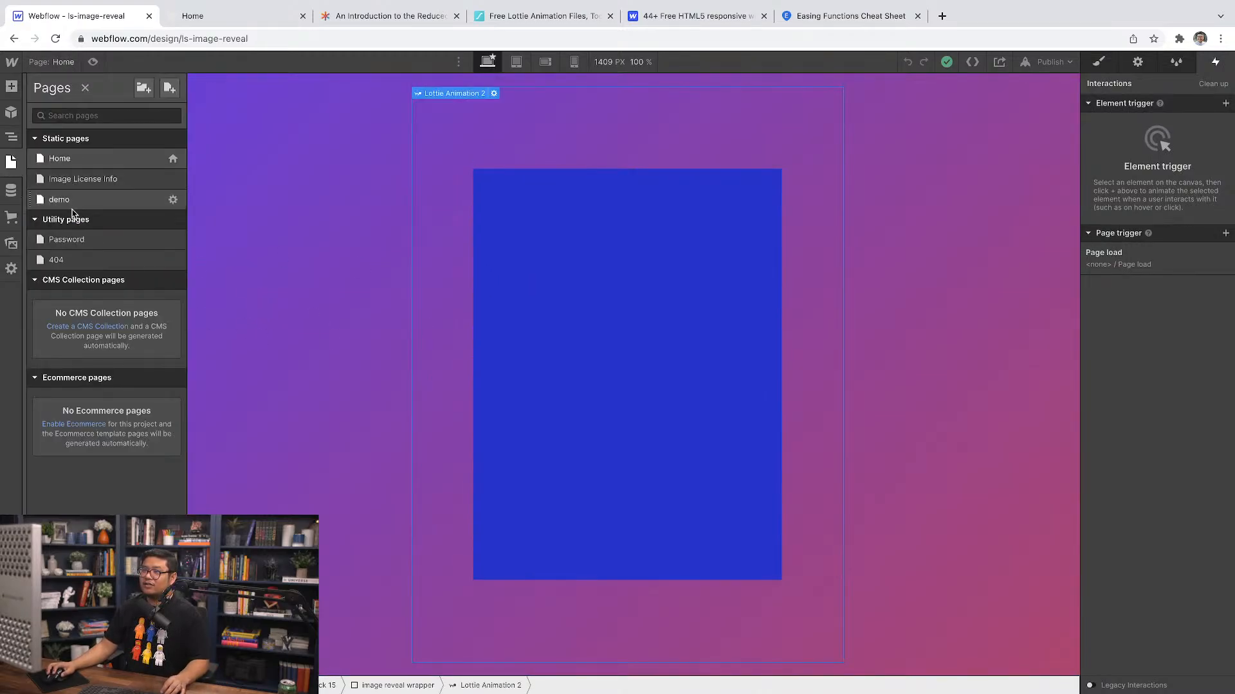
left_click(59, 200)
left_click(85, 162)
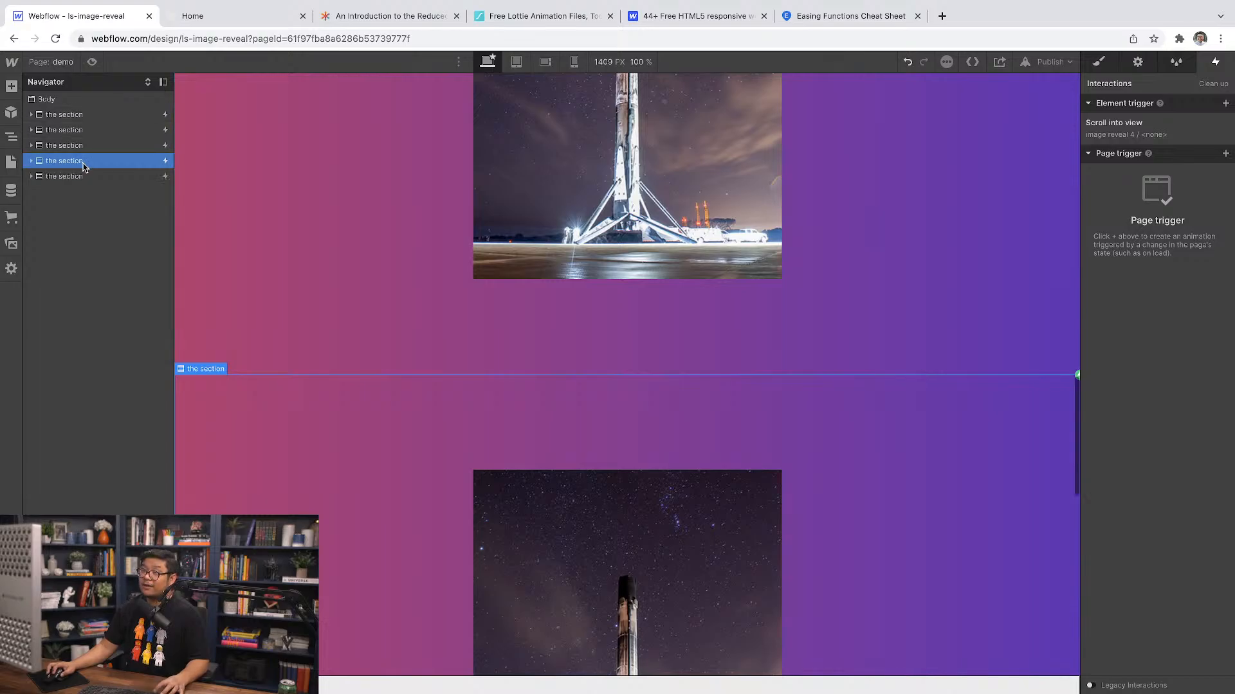
key("super+d")
scroll(532, 518, "down", 4)
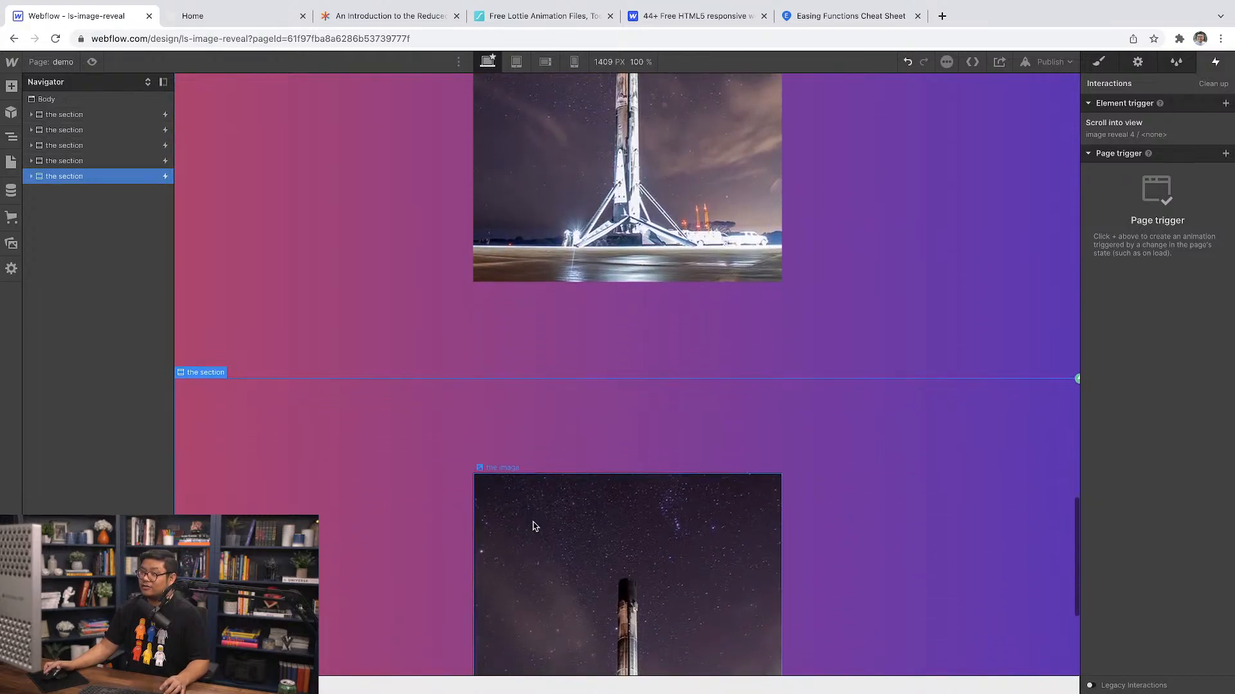
Step: In the duplicated section's image wrapper, delete the color overlay and insert the 4159-menu-page-transition Lottie asset before the image
left_click(569, 431)
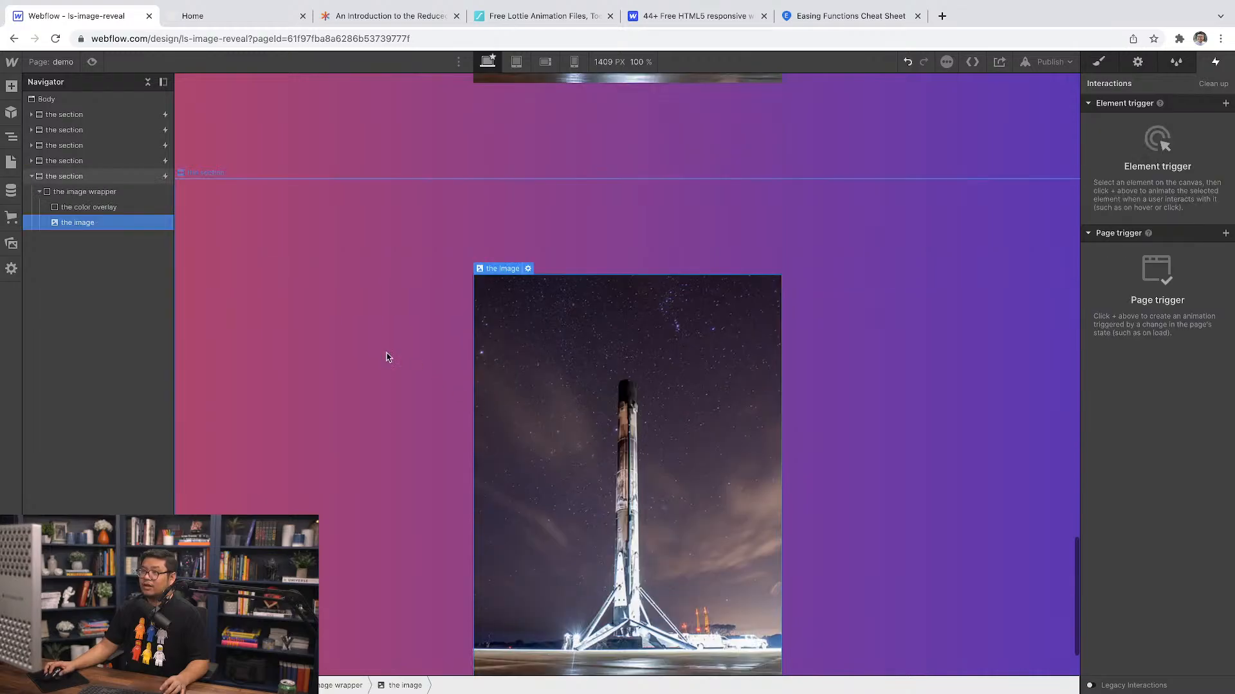
left_click(106, 214)
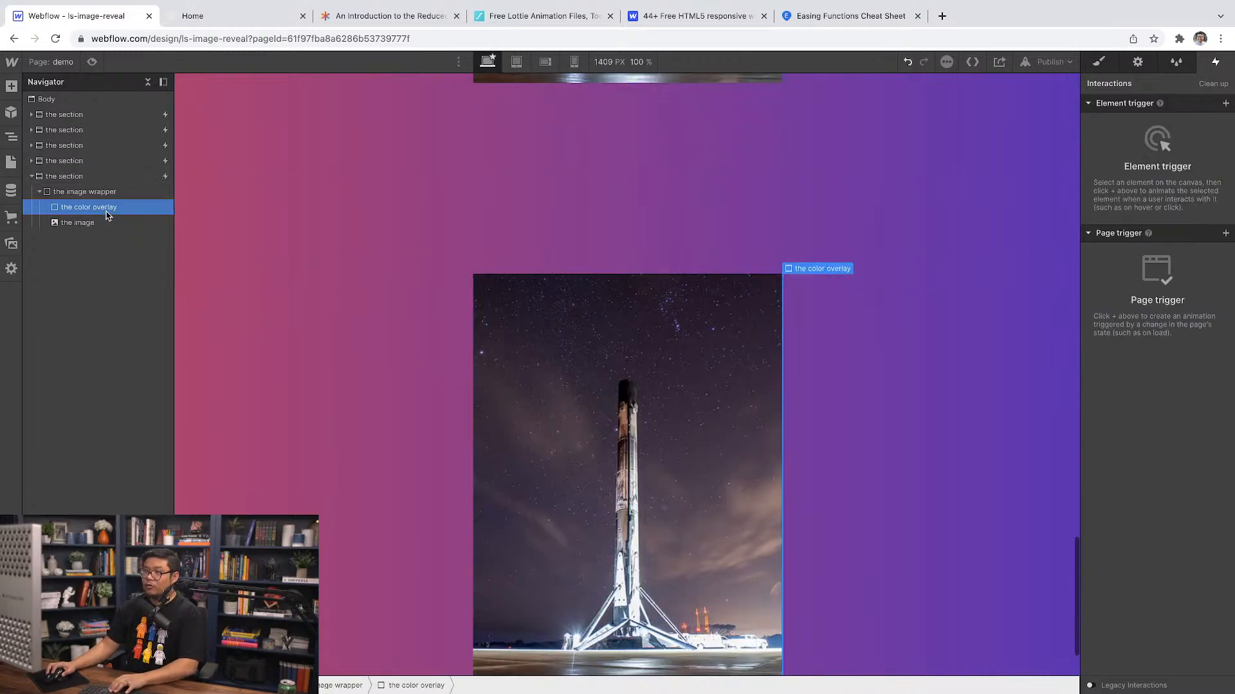
key("Delete")
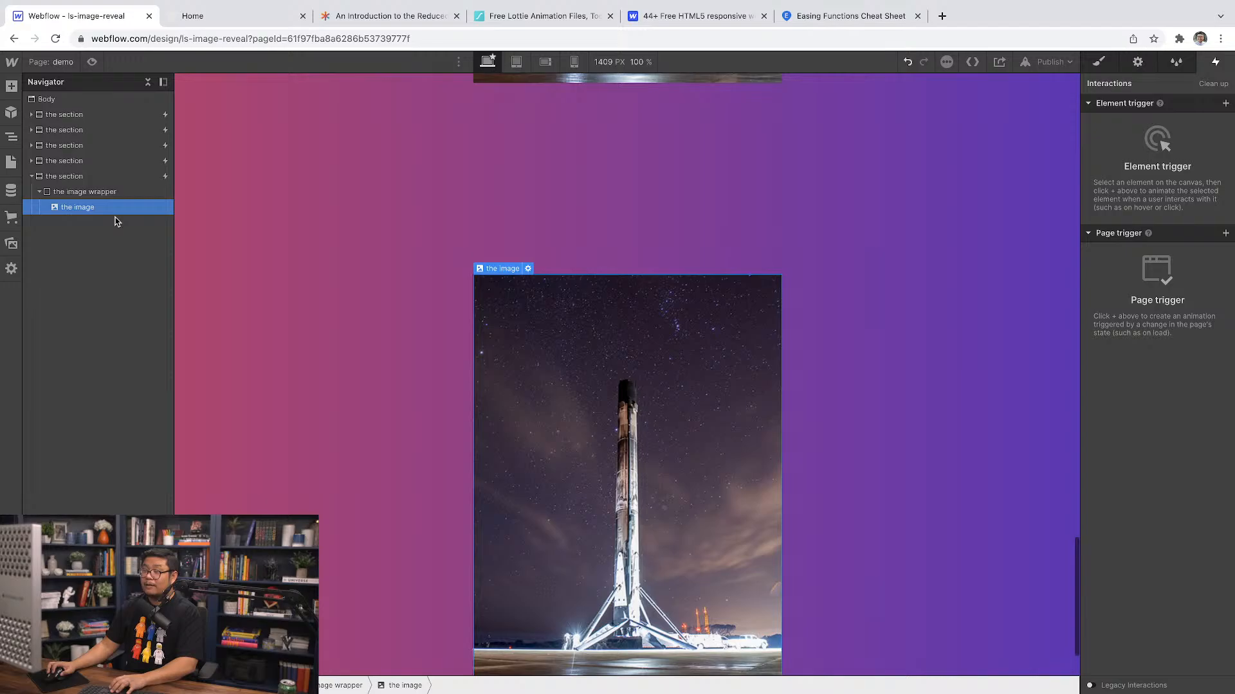
left_click(12, 244)
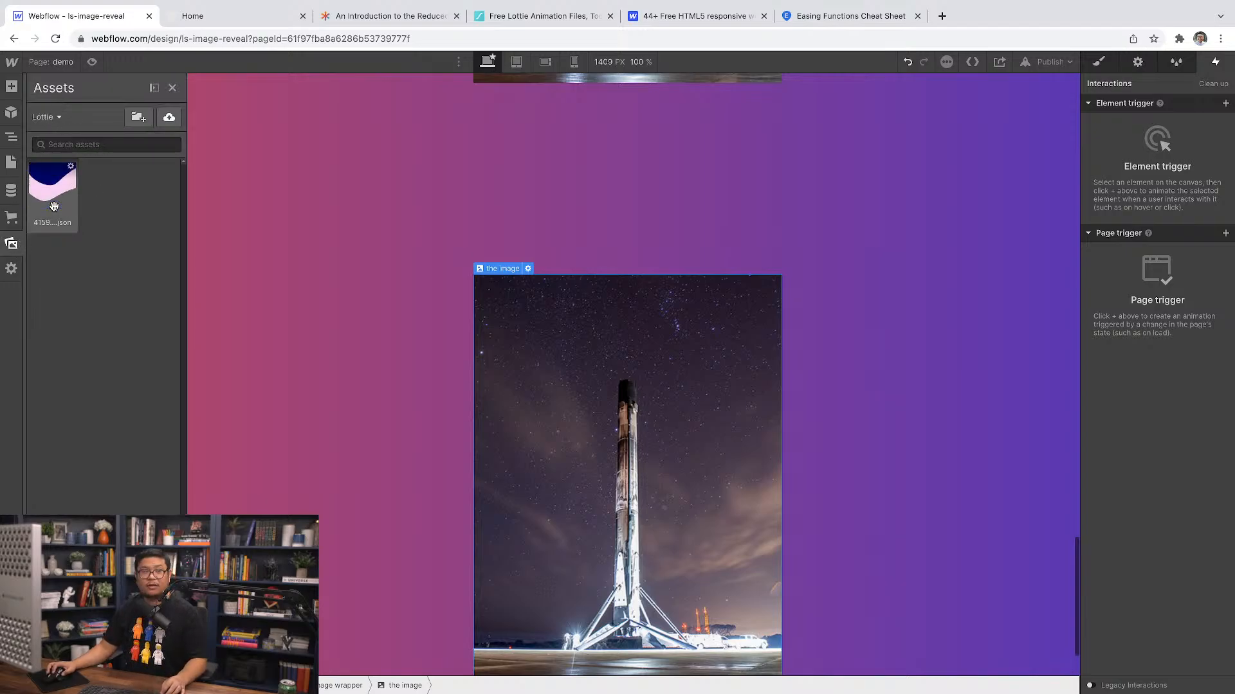
left_click_drag(54, 206, 101, 213)
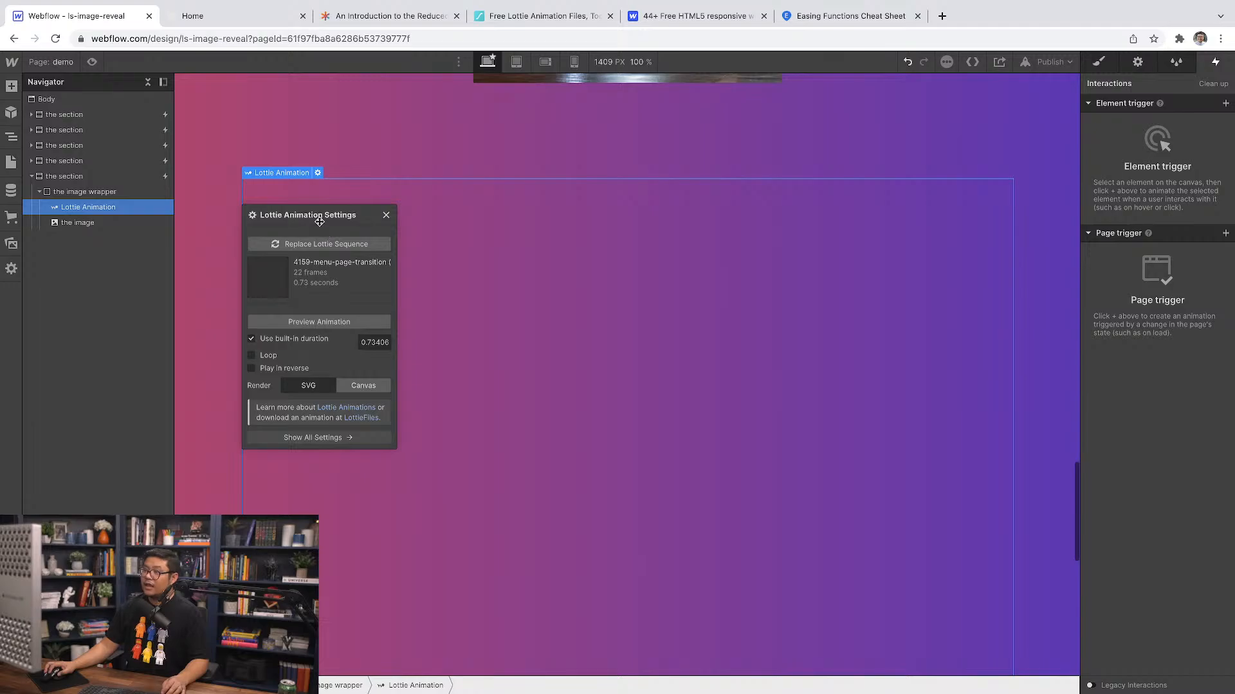
Step: Turn off the Lottie animation's built-in duration, set its duration to 1.5 seconds, and preview it
left_click_drag(320, 221, 393, 174)
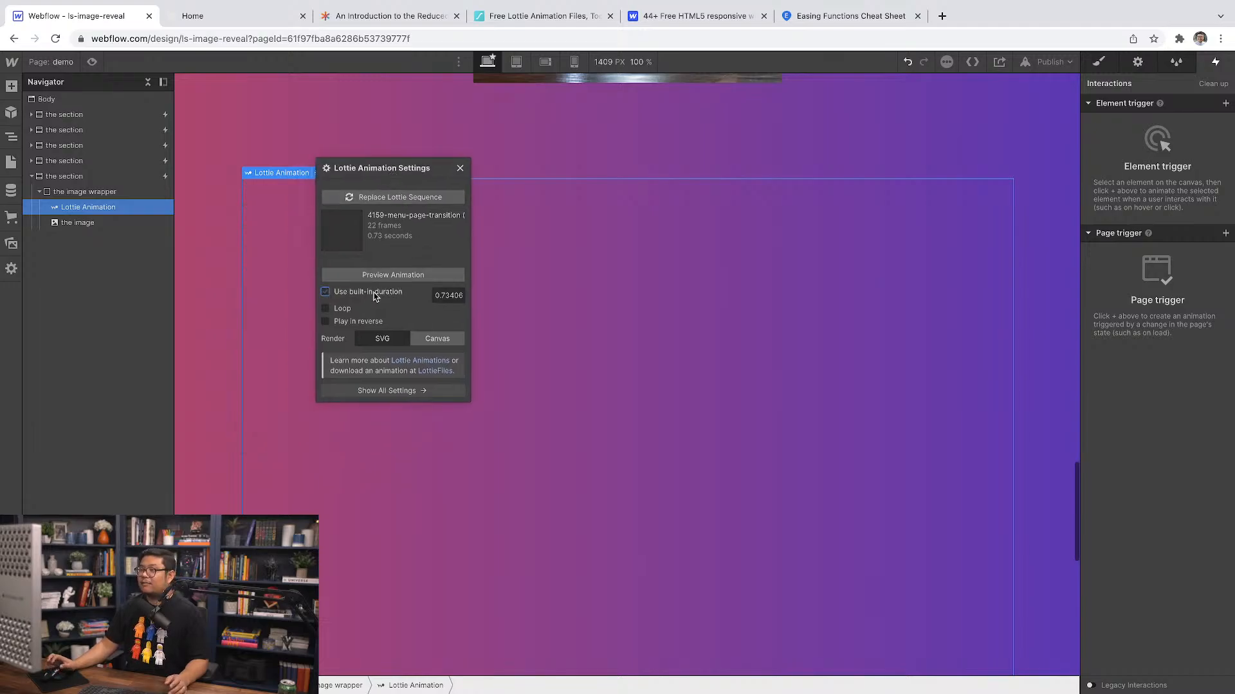
left_click_drag(435, 296, 450, 295)
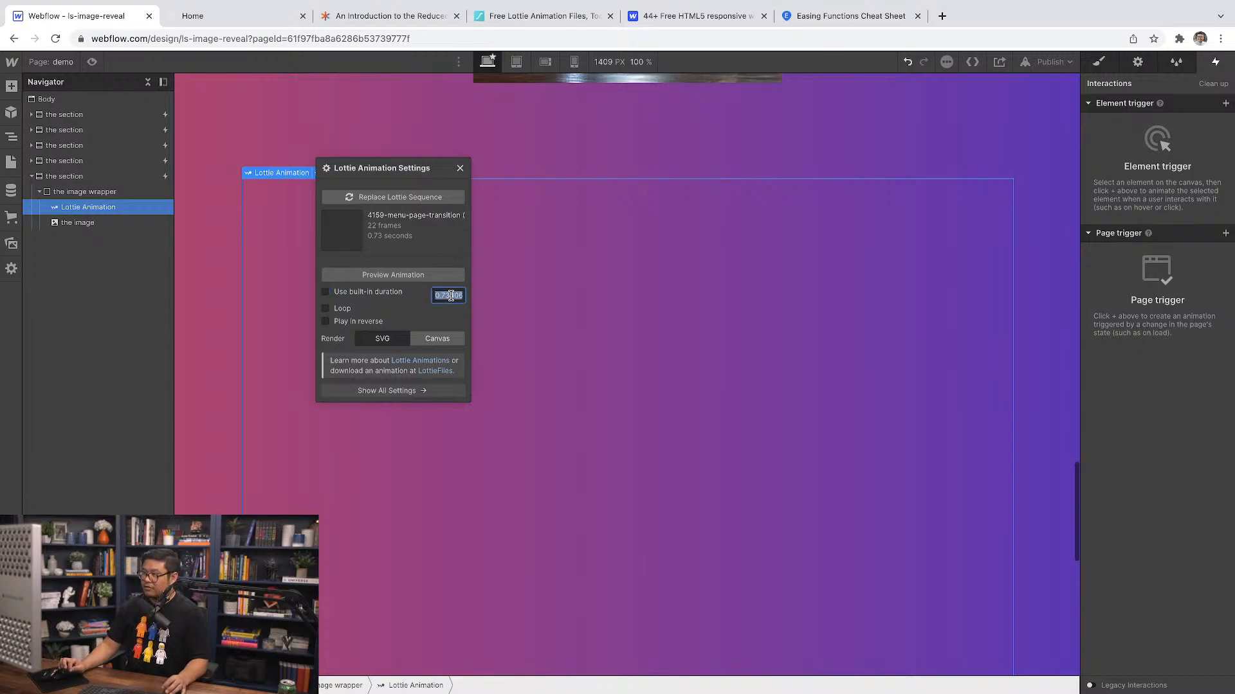
type("1.5")
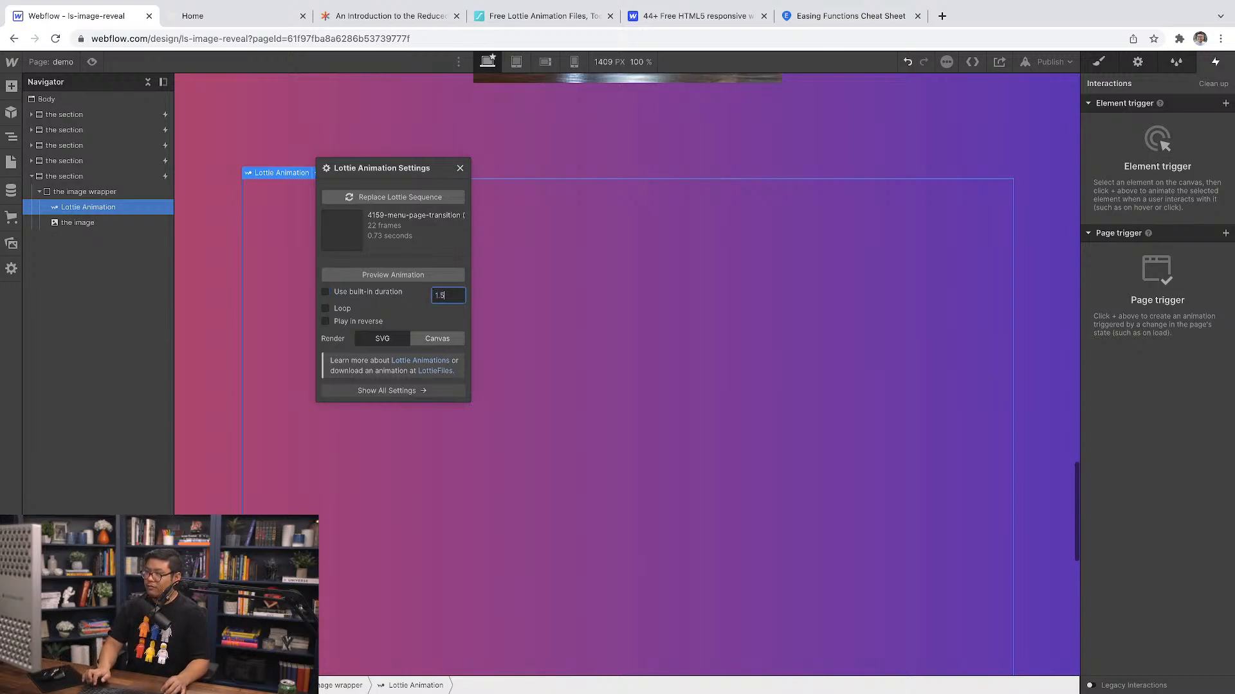
left_click(413, 278)
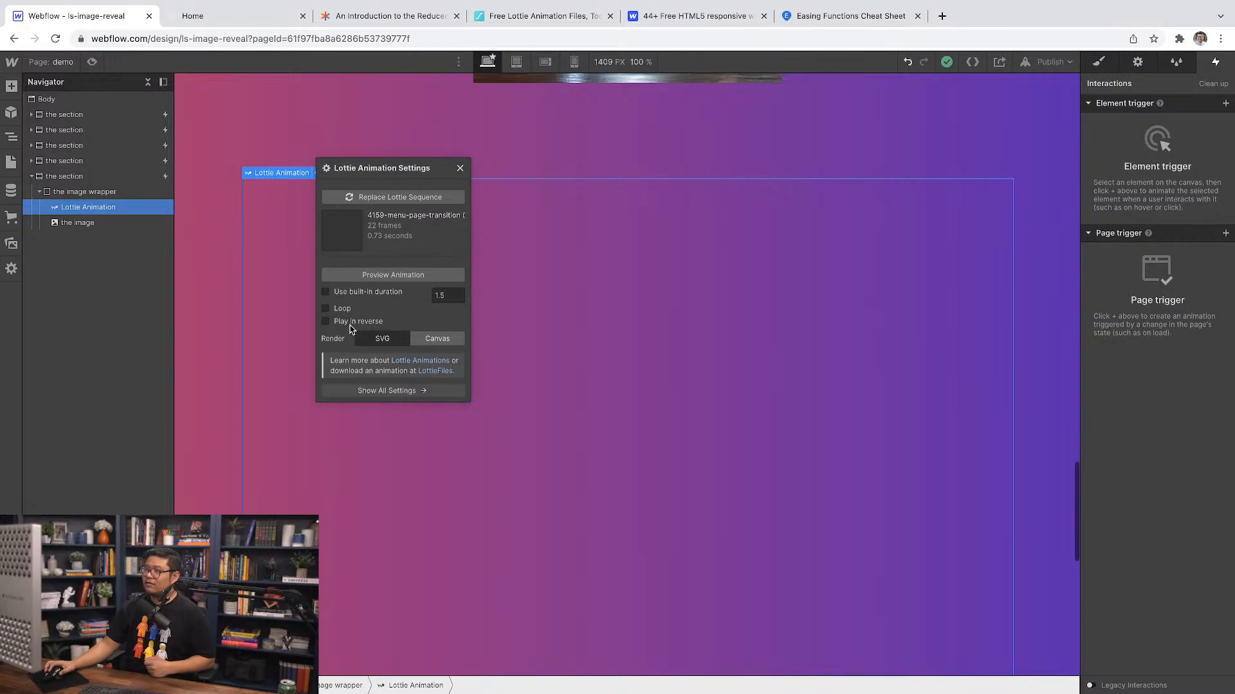
left_click(387, 294)
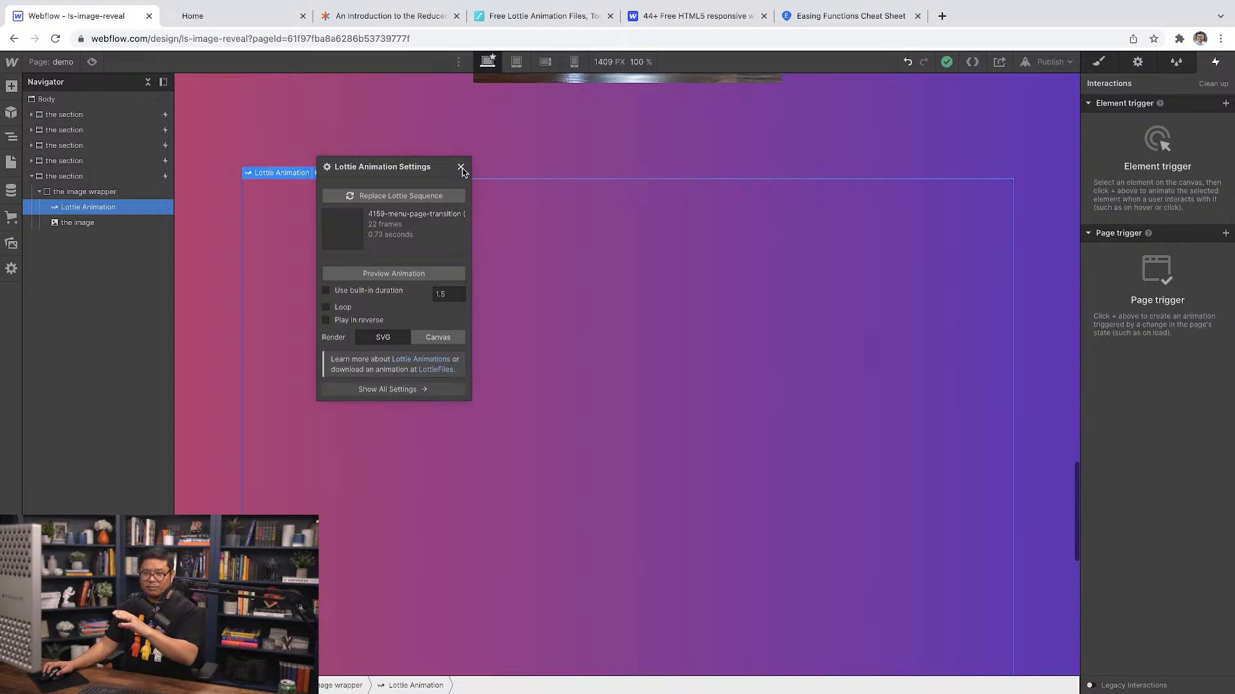
left_click(461, 168)
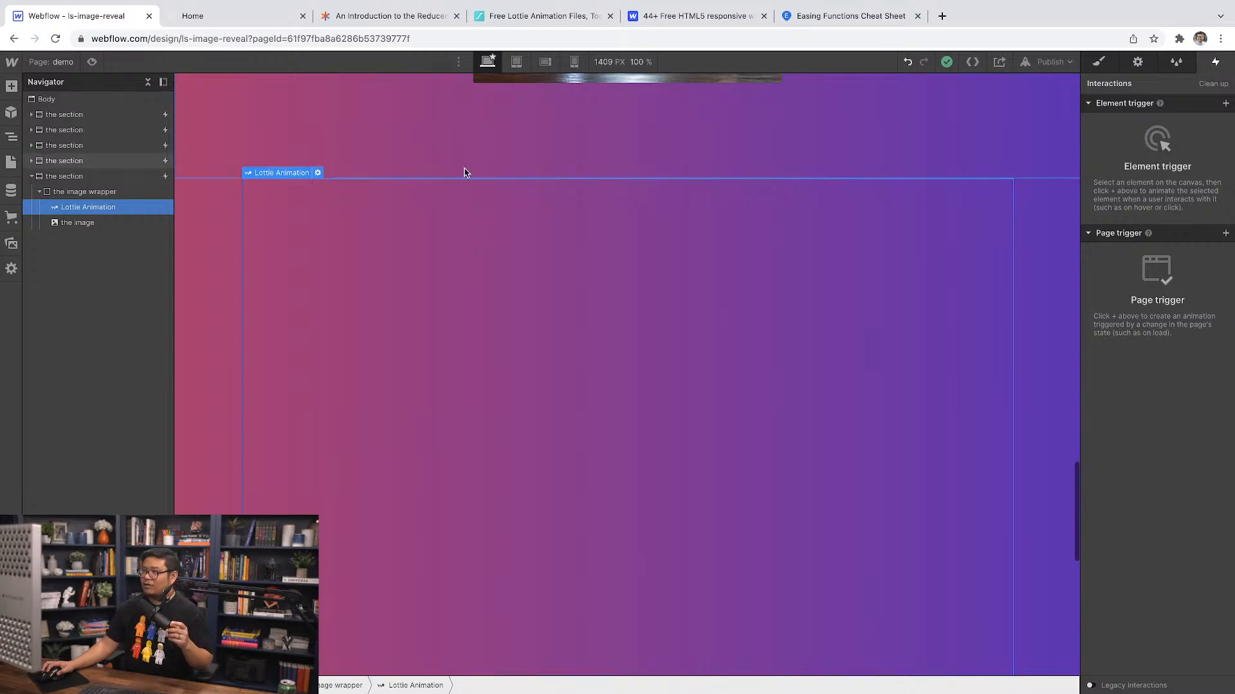
Step: Give the Lottie animation the new class "the lottie"
left_click(1099, 63)
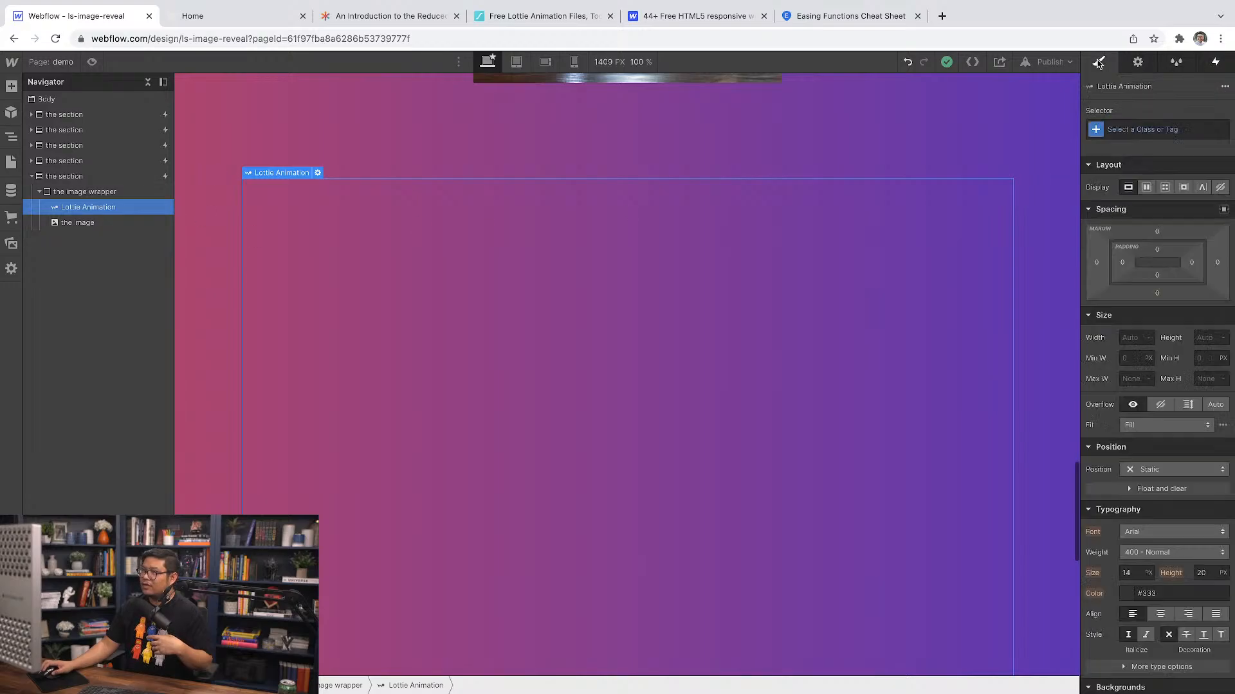
left_click(1152, 128)
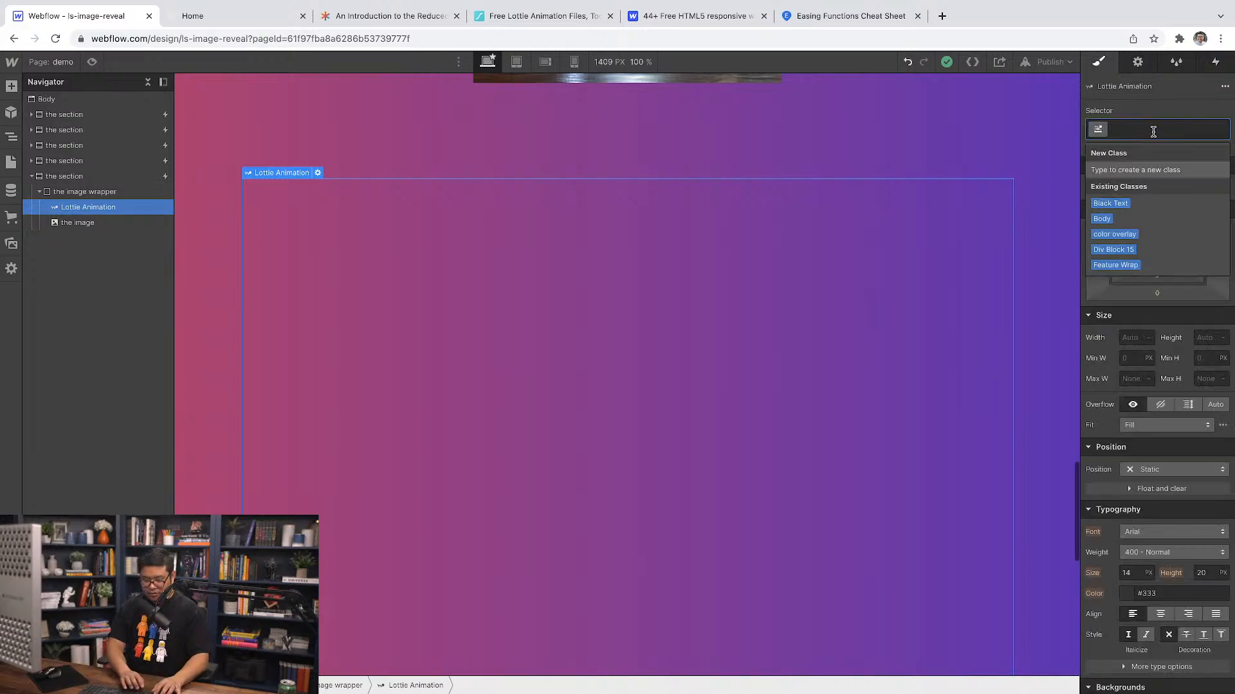
type("the lottie")
key("Return")
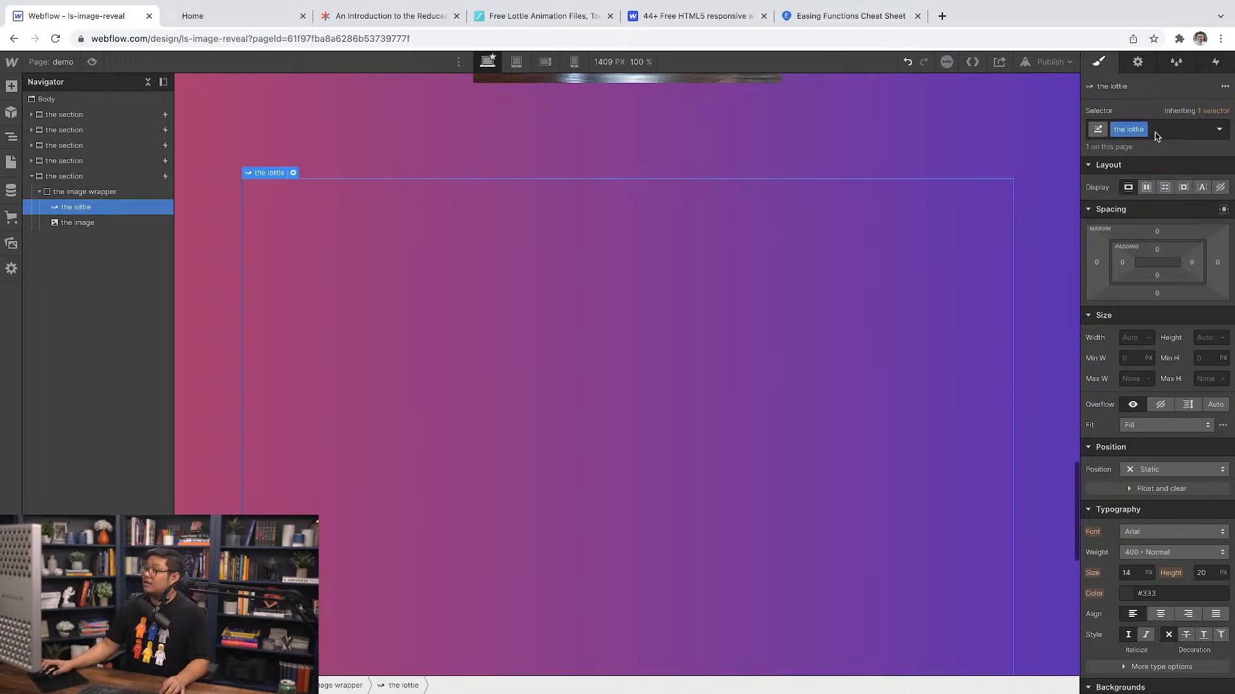
Step: Set the position of the Lottie element to Absolute within the image wrapper
left_click(1146, 471)
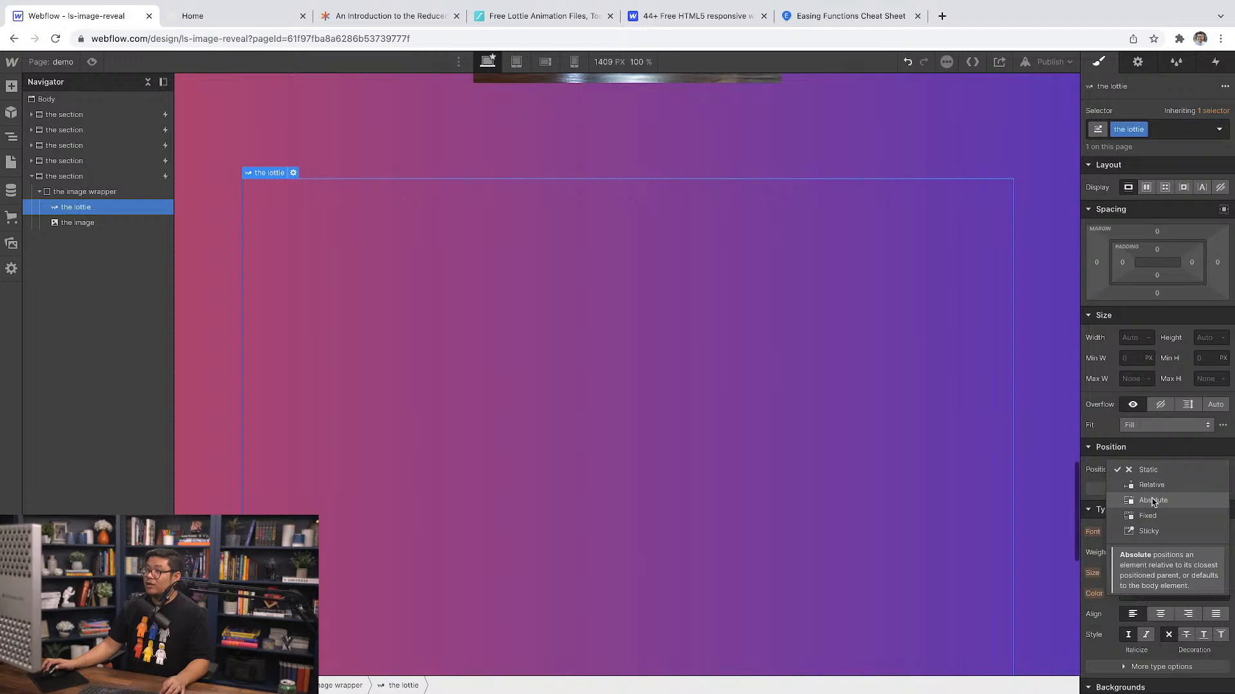
left_click(1153, 501)
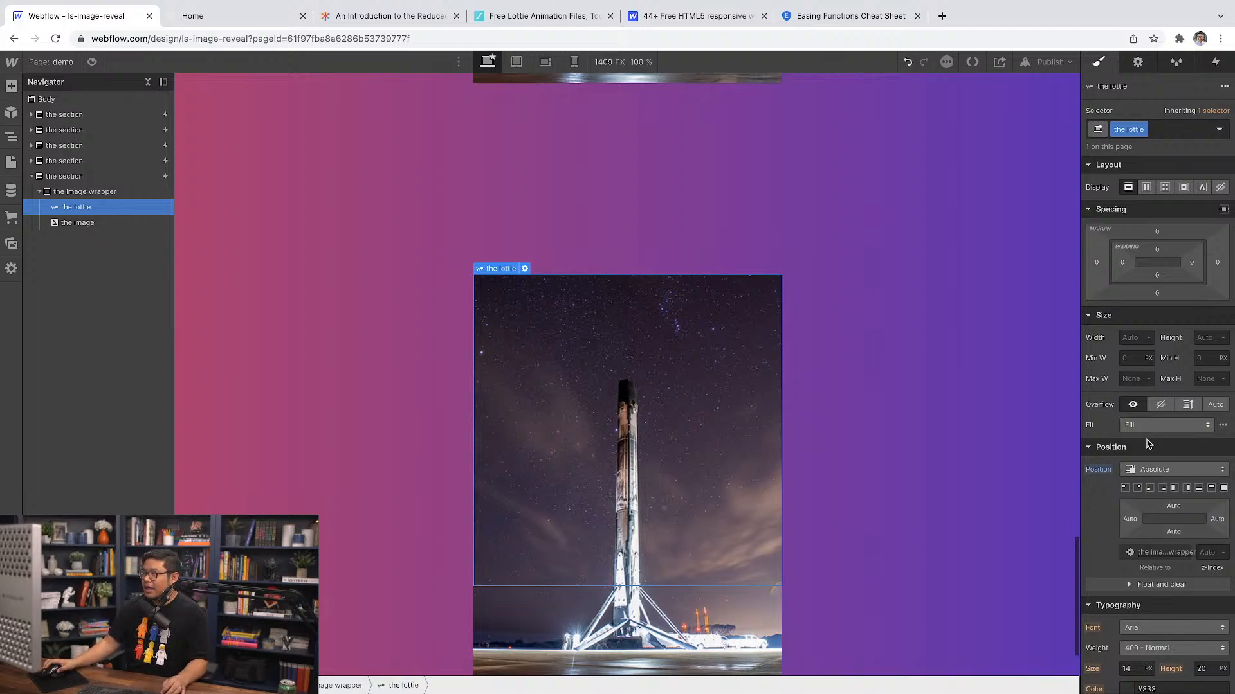
scroll(1151, 472, "down", 1)
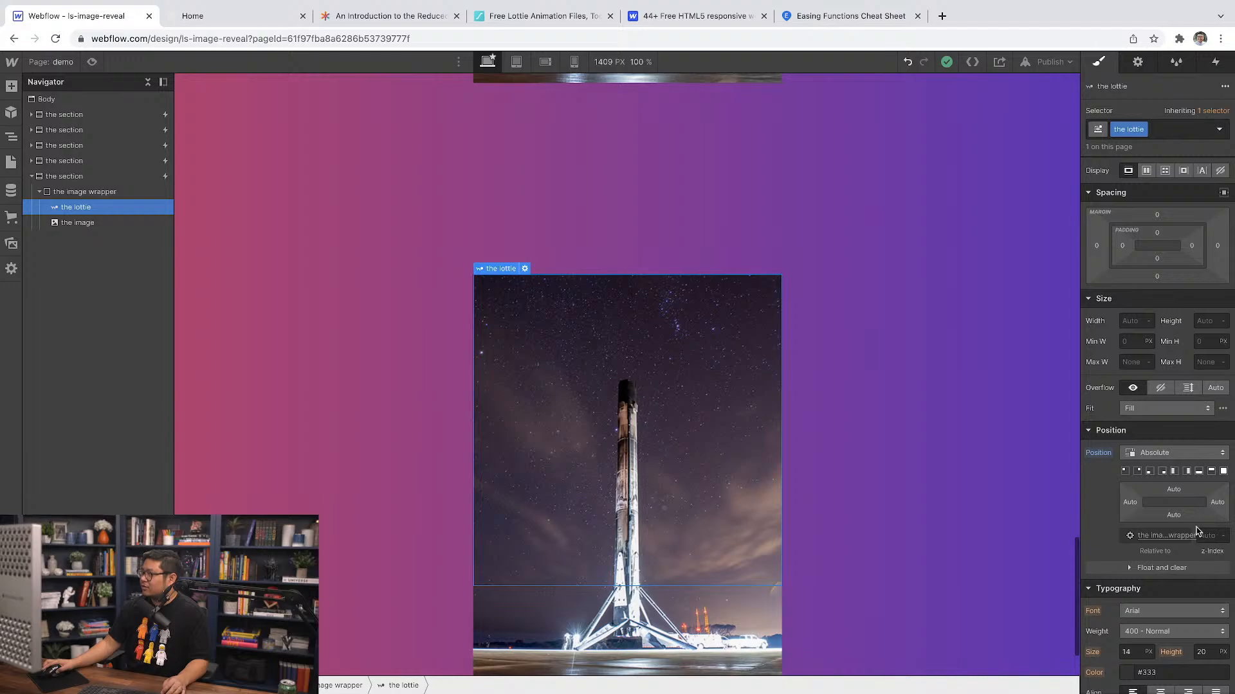
scroll(731, 537, "down", 1)
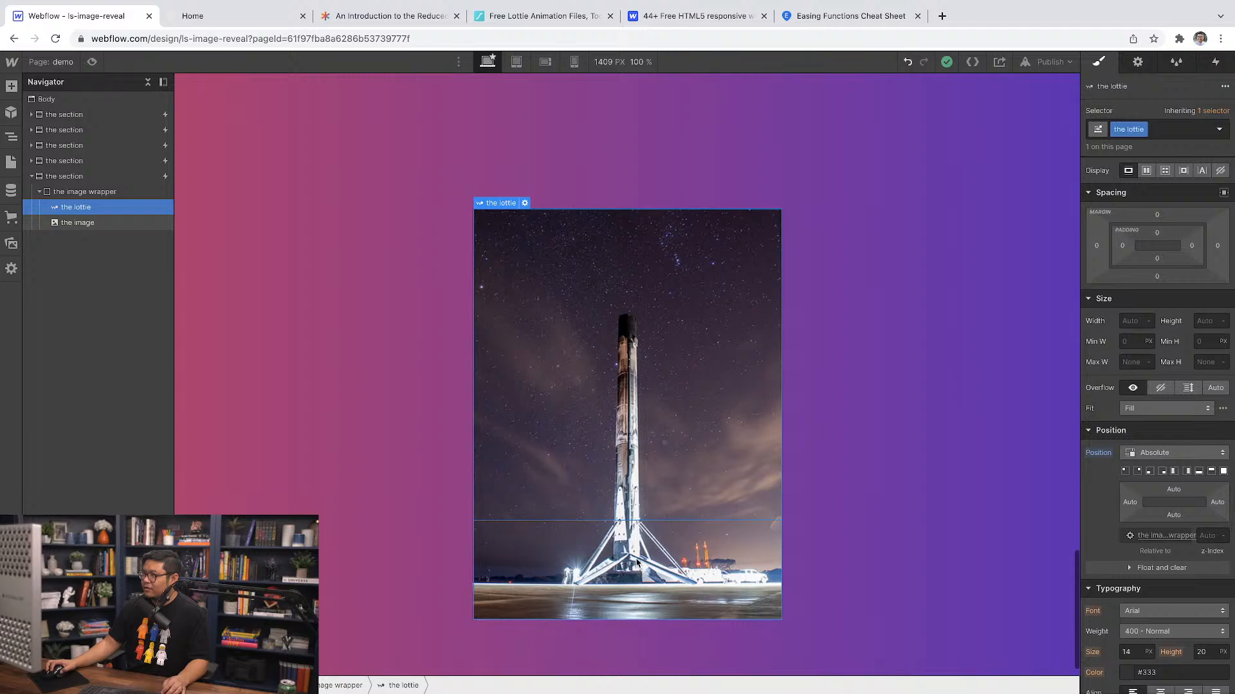
Step: Remove the "image reveal 4" scroll-into-view trigger from the fifth section
left_click(164, 180)
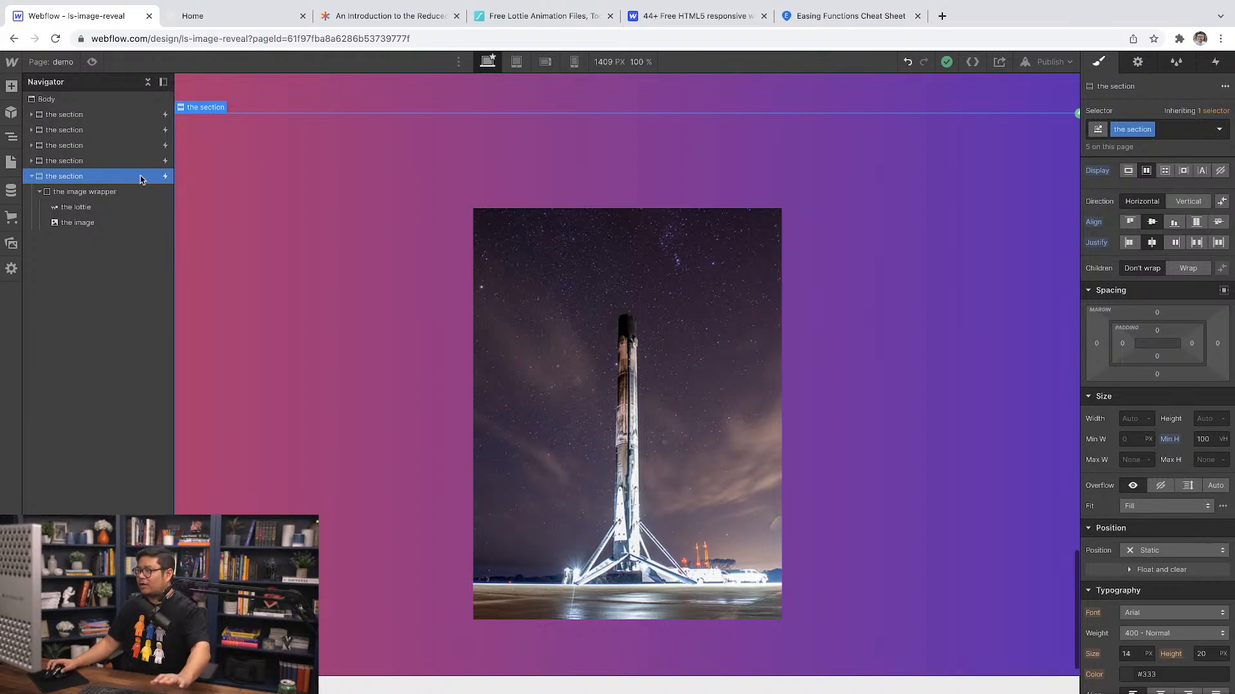
left_click(1216, 62)
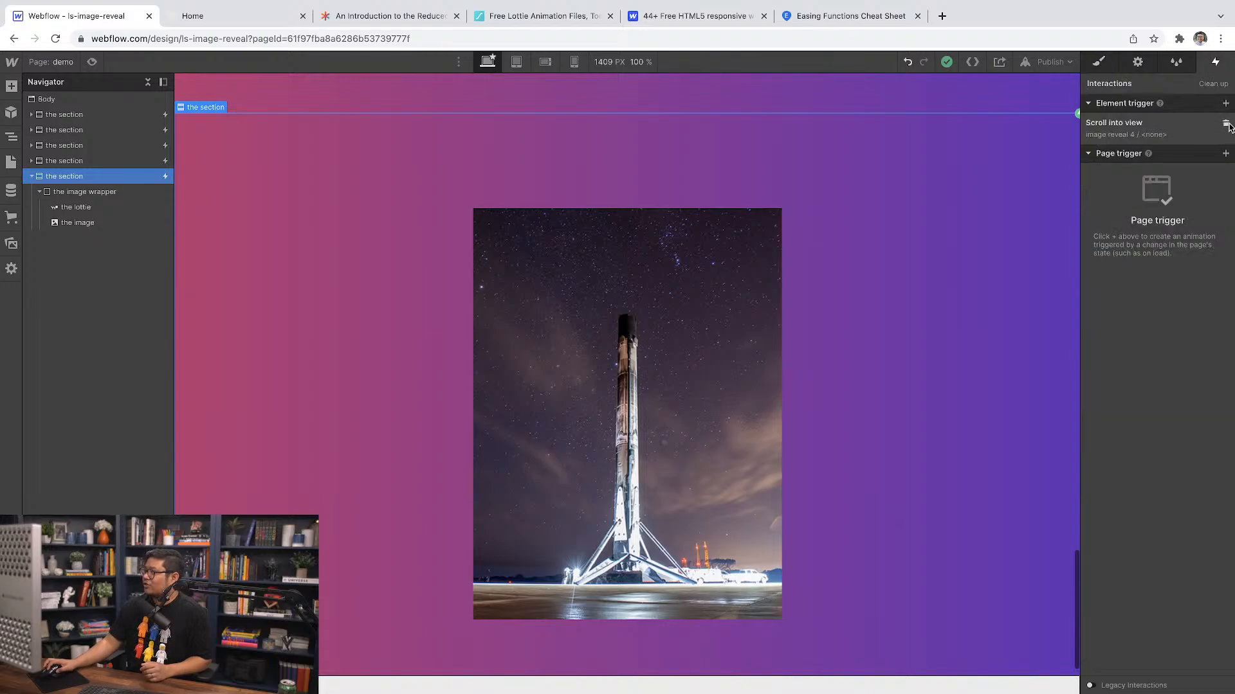
left_click(1226, 124)
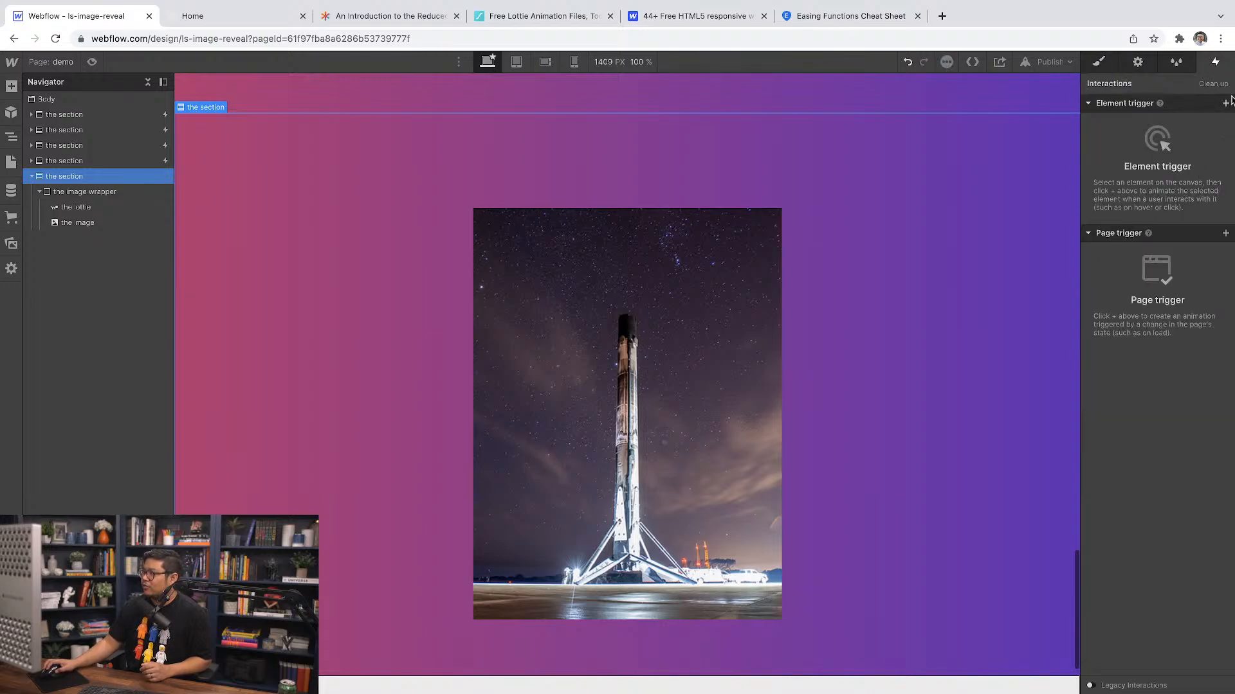
Step: Add a Scroll into view trigger to the fifth section that starts an animation at a 40% offset
left_click(1226, 103)
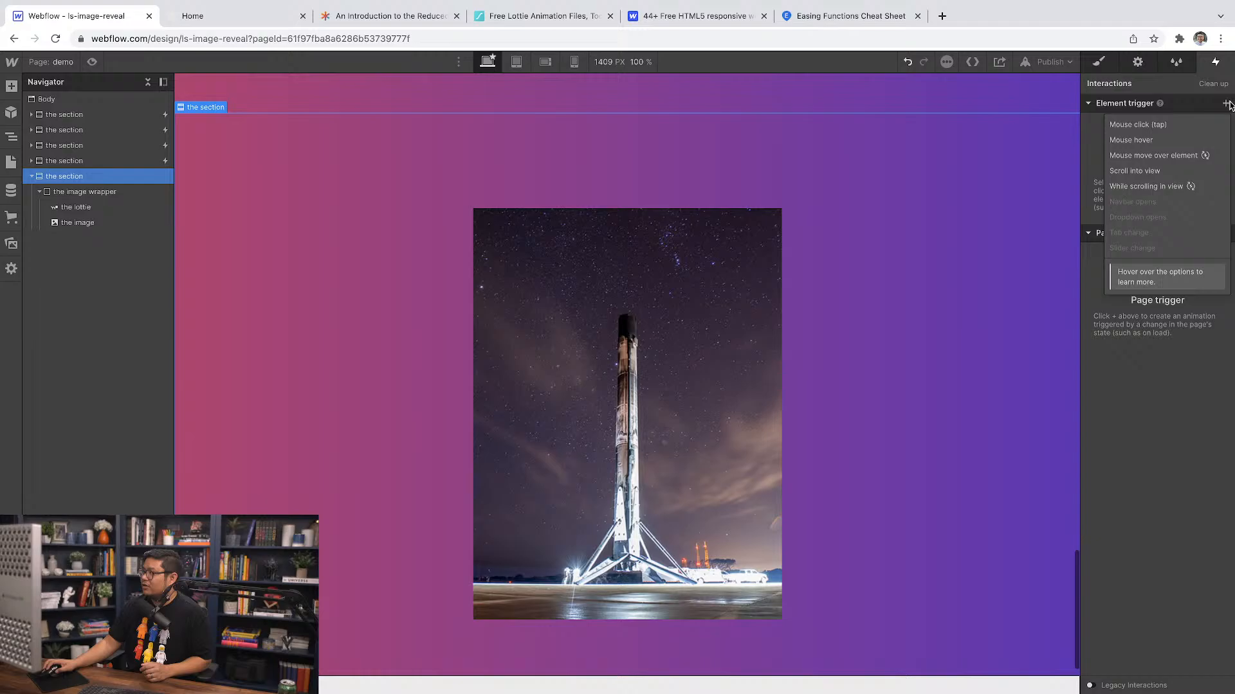
left_click(1155, 172)
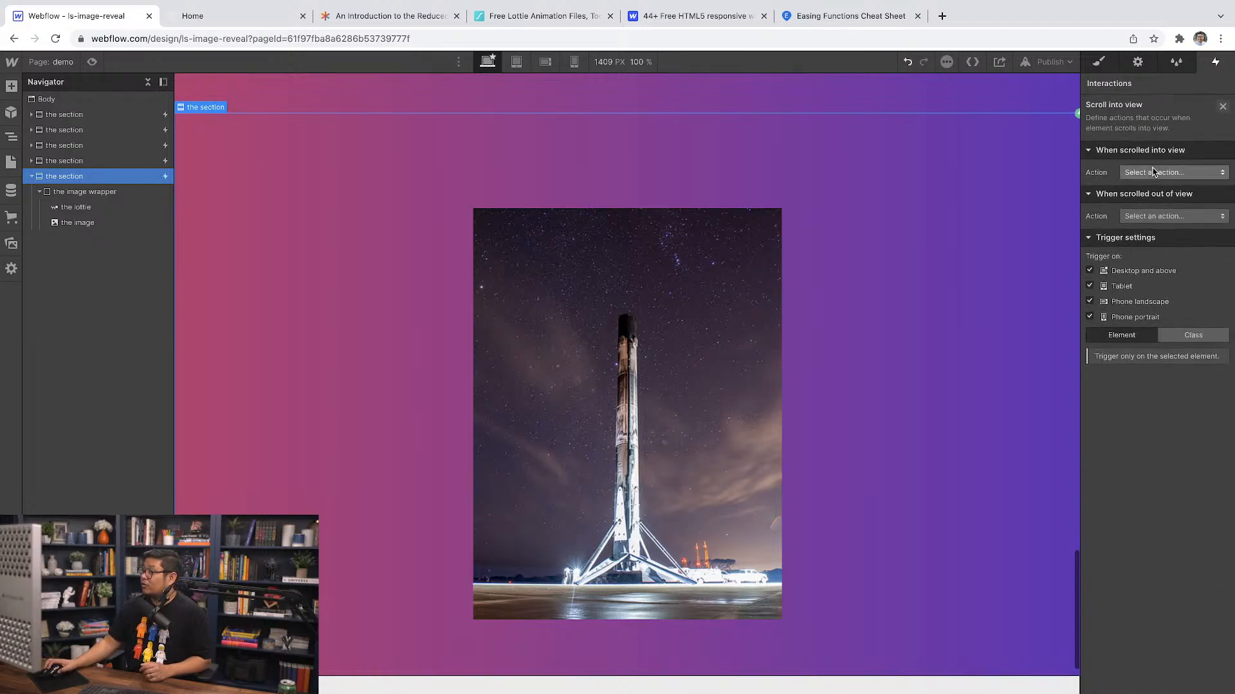
left_click(1155, 172)
left_click(1140, 204)
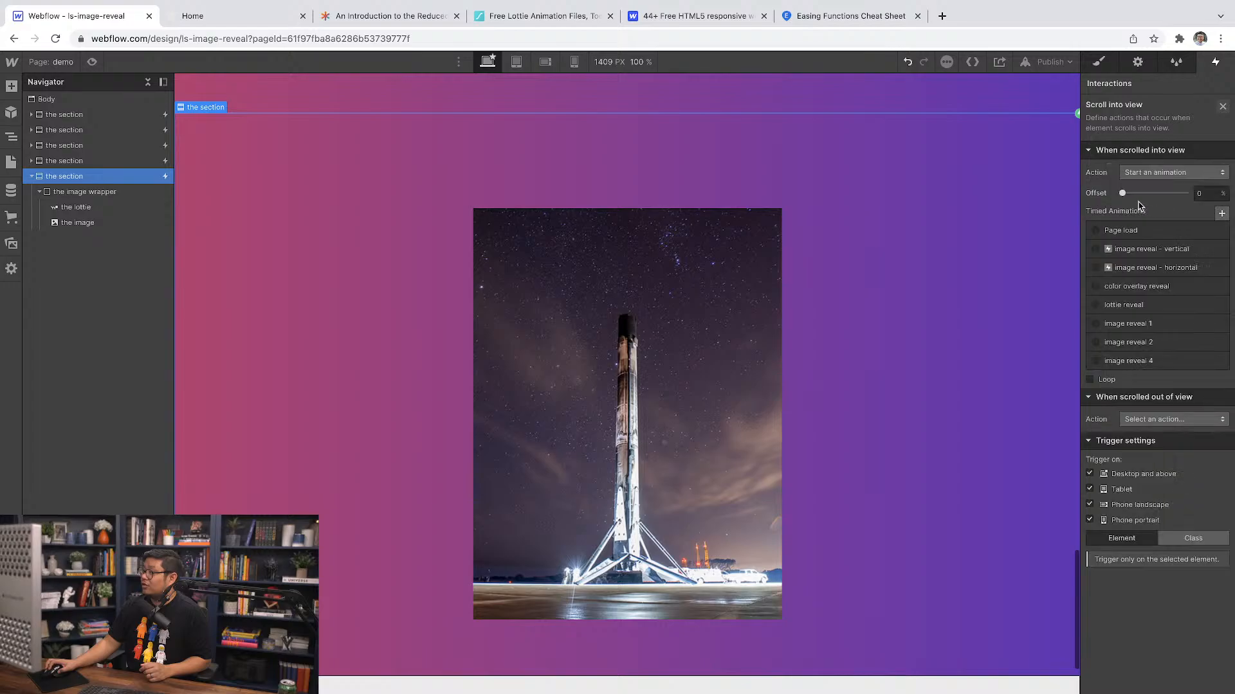
left_click(1205, 195)
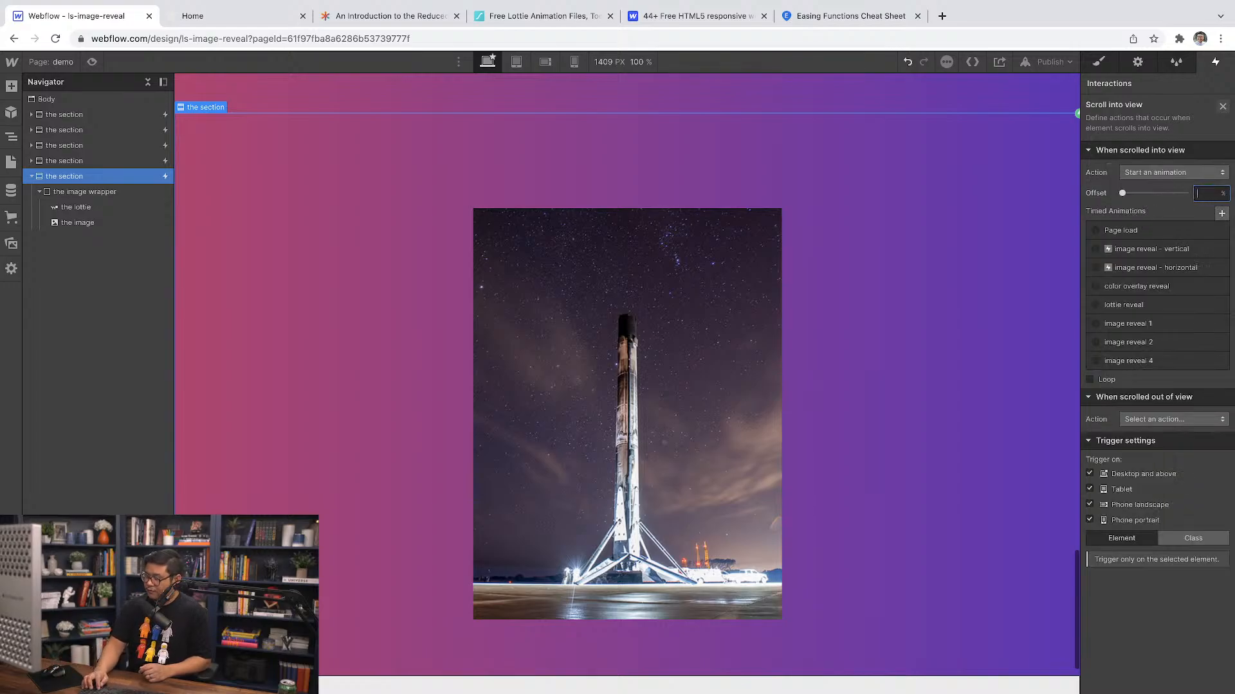
type("40")
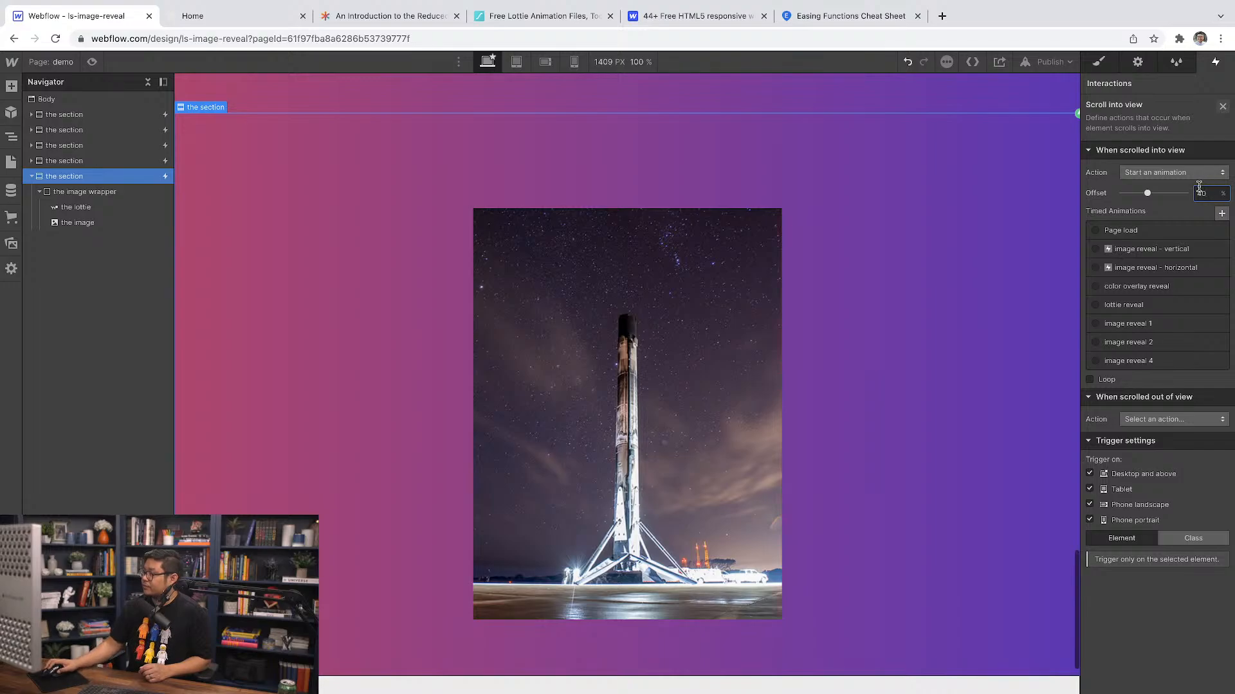
Step: Set the fifth section's scroll trigger offset to 50% and create a new timed animation named "image reveal 5"
key("BackSpace")
key("BackSpace")
type("50")
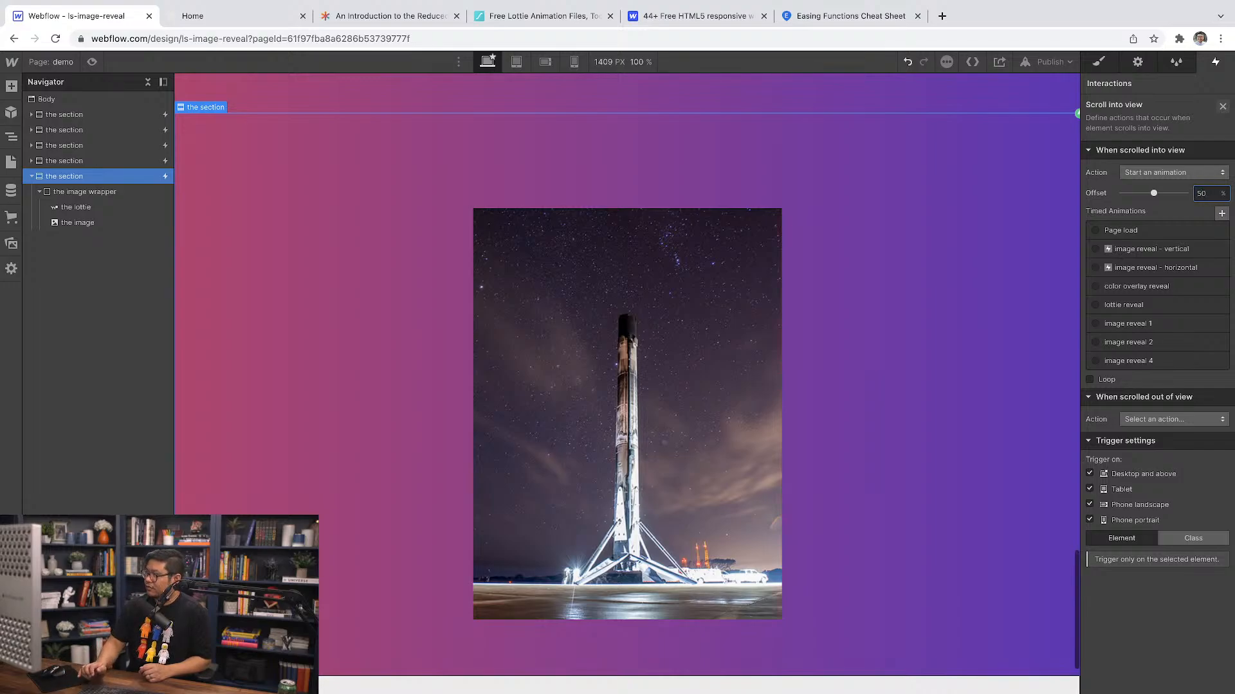
left_click(1222, 214)
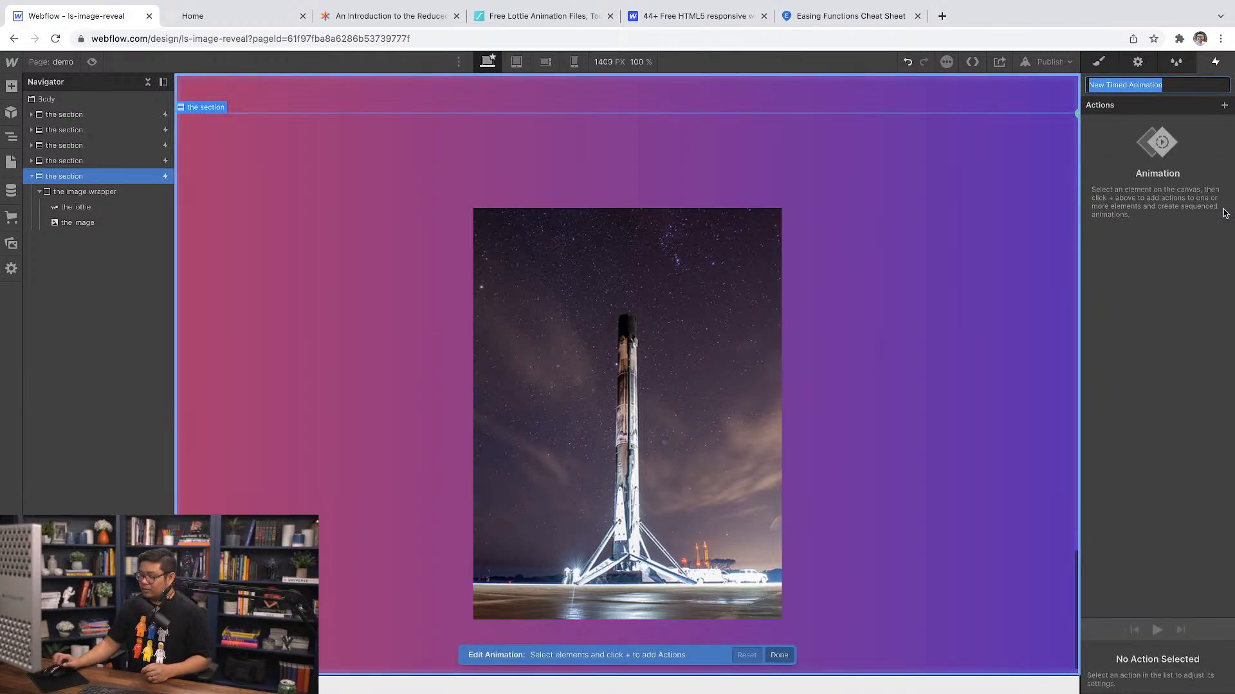
type("image reveal 5")
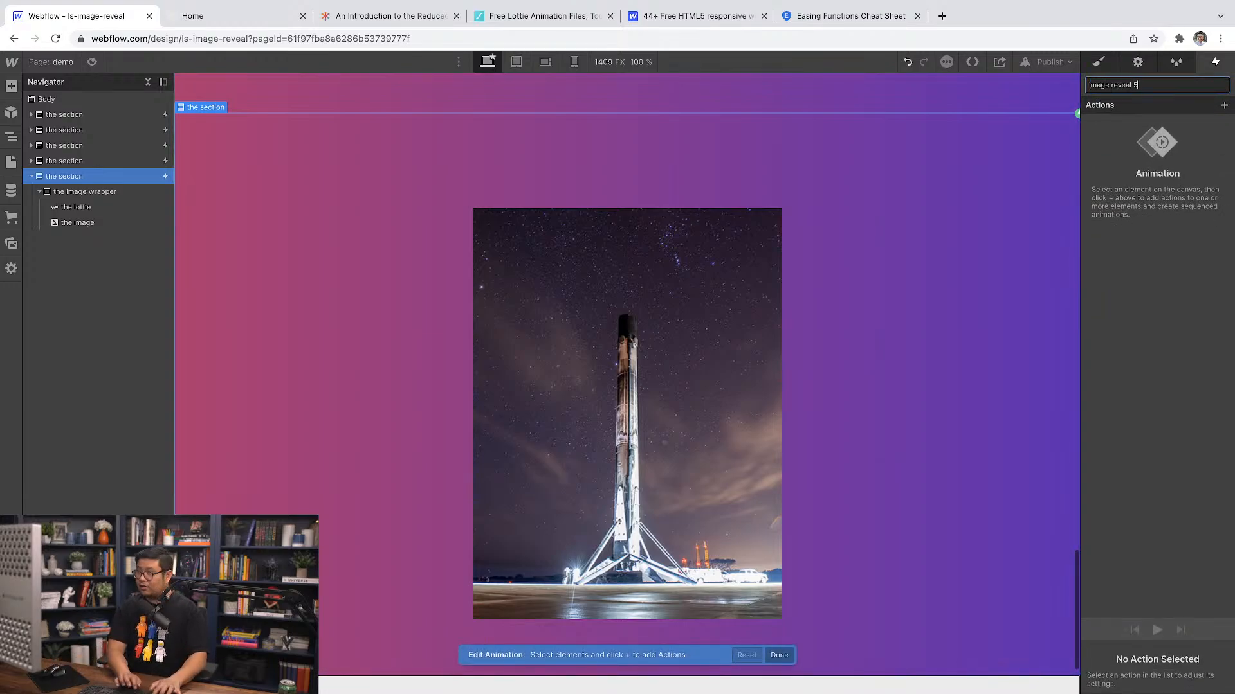
key("Return")
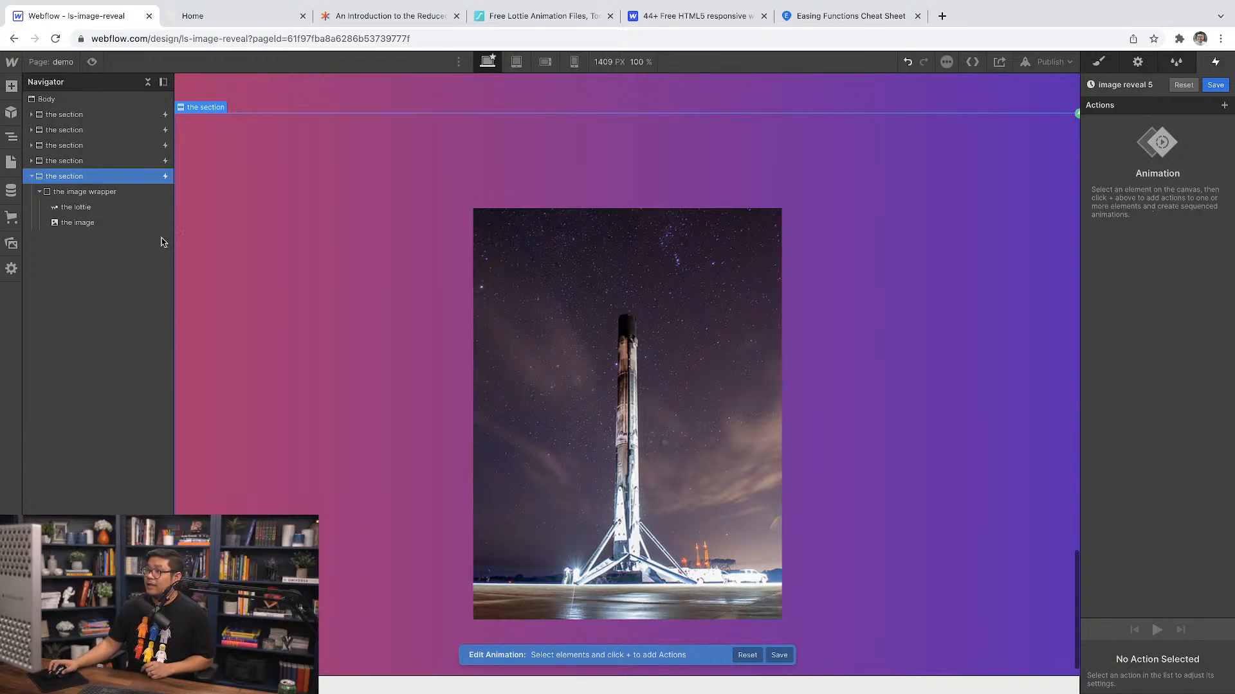
Step: Add a Lottie action for "the lottie", set as the initial state with the Lottie progress at 100%
left_click(87, 207)
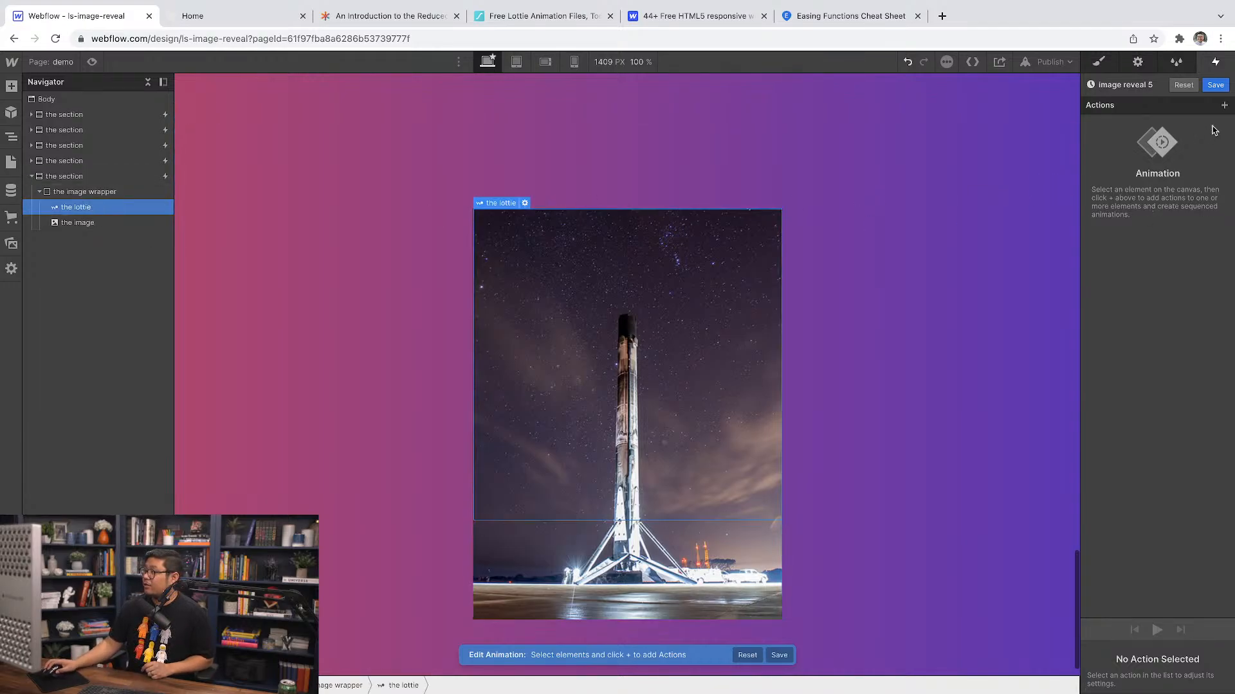
left_click(1223, 105)
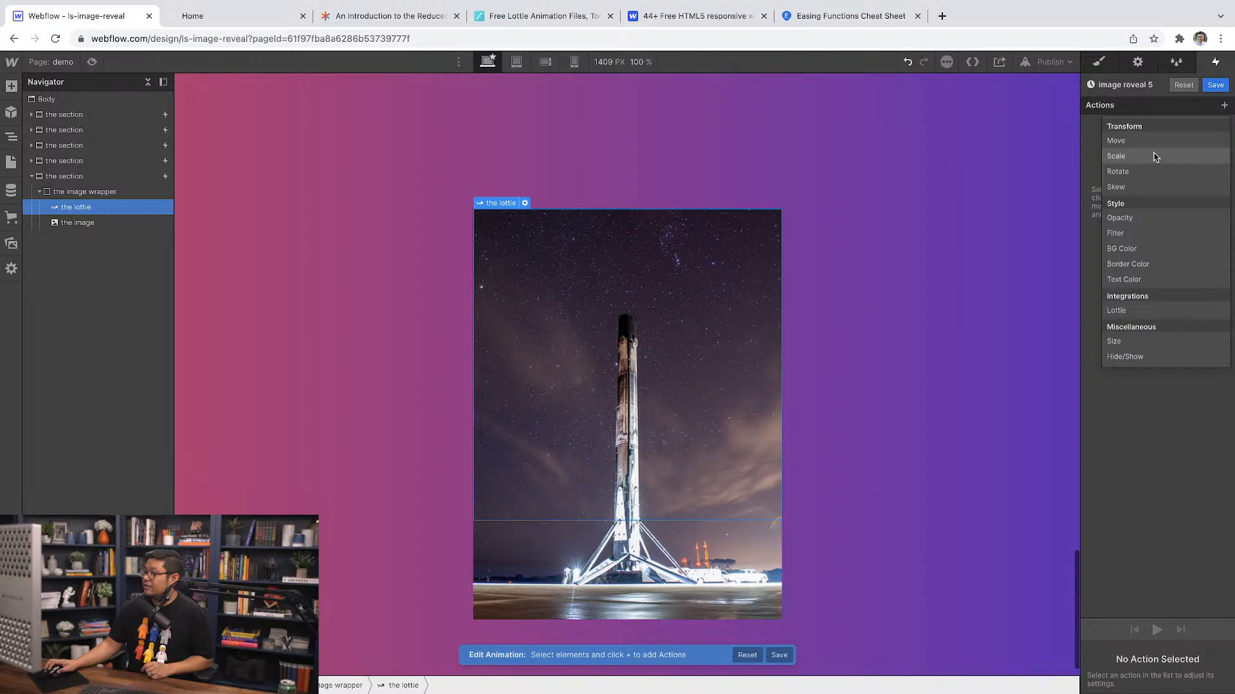
left_click(1142, 310)
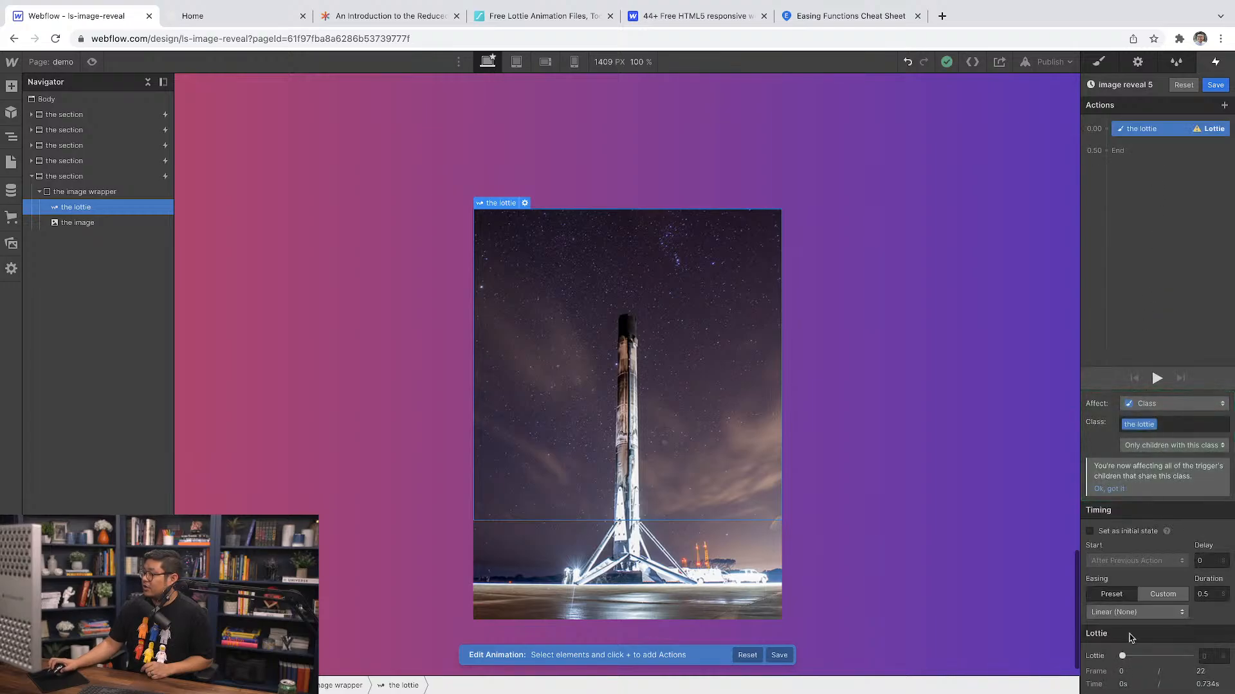
left_click(1132, 532)
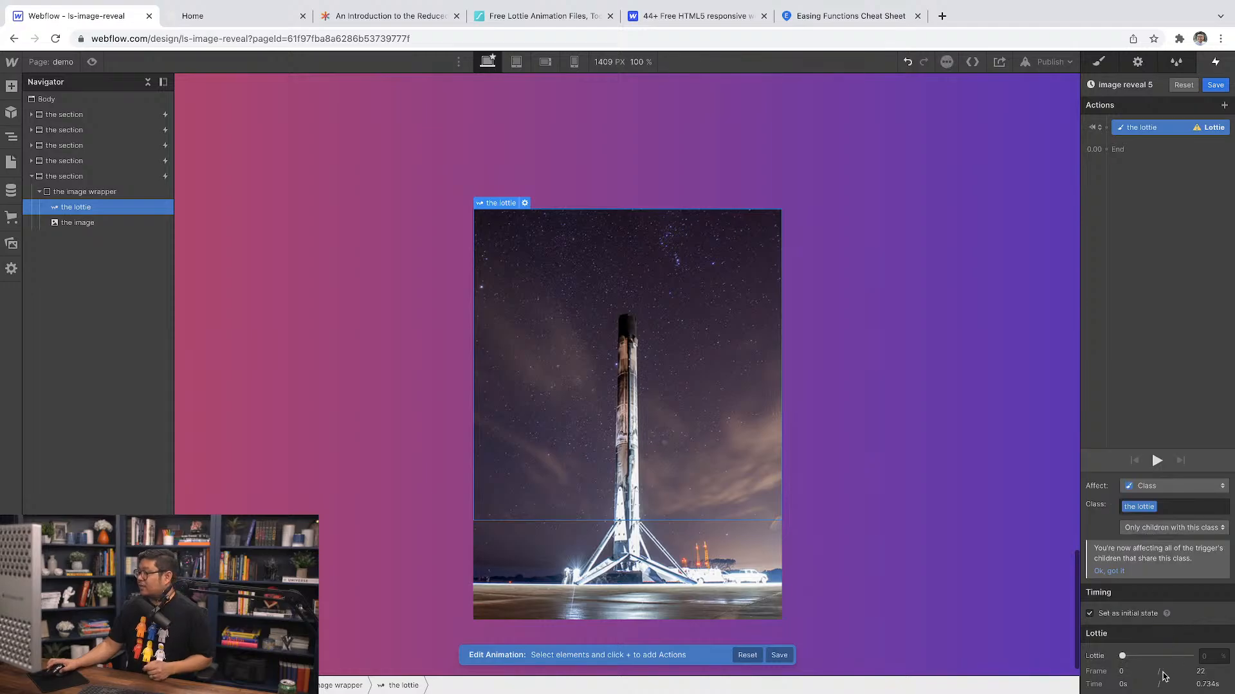
left_click_drag(1122, 656, 1124, 655)
left_click_drag(1123, 656, 1208, 655)
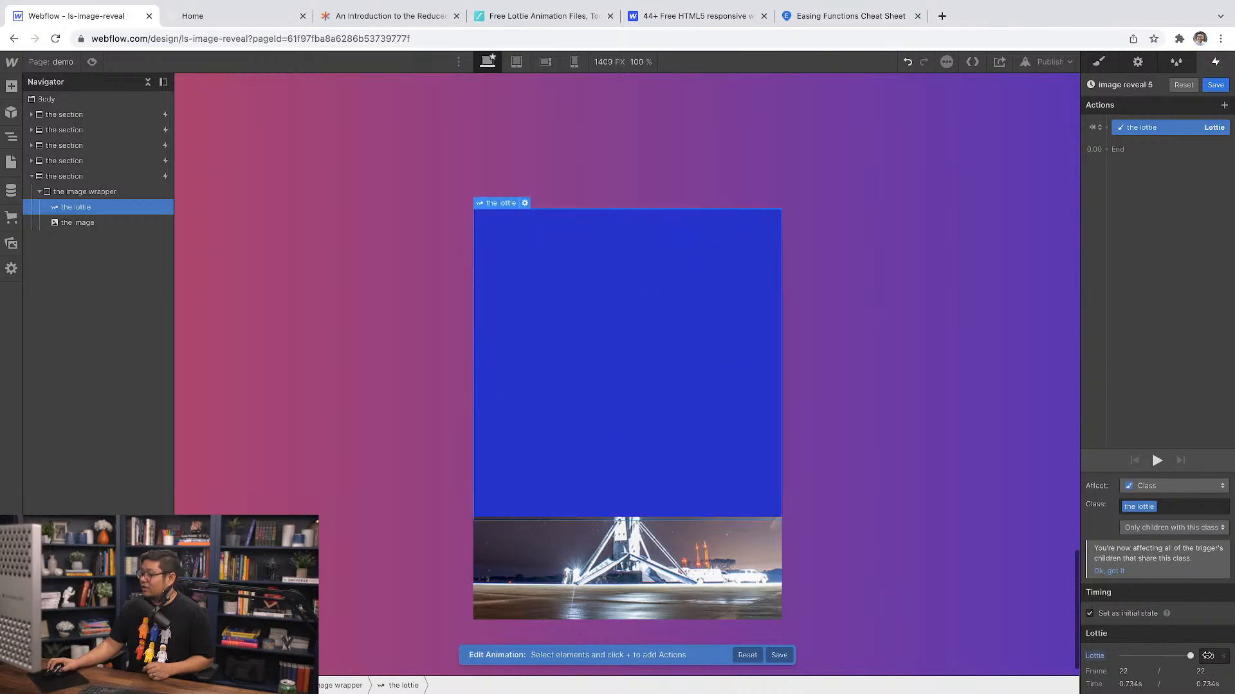
Step: Add a second Lottie action for "the lottie" with its progress at 0% and play back the animation
left_click(1119, 149)
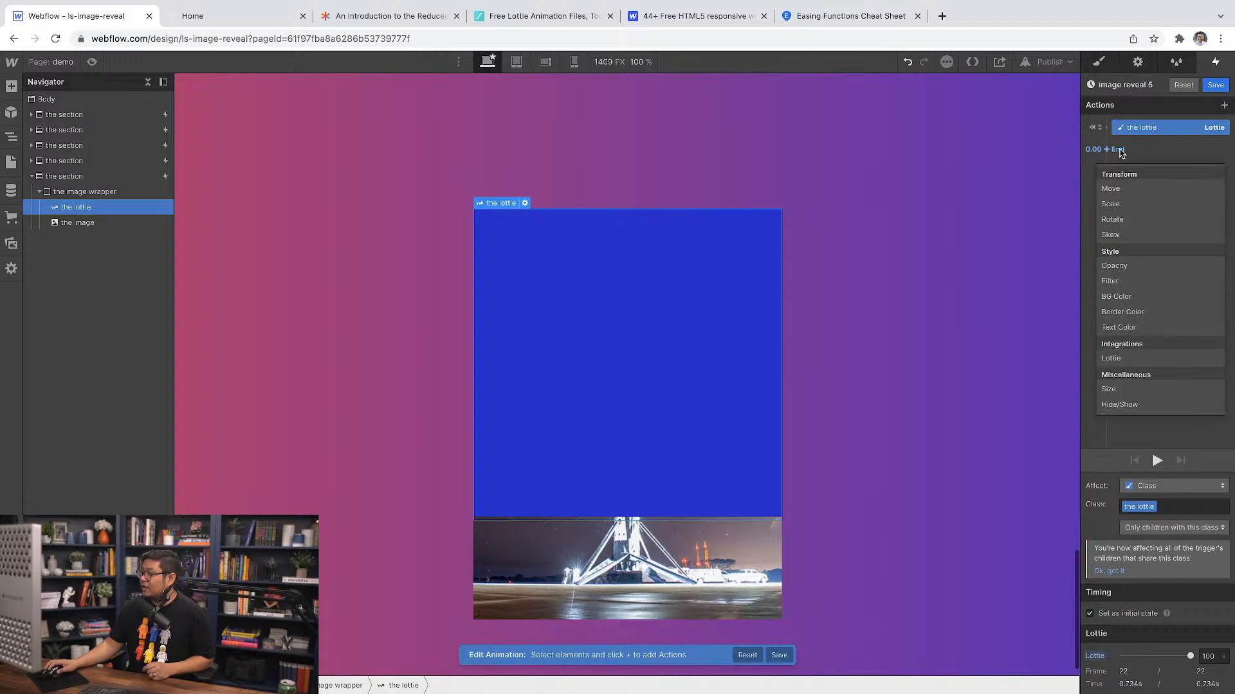
left_click(1126, 359)
left_click(1124, 654)
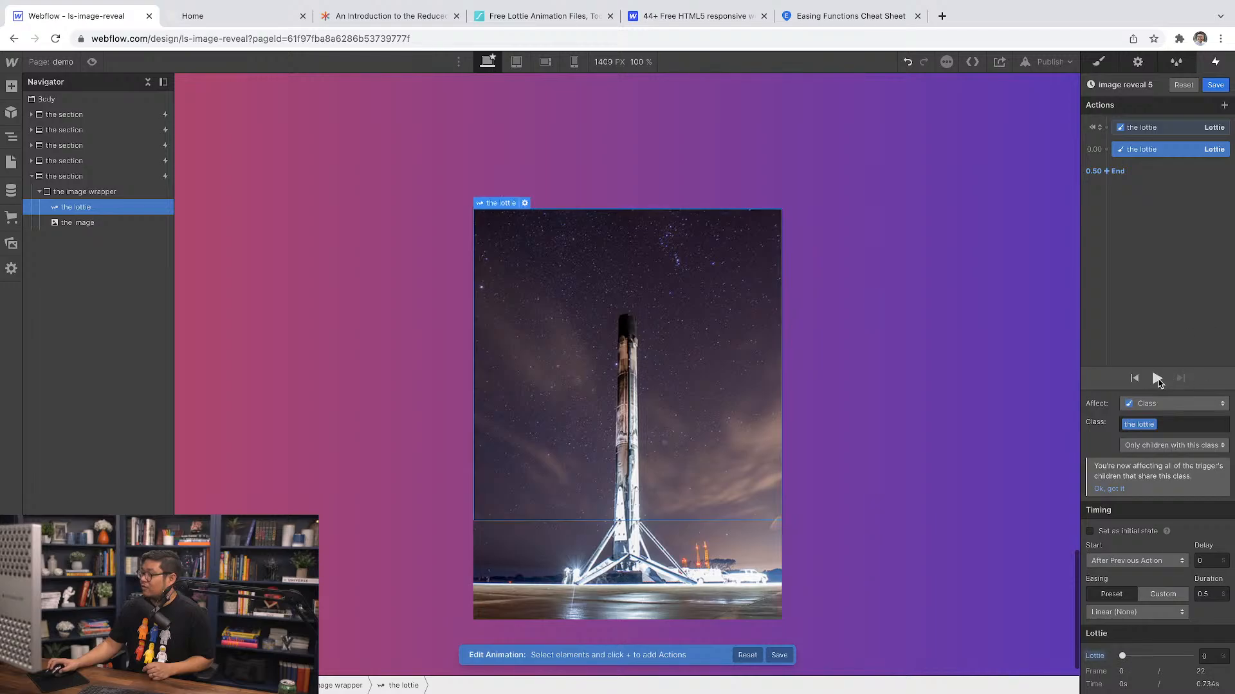
left_click(1157, 379)
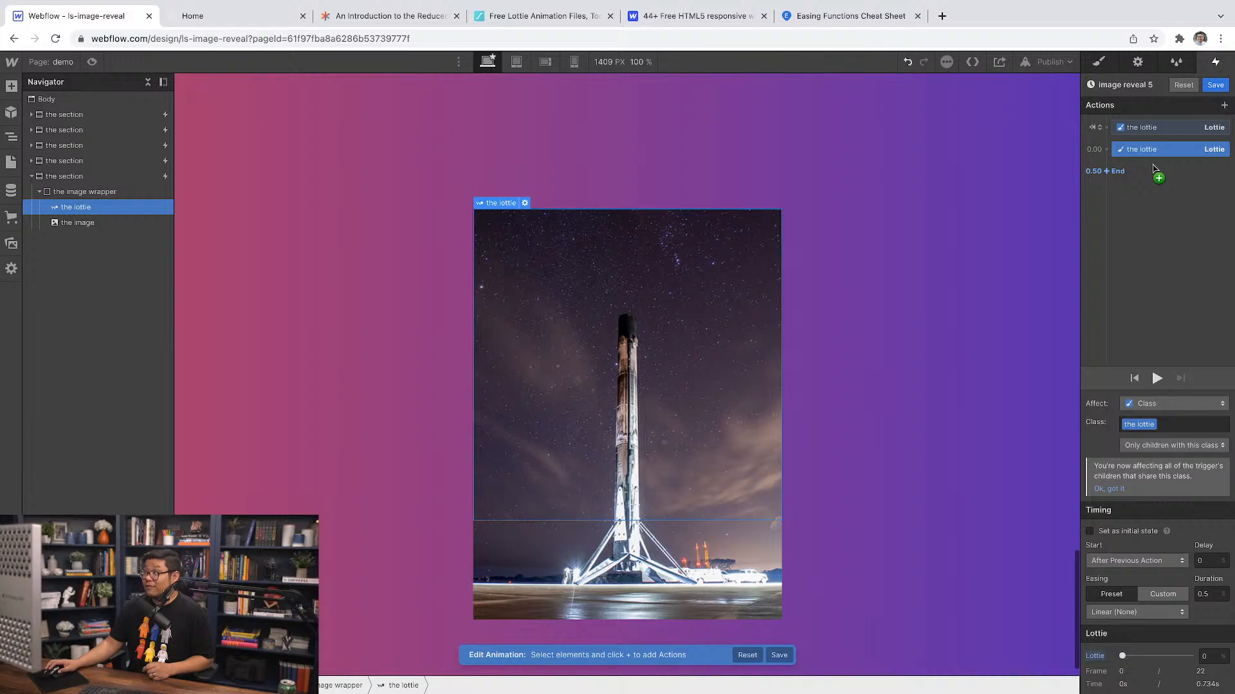
Step: Set the second Lottie action's duration to 1.5 seconds and play back the animation
left_click(1202, 595)
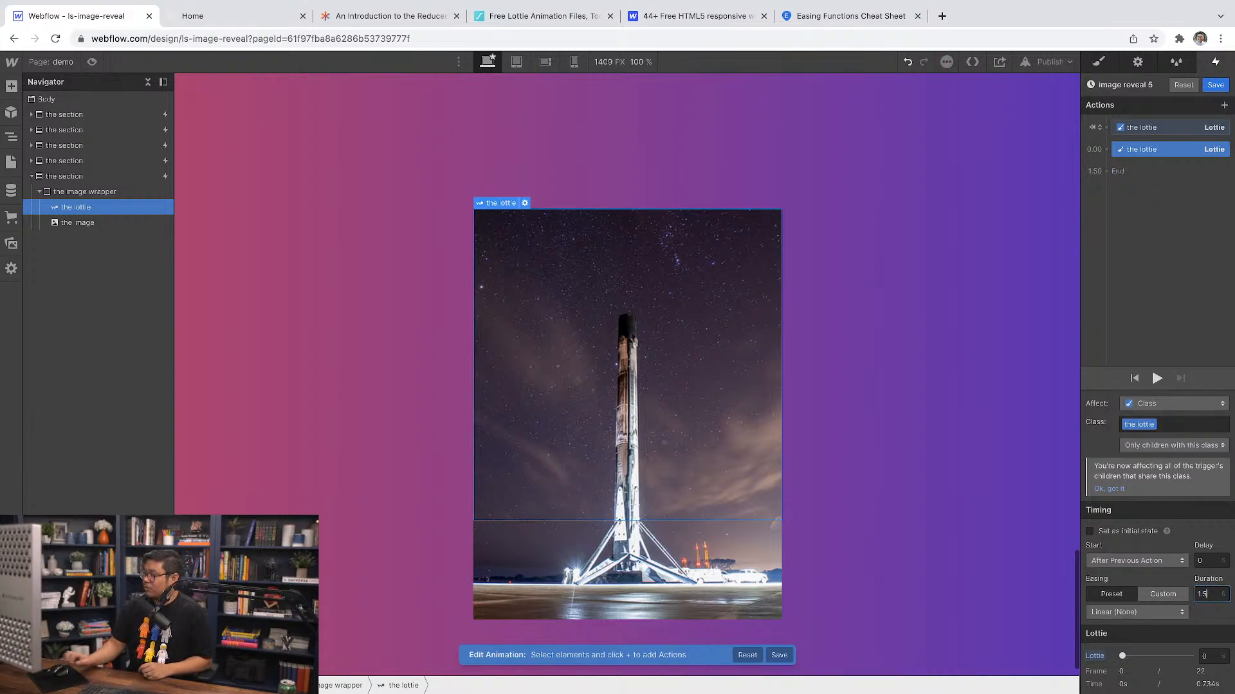
left_click(1157, 379)
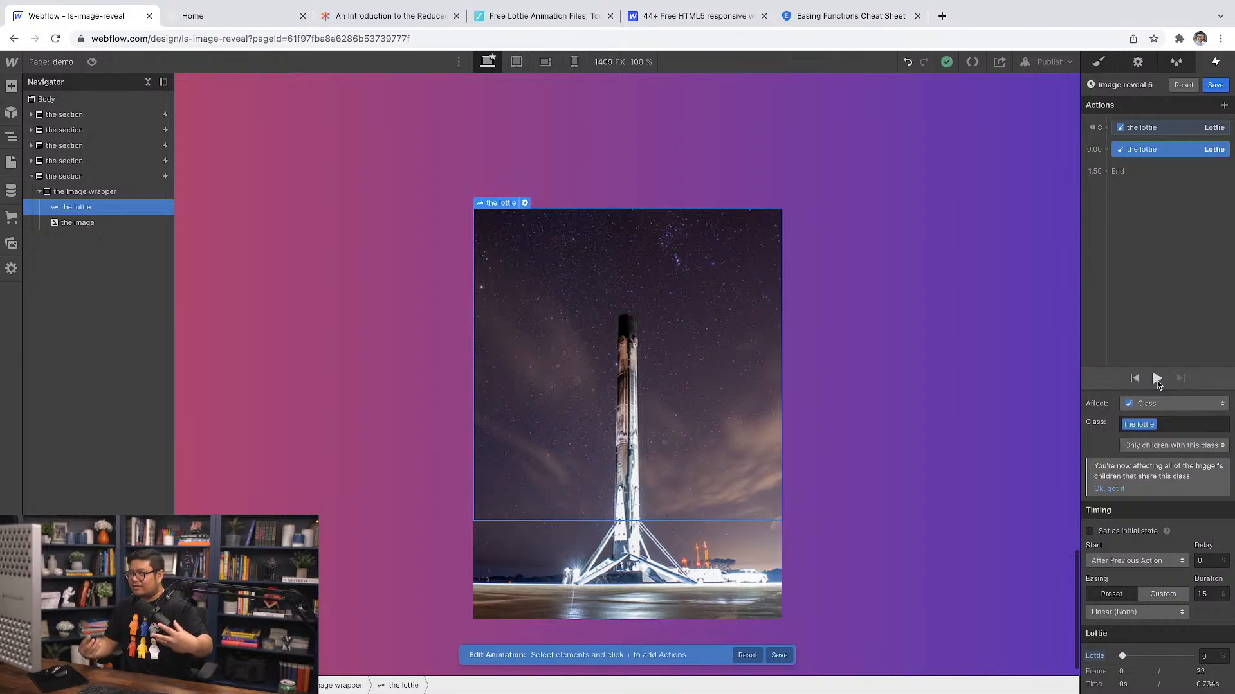
left_click(1157, 379)
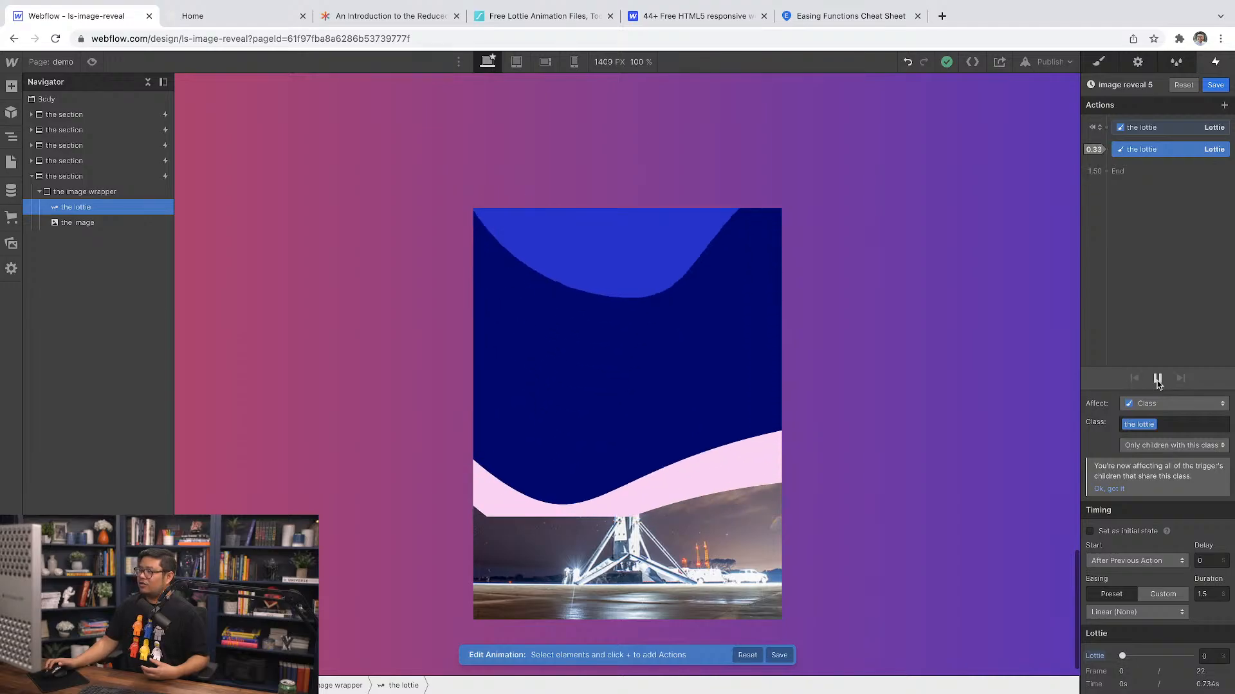
Step: Add an initial-state Scale action for "the lottie" with a scale of 1.7 so that it covers the whole image
left_click(1109, 138)
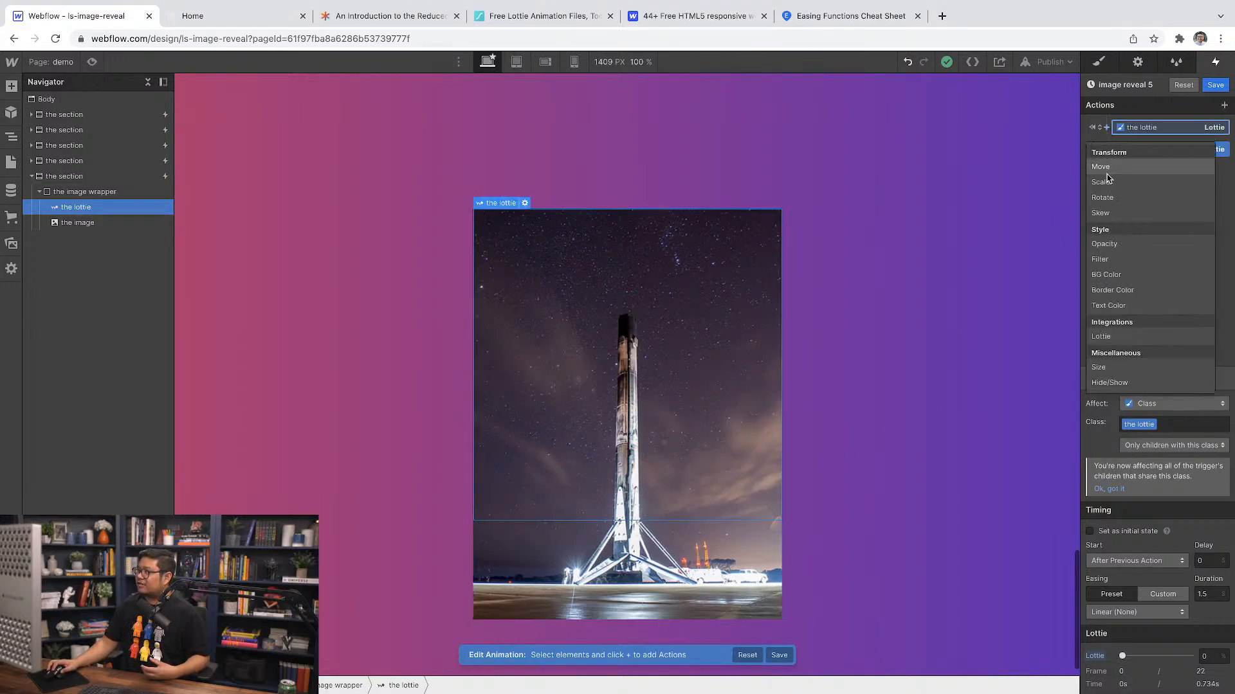
left_click(1107, 129)
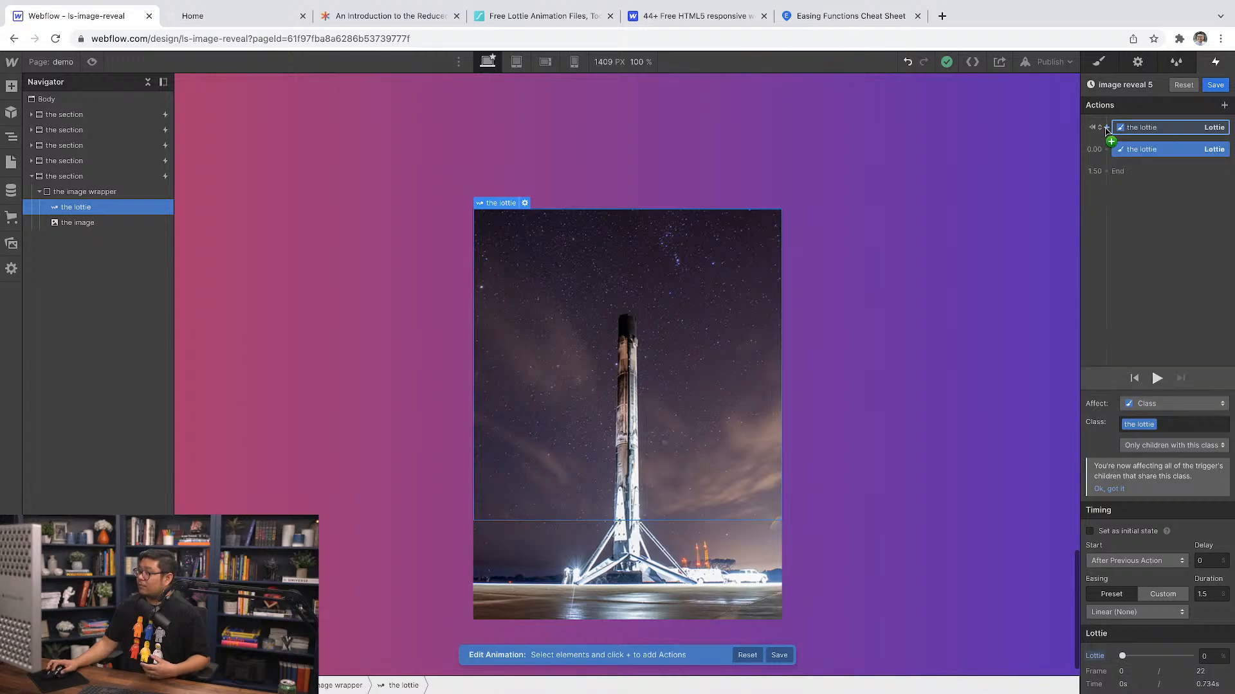
left_click(1107, 130)
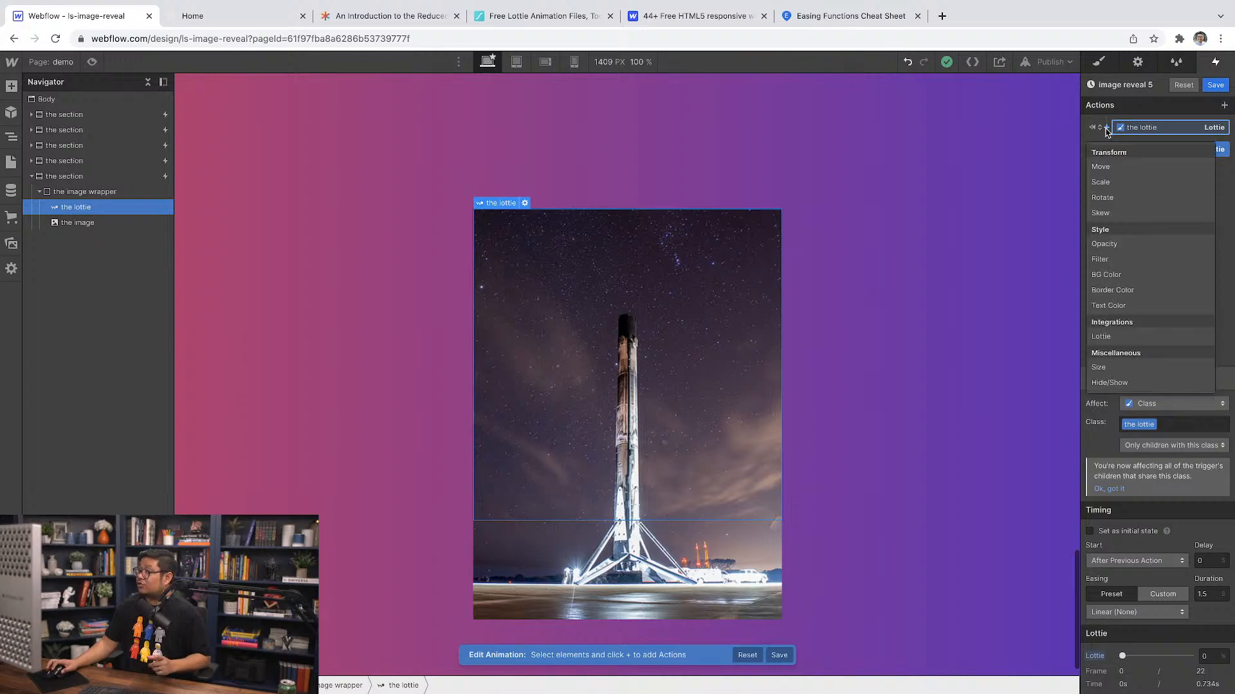
left_click(1116, 183)
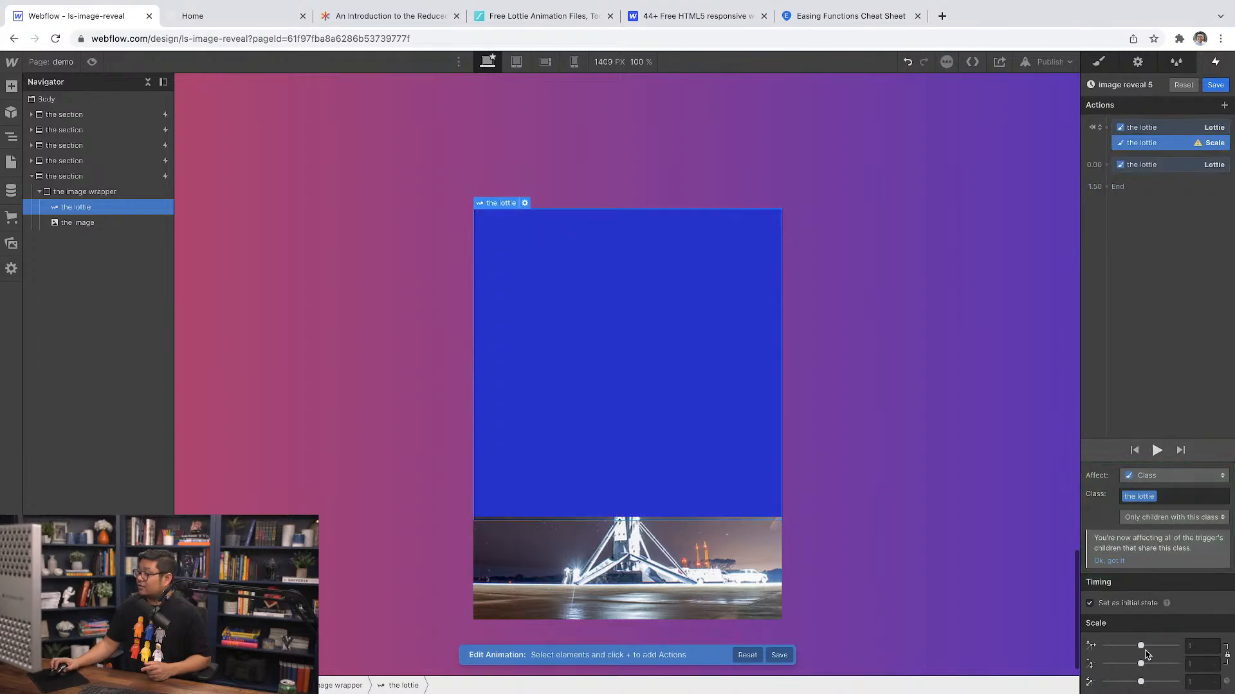
left_click_drag(1141, 646, 1166, 646)
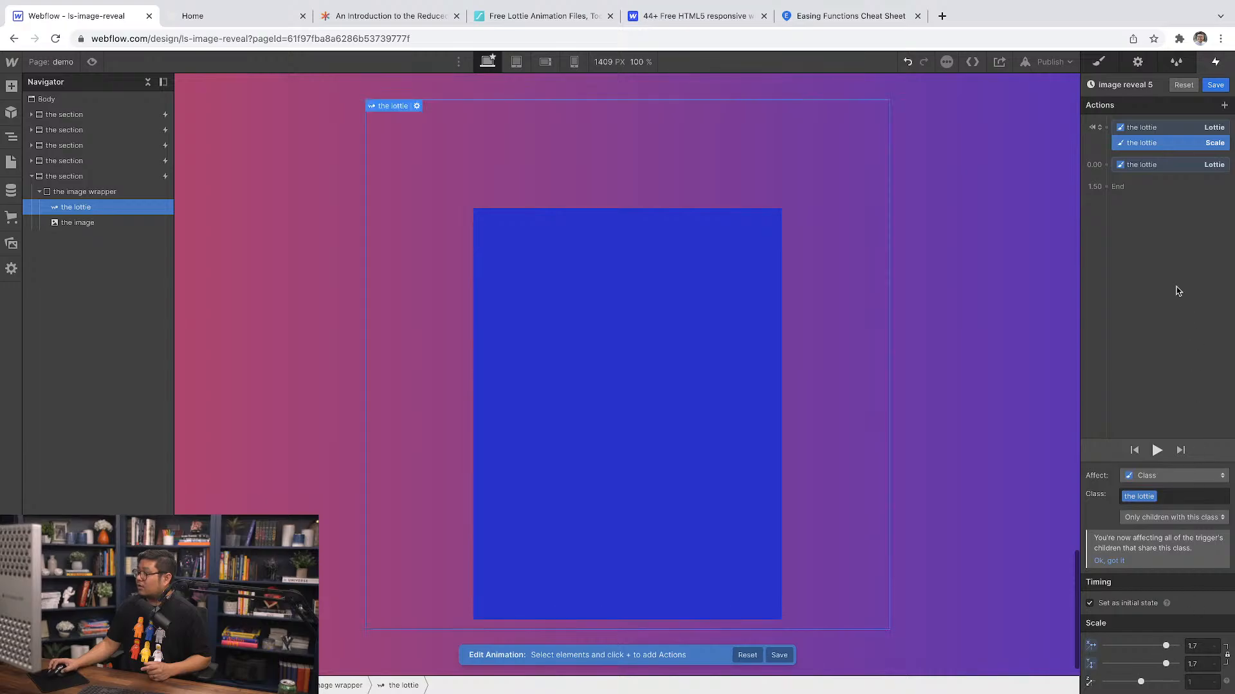
Step: Duplicate the initial Scale action and place the copy alongside the second Lottie action, starting with the previous action
right_click(1123, 147)
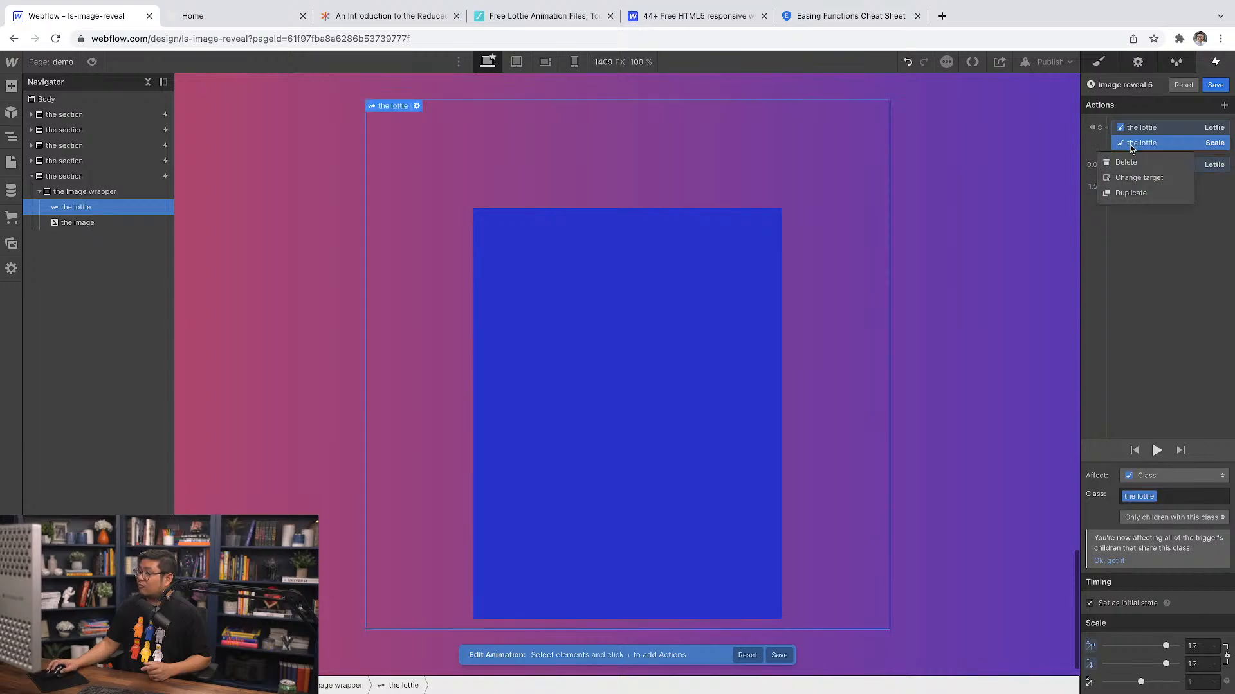
left_click(1137, 194)
left_click_drag(1148, 165, 1200, 186)
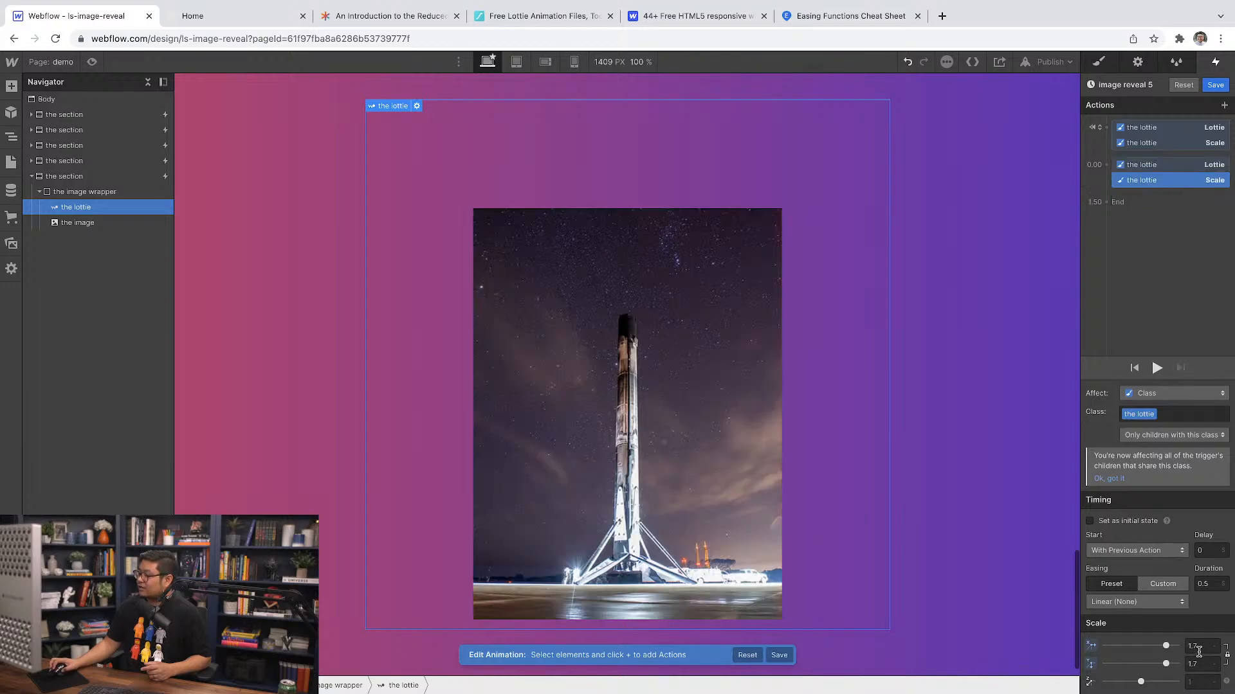
Step: Play back the "image reveal 5" animation with the scaled Lottie and save it
left_click(1158, 369)
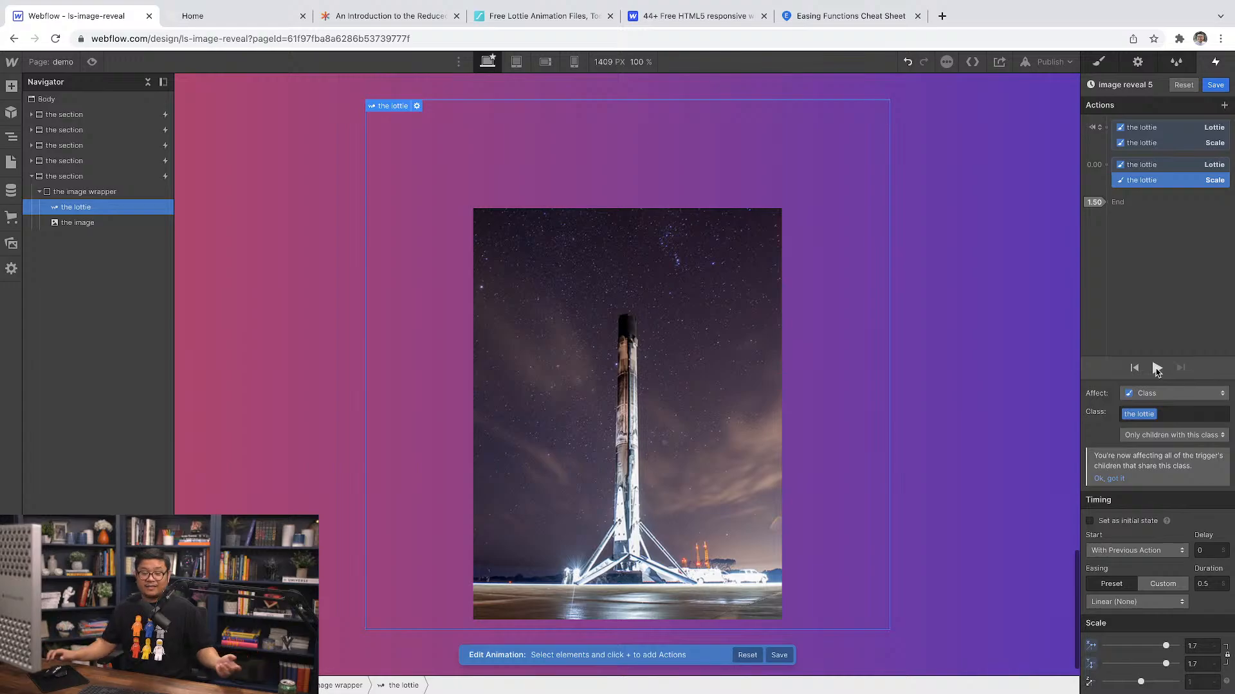
left_click(1157, 368)
left_click(1215, 85)
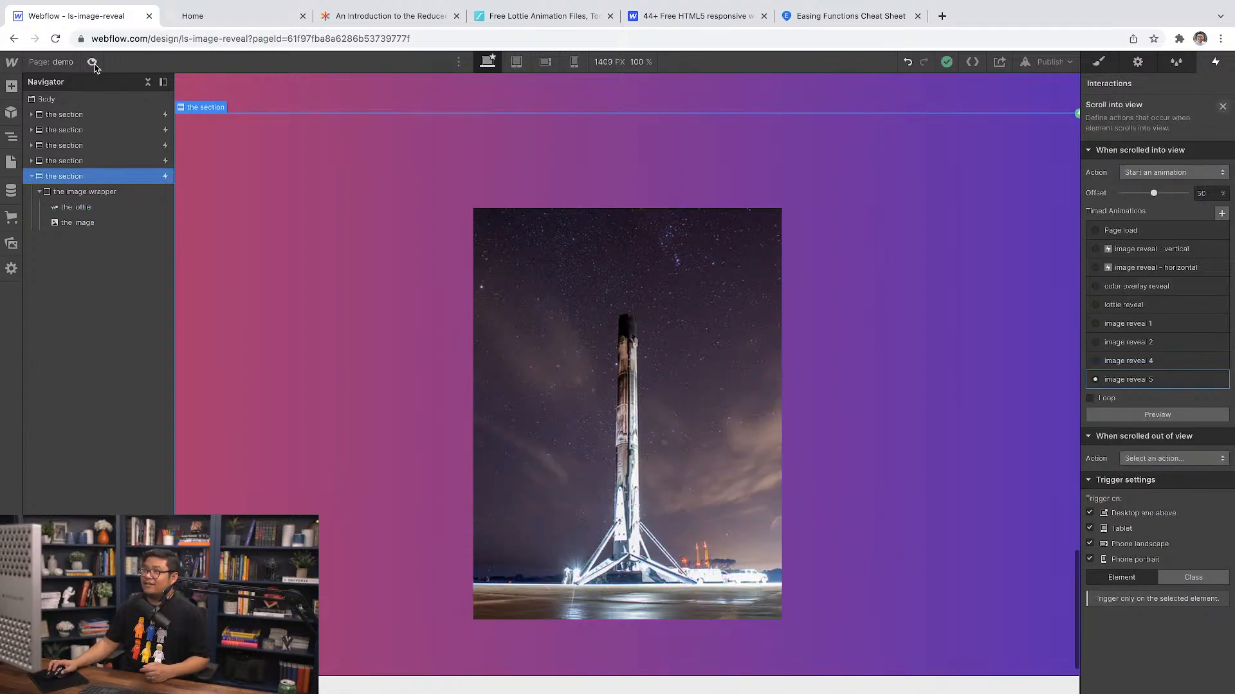
Step: Preview the demo page and check the scroll-into-view image reveals from the fifth section up to the first
left_click(31, 176)
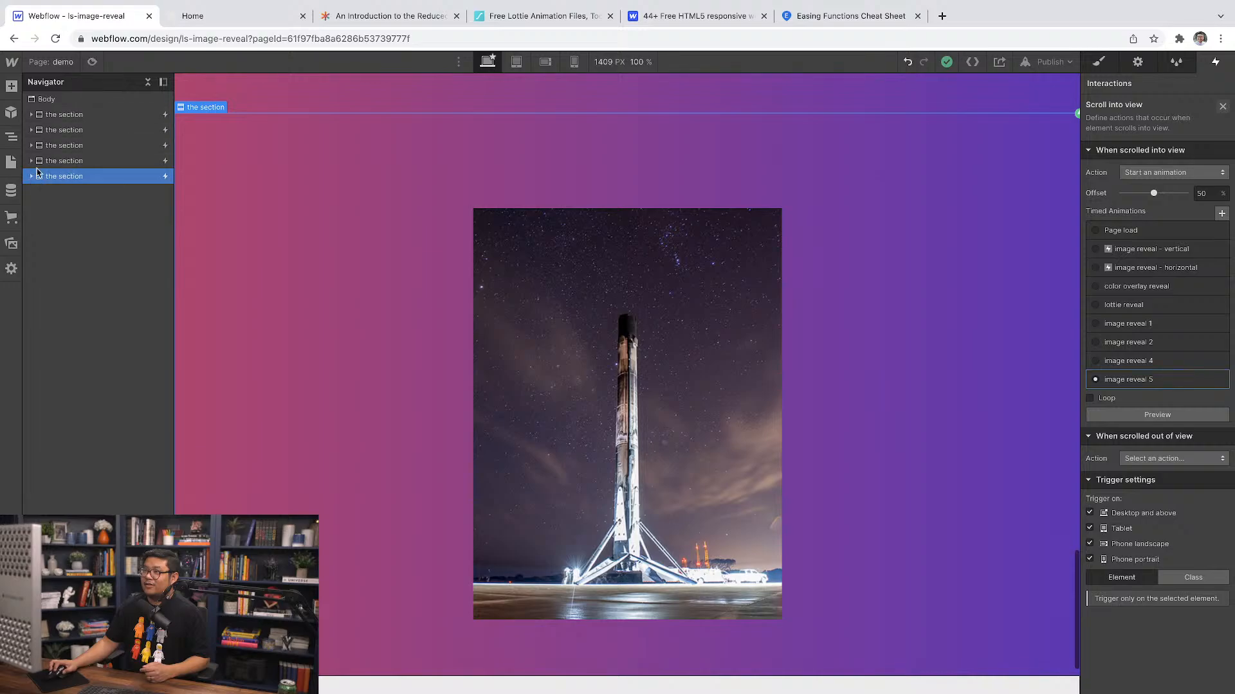
left_click(93, 61)
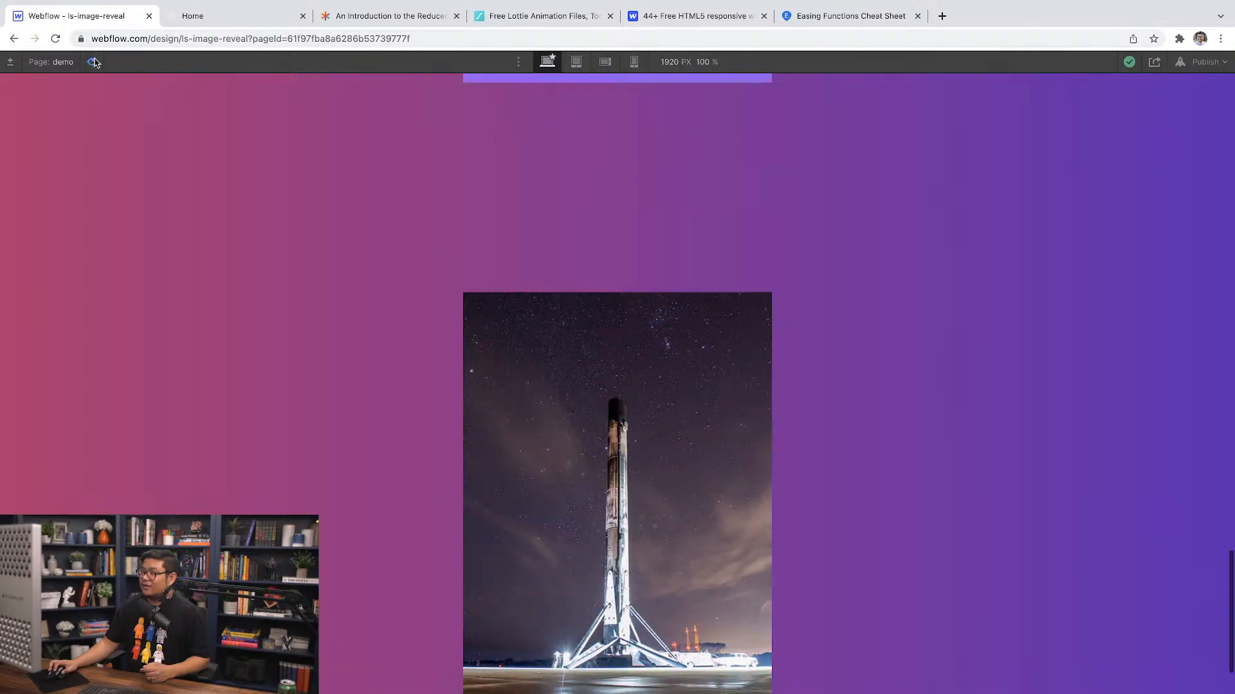
scroll(207, 433, "down", 2)
scroll(206, 436, "up", 4)
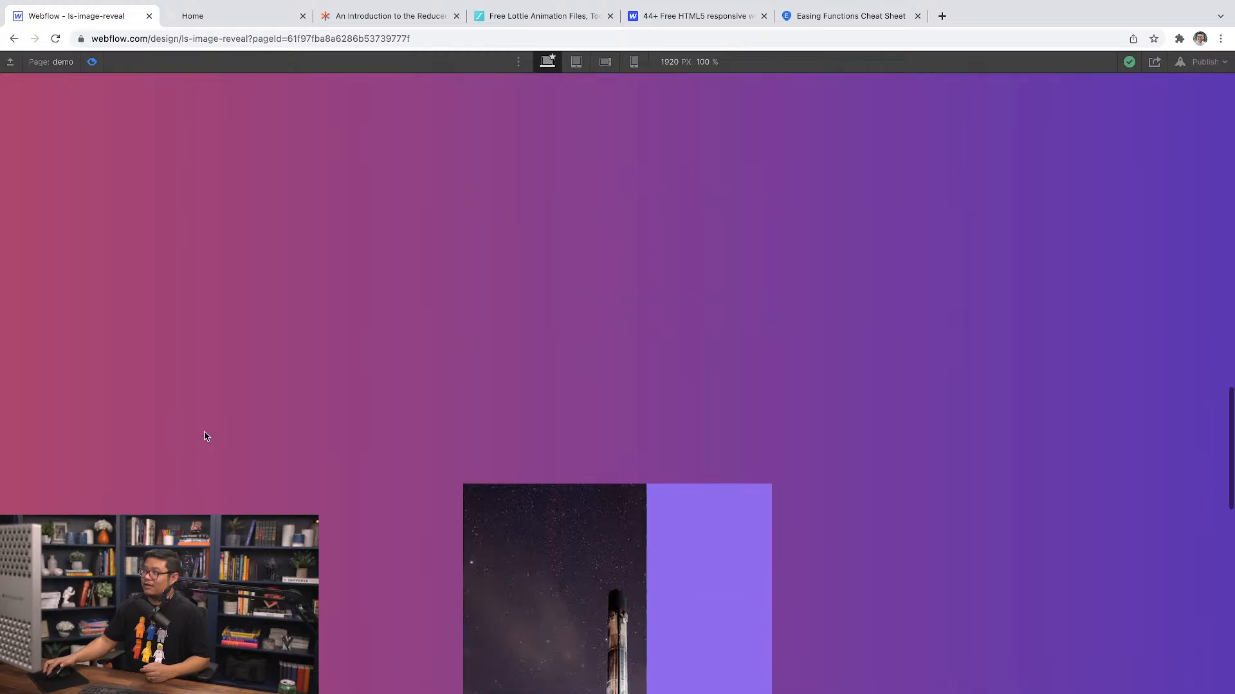
scroll(206, 436, "down", 4)
scroll(207, 437, "up", 8)
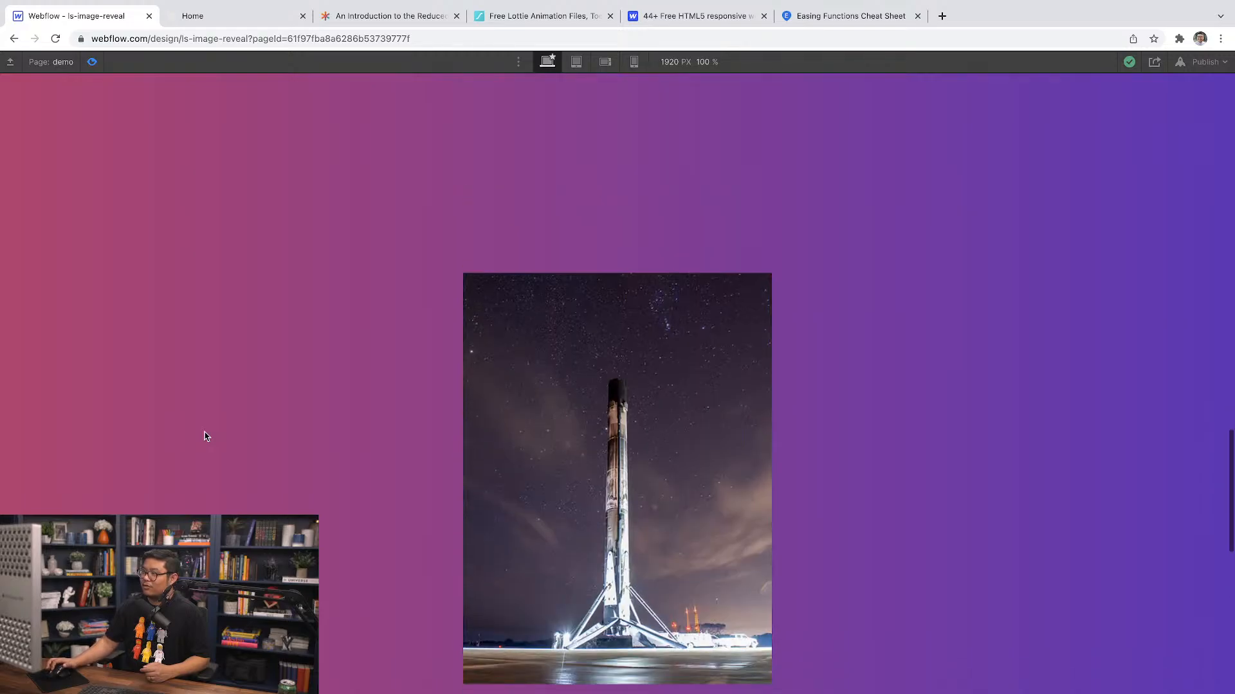
scroll(207, 437, "up", 2)
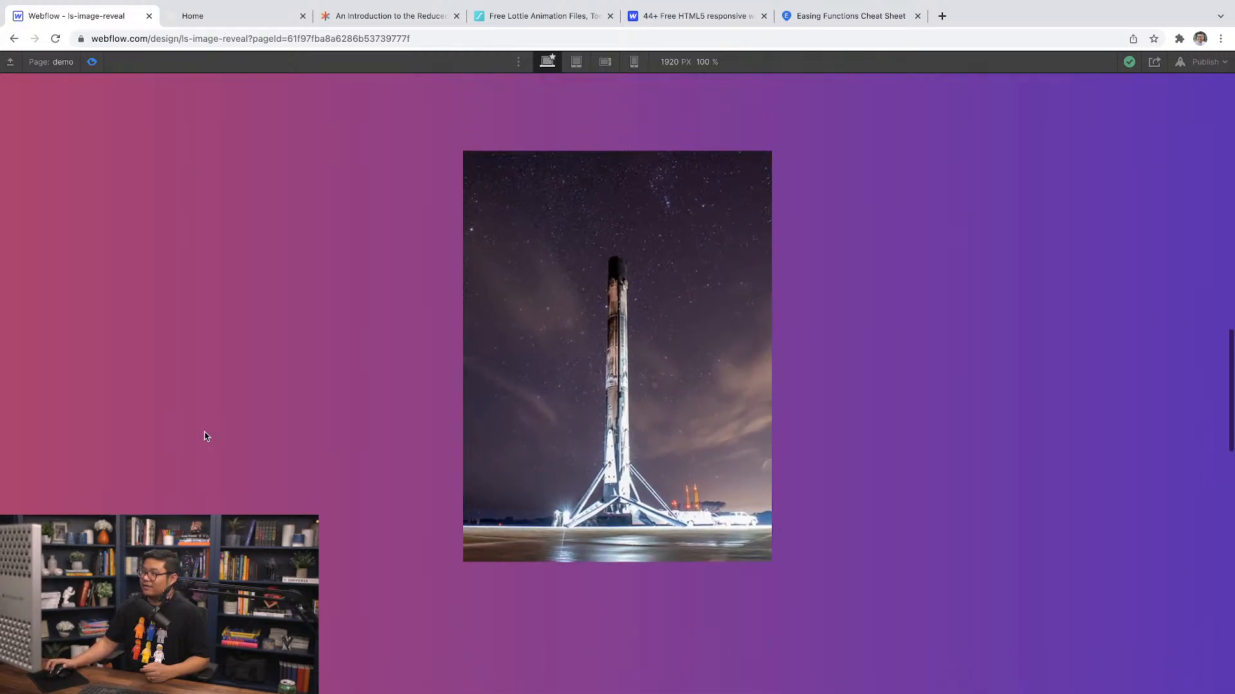
scroll(206, 437, "up", 8)
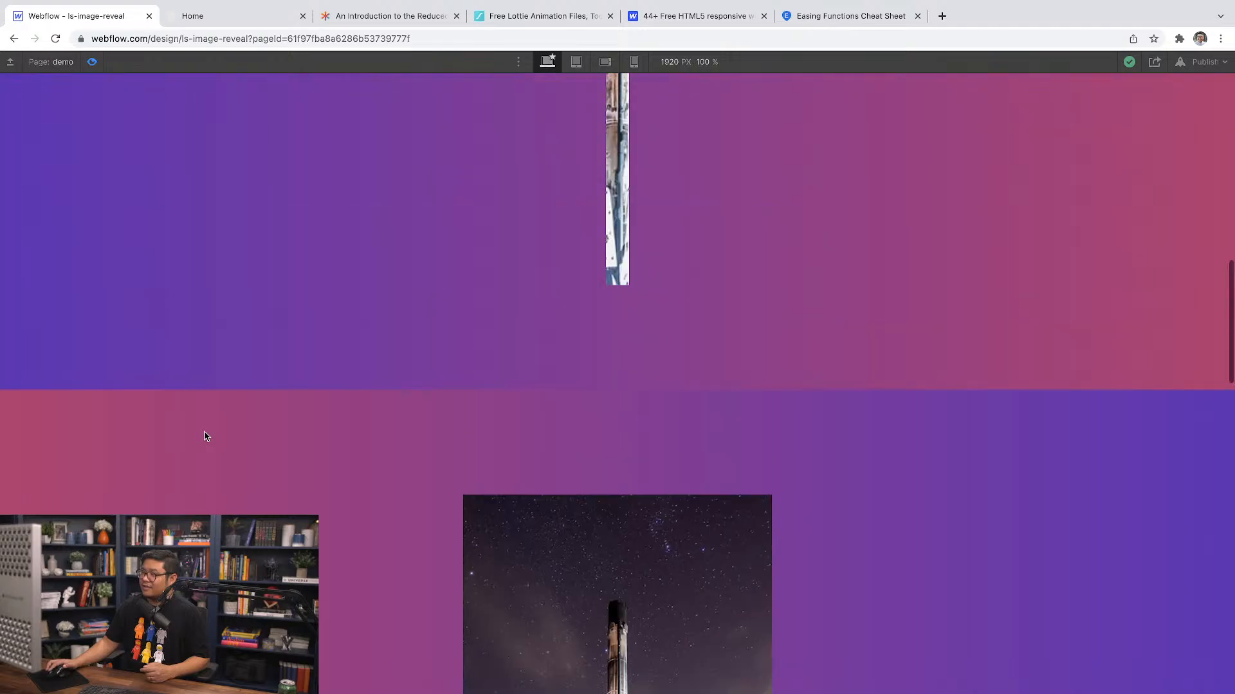
scroll(206, 437, "up", 10)
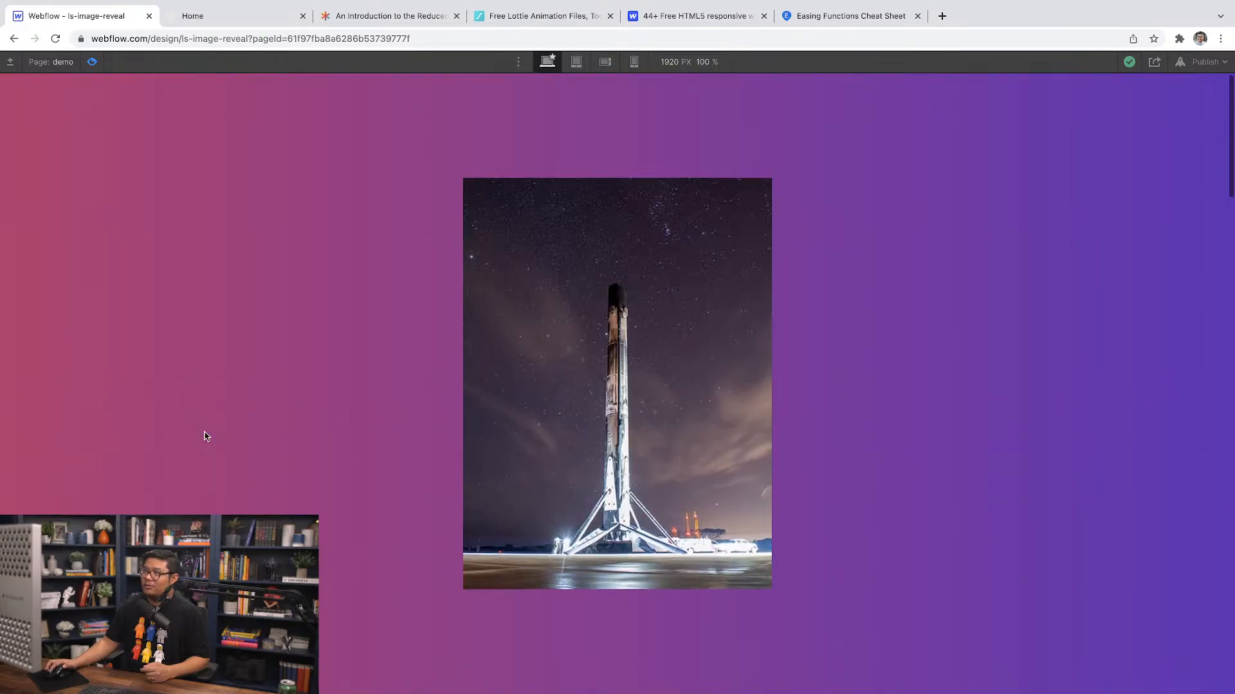
left_click(89, 63)
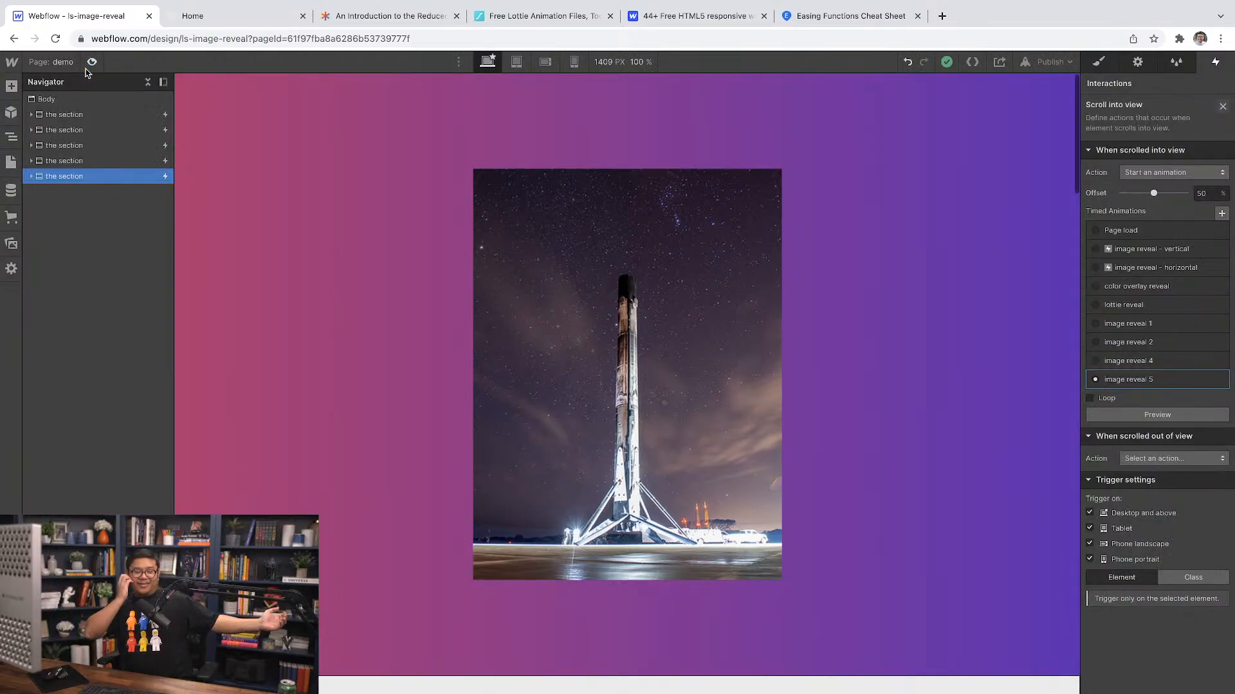
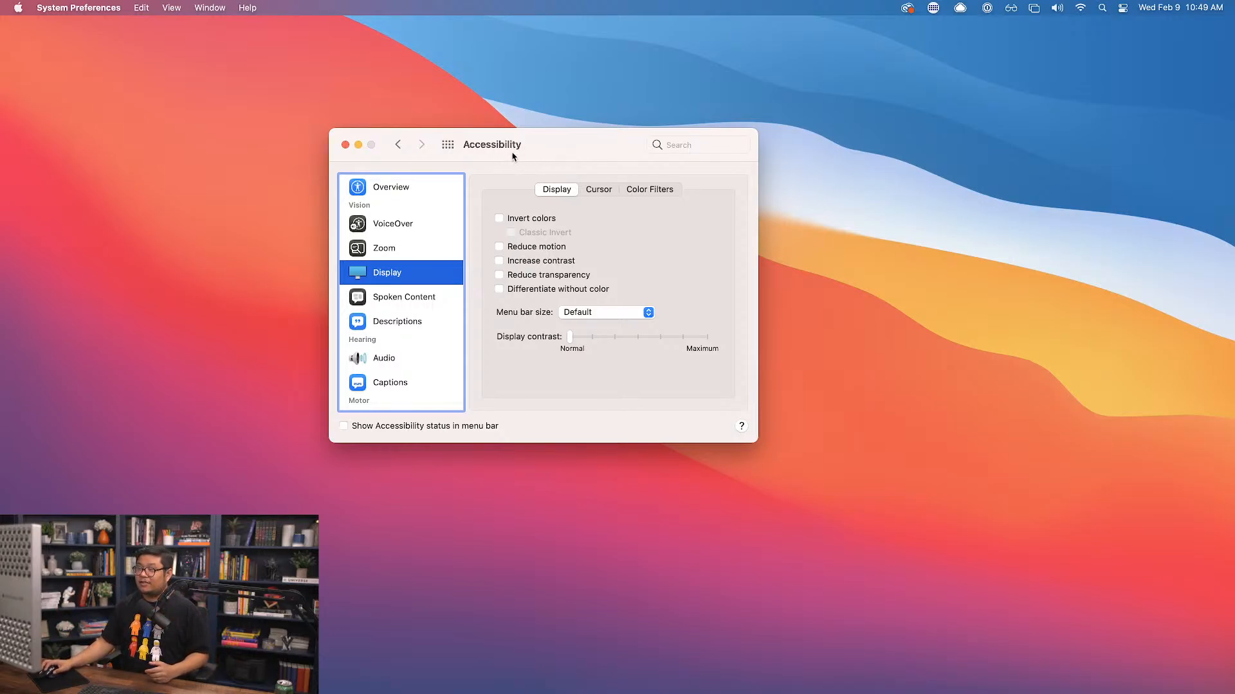
Step: In System Preferences, enable Reduce motion in the Accessibility display settings and disable it again
left_click(532, 251)
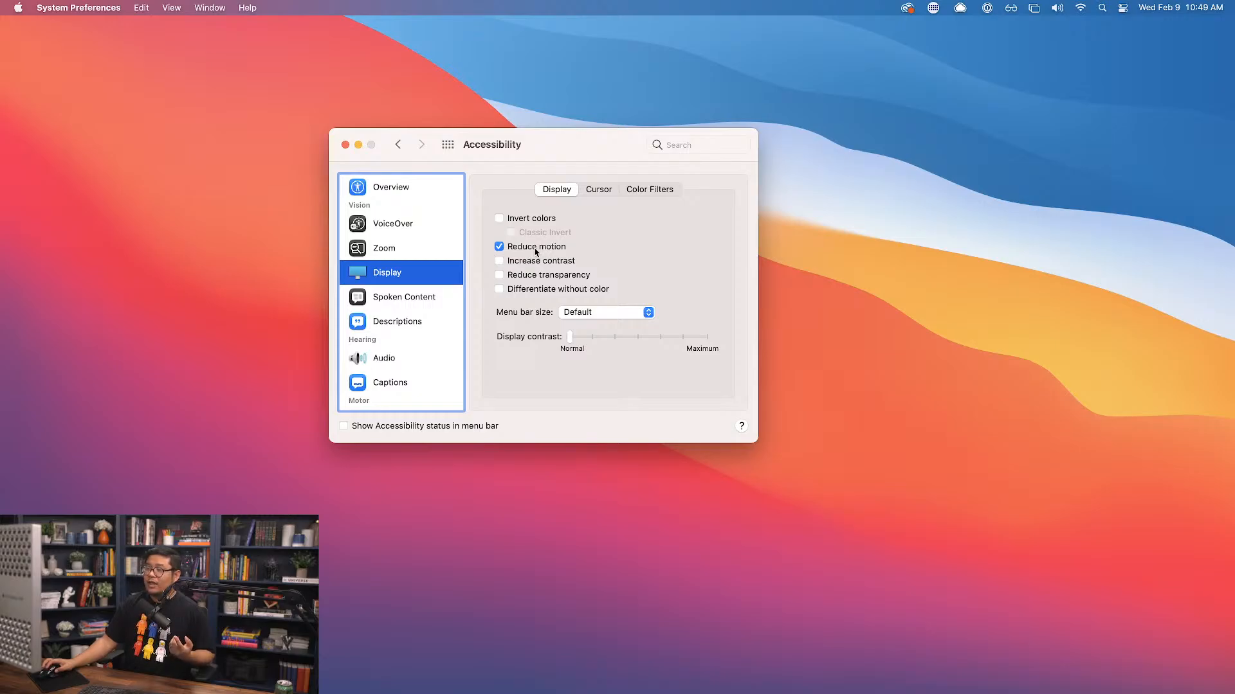
left_click(535, 248)
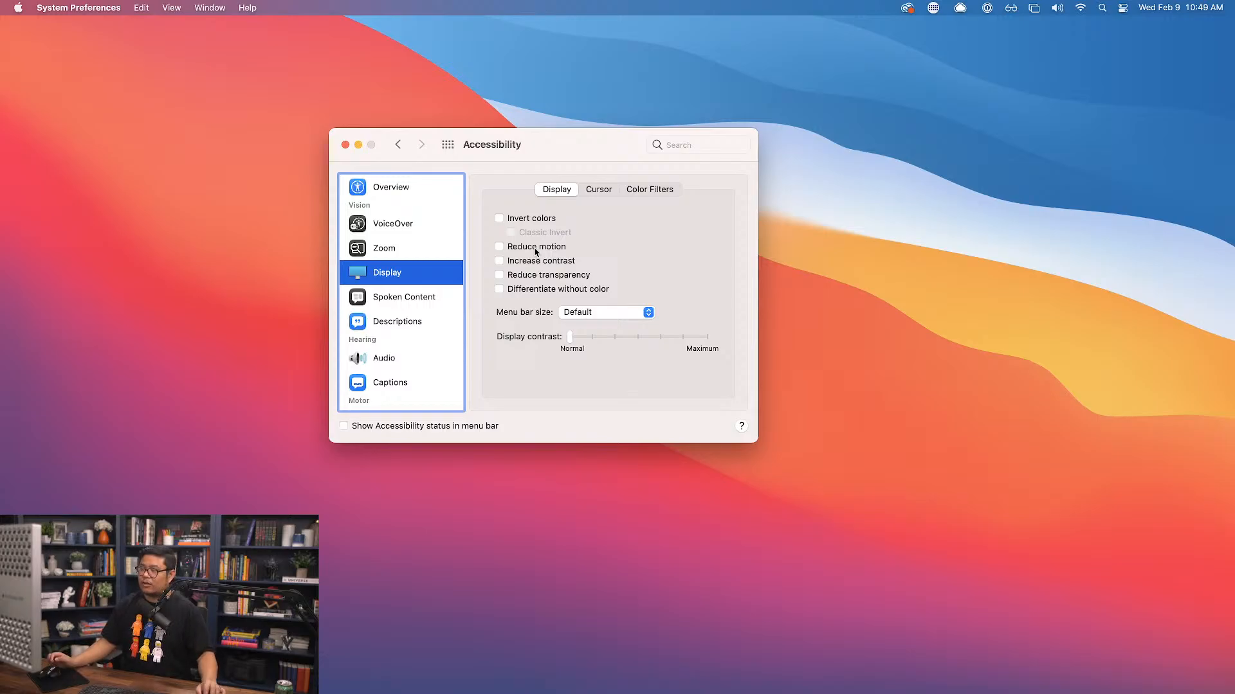
Step: Switch back and forth between the System Preferences desktop and the full-screen browser to view the transition, and toggle Reduce motion in the Display settings
key("ctrl+Right")
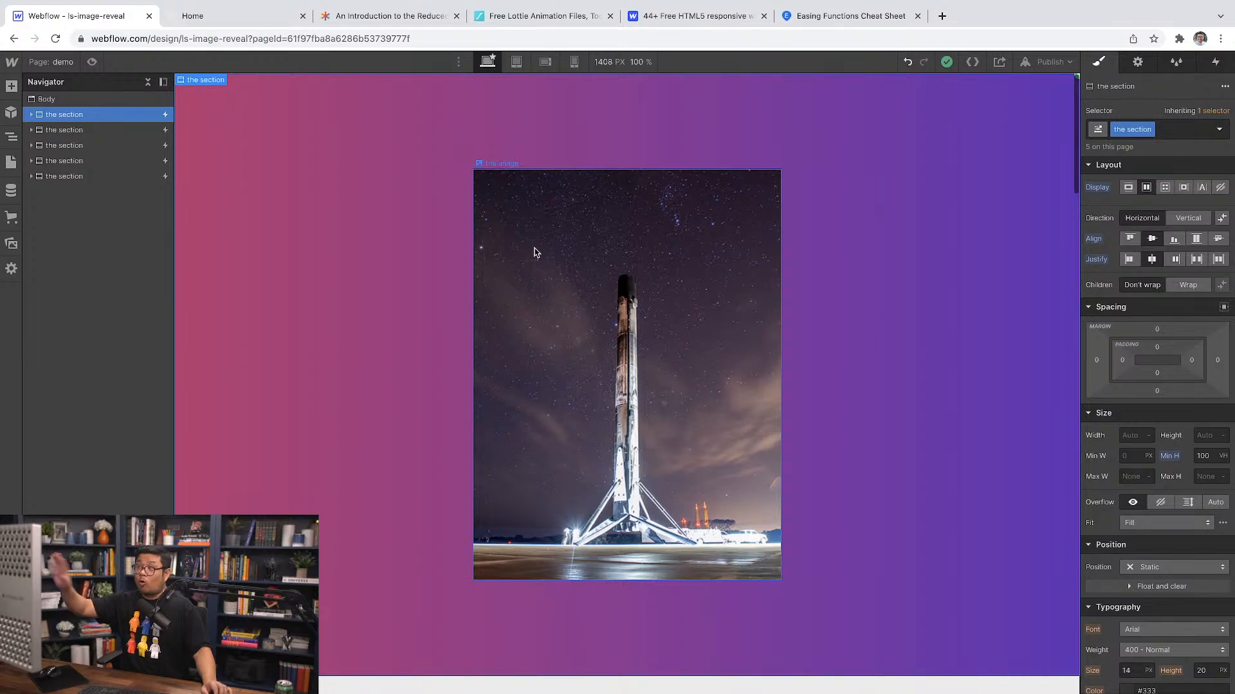
key("ctrl+Left")
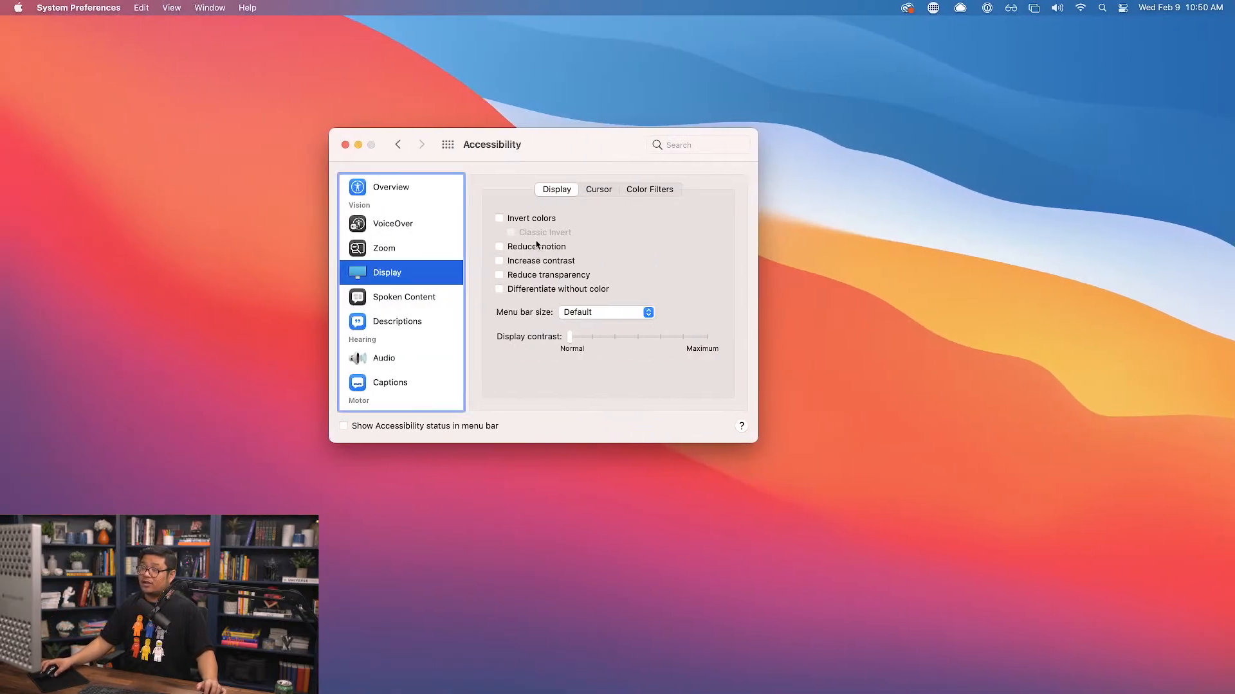
key("ctrl+Up")
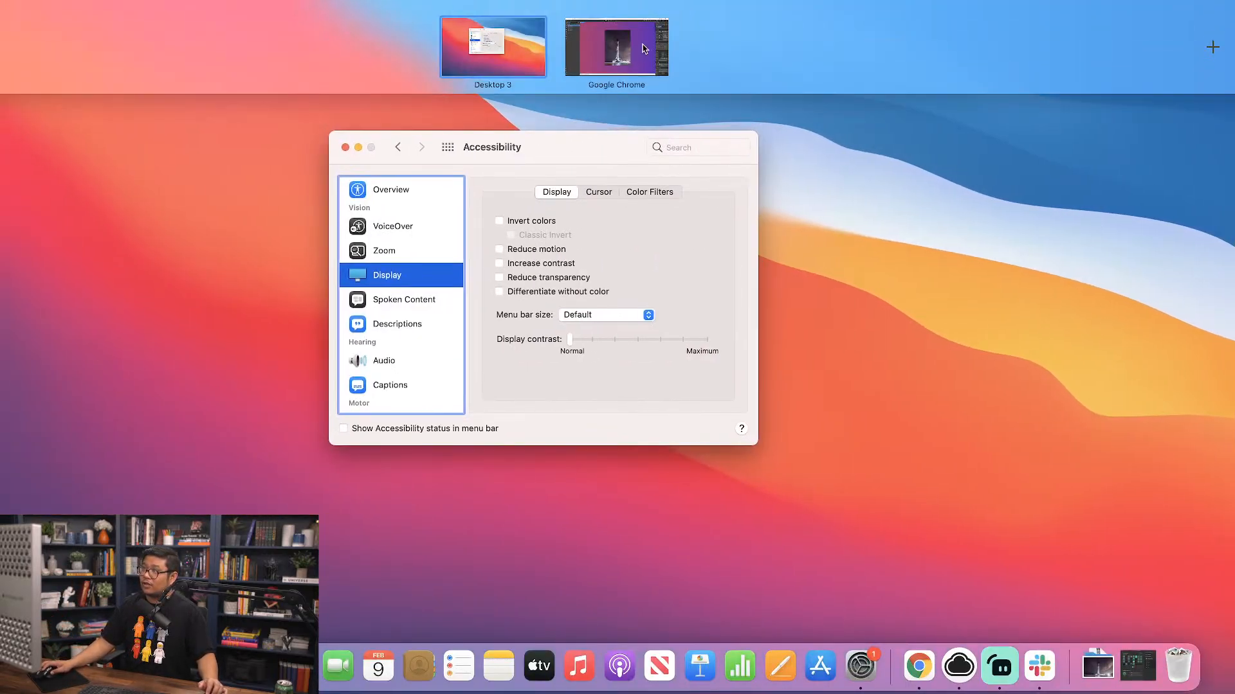
left_click(622, 61)
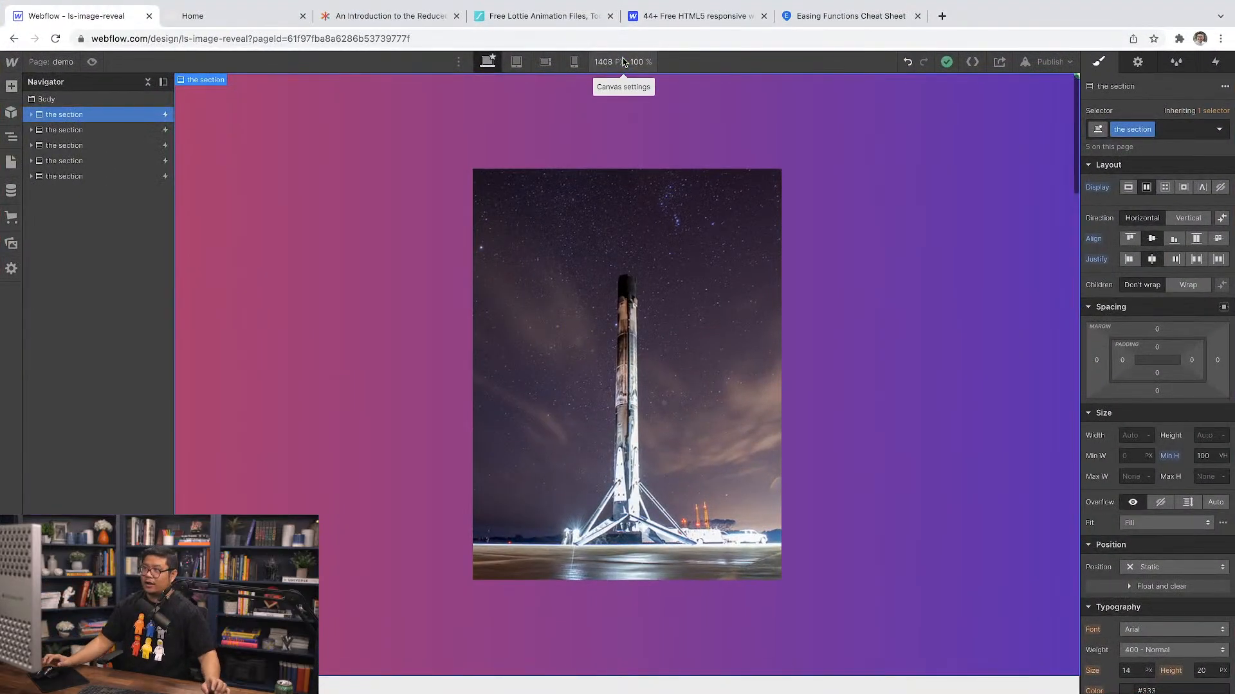
key("ctrl+Up")
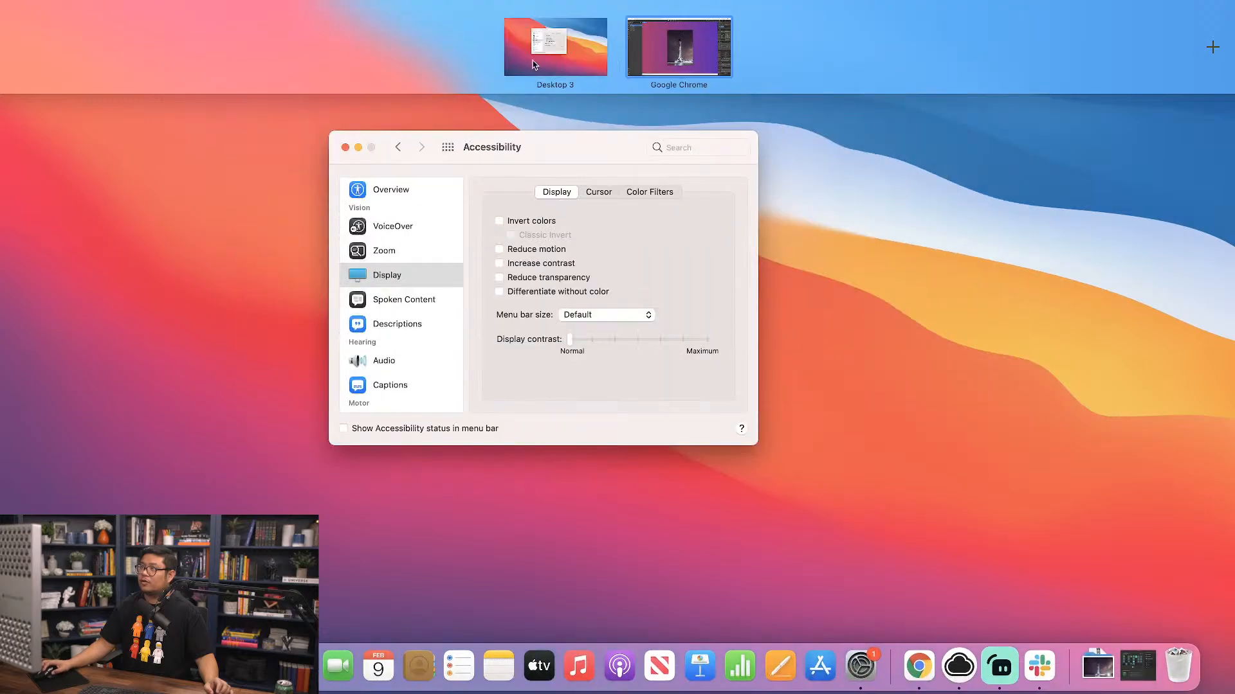
left_click(532, 64)
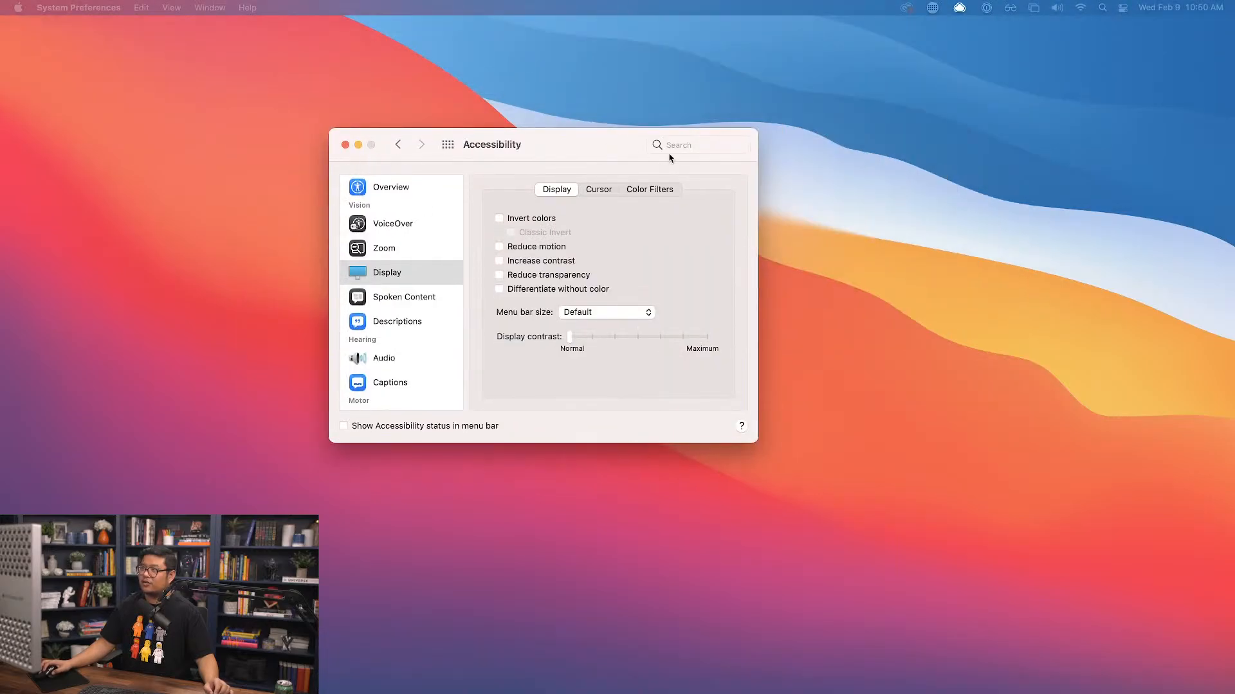
left_click(587, 147)
left_click(540, 249)
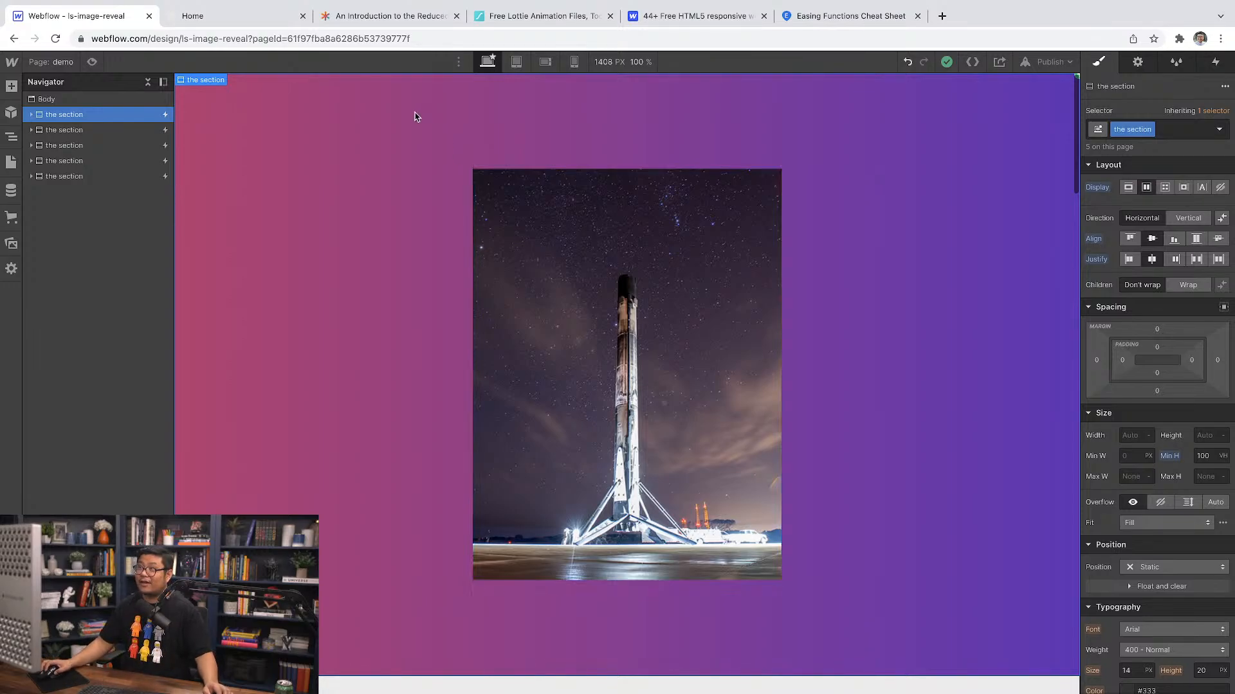
Step: Open the CSS-Tricks article on the Reduced Motion Media Query and examine the syntax sample under "Enter a new media query"
left_click(380, 17)
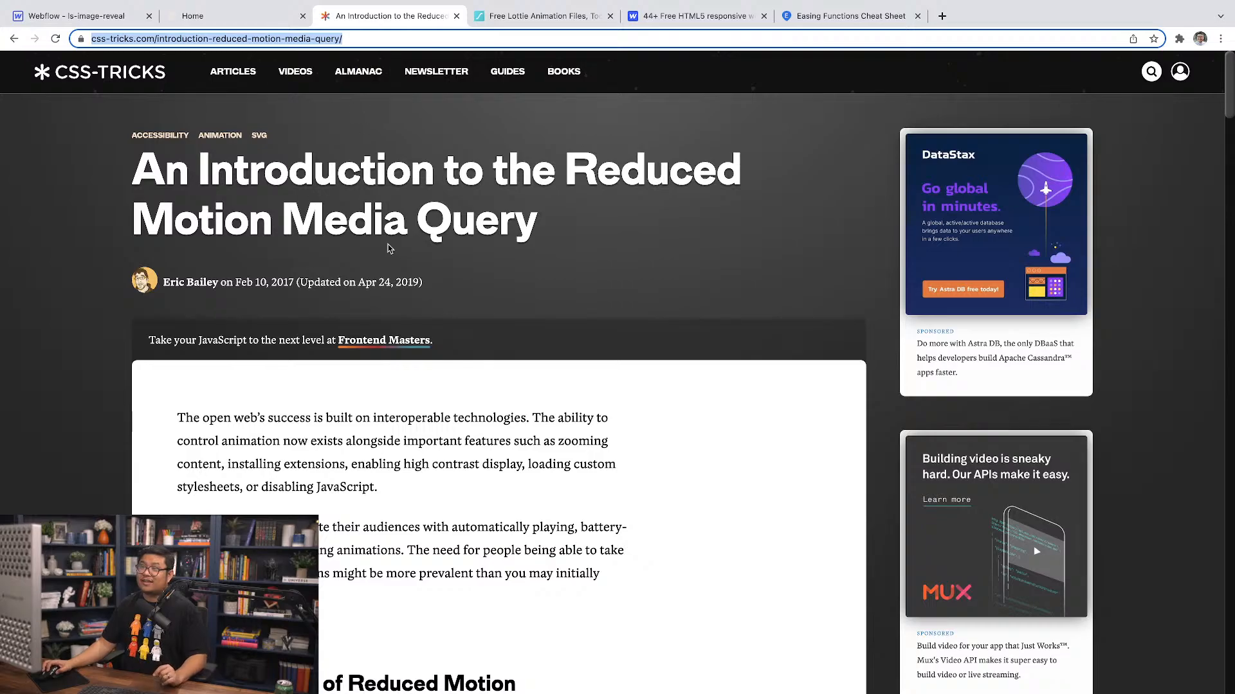
left_click(382, 232)
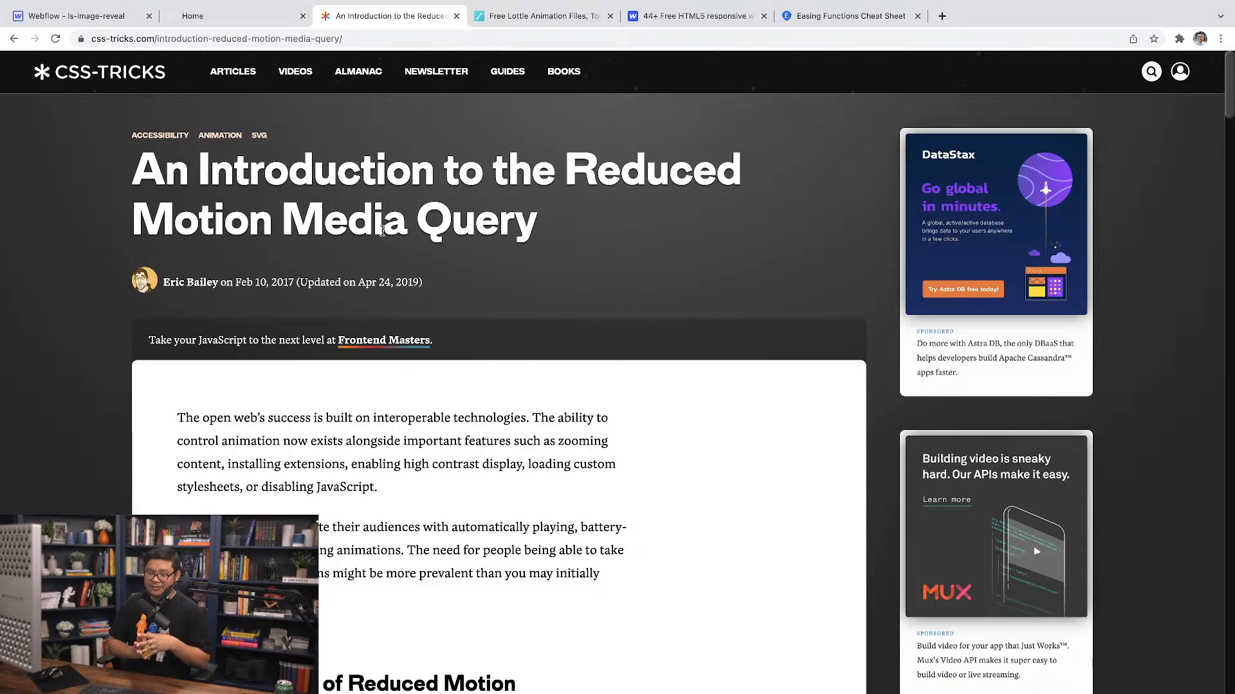
scroll(380, 328, "down", 3)
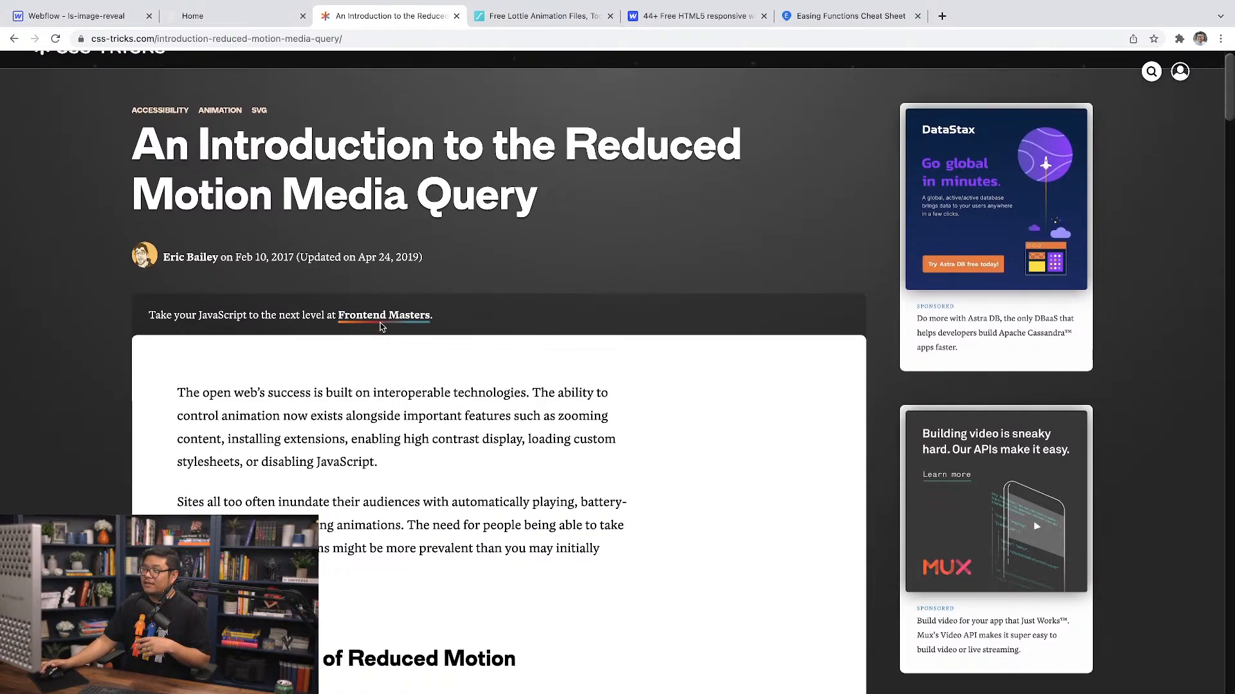
scroll(381, 328, "down", 6)
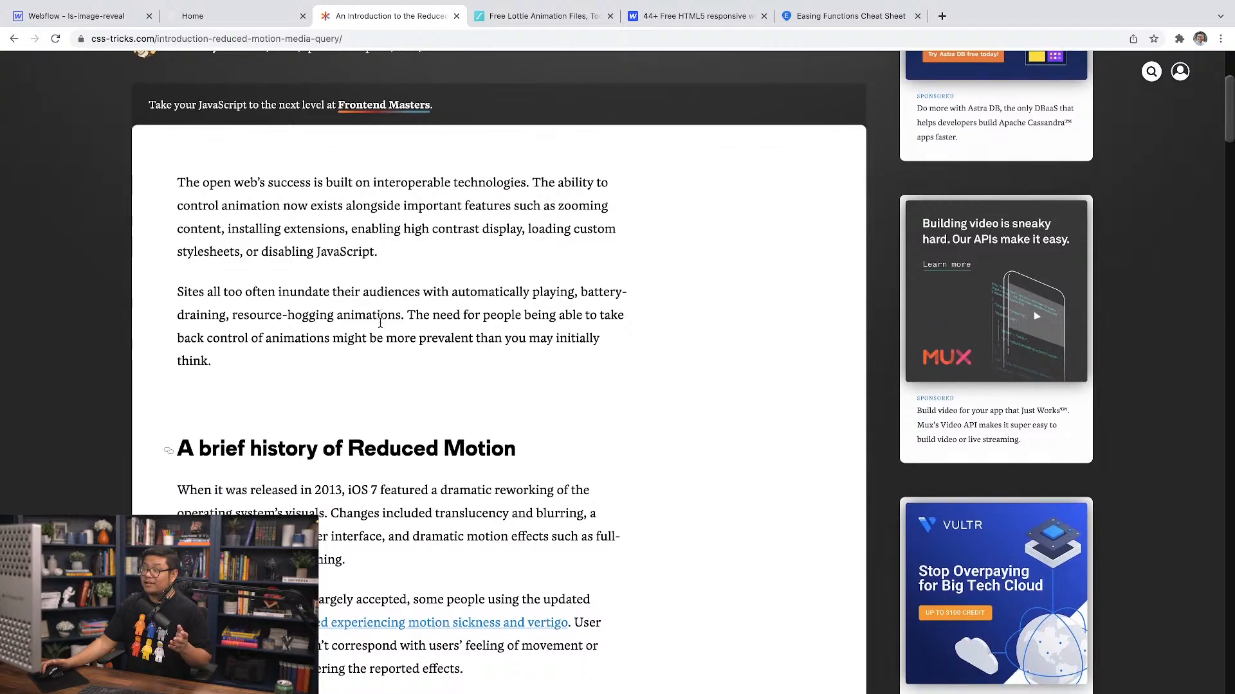
scroll(380, 322, "down", 20)
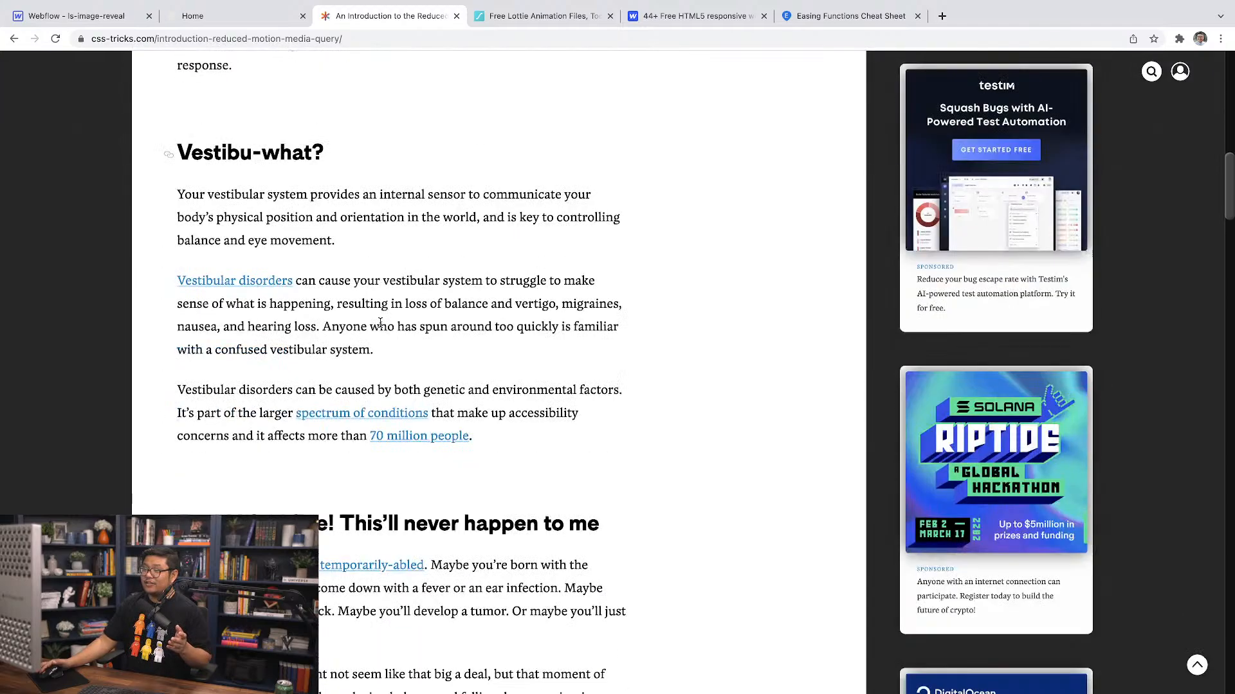
scroll(380, 323, "down", 8)
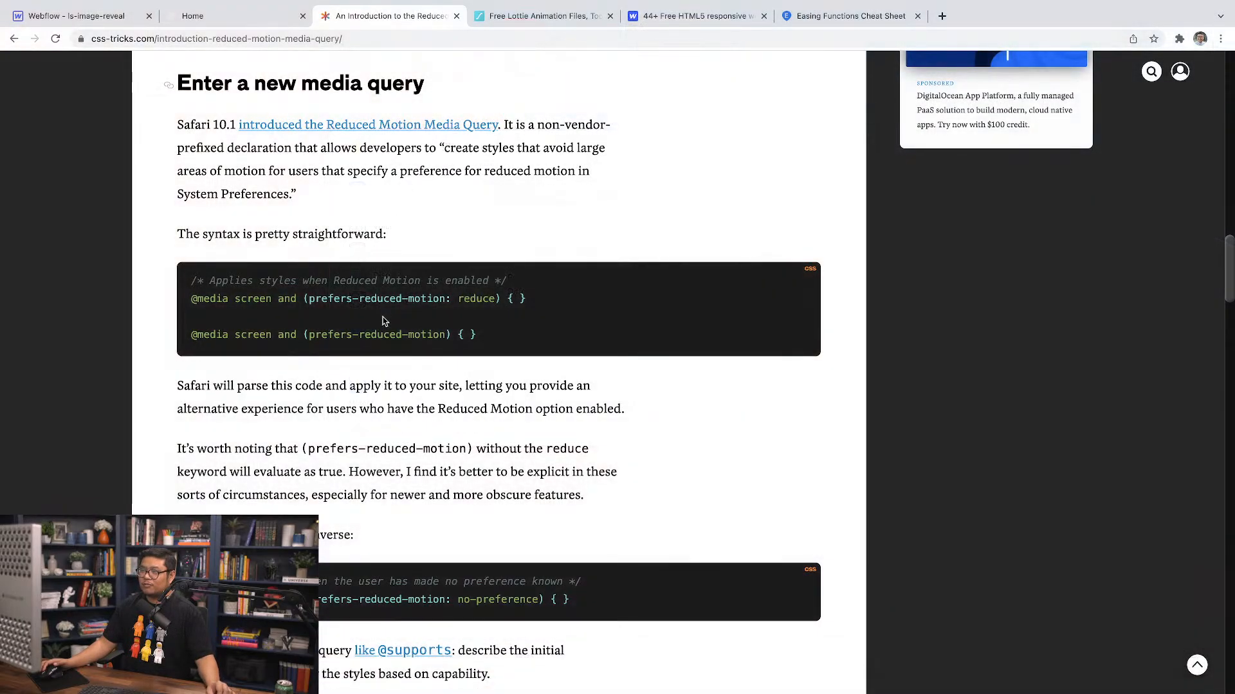
scroll(384, 321, "up", 5)
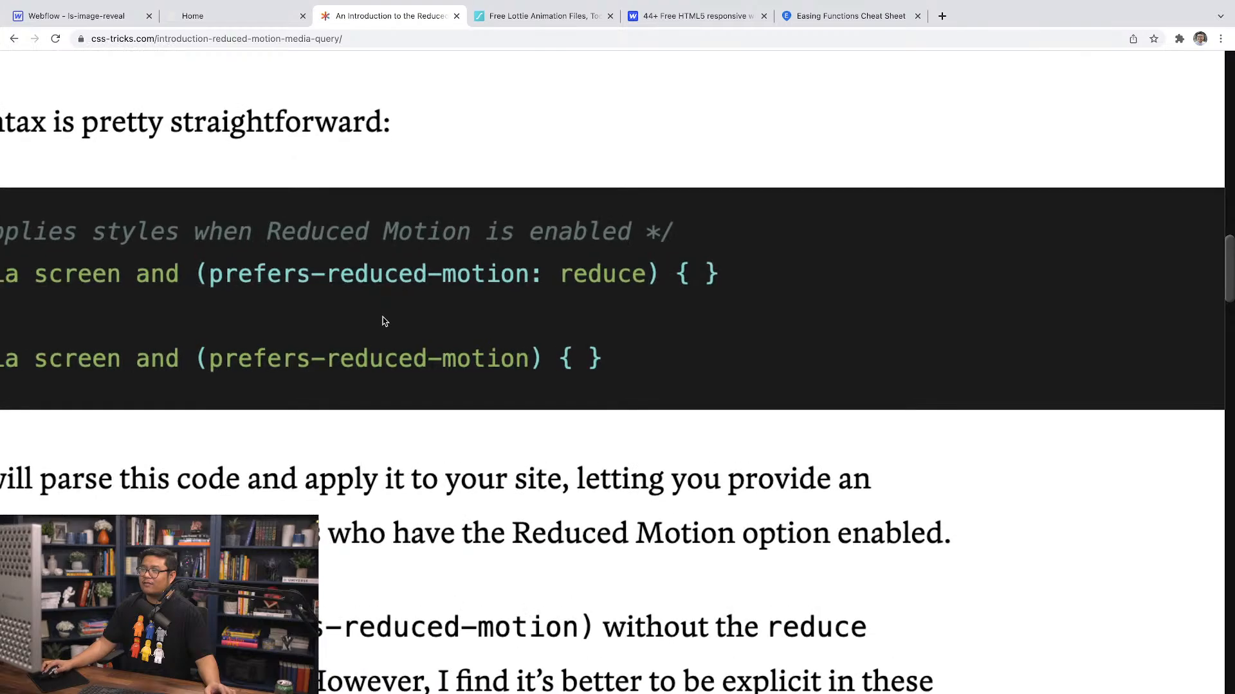
scroll(350, 360, "down", 5)
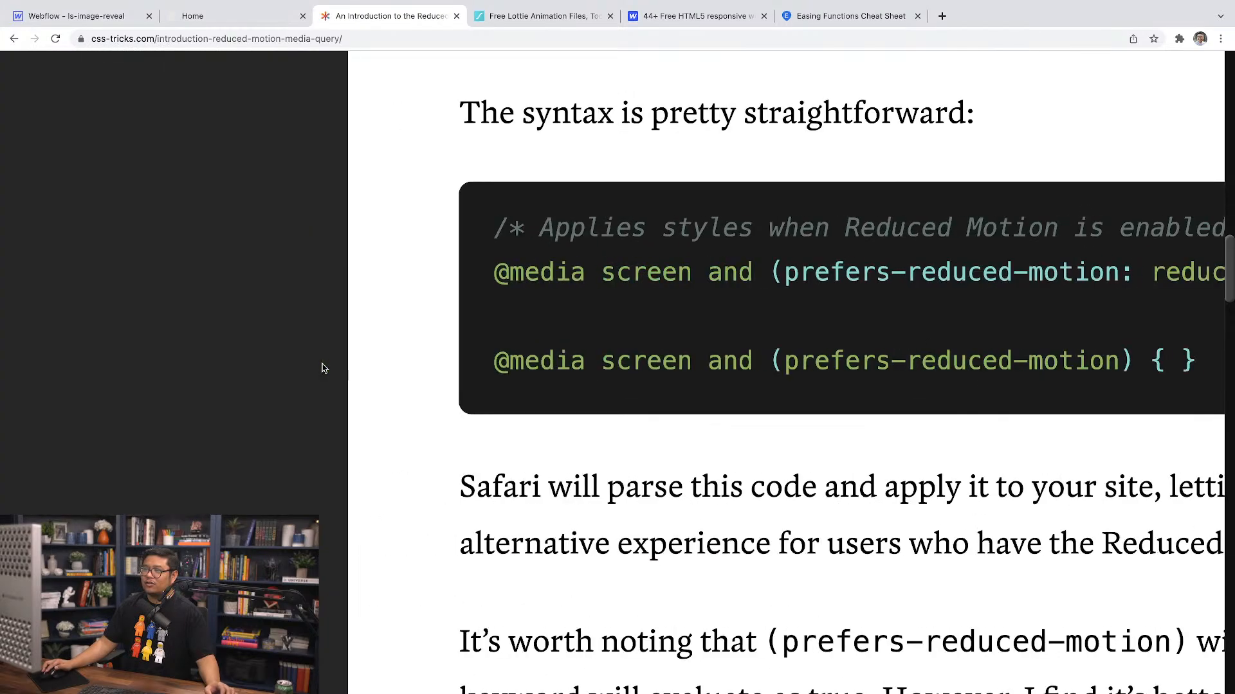
scroll(323, 368, "right", 5)
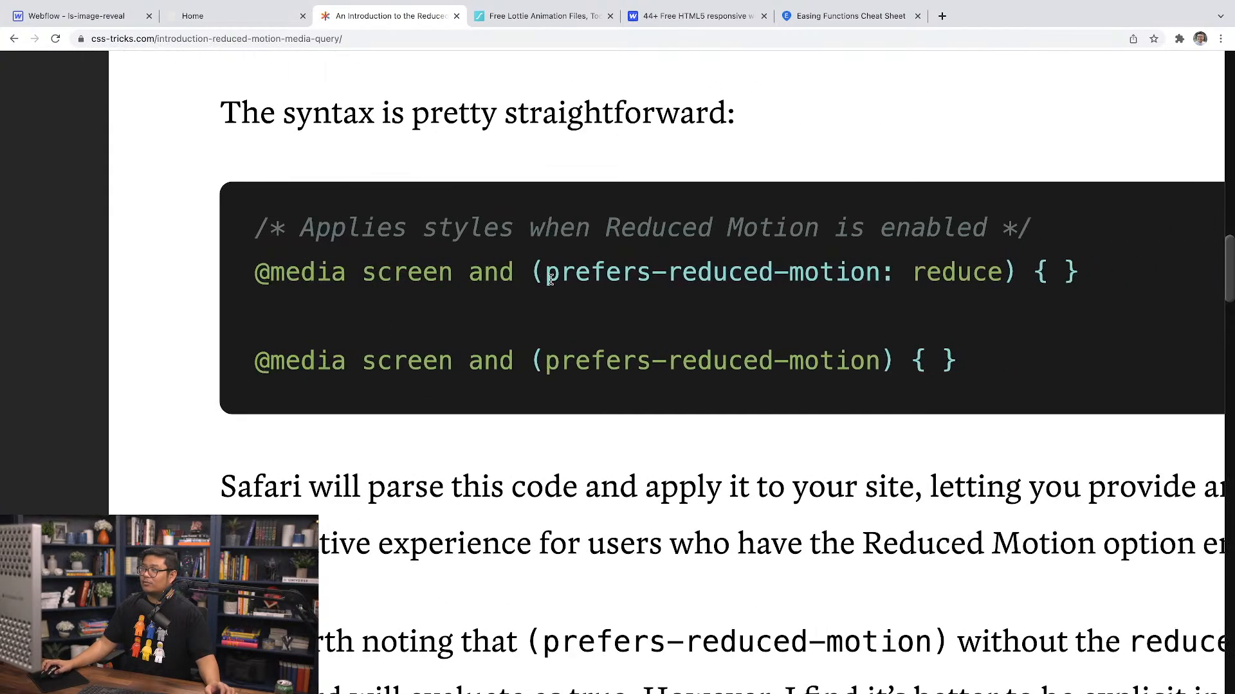
left_click_drag(544, 273, 849, 273)
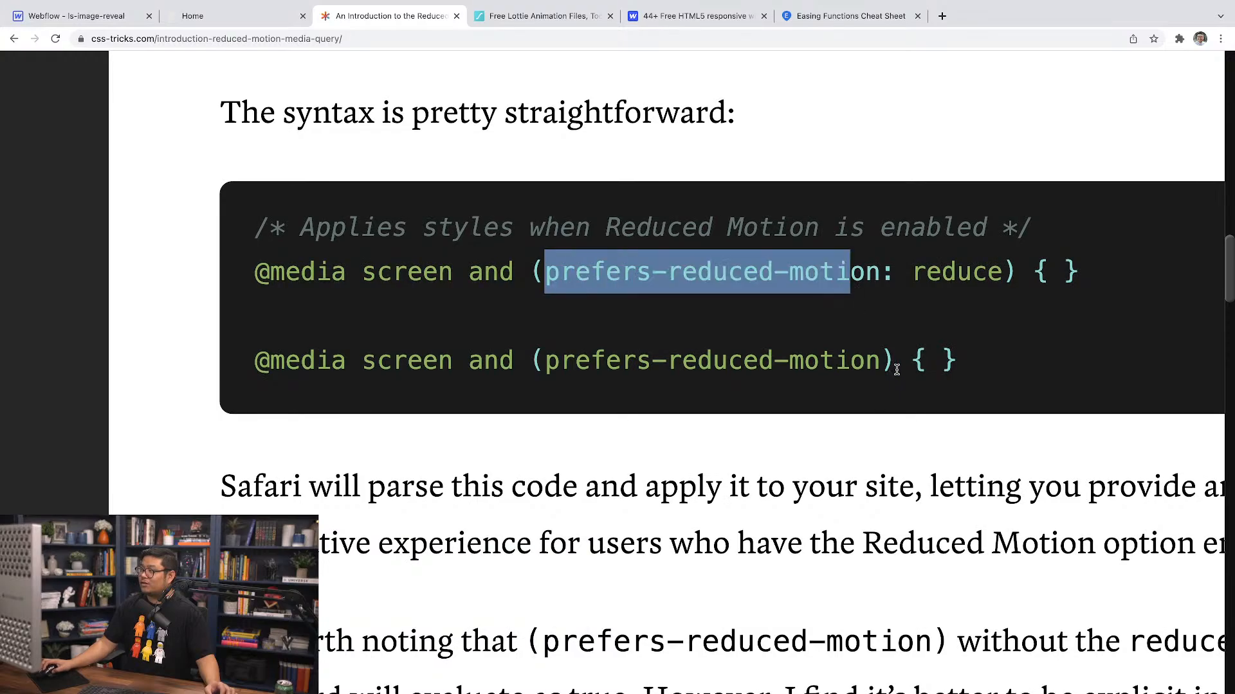
left_click(971, 367)
left_click_drag(971, 367, 255, 355)
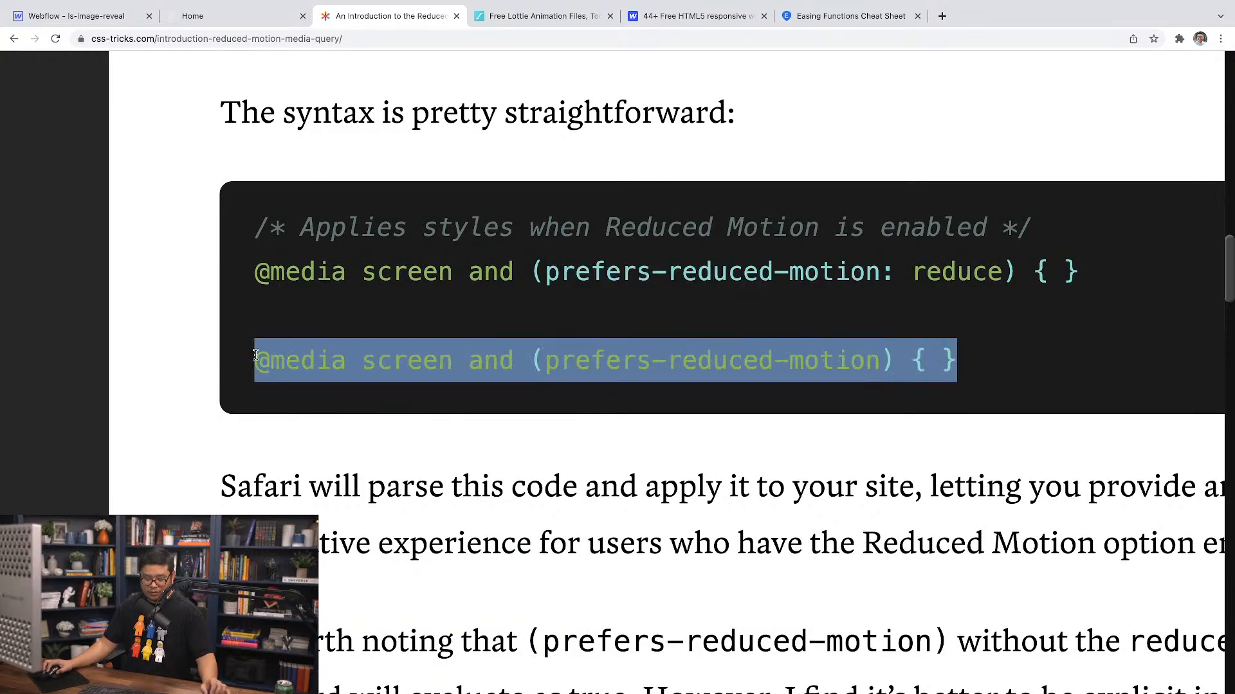
key("super+0")
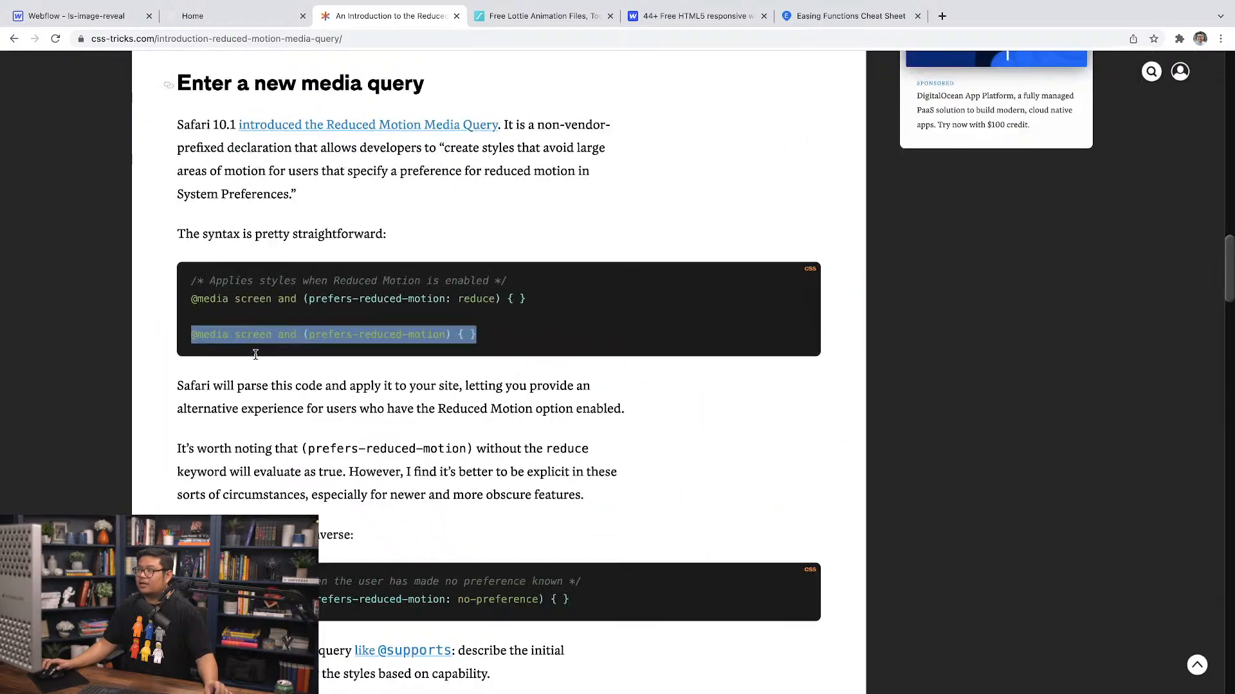
Step: Switch to the Webflow project, add a Div Block to the Body and nest all five "the section" elements inside it
left_click(112, 18)
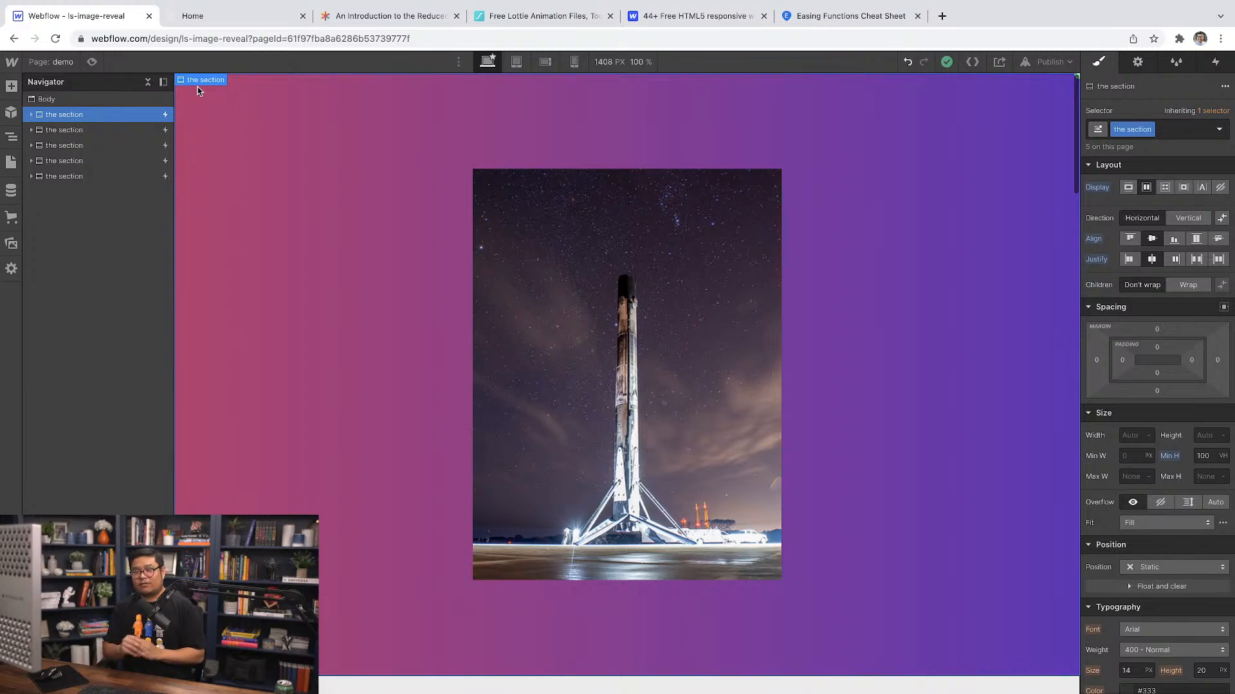
left_click(91, 102)
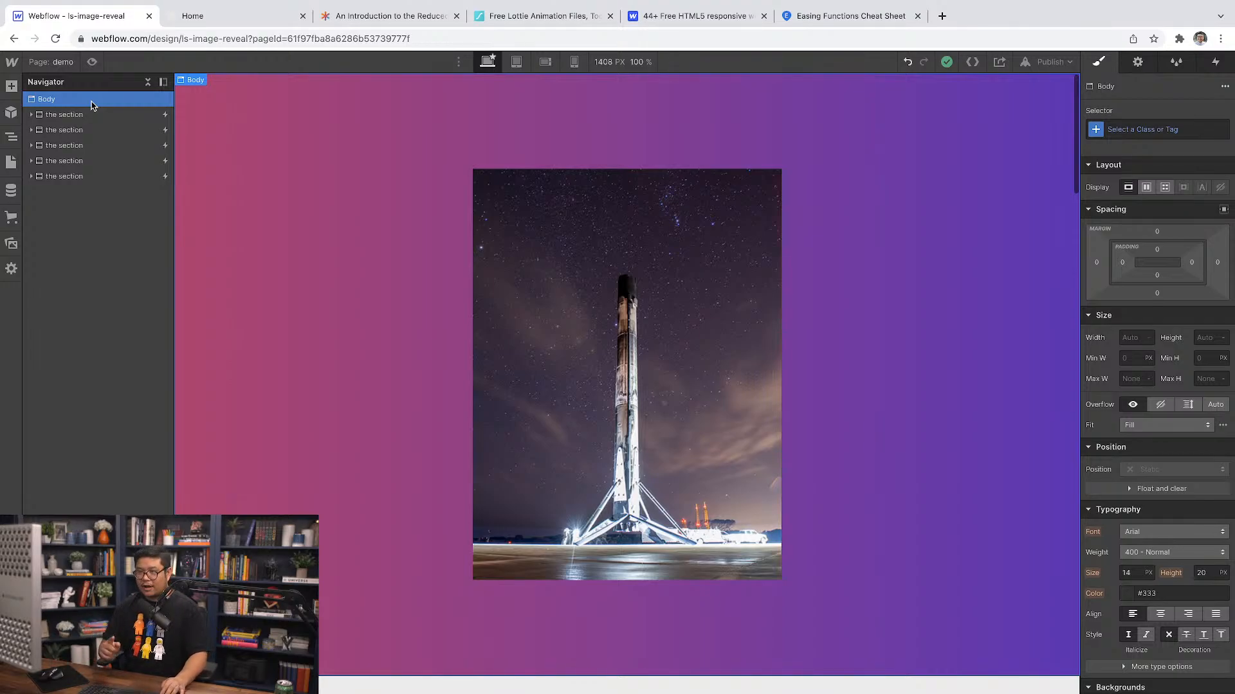
key("super+e")
type("div")
key("Return")
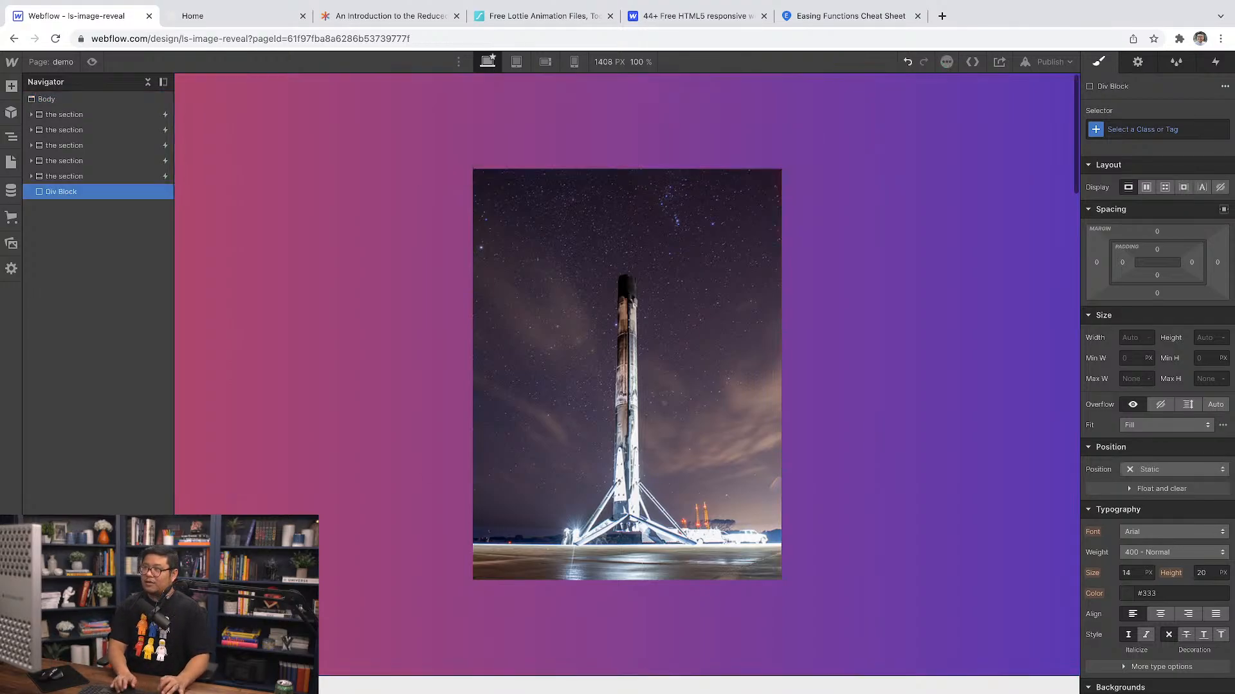
left_click_drag(88, 202, 68, 110)
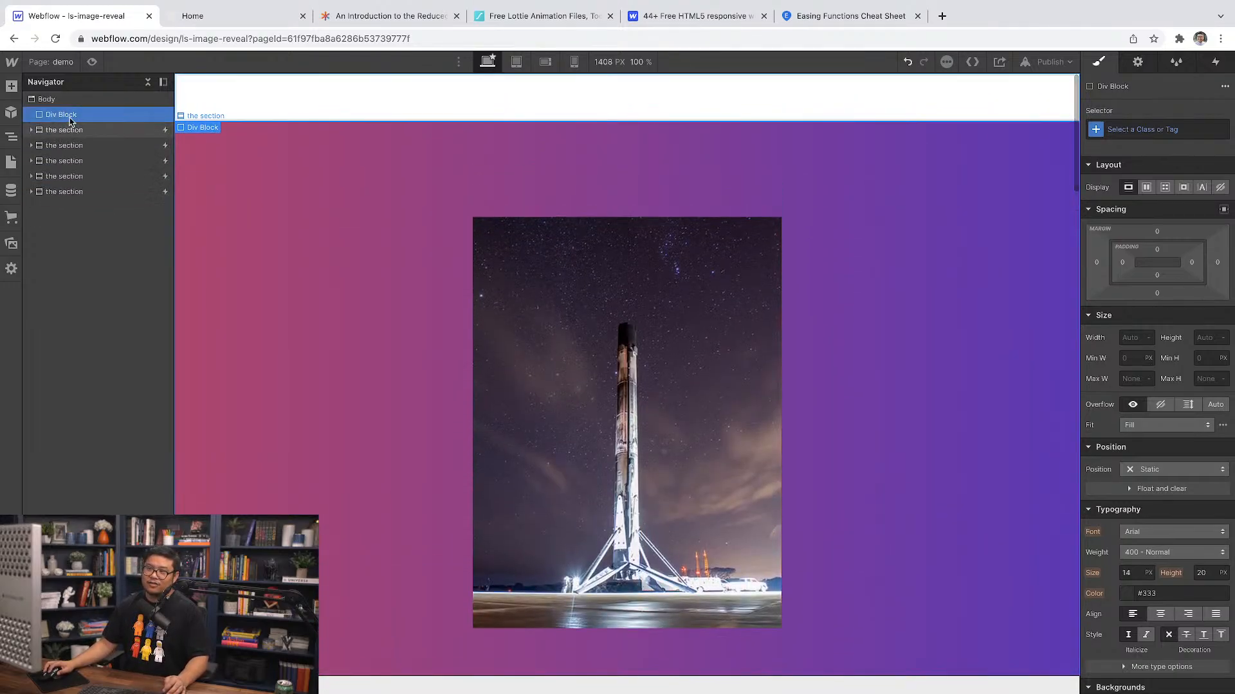
mouse_move(61, 127)
left_mouse_down()
mouse_move(67, 116)
mouse_move(98, 158)
mouse_move(61, 166)
mouse_move(111, 164)
mouse_move(54, 180)
mouse_move(97, 191)
mouse_move(65, 118)
left_mouse_up()
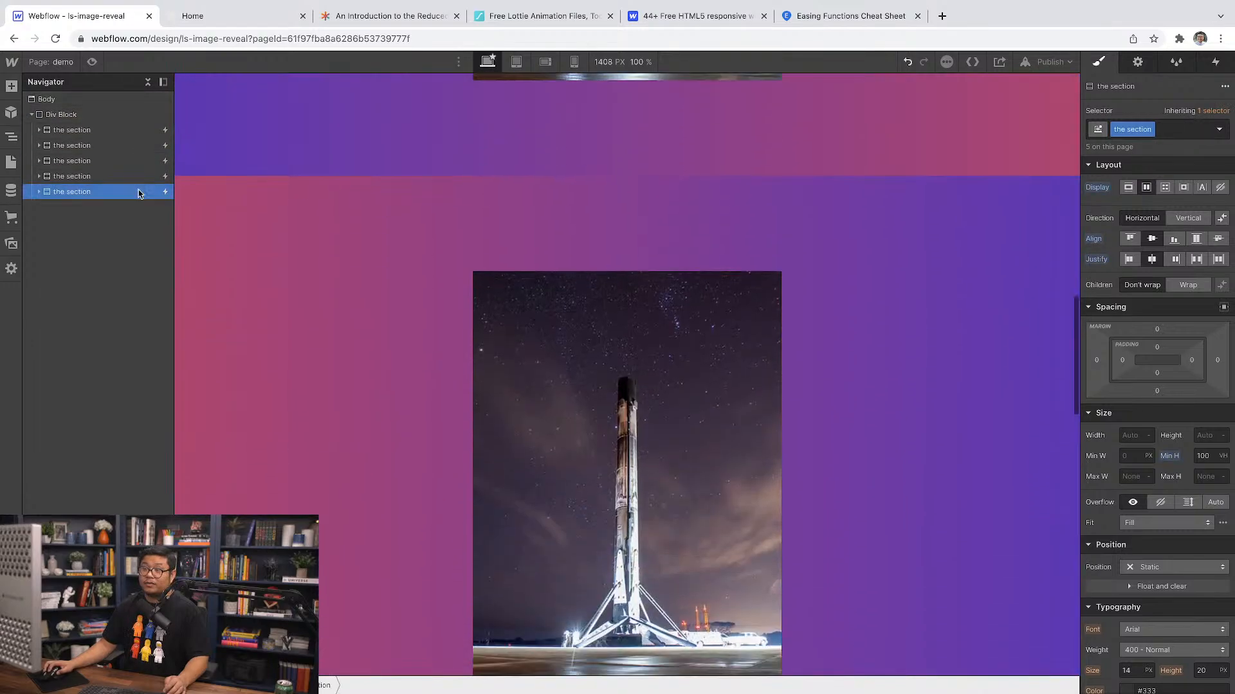
Step: Duplicate the Div Block that holds the five sections, placing the copy directly below it
left_click(64, 118)
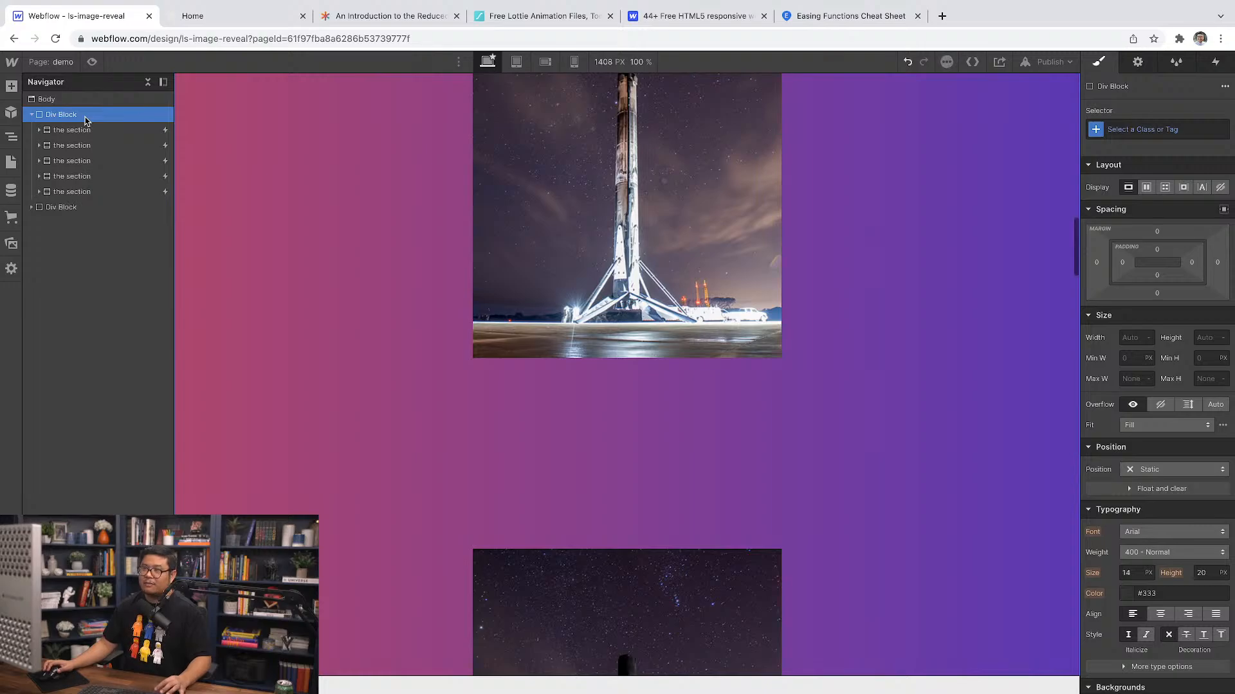
key("super+c")
key("super+v")
Step: Remove the Scroll into view trigger from each of the five sections in the duplicated Div Block
left_click(31, 207)
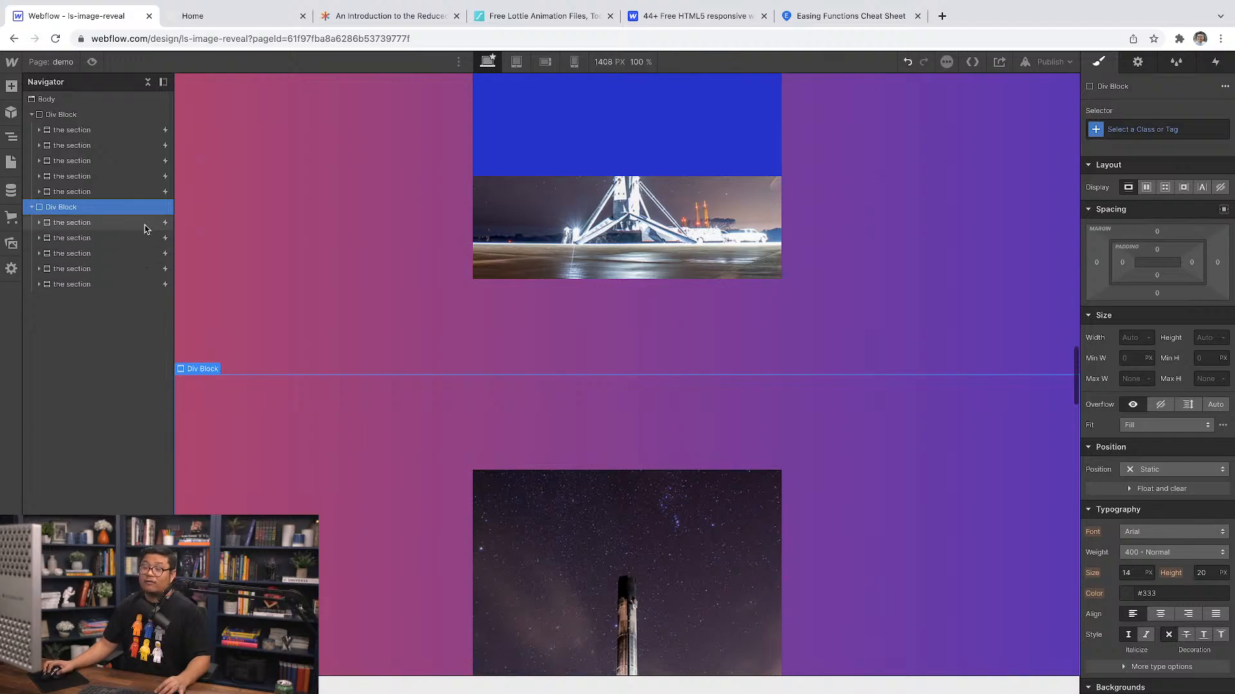
left_click(144, 224)
left_click(1215, 62)
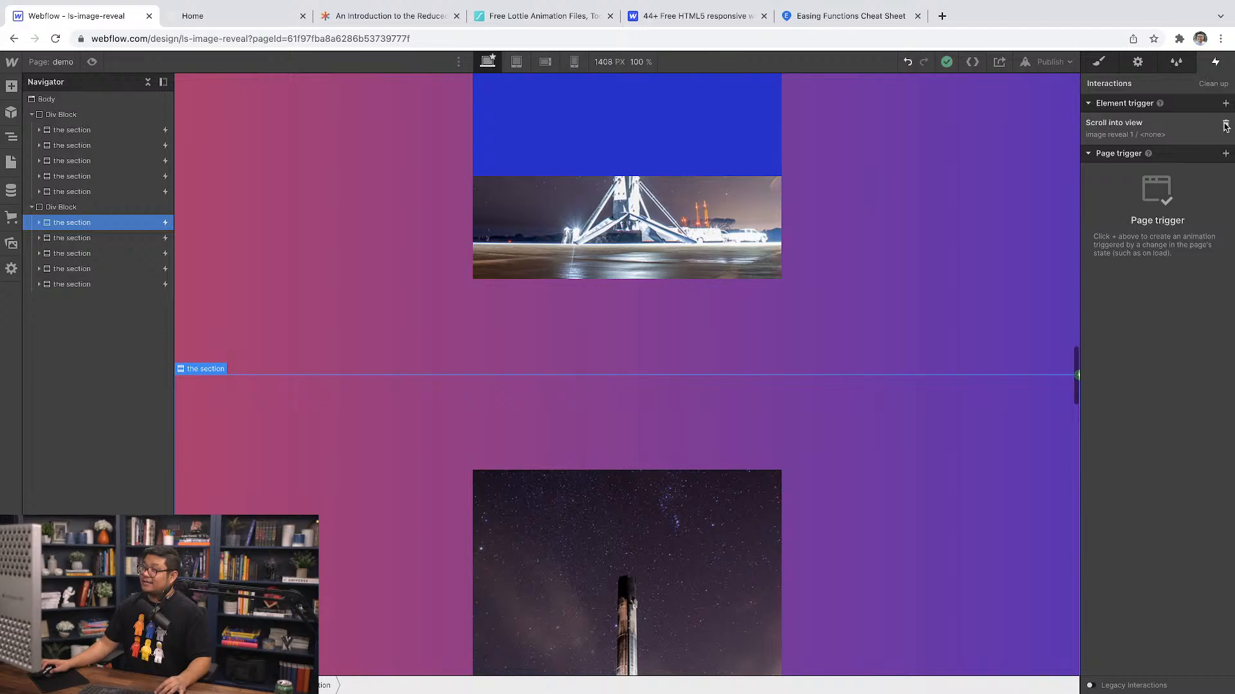
left_click(1225, 124)
left_click(88, 242)
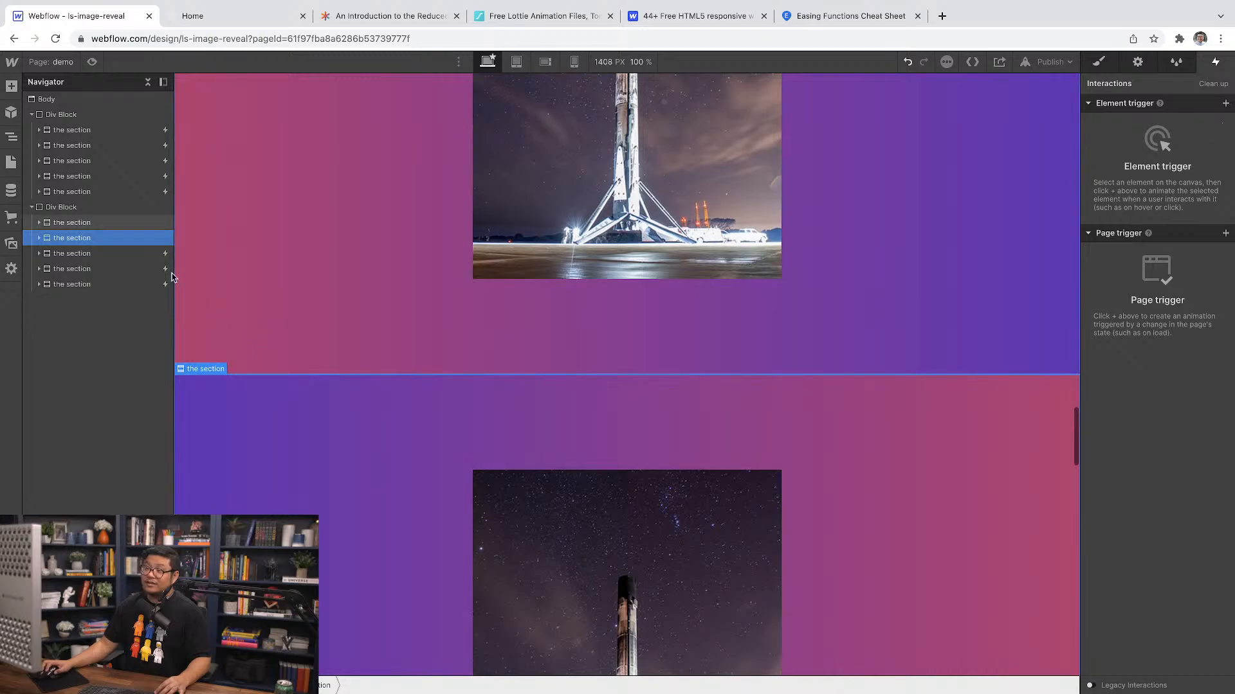
key("Down")
left_click(1226, 124)
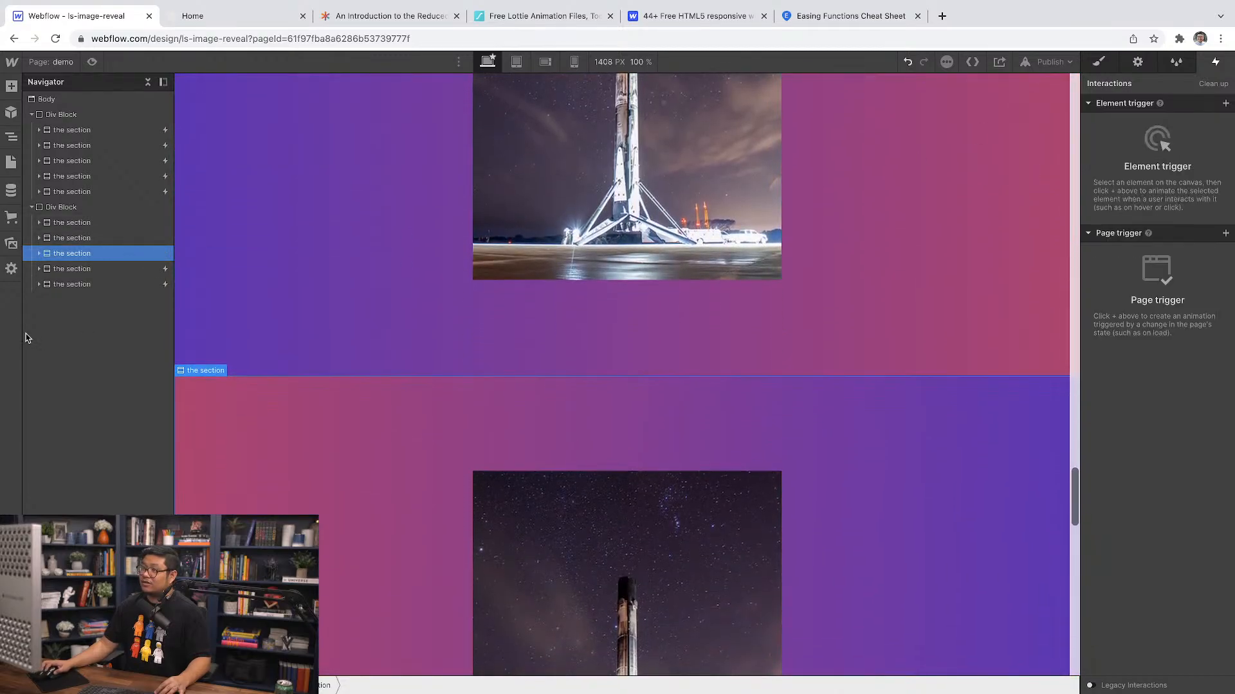
left_click(88, 269)
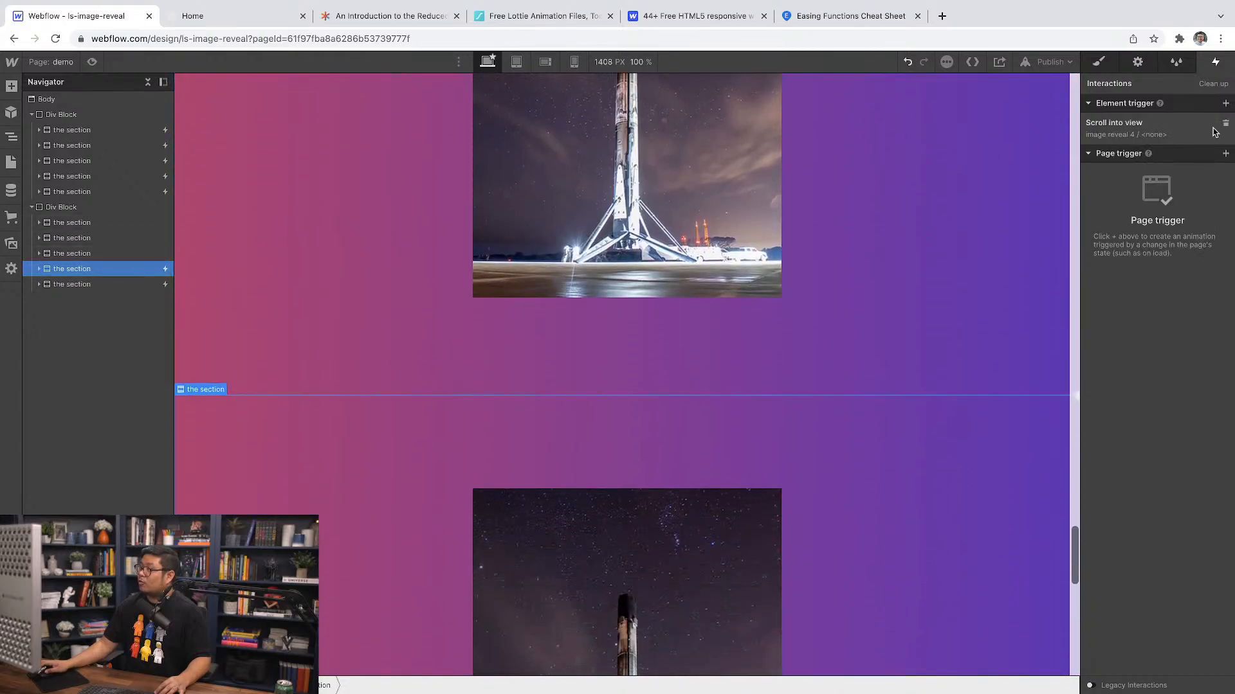
left_click(1226, 122)
left_click(144, 286)
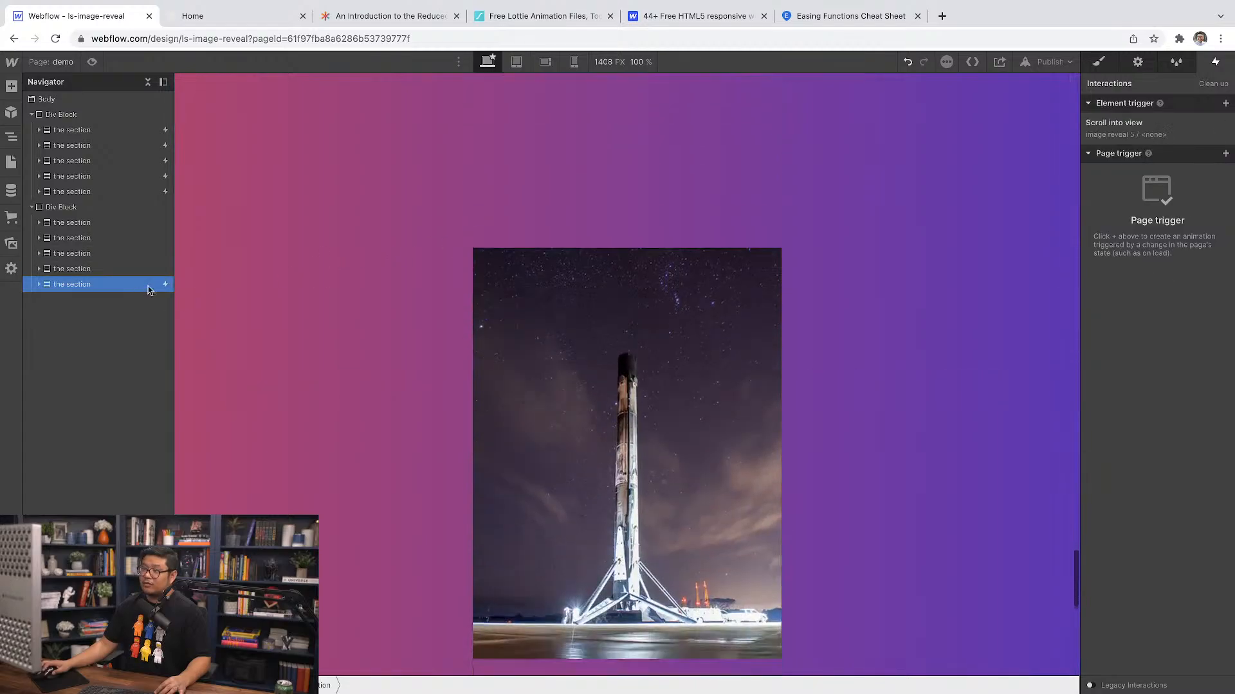
left_click(1226, 126)
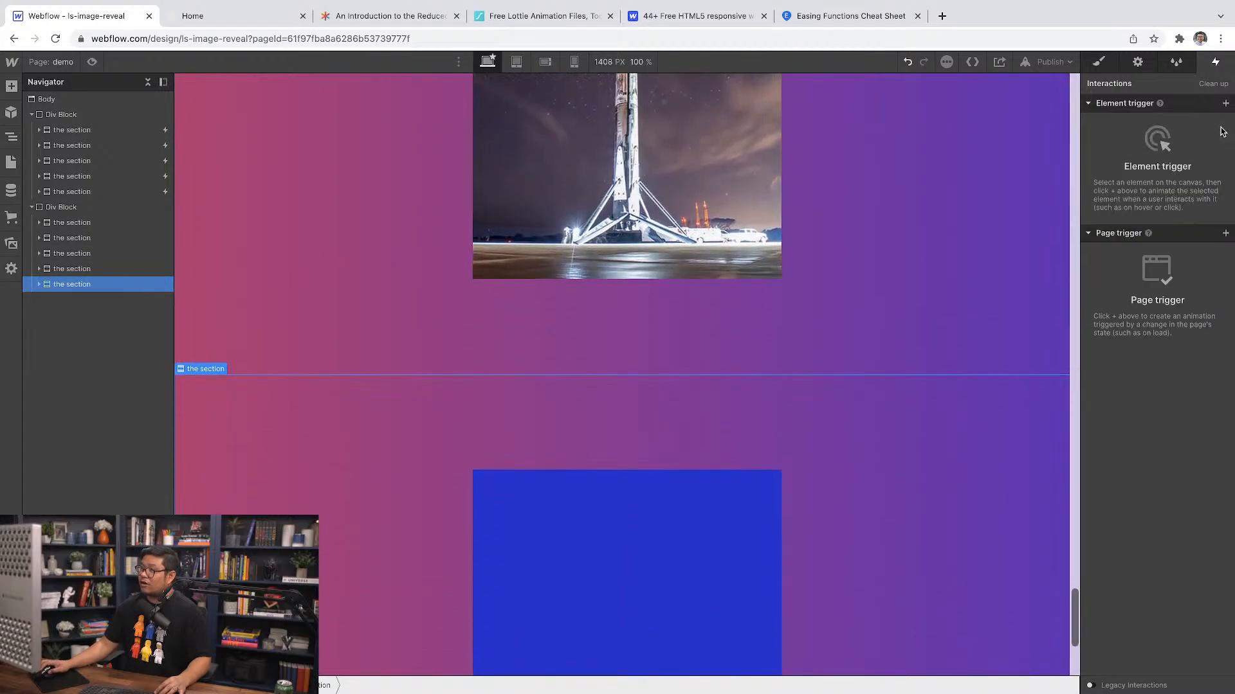
Step: Delete the lottie from the duplicated Div Block's fifth section and the color overlay from its fourth section
left_click(579, 542)
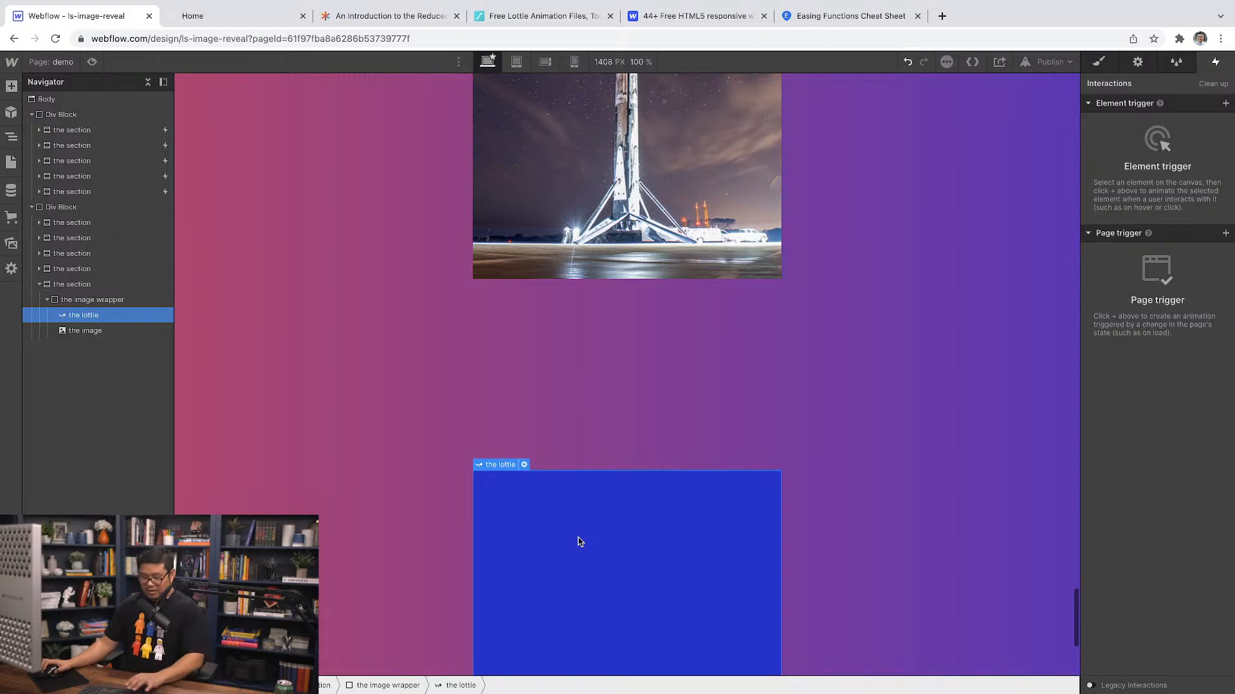
key("Delete")
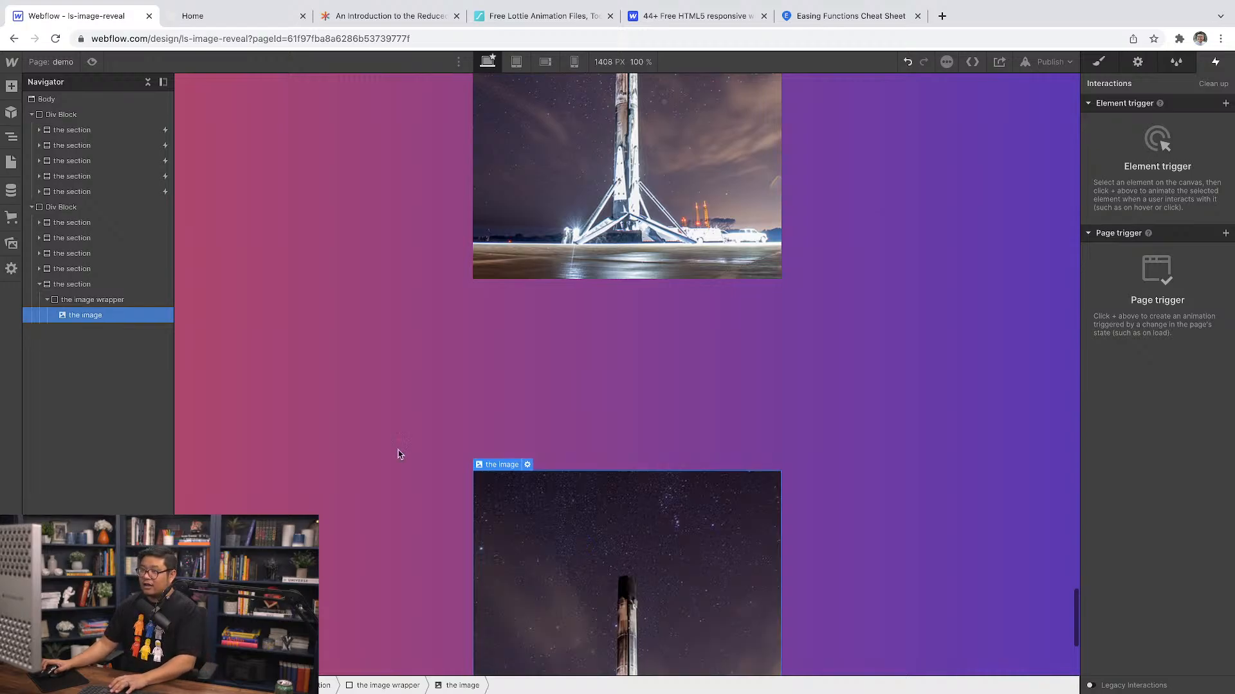
left_click(582, 157)
left_click(103, 304)
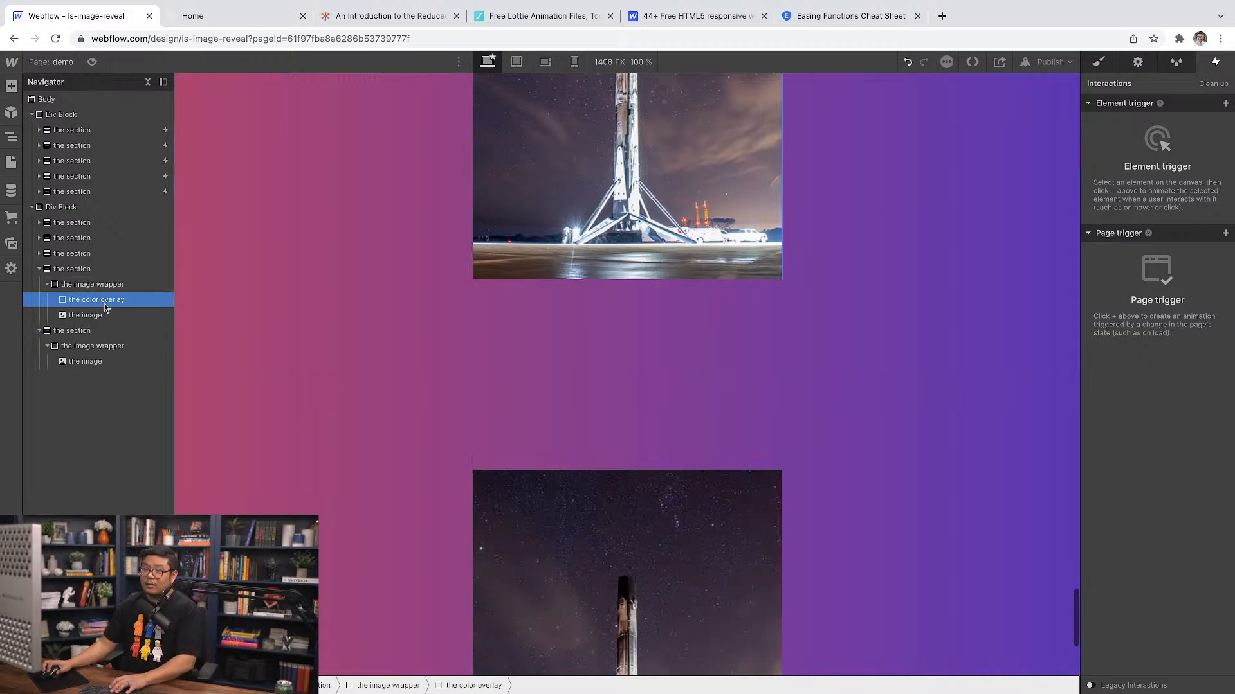
key("Delete")
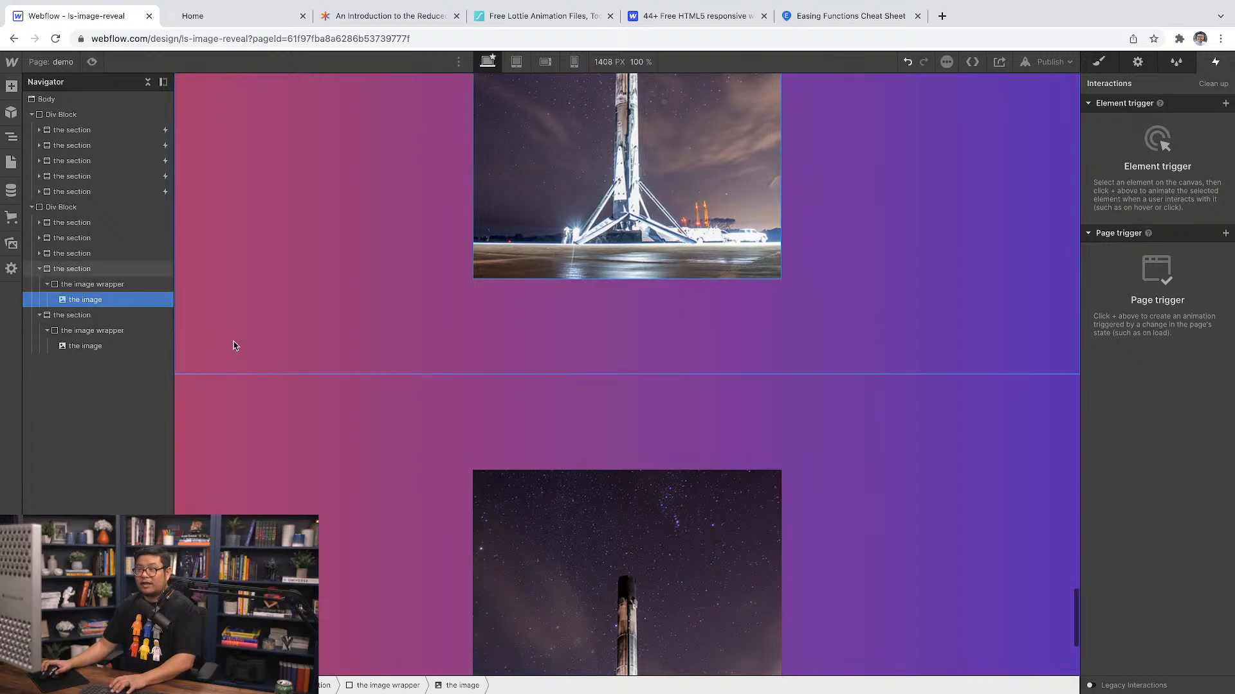
Step: Preview the page and examine the animated sections and their duplicated static versions from start to end, then exit the preview
scroll(236, 346, "up", 3)
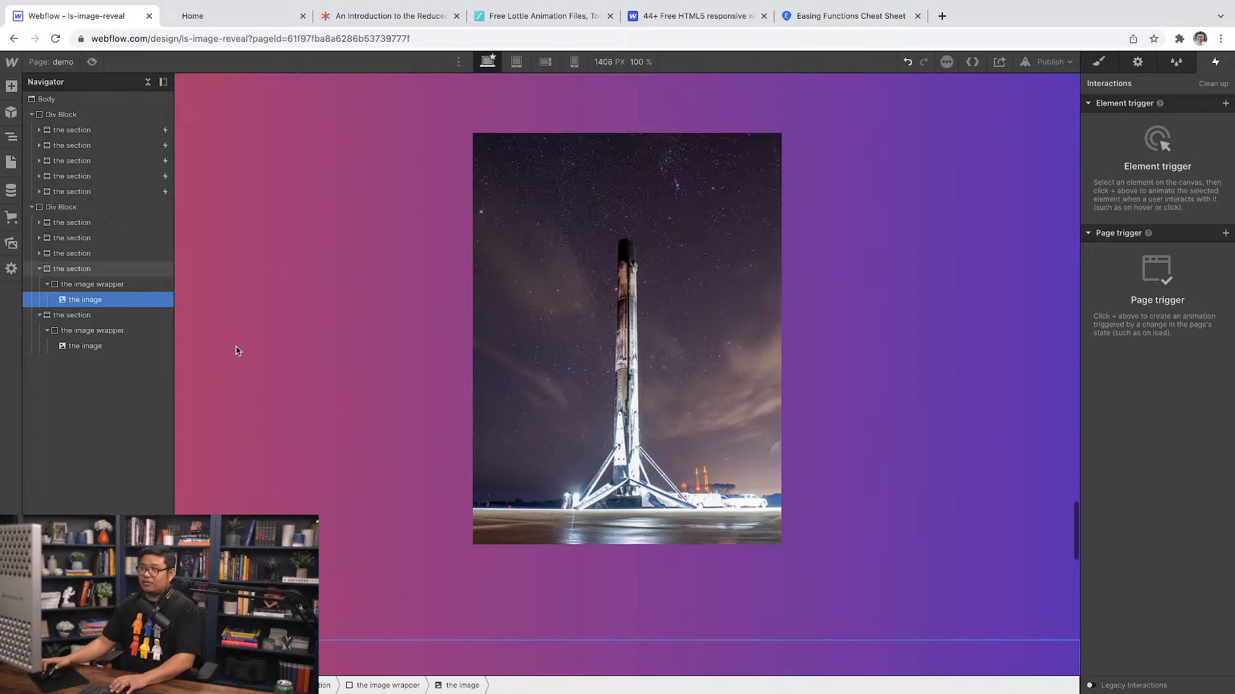
scroll(235, 350, "down", 6)
scroll(236, 351, "up", 7)
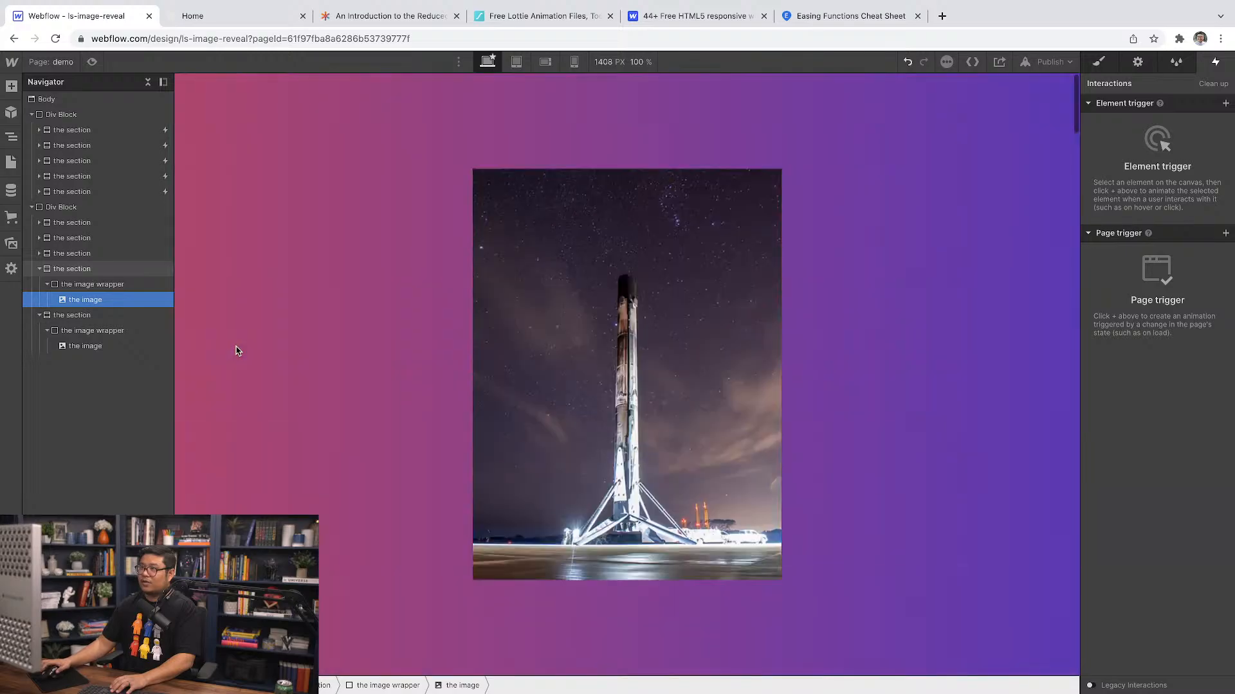
left_click(92, 62)
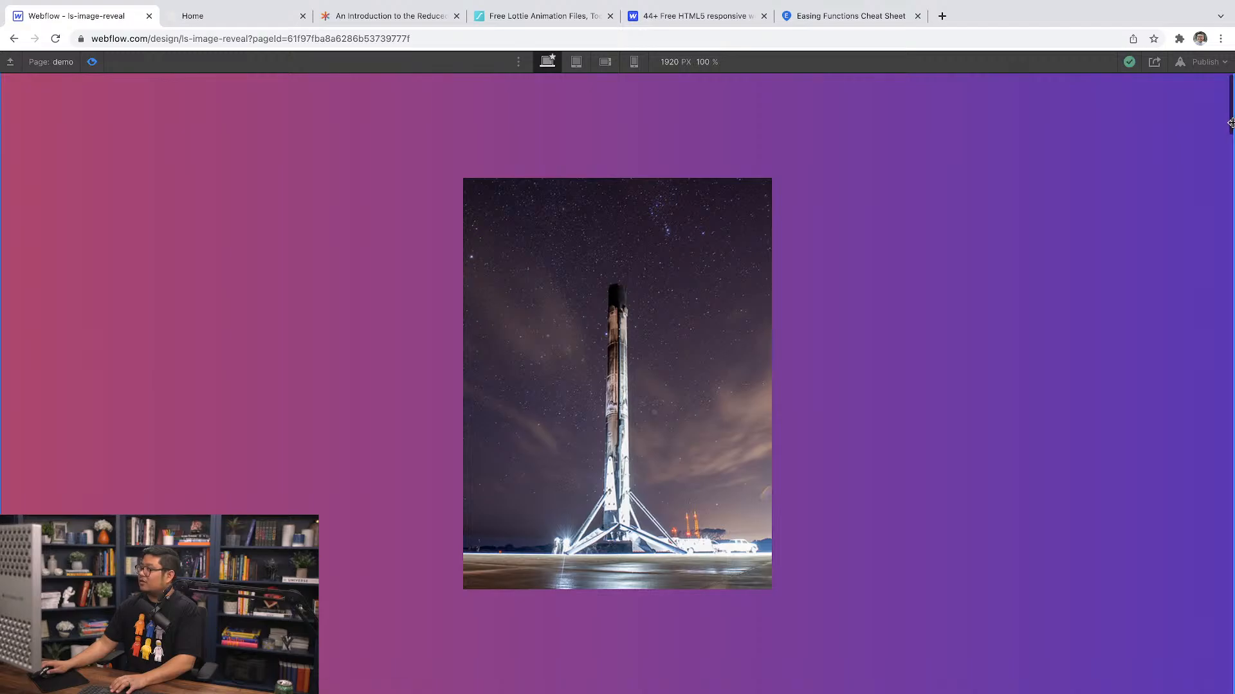
scroll(965, 396, "down", 5)
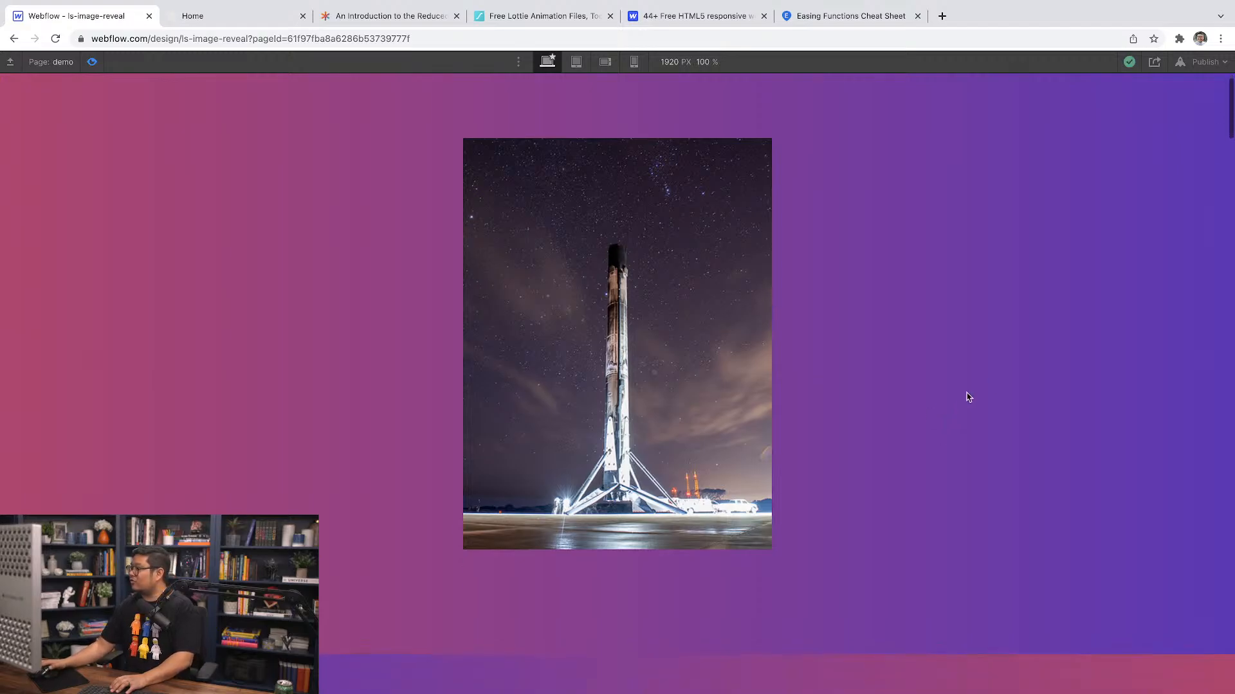
scroll(969, 397, "down", 8)
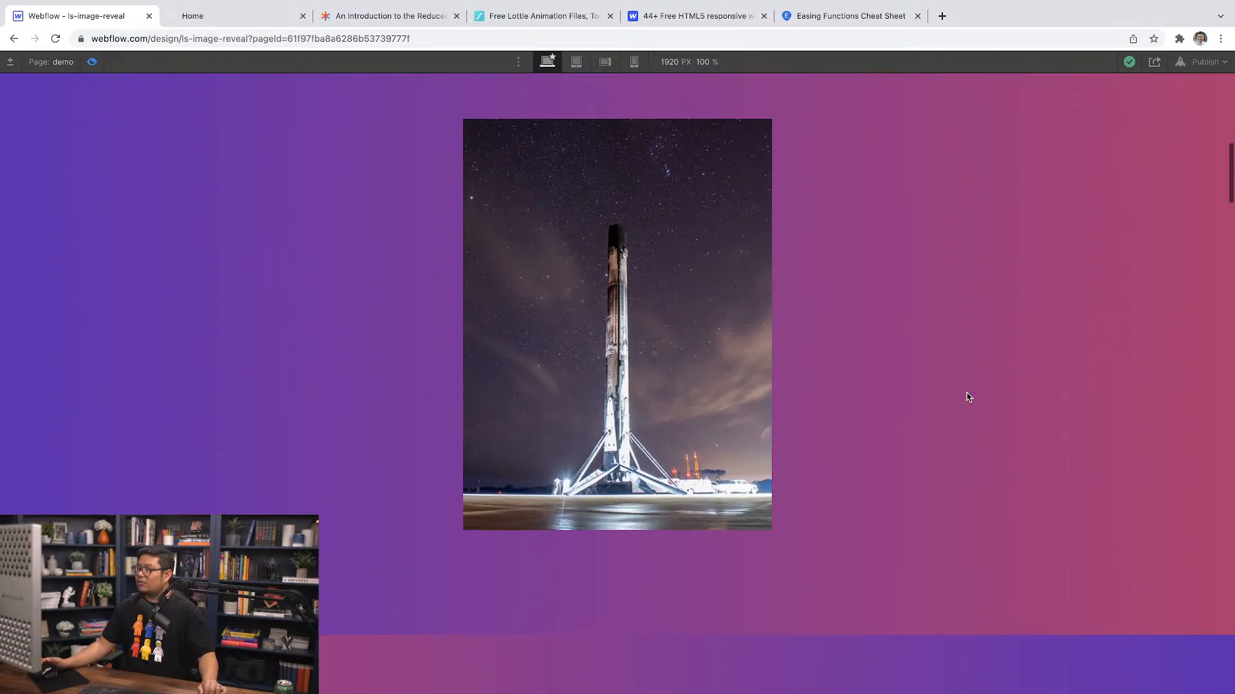
scroll(968, 397, "down", 10)
scroll(968, 396, "down", 10)
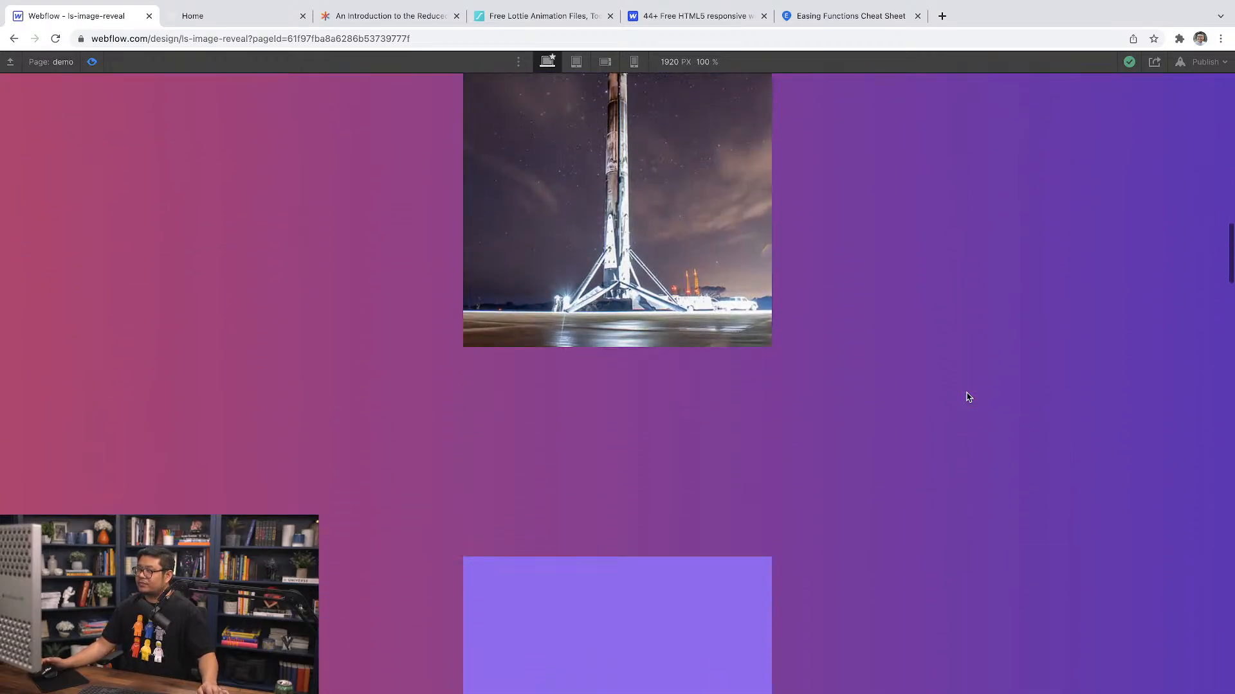
scroll(968, 396, "down", 12)
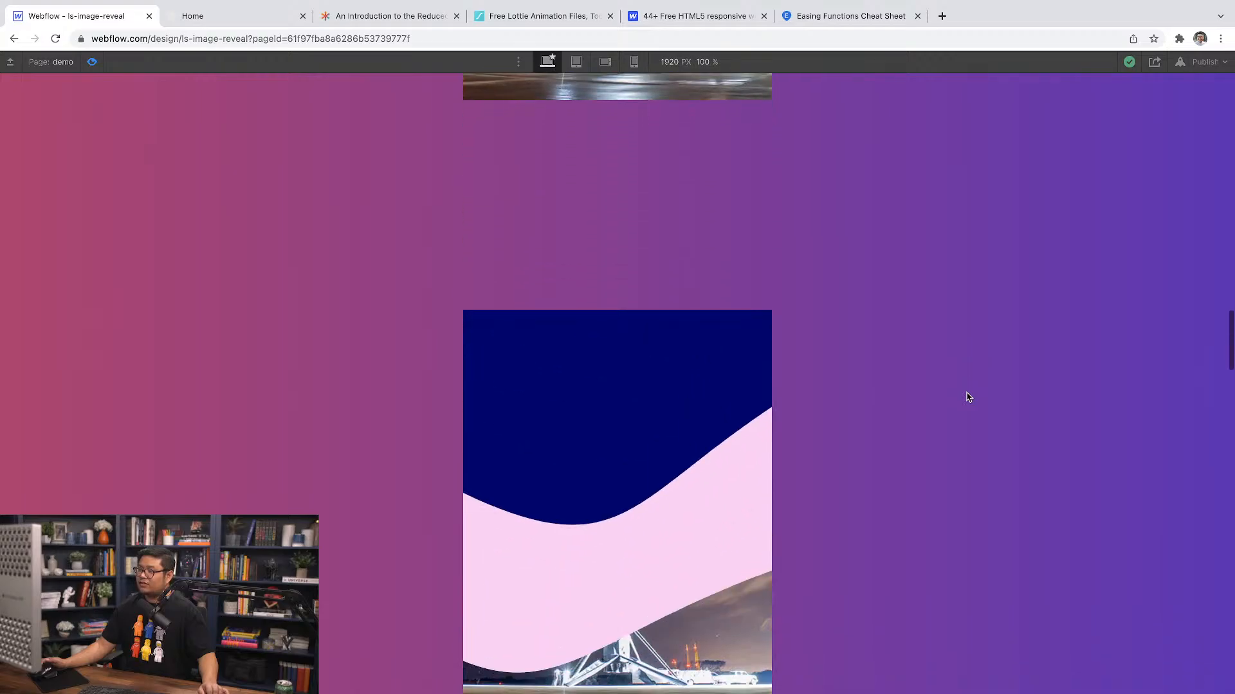
scroll(968, 396, "down", 10)
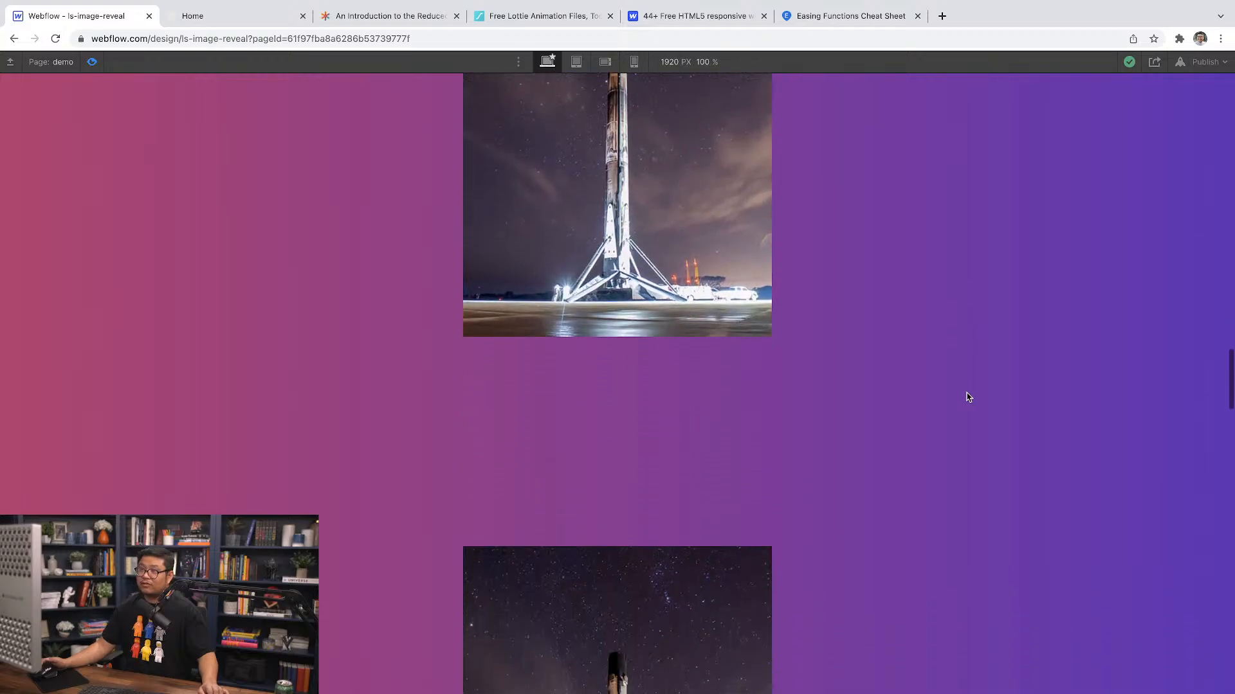
scroll(969, 397, "down", 10)
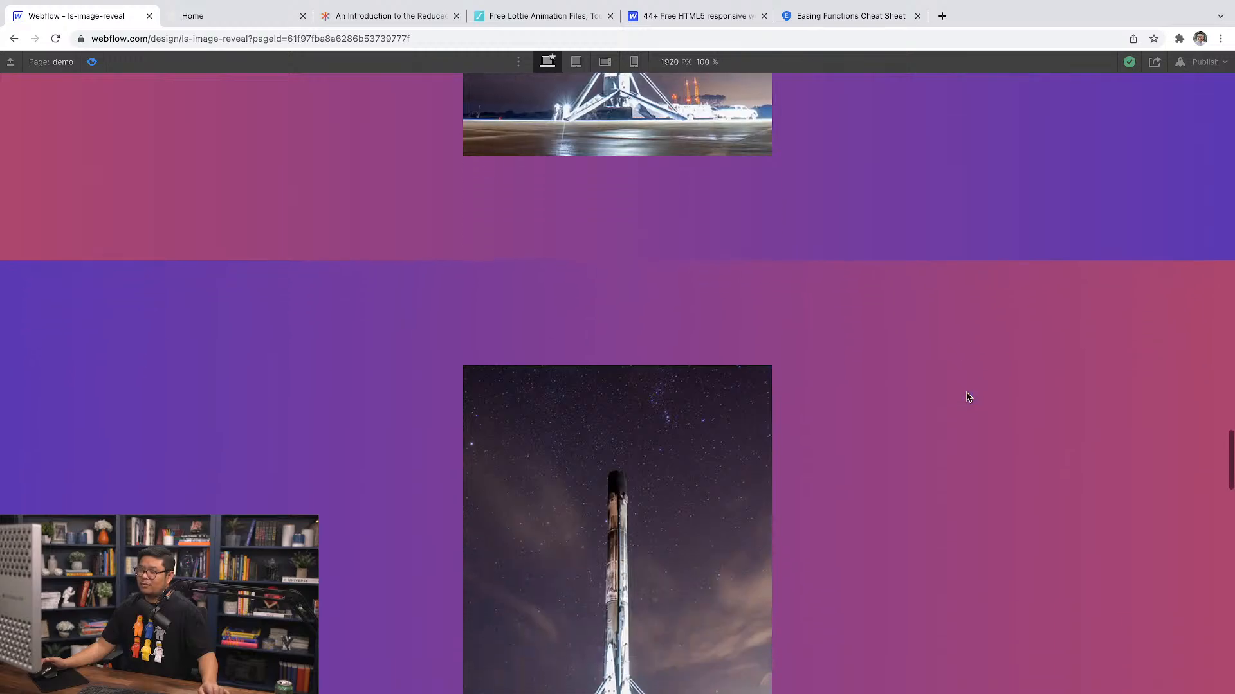
scroll(968, 397, "down", 14)
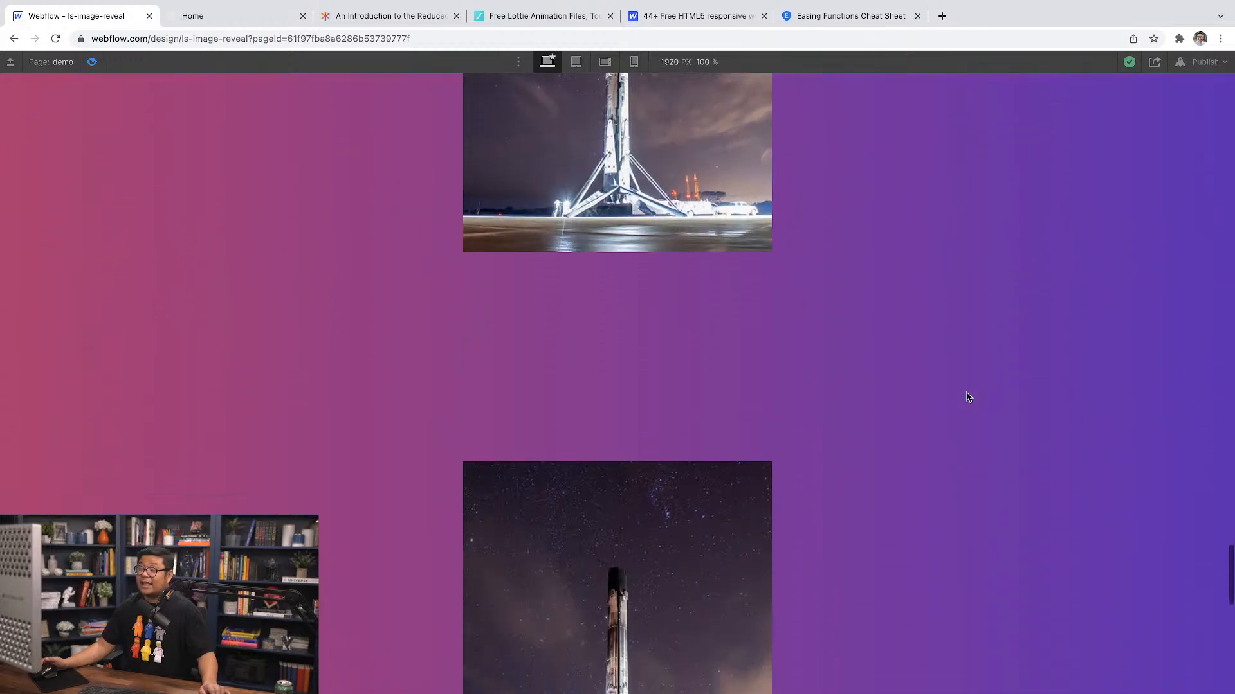
scroll(969, 397, "down", 8)
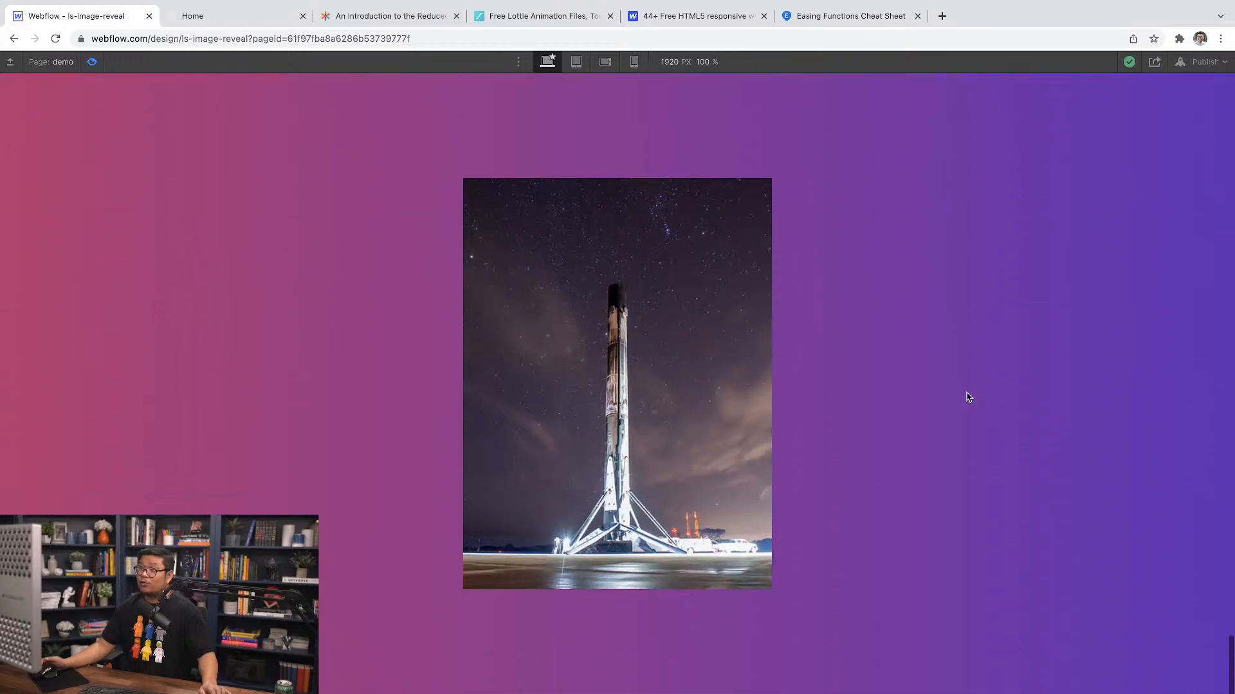
scroll(968, 397, "up", 20)
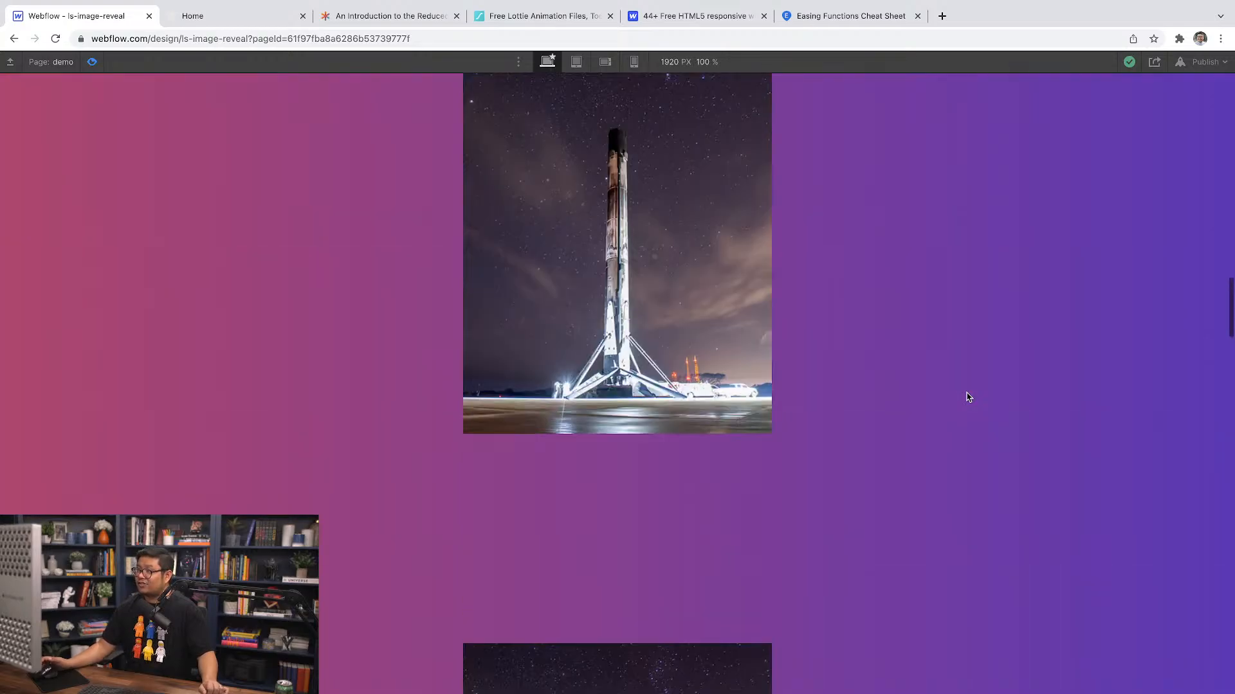
scroll(900, 373, "down", 5)
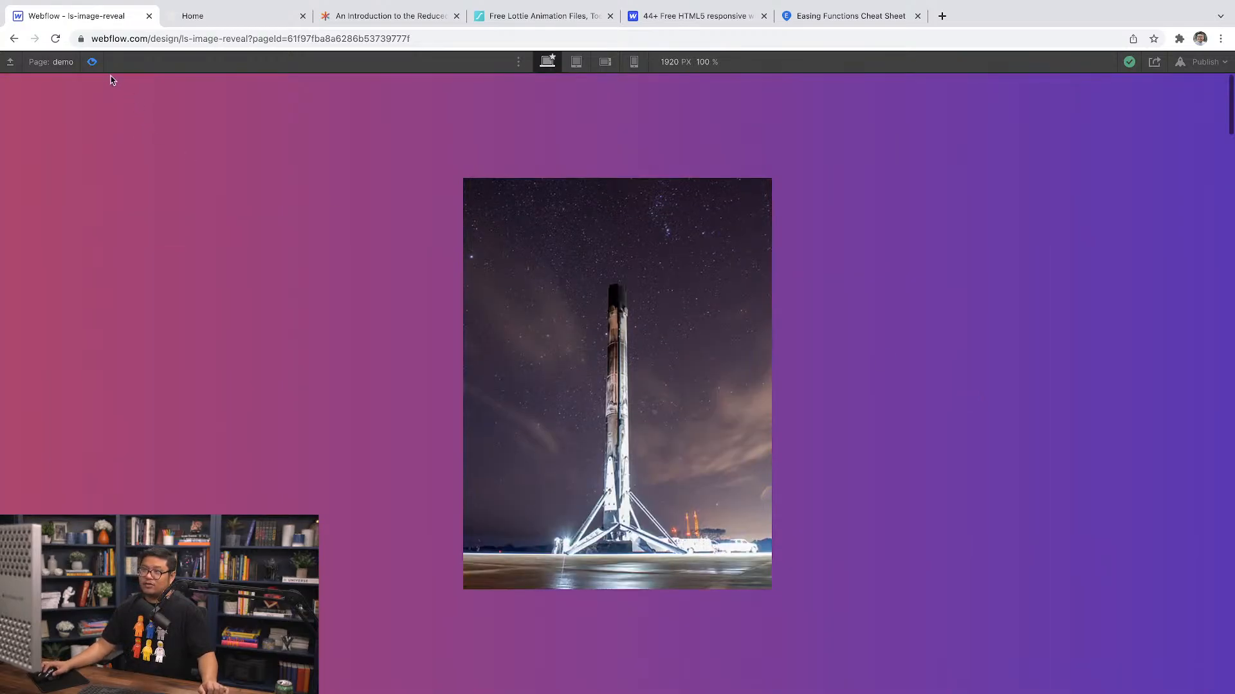
left_click(92, 62)
left_click(32, 207)
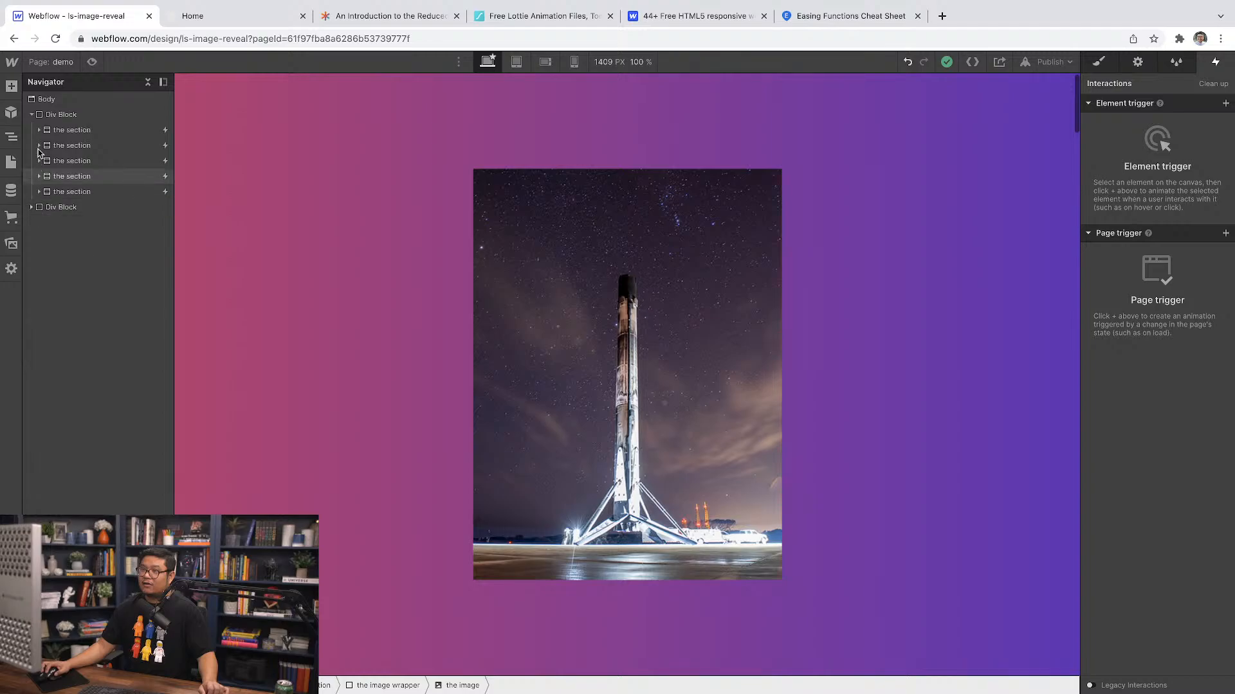
left_click(31, 115)
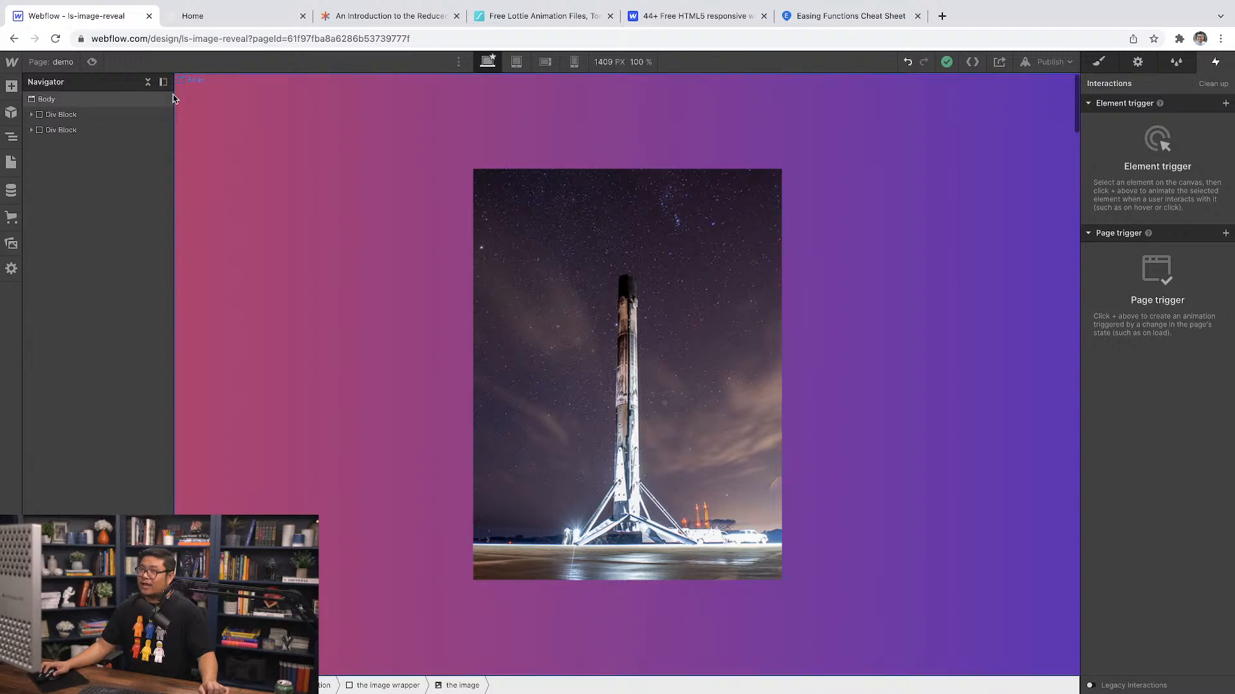
left_click(380, 16)
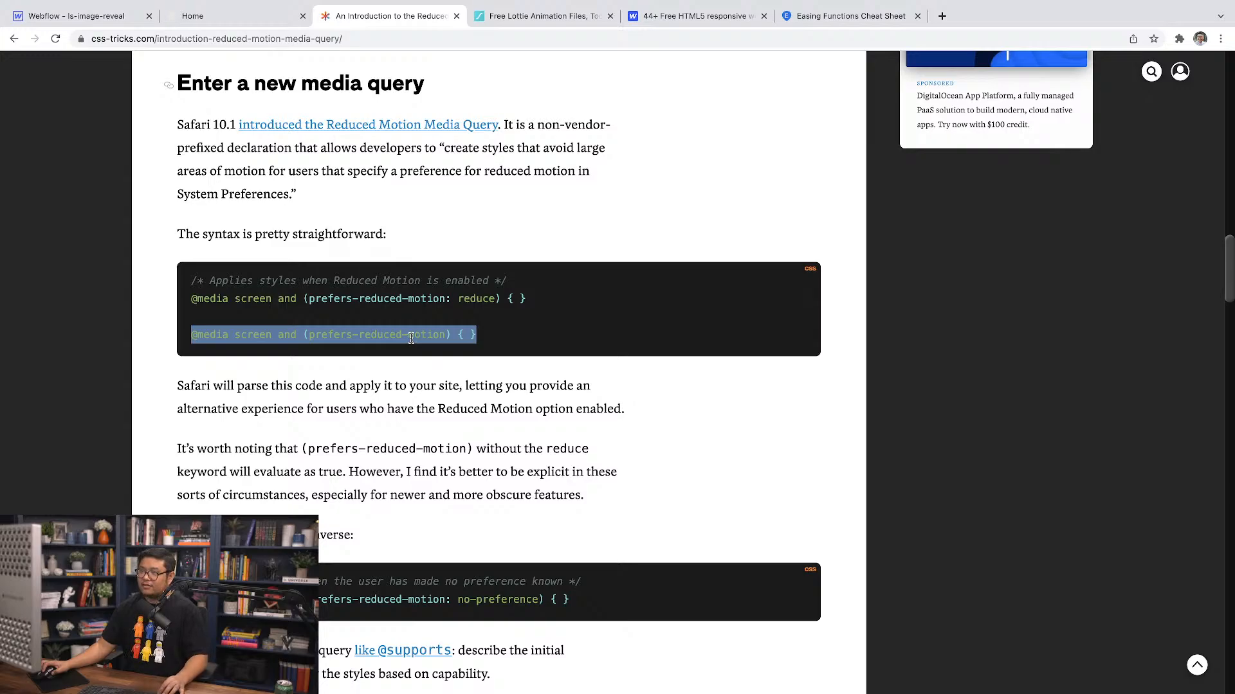
left_click(90, 18)
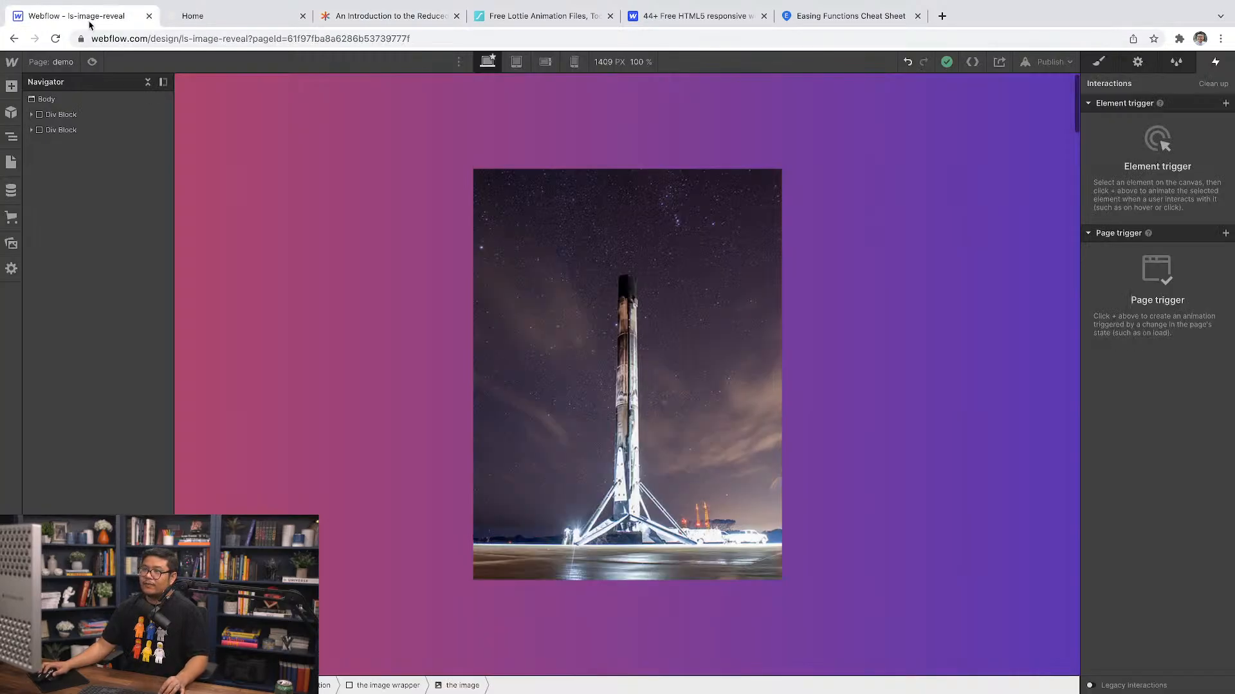
left_click(67, 102)
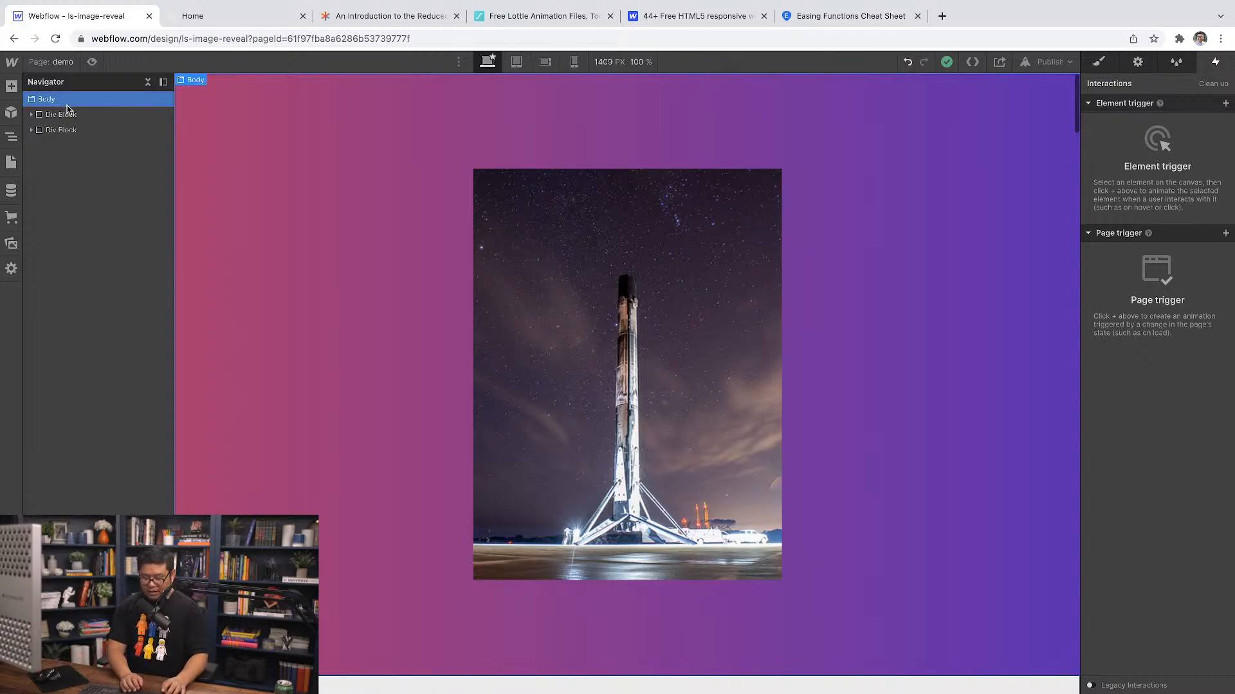
key("ctrl+e")
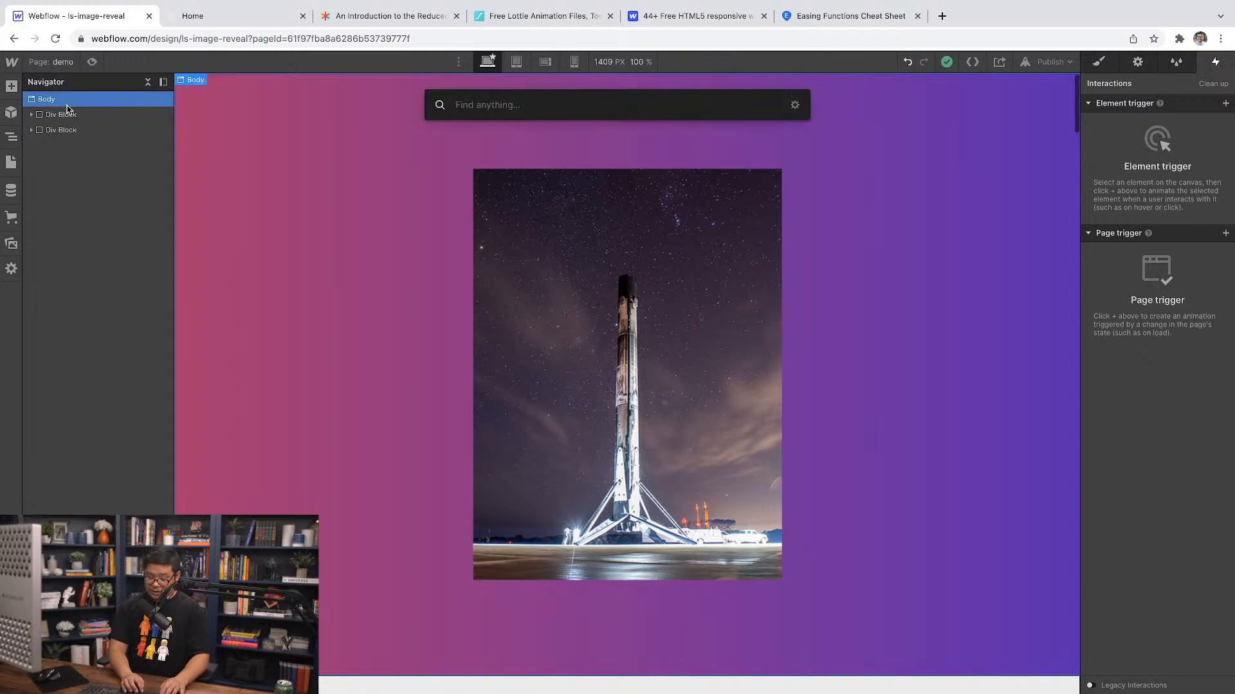
type("embed")
key("Return")
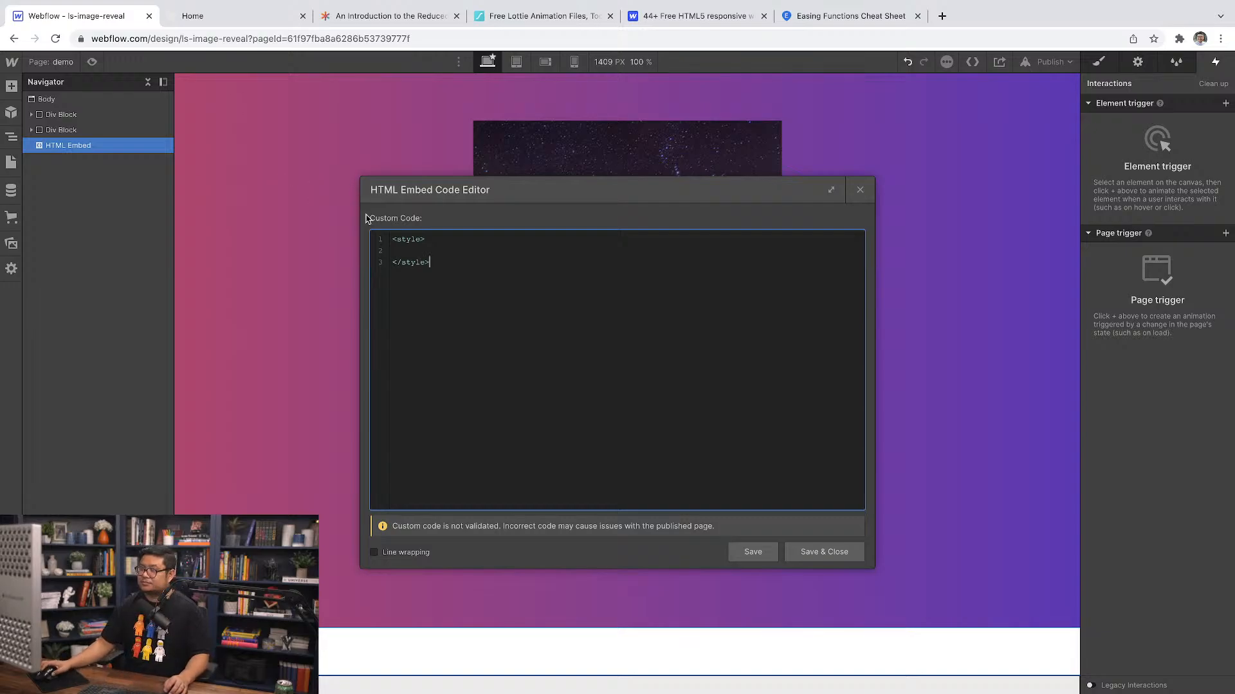
left_click(417, 252)
type("@media screen and (prefers-reduced-motion) { }")
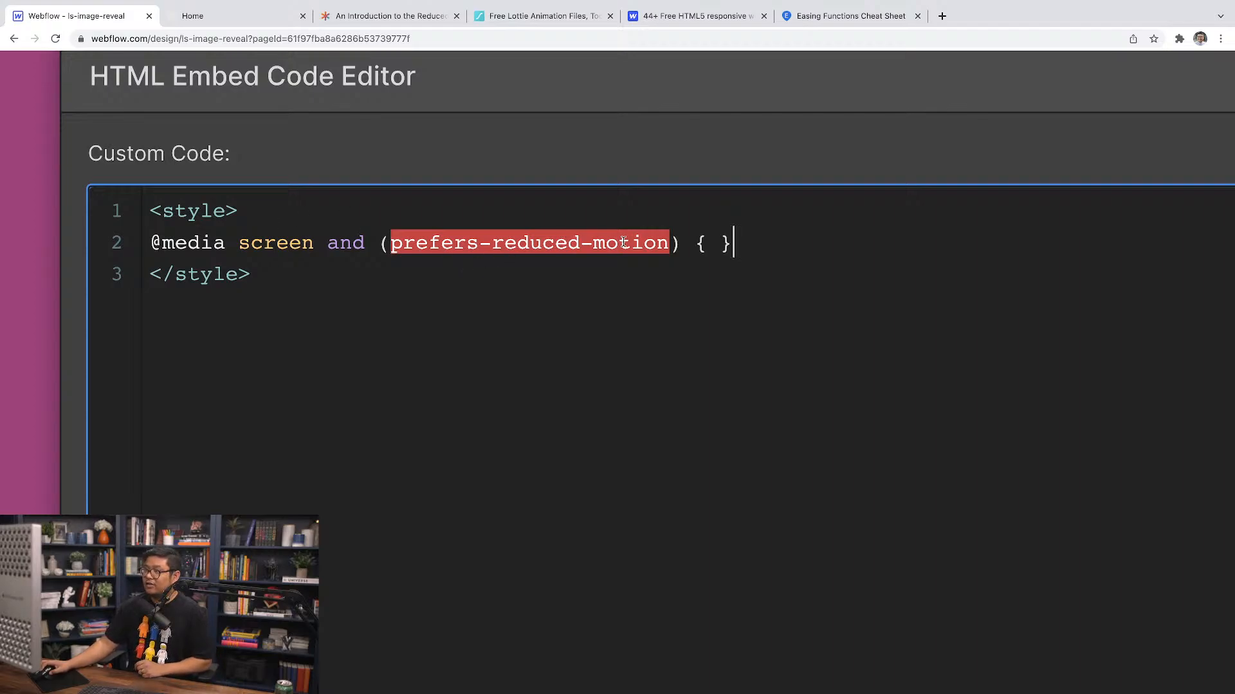
triple_click(306, 240)
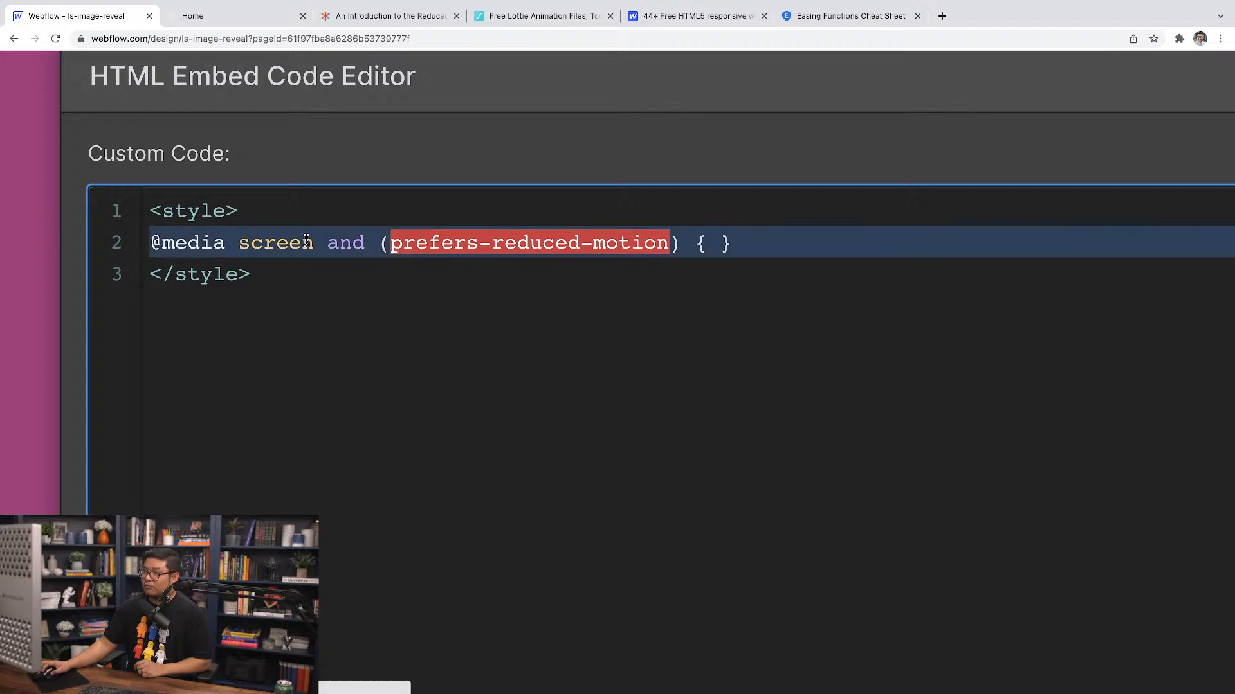
left_click(567, 241)
left_click_drag(672, 244, 392, 244)
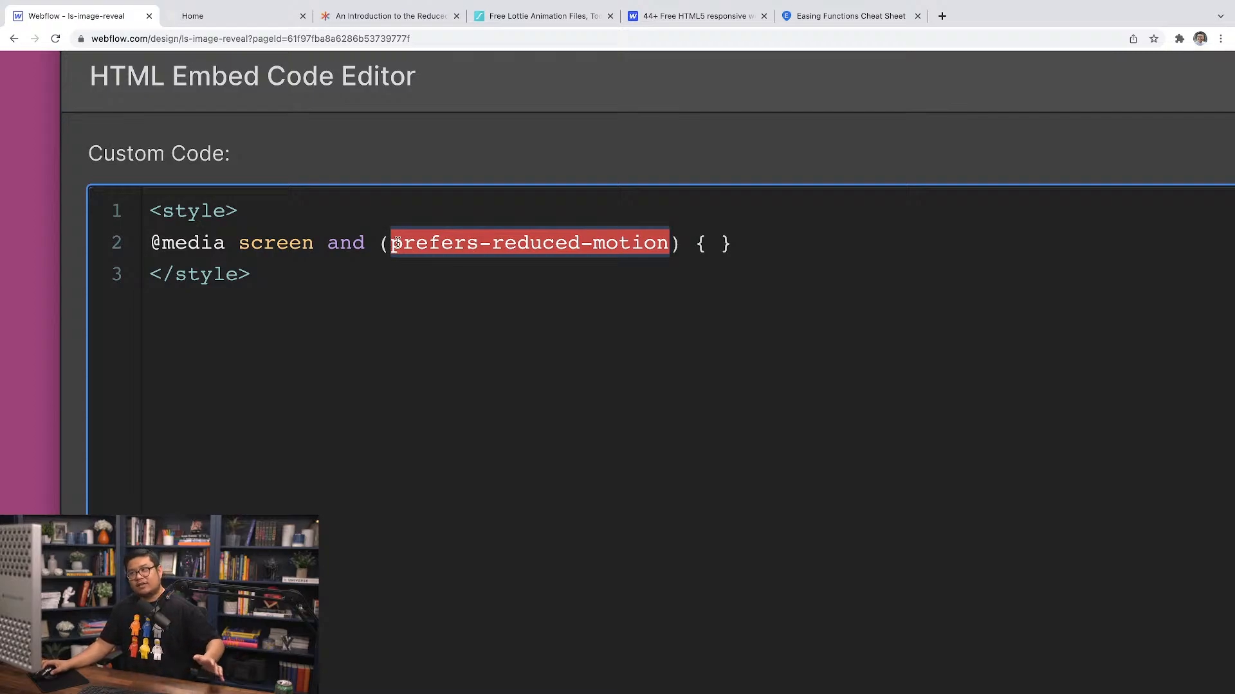
left_click(581, 243)
left_click(706, 243)
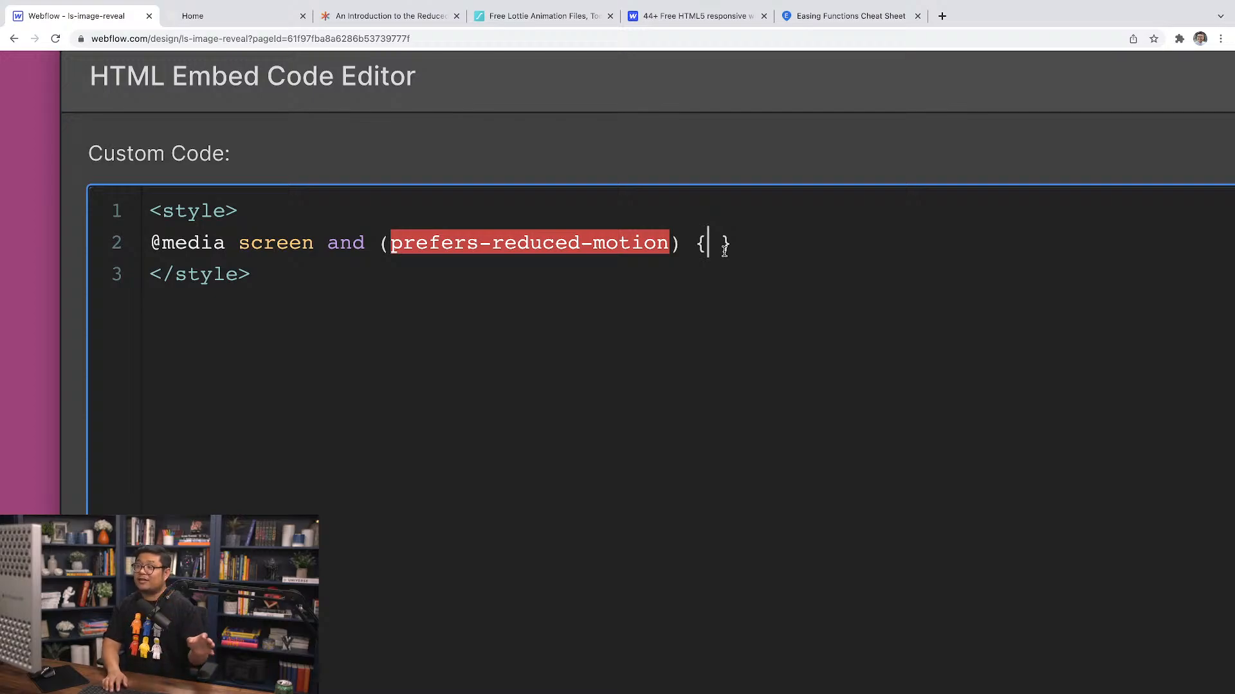
key("Delete")
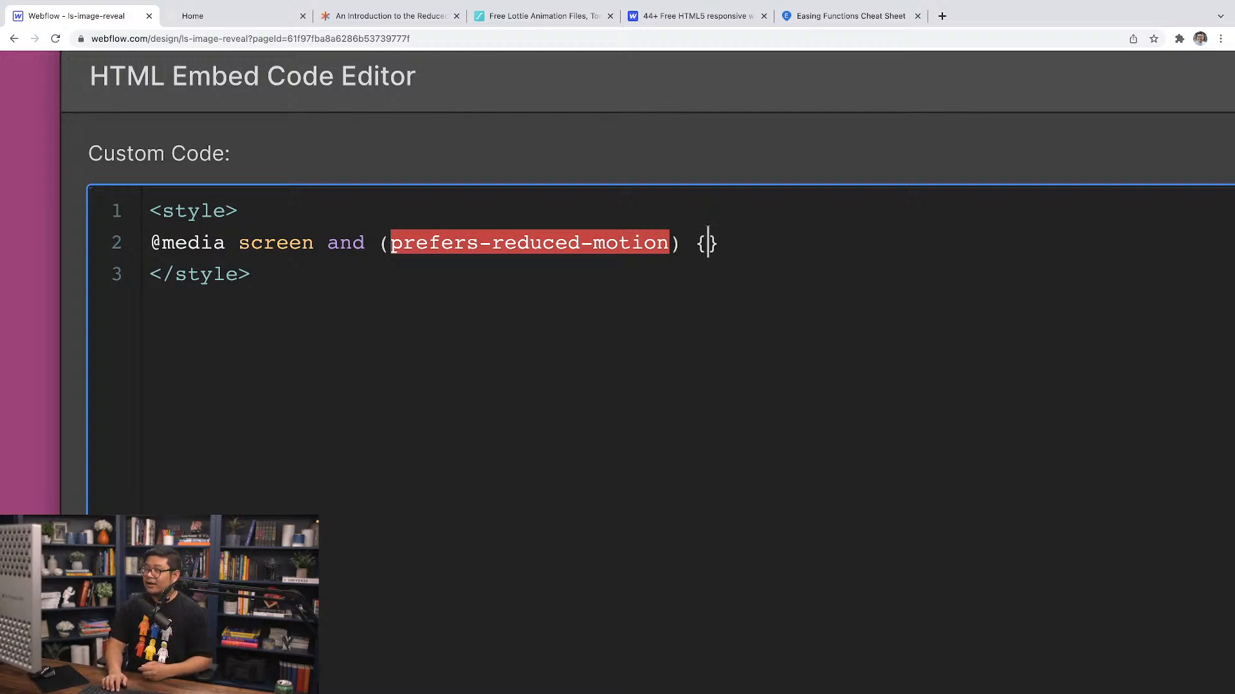
key("Return")
key("Return")
key("Up")
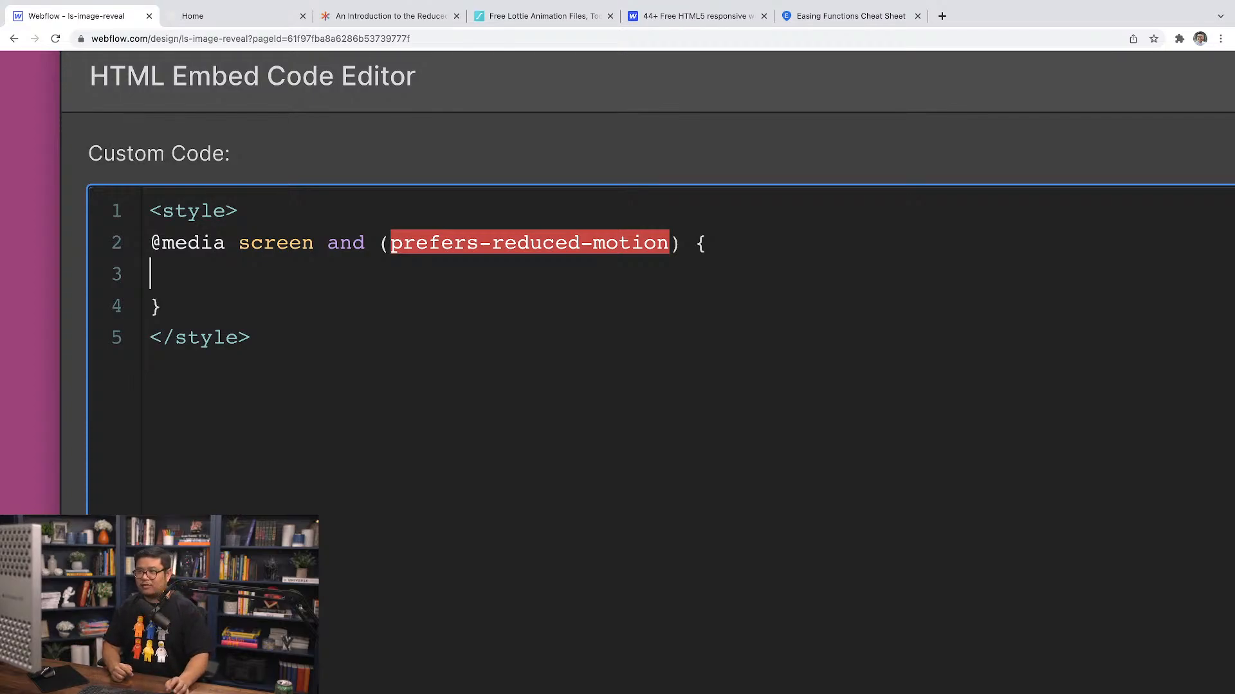
key("Tab")
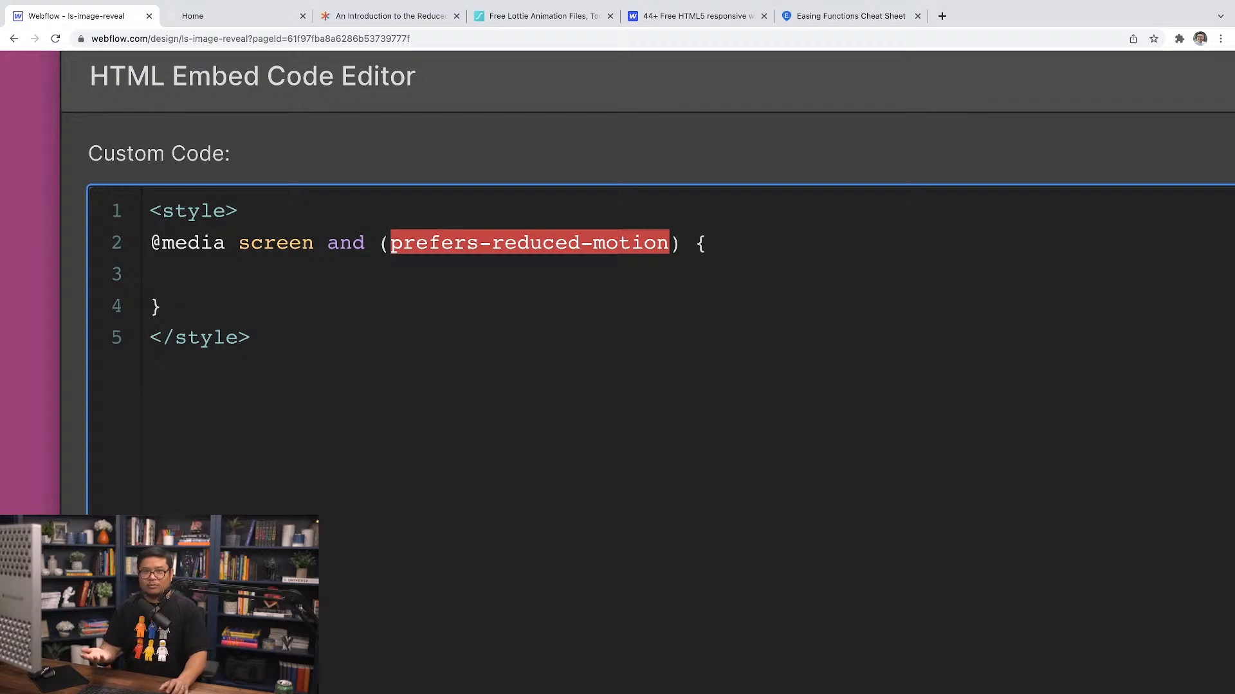
key("BackSpace")
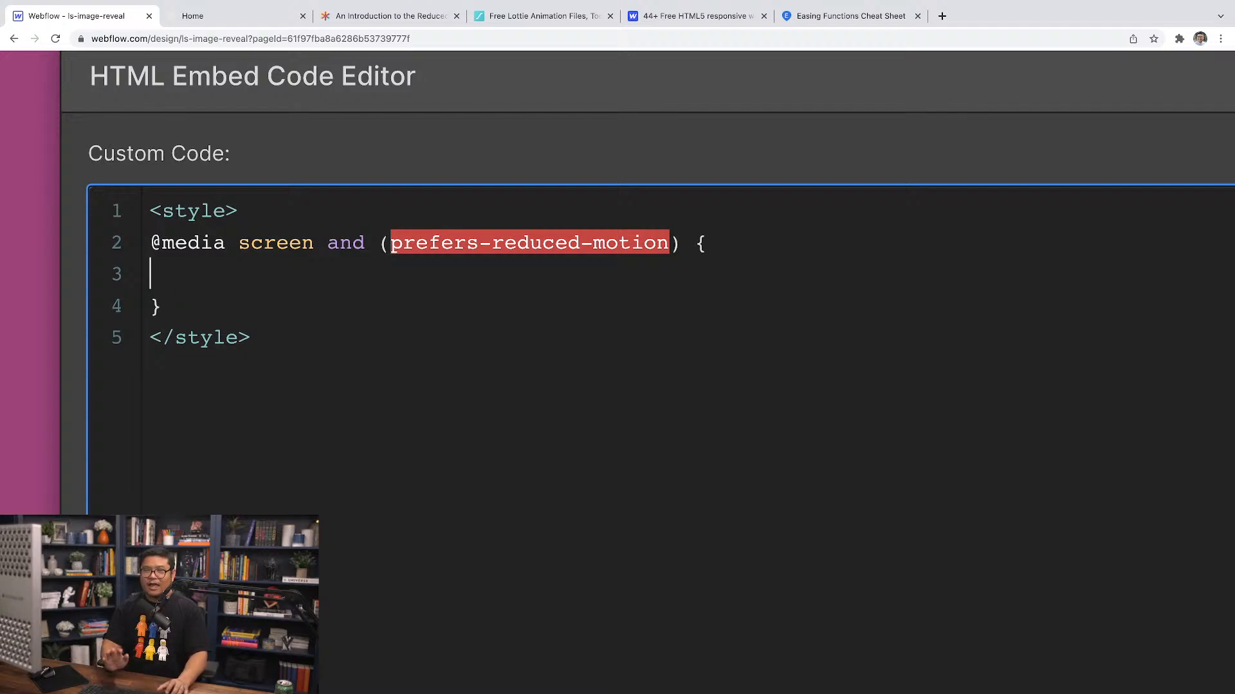
key("Tab")
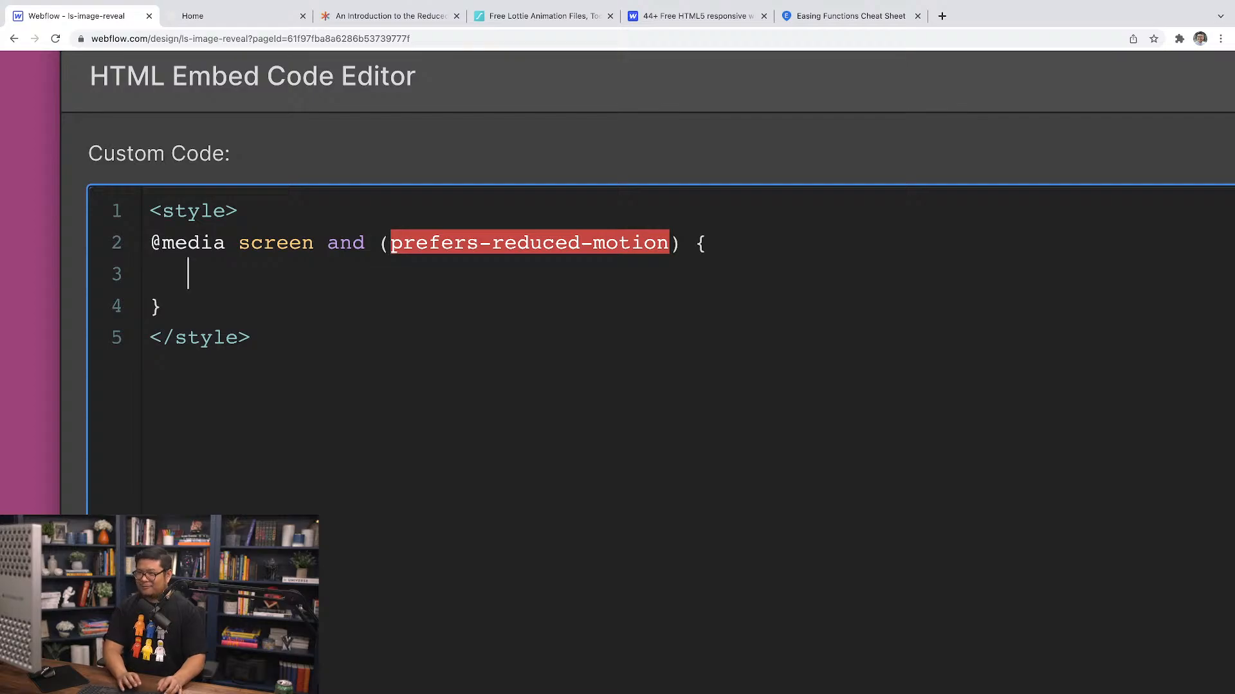
Step: Write the rule ".a11y-reduced-motion-on {display:block;}" inside the prefers-reduced-motion media query
type(".")
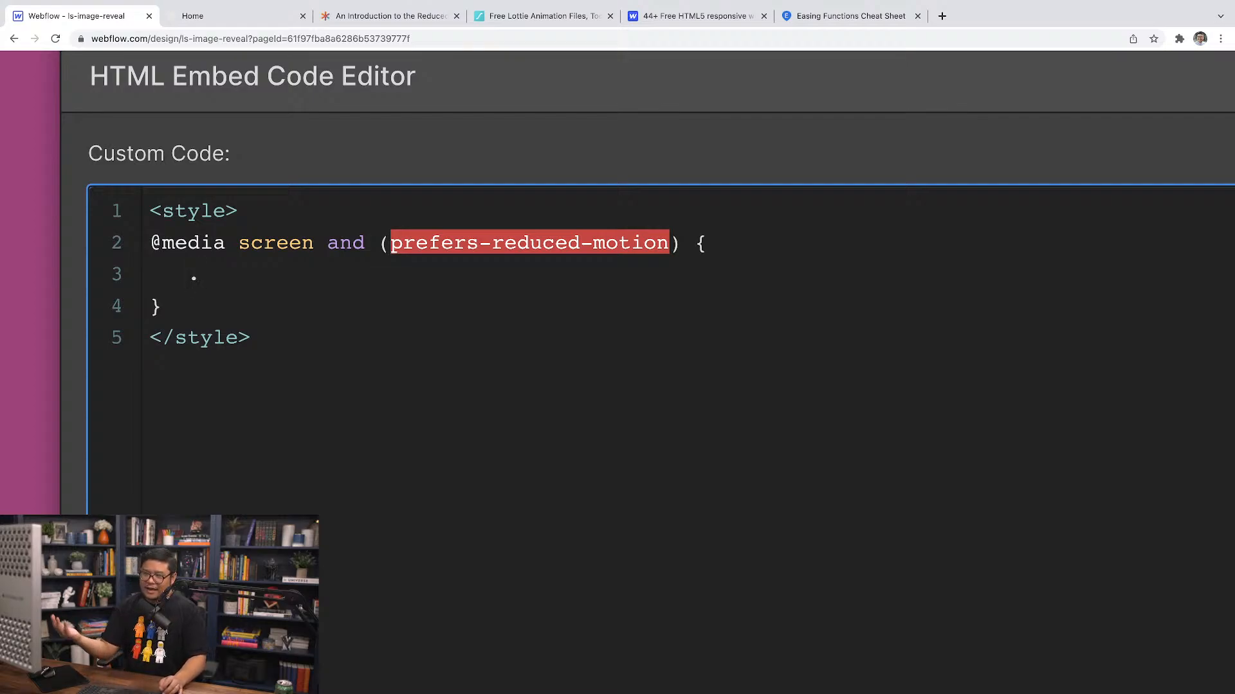
type("ally")
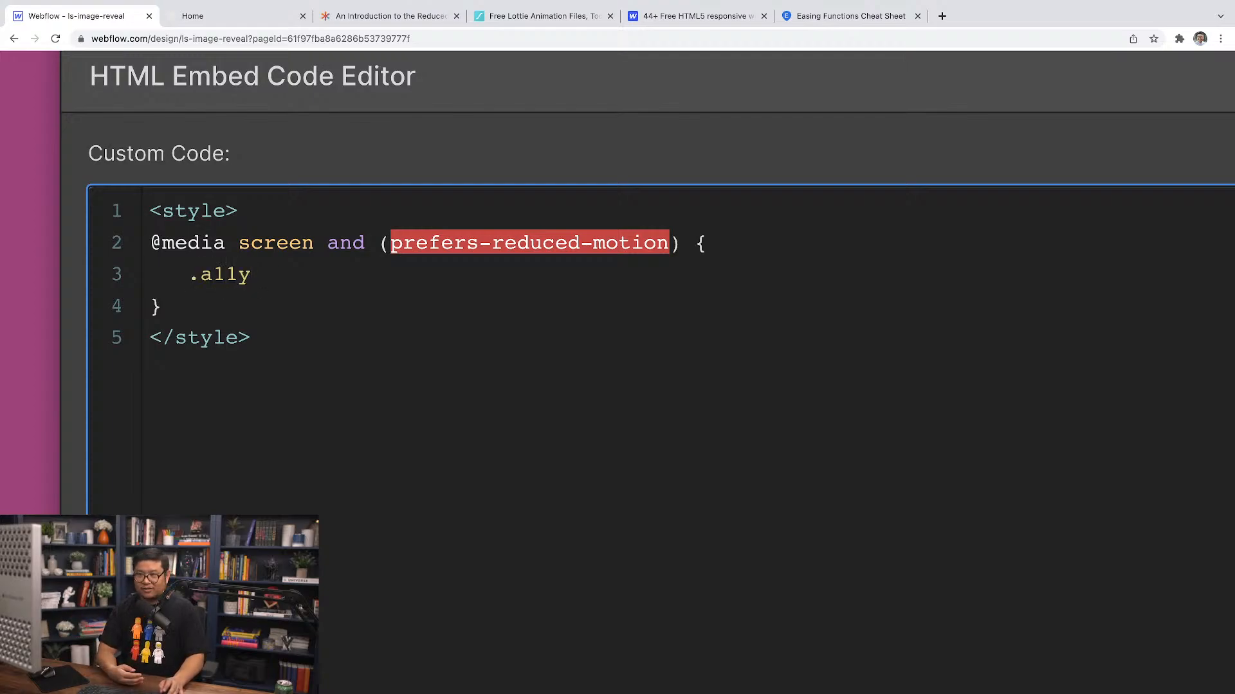
type("-red")
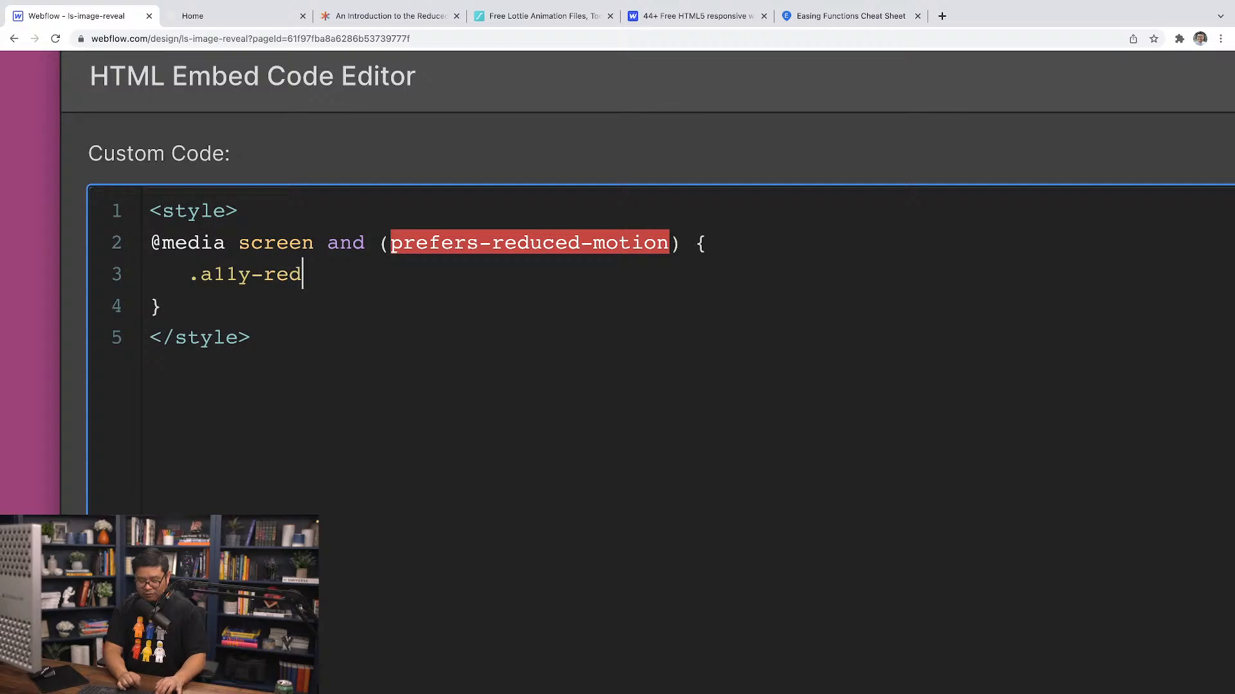
type("uced-motin")
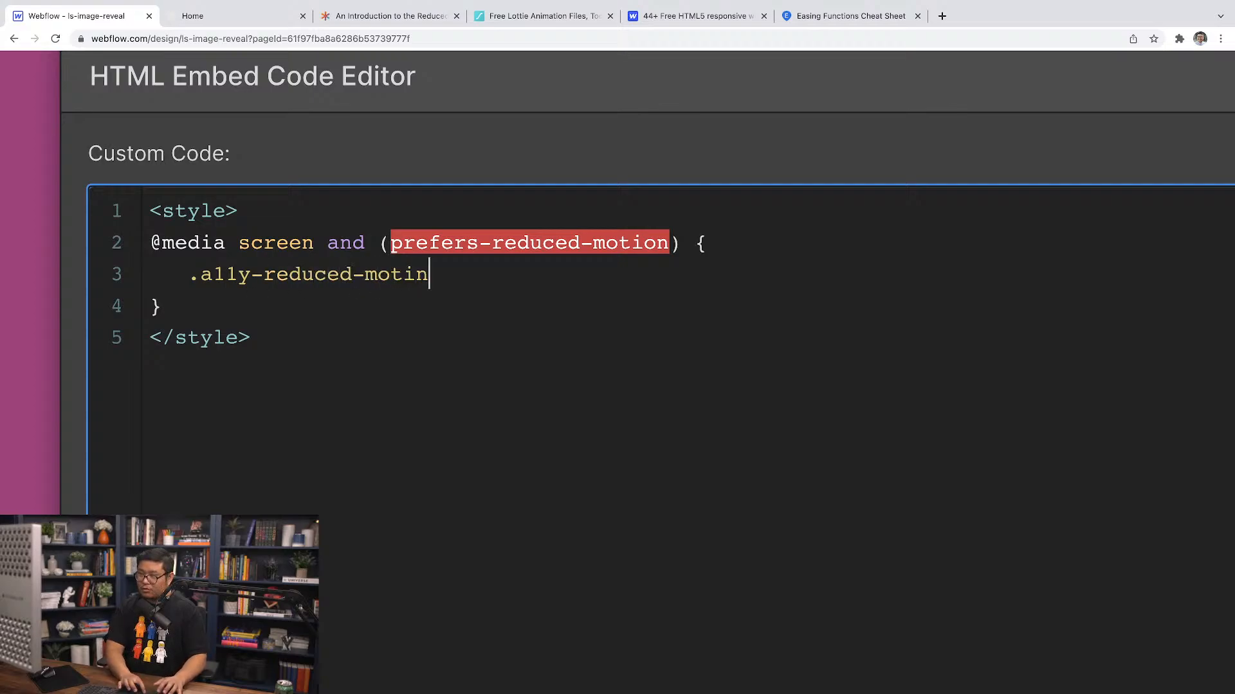
key("BackSpace")
type("on-on")
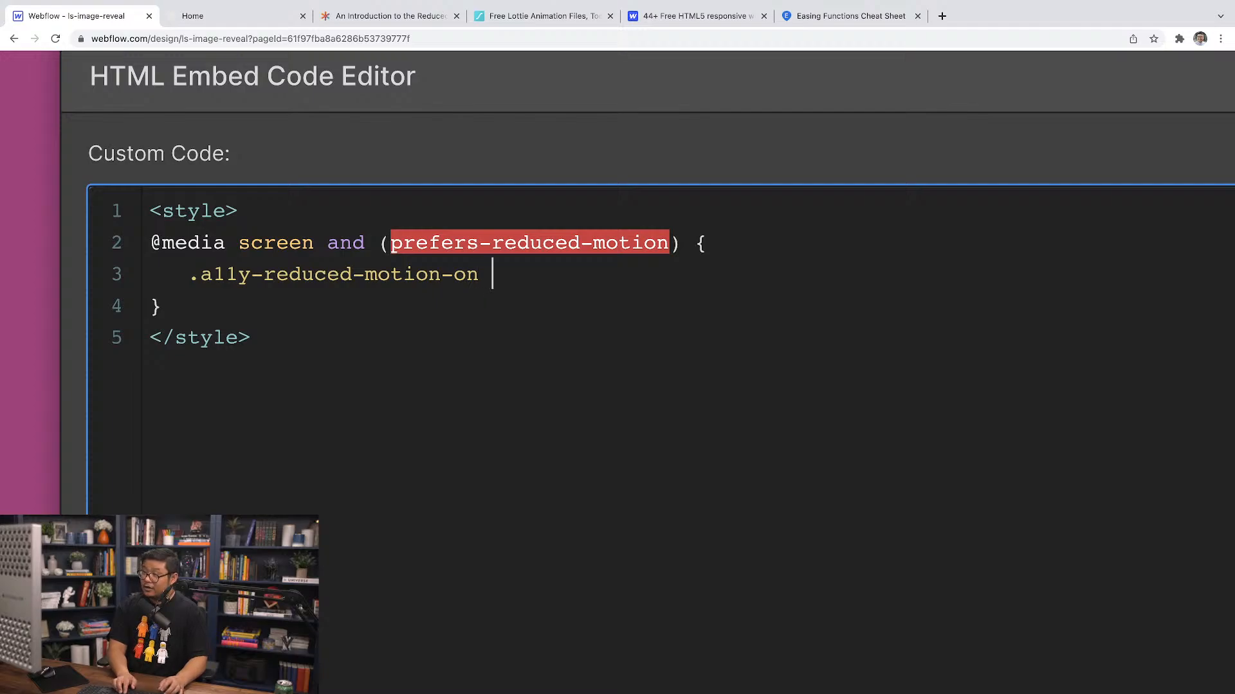
type(" {")
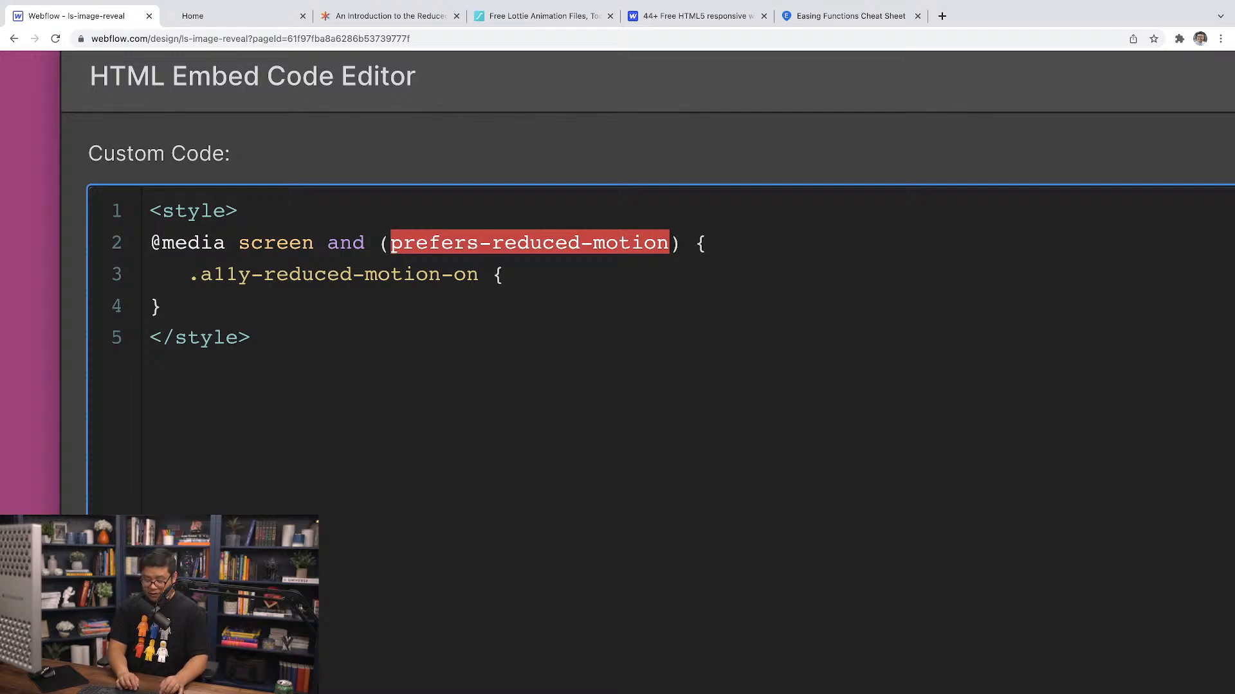
type("display:")
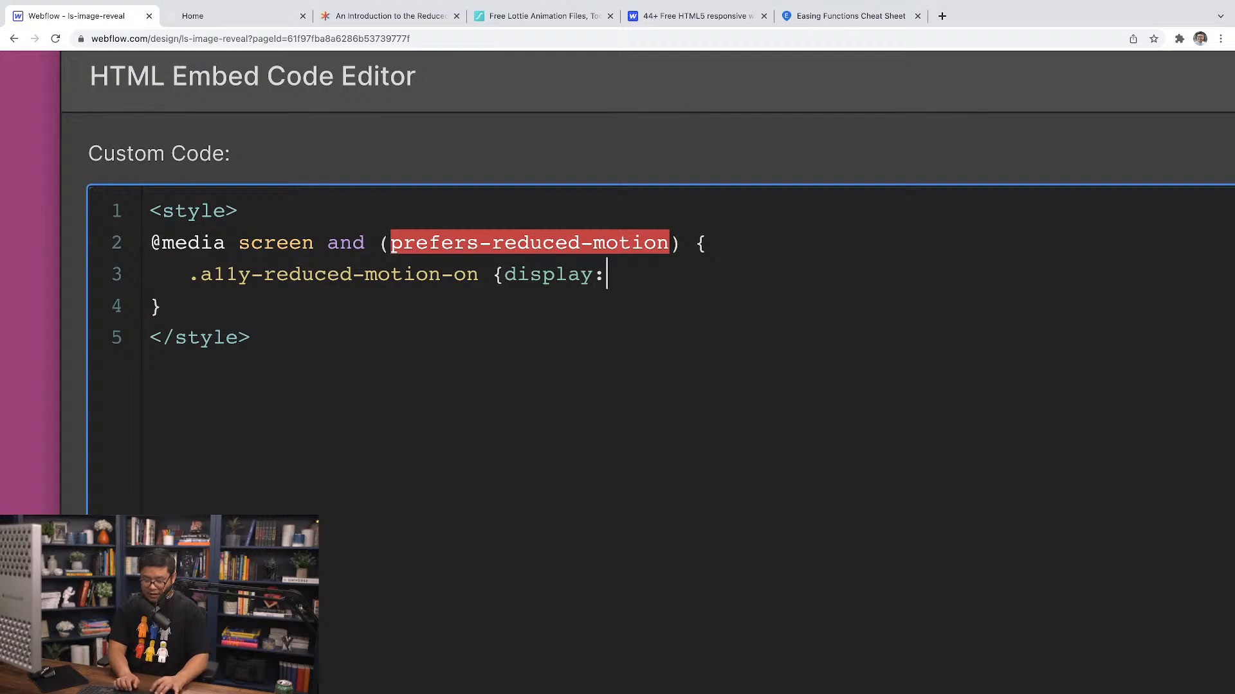
type("block;")
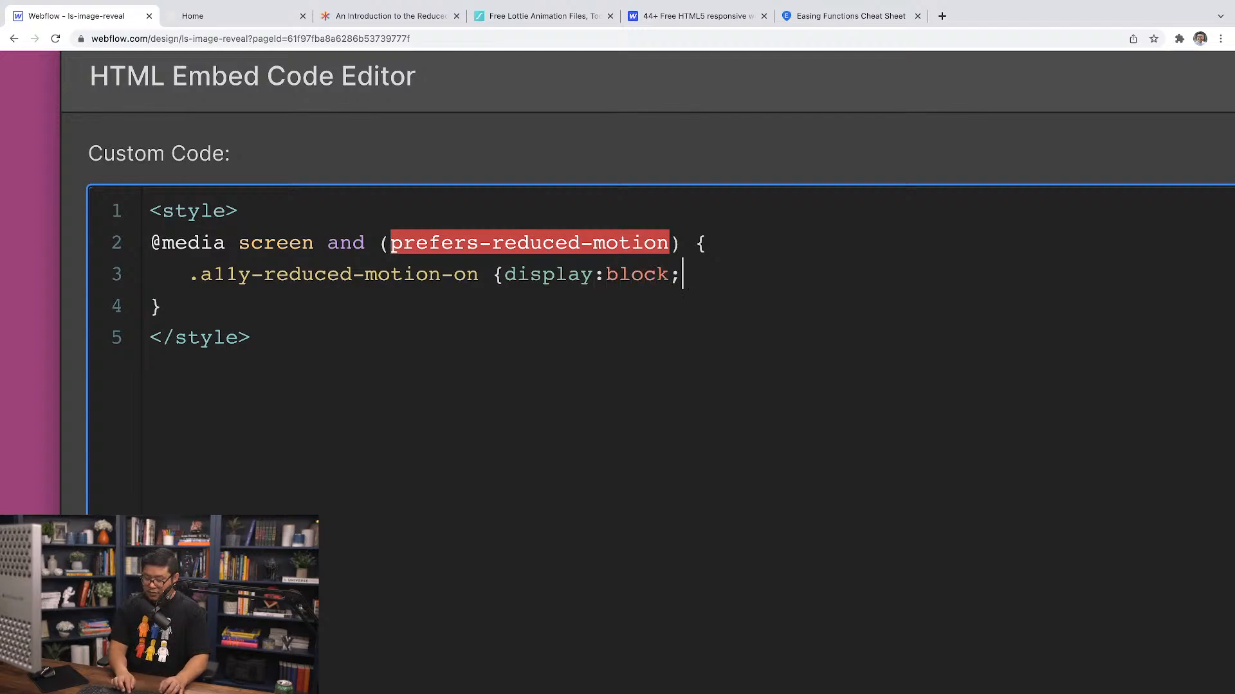
type("}")
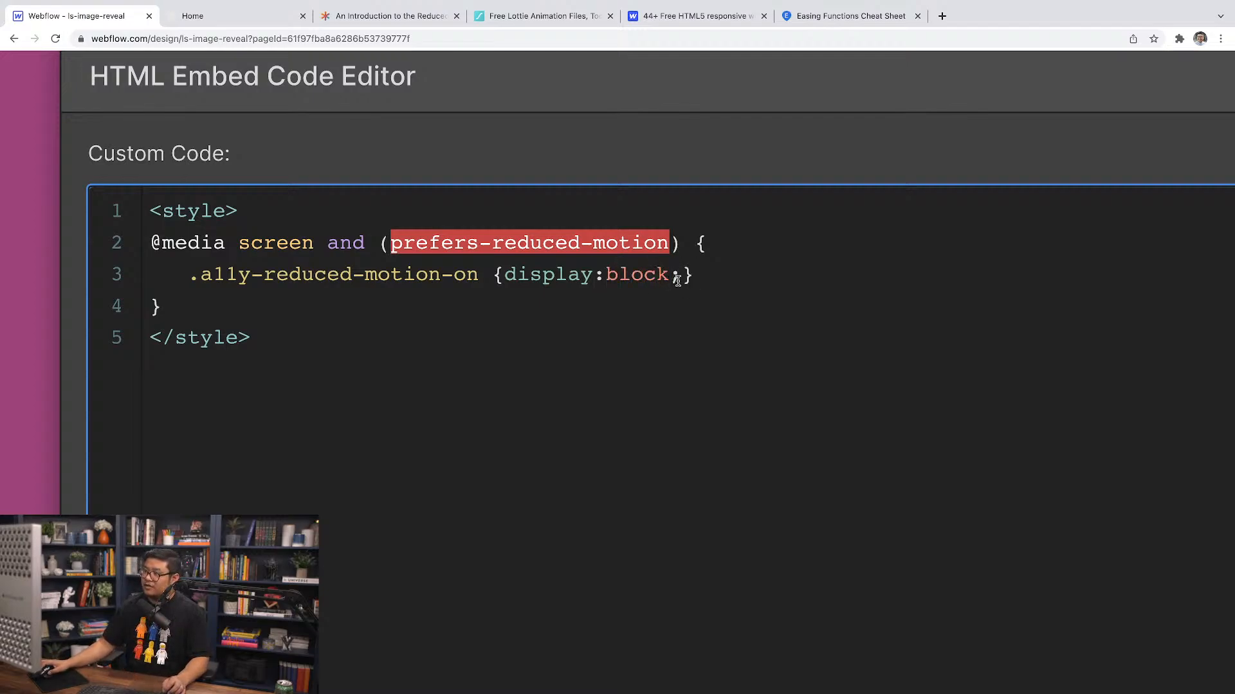
Step: Duplicate the .a11y-reduced-motion-on rule on the line below and change the copy to ".a11y-reduced-motion-off {display:none;}"
left_click_drag(696, 275, 189, 275)
key("super+c")
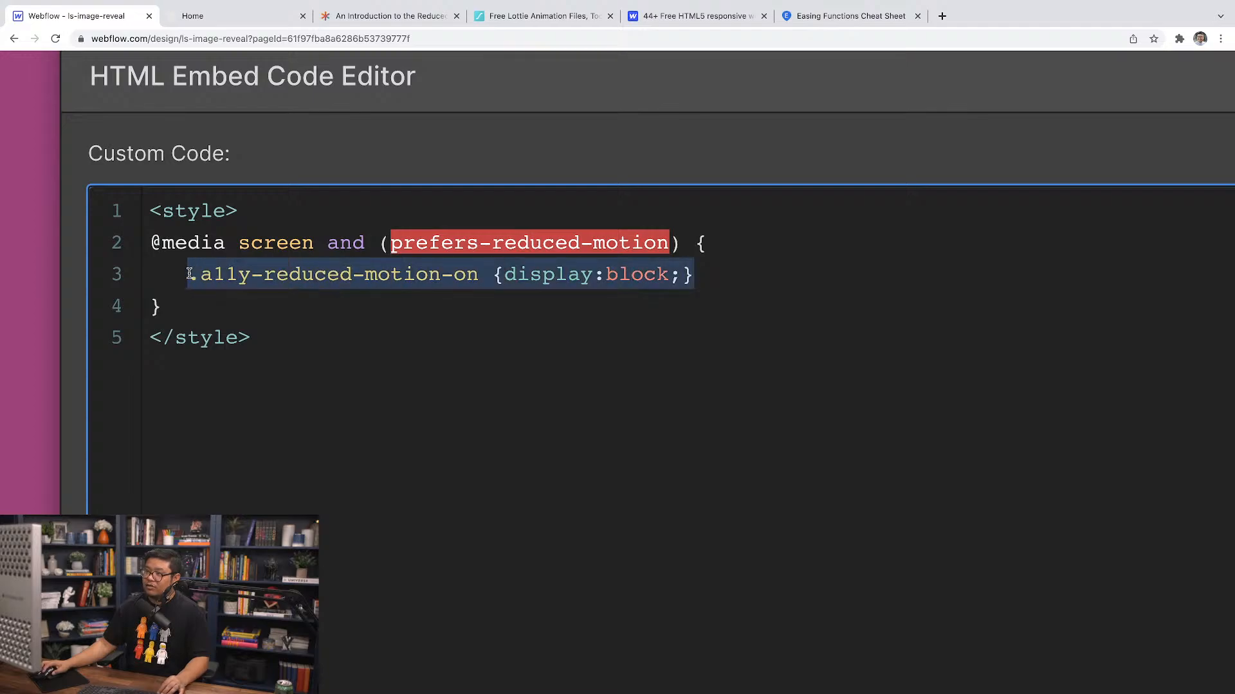
left_click(717, 274)
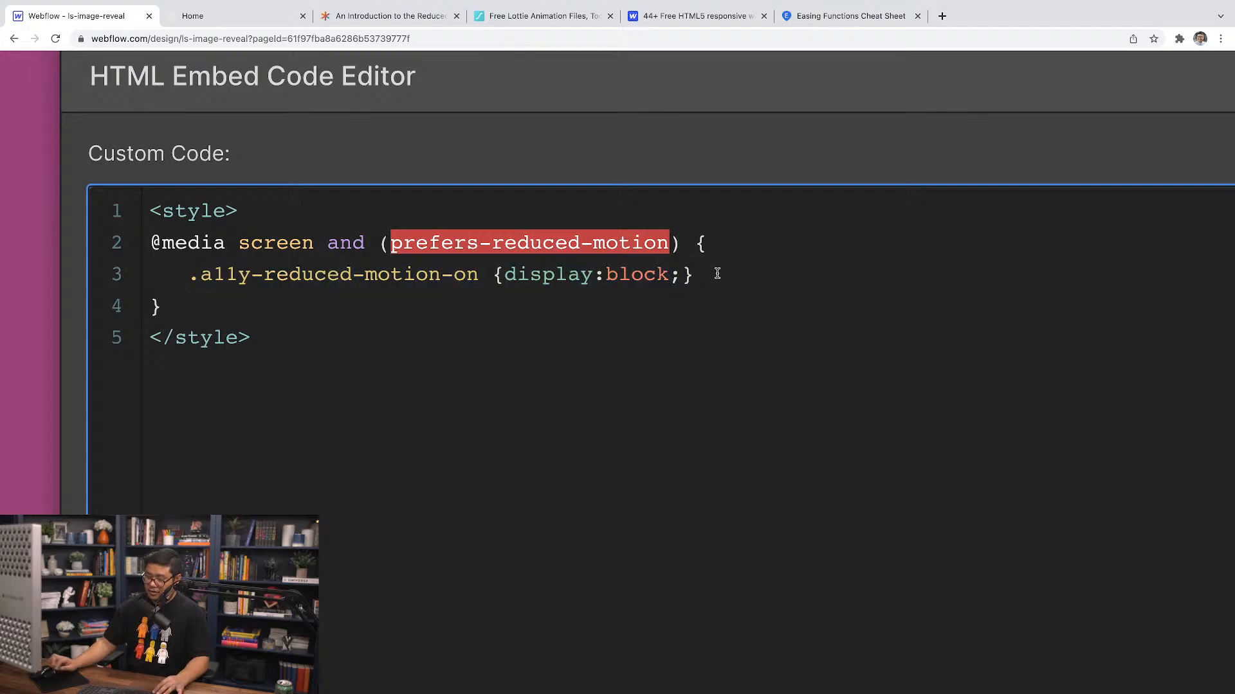
key("Return")
key("super+v")
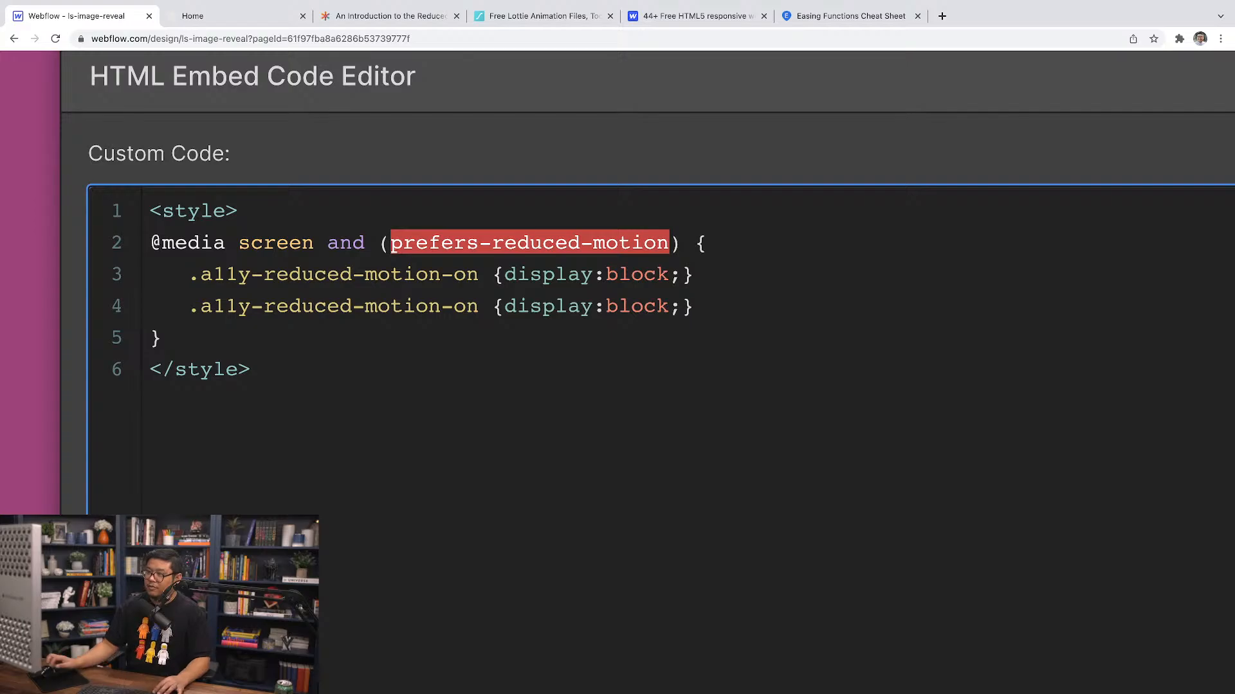
left_click(467, 308)
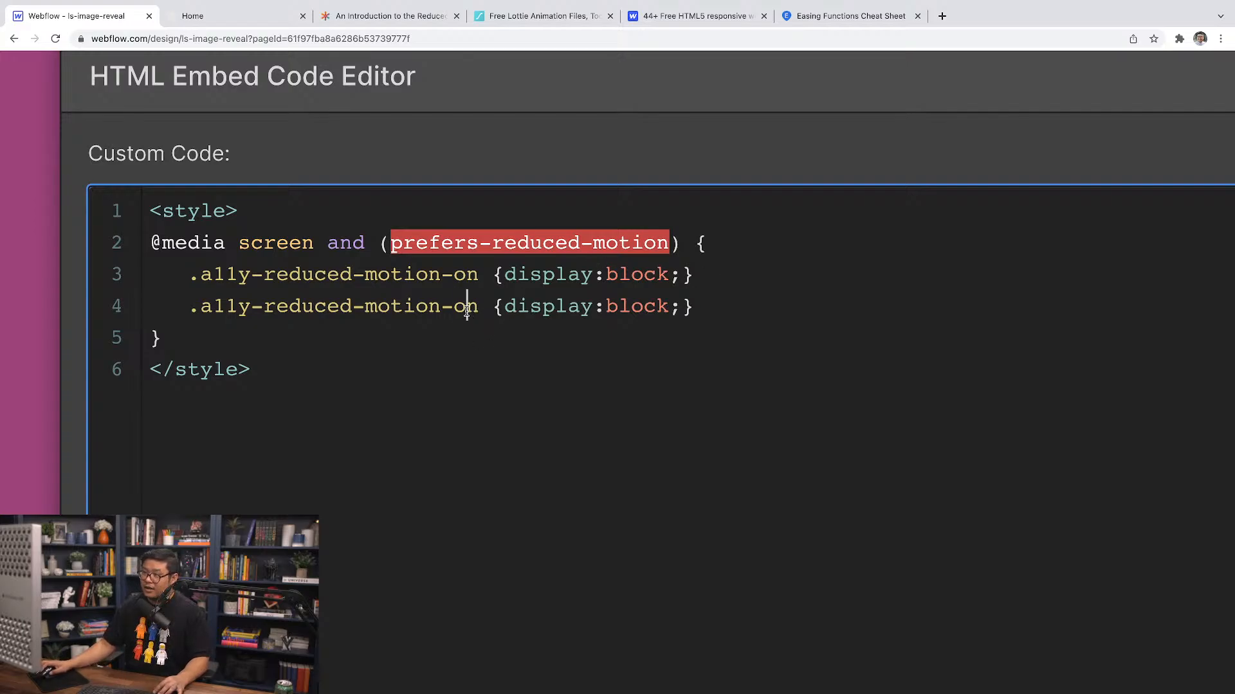
double_click(467, 309)
type("off")
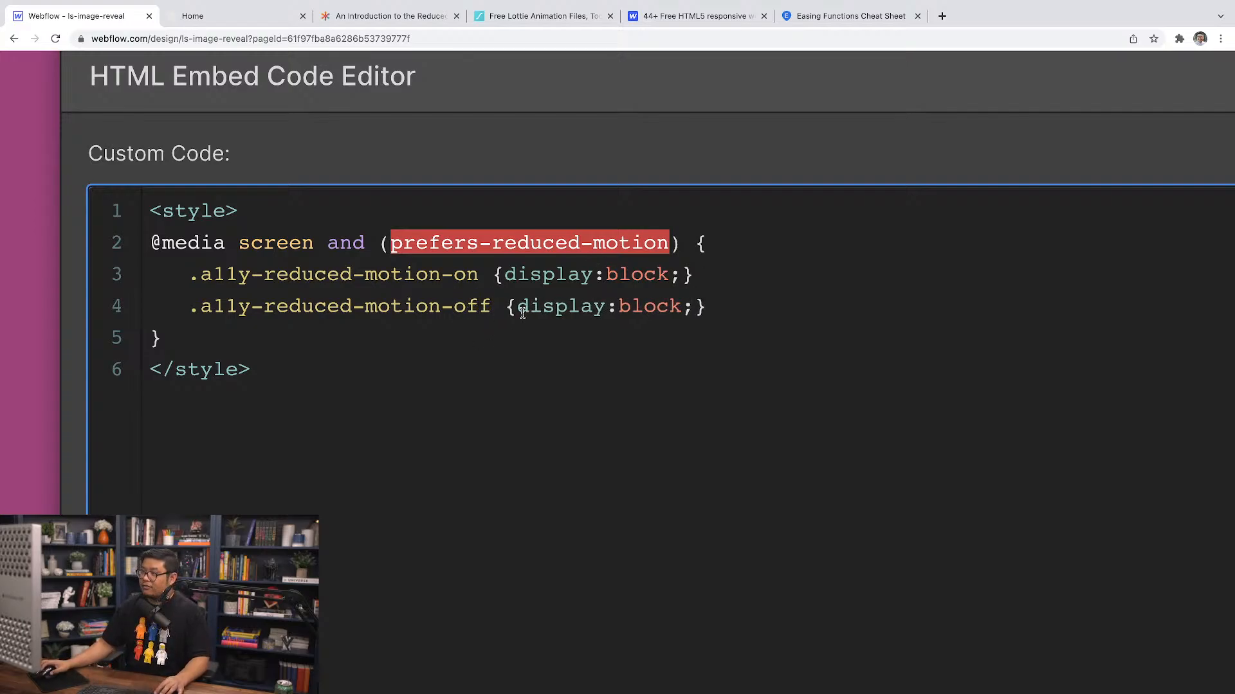
double_click(634, 308)
type("no")
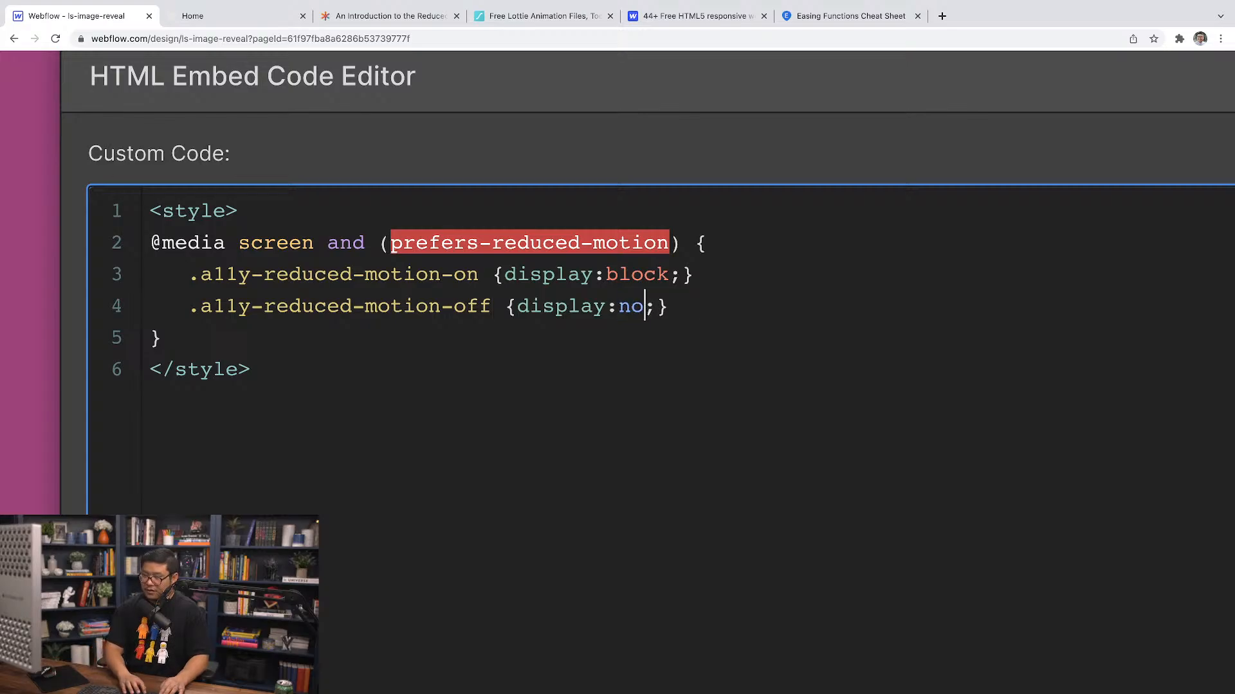
type("ne")
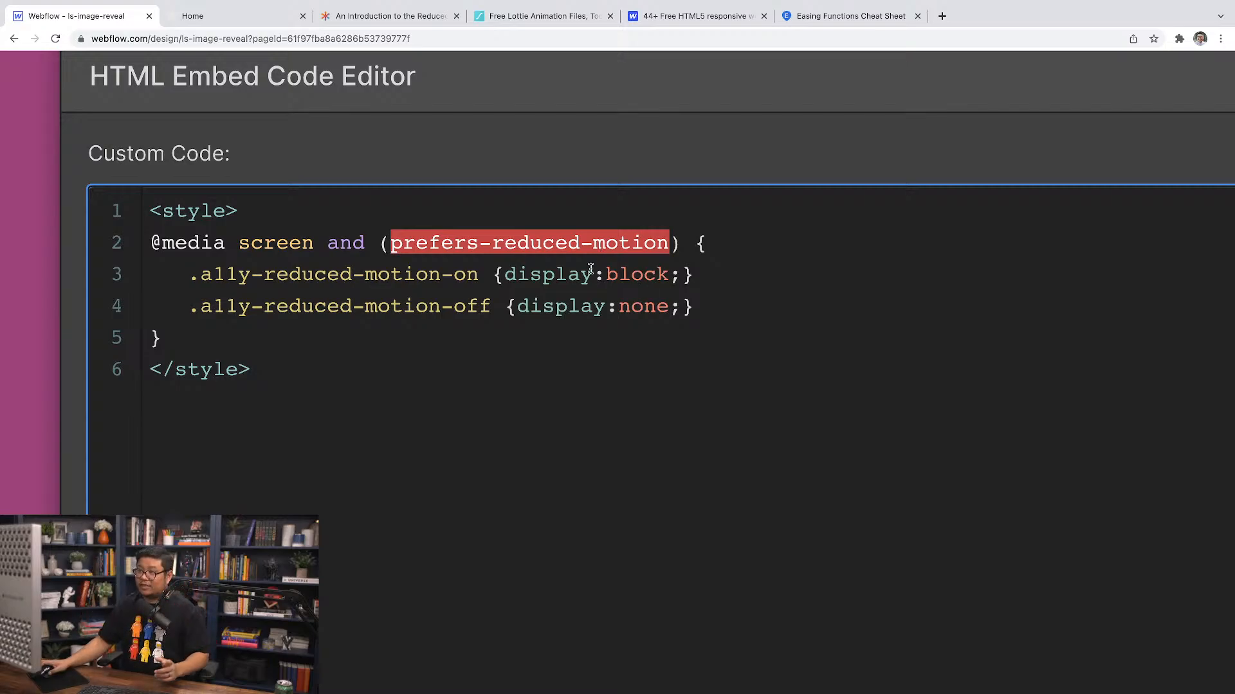
Step: Review the on and off class names and their display values against the prefers-reduced-motion condition by highlighting each part
left_click_drag(478, 275, 194, 278)
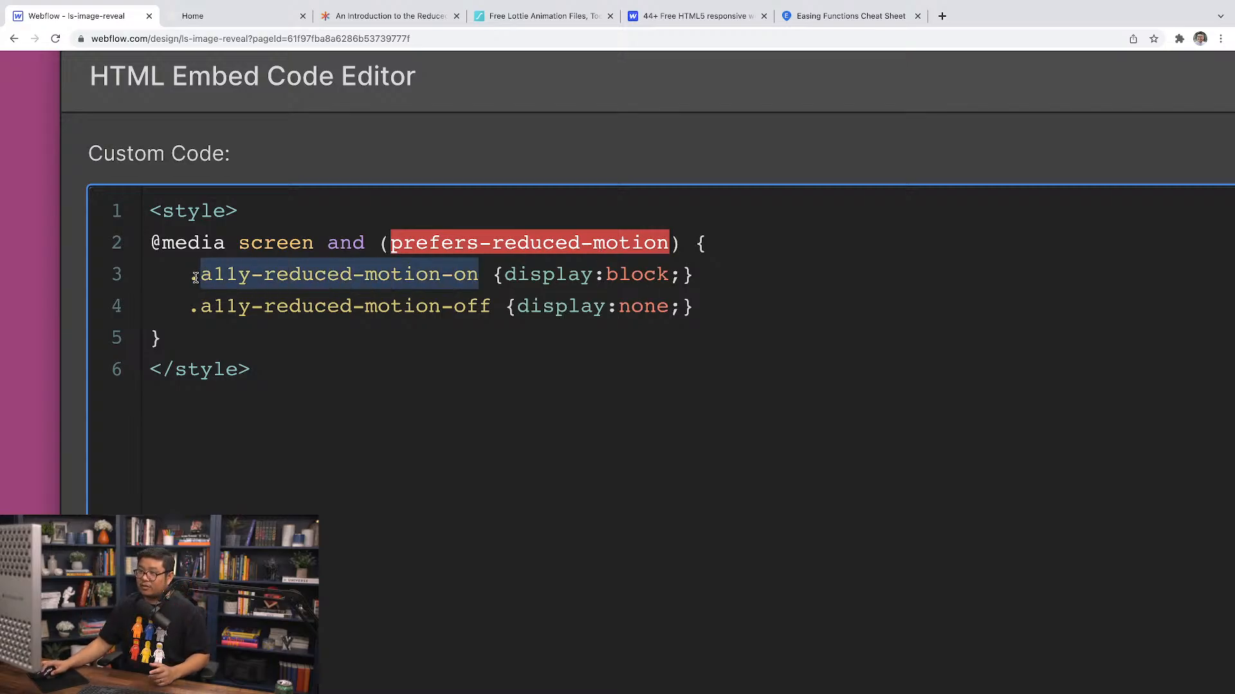
left_click(557, 277)
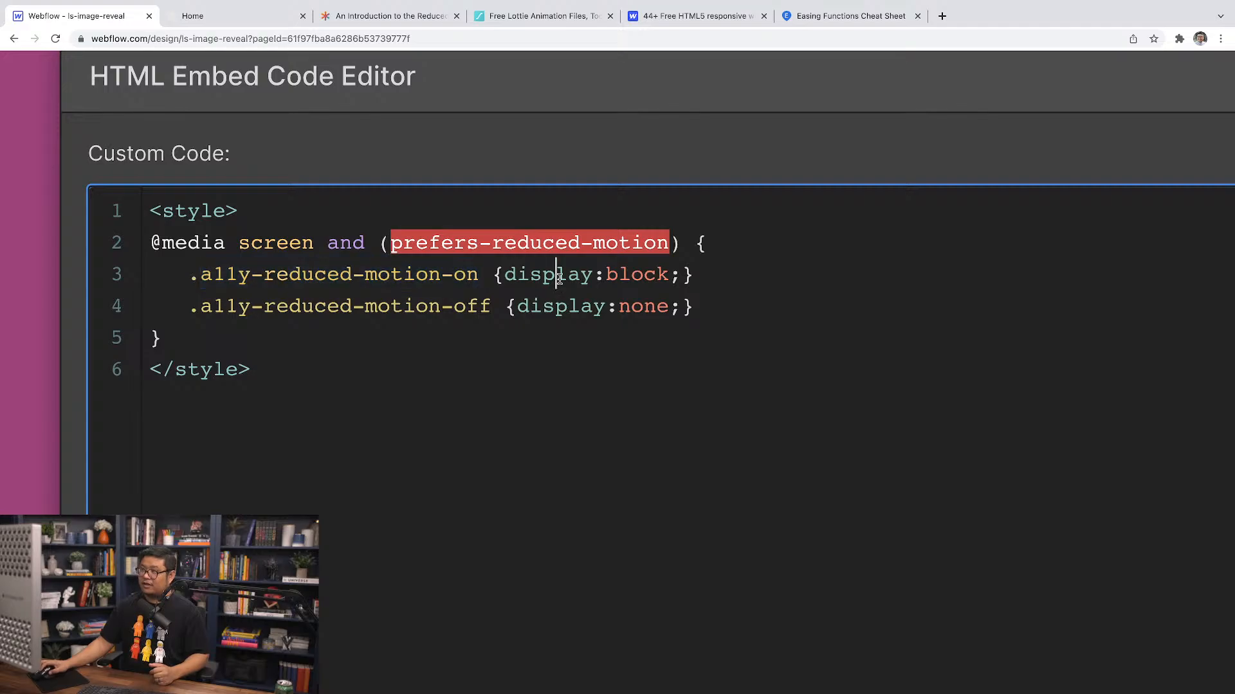
double_click(643, 279)
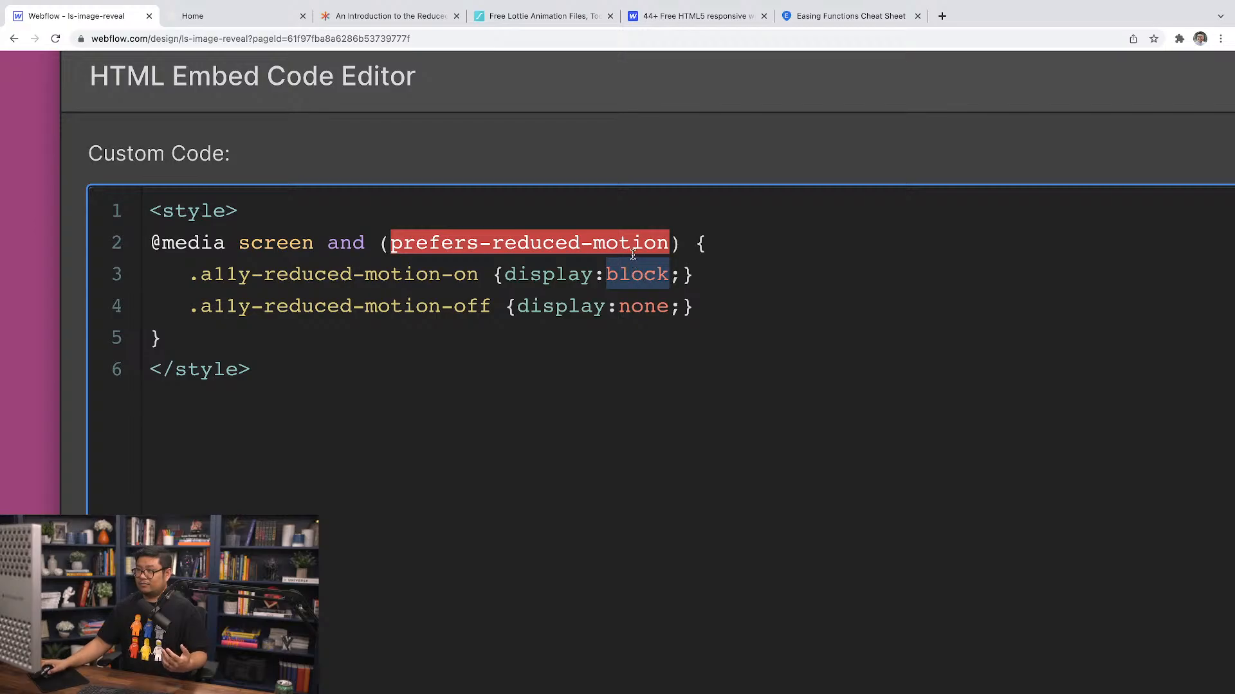
left_click_drag(390, 232, 668, 241)
left_click_drag(264, 276, 480, 273)
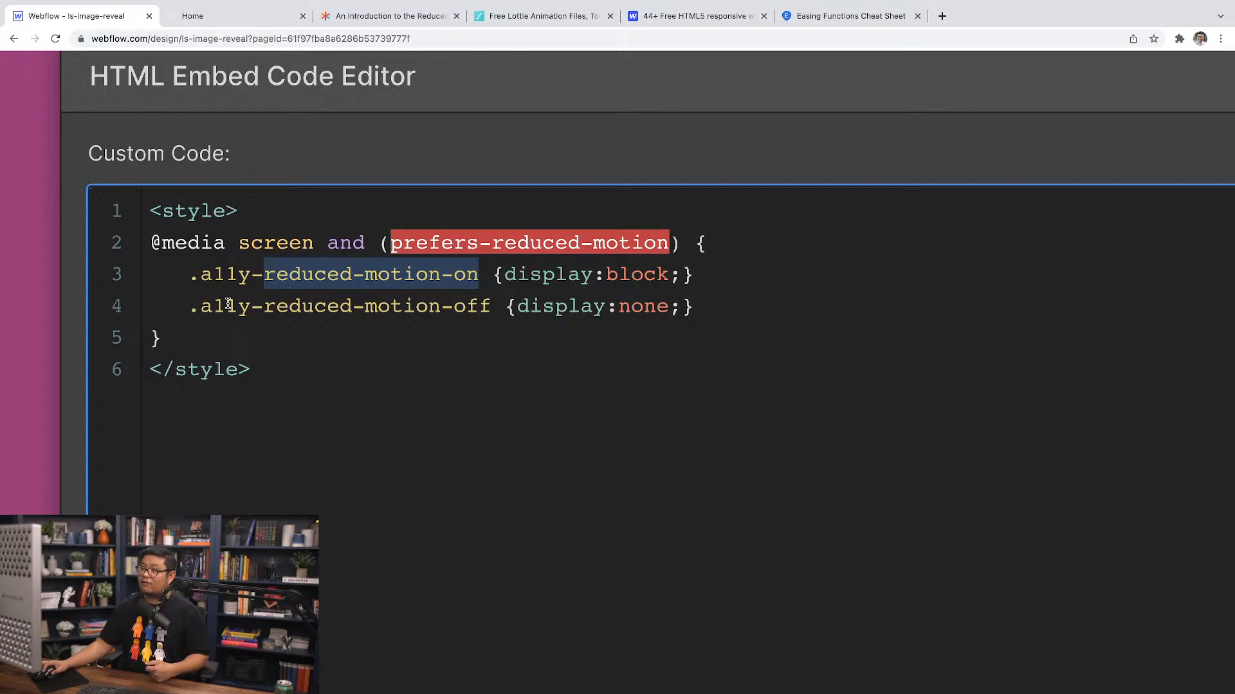
left_click_drag(225, 307, 665, 309)
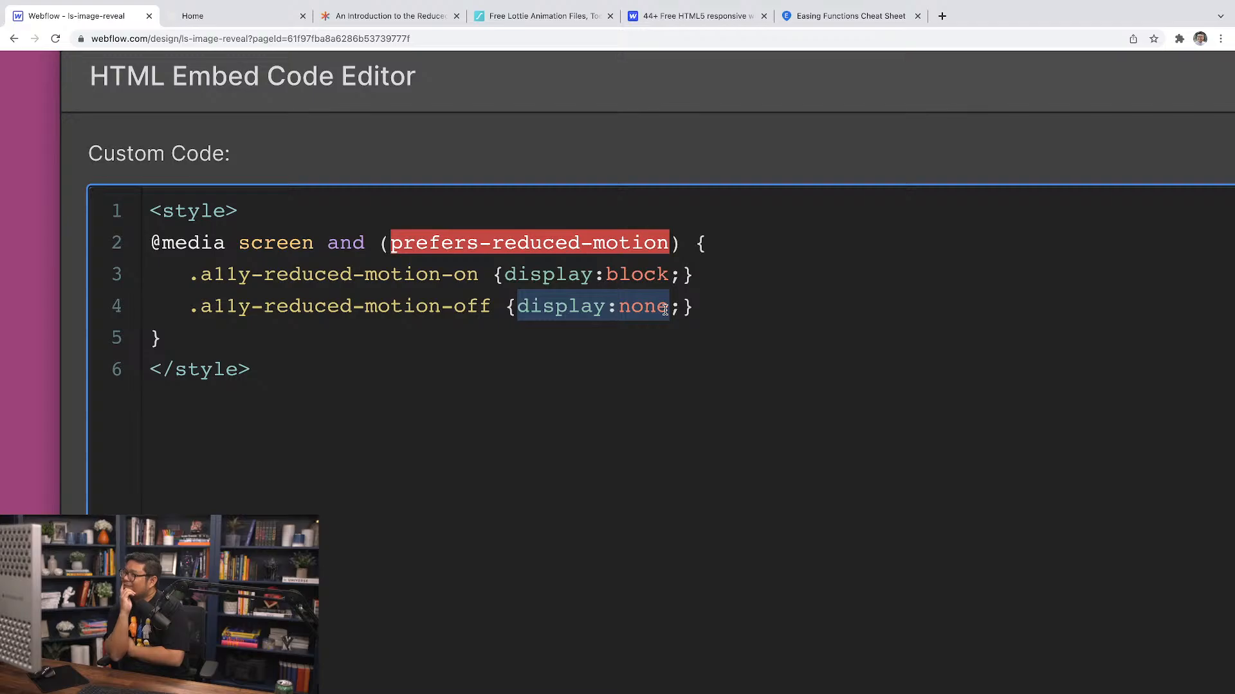
double_click(462, 276)
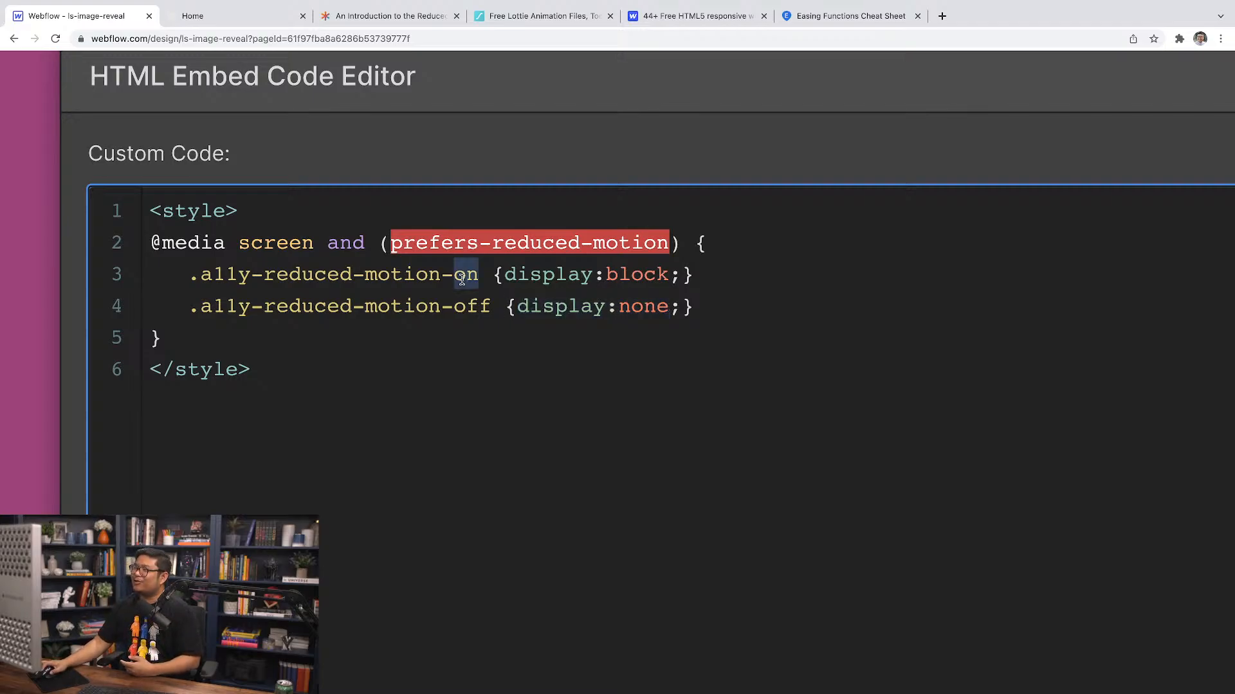
double_click(474, 308)
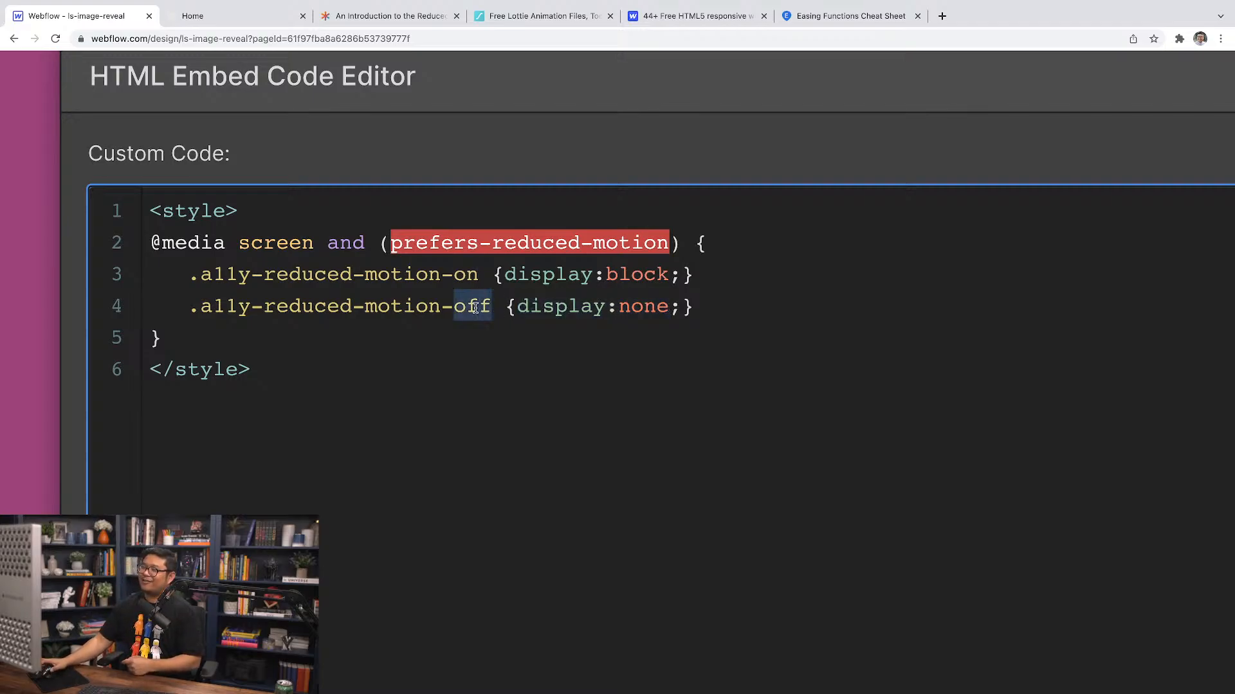
left_click_drag(207, 342, 128, 249)
key("super+c")
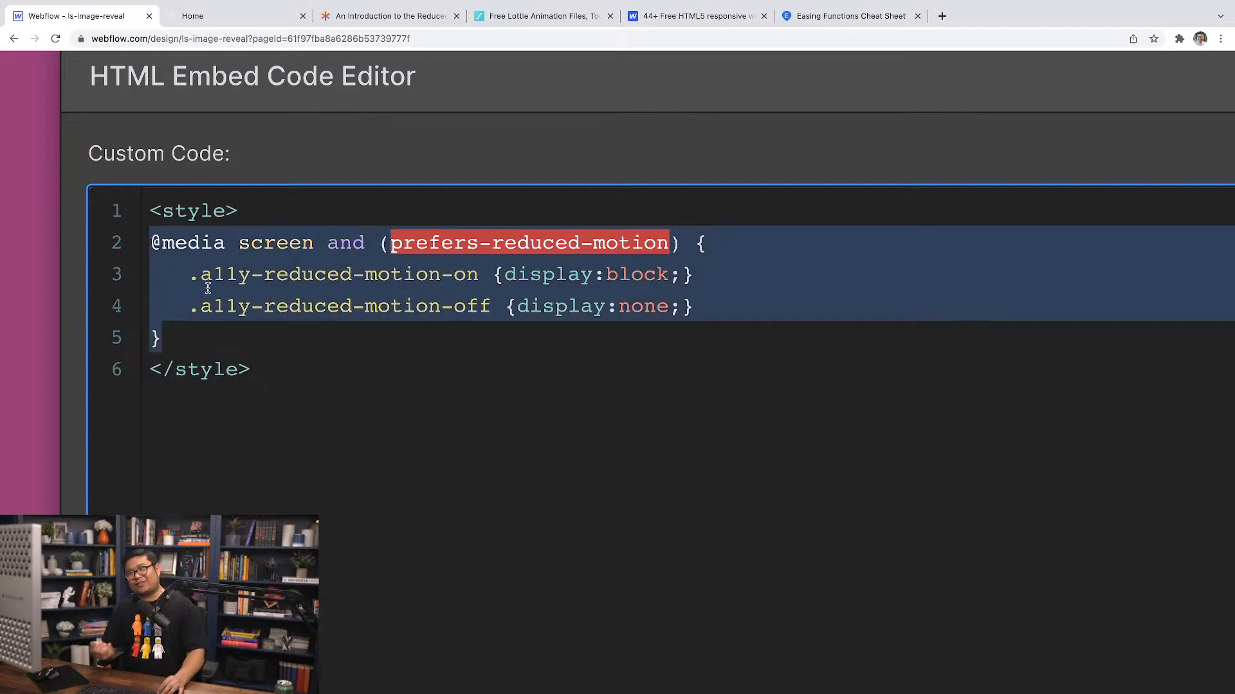
left_click(182, 338)
key("Return")
key("super+v")
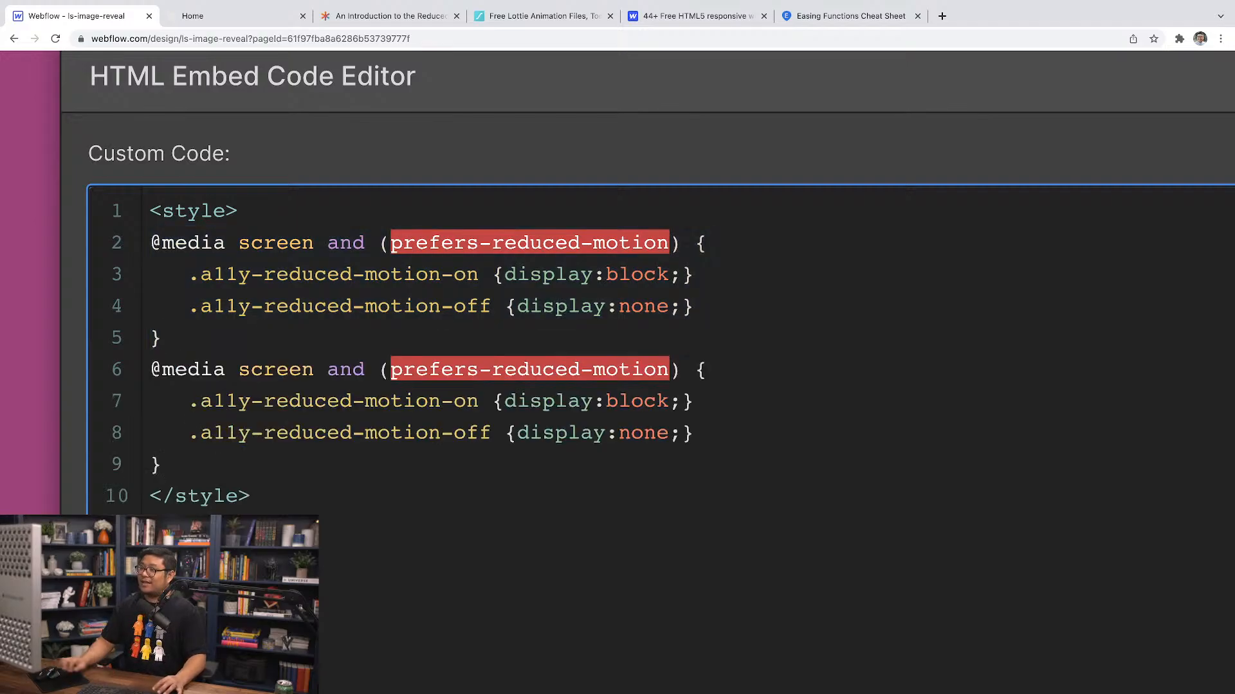
Step: Copy ": no-preference" from the inverse media query in the CSS-Tricks article and return to the Webflow embed code
left_click(395, 20)
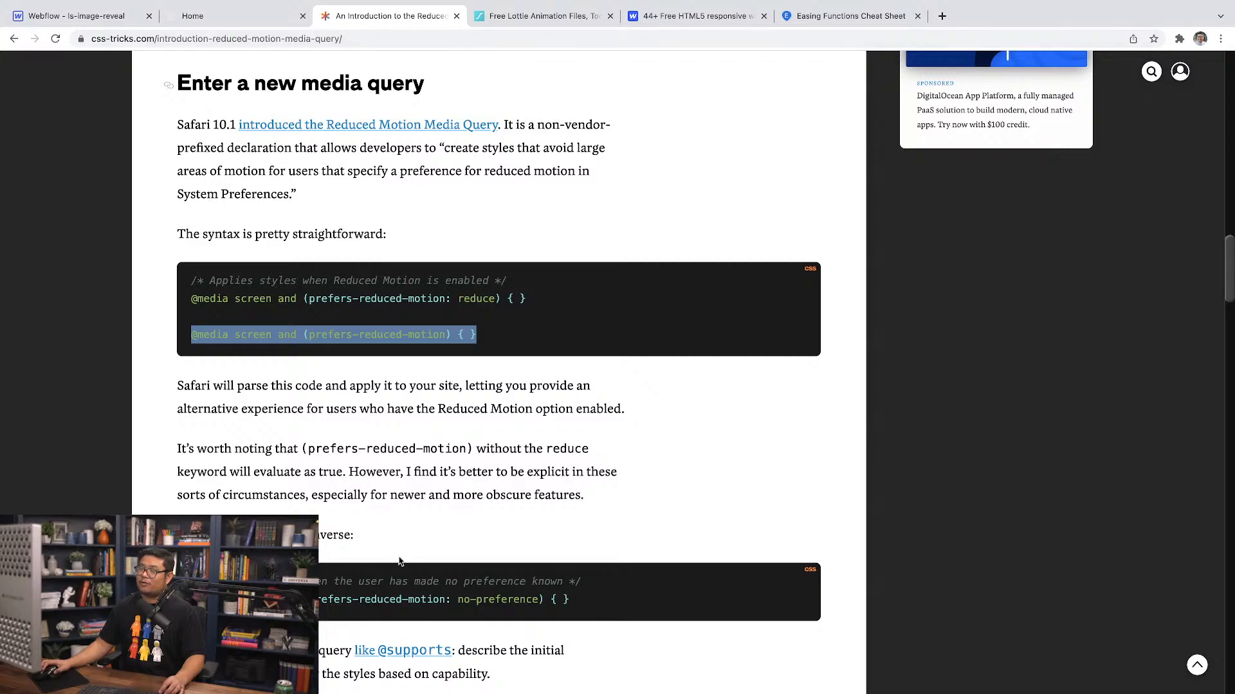
scroll(398, 562, "down", 3)
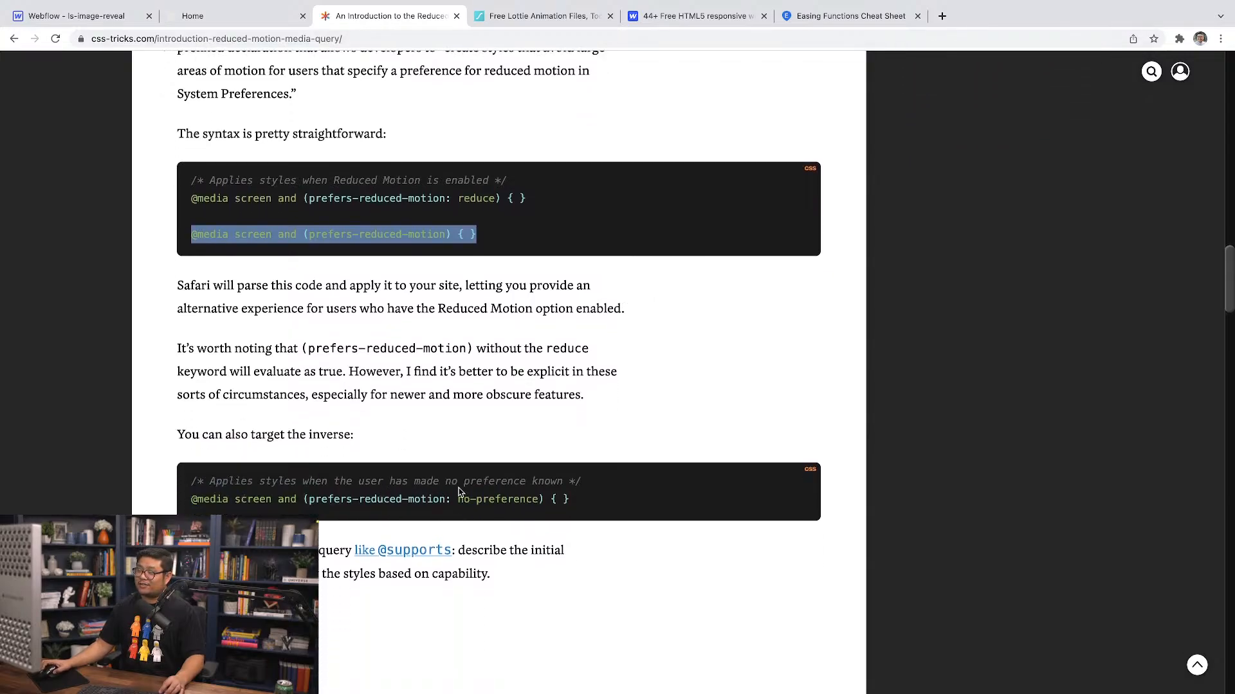
left_click_drag(446, 500, 538, 501)
key("super+c")
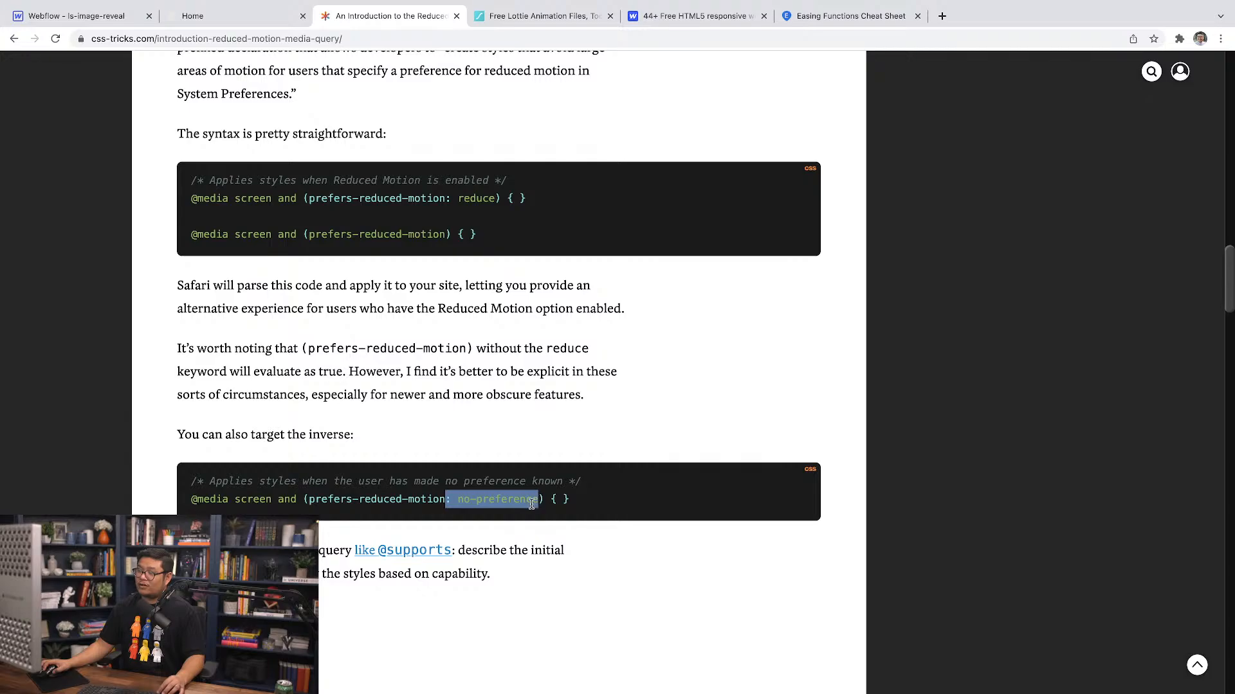
left_click(107, 17)
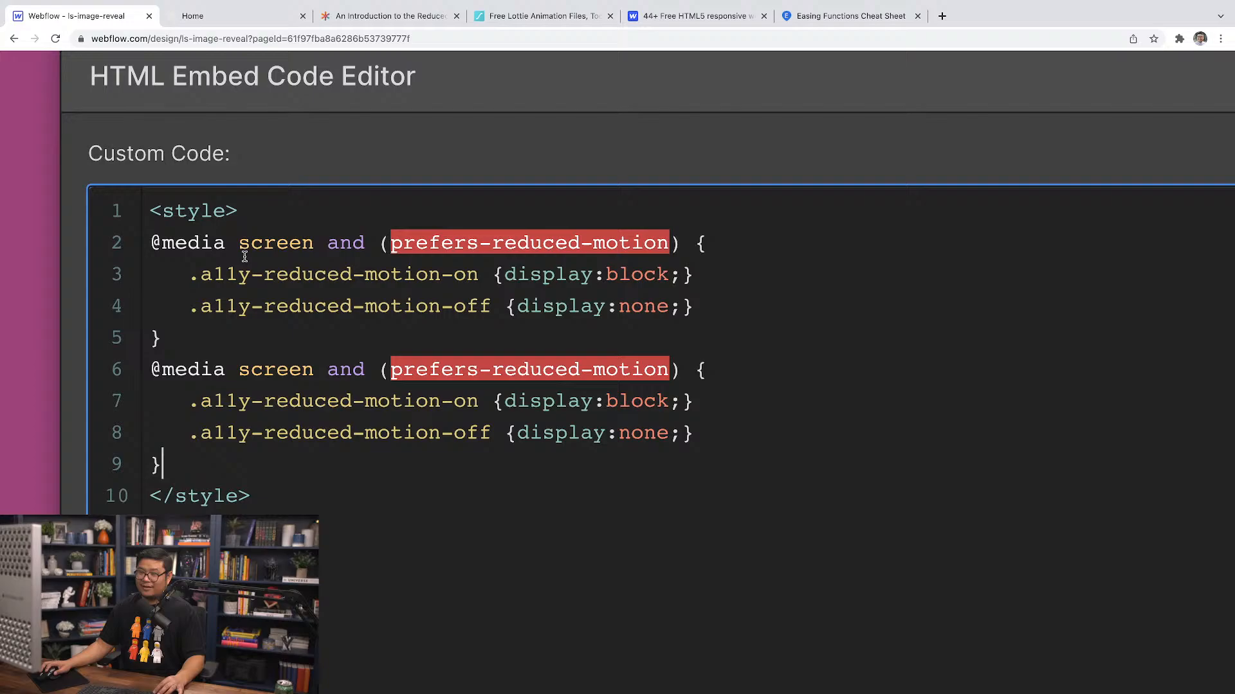
left_click(670, 373)
key("super+v")
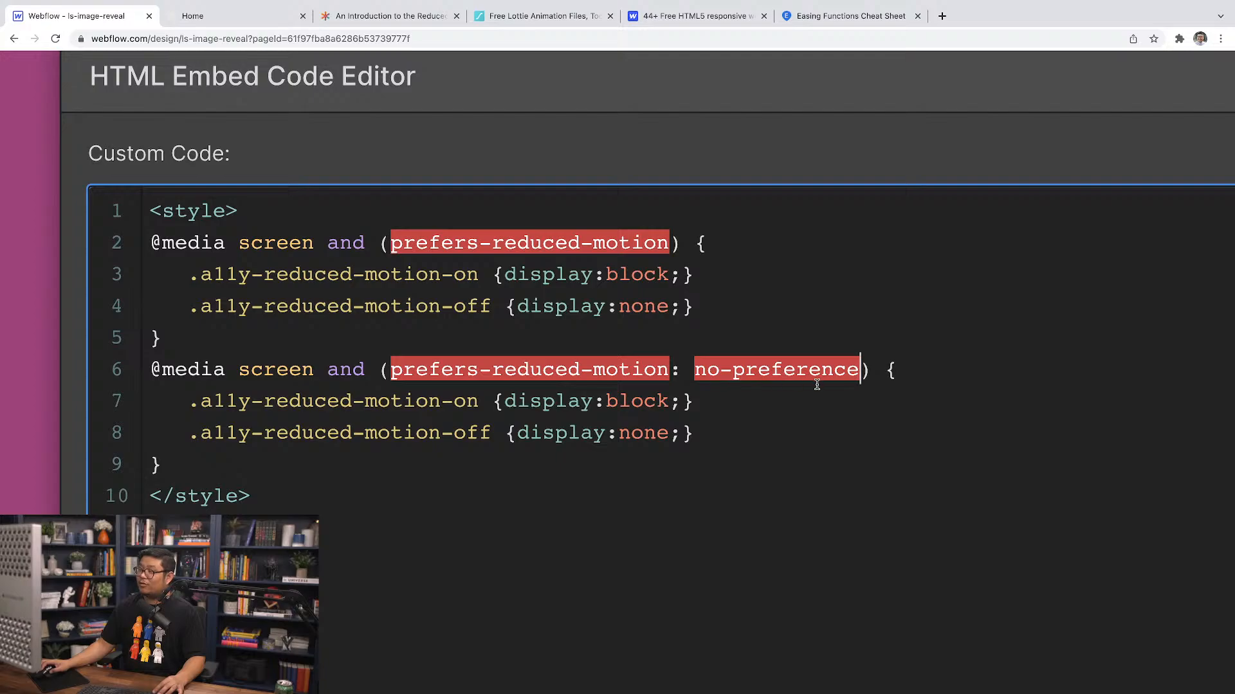
double_click(643, 411)
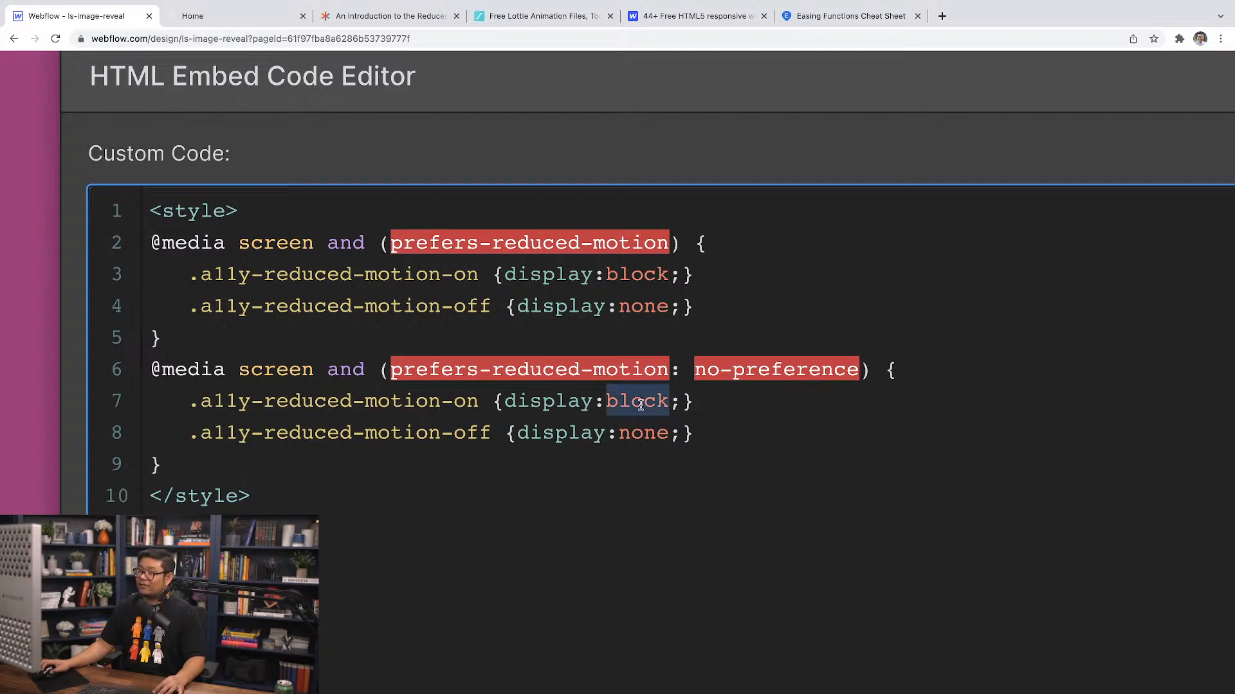
type("none")
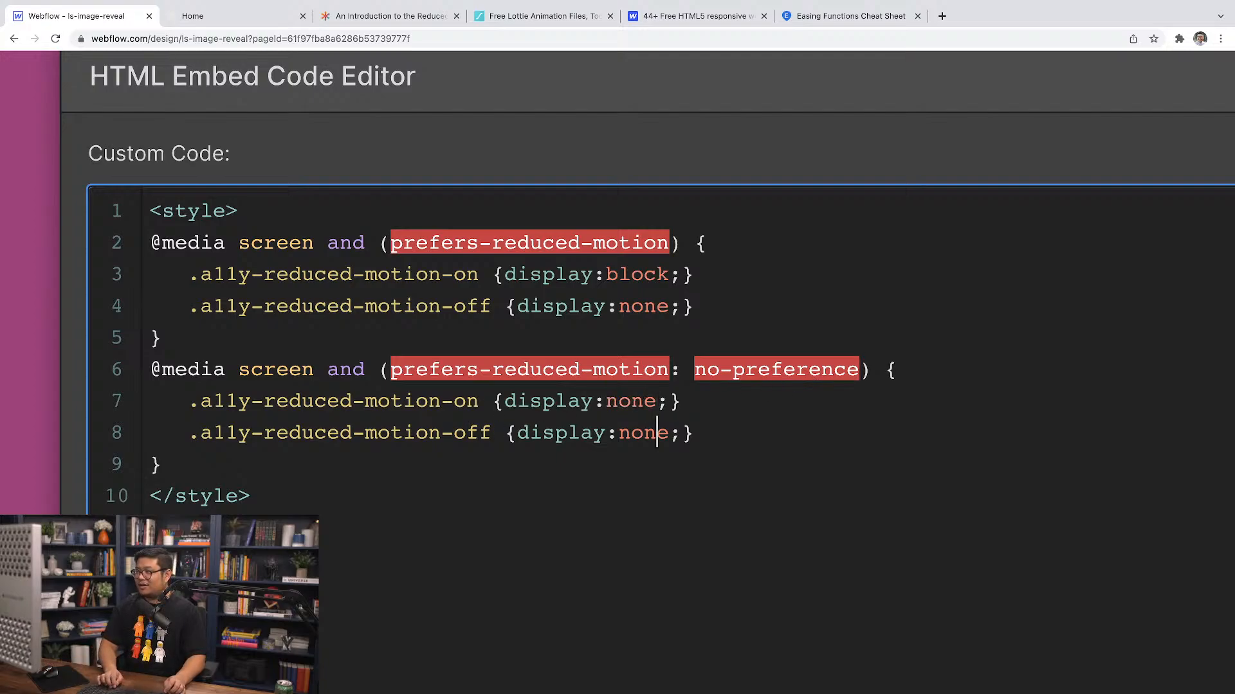
double_click(643, 433)
type("block")
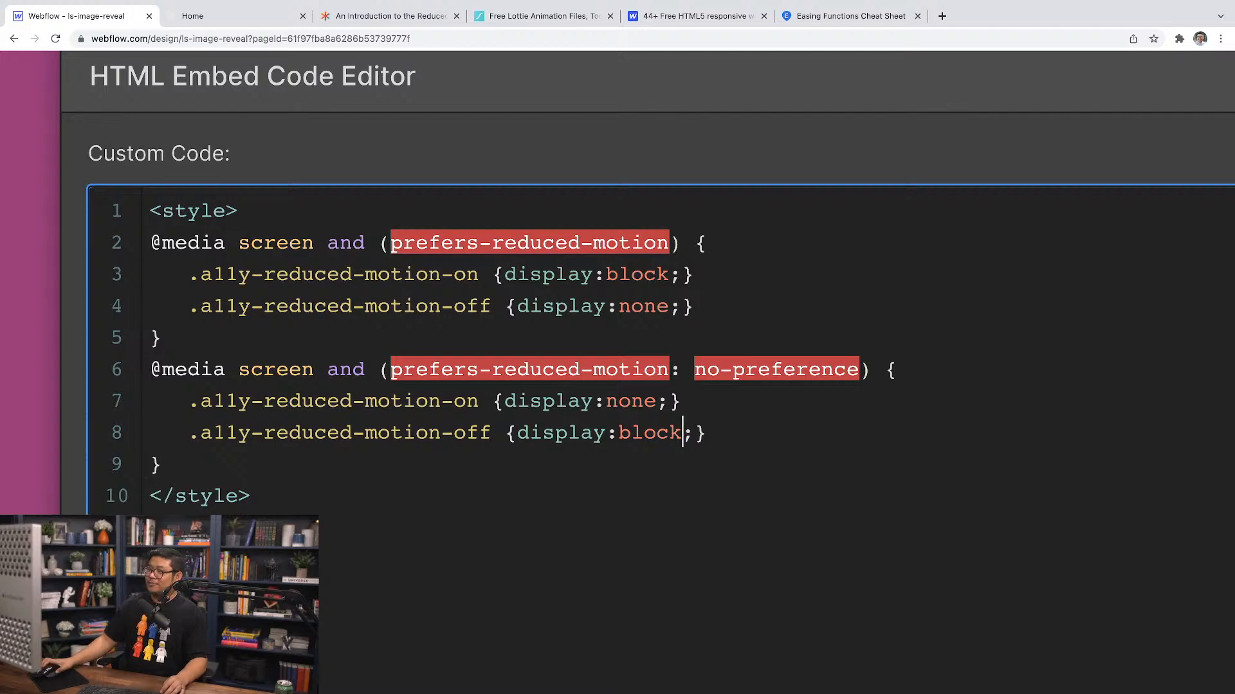
Step: Copy the class name a11y-reduced-motion-on, save the embed code, and move the HTML Embed above both div blocks in the Body
left_click_drag(479, 274, 203, 267)
key("super+c")
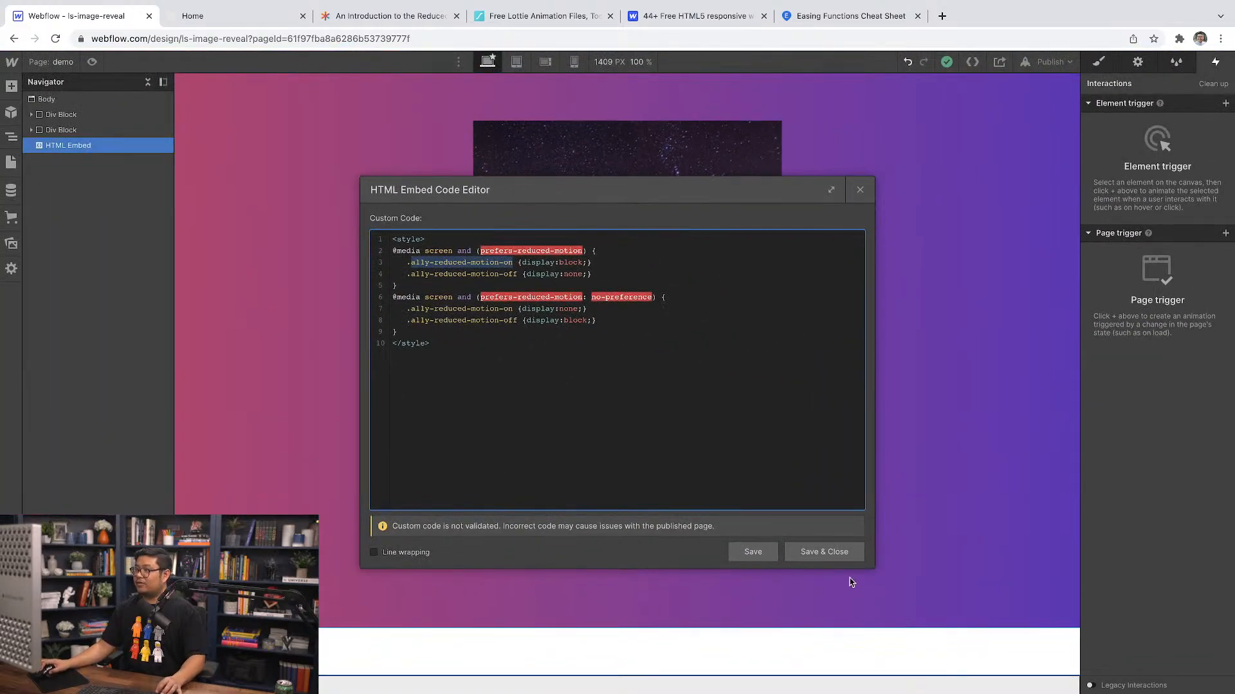
left_click(824, 555)
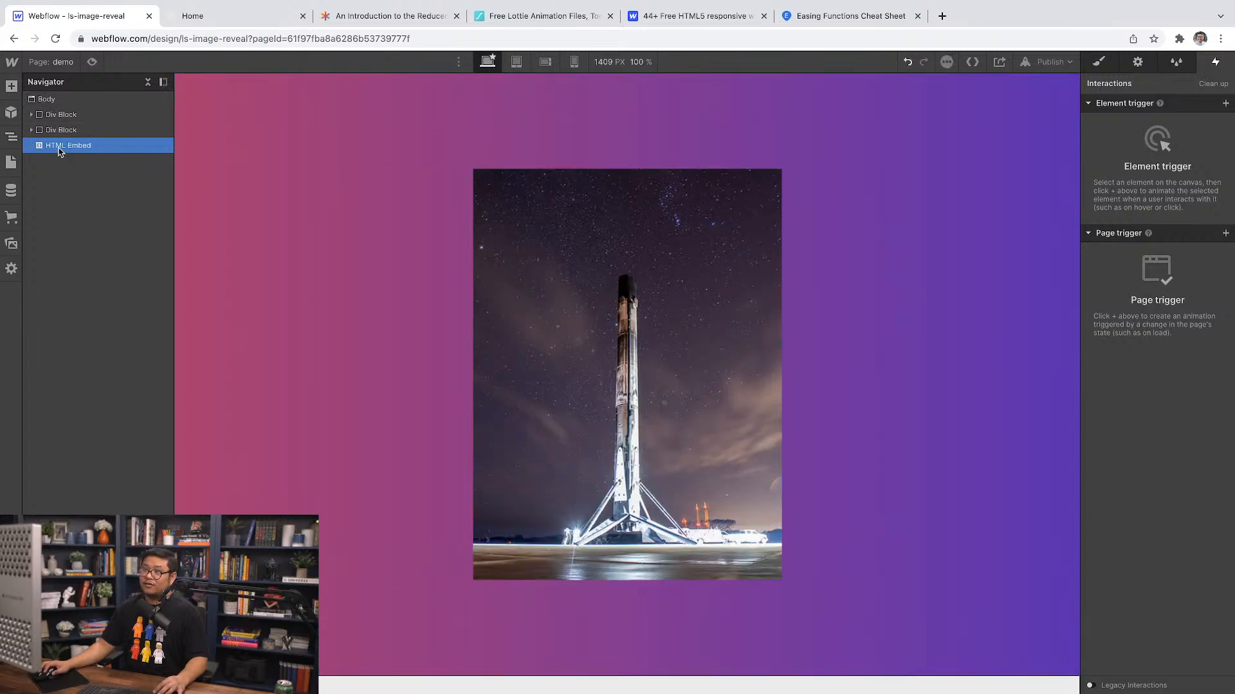
left_click_drag(61, 147, 62, 111)
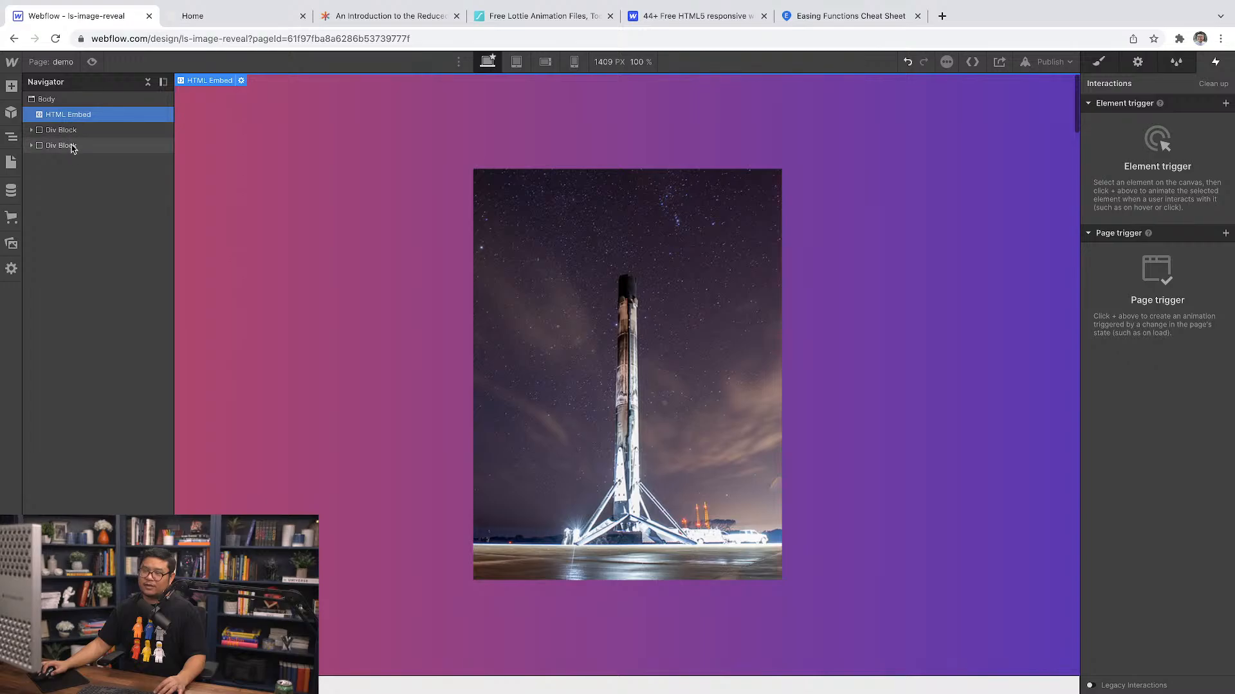
Step: Assign the new class a11y-reduced-motion-on to the second div block, which wraps the animation-free sections
left_click(71, 147)
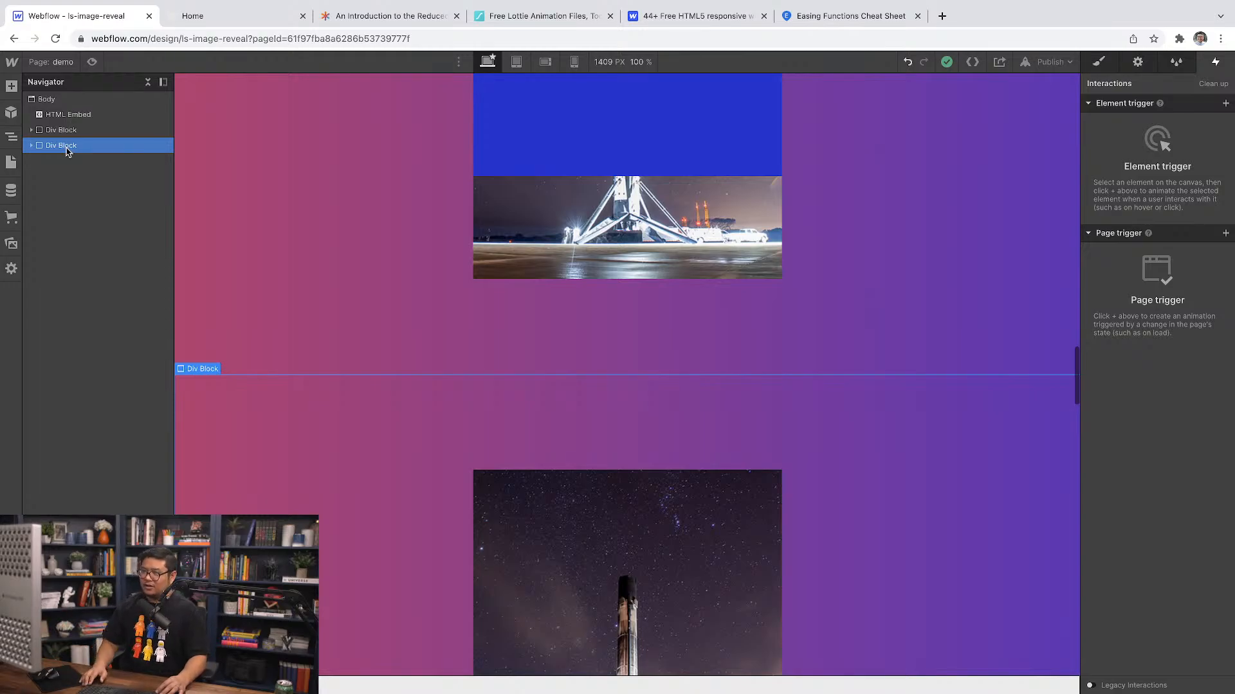
key("super+Return")
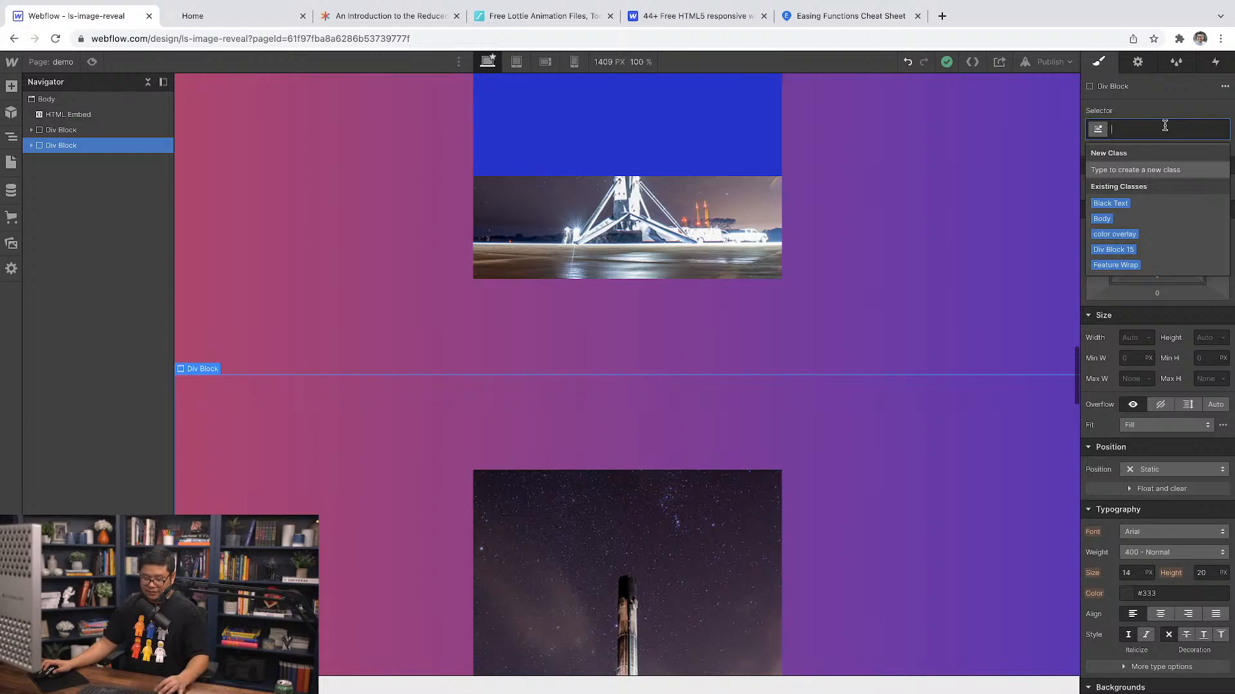
key("super+v")
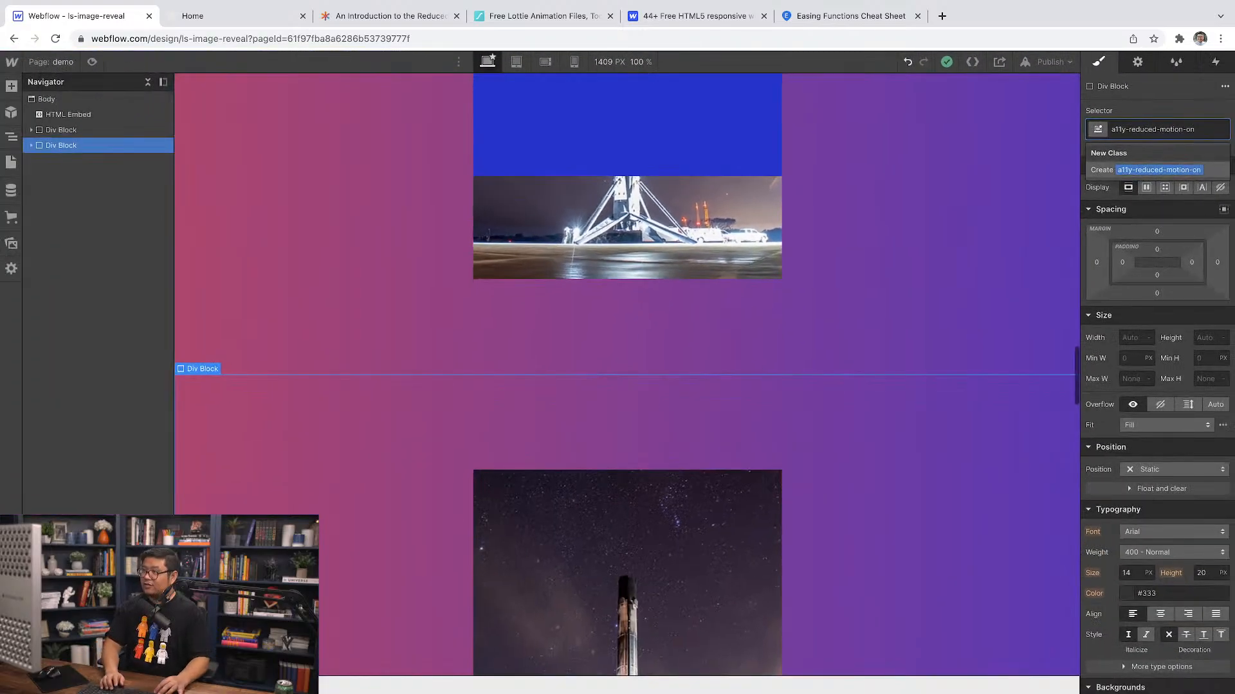
left_click(1110, 200)
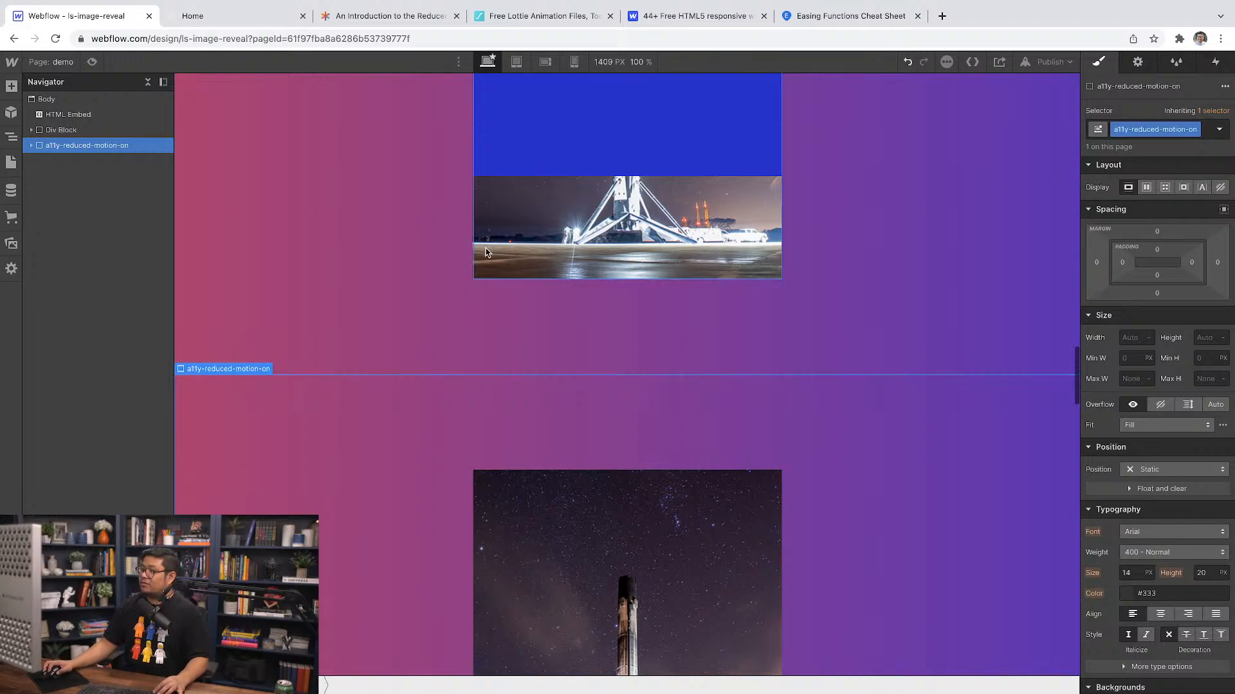
Step: Assign the new class a11y-reduced-motion-off to the first div block below the HTML Embed
left_click(62, 131)
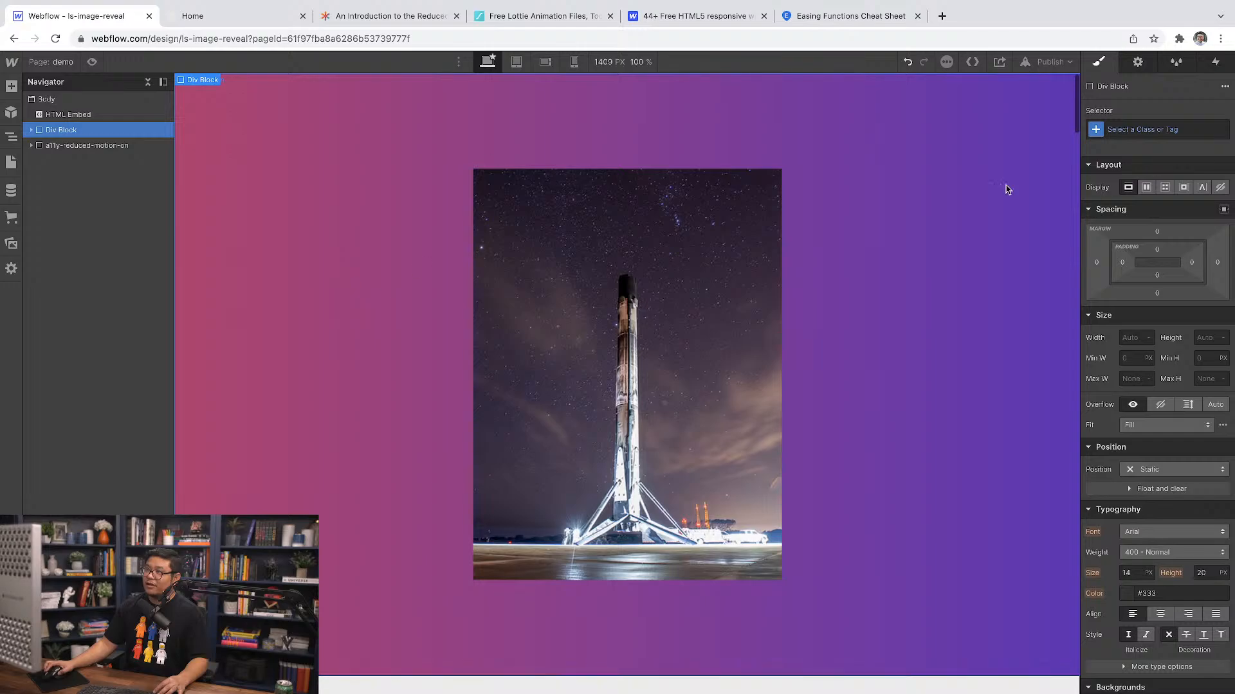
left_click(1137, 132)
key("ctrl+v")
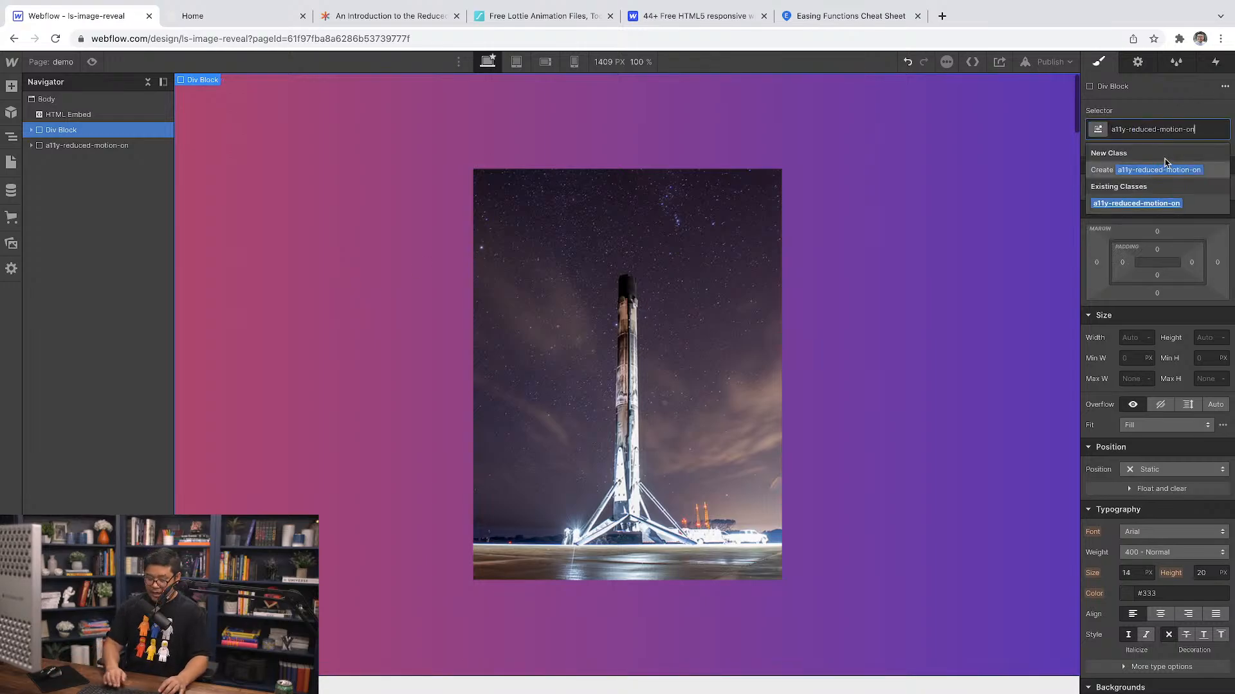
key("BackSpace")
type("ff")
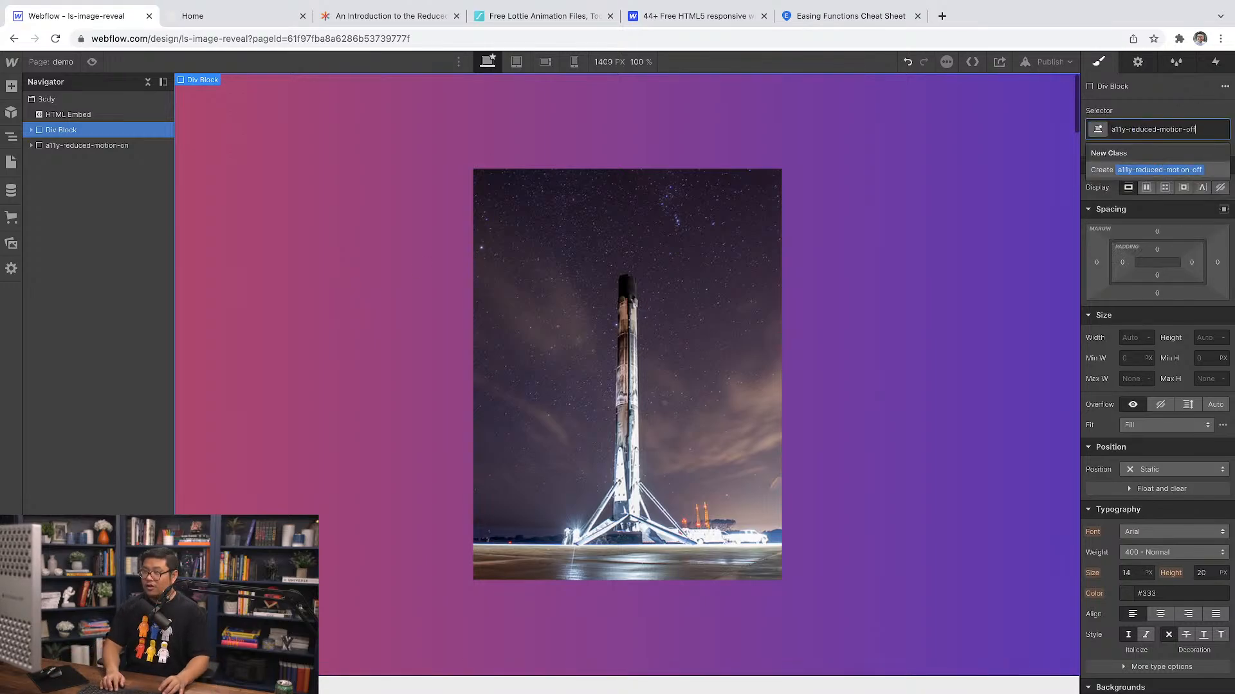
key("Return")
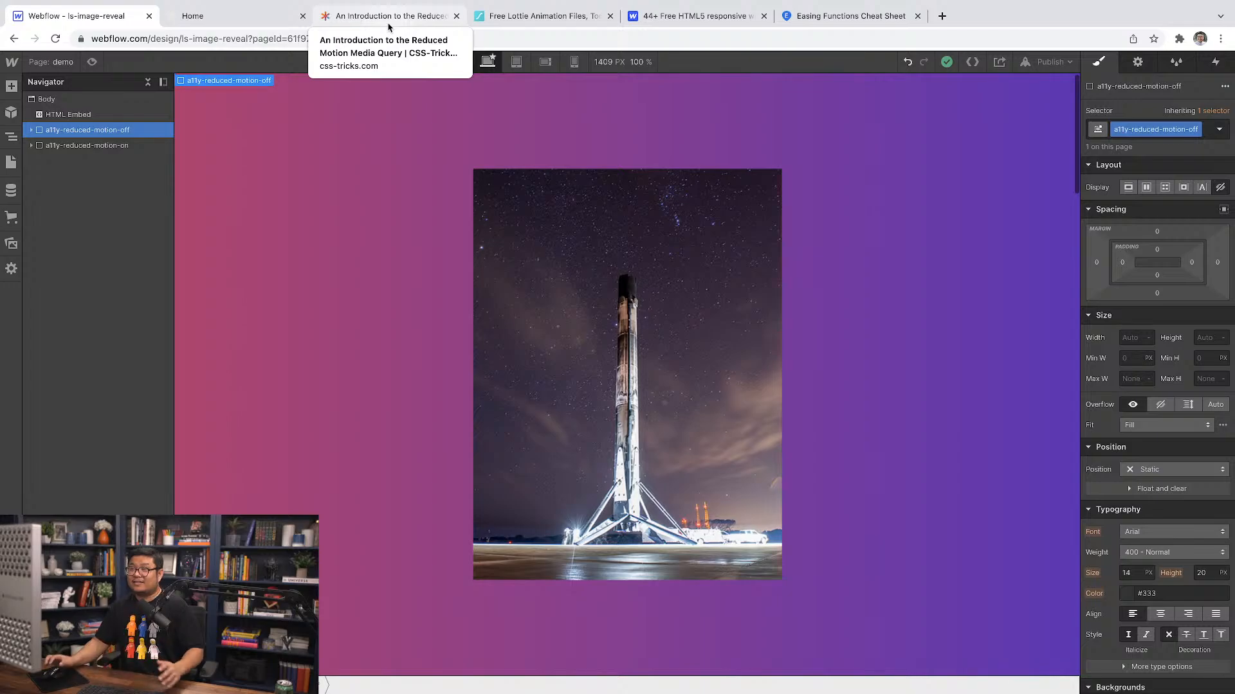
Step: Preview the demo page and examine all sections to check which version displays while Reduce motion is enabled
left_click(1020, 68)
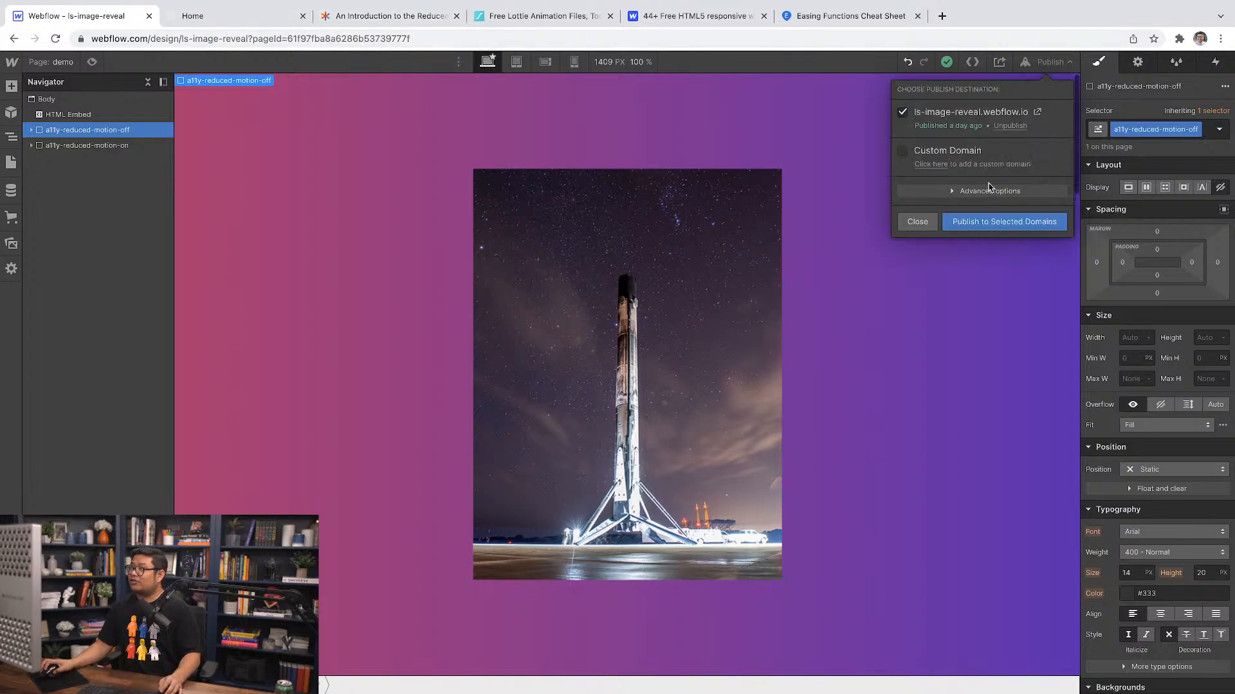
left_click(690, 70)
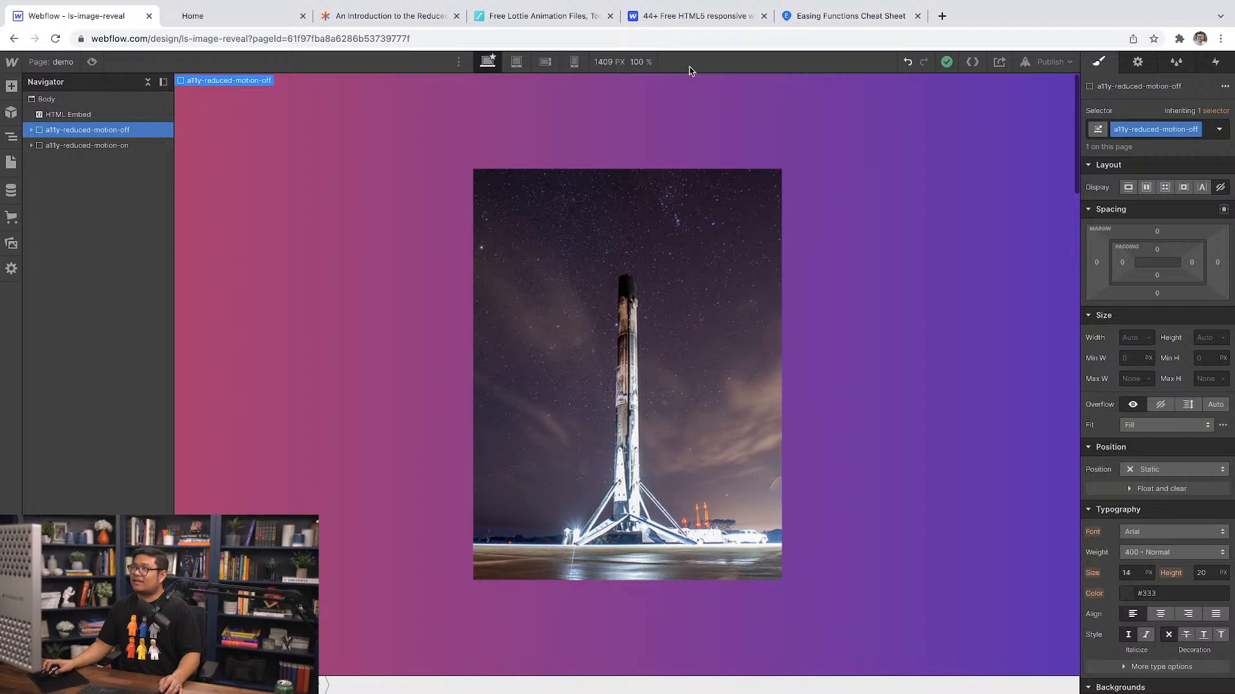
left_click(92, 65)
scroll(409, 257, "down", 8)
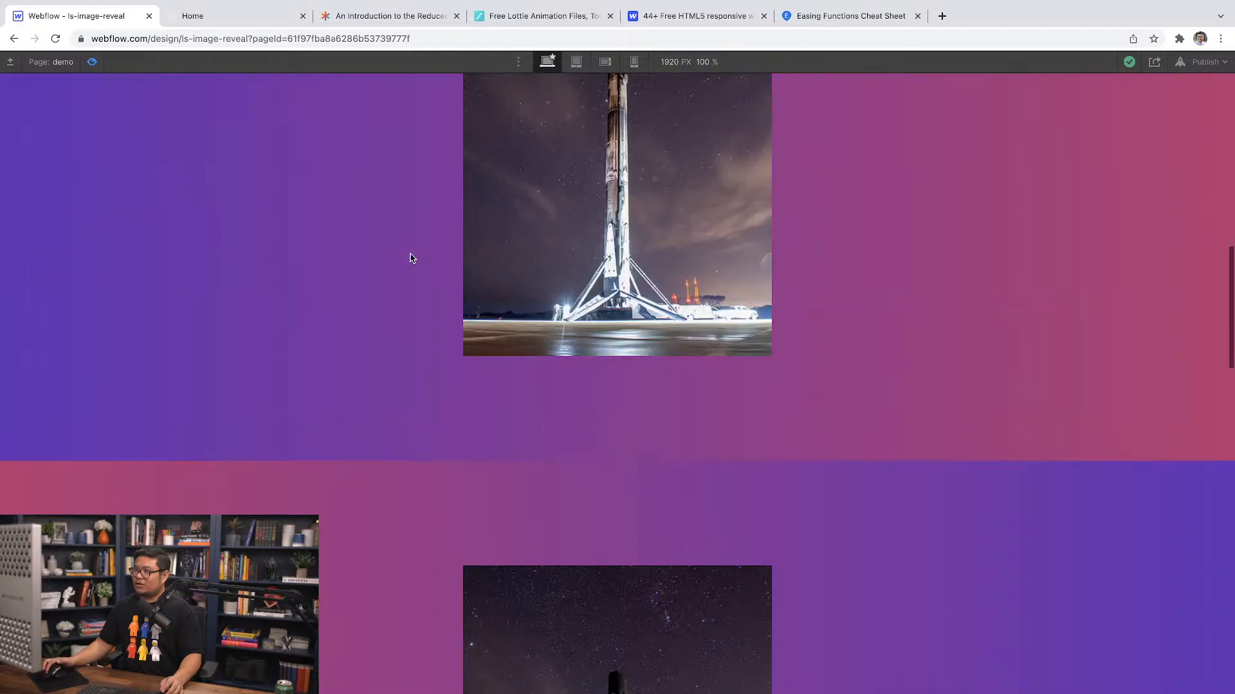
scroll(411, 257, "down", 10)
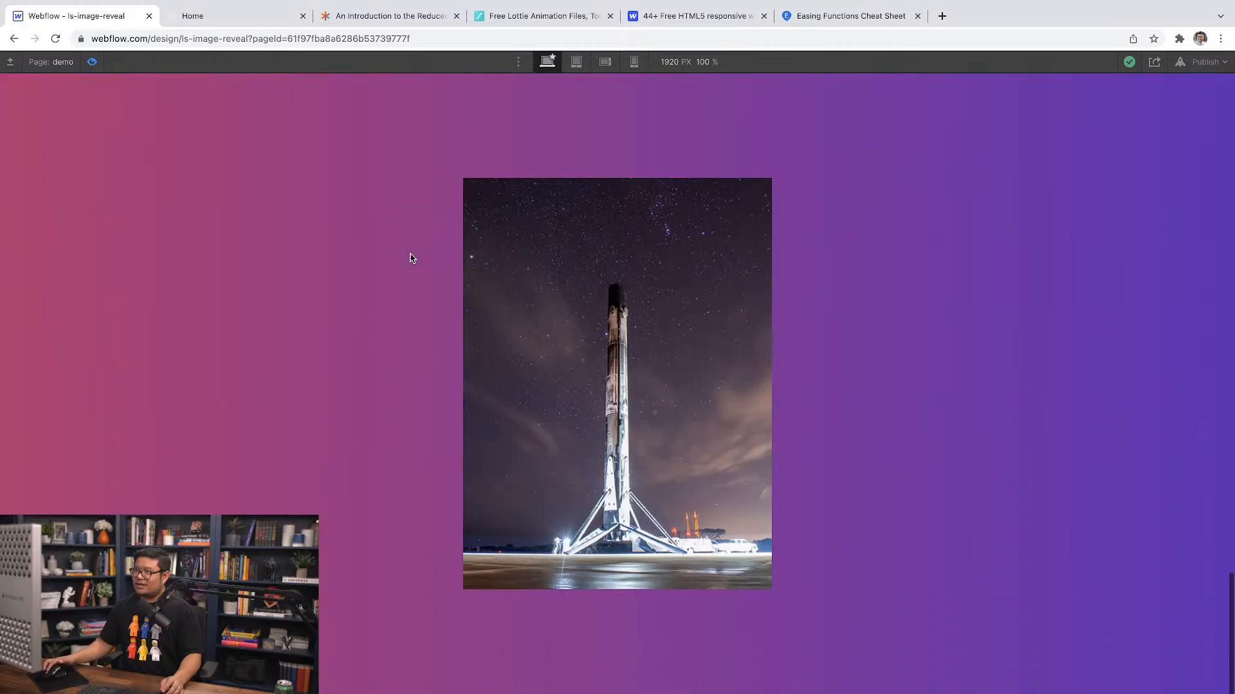
scroll(411, 258, "up", 15)
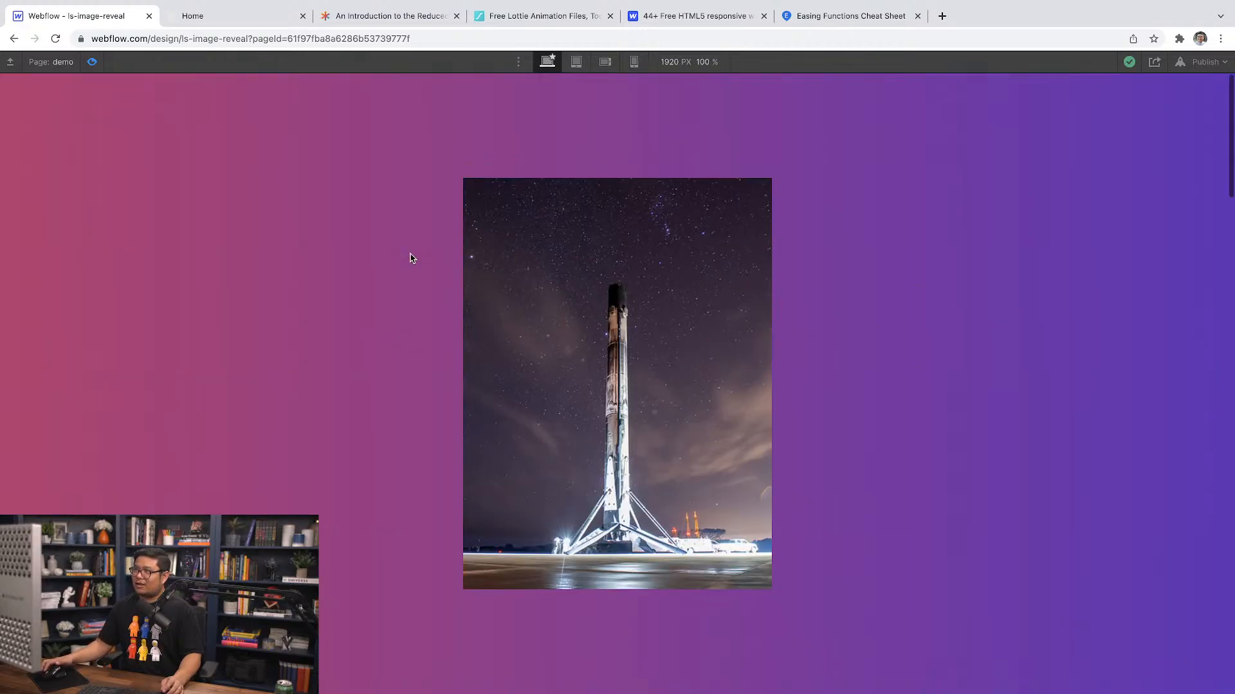
scroll(412, 258, "up", 8)
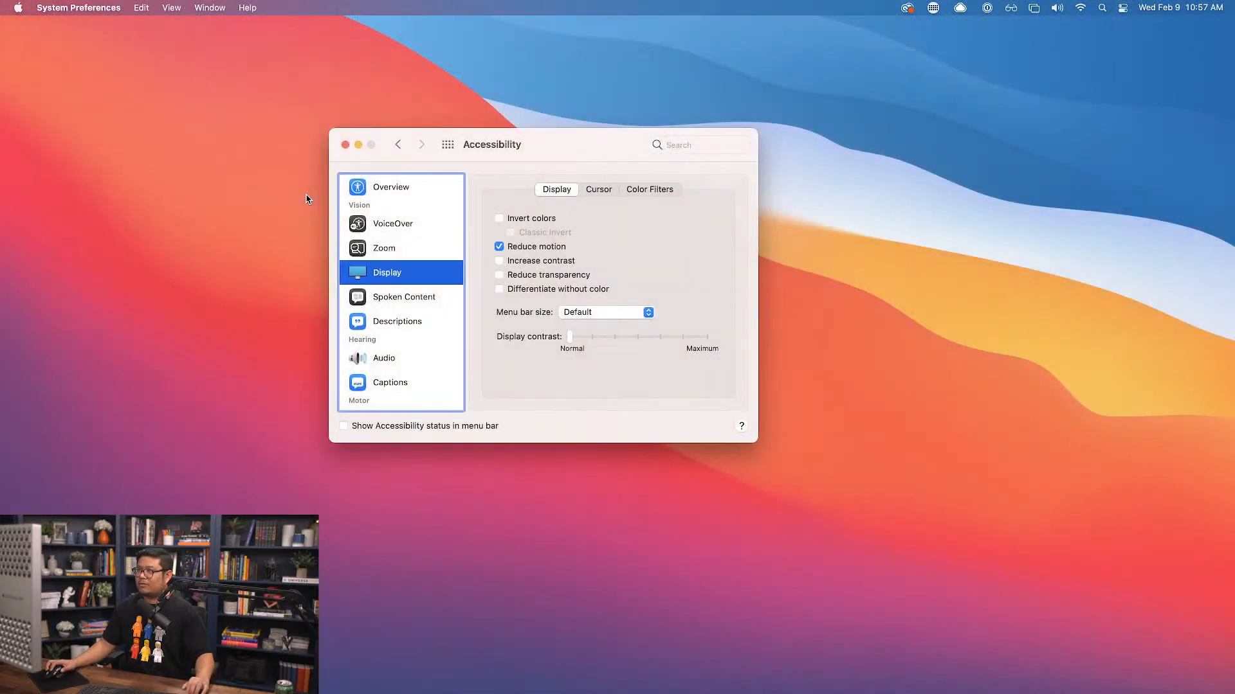
Step: Turn off Reduce motion in the macOS Accessibility display settings and return to the Webflow preview
left_click(533, 251)
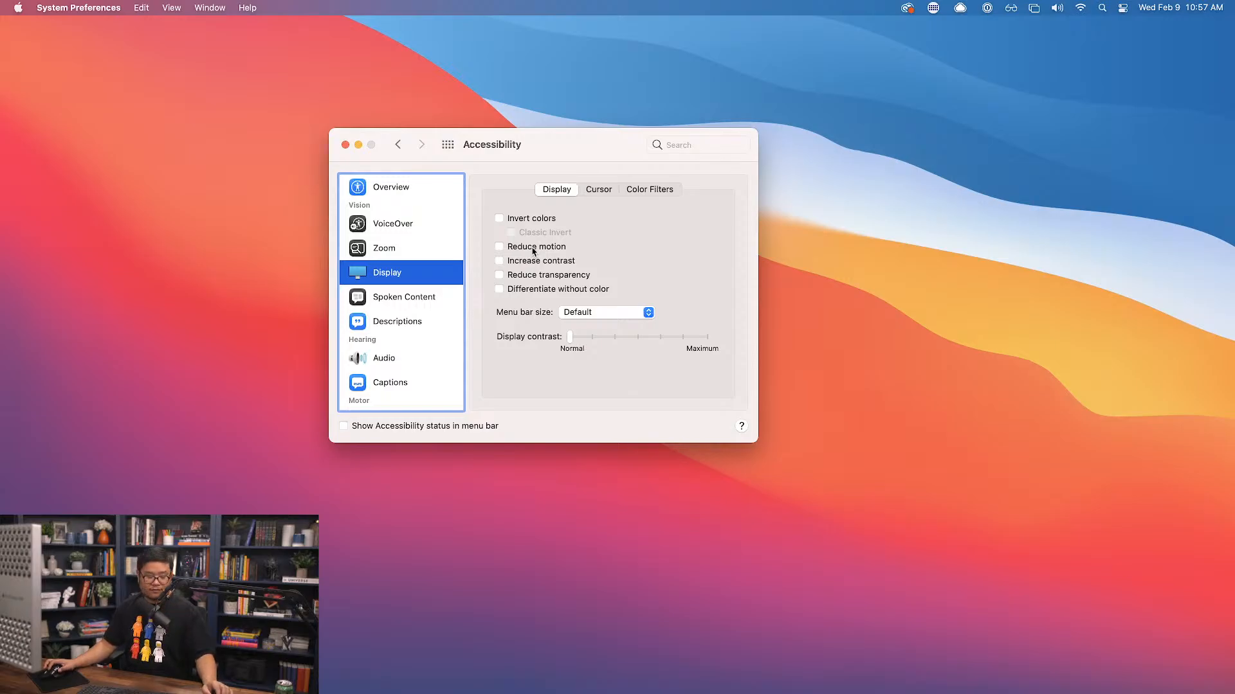
key("ctrl+Right")
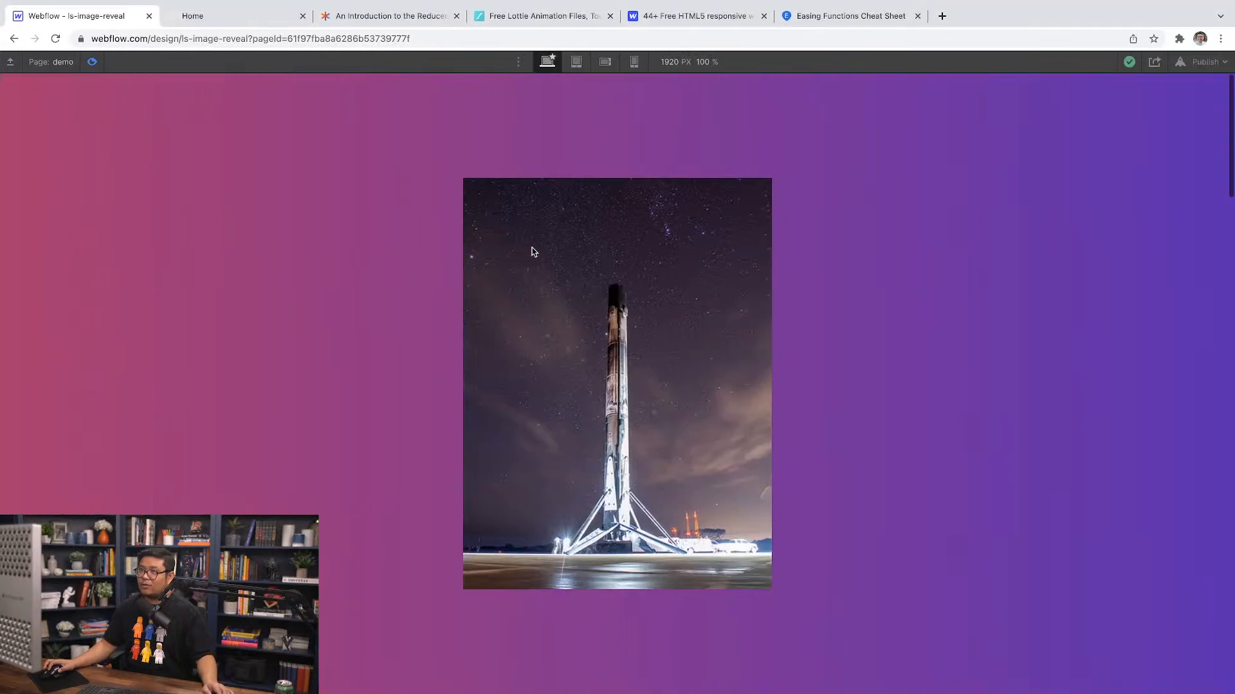
scroll(533, 252, "left", 5)
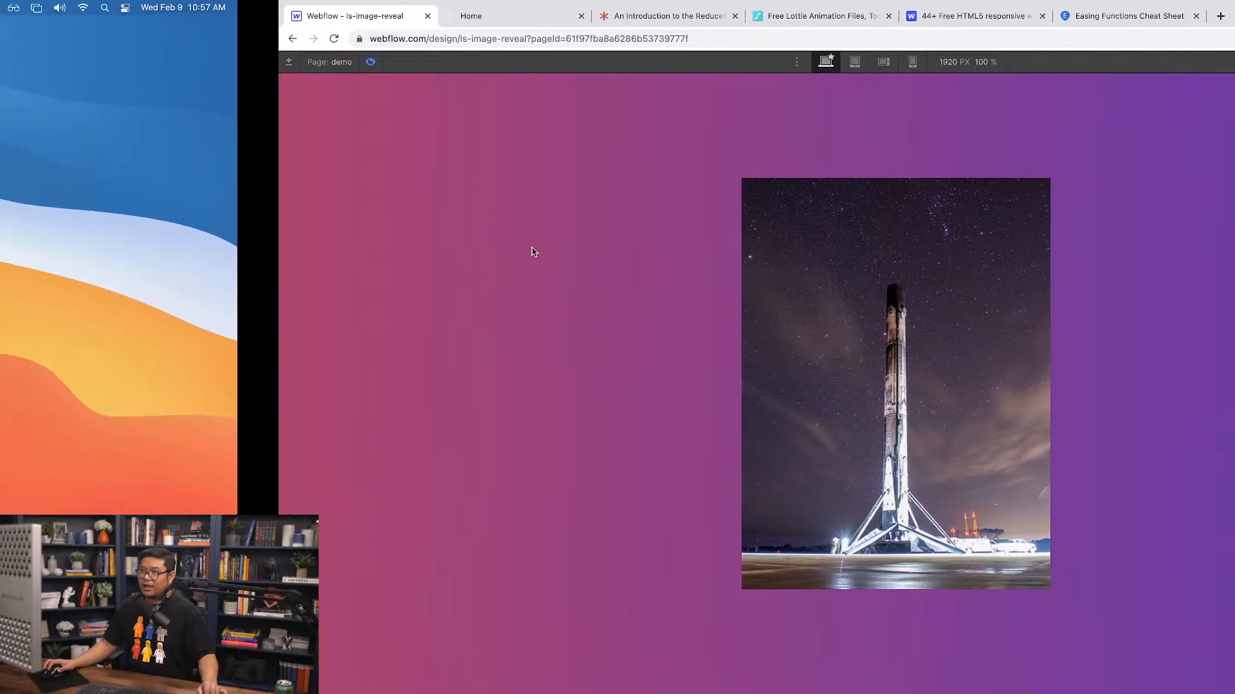
scroll(533, 252, "right", 5)
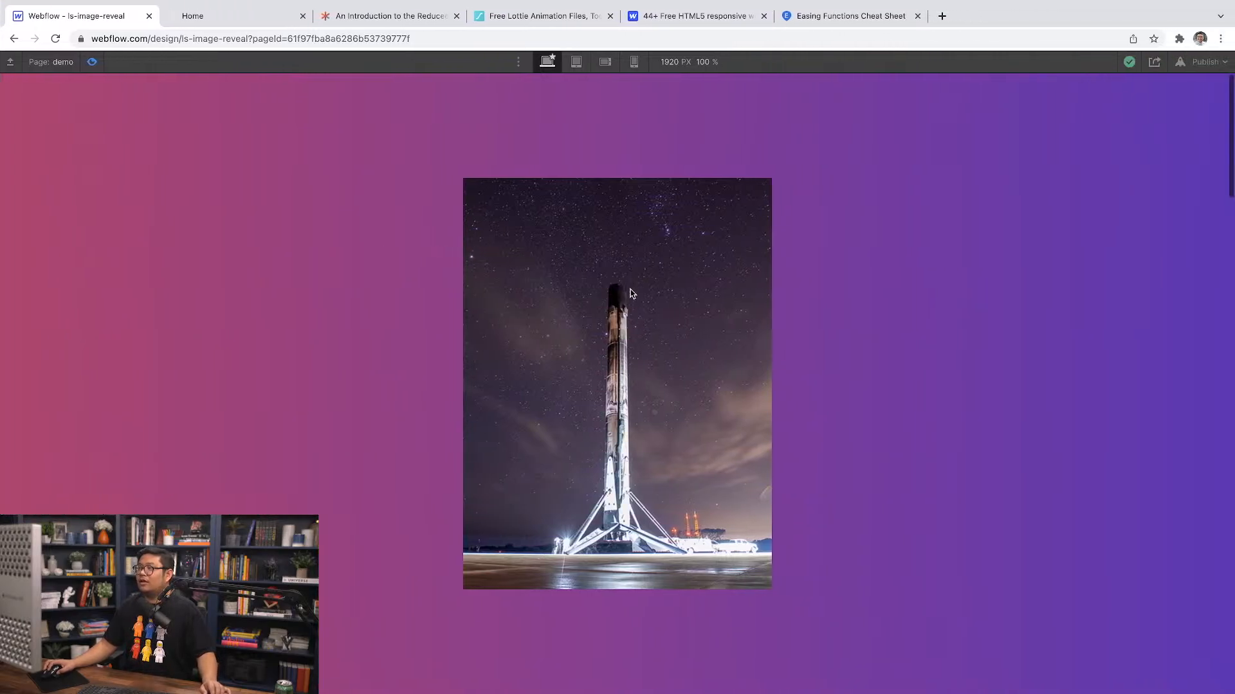
Step: Restart the page preview and examine the image reveals in all sections with Reduce motion disabled, then return to the design view
left_click(92, 62)
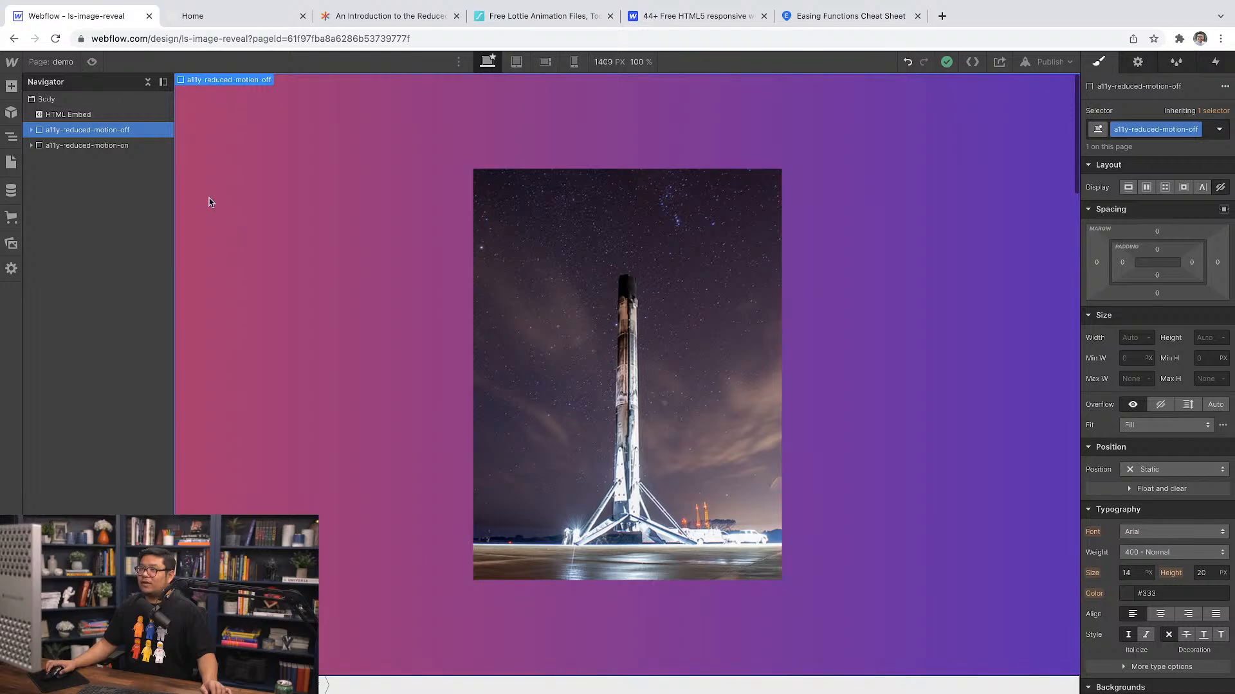
left_click(93, 62)
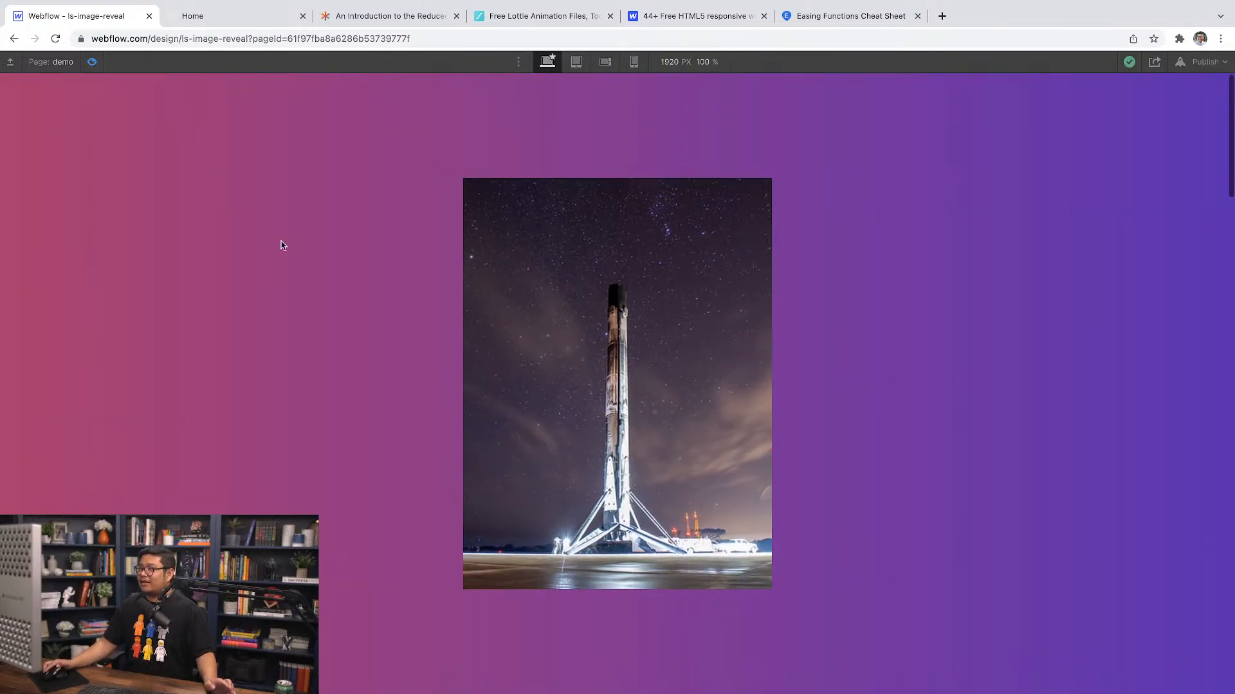
scroll(280, 244, "down", 5)
scroll(280, 244, "down", 10)
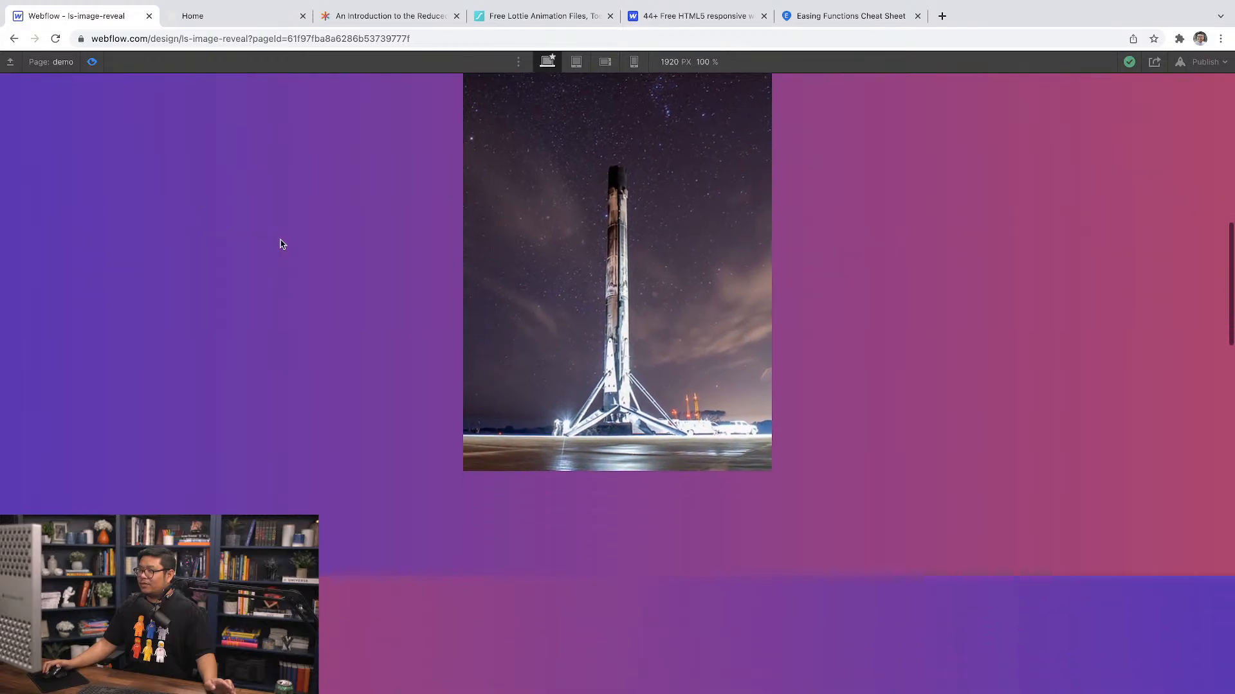
scroll(279, 243, "down", 5)
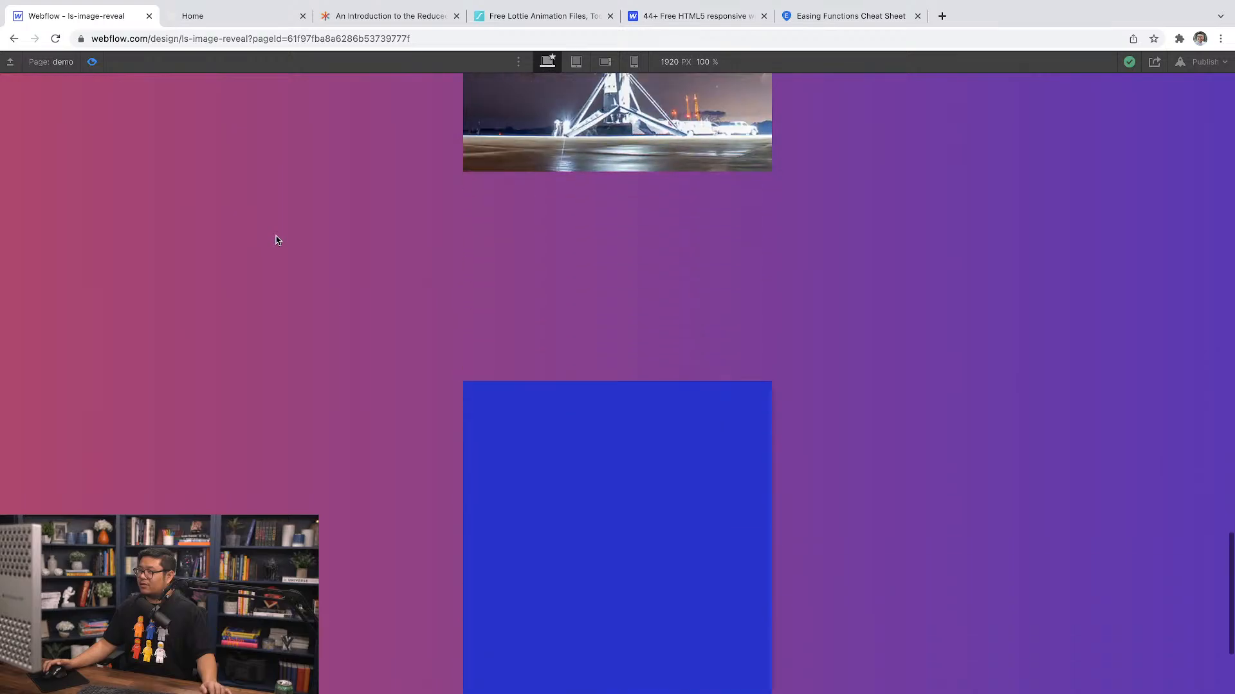
scroll(278, 240, "down", 3)
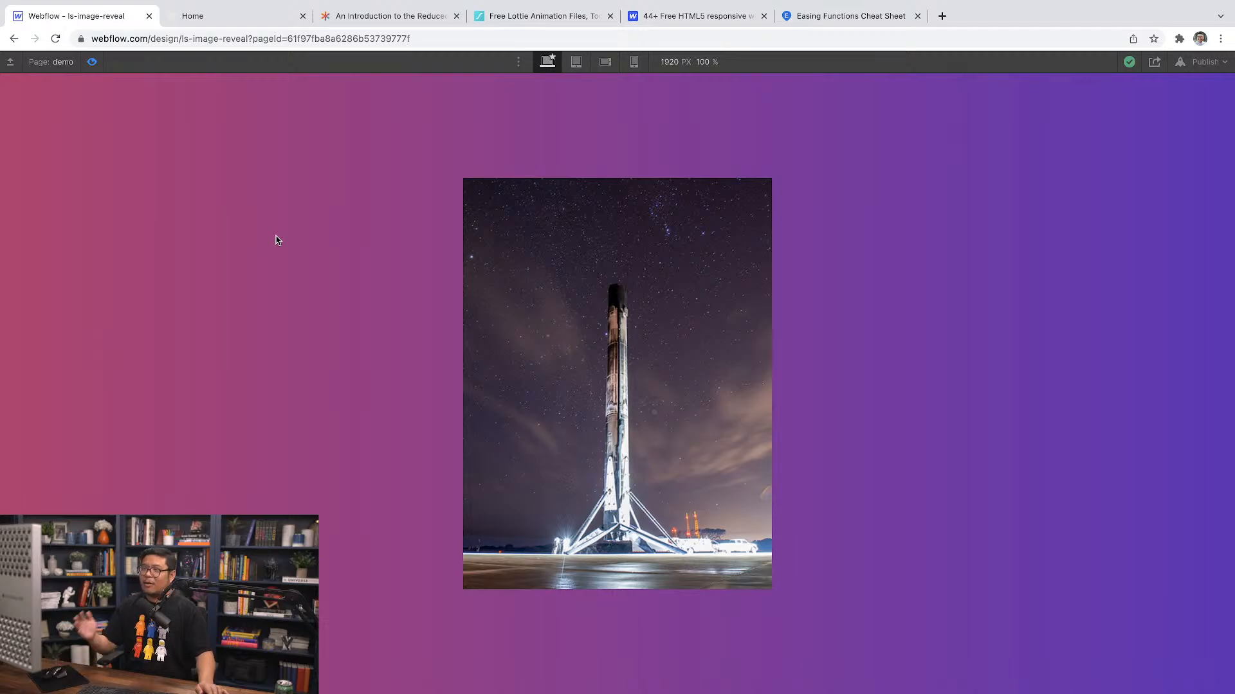
scroll(277, 240, "down", 7)
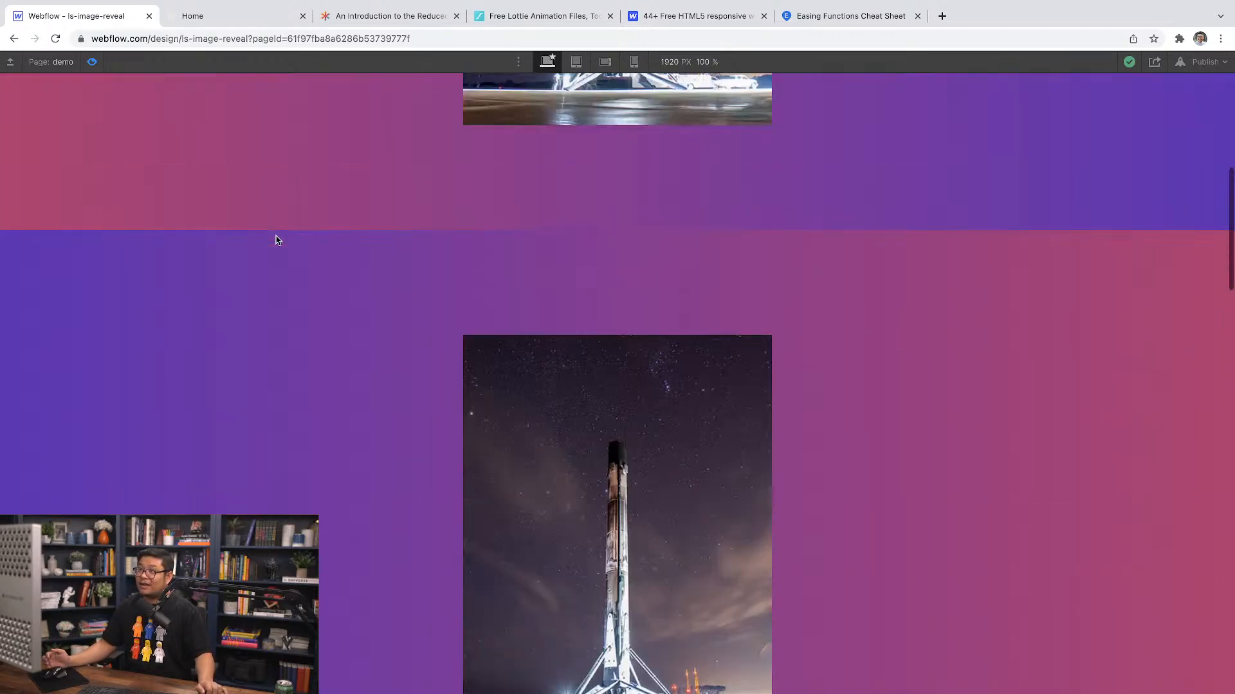
scroll(278, 240, "up", 7)
left_click(92, 62)
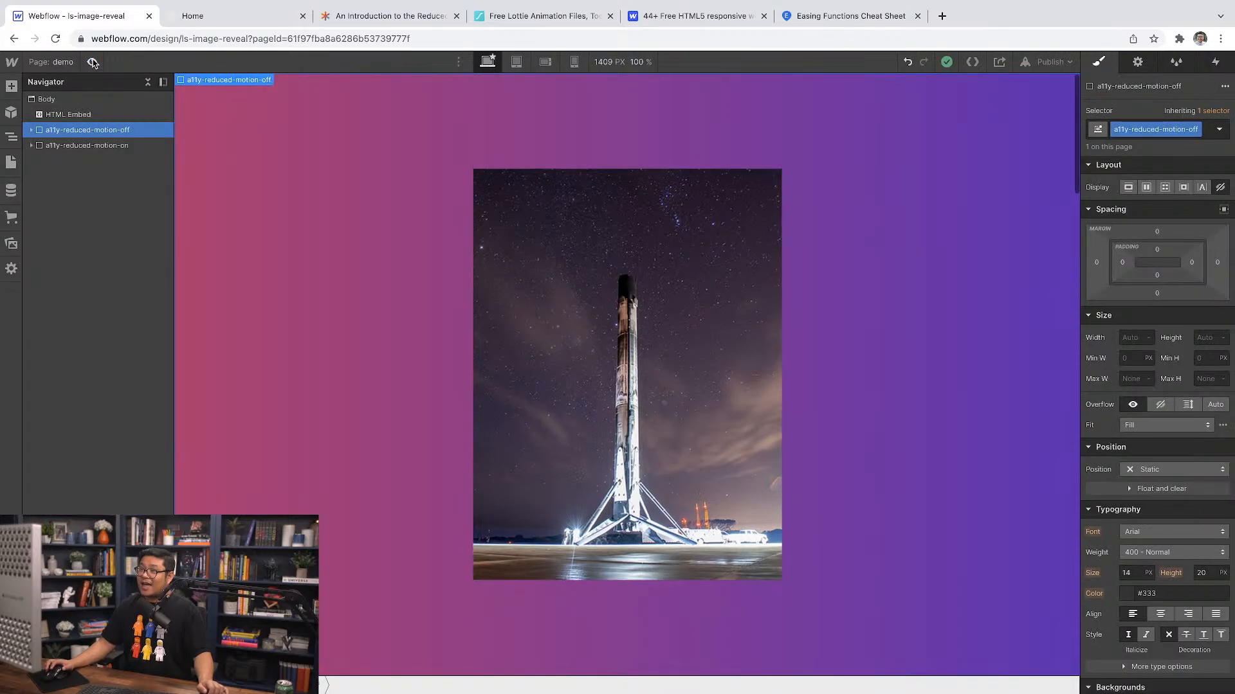